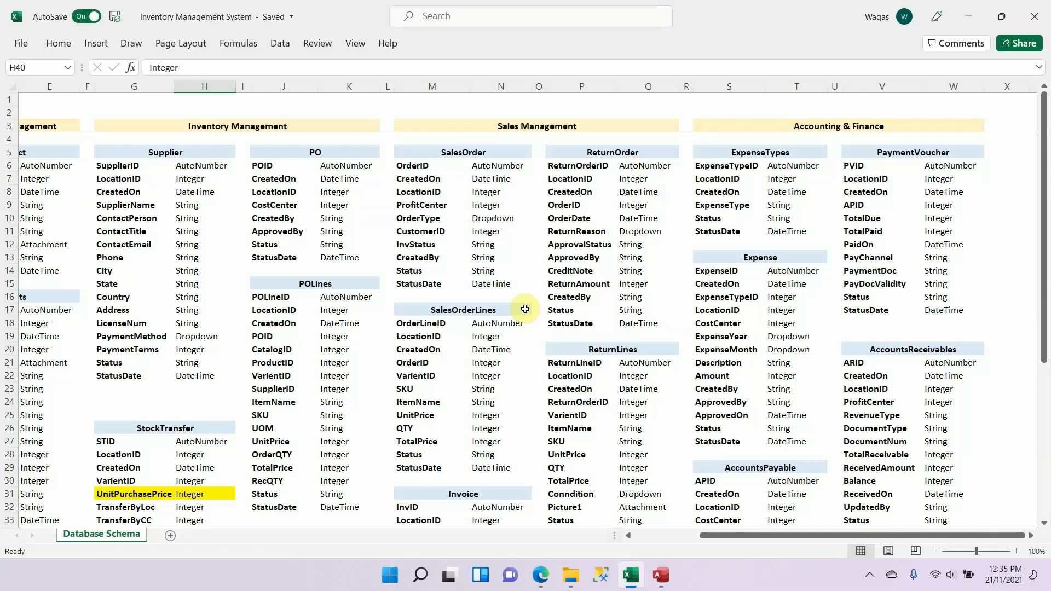
Step: Highlight the VarientID row of the StockTransfer table in yellow on the Database Schema sheet
scroll(139, 435, "down", 2)
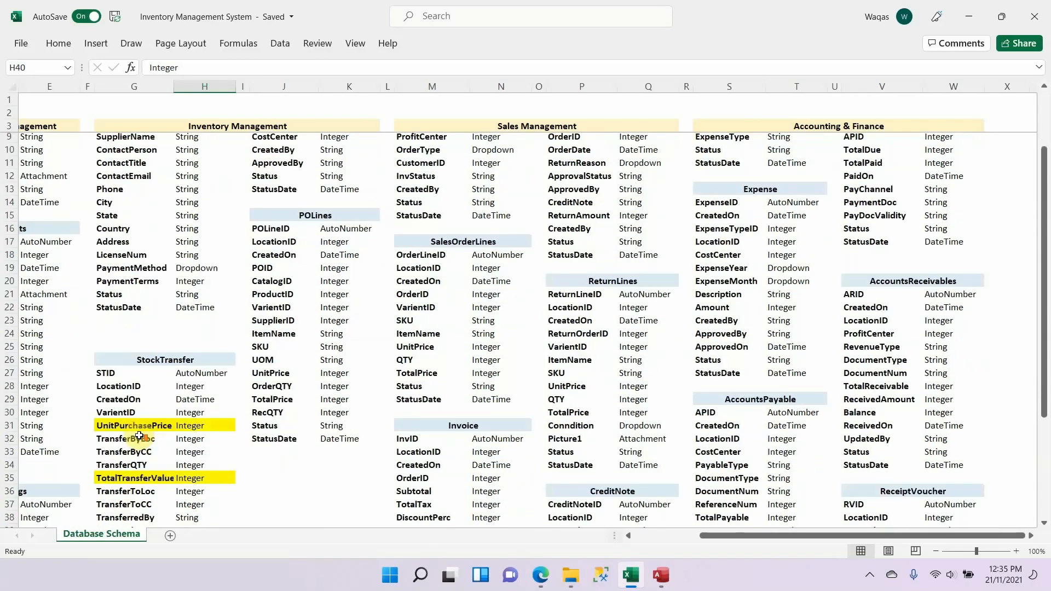
scroll(139, 435, "down", 1)
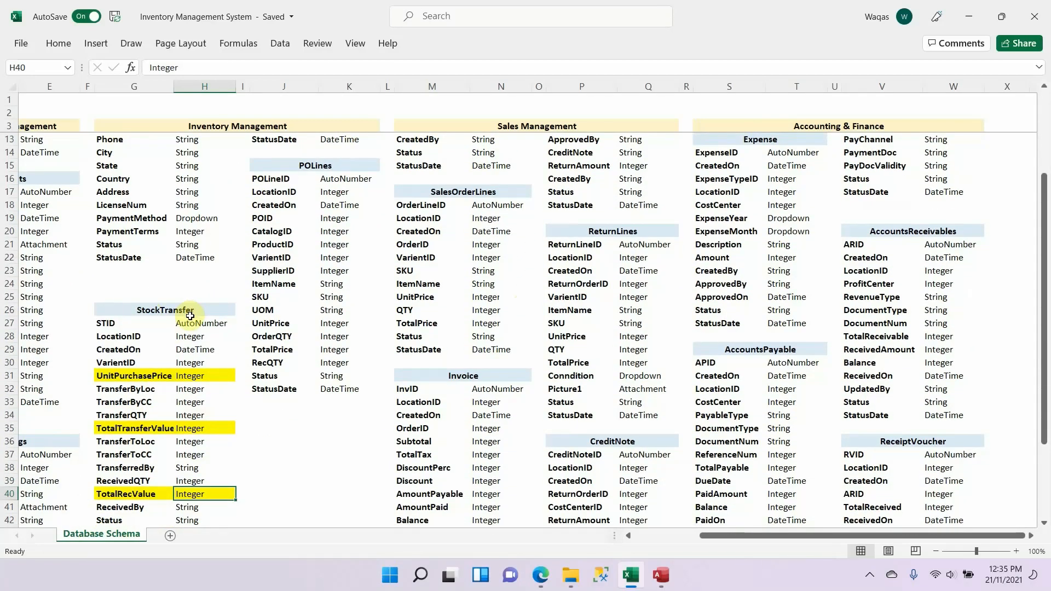
scroll(187, 323, "down", 1)
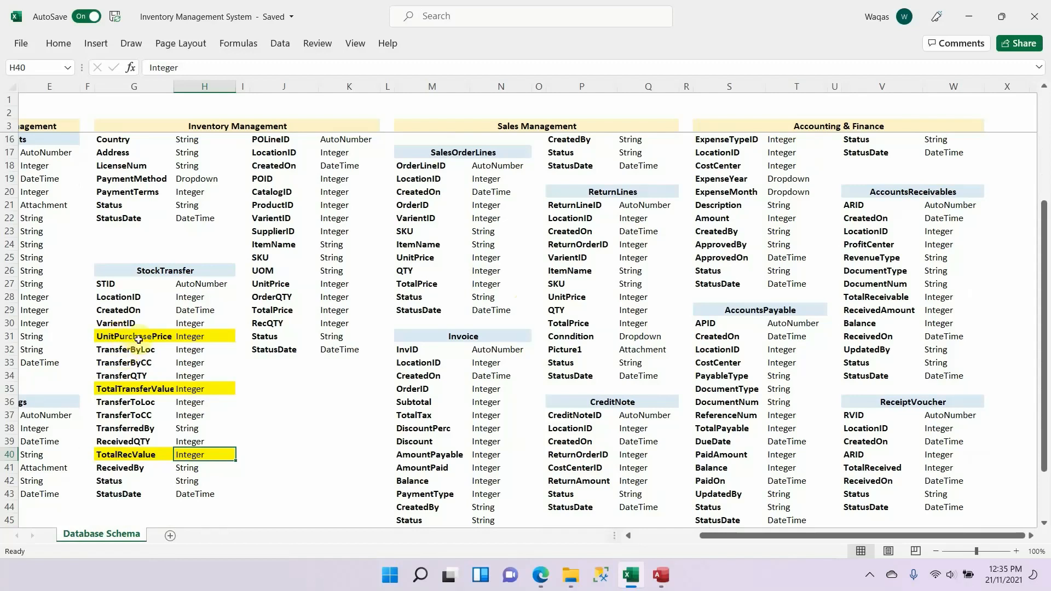
left_click_drag(124, 325, 183, 323)
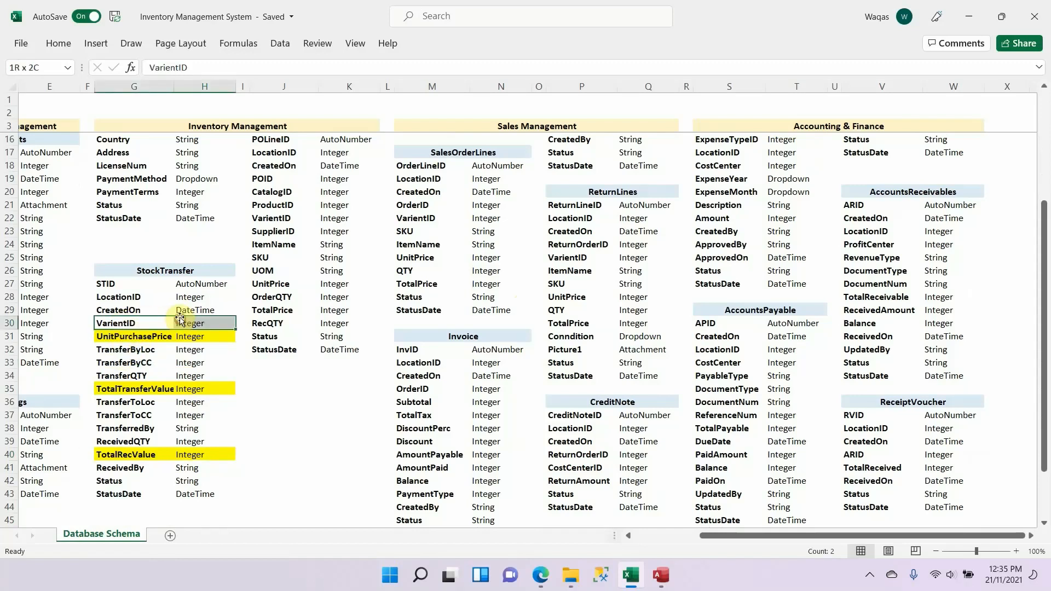
left_click(59, 45)
left_click(215, 95)
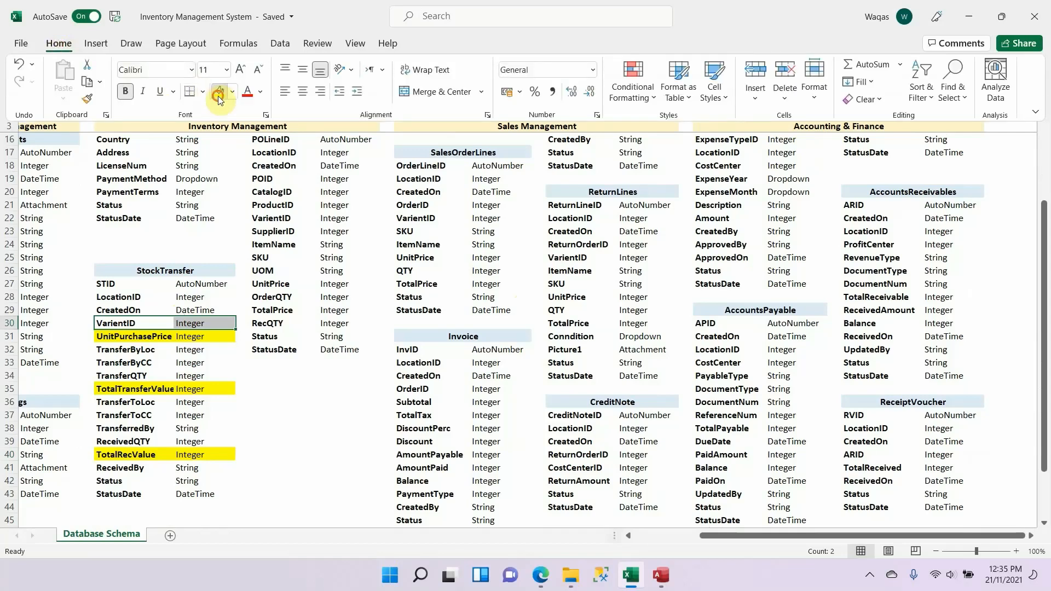
left_click(139, 325)
left_click(135, 336)
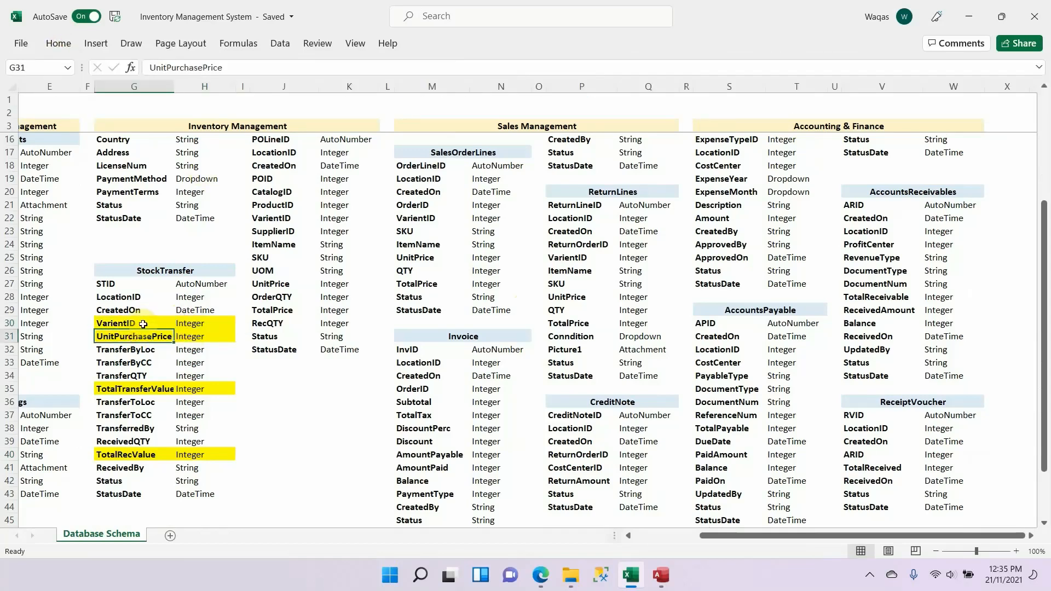
Step: Review the yellow VarientID, UnitPurchasePrice, TotalTransferValue and TotalRecValue rows in the StockTransfer schema
left_click_drag(142, 324, 191, 326)
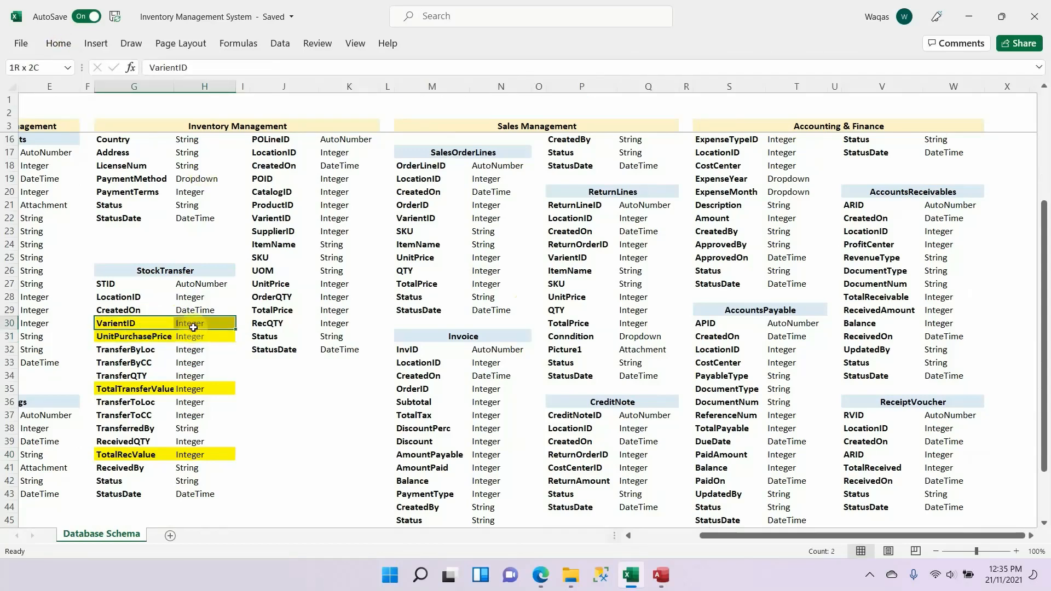
left_click(170, 386)
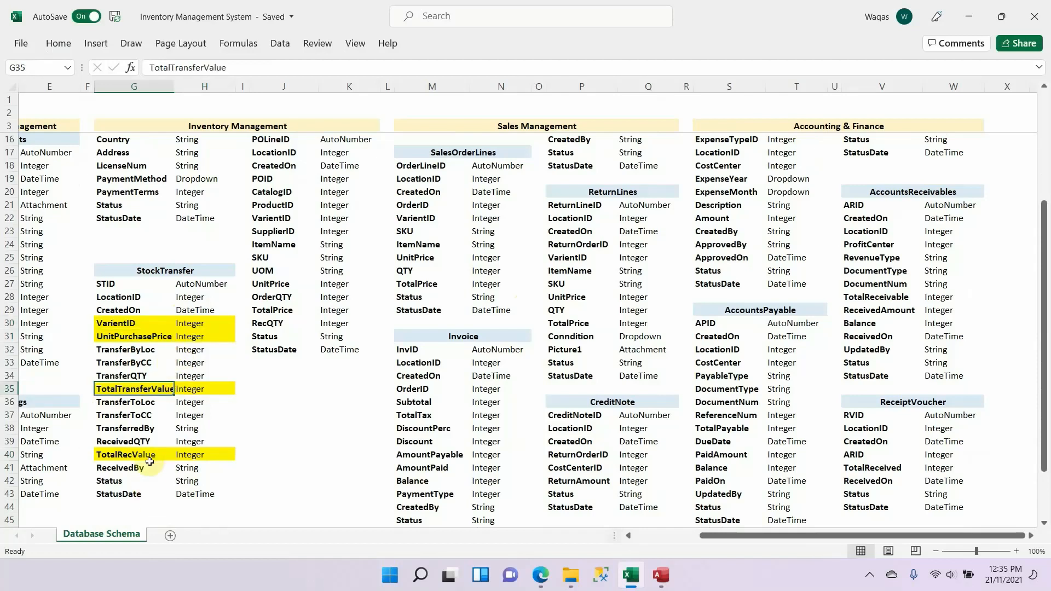
left_click(146, 456)
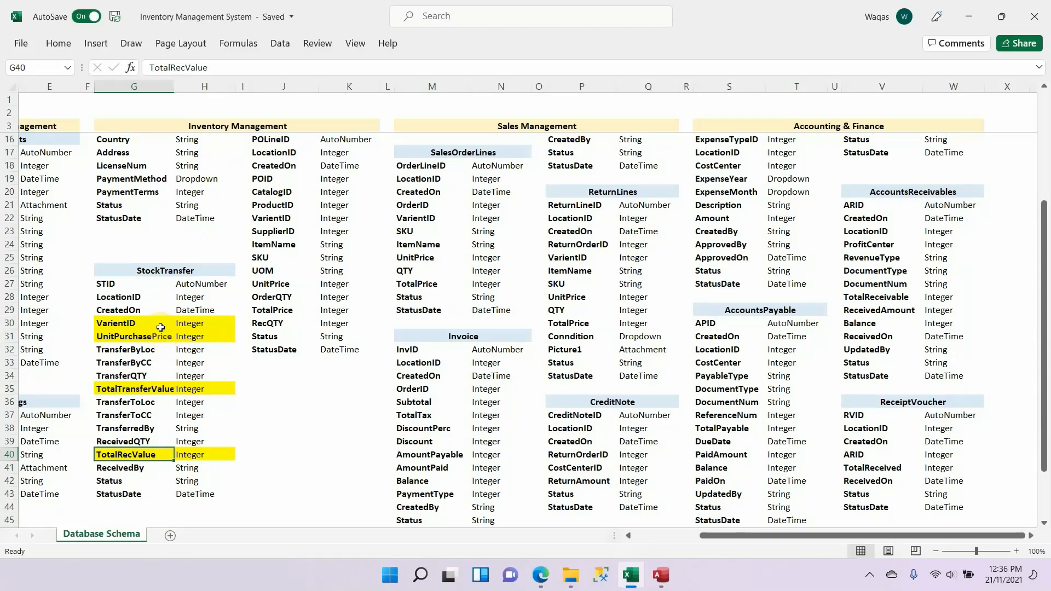
left_click_drag(141, 323, 195, 336)
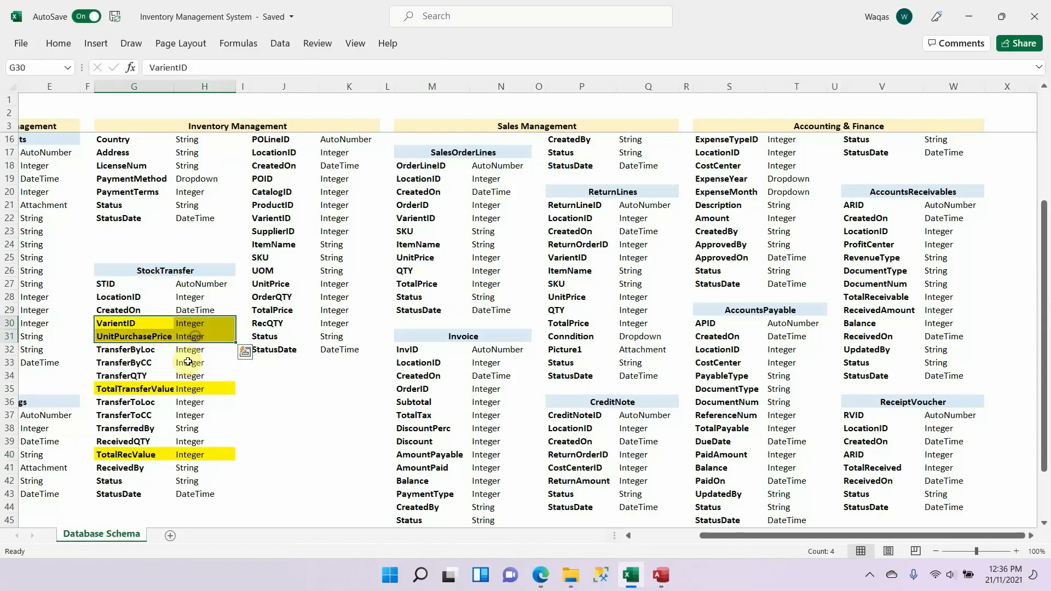
left_click_drag(186, 387, 153, 388)
left_click_drag(151, 454, 191, 455)
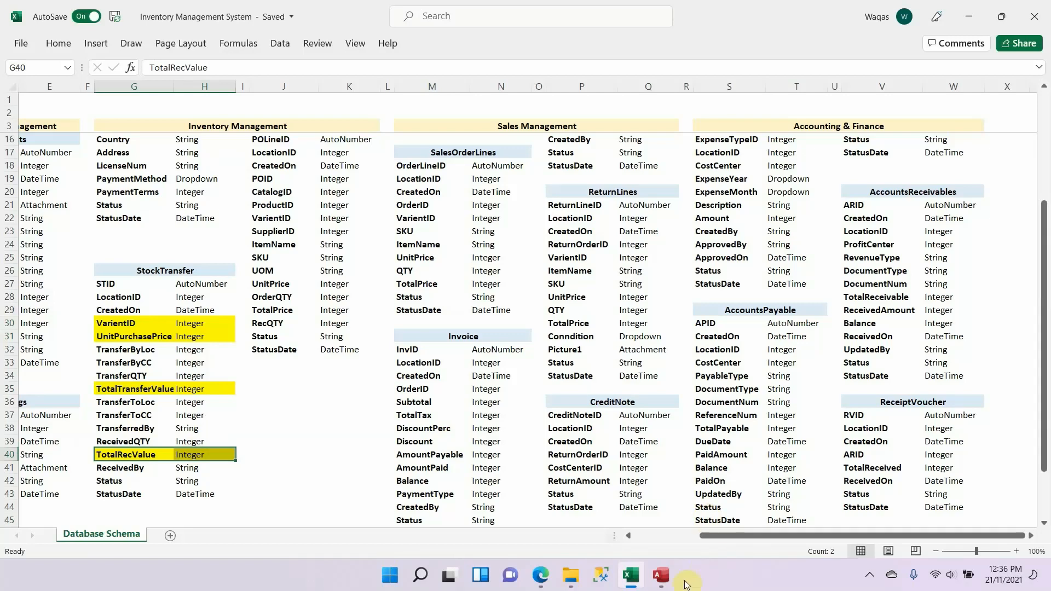
Step: Switch to the IMS Eng database in Access and open the StockTransfer table in Design view
left_click(661, 575)
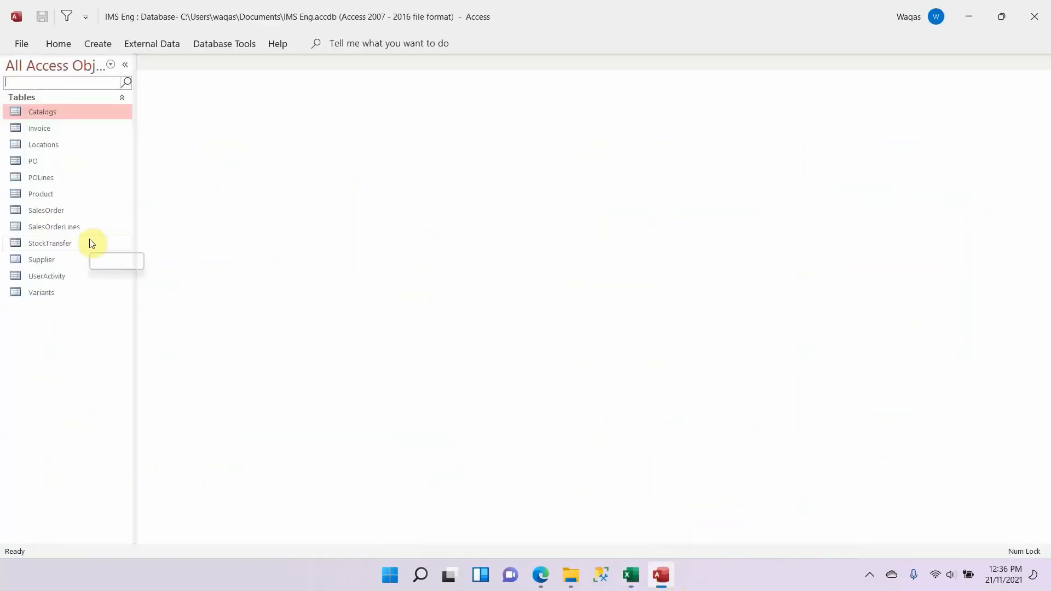
left_click(50, 245)
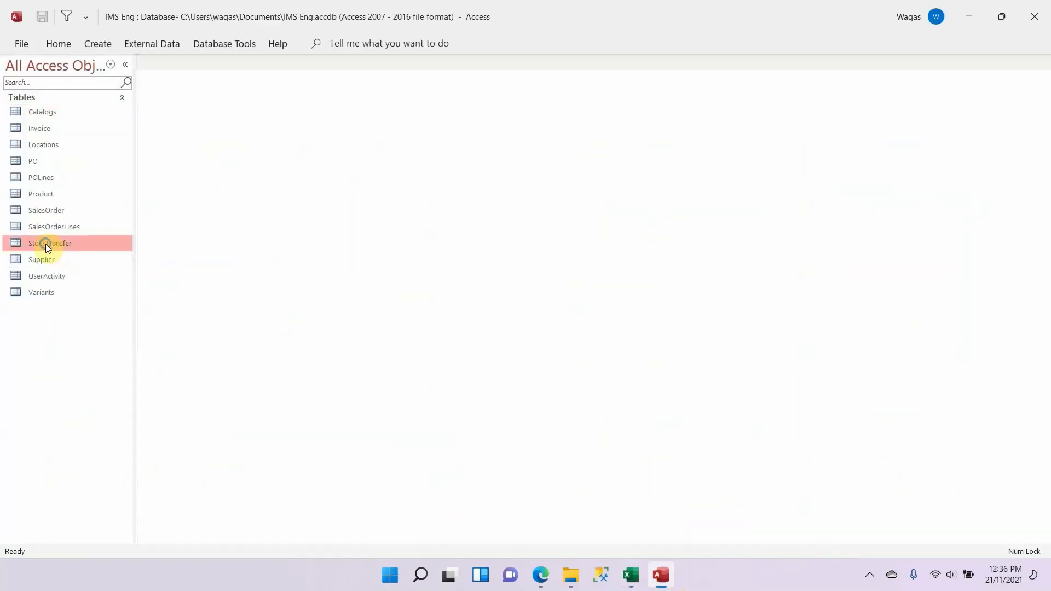
right_click(45, 245)
left_click(82, 277)
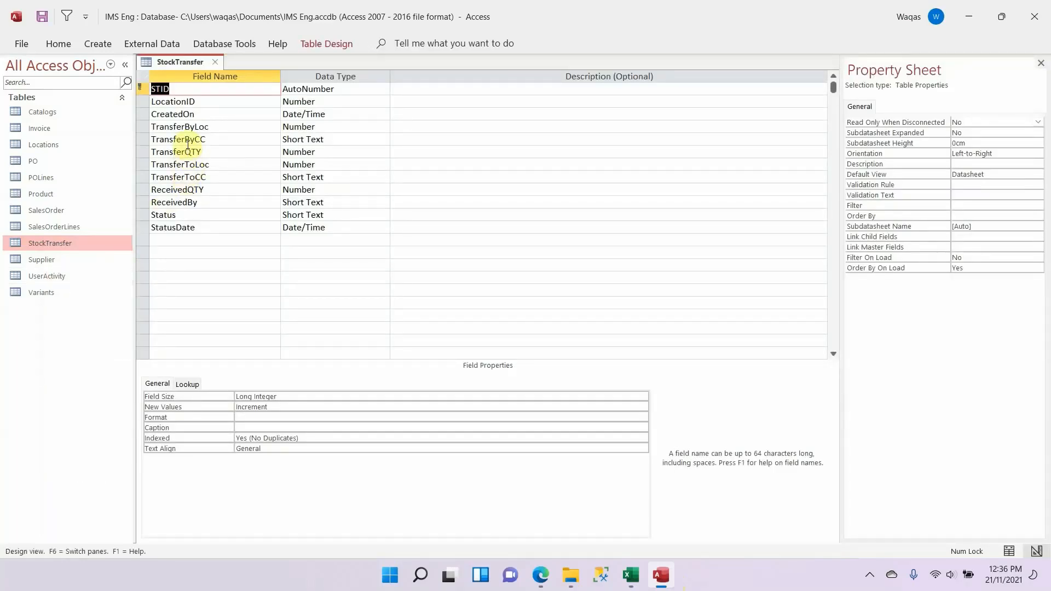
Step: Insert a row above TransferByLoc in the StockTransfer design and name it VarientID, copying the name from the Excel schema
key("alt+Tab")
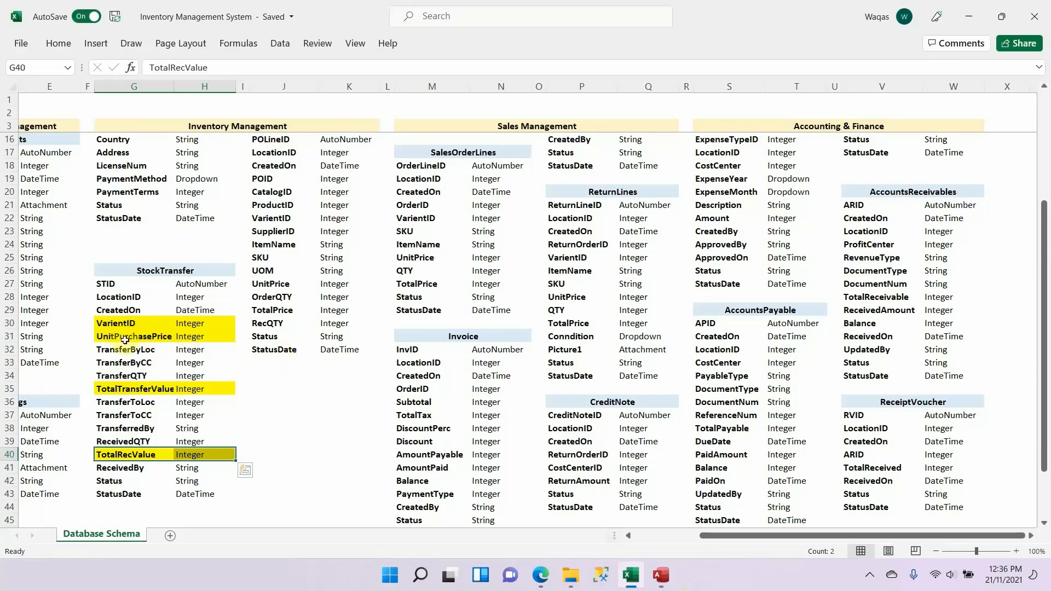
key("alt+Tab")
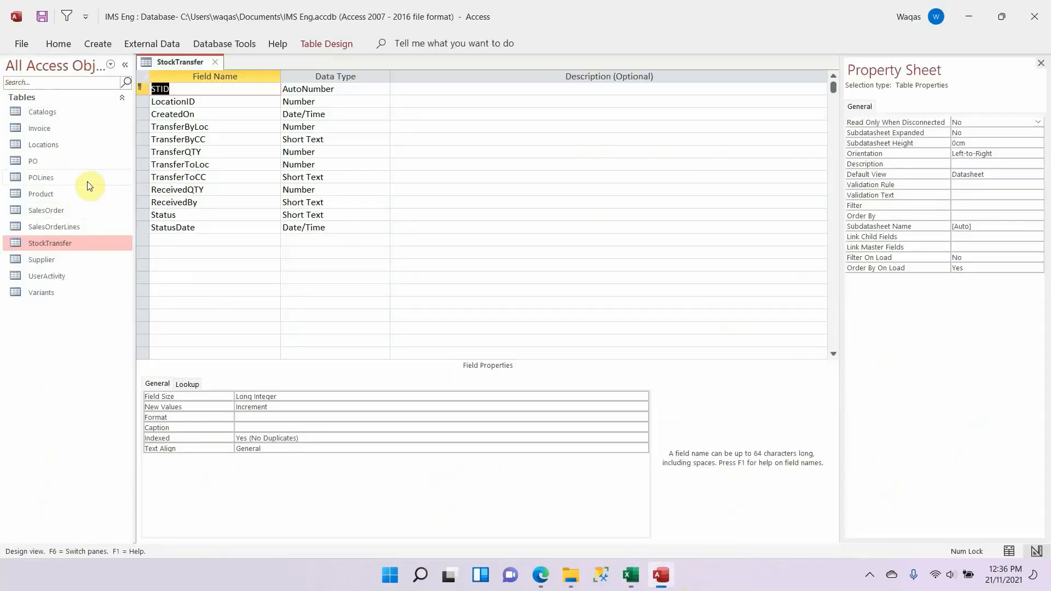
right_click(143, 129)
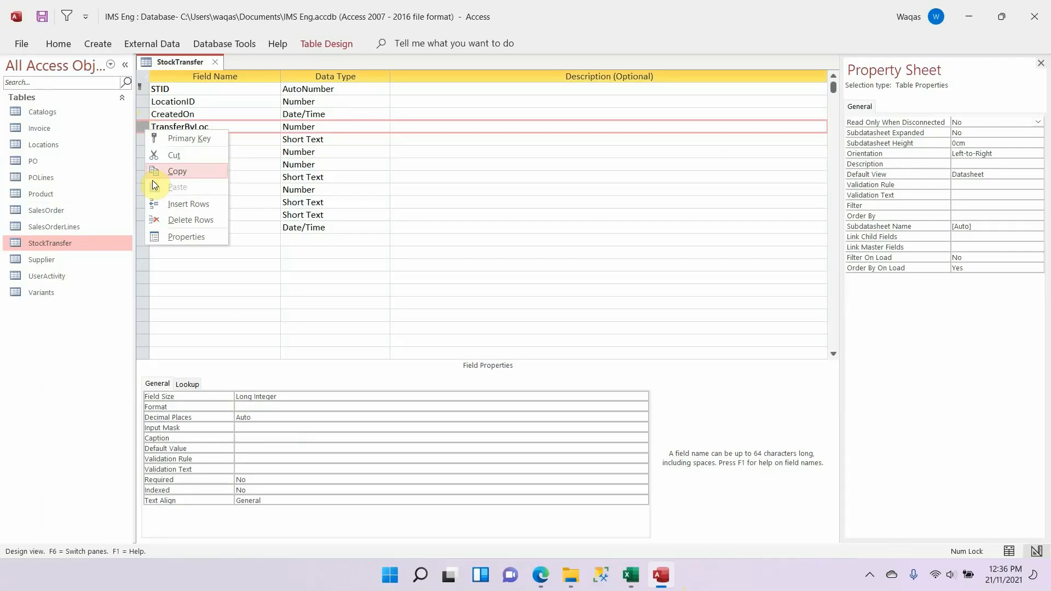
left_click(174, 204)
key("alt+Tab")
left_click(126, 331)
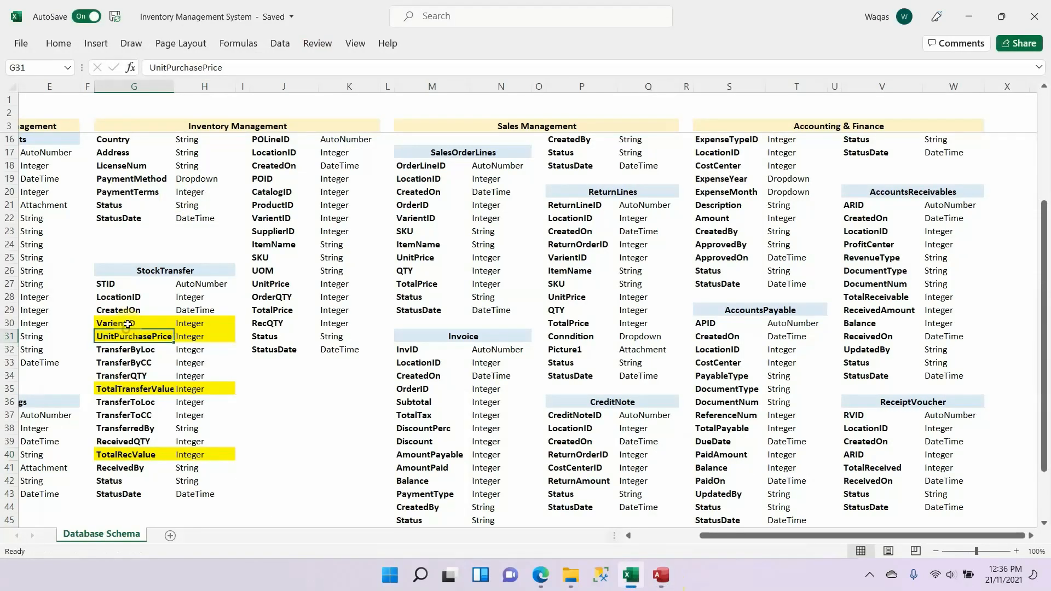
left_click(129, 324)
key("ctrl+c")
key("alt+Tab")
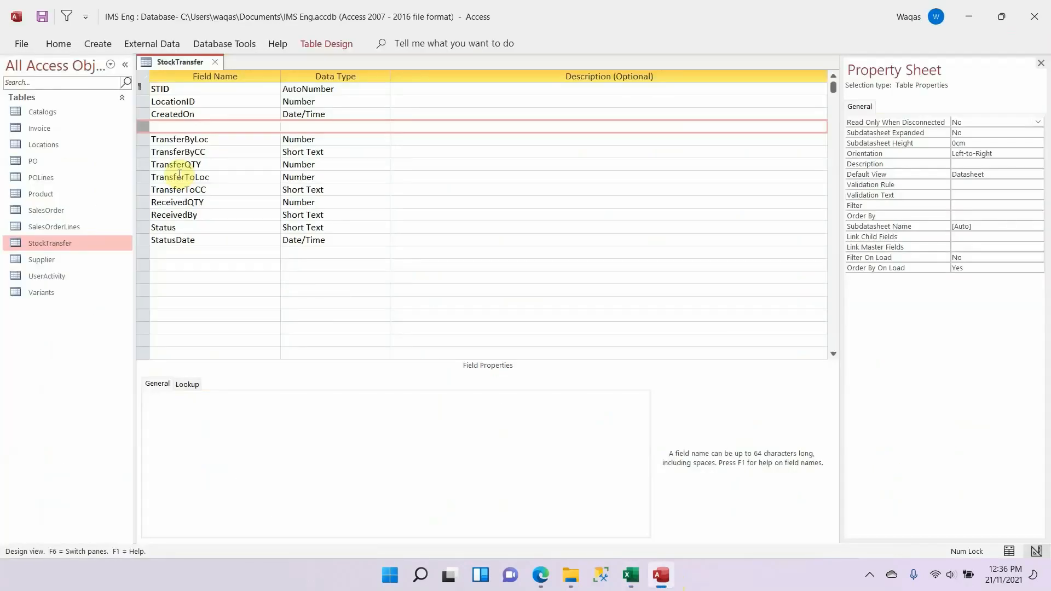
left_click(193, 125)
key("ctrl+v")
Step: Set the VarientID field's data type to Number and clear its default value
key("Tab")
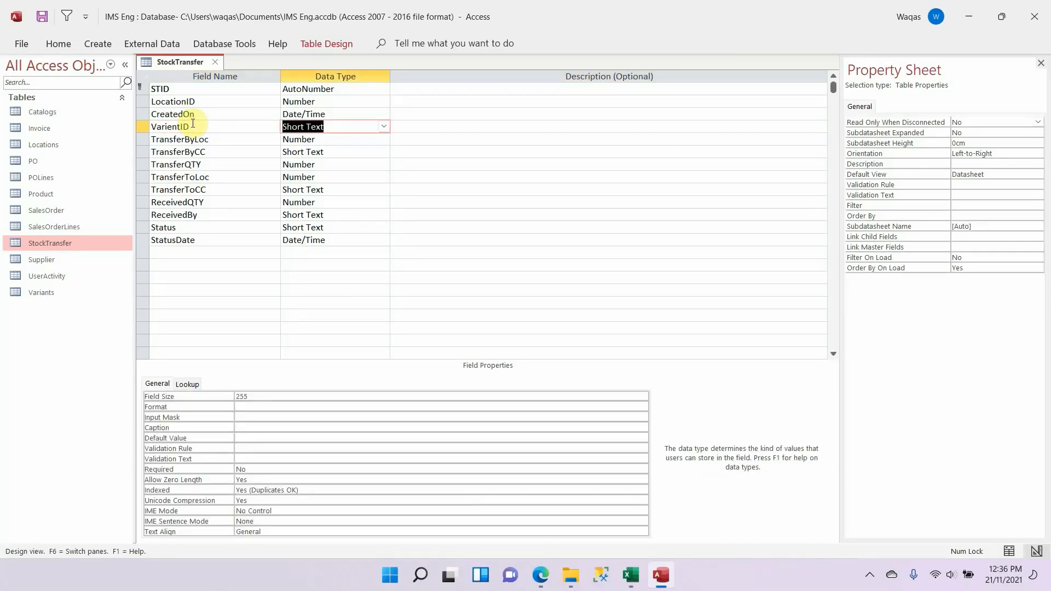
type("n")
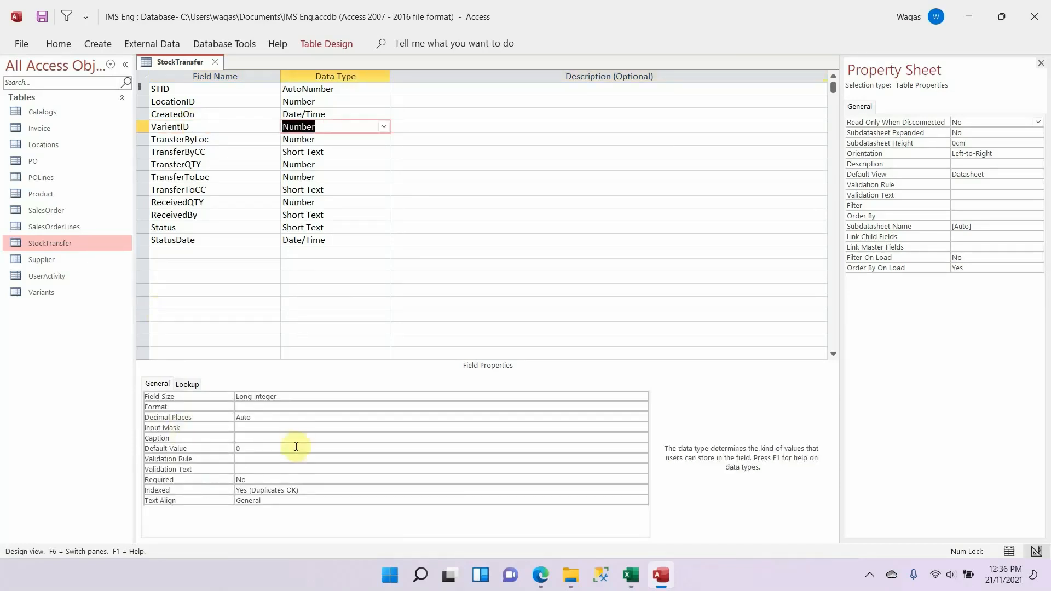
left_click(287, 438)
key("Tab")
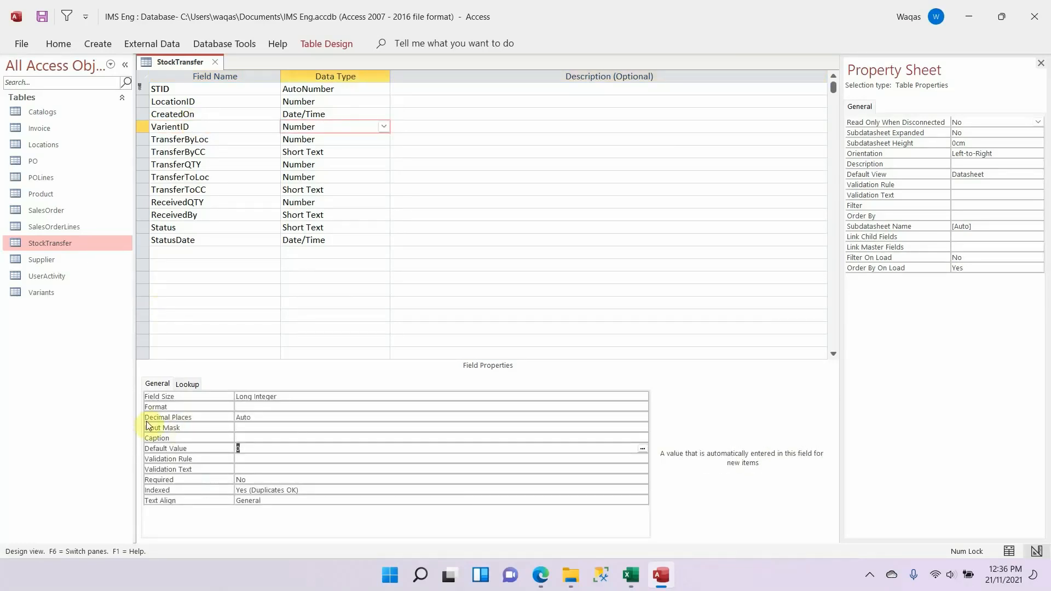
key("Tab")
Step: Copy the UnitPurchasePrice name from the Excel schema into a new field row inserted above TransferByLoc in Access
key("alt+Tab")
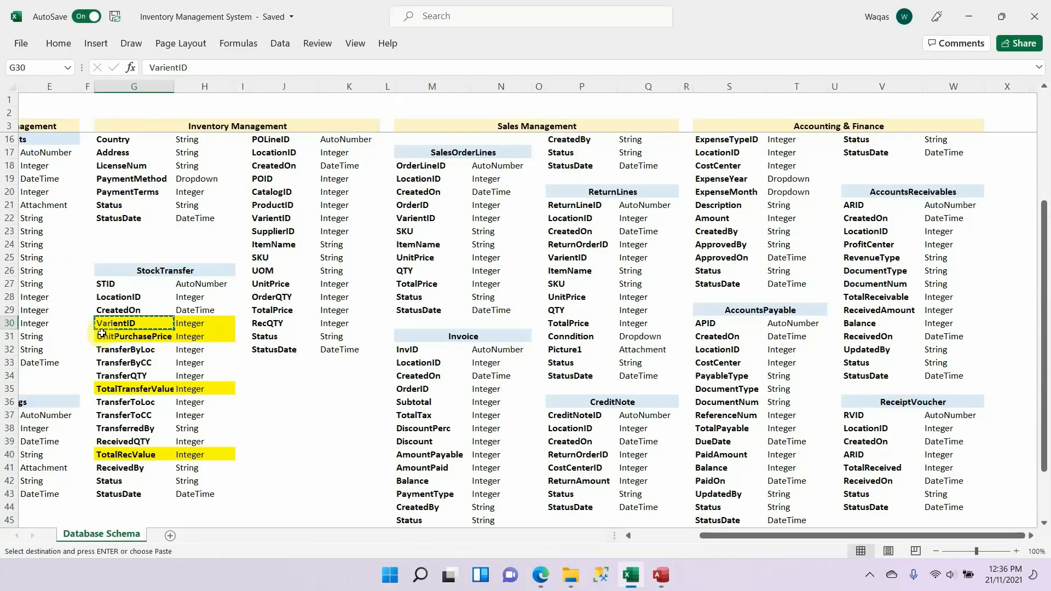
left_click(139, 336)
key("ctrl+c")
key("alt+Tab")
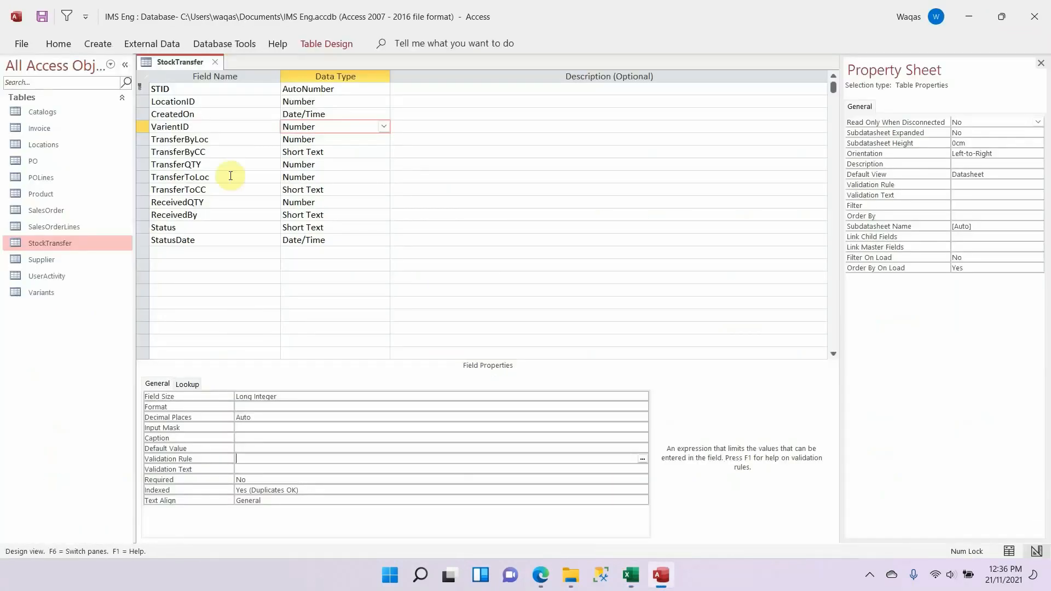
left_click(148, 141)
right_click(148, 143)
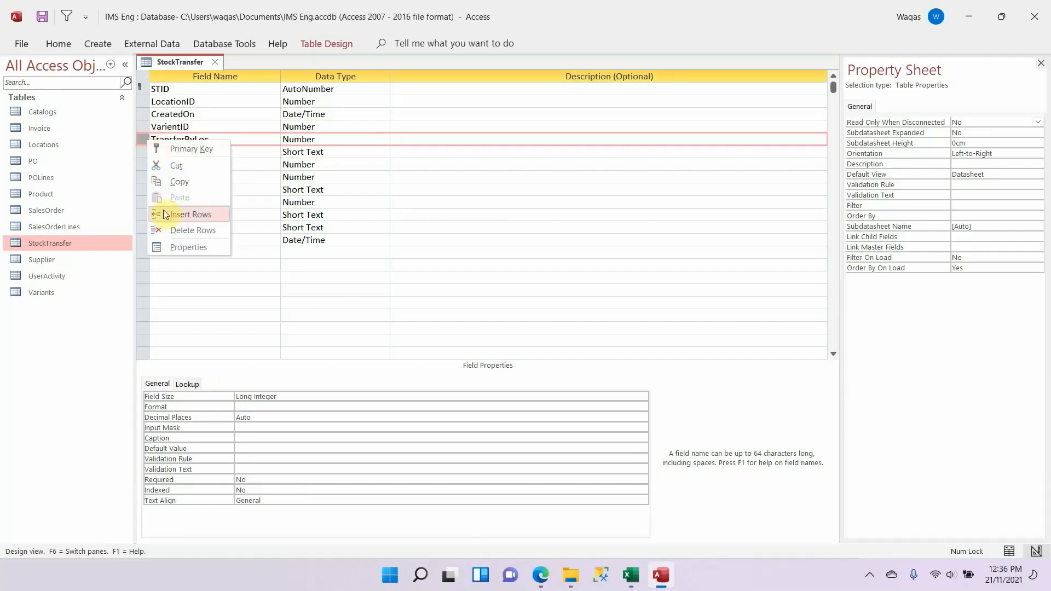
left_click(165, 214)
left_click(185, 139)
key("ctrl+v")
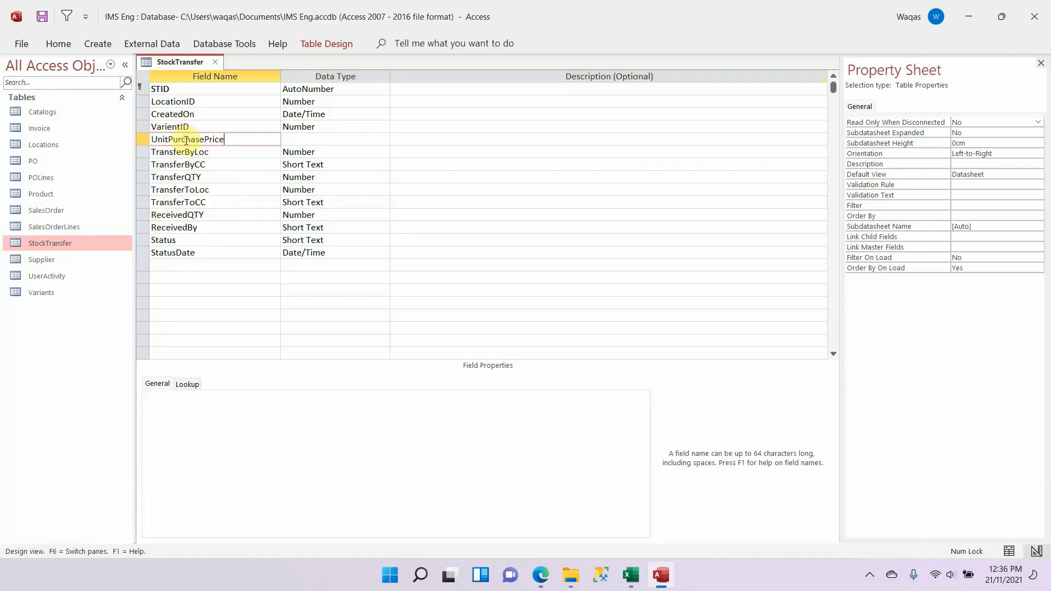
Step: Set the UnitPurchasePrice field's data type to Number
key("Tab")
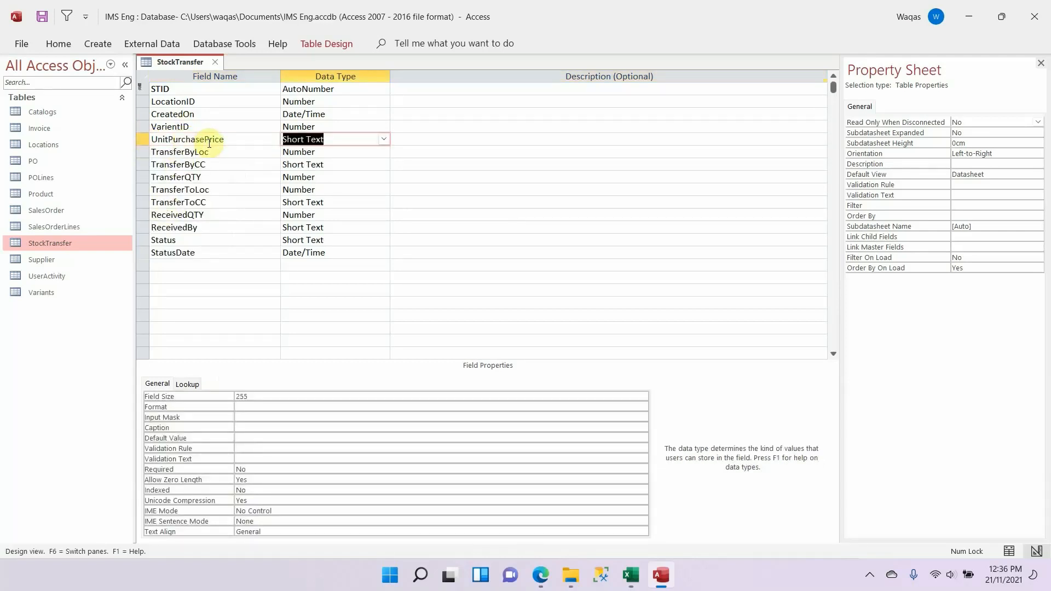
type("Number")
key("Tab")
key("shift+Tab")
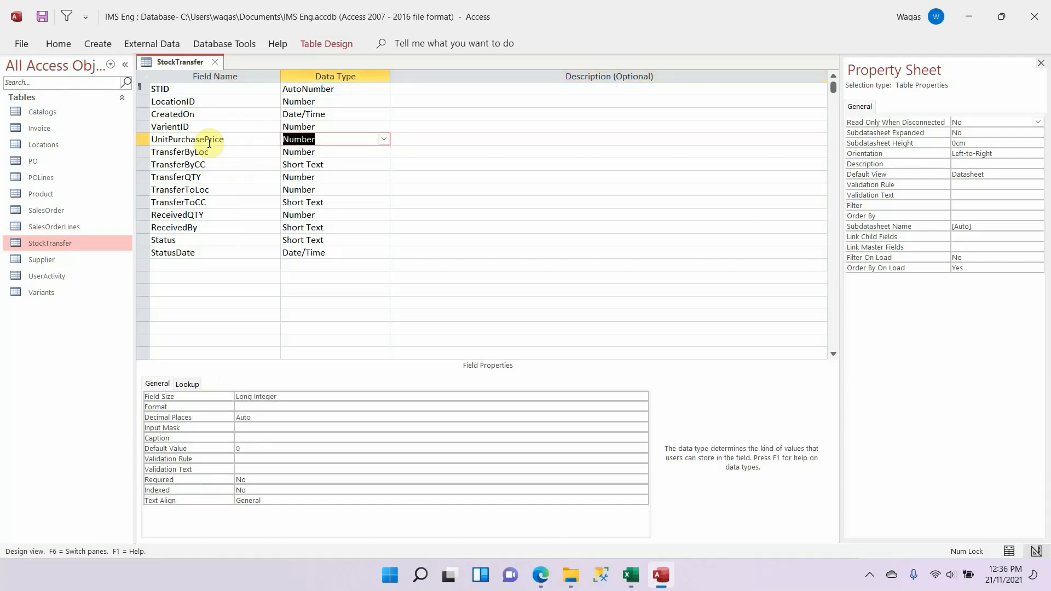
Step: Give UnitPurchasePrice the field size Double, Standard format and 1 decimal place, and clear its default value
left_click(309, 395)
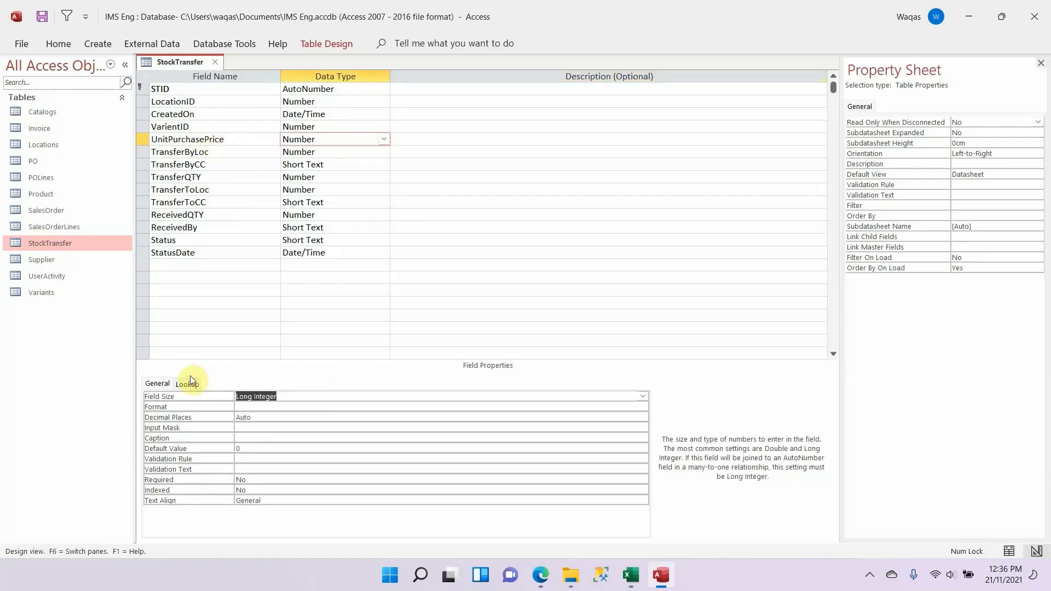
type("Double")
key("Return")
type("standard")
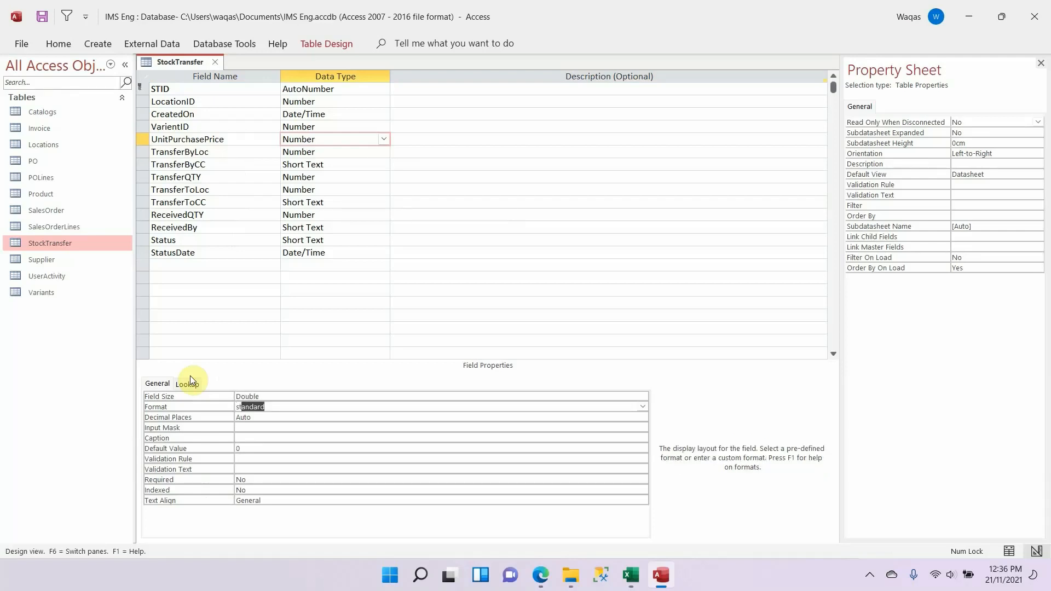
key("Return")
type("1")
key("Return")
key("Return")
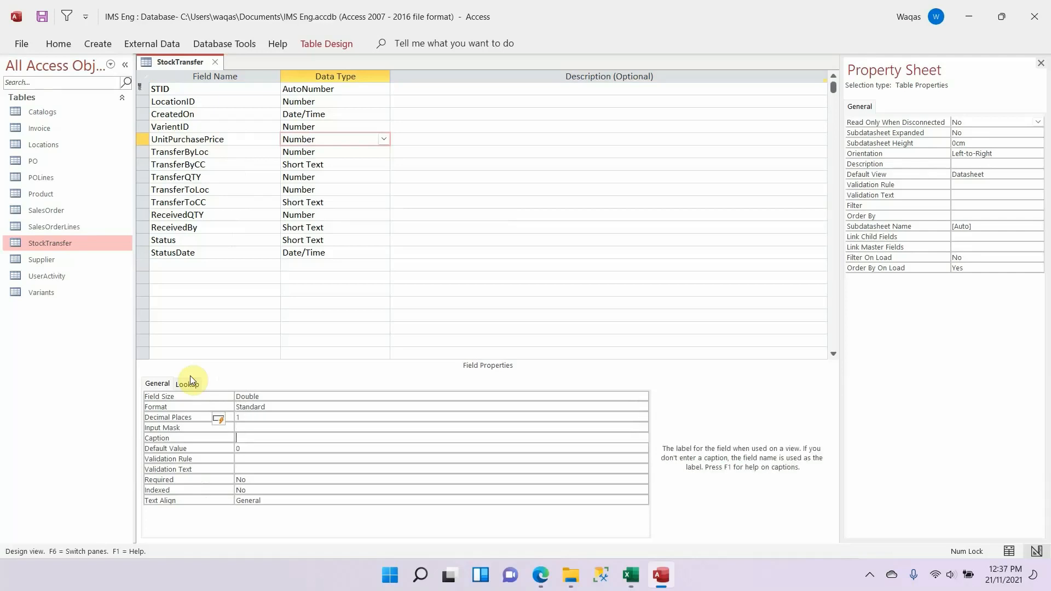
key("Return")
key("BackSpace")
key("Return")
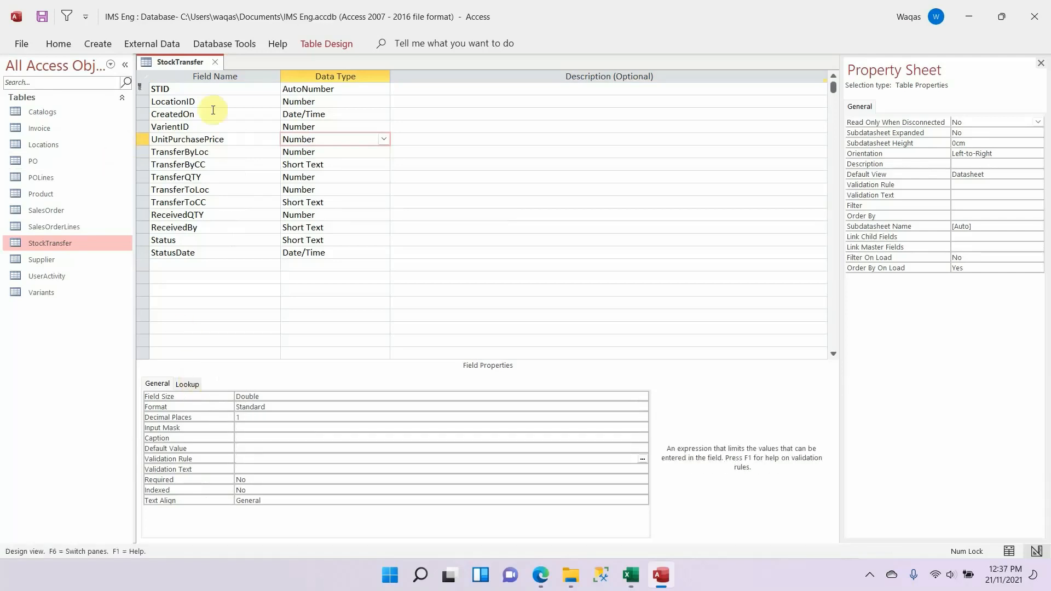
Step: Copy the TotalTransferValue name from the Excel schema into a new field row inserted above TransferToLoc in Access
key("alt+Tab")
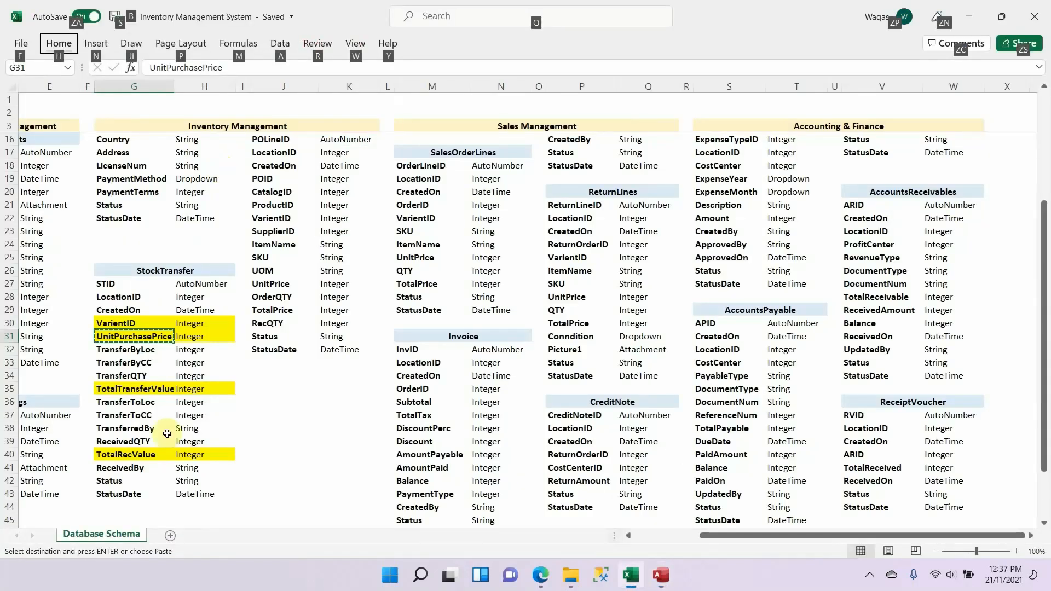
left_click(144, 389)
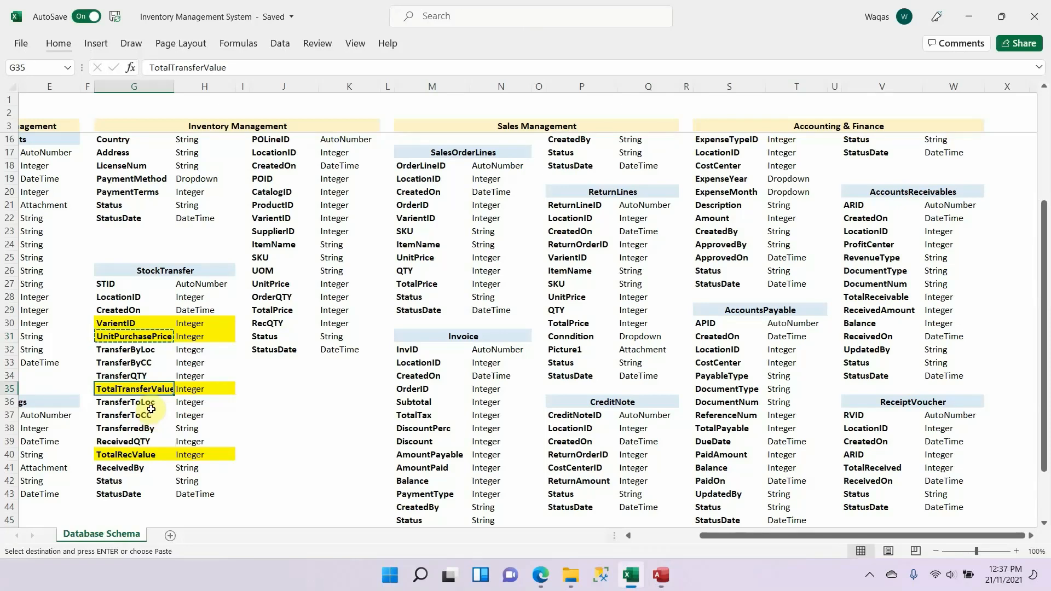
key("alt+Tab")
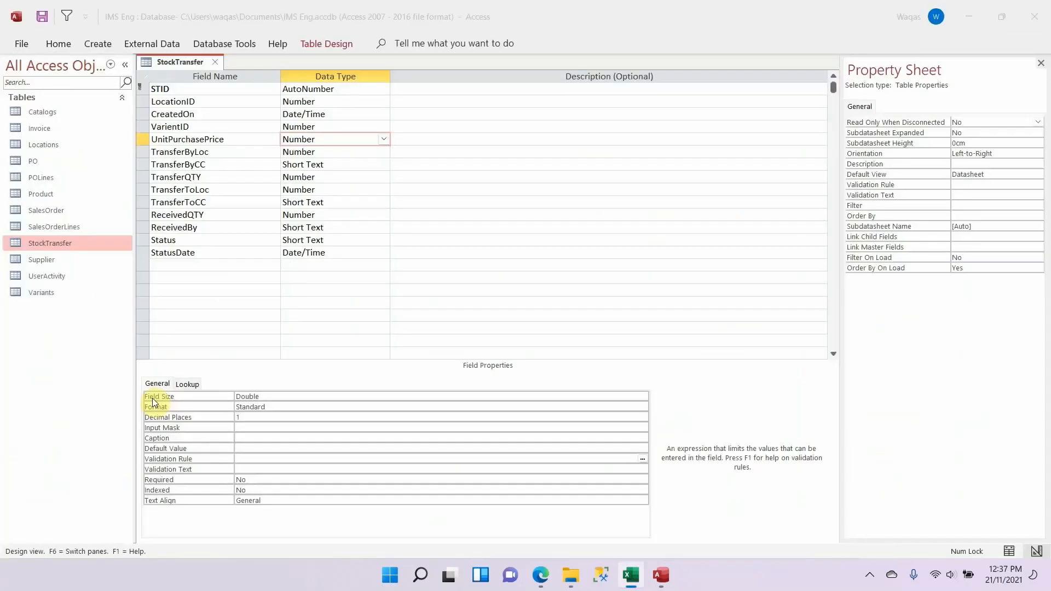
left_click(146, 187)
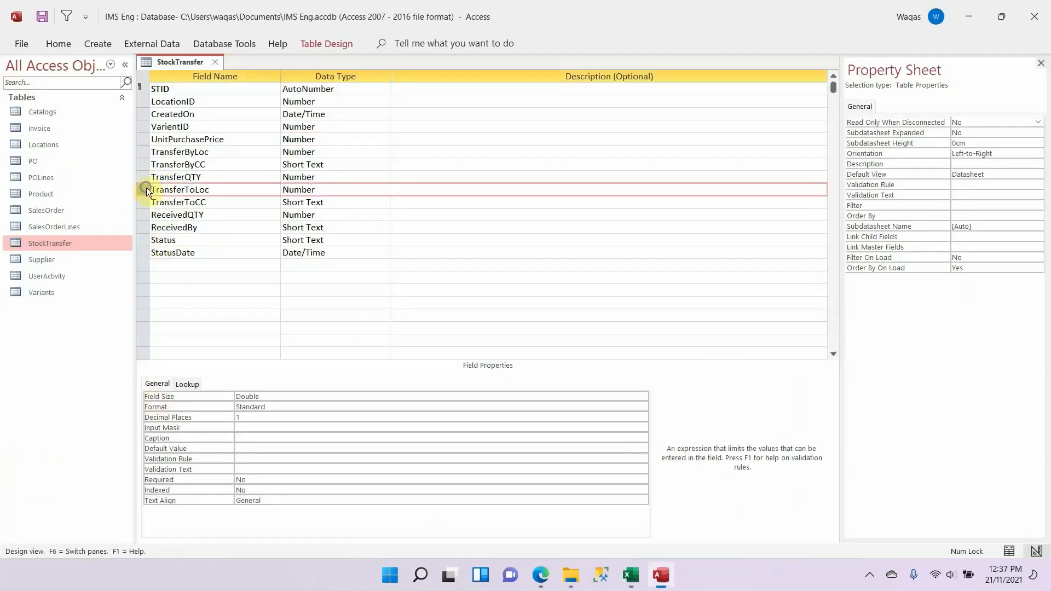
right_click(146, 188)
left_click(170, 261)
key("alt+Tab")
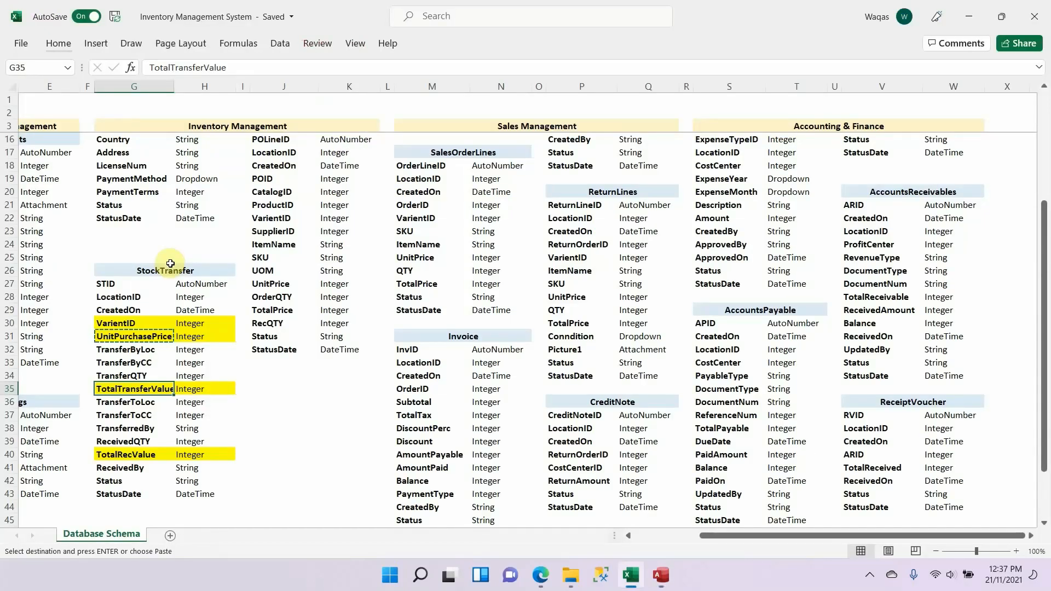
key("alt+Tab")
left_click(231, 190)
key("ctrl+v")
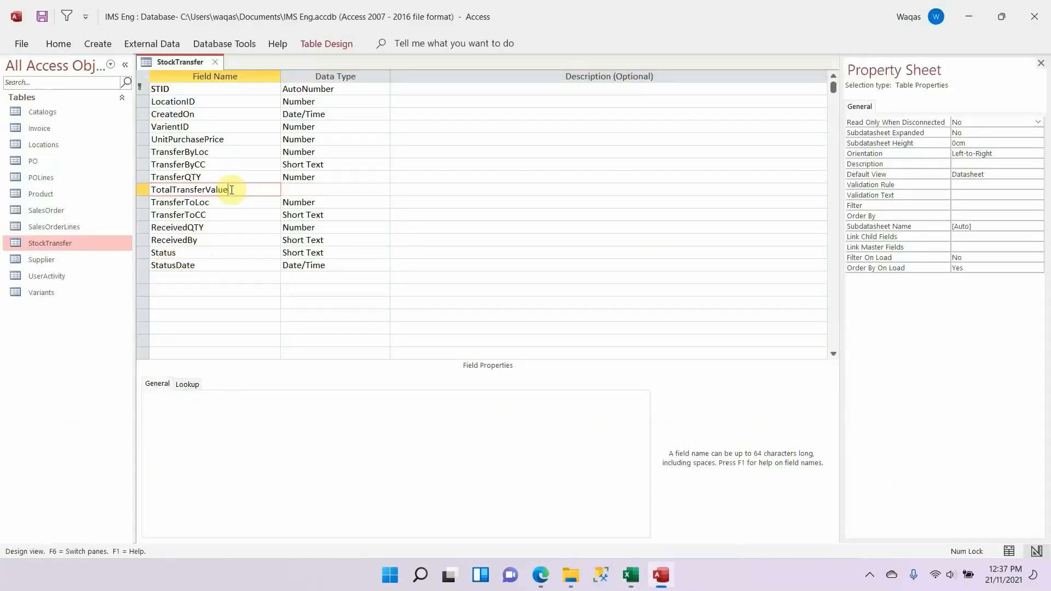
Step: Set the TotalTransferValue field's data type to Number
key("Tab")
type("n")
key("Tab")
key("shift+Tab")
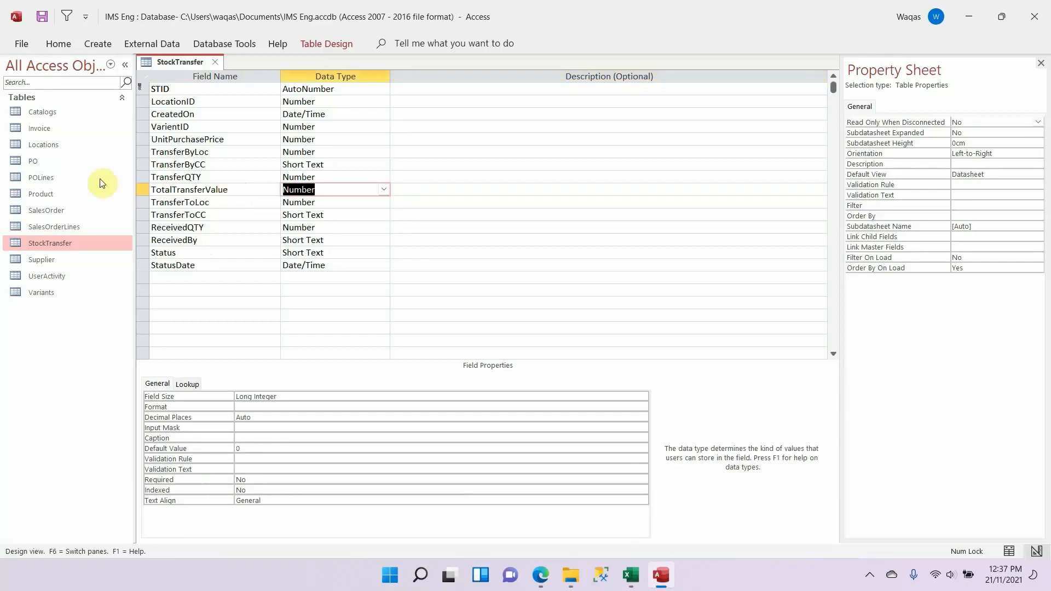
Step: Give TotalTransferValue the field size Double, Standard format and 1 decimal place, and clear its default value
left_click(305, 394)
type("double")
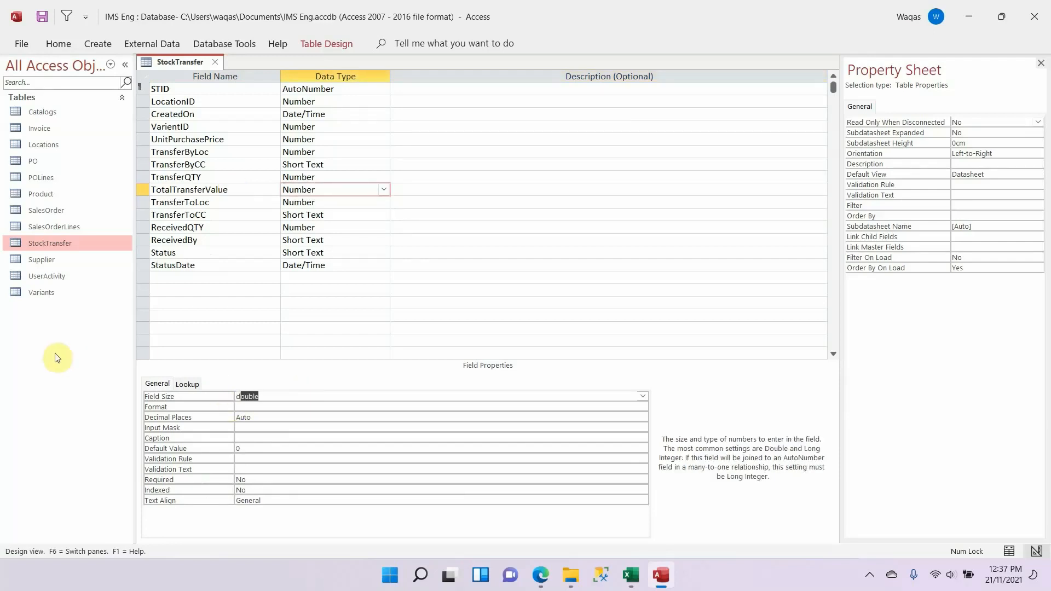
key("Tab")
type("s")
key("Tab")
type("1")
key("Tab")
key("Tab")
key("Tab")
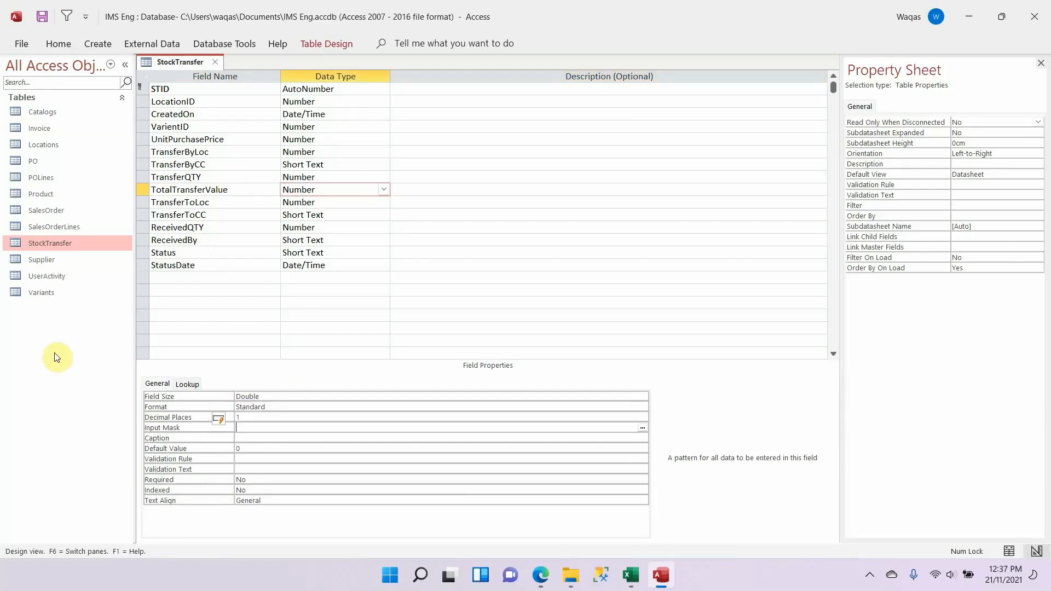
key("Delete")
key("Tab")
Step: Copy the TotalRecValue name from the Excel schema into a new field row inserted above ReceivedBy in Access
key("alt+Tab")
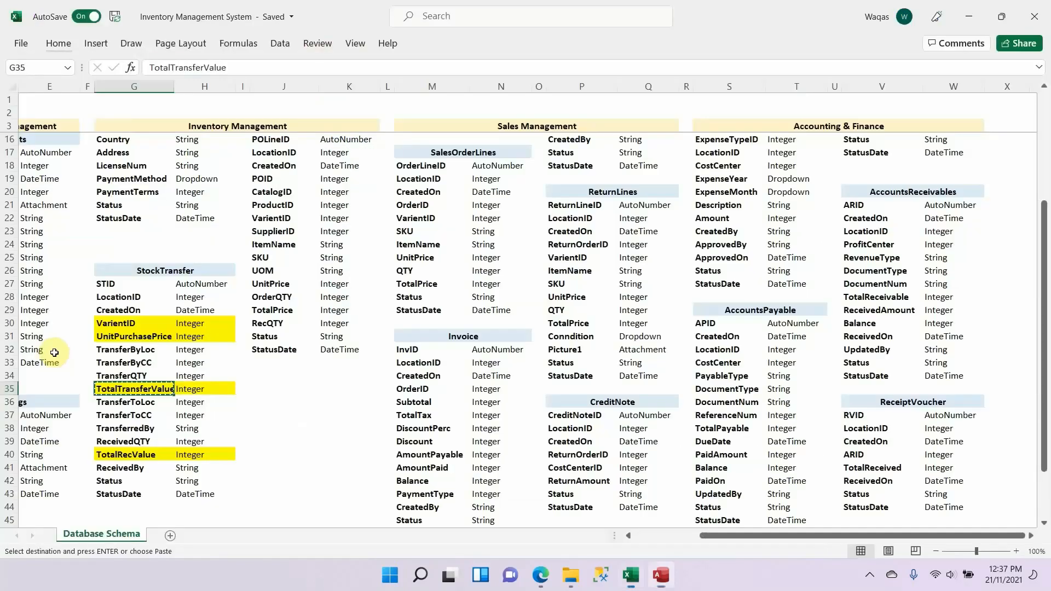
left_click(137, 456)
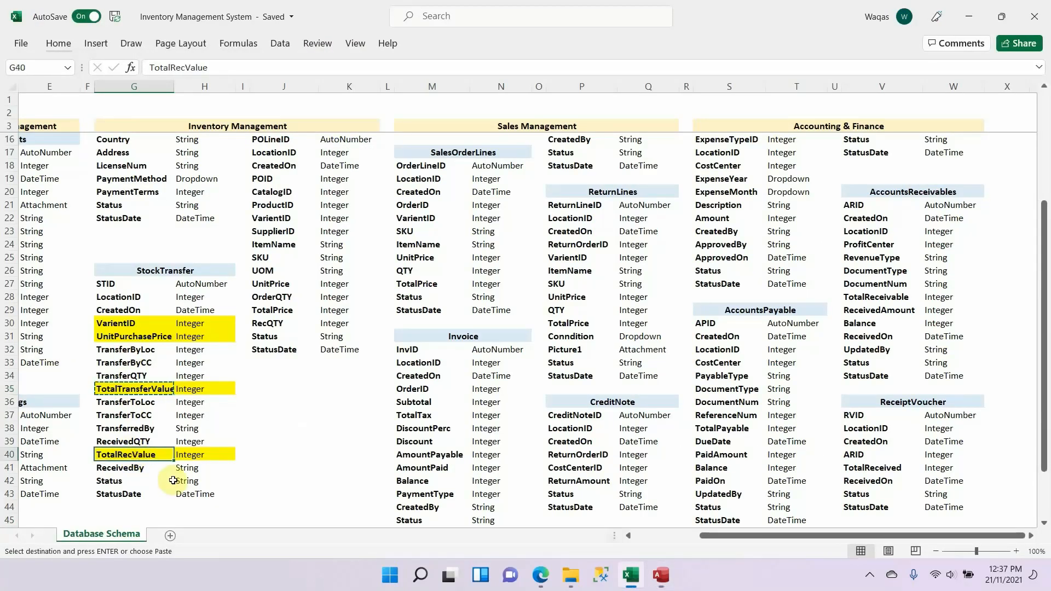
key("ctrl+c")
key("alt+Tab")
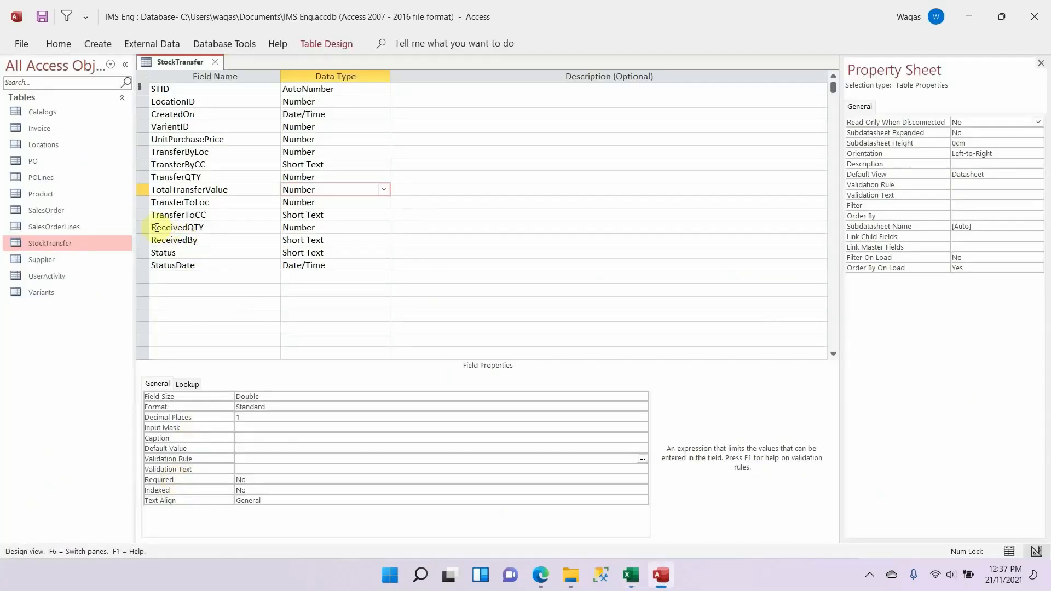
left_click(144, 239)
right_click(145, 241)
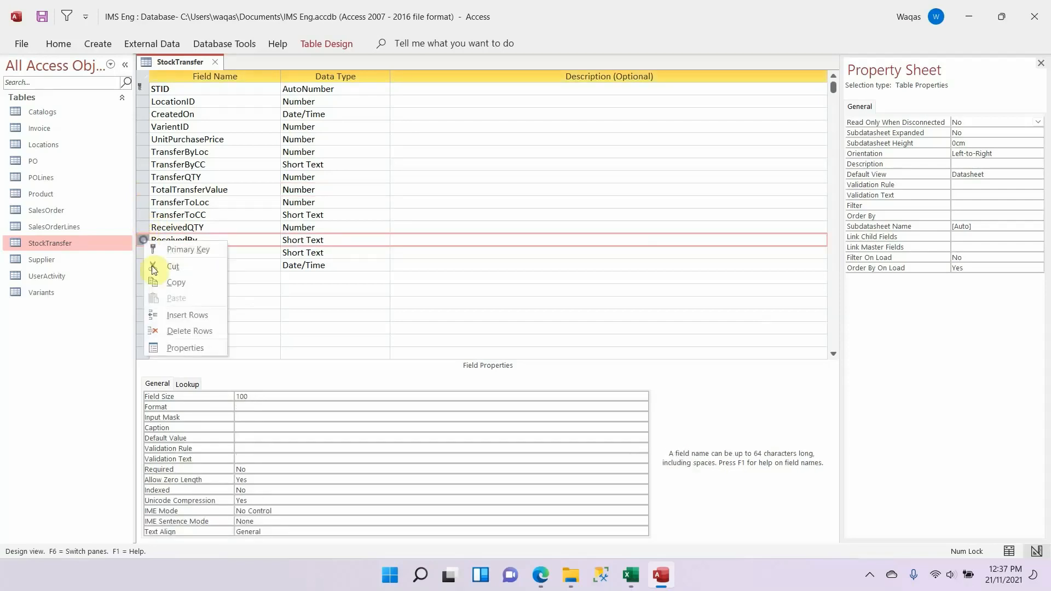
left_click(172, 312)
left_click(211, 237)
key("ctrl+v")
Step: Set the TotalRecValue field's data type to Number
key("Tab")
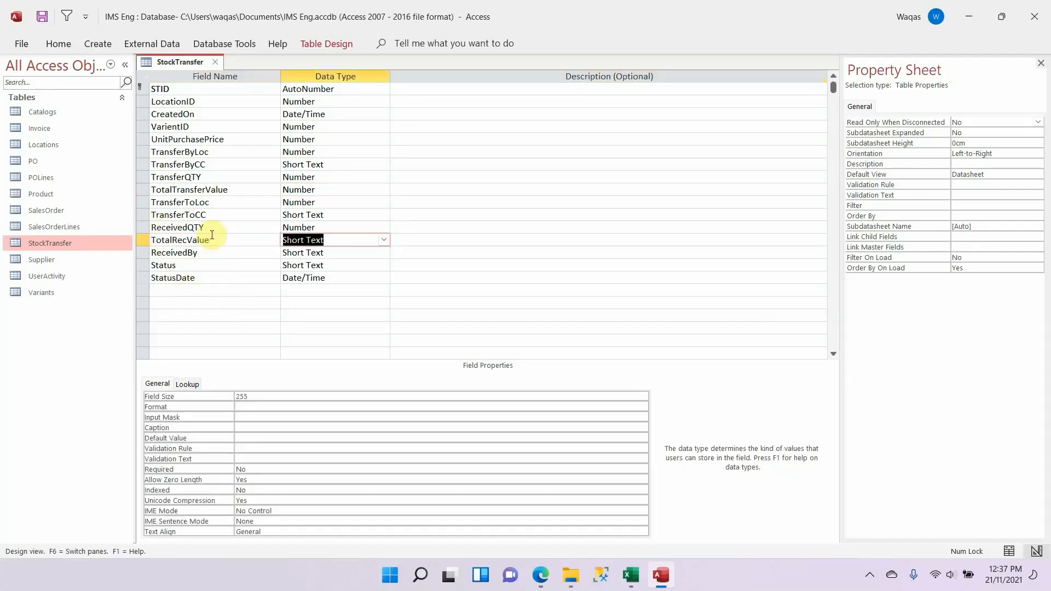
type("n")
key("Tab")
key("shift+Tab")
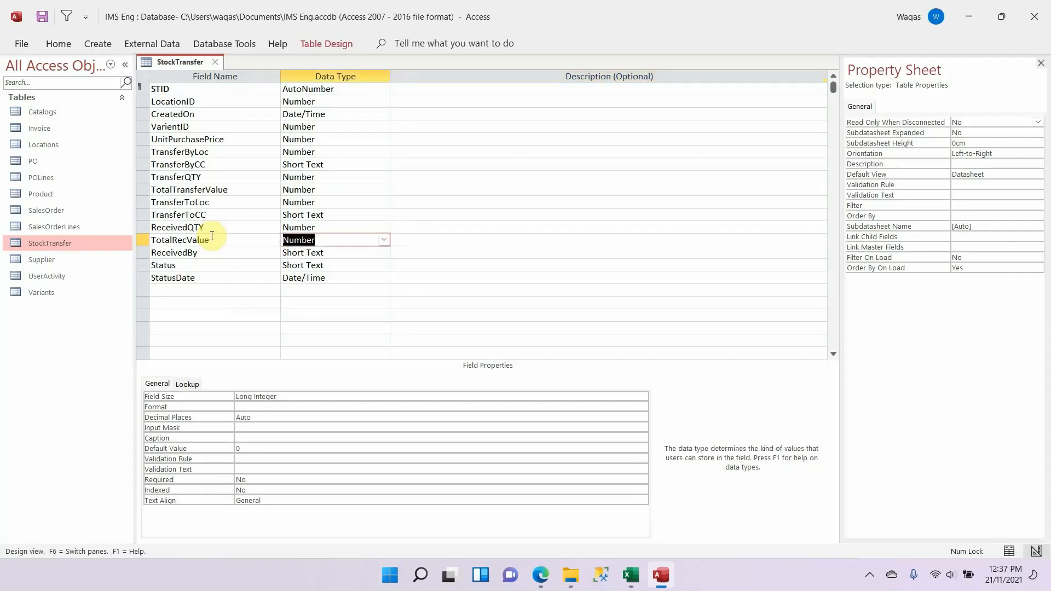
Step: Give TotalRecValue the field size Double, Standard format and 1 decimal place, and clear its default value
left_click(291, 397)
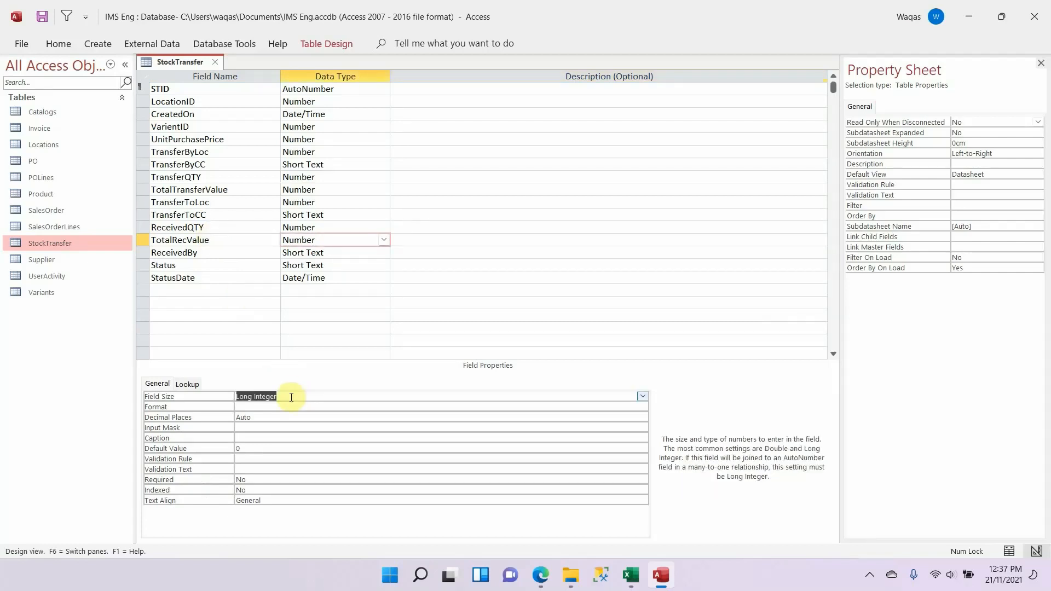
type("double")
key("Tab")
type("s")
key("Tab")
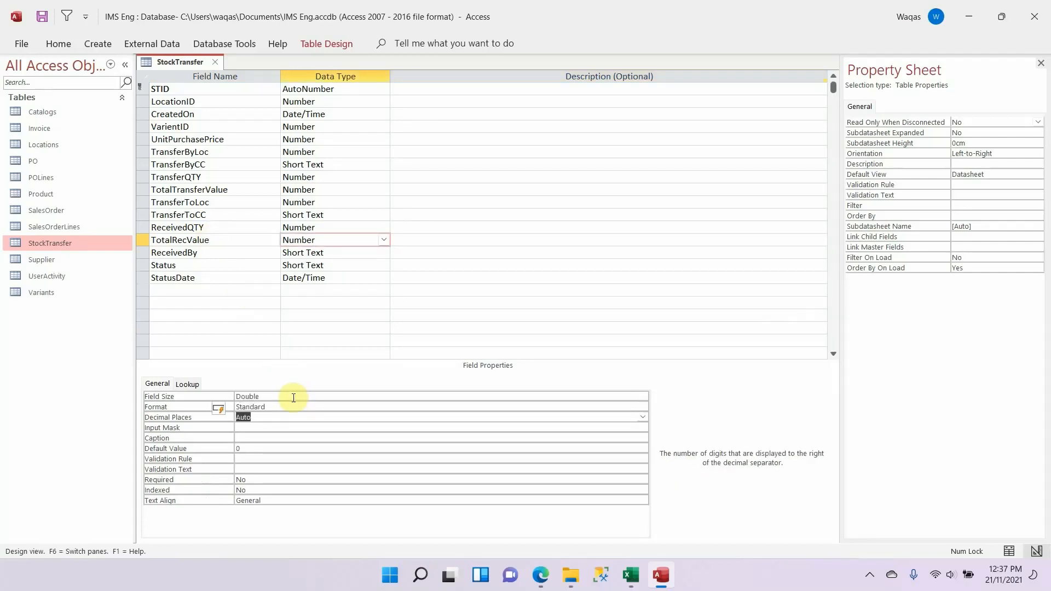
type("1")
key("Tab")
key("Tab")
key("Tab")
key("Delete")
key("Tab")
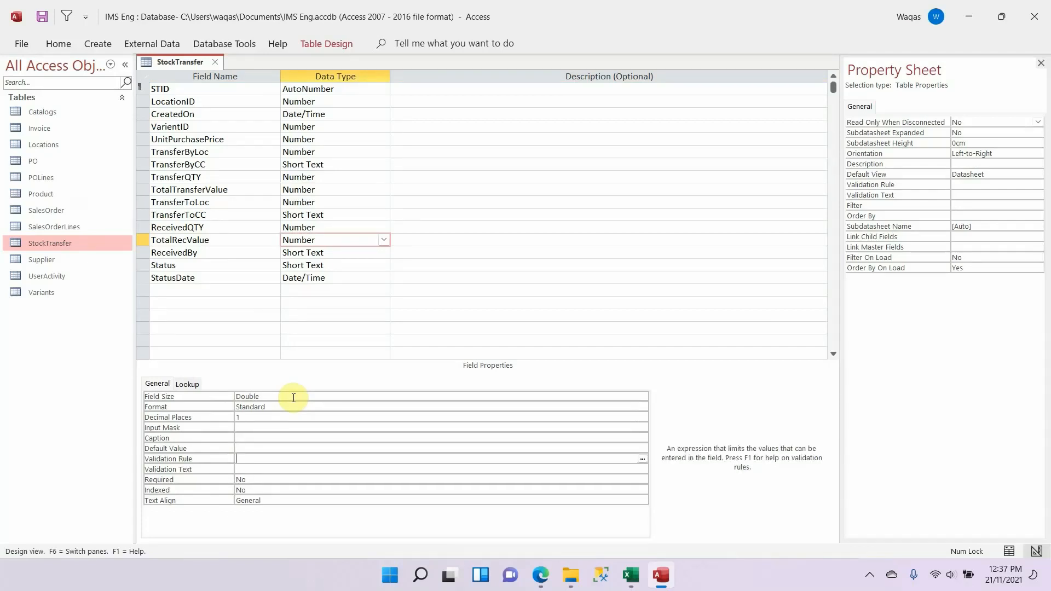
Step: Save the design changes to the StockTransfer table
left_click(241, 281)
right_click(161, 58)
left_click(169, 63)
right_click(169, 64)
left_click(178, 71)
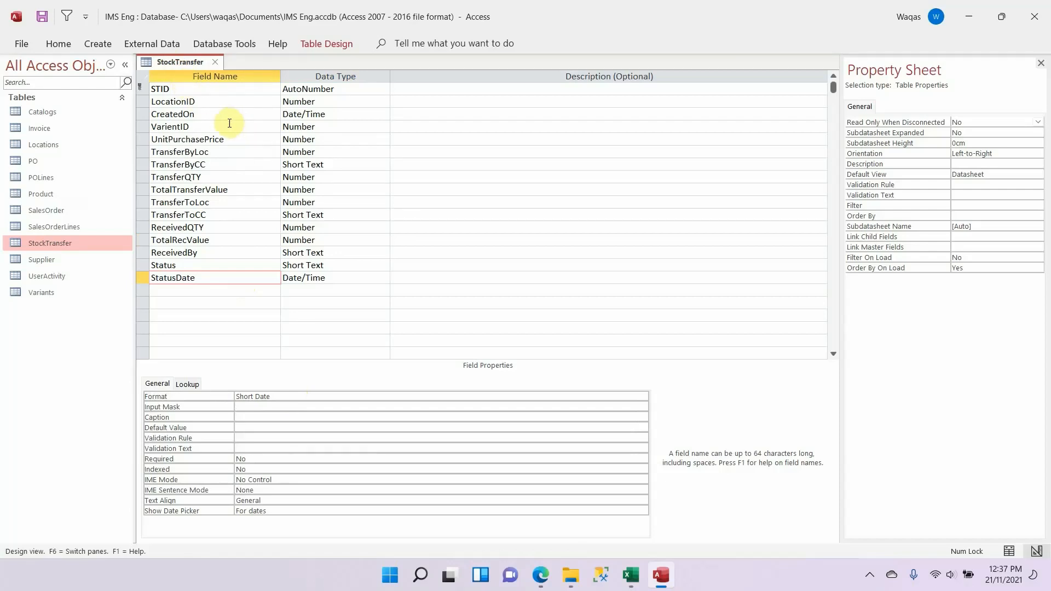
Step: Review the VarientID and UnitPurchasePrice rows, TransferQTY with TotalTransferValue, and ReceivedQTY with TotalRecValue
left_click(145, 127)
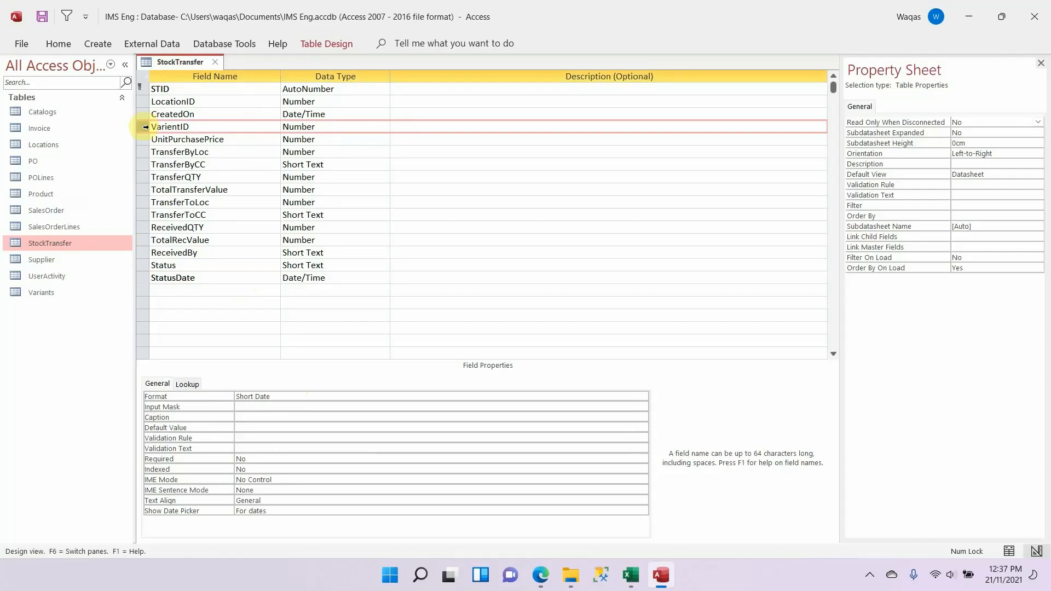
left_click_drag(146, 127, 146, 139)
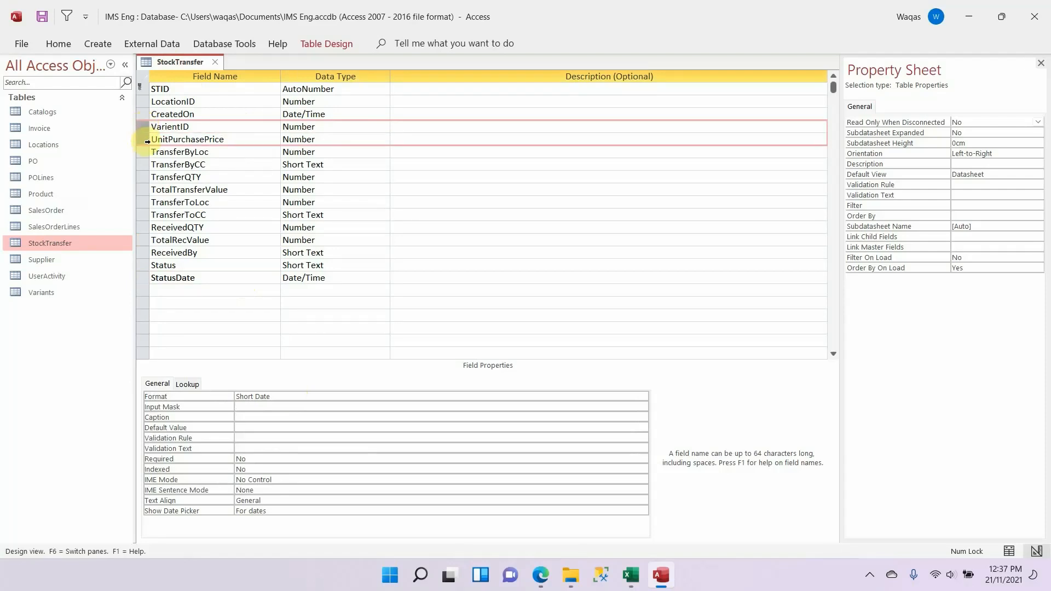
left_click(143, 179)
mouse_move(143, 181)
left_mouse_down()
mouse_move(148, 199)
mouse_move(149, 189)
left_mouse_up()
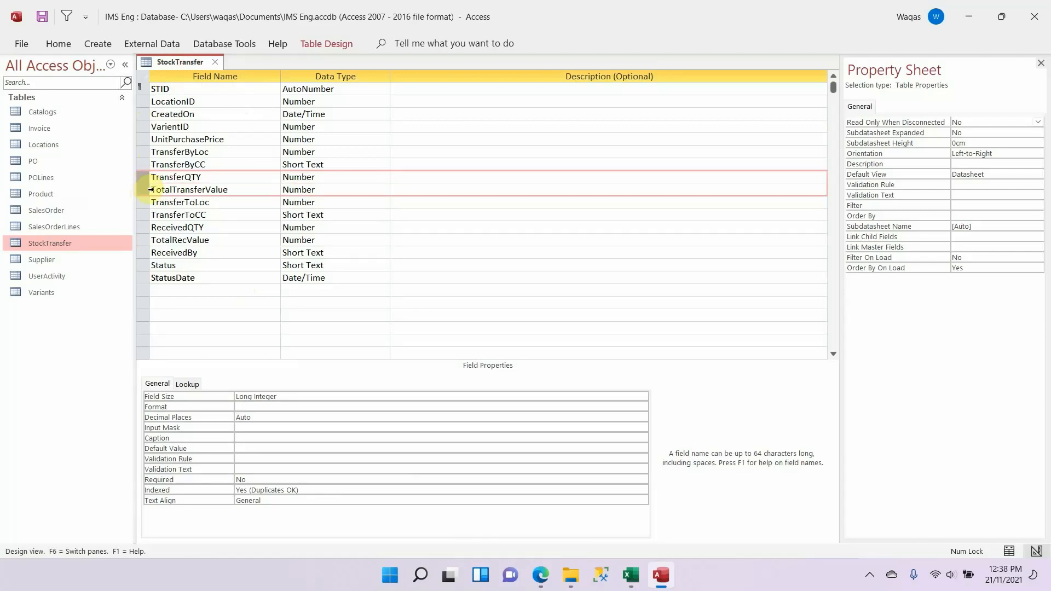
left_click_drag(151, 190, 150, 190)
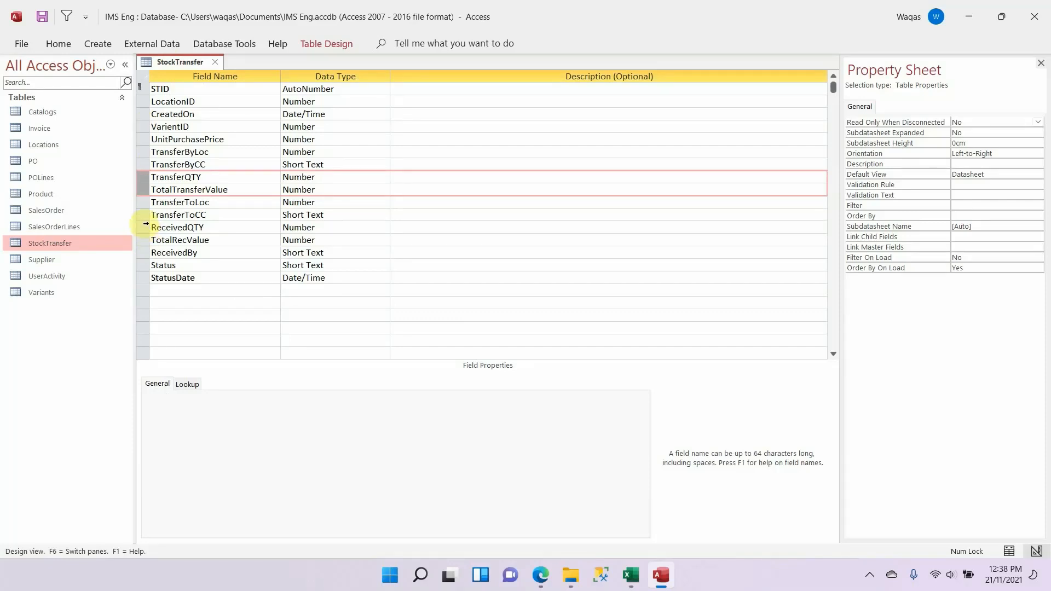
left_click(146, 228)
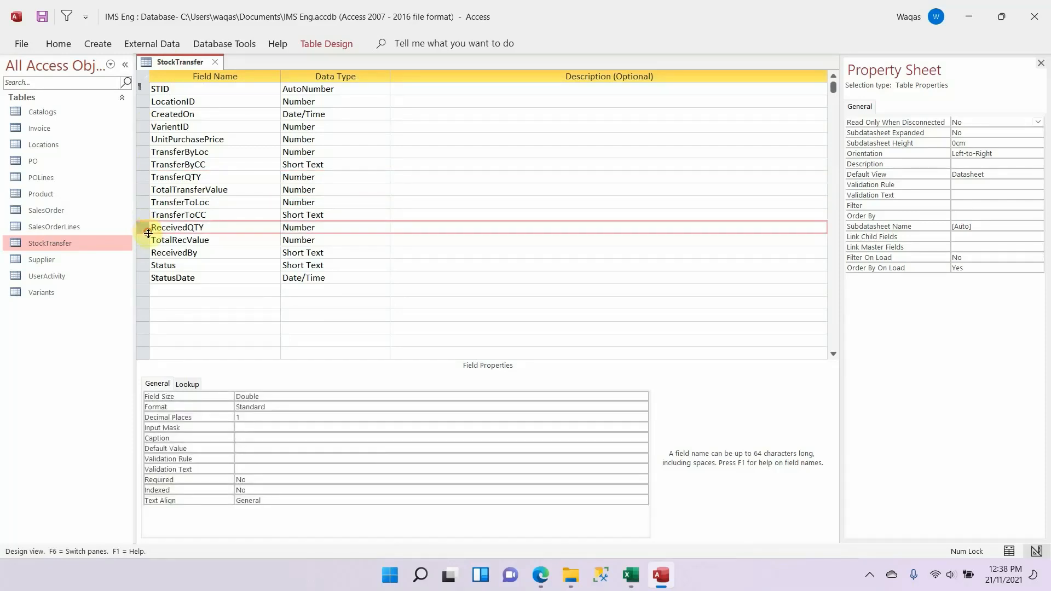
left_click(148, 239)
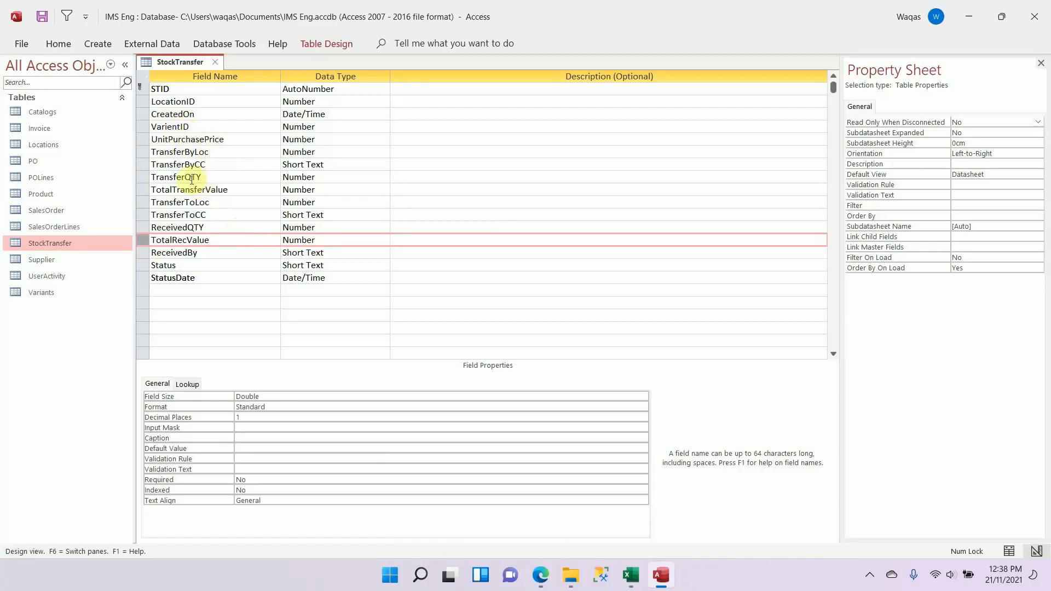
Step: Try to change the TotalTransferValue field's data type to Calculated
left_click(314, 189)
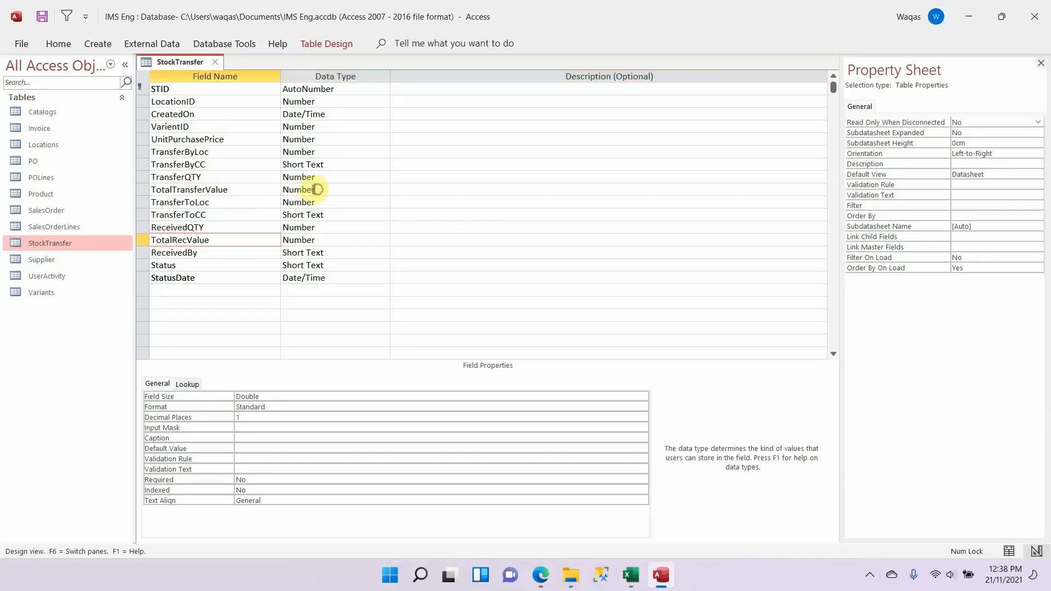
type("calculated")
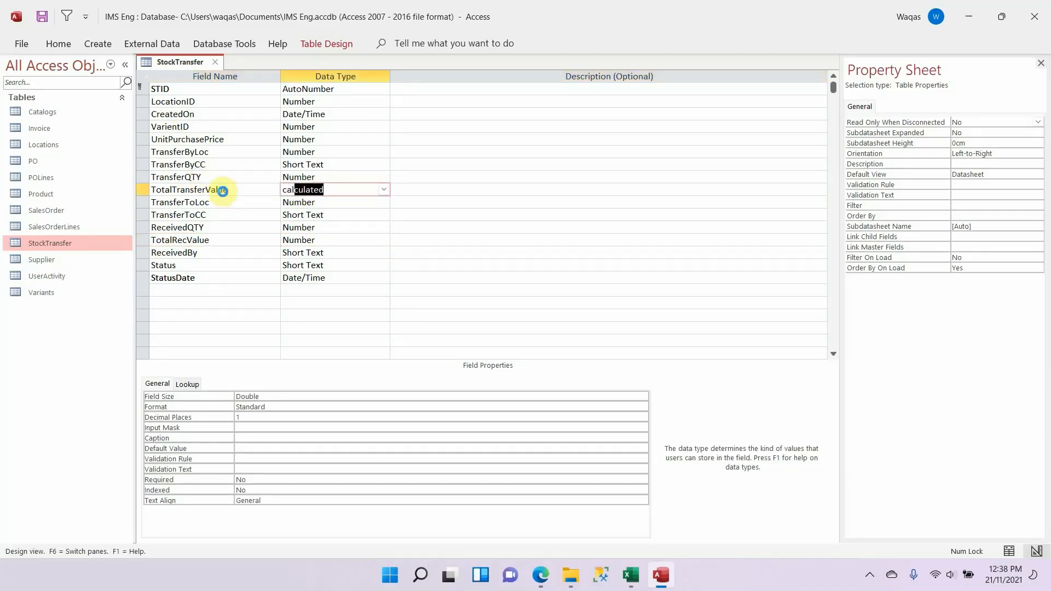
key("Return")
key("Return")
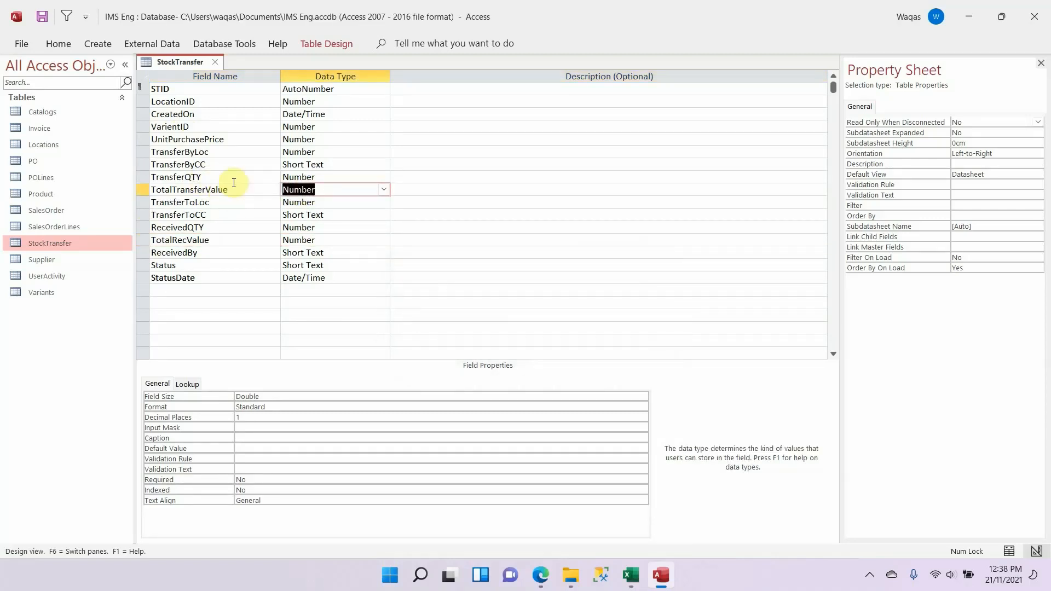
Step: Set the TotalTransferValue field's data type to Short Text, and try again to change it to Calculated
type("short Text")
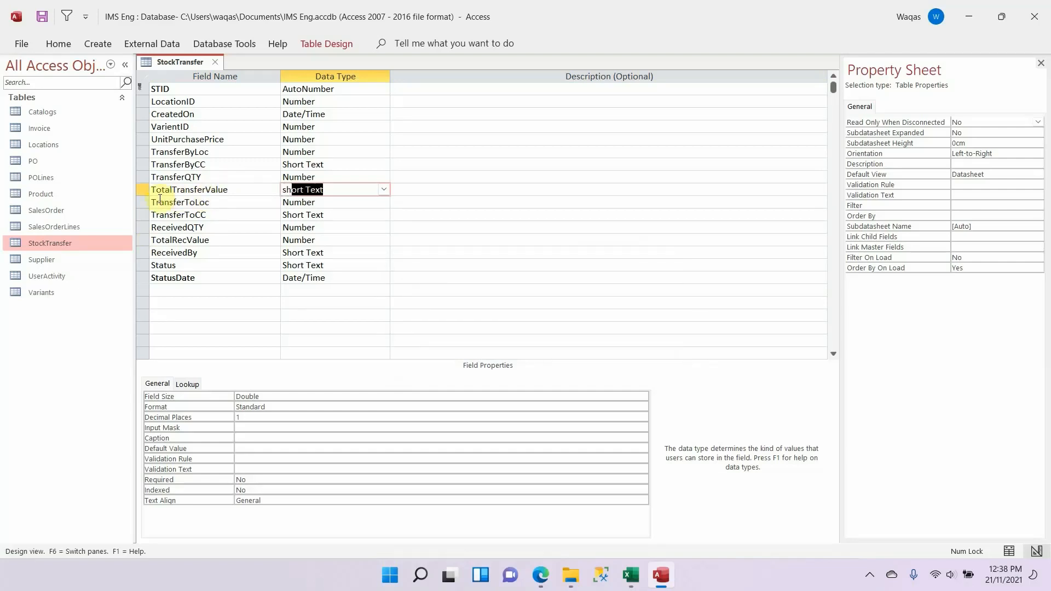
key("Return")
key("shift+Tab")
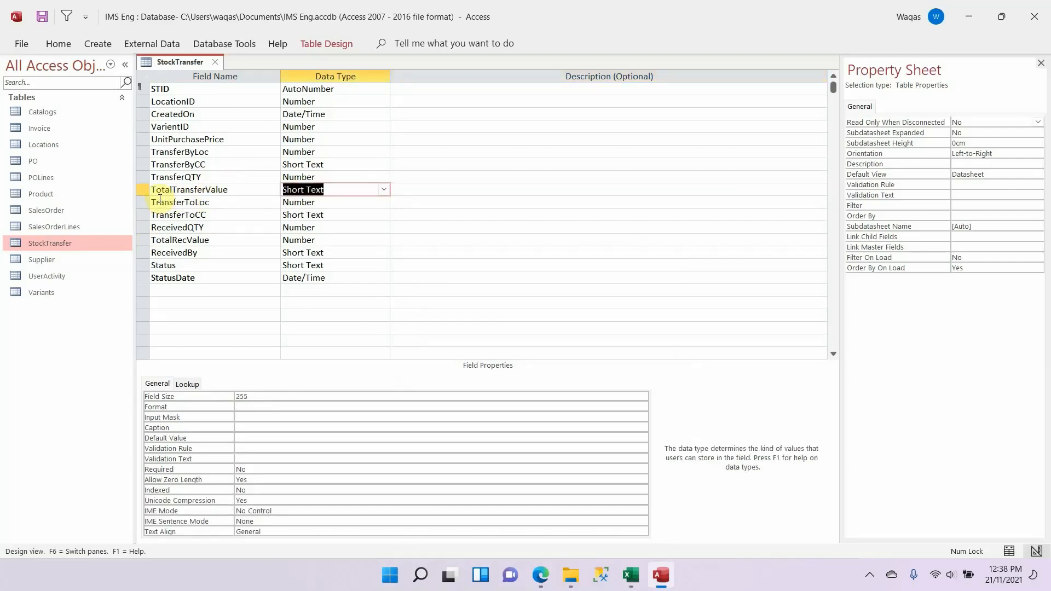
type("calculated")
key("Return")
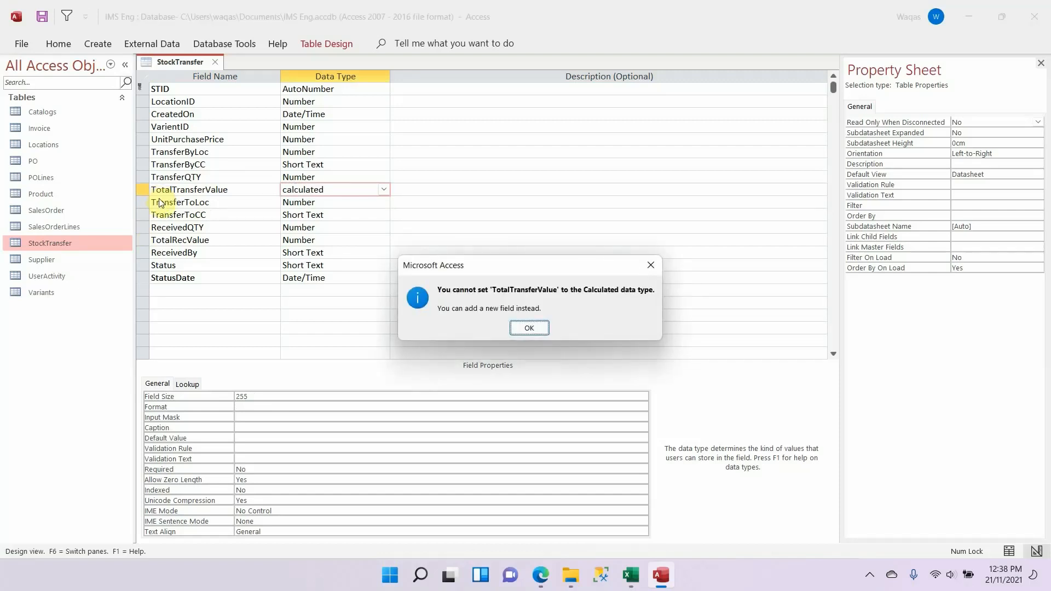
key("Return")
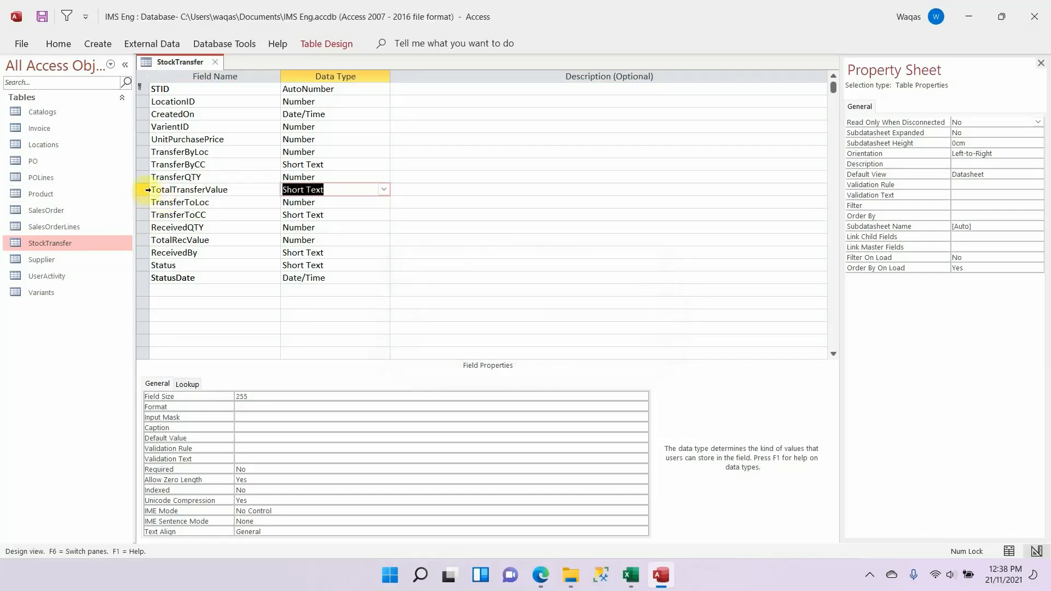
Step: Delete the TotalTransferValue field row from the StockTransfer table
double_click(227, 189)
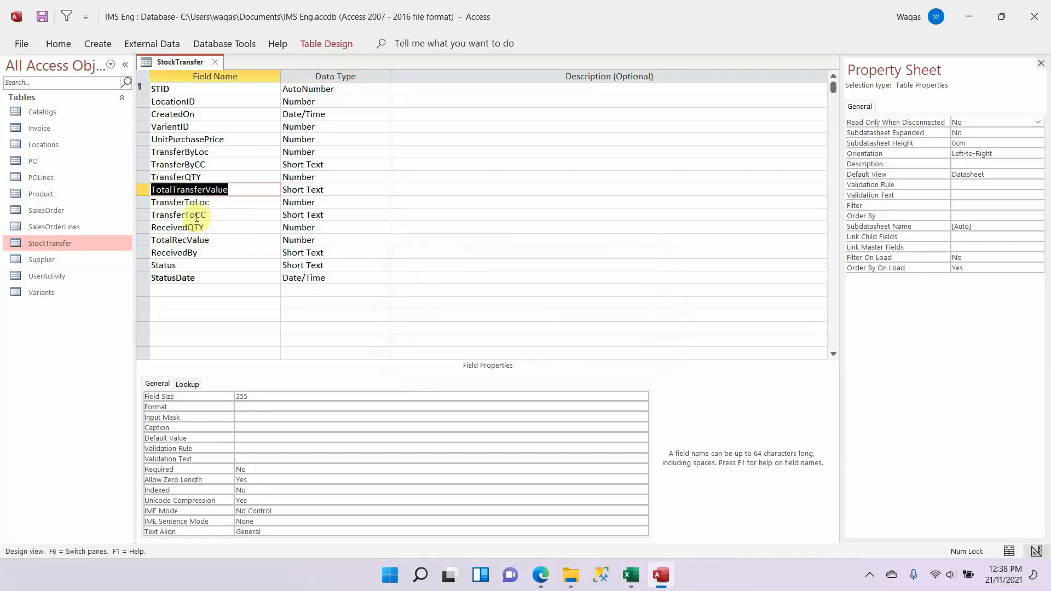
right_click(143, 190)
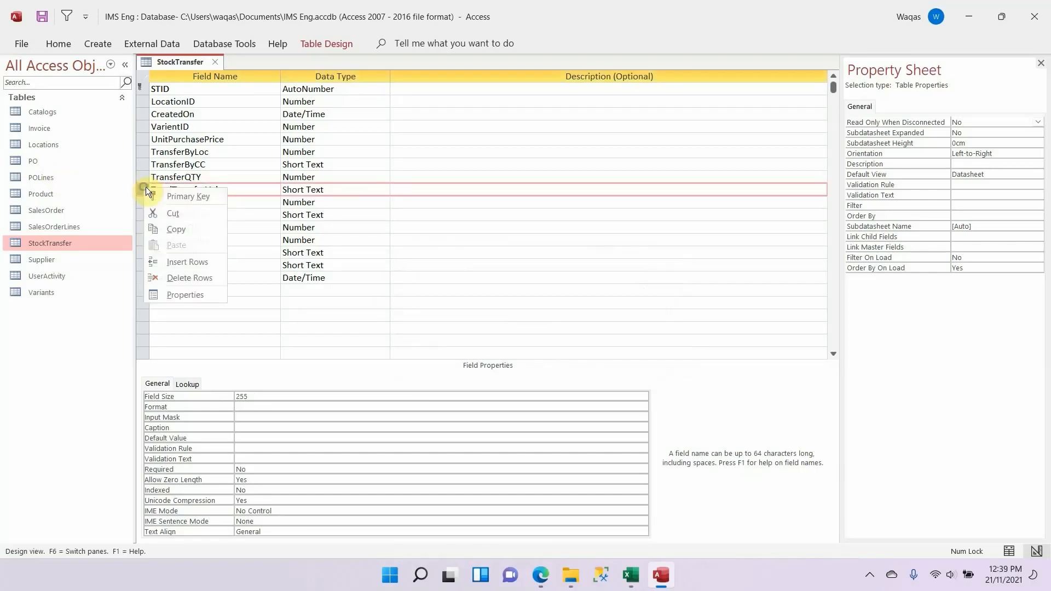
left_click(167, 276)
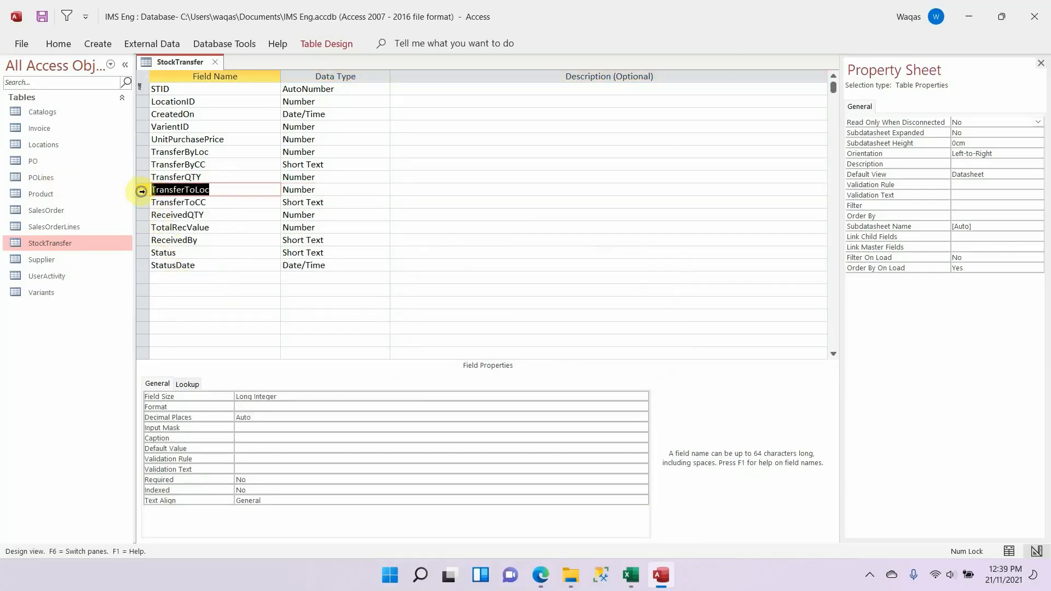
Step: Insert a TotalTransferValue field above TransferToLoc and set its data type to Calculated
right_click(141, 191)
left_click(171, 264)
left_click(202, 189)
key("ctrl+v")
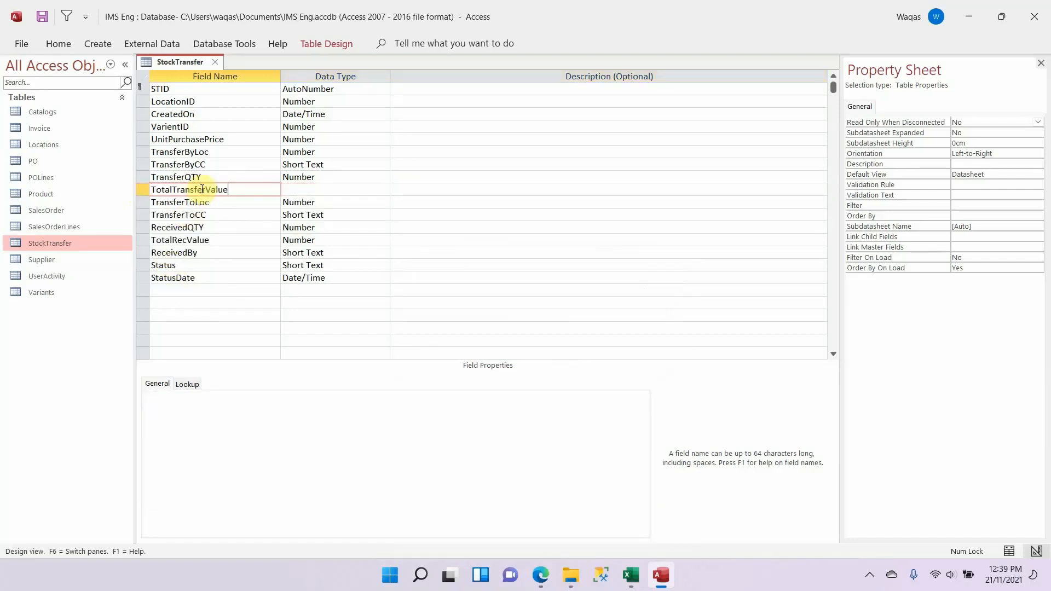
key("Tab")
type("calculated")
key("Return")
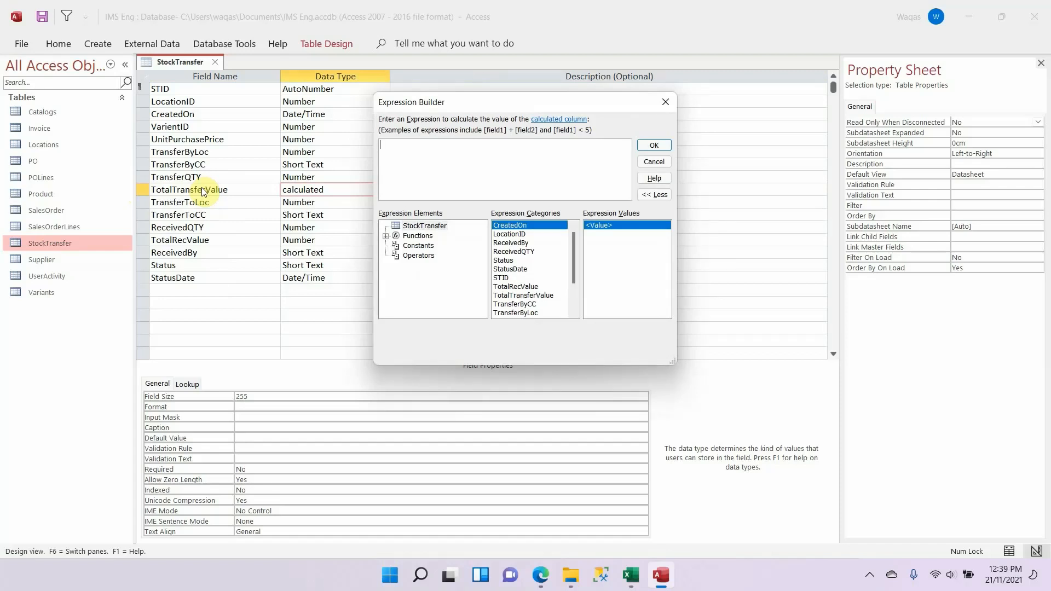
Step: Enter the expression [TransferQTY]*[UnitPurchasePrice] for the TotalTransferValue field
type("tr")
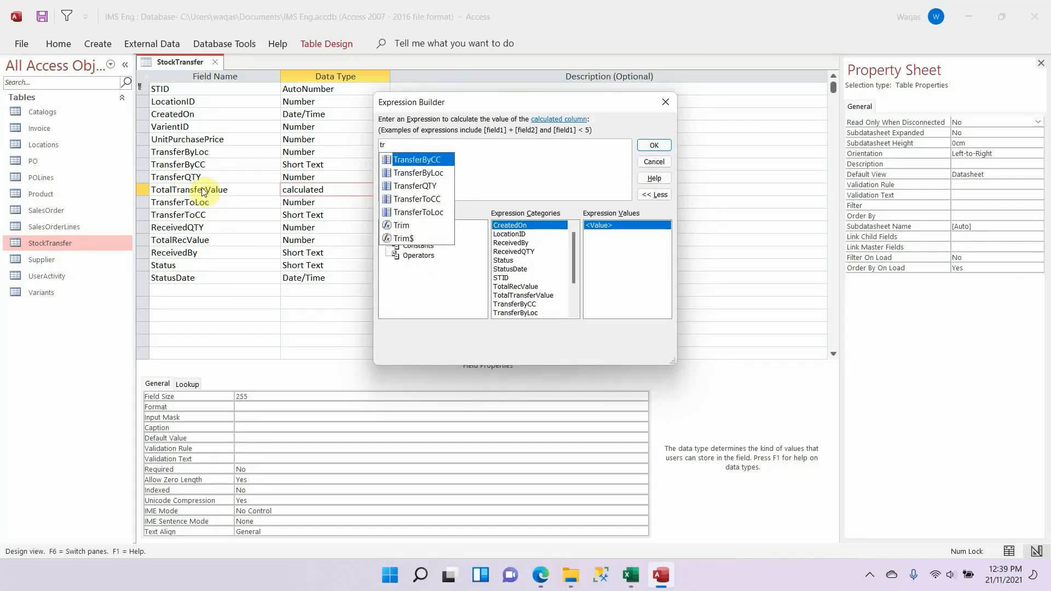
key("Down")
key("Down")
key("Return")
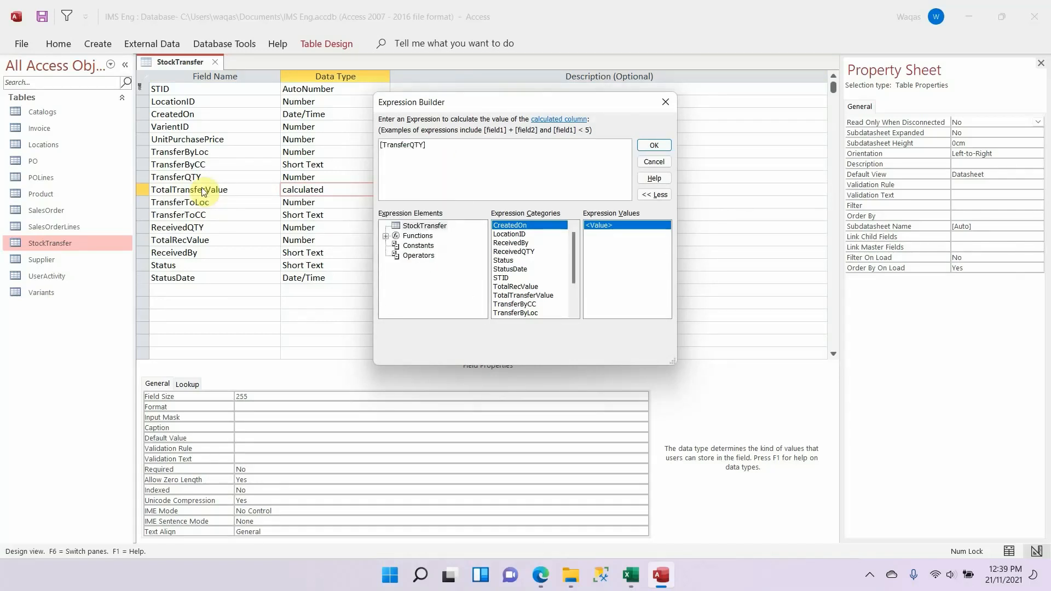
type("*uni")
key("Return")
left_click(652, 145)
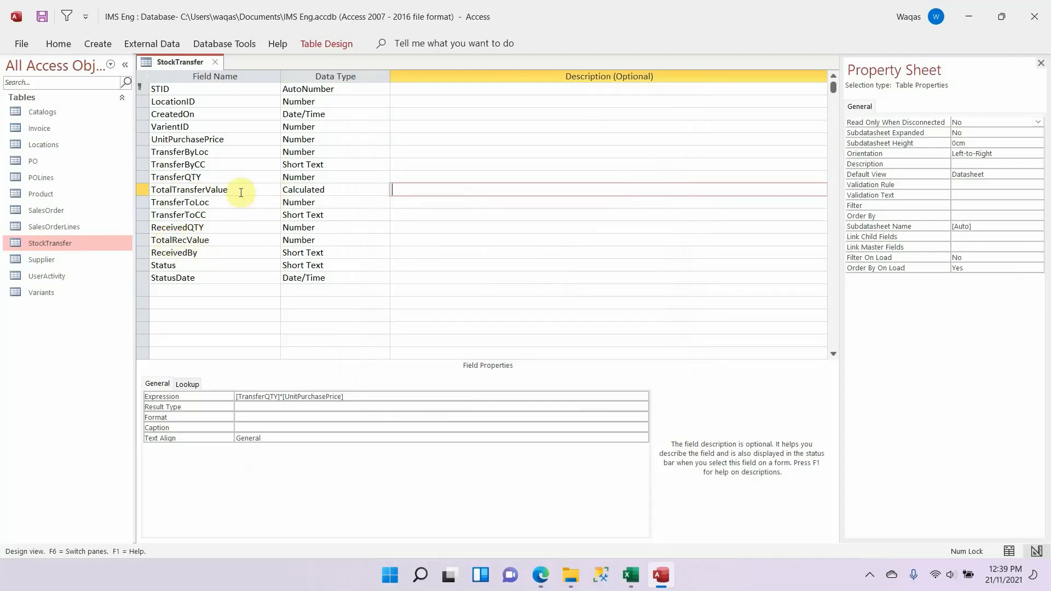
Step: Insert a blank row above TotalRecValue and shorten the existing field's name to TotalRecValu
left_click(150, 238)
left_click(144, 241)
right_click(144, 241)
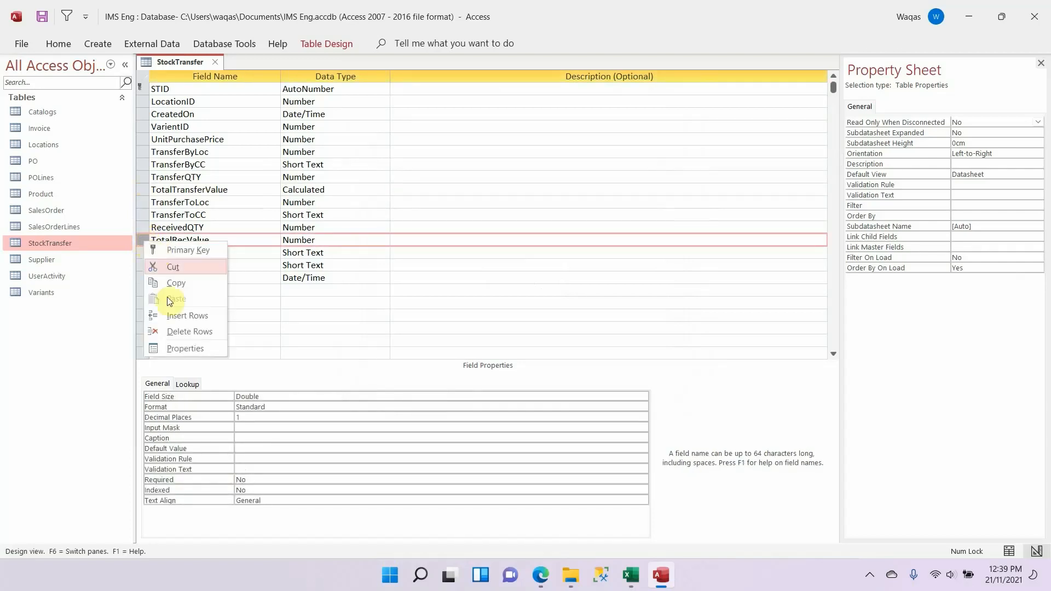
left_click(176, 321)
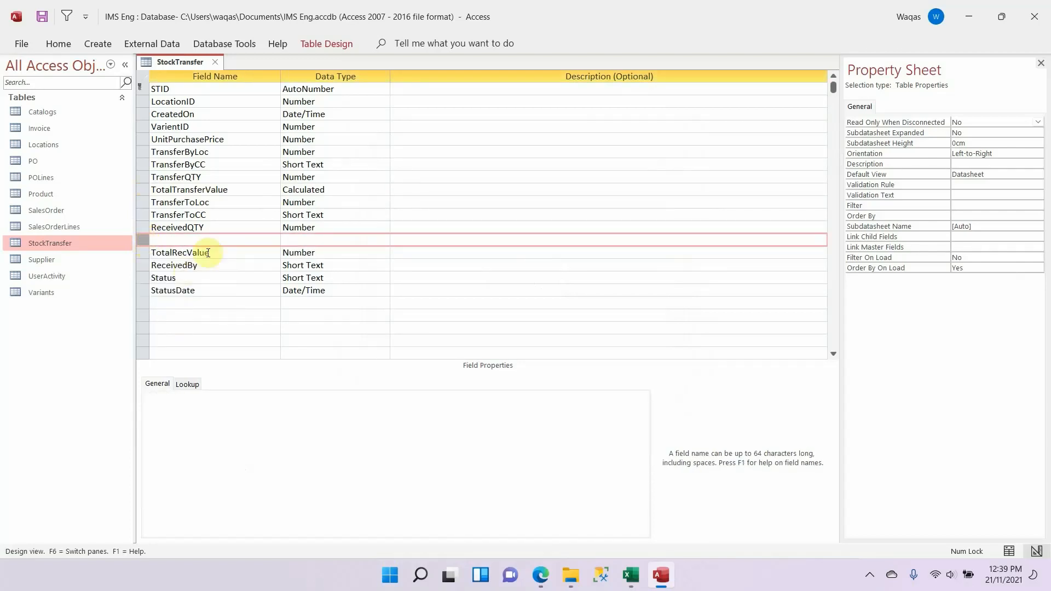
left_click(255, 254)
key("BackSpace")
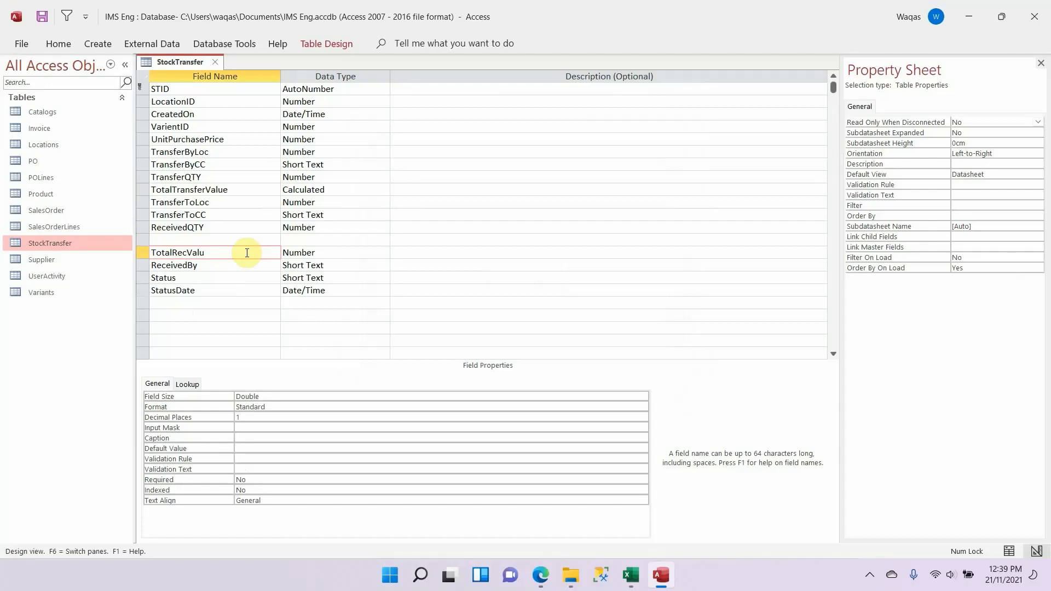
Step: Name the blank row's field TotalRecValue, reusing the copied name, and set its data type to Calculated
key("Tab")
key("shift+Tab")
key("ctrl+c")
key("Up")
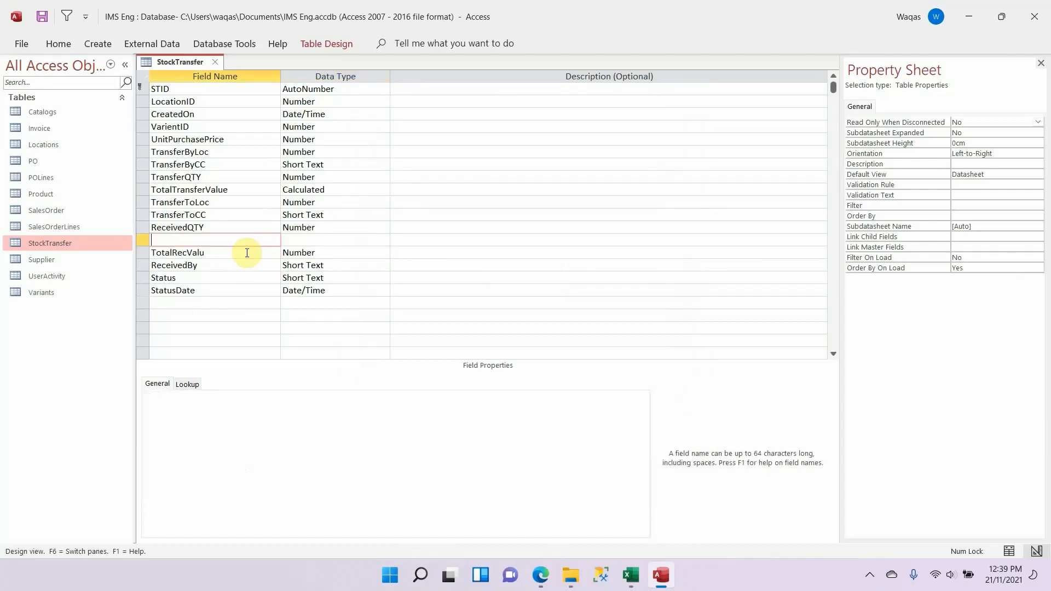
key("ctrl+v")
key("Tab")
key("shift+Tab")
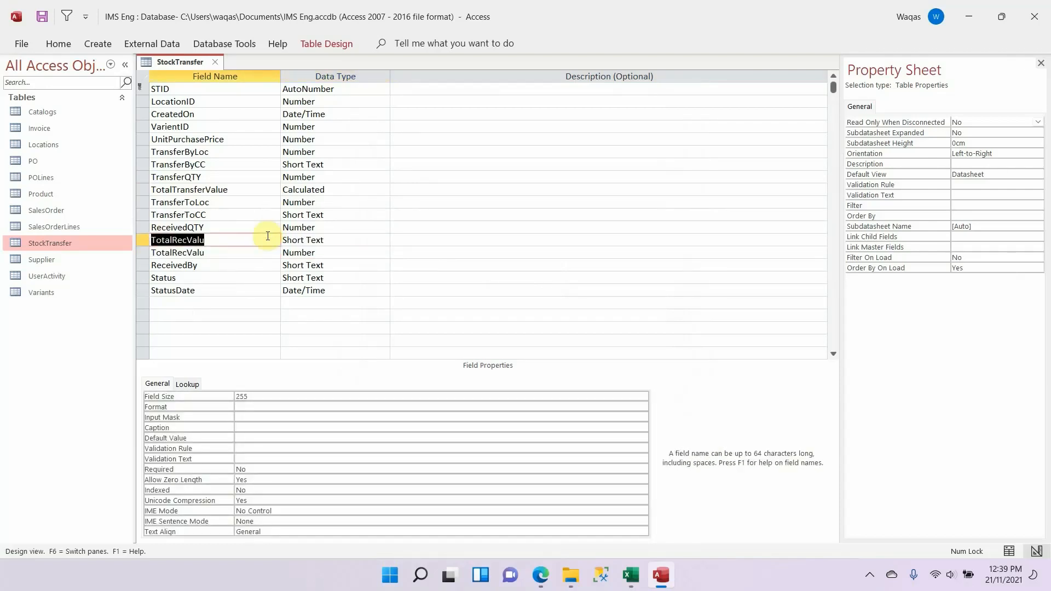
left_click(265, 237)
type("e")
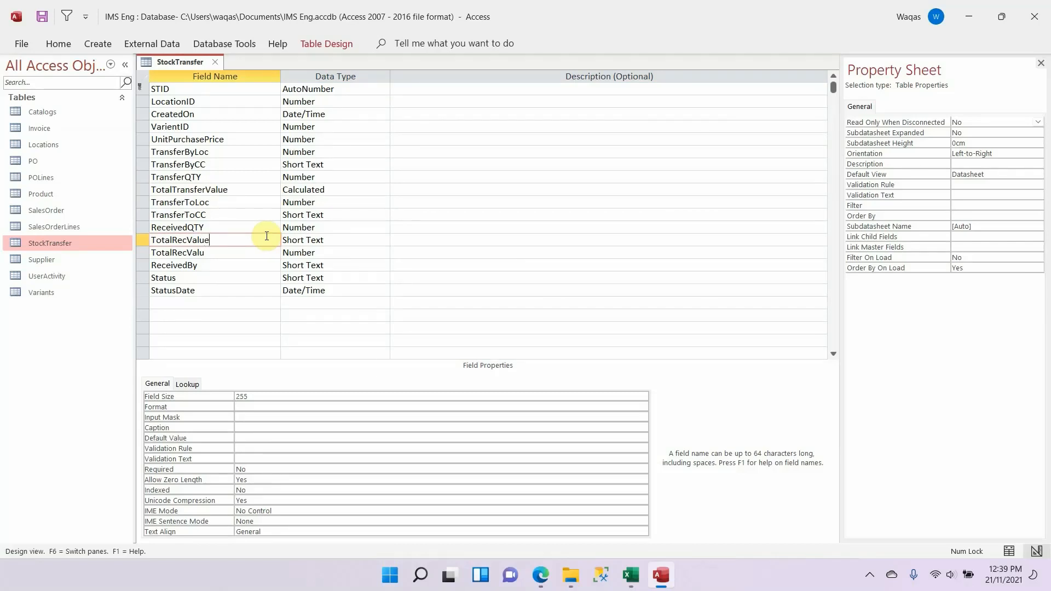
key("Tab")
type("calculated")
key("Tab")
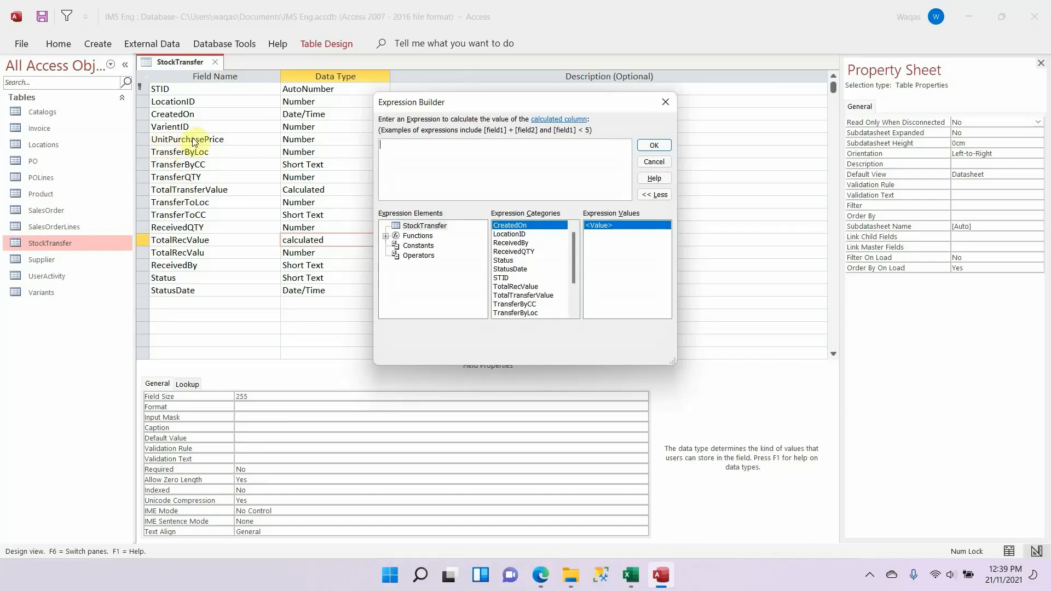
Step: Enter the expression [UnitPurchasePrice]*[ReceivedQTY] for the TotalRecValue field
type("[Uni")
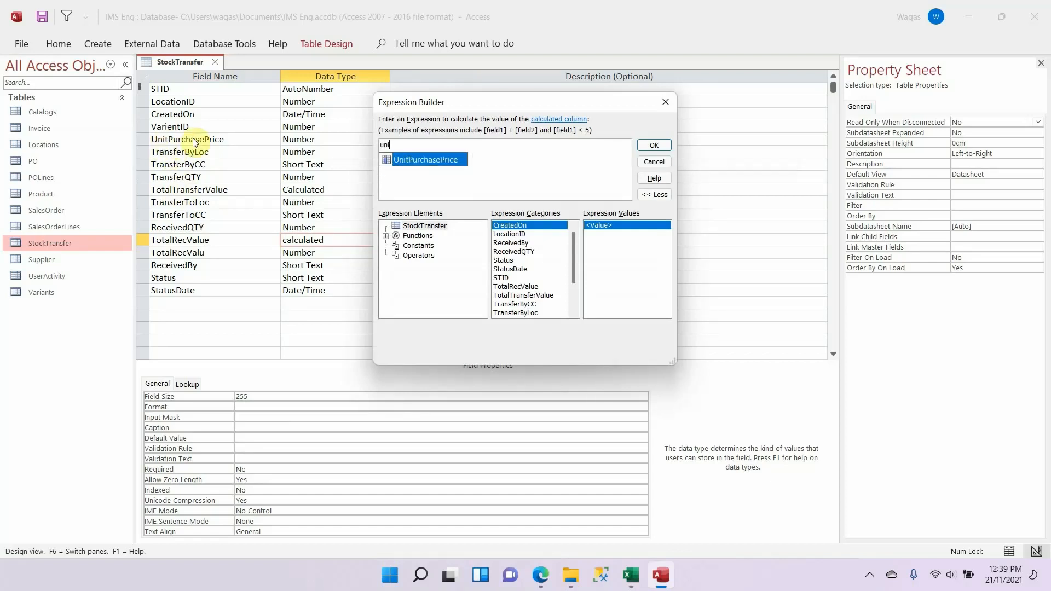
key("Tab")
type("*")
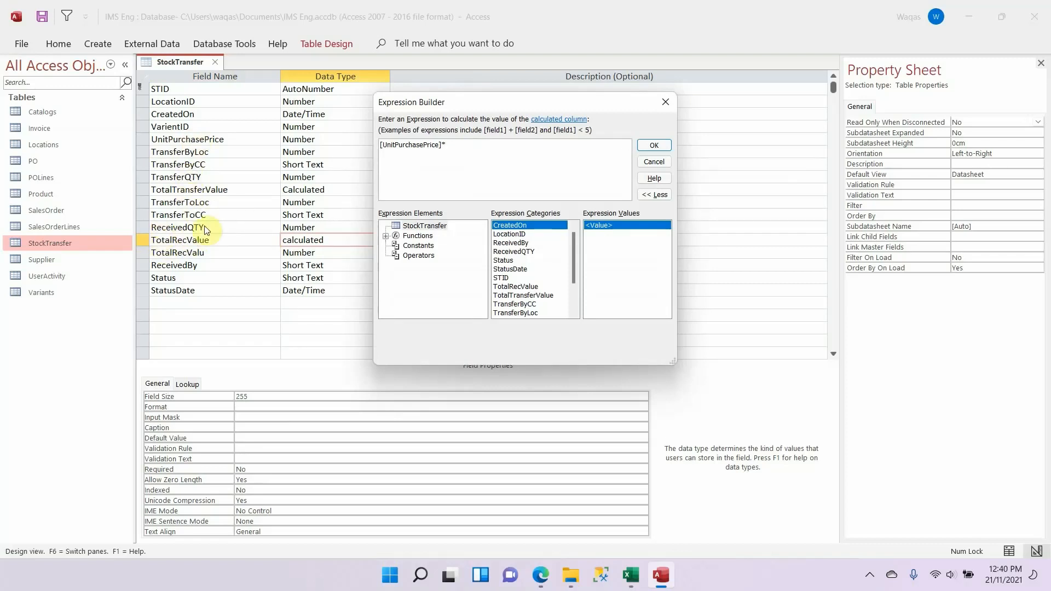
type("rec")
key("Down")
key("Tab")
left_click(655, 145)
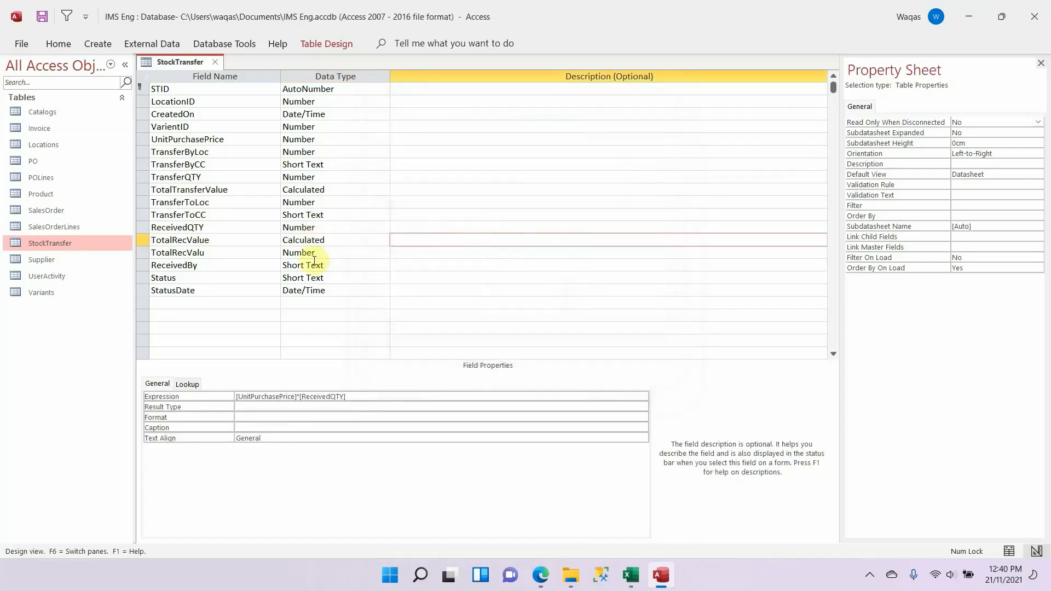
Step: Delete the old TotalRecValu field, and set the TotalRecValue field's format to Standard with 1 decimal place
right_click(144, 253)
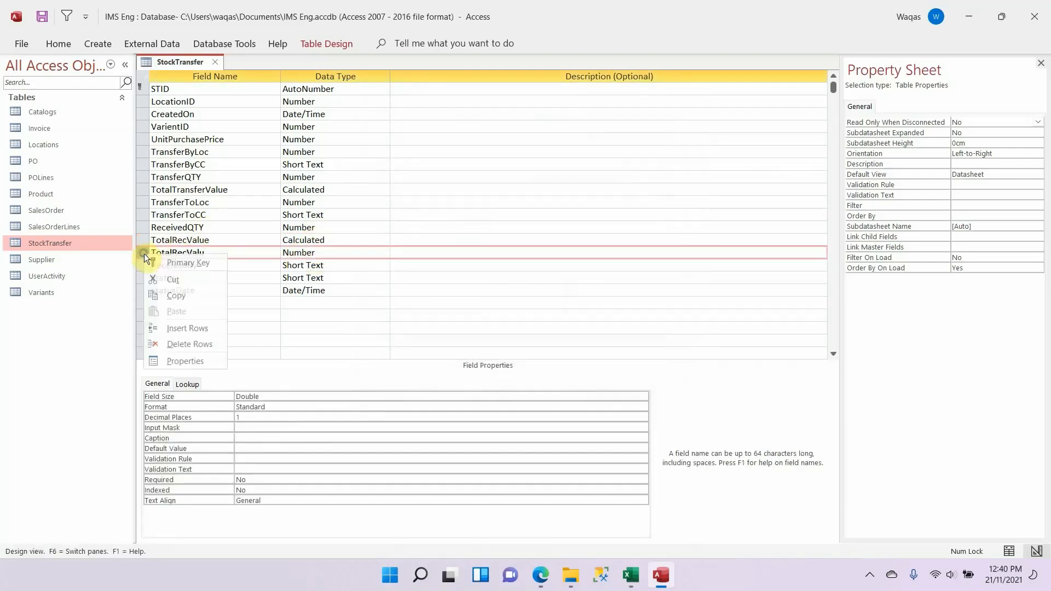
left_click(180, 343)
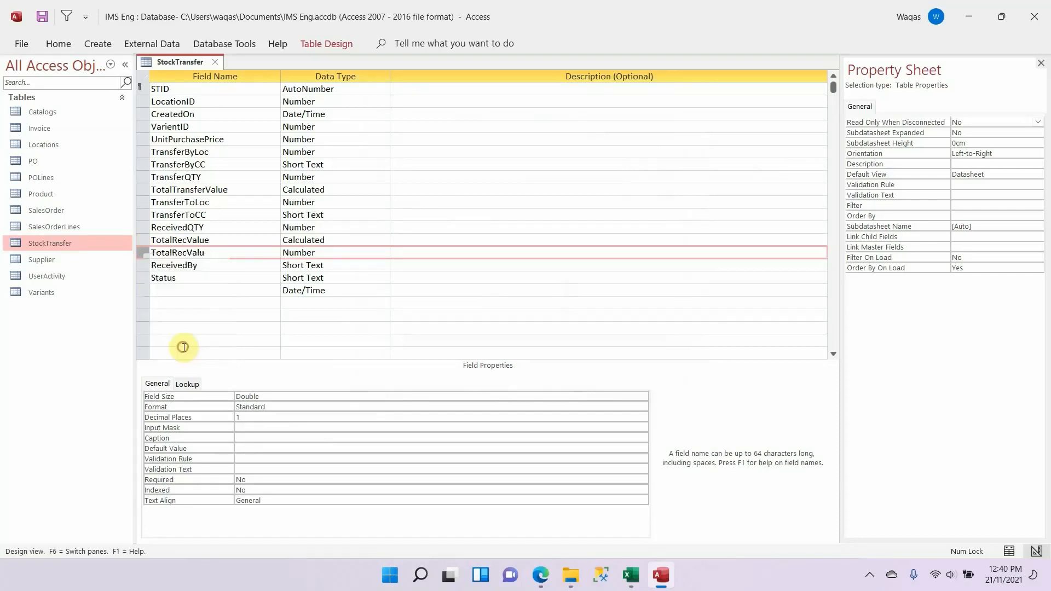
left_click(346, 239)
left_click(282, 418)
type("s")
key("Return")
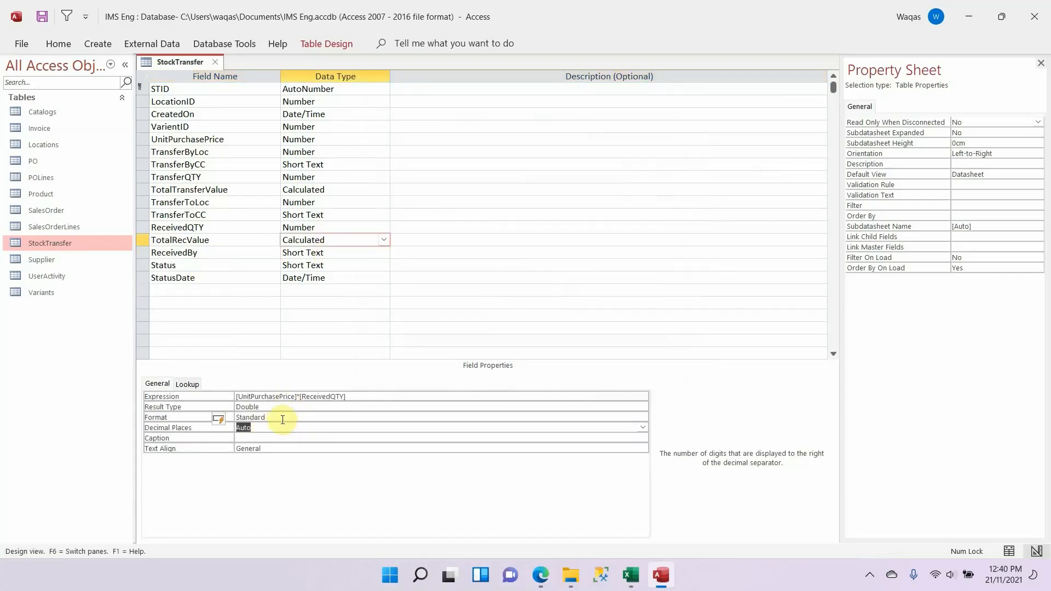
type("1")
key("Return")
key("Return")
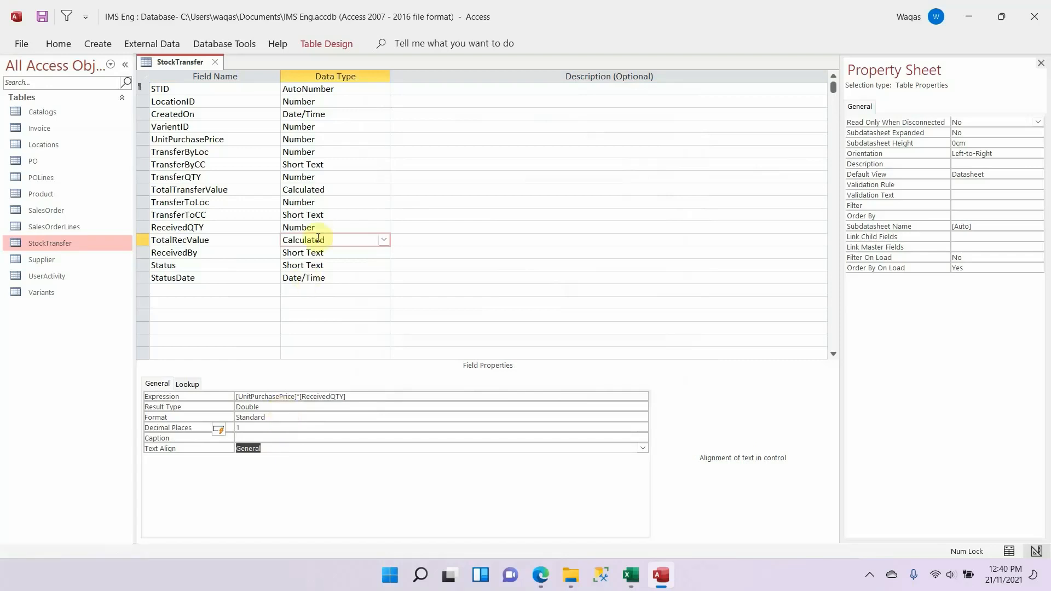
Step: Set the TotalTransferValue field's format to Standard with 1 decimal place
left_click(336, 189)
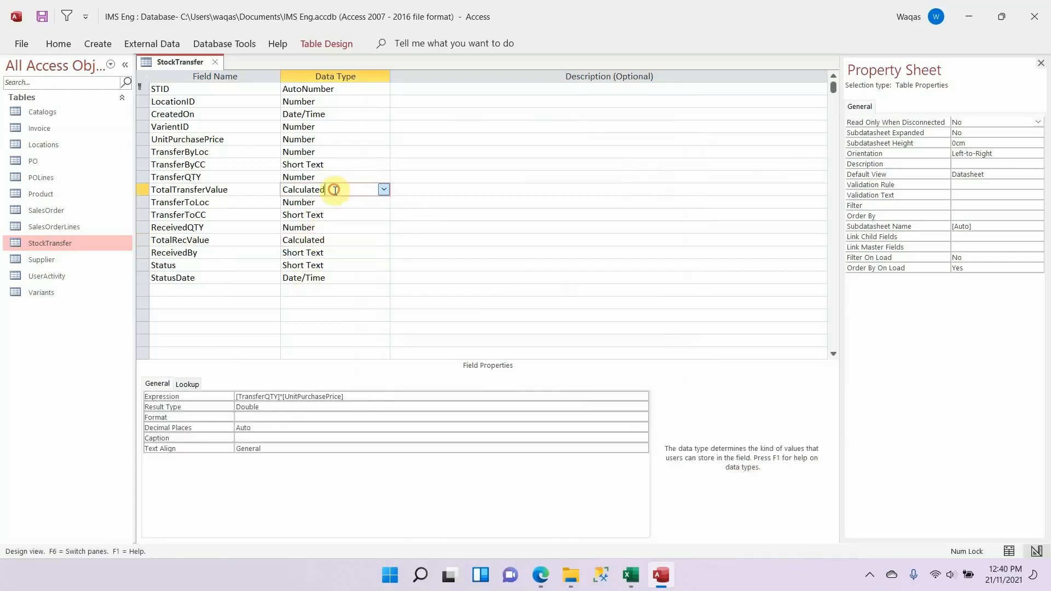
left_click(305, 417)
type("standard")
key("Return")
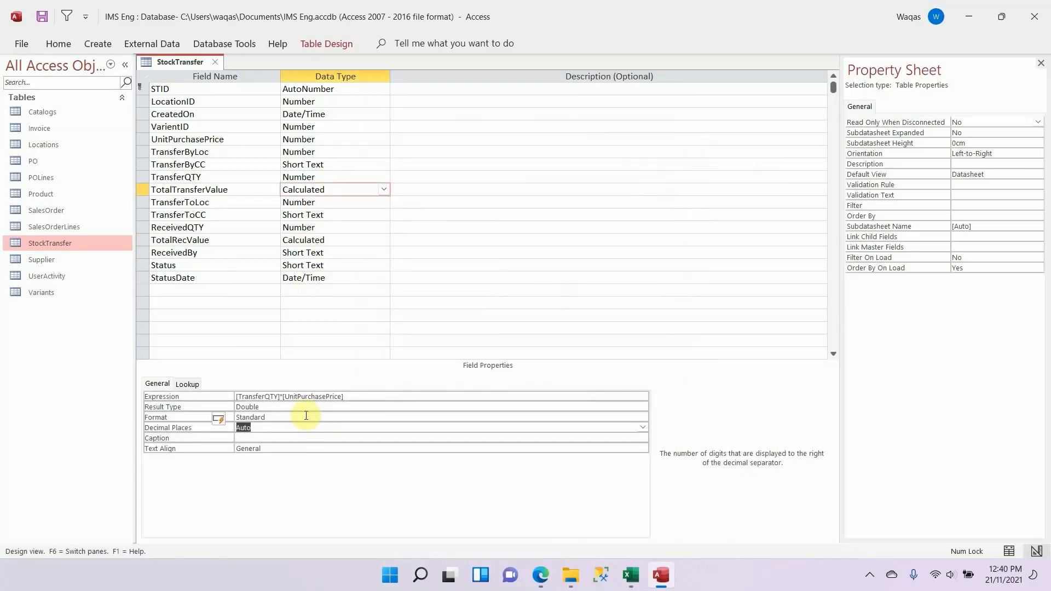
type("1")
key("Return")
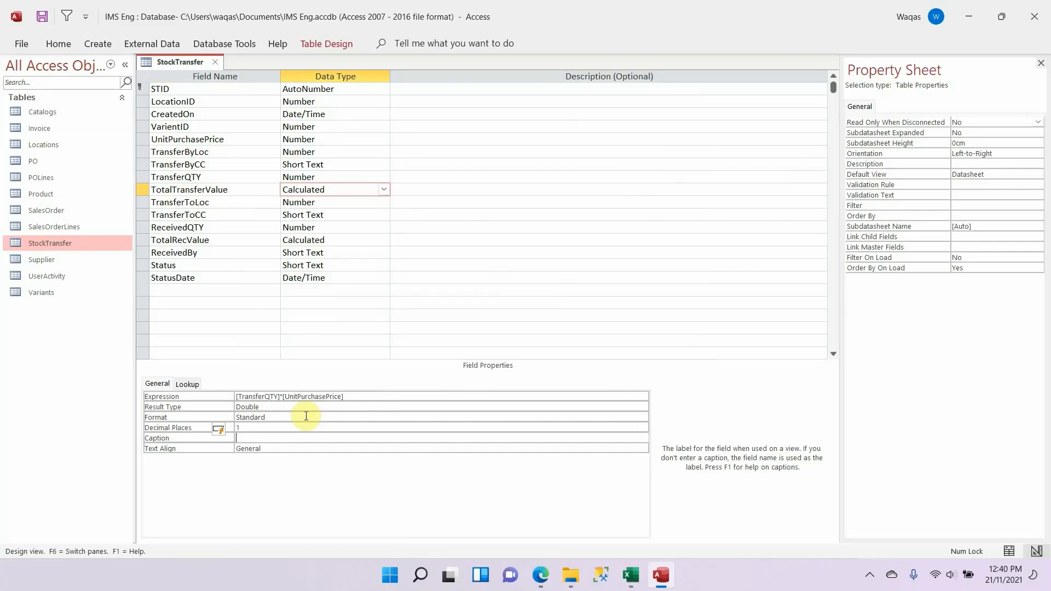
Step: Save the StockTransfer table design and close the table
right_click(159, 64)
left_click(173, 73)
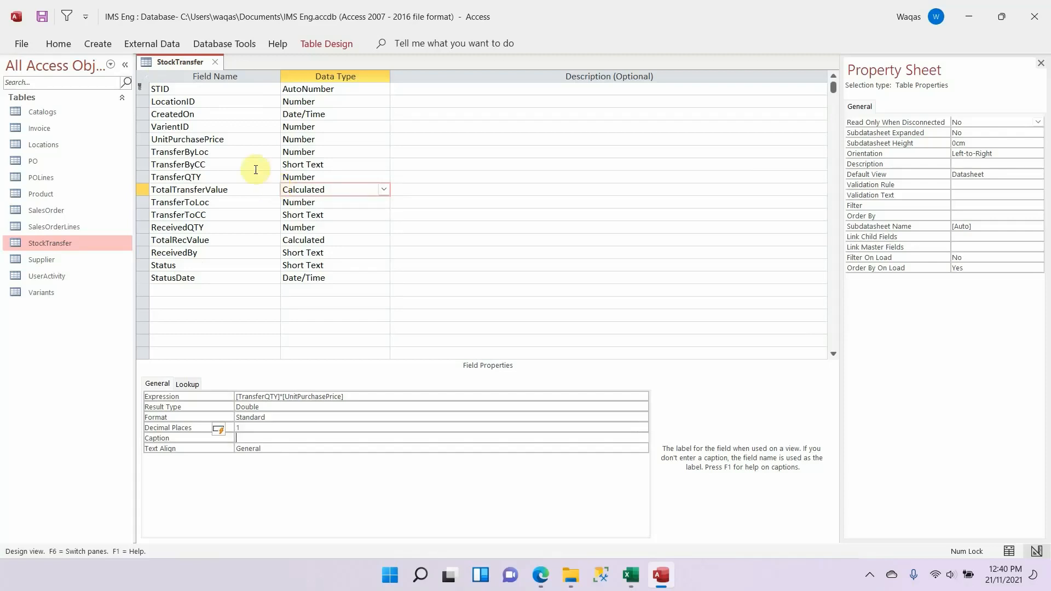
right_click(157, 61)
left_click(205, 68)
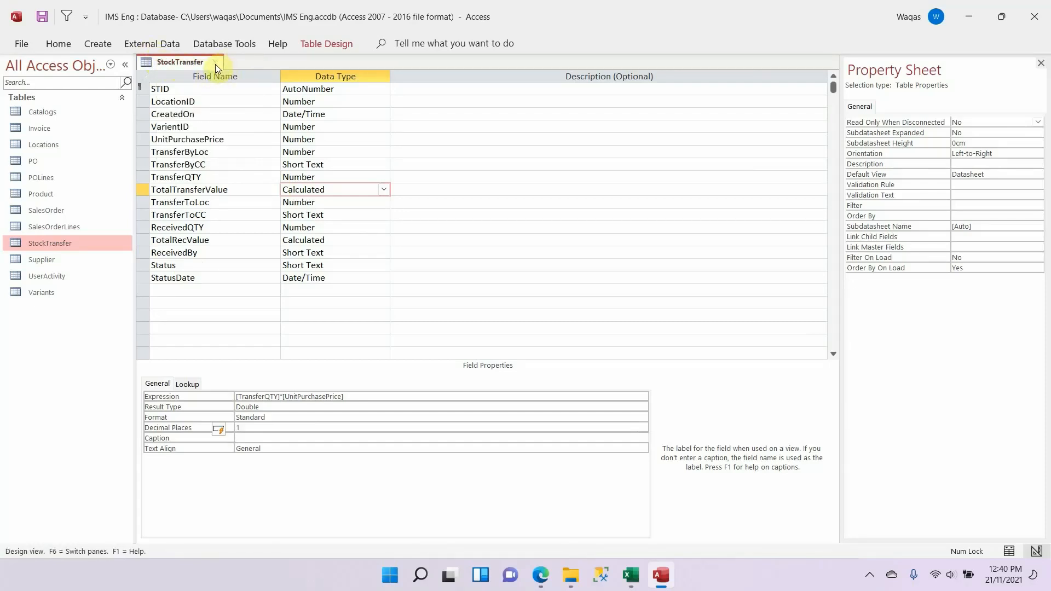
left_click(215, 64)
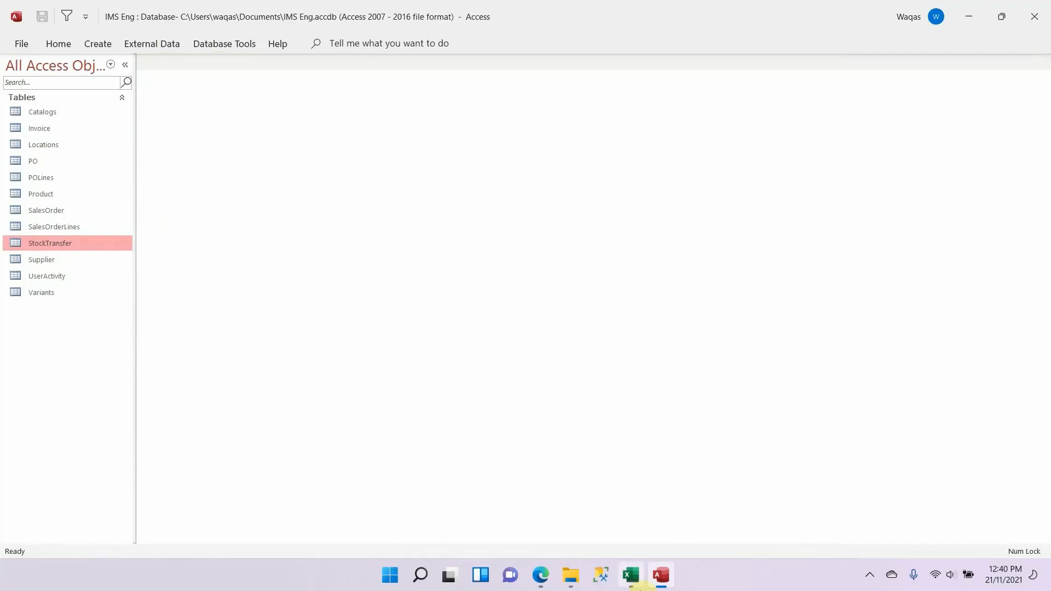
Step: Switch to Excel to review the schema's Invoice table, and look for Invoice among the tables in Access
left_click(635, 583)
scroll(497, 321, "up", 1)
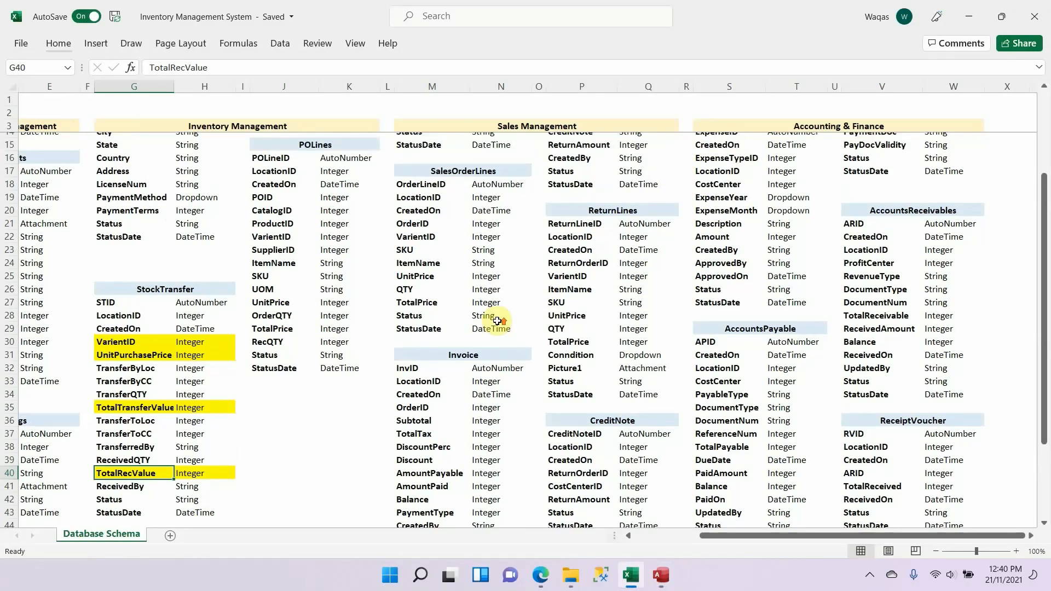
scroll(497, 320, "up", 4)
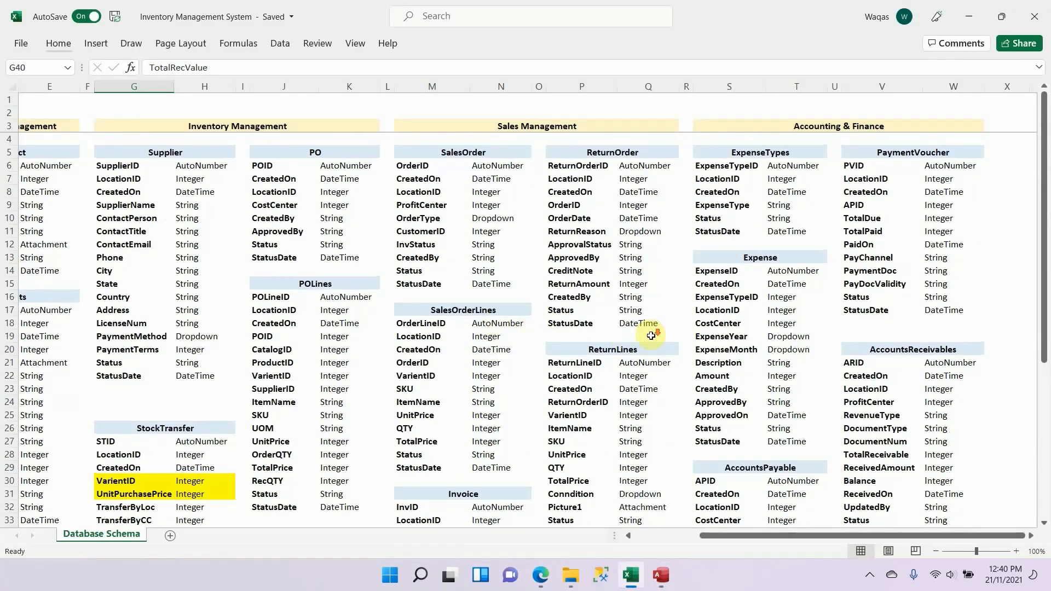
scroll(652, 336, "down", 7)
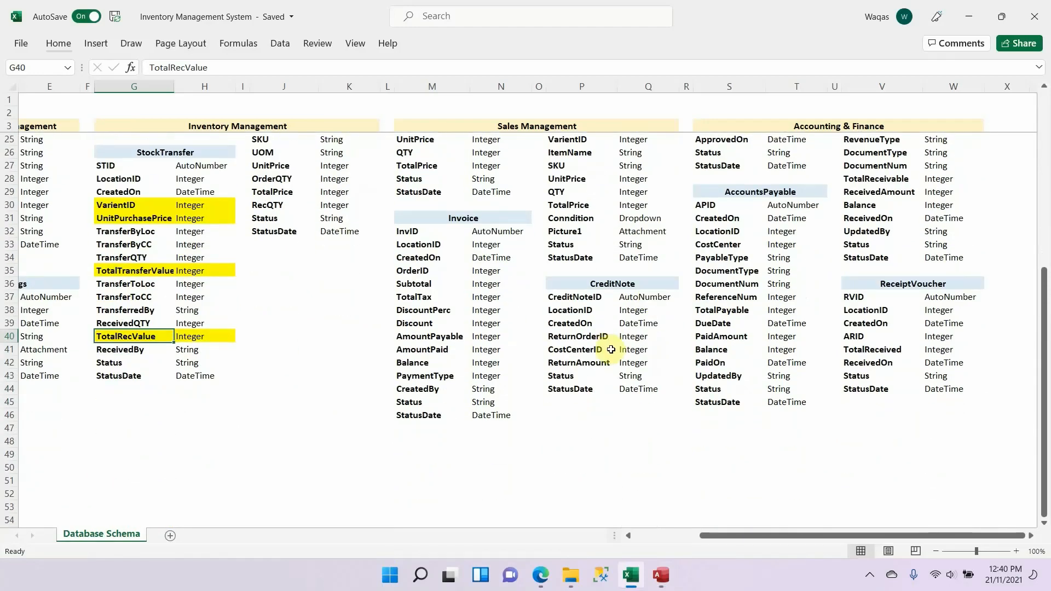
scroll(611, 349, "up", 7)
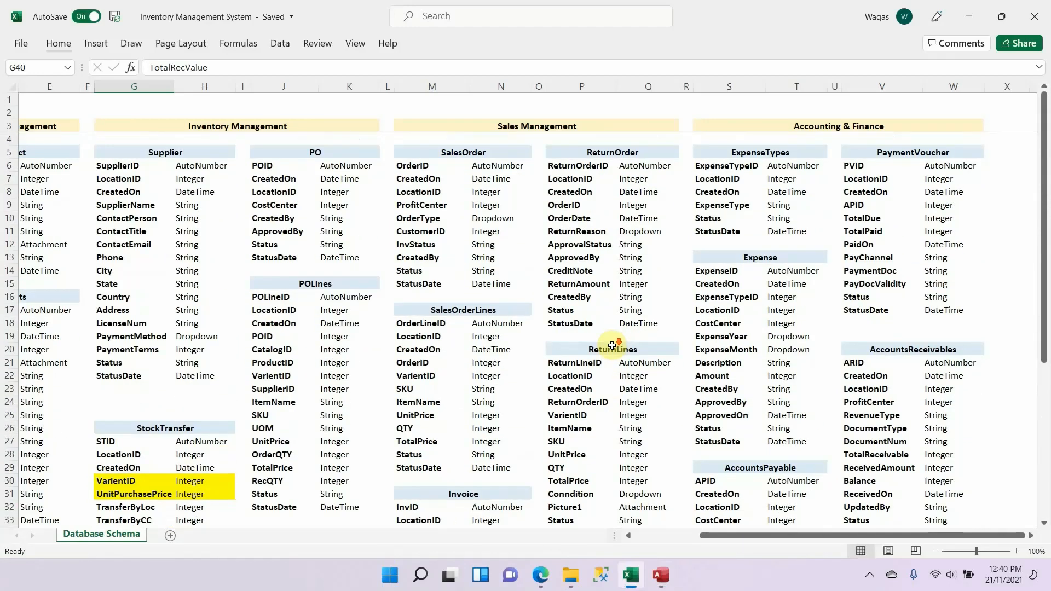
scroll(612, 345, "down", 6)
left_click_drag(496, 258, 494, 450)
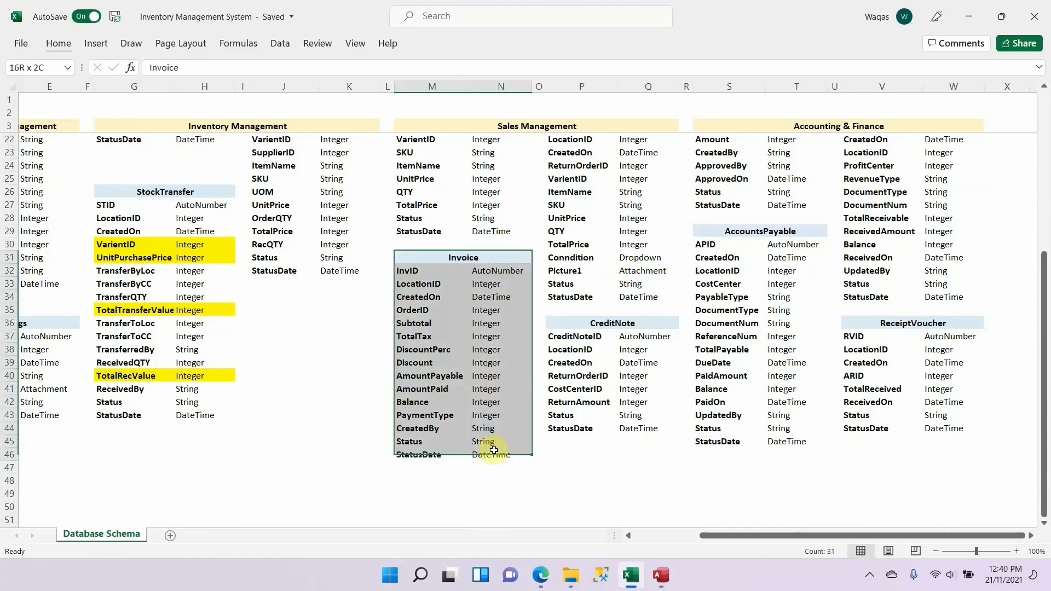
key("alt+Tab")
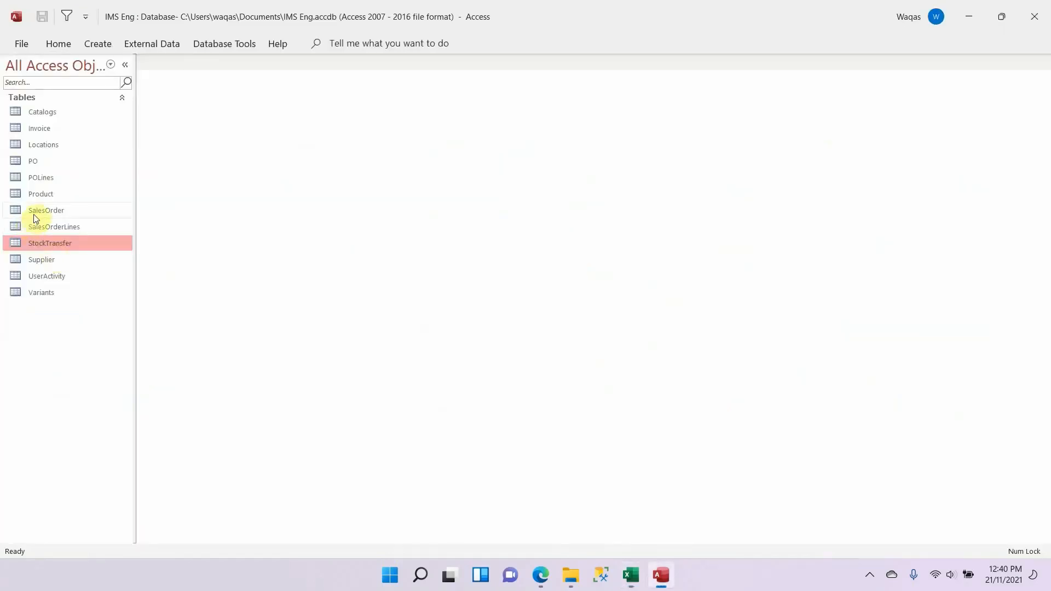
left_click(55, 129)
Step: Switch back to Excel and examine the ReturnOrder table's fields and data types in the Sales Management schema
key("alt+Tab")
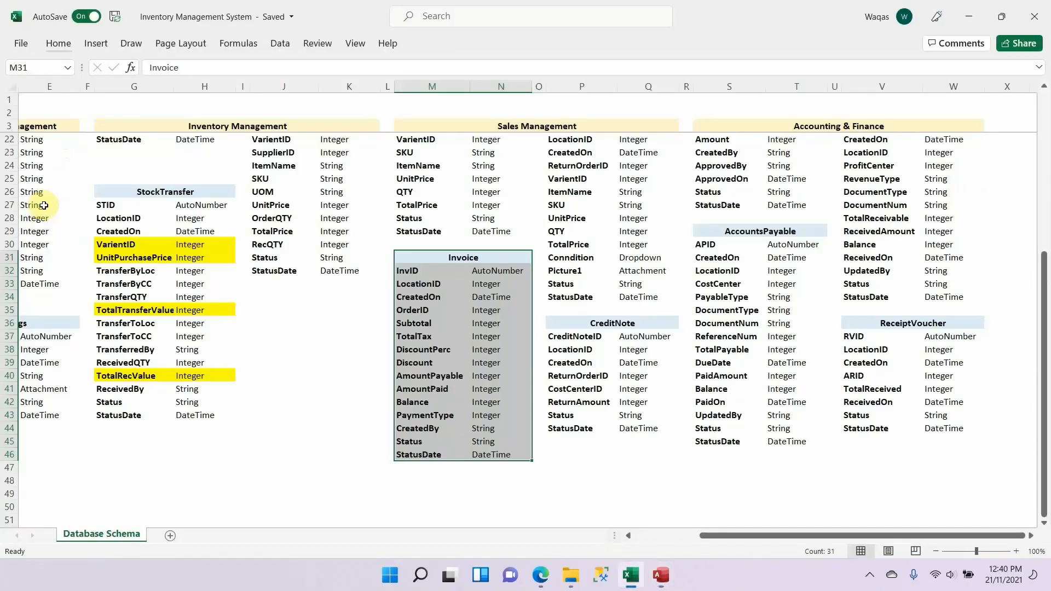
scroll(709, 334, "up", 6)
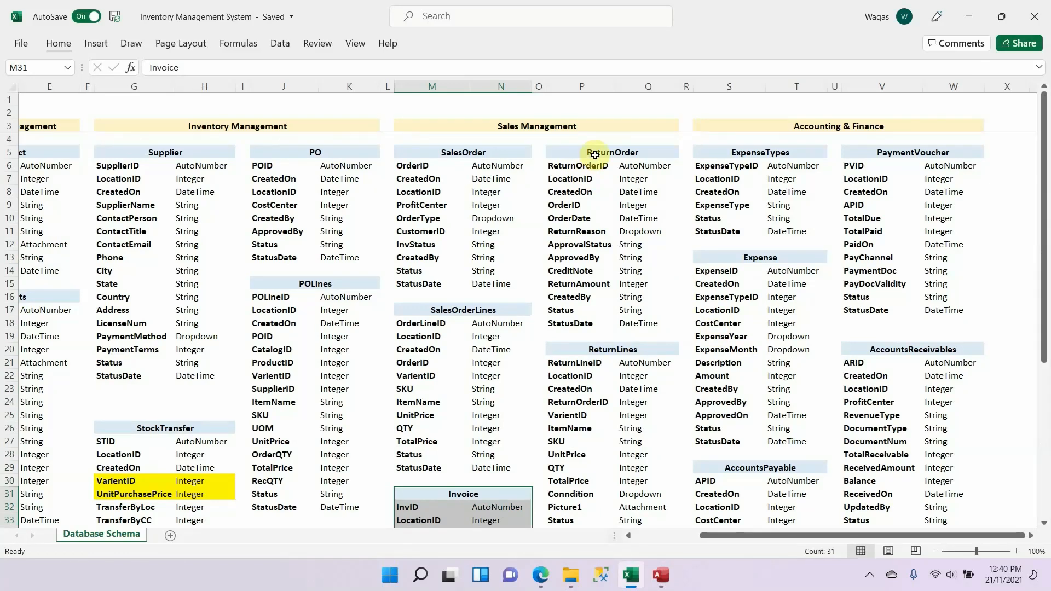
left_click_drag(594, 155, 597, 324)
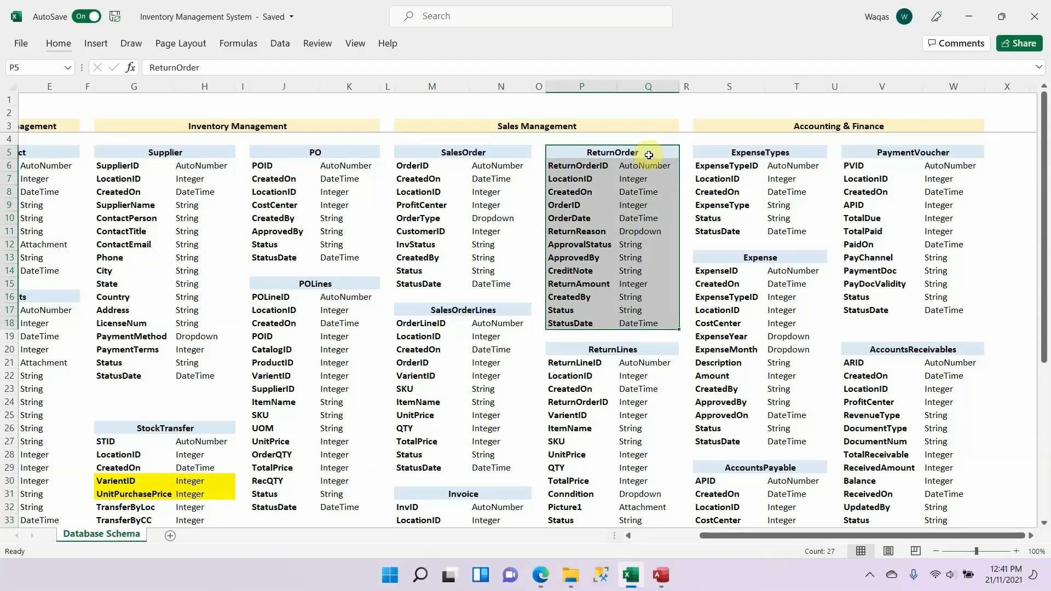
scroll(649, 155, "down", 4)
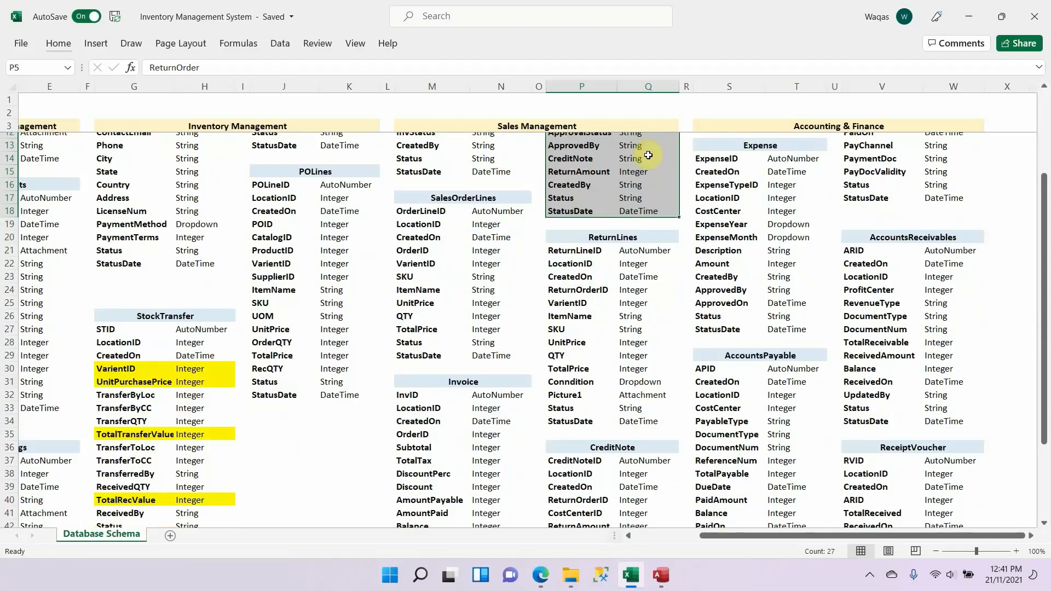
scroll(629, 309, "up", 4)
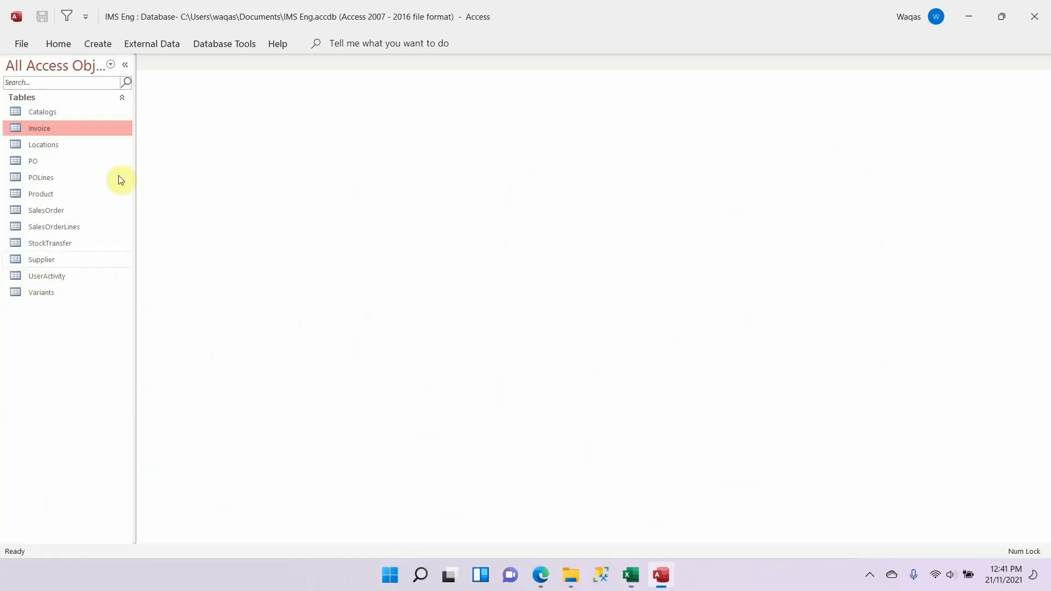
Step: Create a new table in Access, open it in Design View and save it as ReturnOrder, copying the name from the Excel schema
left_click(87, 45)
left_click(82, 79)
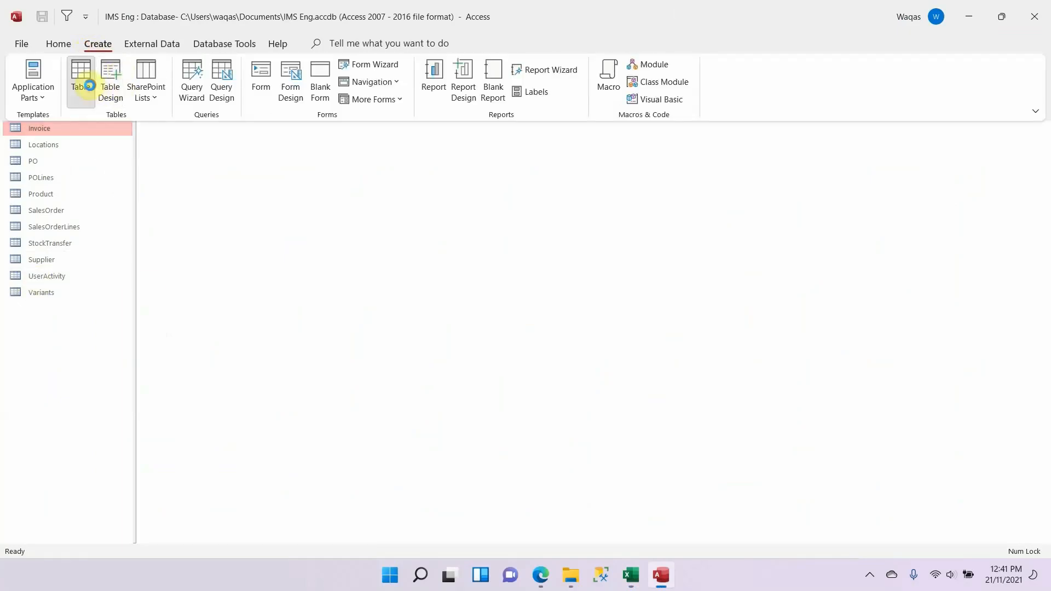
right_click(171, 62)
left_click(221, 140)
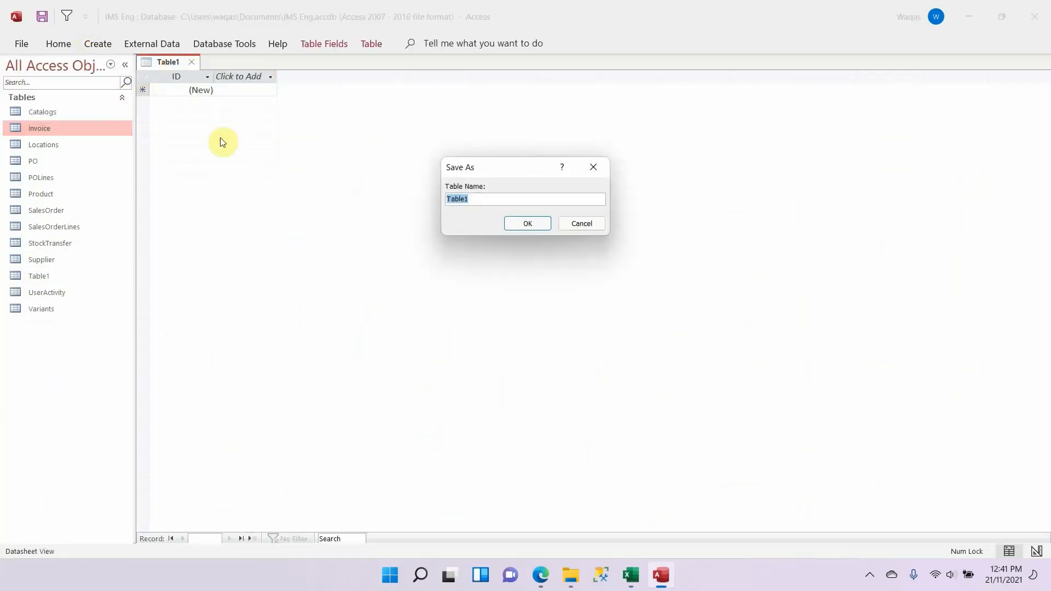
key("alt+Tab")
left_click(650, 153)
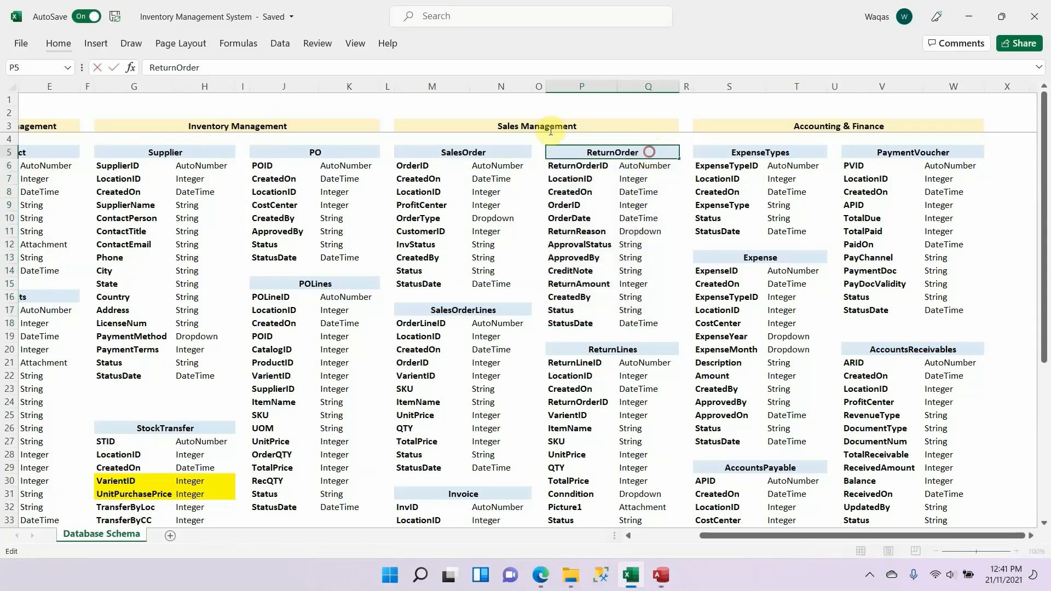
key("ctrl+c")
key("alt+Tab")
key("ctrl+v")
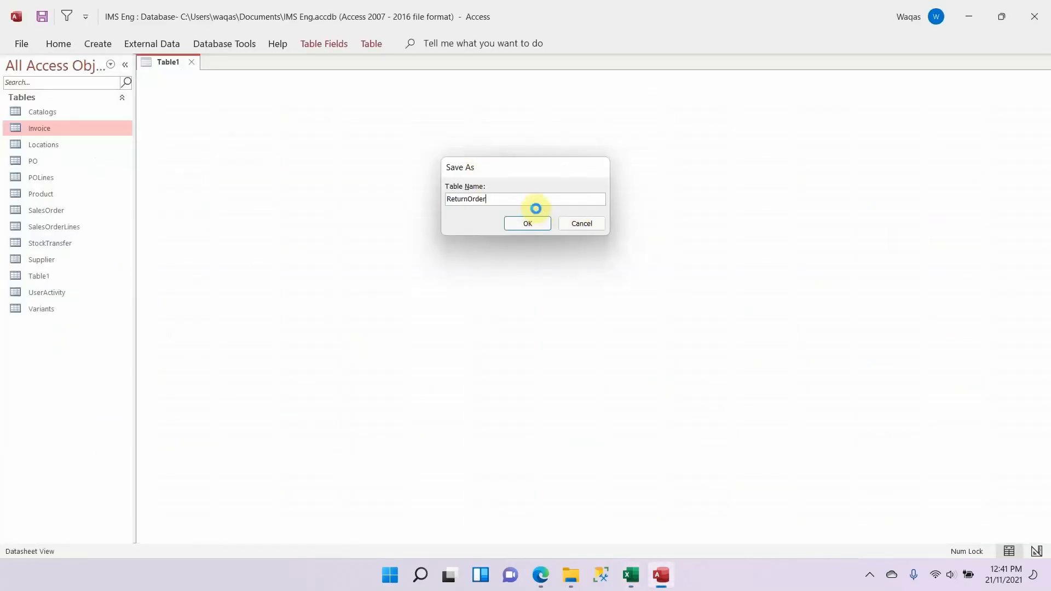
key("Return")
Step: Name the ReturnOrder table's AutoNumber key field ReturnOrderID, copying the name from the Excel schema
key("alt+Tab")
left_click(597, 172)
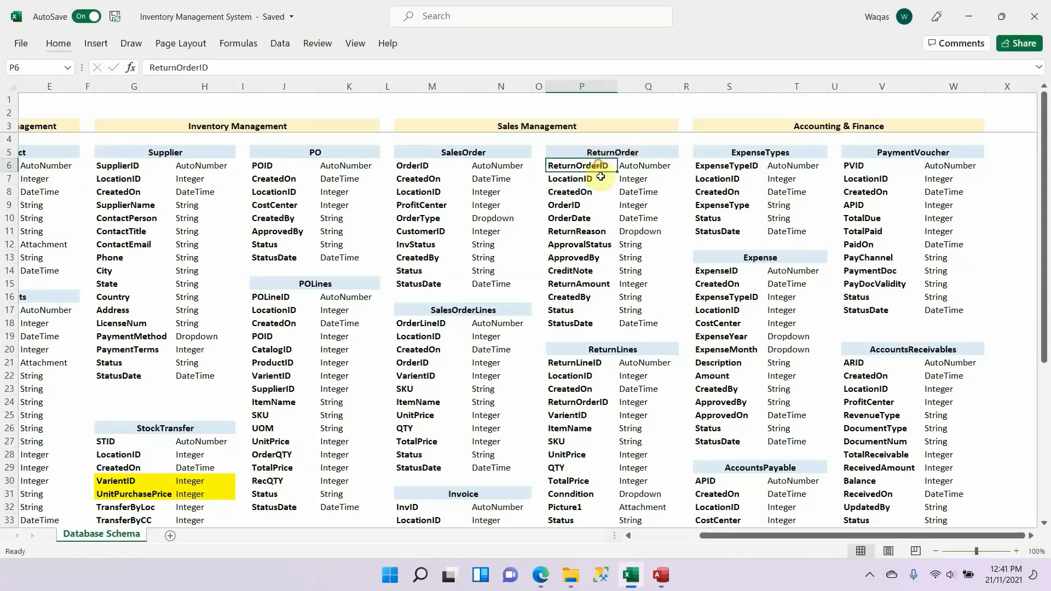
key("ctrl+c")
key("alt+Tab")
key("ctrl+v")
key("Down")
Step: Copy the LocationID field name from the Excel schema into the ReturnOrder table and set its data type to Number
key("alt+Tab")
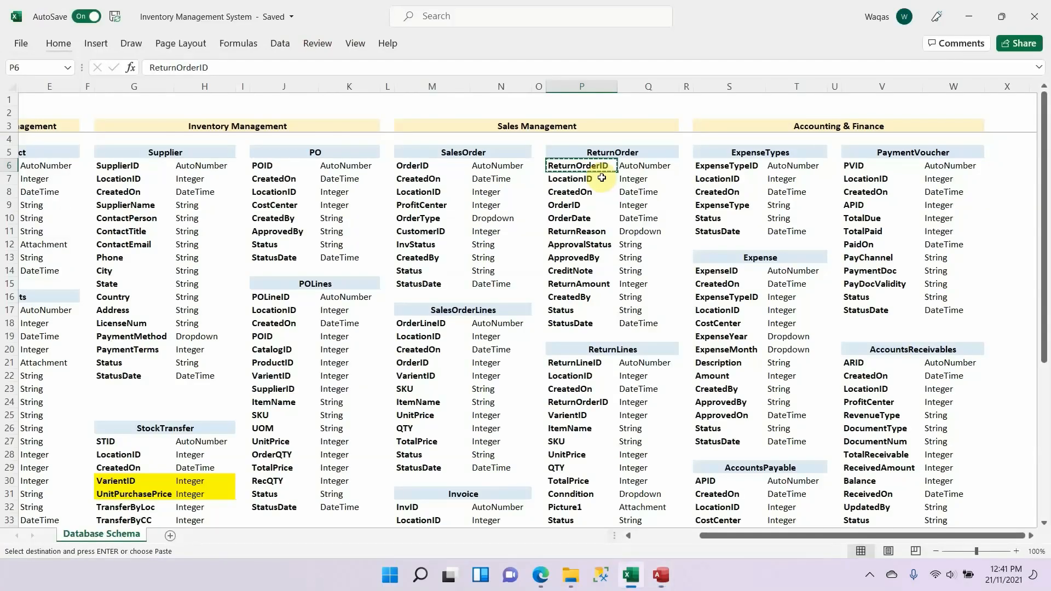
left_click(603, 178)
key("ctrl+c")
key("alt+Tab")
key("alt")
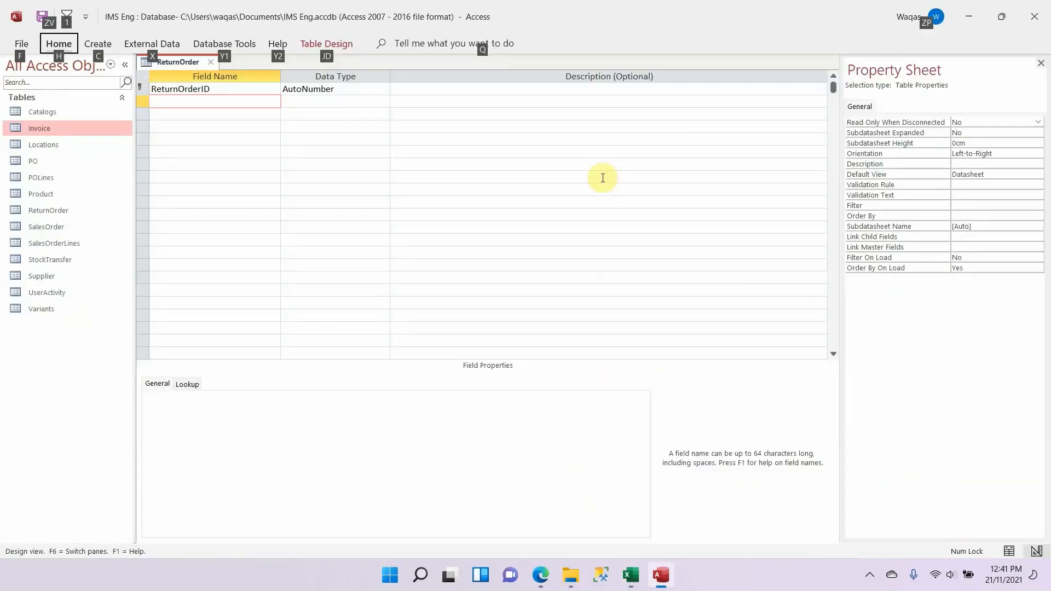
left_click(212, 103)
key("ctrl+v")
key("Tab")
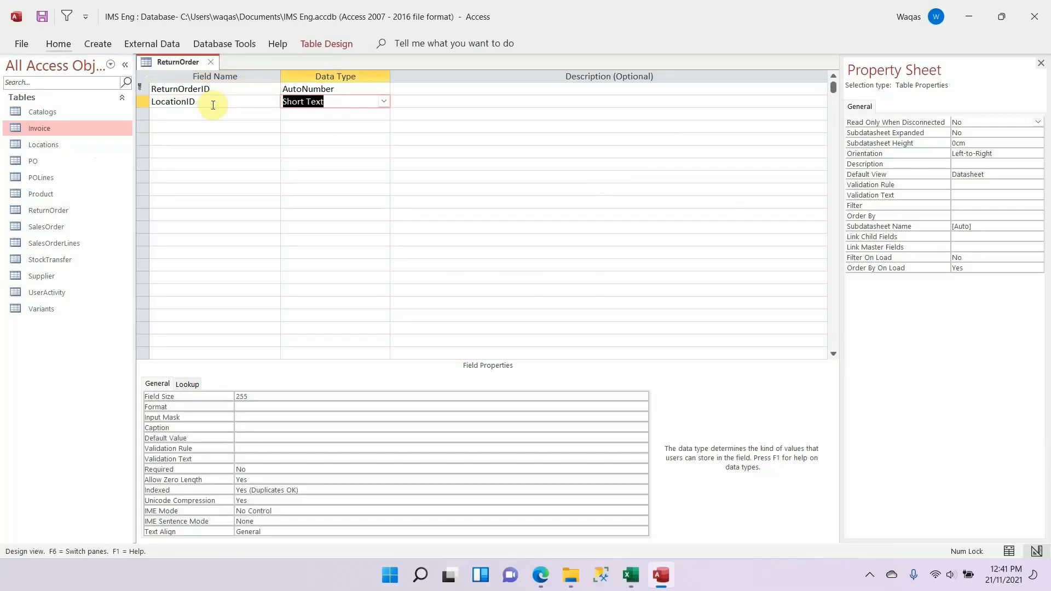
type("n")
key("Tab")
key("shift+Tab")
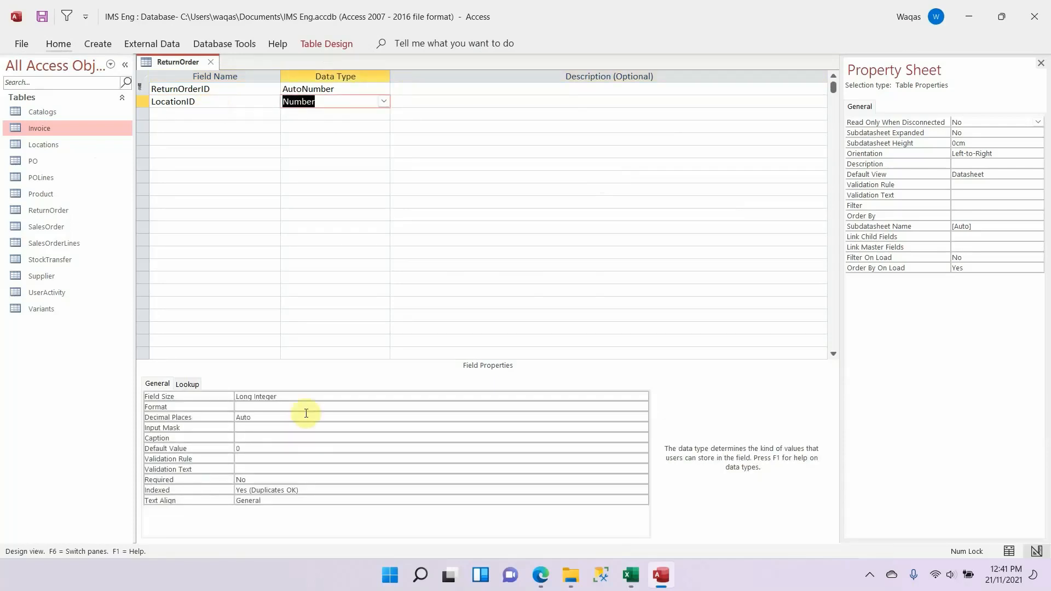
Step: Clear the default value of the LocationID field
key("F6")
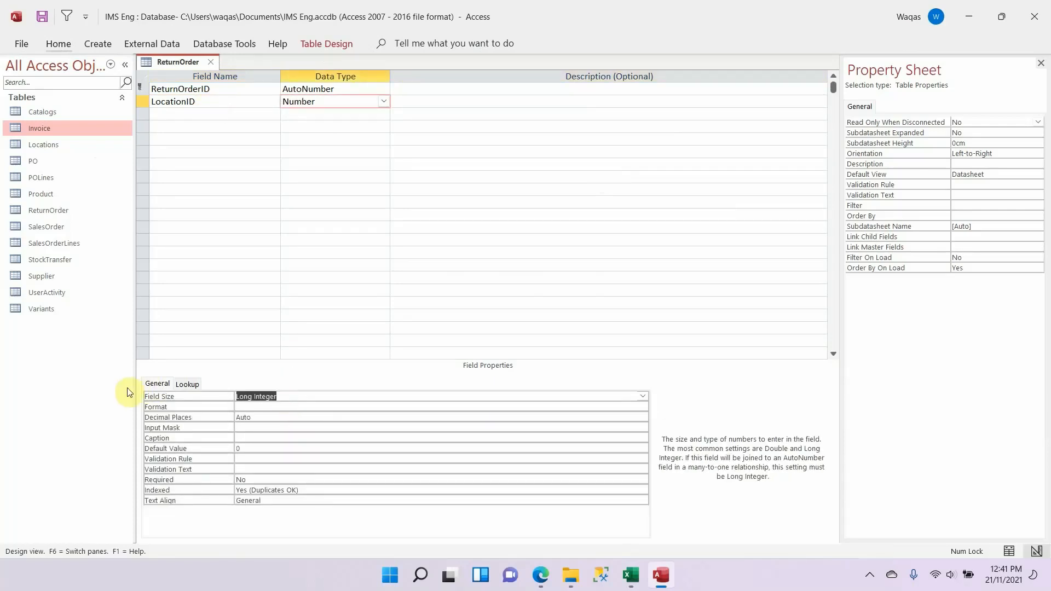
key("Down")
key("Down")
key("Down")
key("Down")
key("Down")
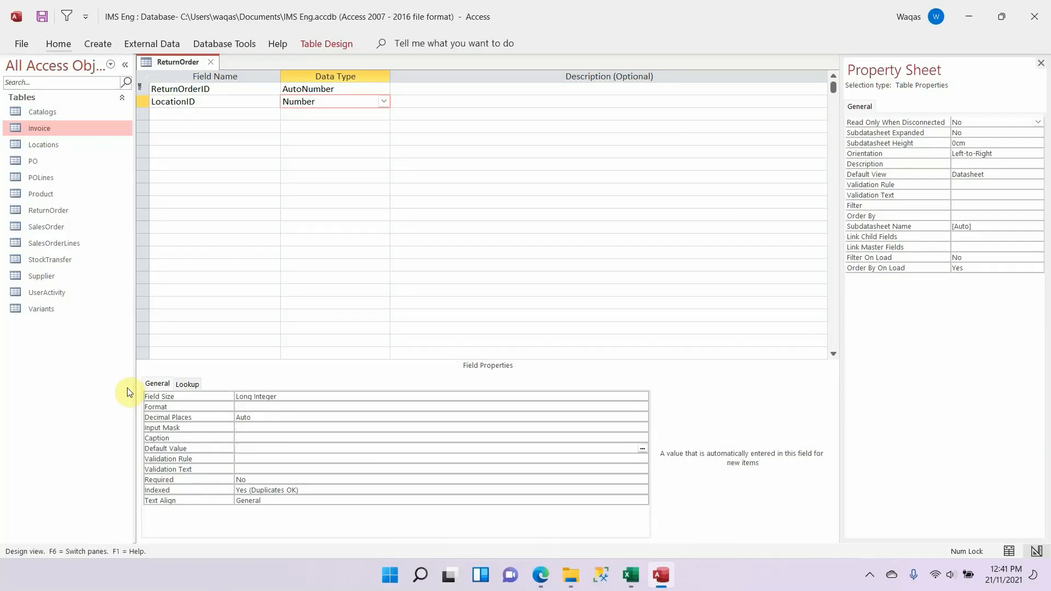
Step: Copy the CreatedOn field name from the Excel schema into the next row and set its data type to Date/Time
left_click(226, 114)
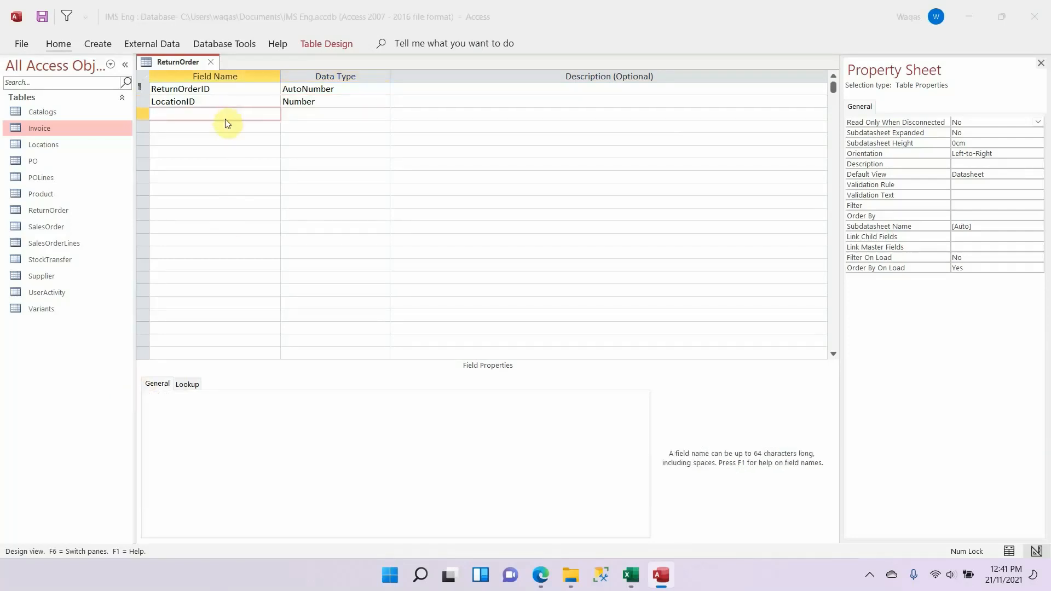
key("alt+Tab")
key("Down")
key("ctrl+c")
key("alt+Tab")
key("ctrl+v")
key("Tab")
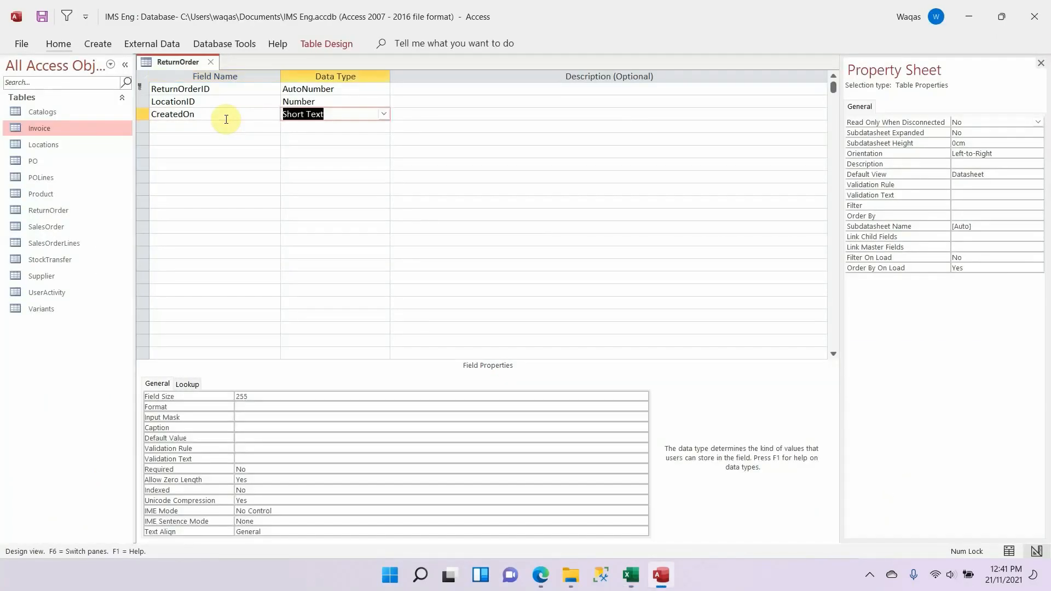
type("date/Time")
key("Tab")
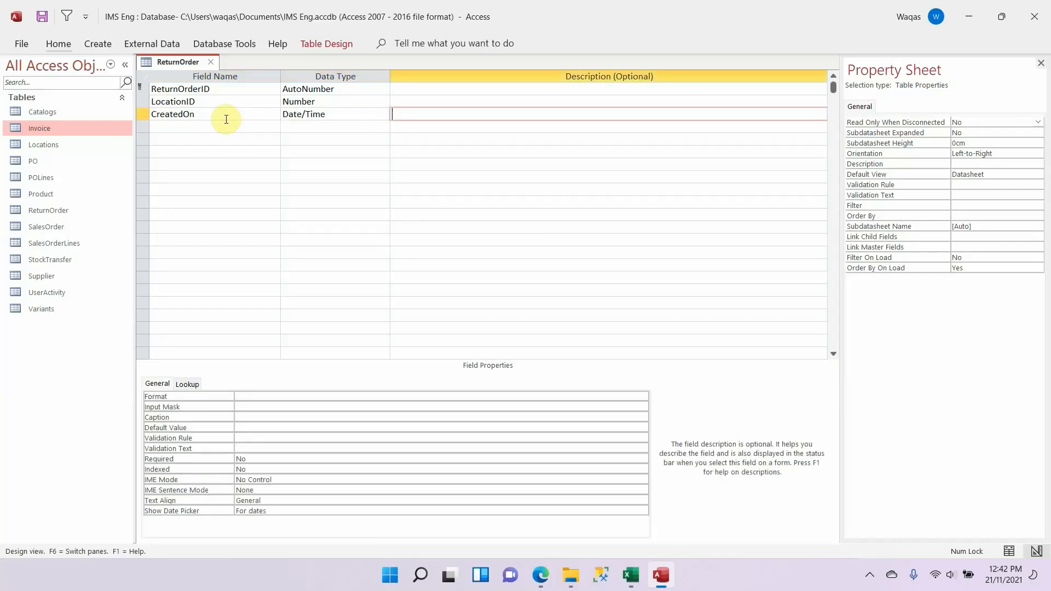
Step: Set the CreatedOn field's format to Short Date
key("shift+Tab")
left_click(319, 398)
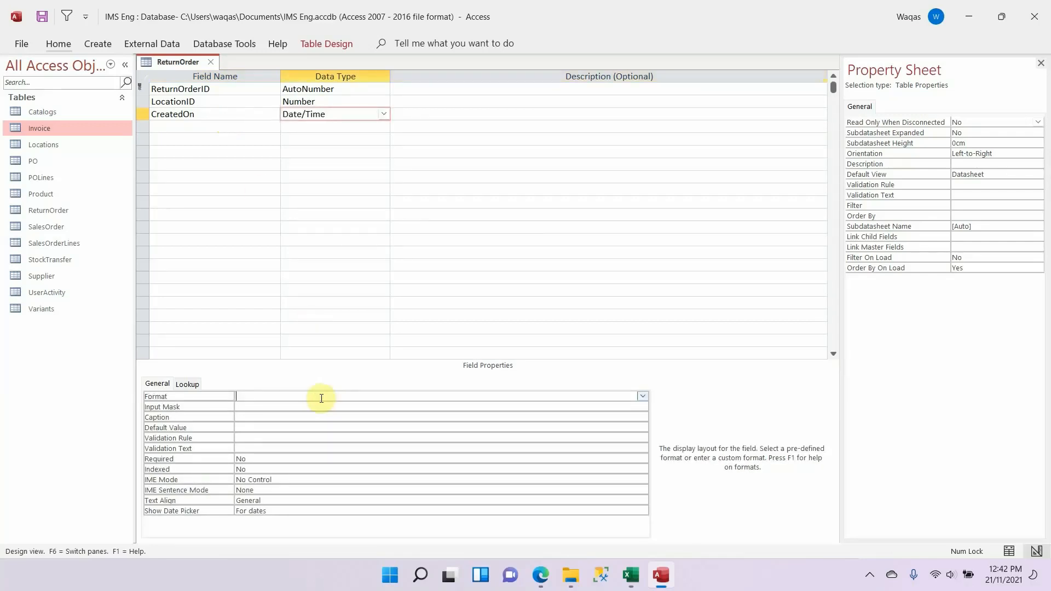
type("s")
key("Tab")
Step: Add the OrderID field from the Excel schema with data type Number and clear its default value
left_click(238, 126)
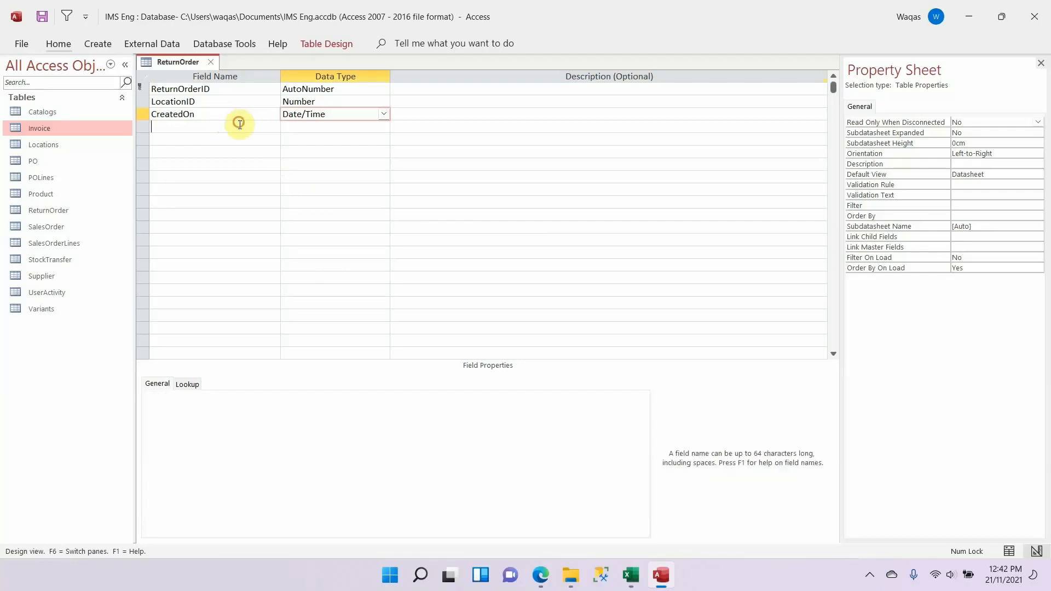
key("alt+Tab")
key("Down")
key("alt+Tab")
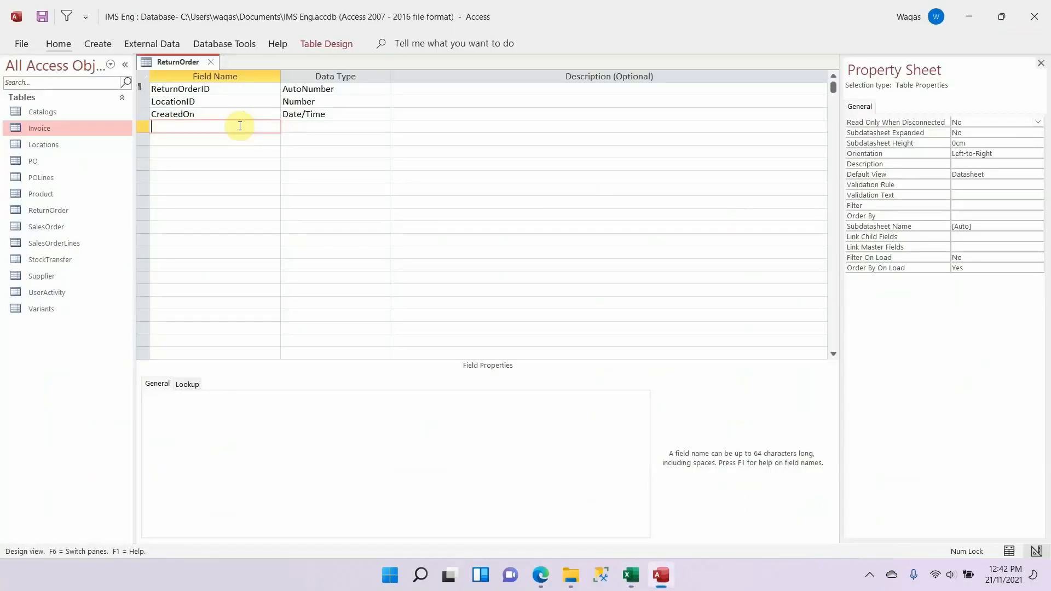
key("Tab")
type("n")
key("Tab")
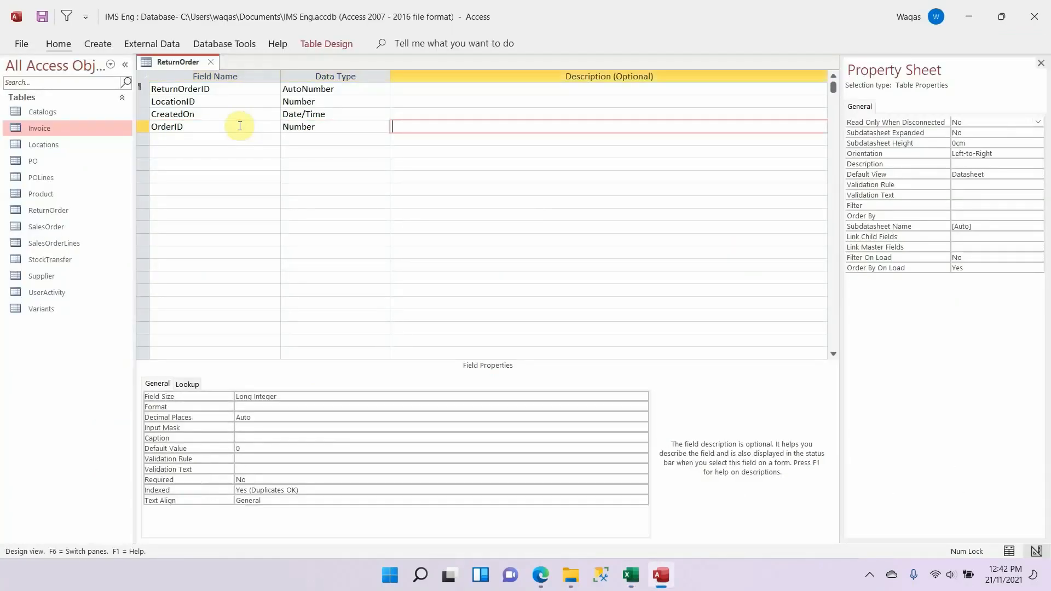
key("shift+Tab")
left_click(253, 444)
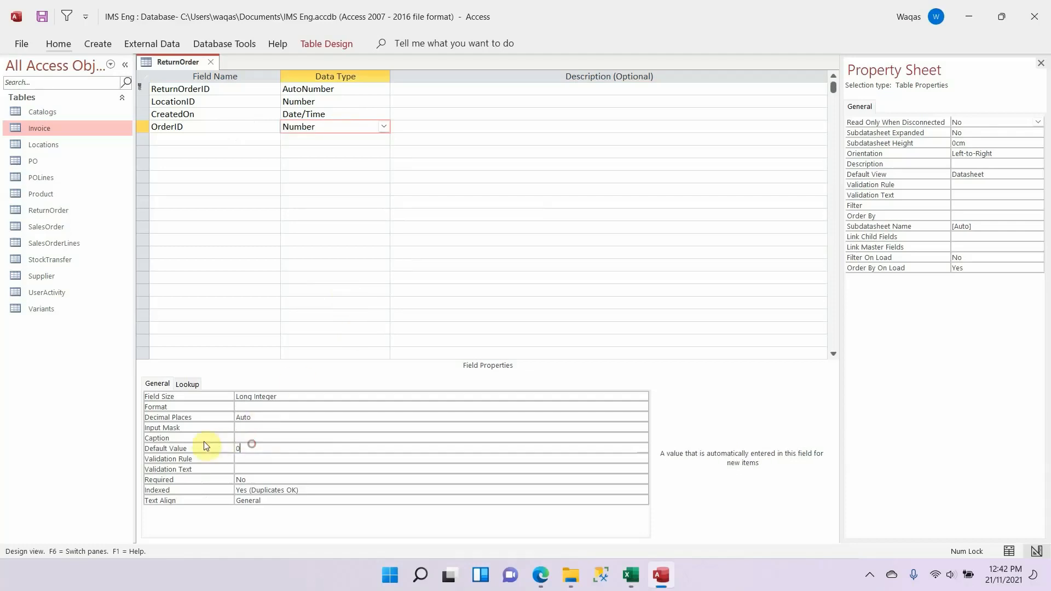
Step: Copy the OrderDate field name from the Excel schema into the next row and set its data type to Date/Time
key("alt+Tab")
key("Down")
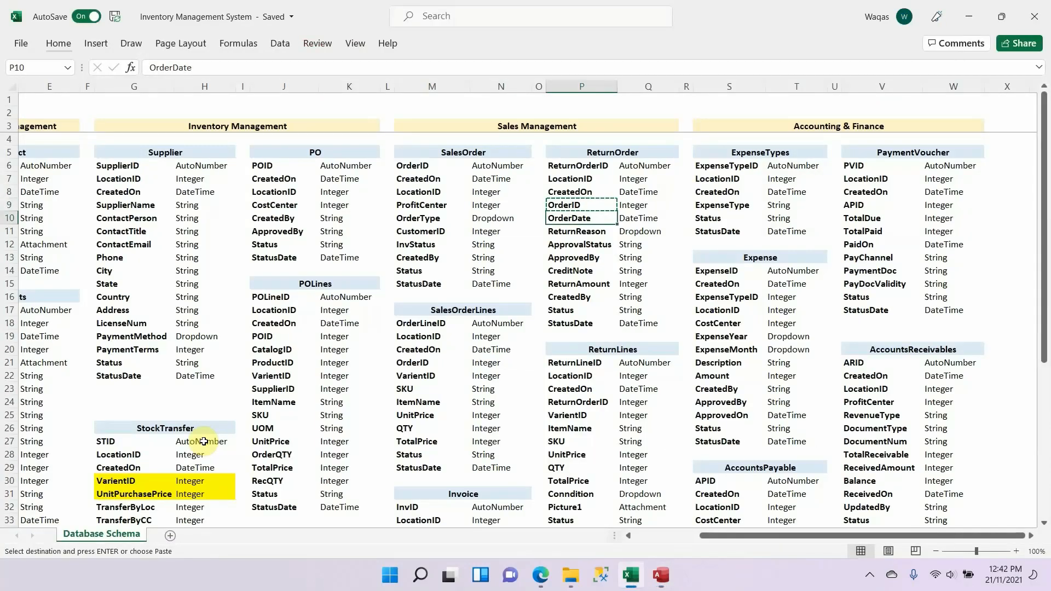
key("ctrl+c")
key("alt+Tab")
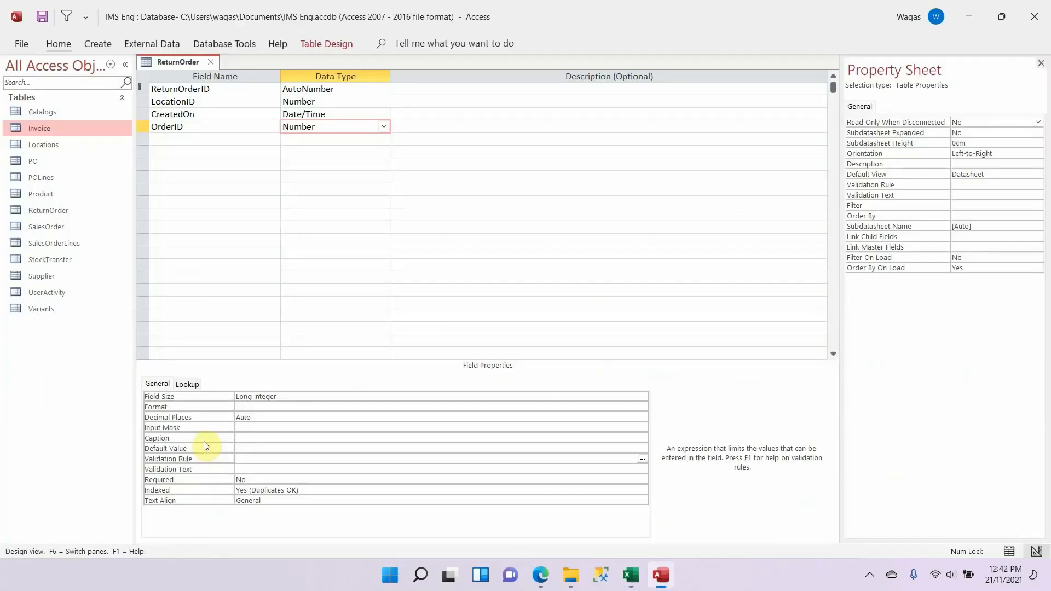
left_click(184, 139)
key("ctrl+v")
key("Tab")
type("dat")
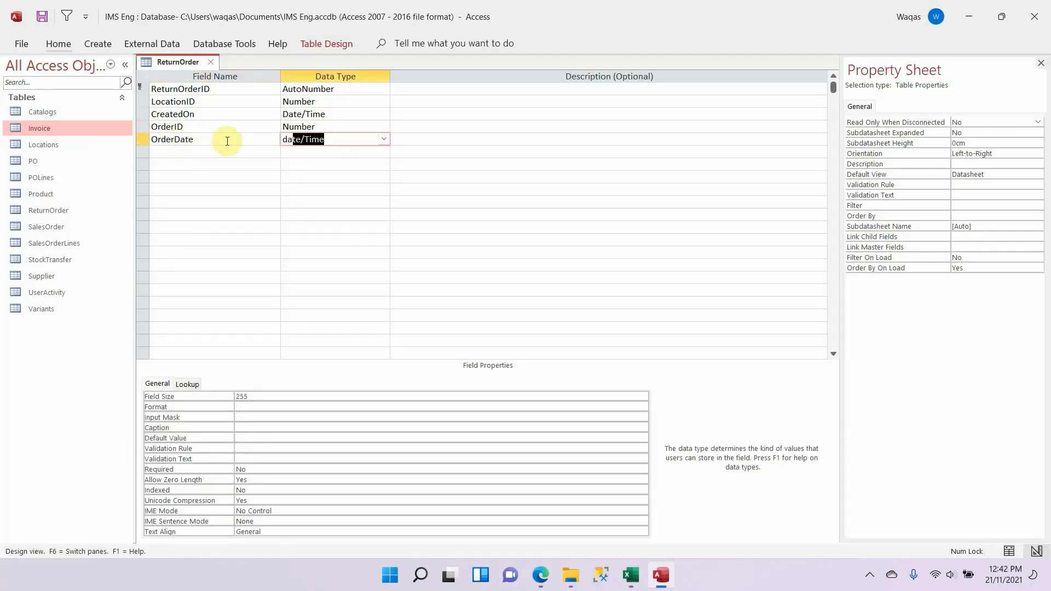
key("Tab")
Step: Set the OrderDate field's format to Short Date
key("shift+Tab")
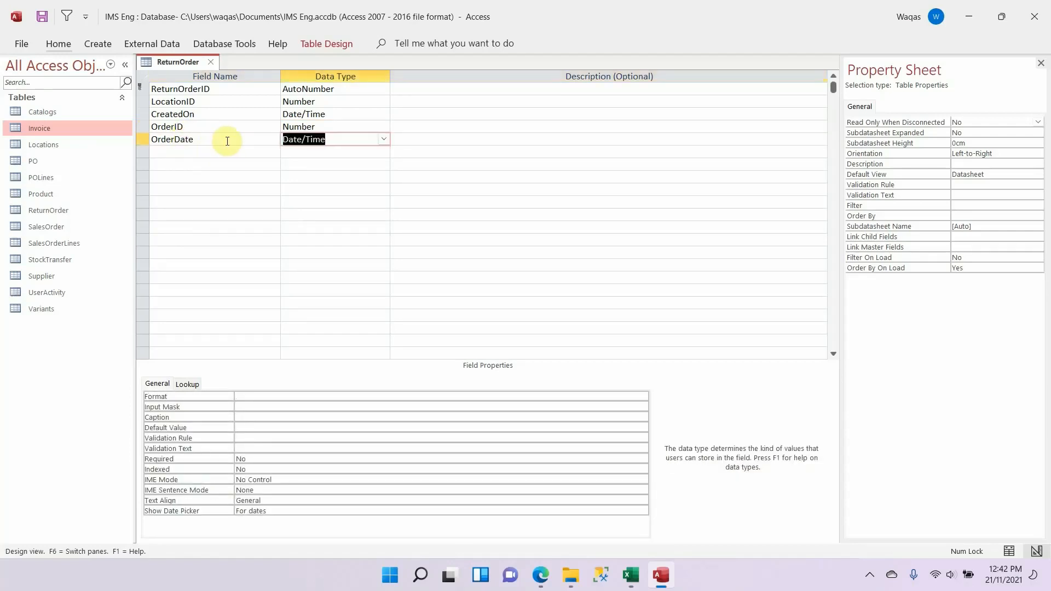
left_click(286, 394)
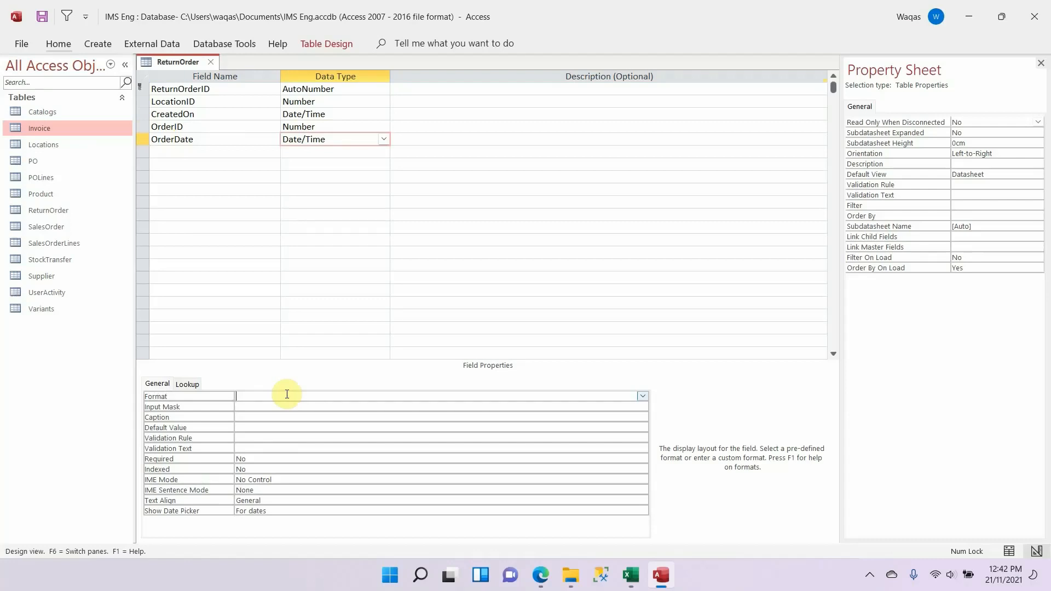
type("sho")
key("Tab")
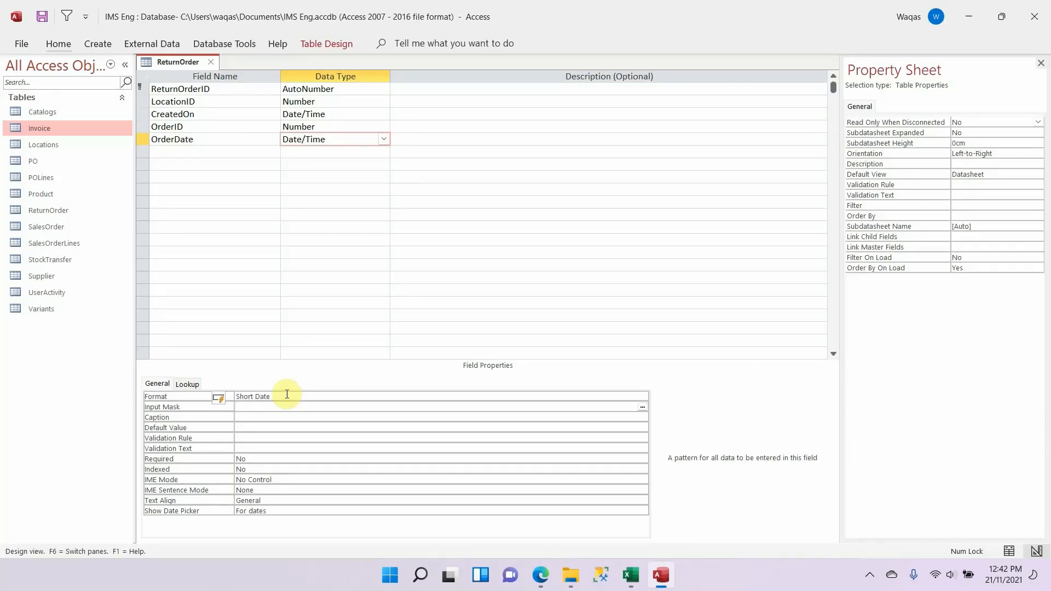
Step: Copy the ReturnReason field name from the Excel schema into the next row of the ReturnOrder table
key("alt+Tab")
left_click(582, 231)
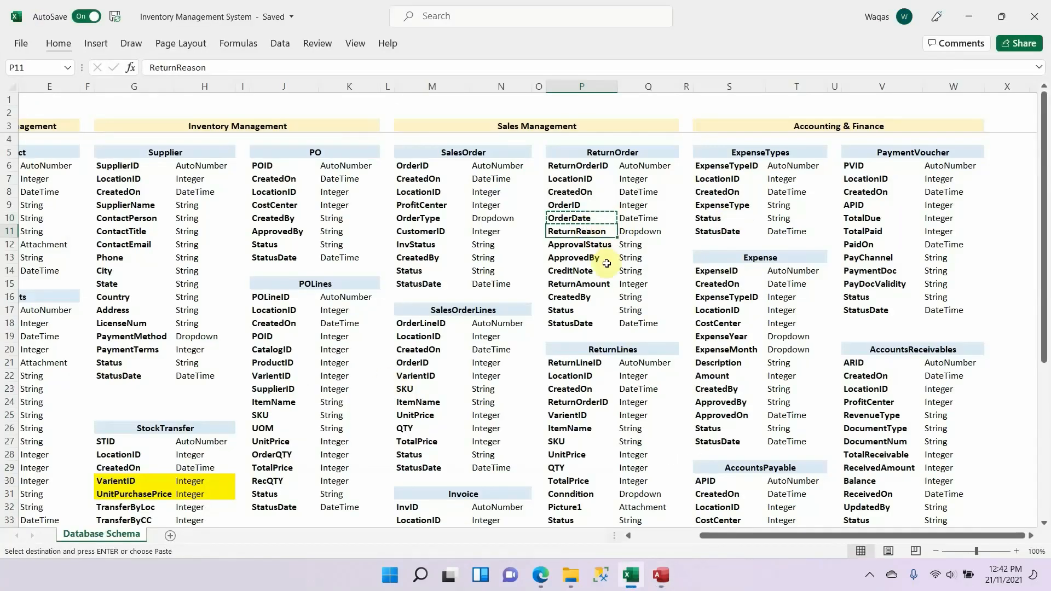
key("ctrl+c")
key("alt+Tab")
left_click(203, 152)
key("ctrl+v")
key("Tab")
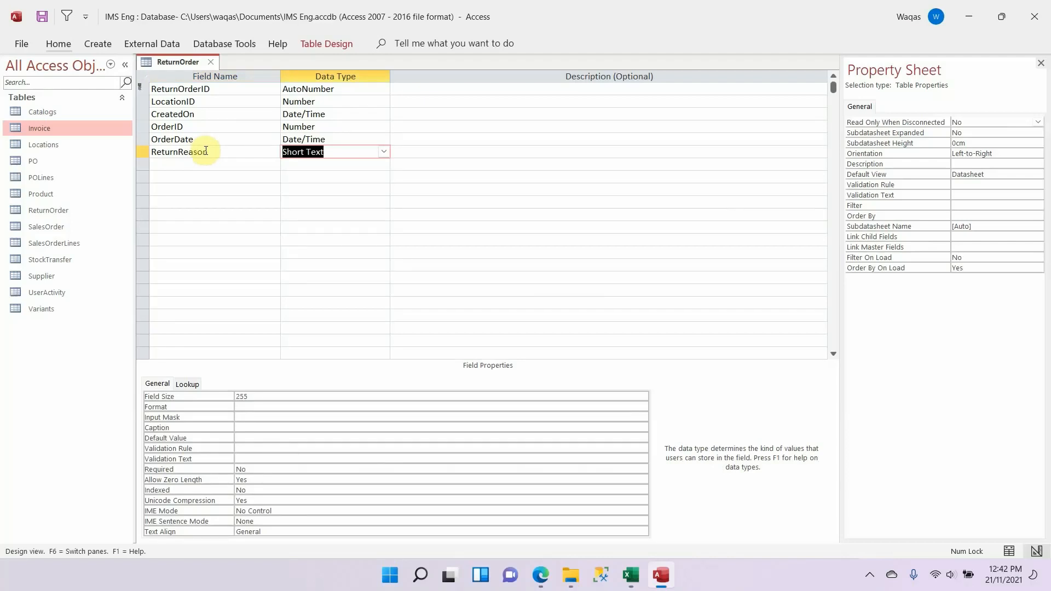
Step: Check ReturnReason's data type in the Excel schema, and start the Lookup Wizard for that field in Access with self-typed values
key("alt+Tab")
left_click(657, 234)
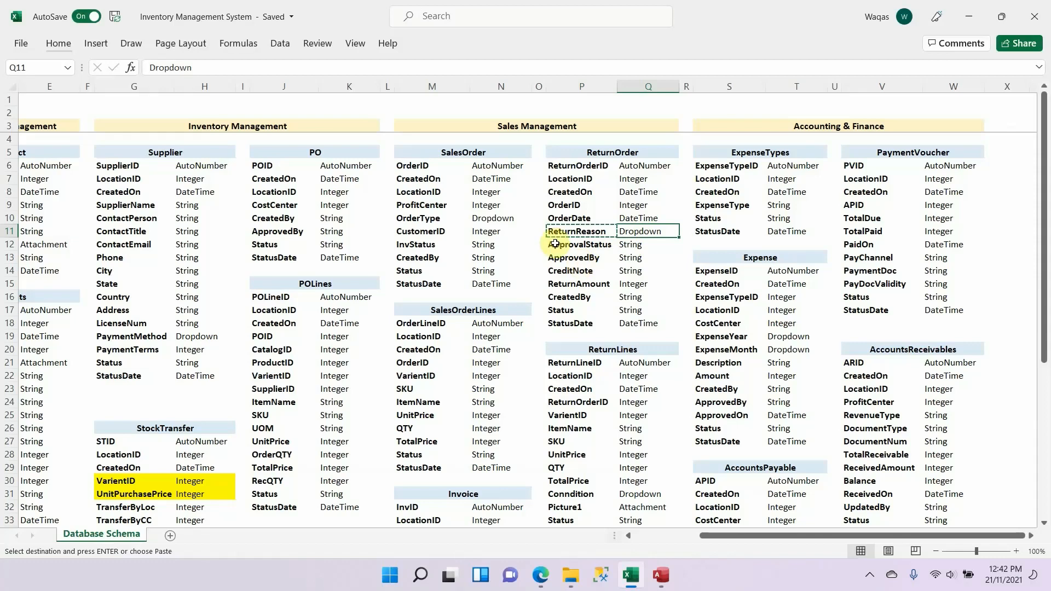
key("alt+Tab")
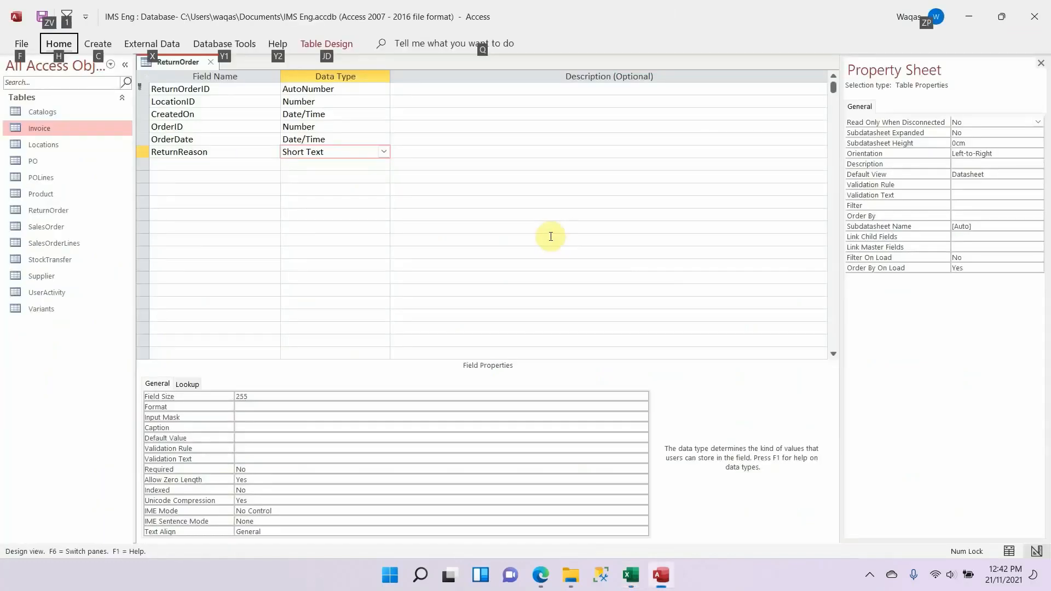
left_click(336, 148)
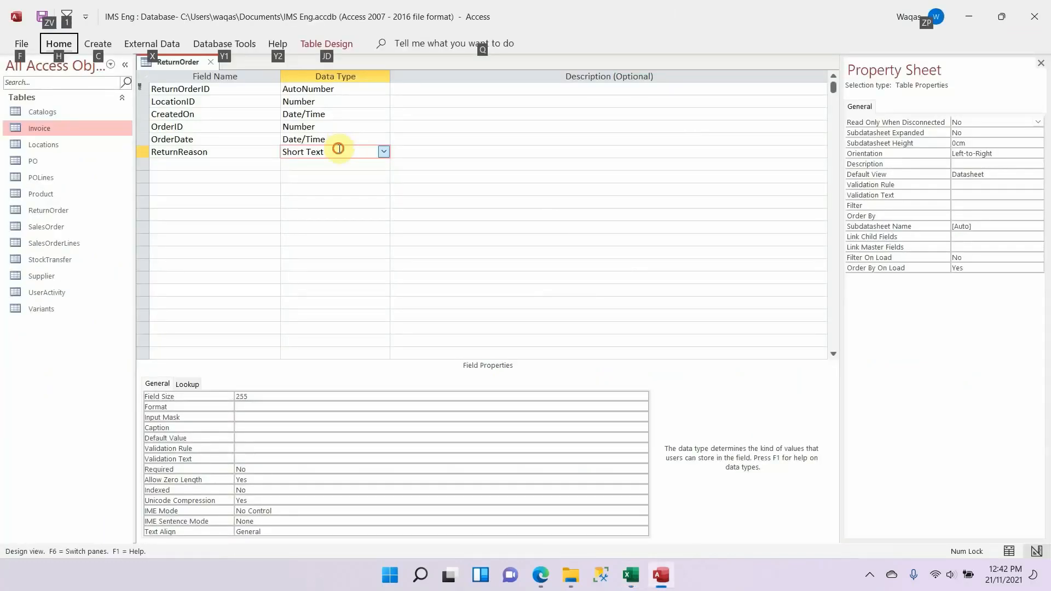
left_click(384, 152)
left_click(335, 330)
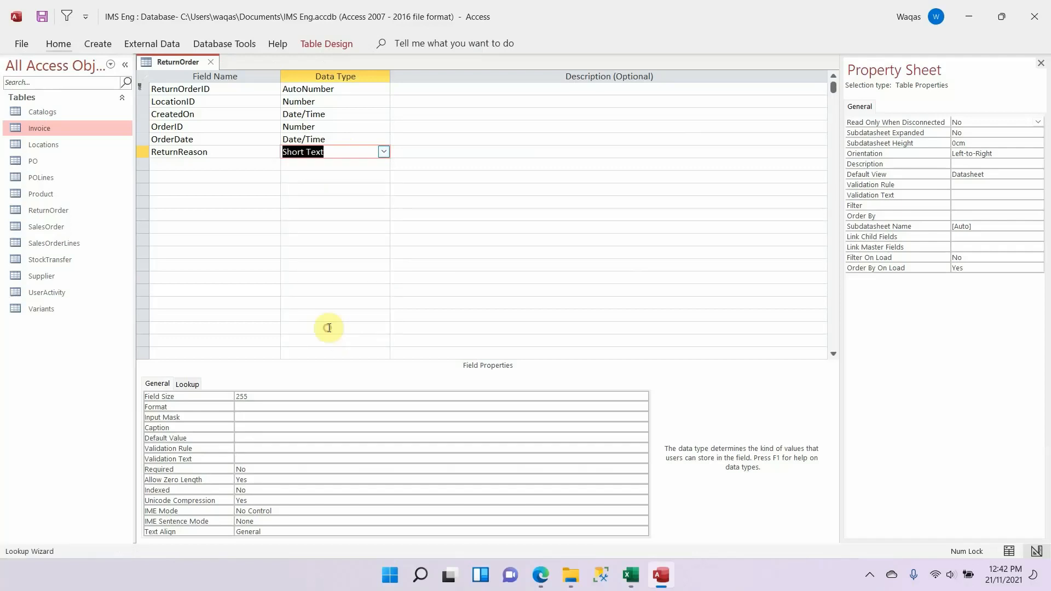
left_click(497, 206)
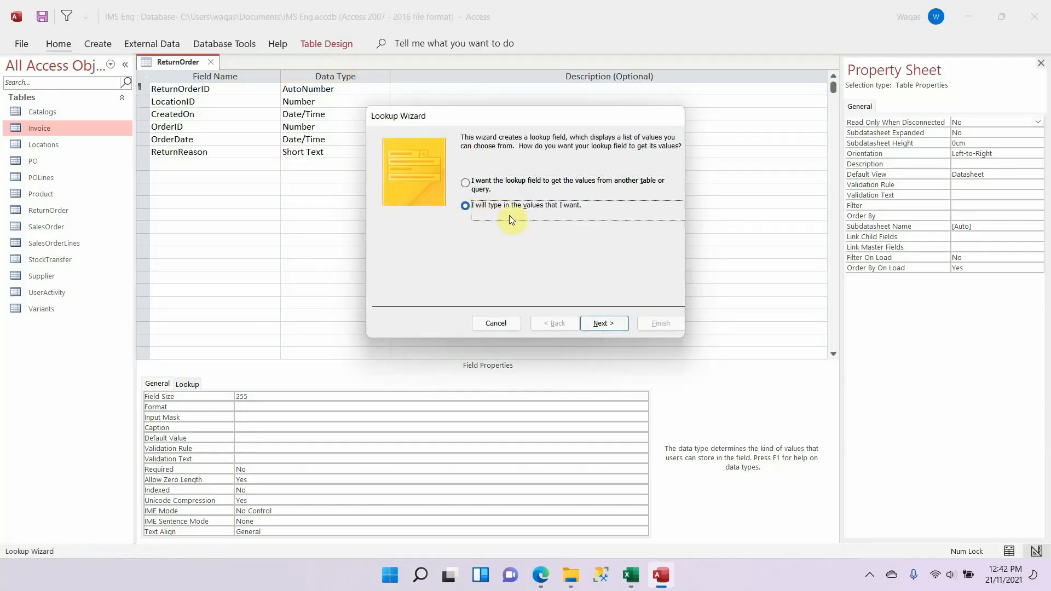
left_click(596, 324)
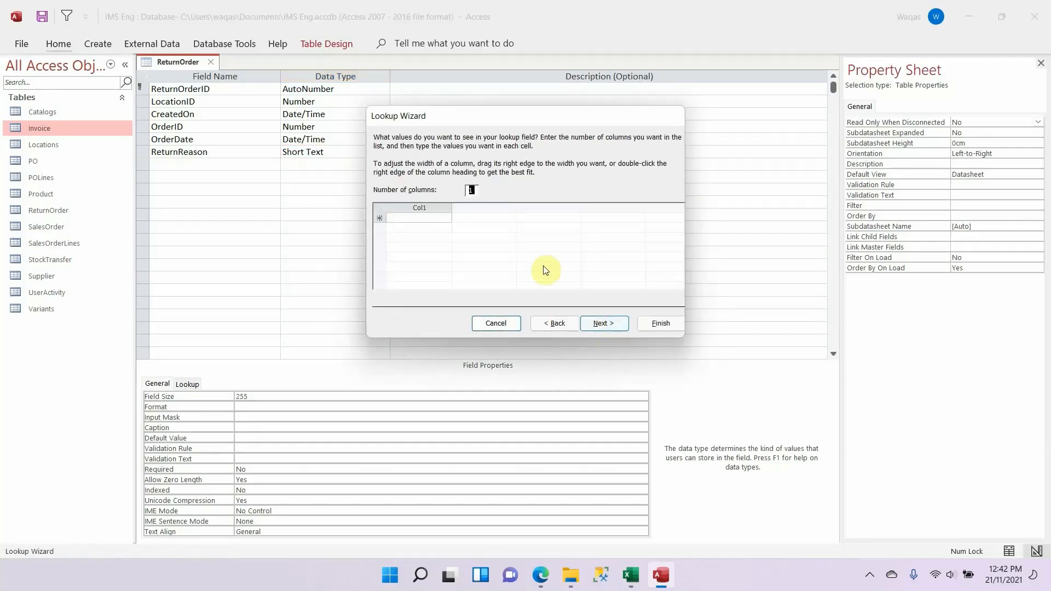
Step: Enter Short, Excess, Damaged and Others as the list values for the ReturnReason lookup
left_click(434, 219)
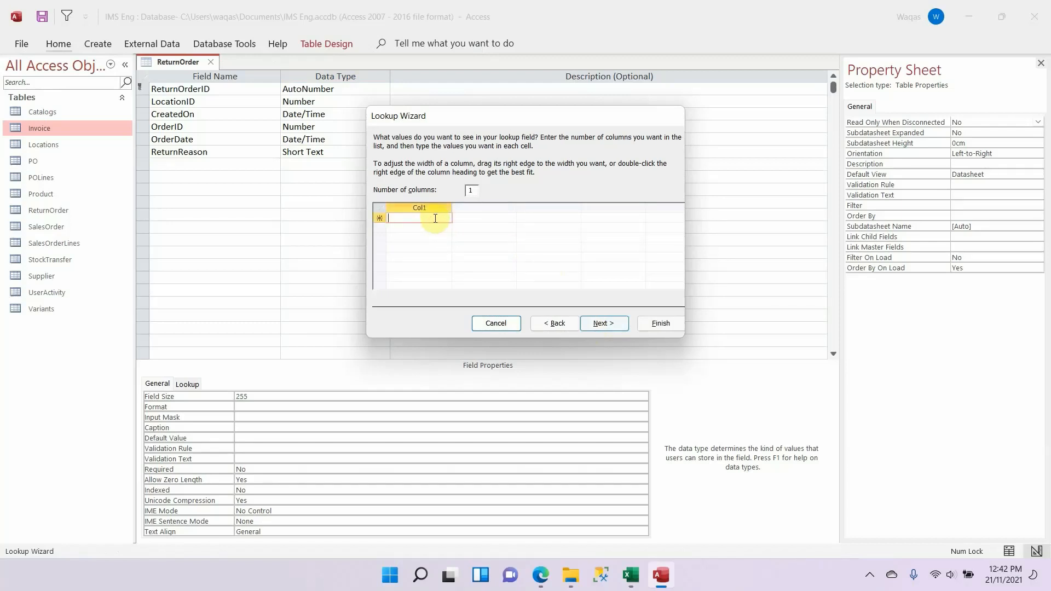
type("Short ")
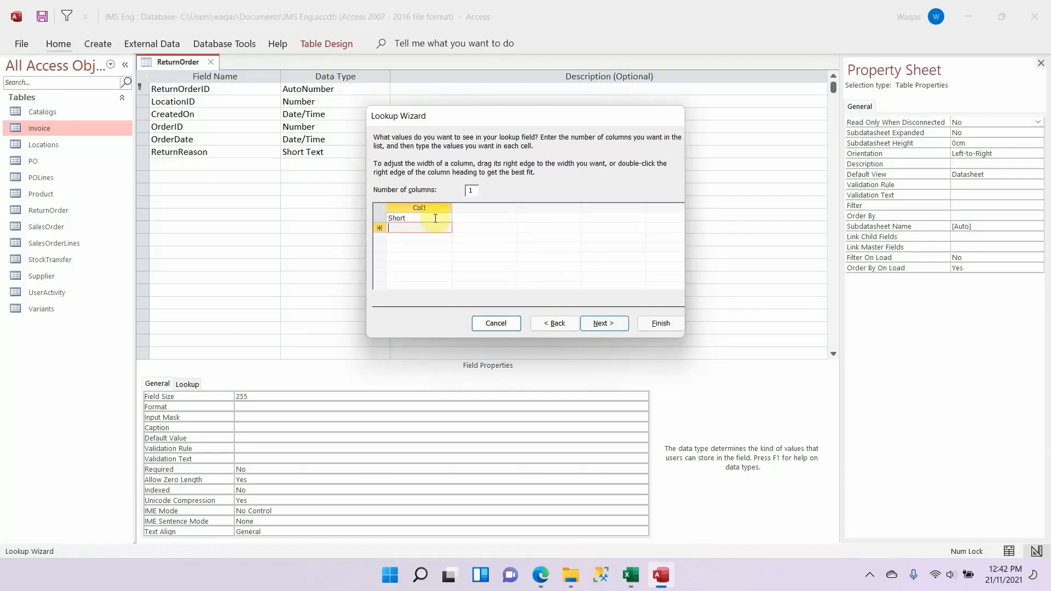
type("Excess")
key("Down")
type("D")
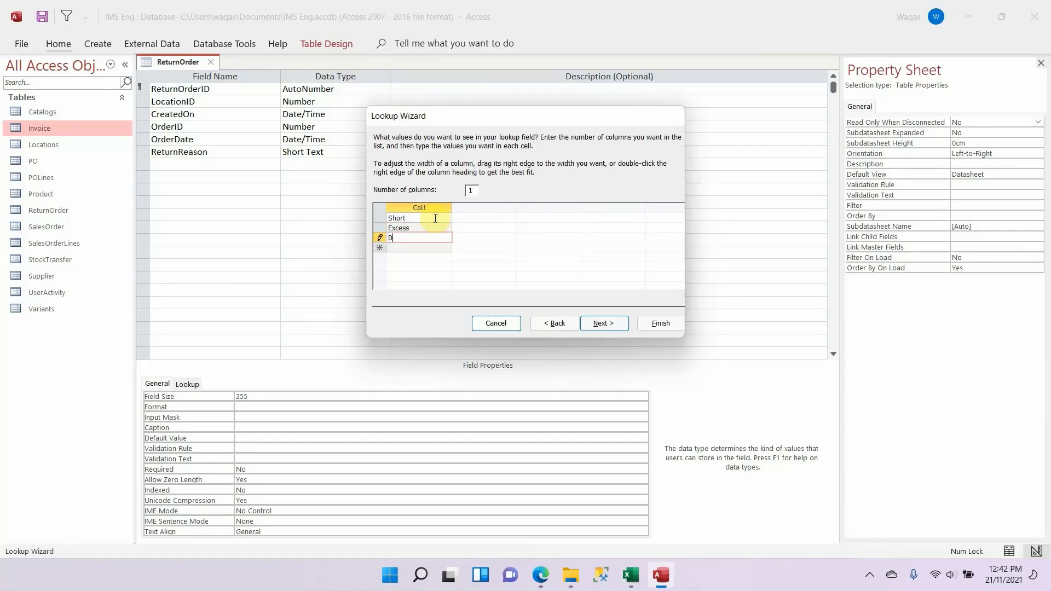
key("Down")
type("Ot")
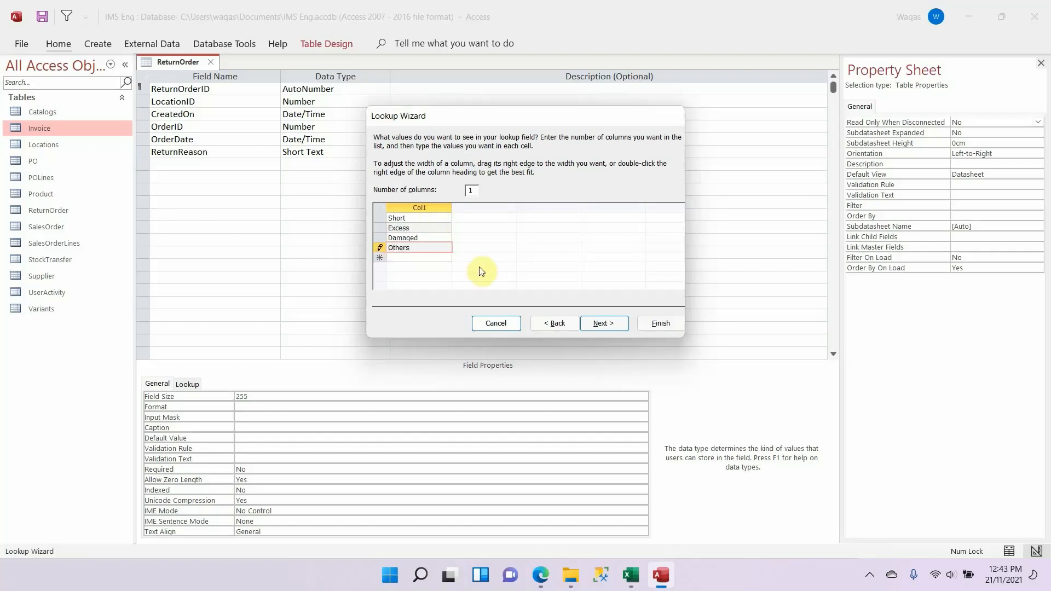
Step: Limit the ReturnReason lookup field to the listed choices and finish the Lookup Wizard
left_click(602, 324)
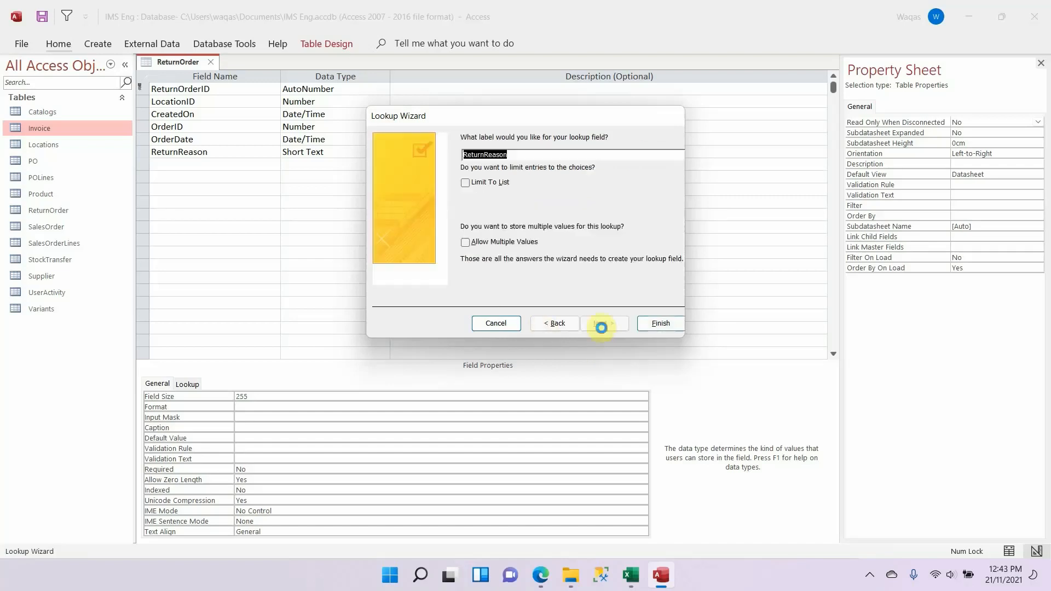
left_click(498, 189)
left_click(660, 324)
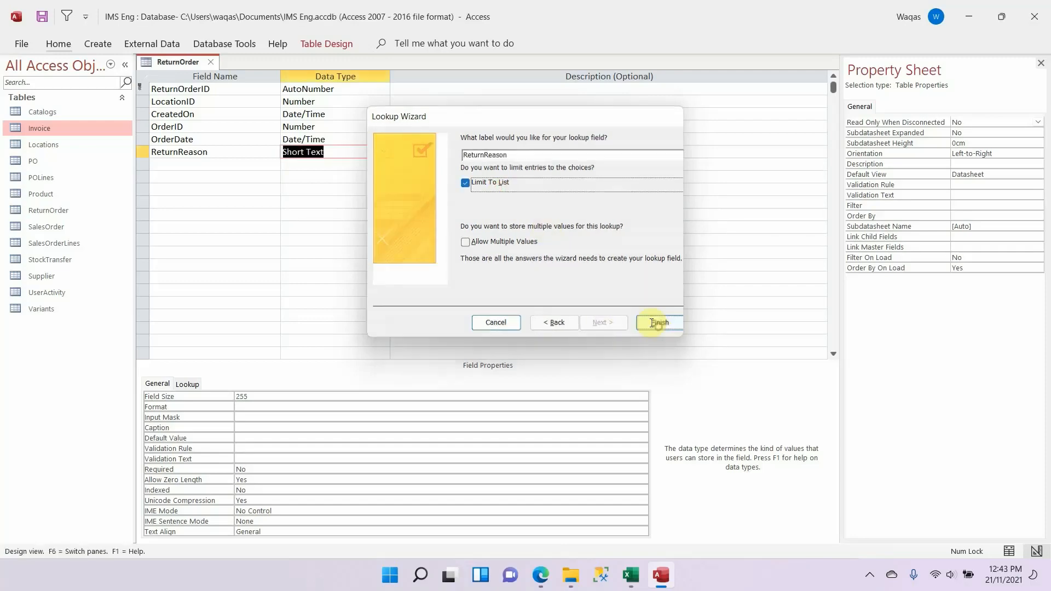
Step: Copy the ApprovalStatus field name from the Excel schema into the next row of the Access ReturnOrder table and set its field size to 30
key("alt+Tab")
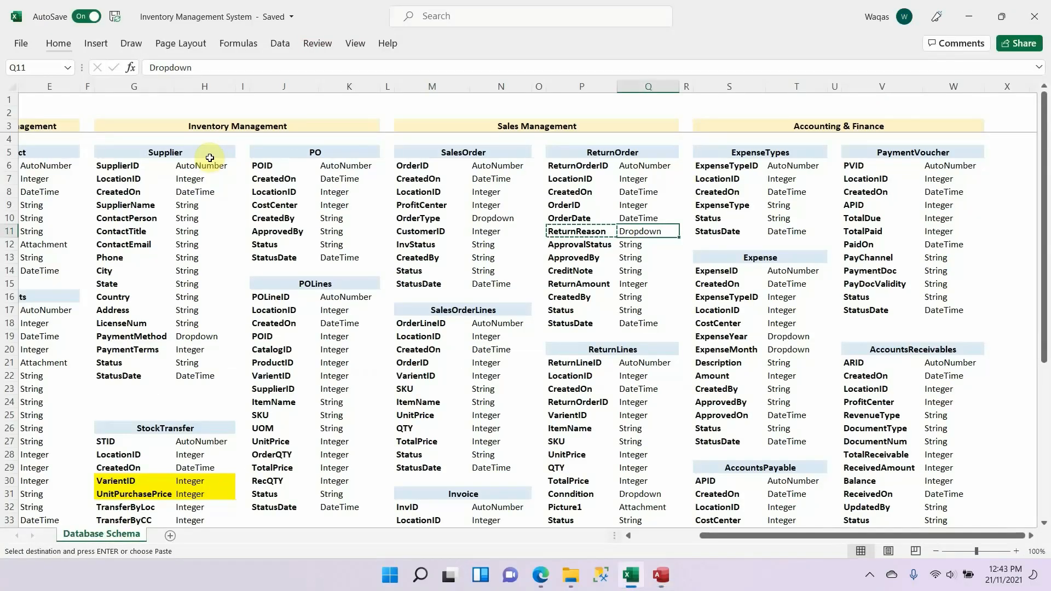
key("Down")
key("Left")
key("ctrl+c")
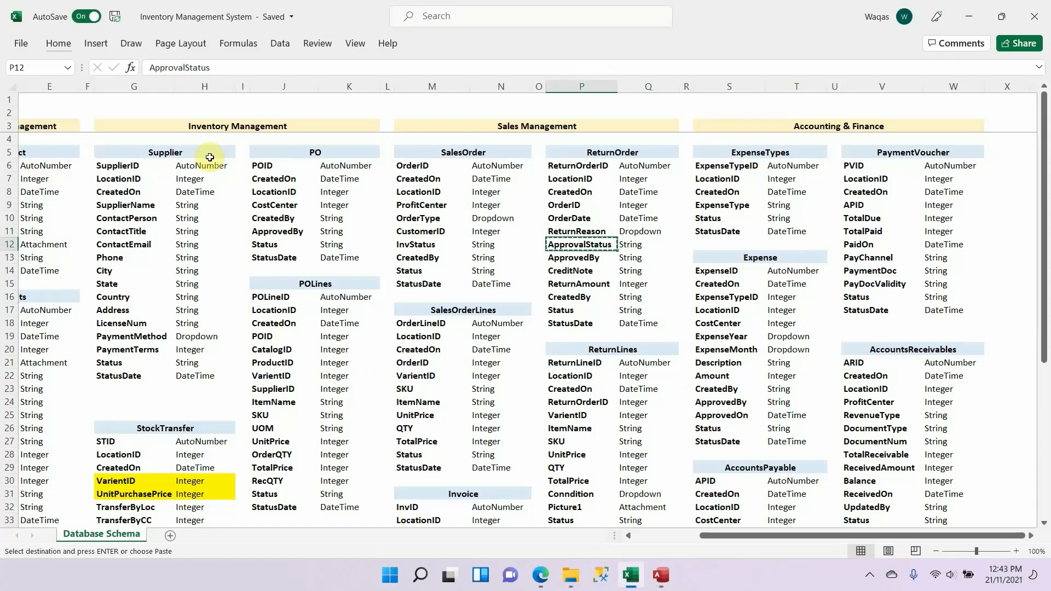
key("alt+Tab")
key("ctrl+v")
key("Tab")
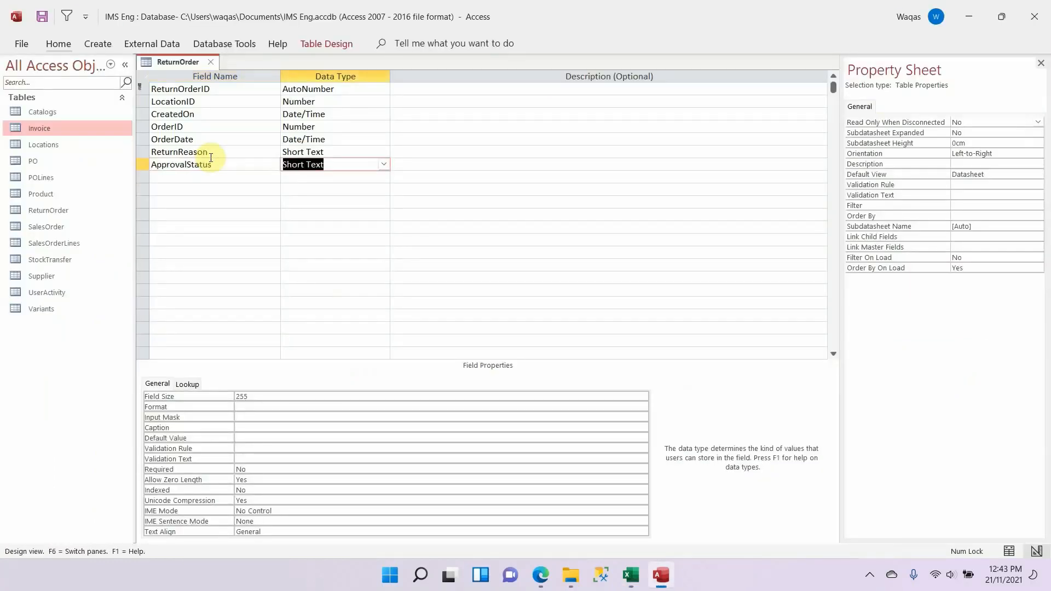
left_click(303, 396)
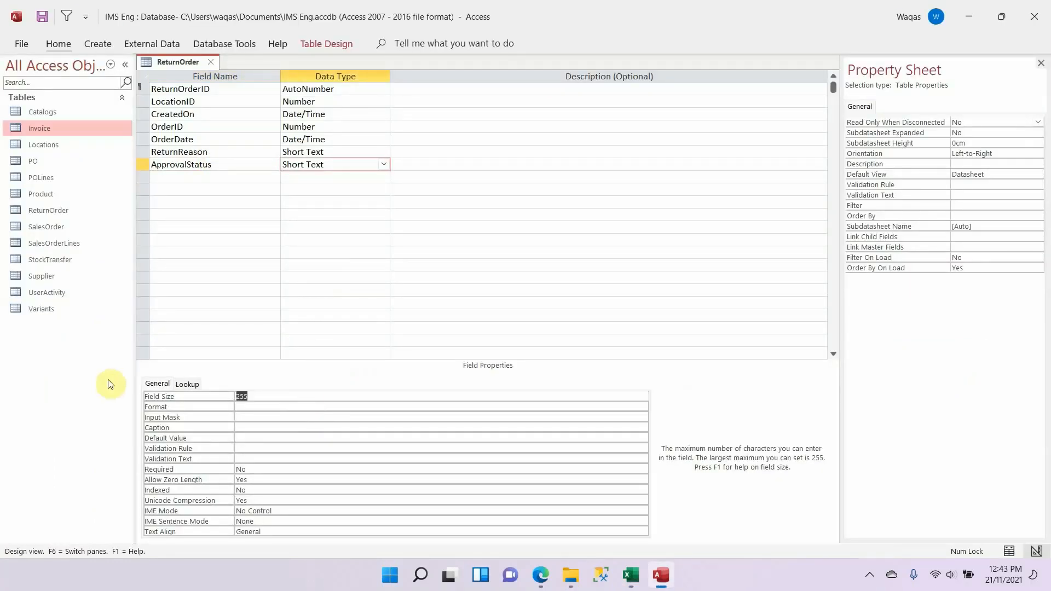
type("30")
key("Return")
Step: Copy the ApprovedBy field name from the Excel schema into the next row of the ReturnOrder table and shorten its field size
left_click(210, 177)
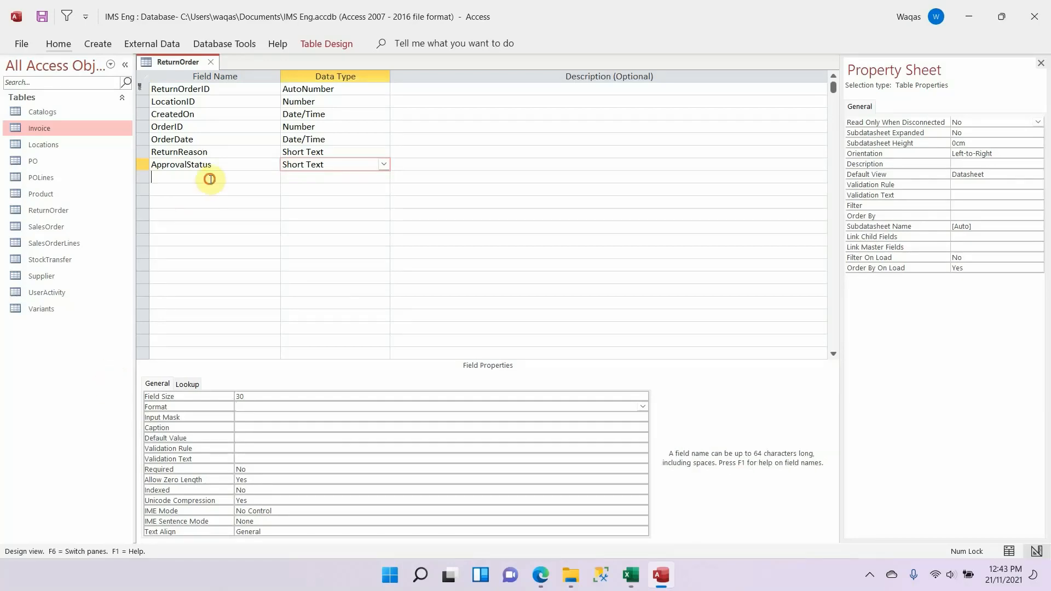
key("alt+Tab")
key("Down")
key("ctrl+c")
key("alt+Tab")
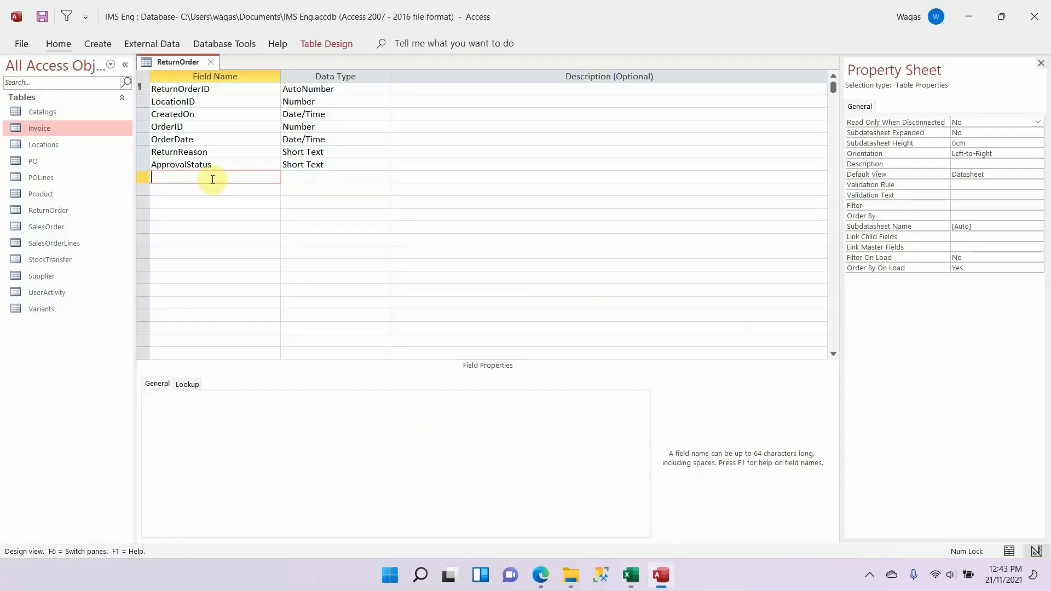
key("ctrl+v")
key("Return")
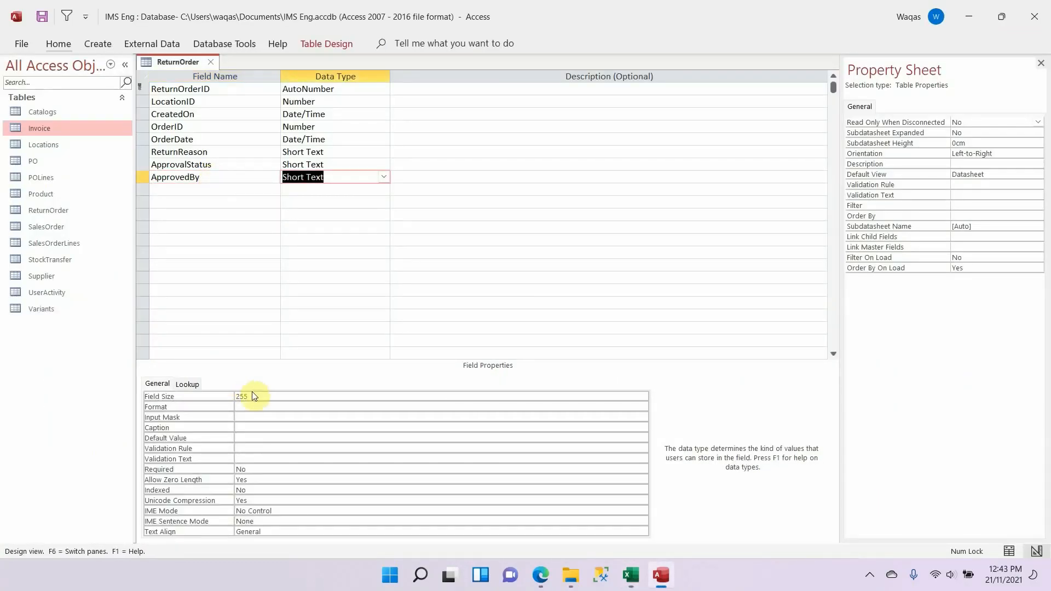
left_click(213, 396)
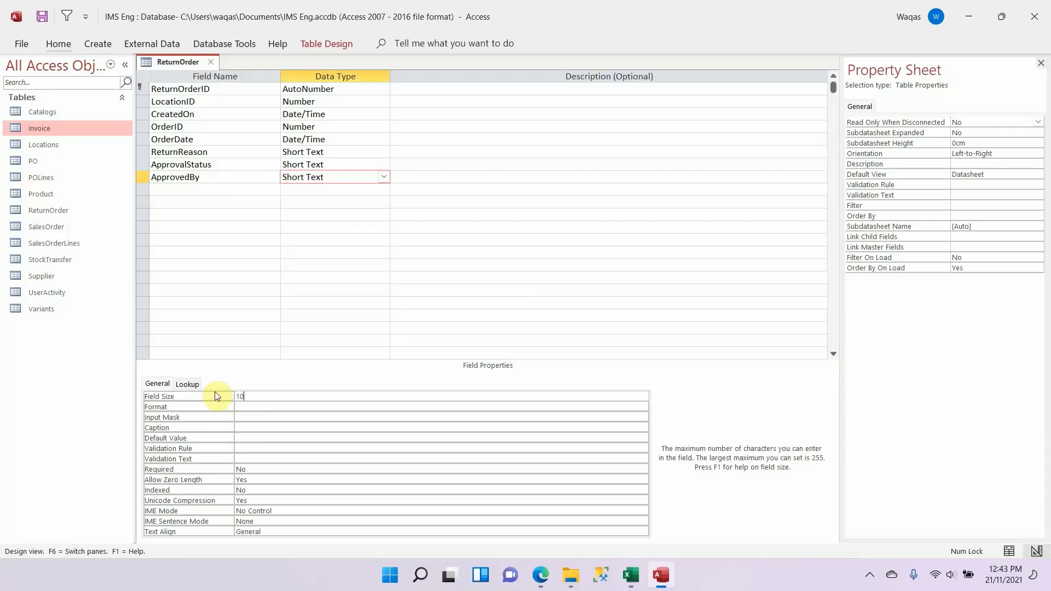
Step: Copy the CreditNote field name from the Excel schema into the next row of the ReturnOrder table and set its field size to 25
left_click(228, 192)
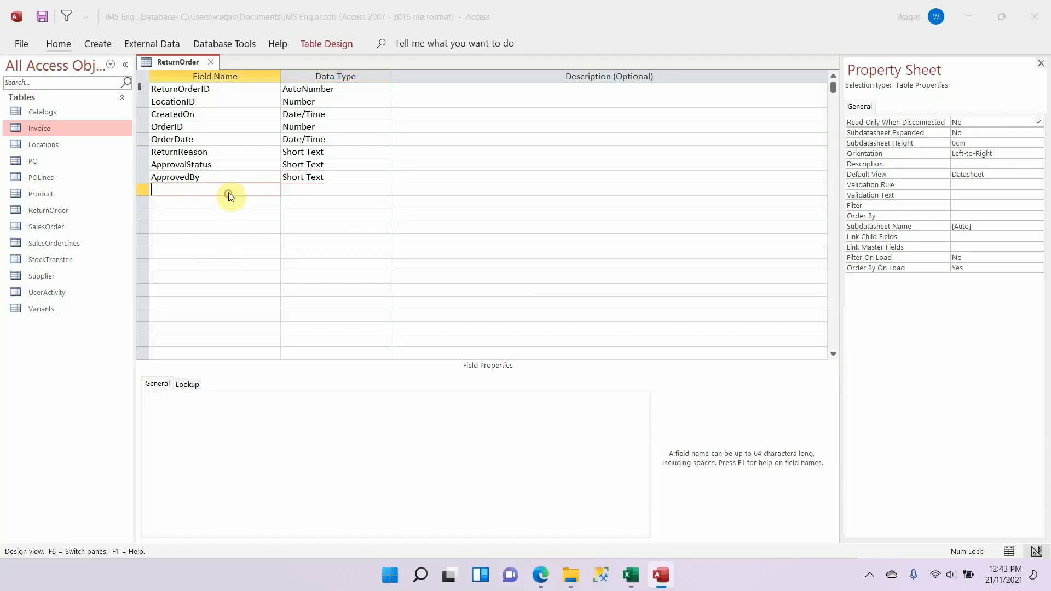
key("alt+Tab")
key("Down")
key("ctrl+c")
key("alt+Tab")
key("ctrl+v")
key("Return")
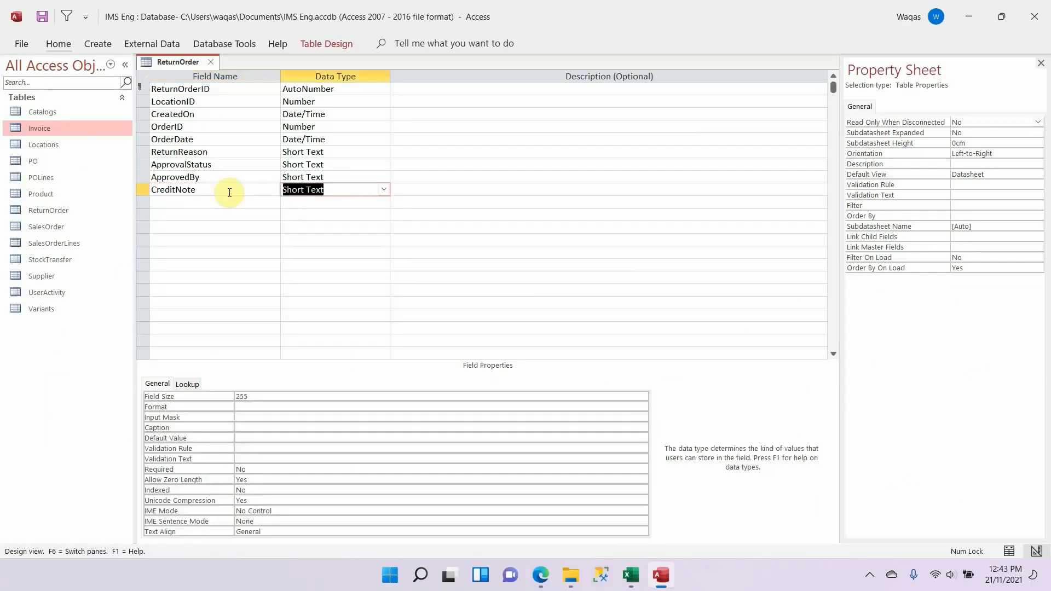
left_click(272, 391)
key("BackSpace")
key("Return")
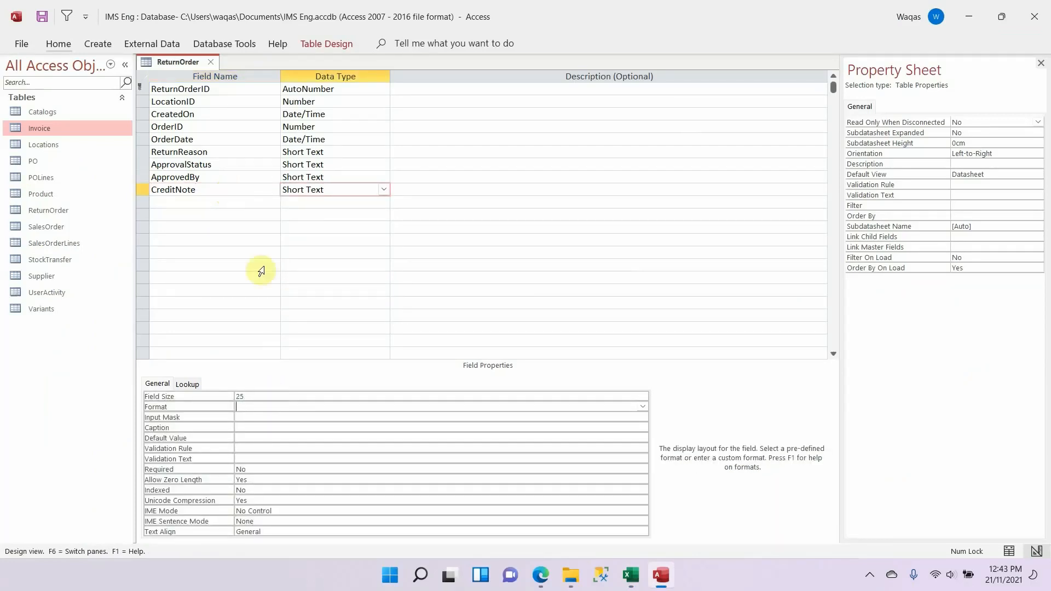
Step: Copy the ReturnAmount field name from the Excel schema into the next row, check its type there, and set its data type to Number
left_click(234, 199)
key("alt+Tab")
key("Down")
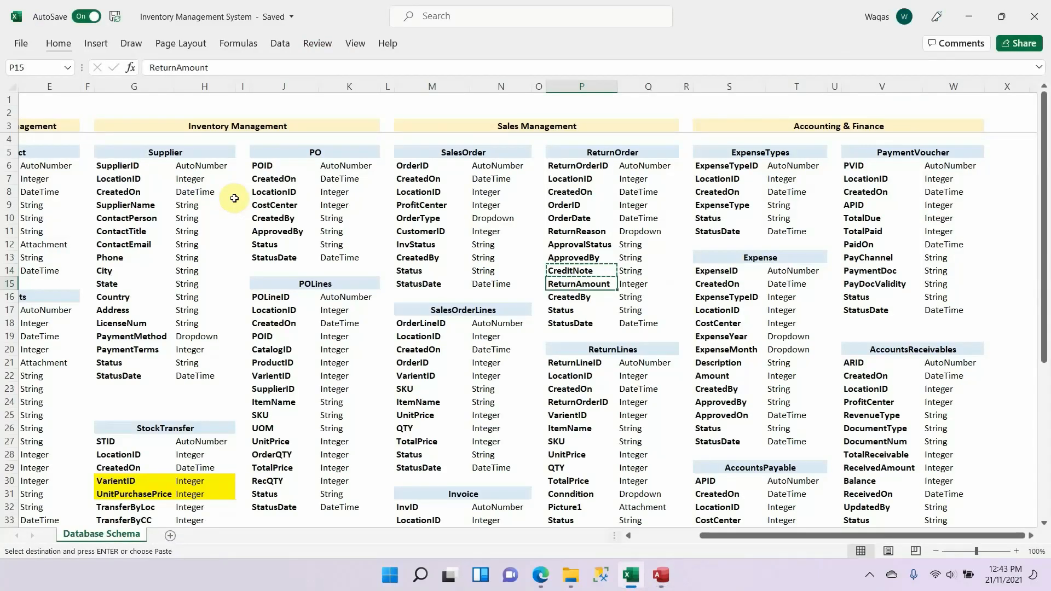
key("ctrl+c")
key("alt+Tab")
key("ctrl+v")
key("Tab")
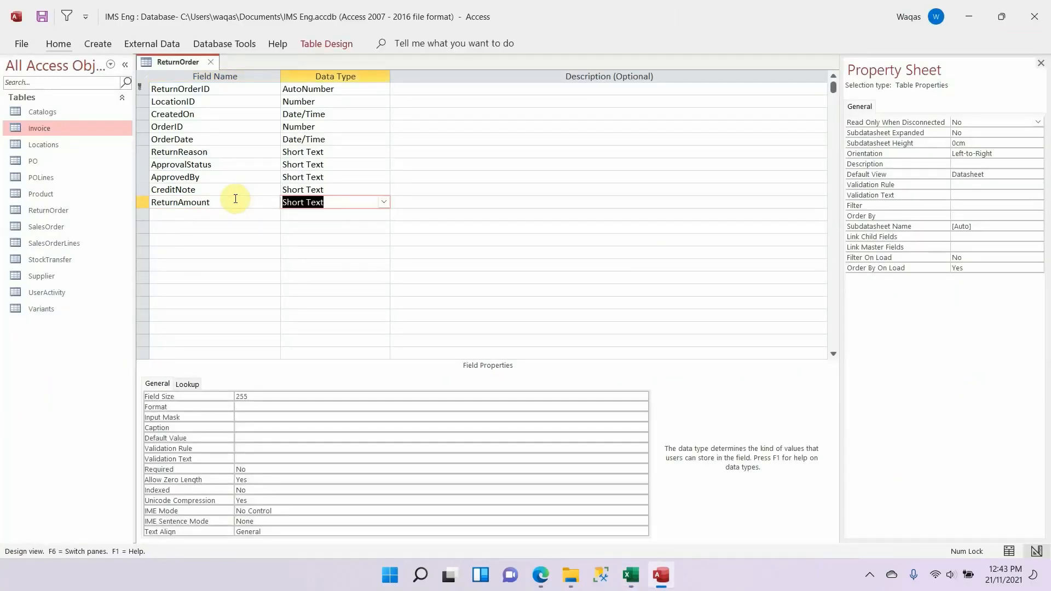
key("alt+Tab")
key("alt+Tab")
type("Number")
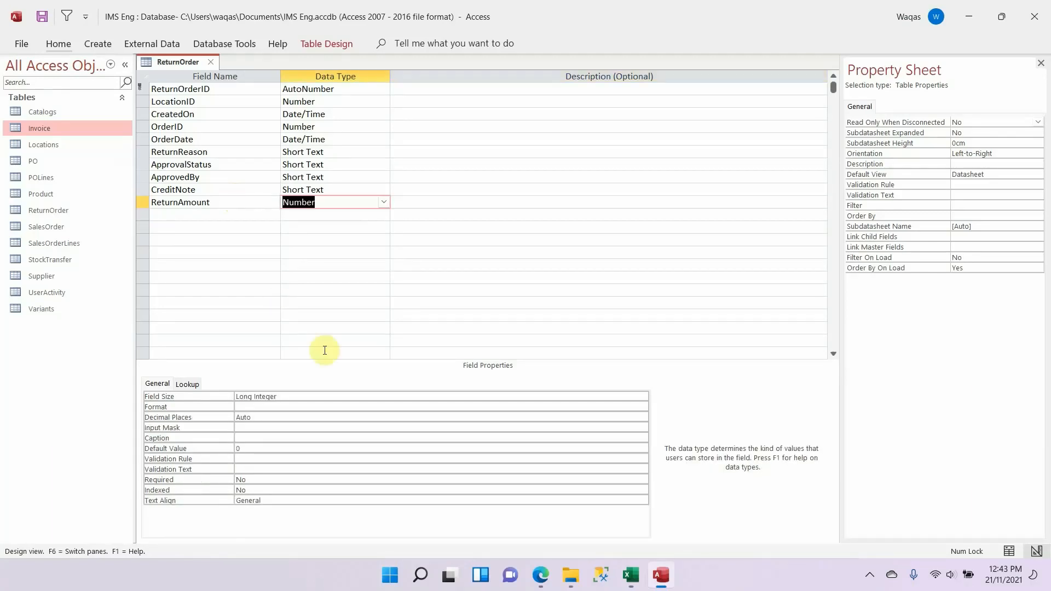
Step: Clear the default value of the ReturnAmount field
left_click(228, 444)
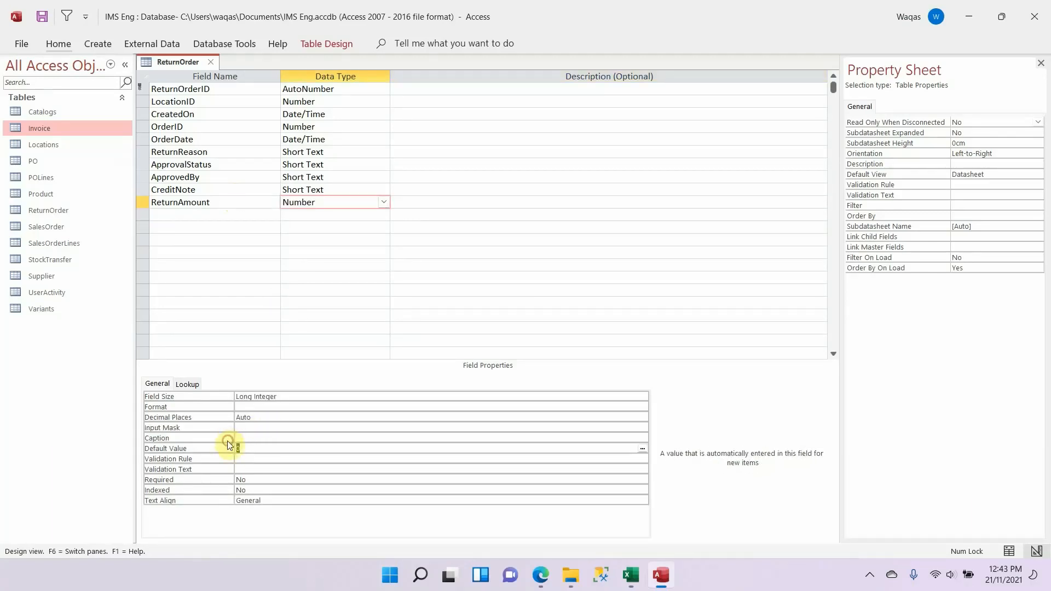
key("Delete")
key("Return")
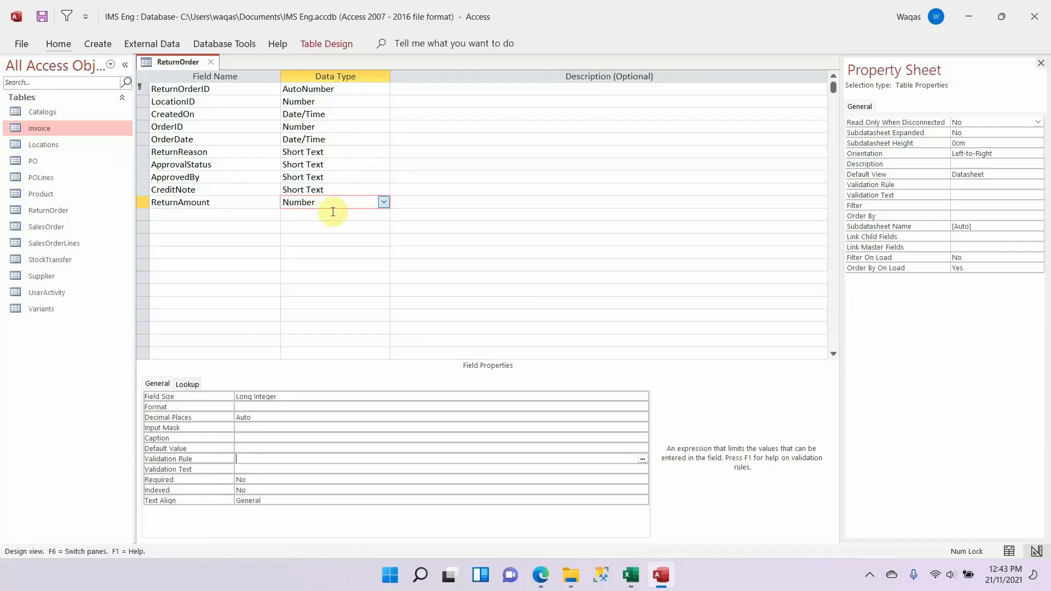
Step: Set ReturnAmount's field size to Double, its format to Standard and its decimal places to 1
left_click(277, 396)
type("double")
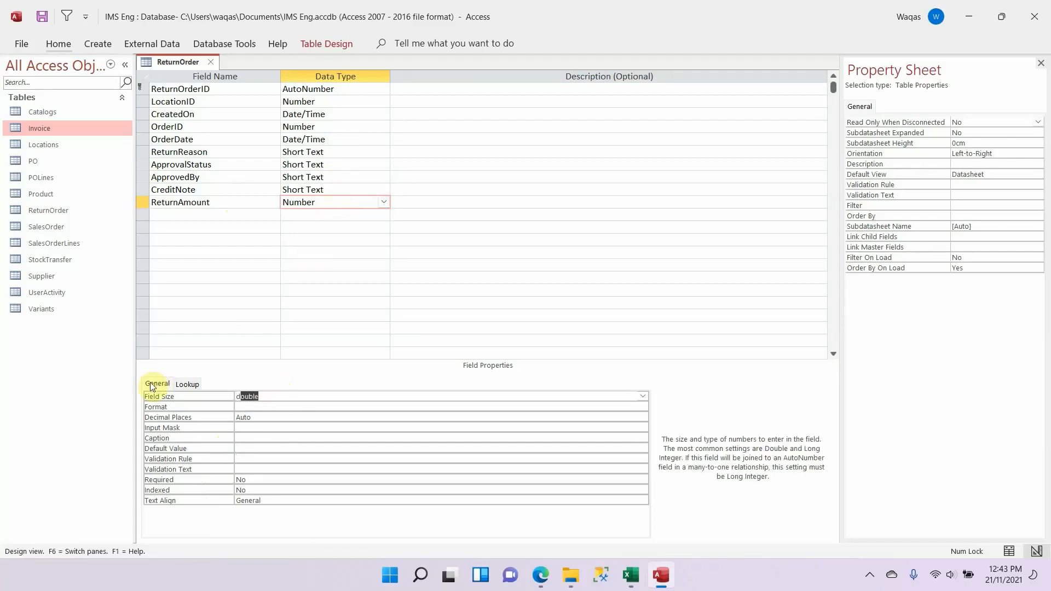
key("Return")
type("standard")
key("Return")
type("1")
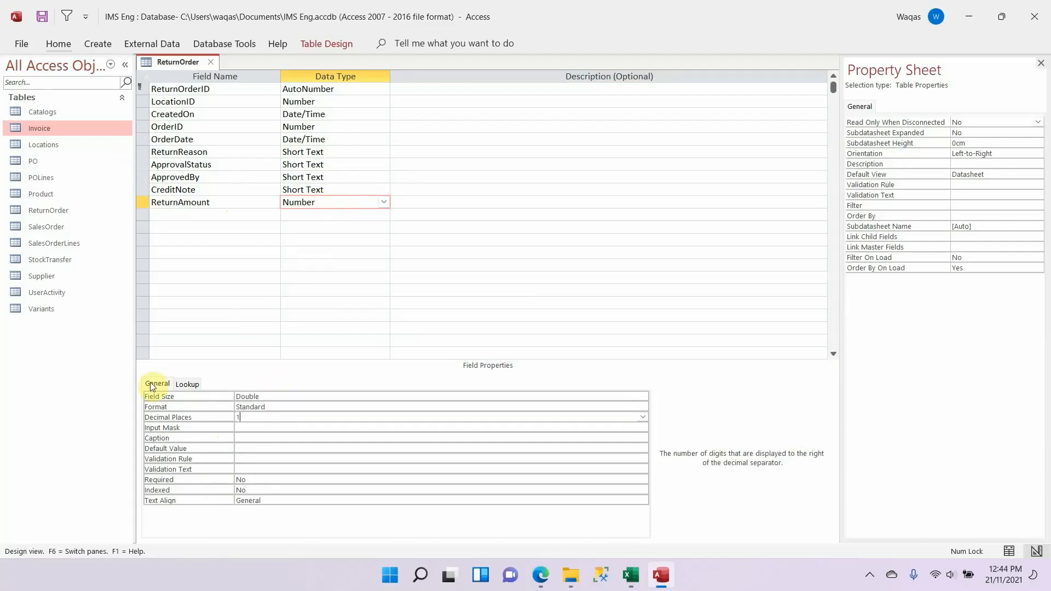
key("Return")
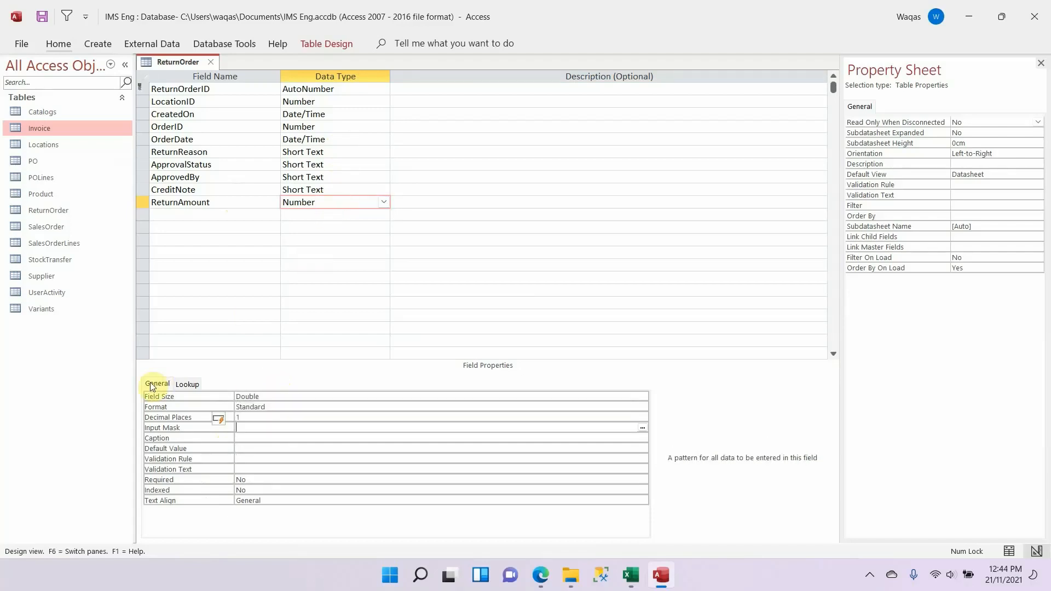
Step: Copy the CreatedBy field name from the Excel schema into the next row of the ReturnOrder table as Short Text
left_click(196, 213)
key("alt+Tab")
key("Down")
key("alt+Tab")
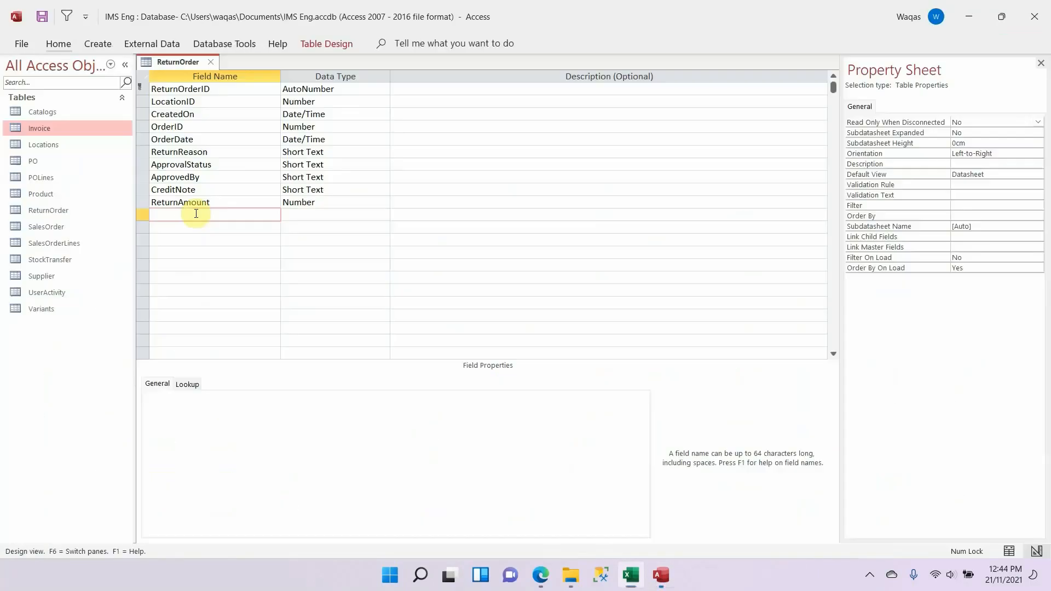
key("ctrl+v")
key("Tab")
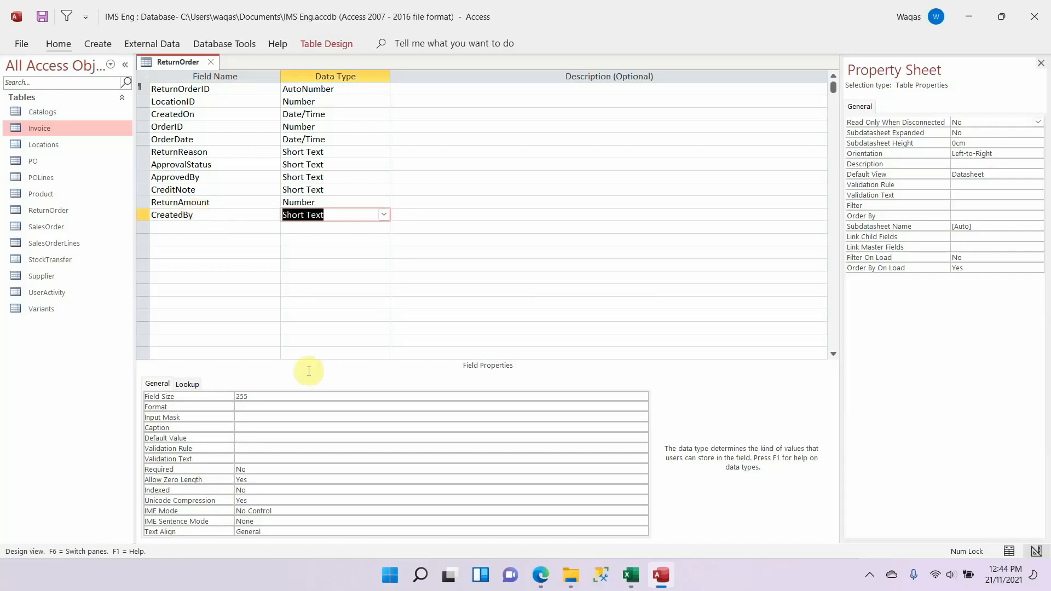
Step: Set the CreatedBy field's size to 100
left_click(302, 398)
type("10")
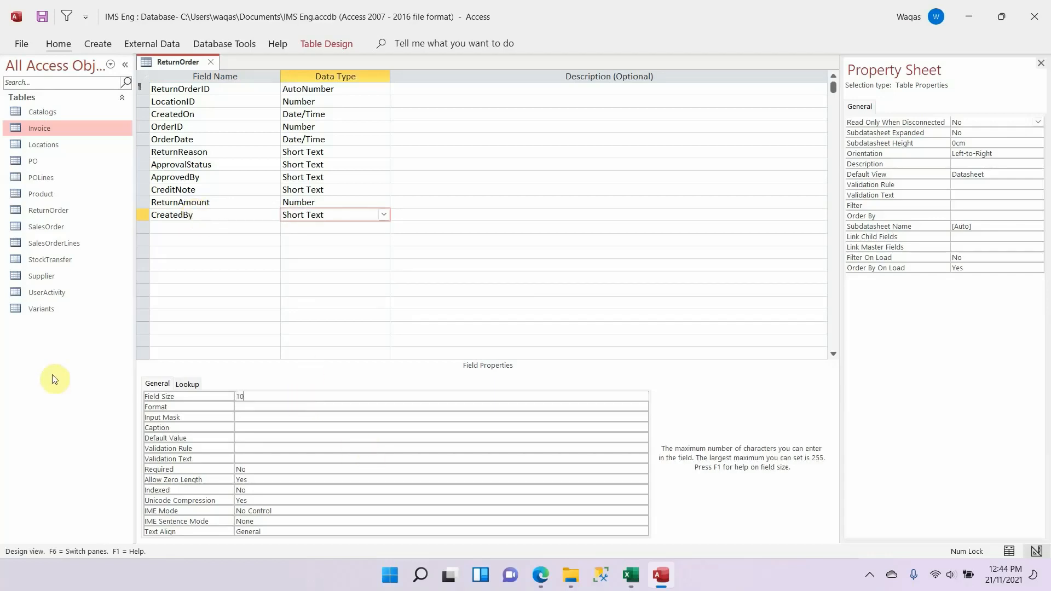
key("Down")
key("Down")
key("Up")
key("Up")
type("1")
Step: Copy the Status field name from the Excel schema into the next row as Short Text and open its field size for editing
key("alt+Tab")
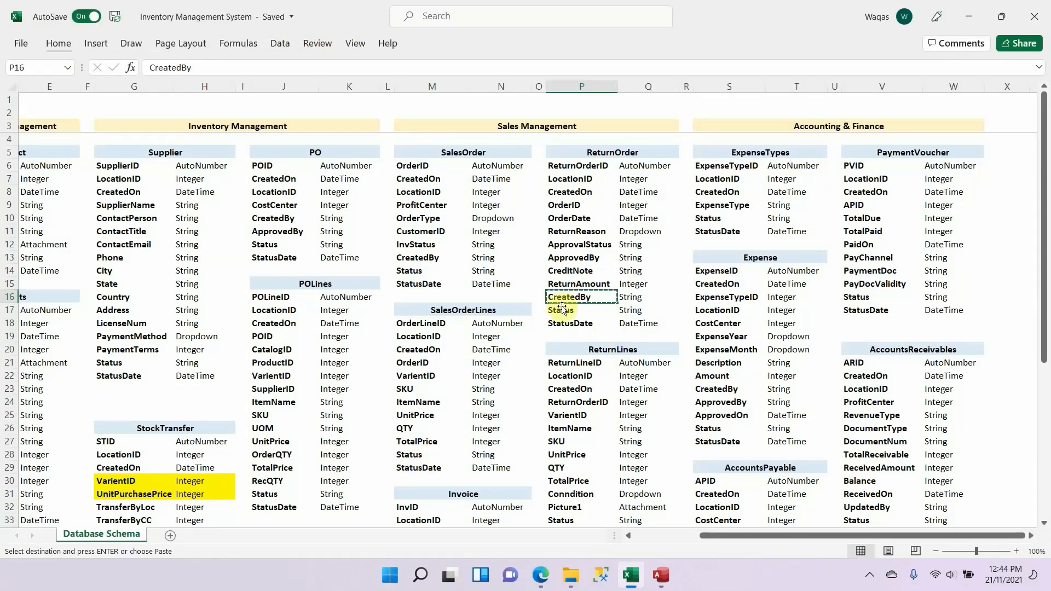
left_click(562, 310)
key("alt+Tab")
left_click(200, 224)
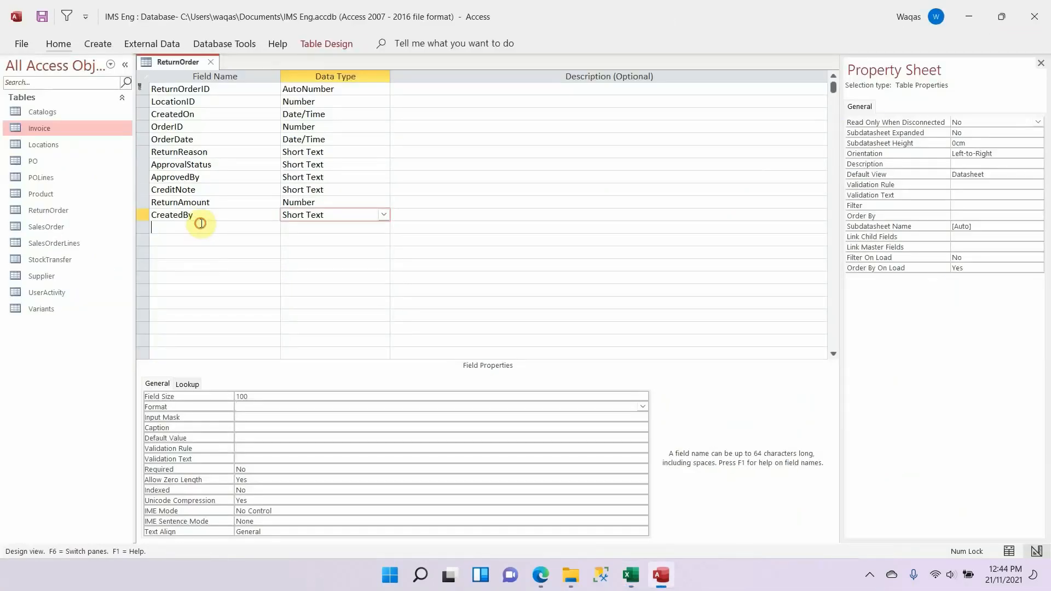
key("ctrl+v")
key("Tab")
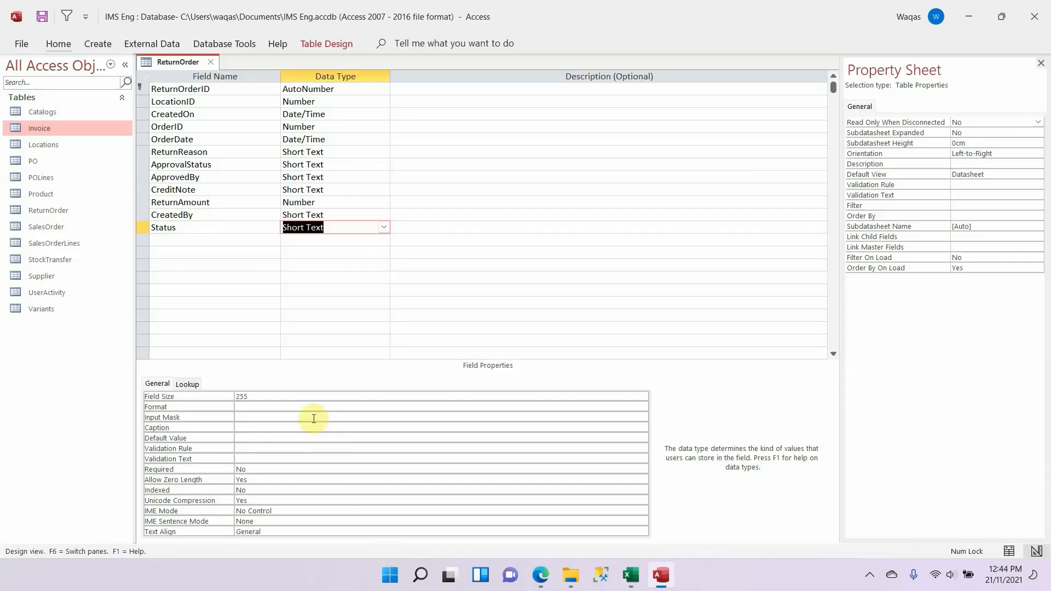
left_click(296, 394)
key("Tab")
Step: Copy the StatusDate field name from the Excel schema into the next row of the ReturnOrder table and set its data type to Date/Time
key("alt+Tab")
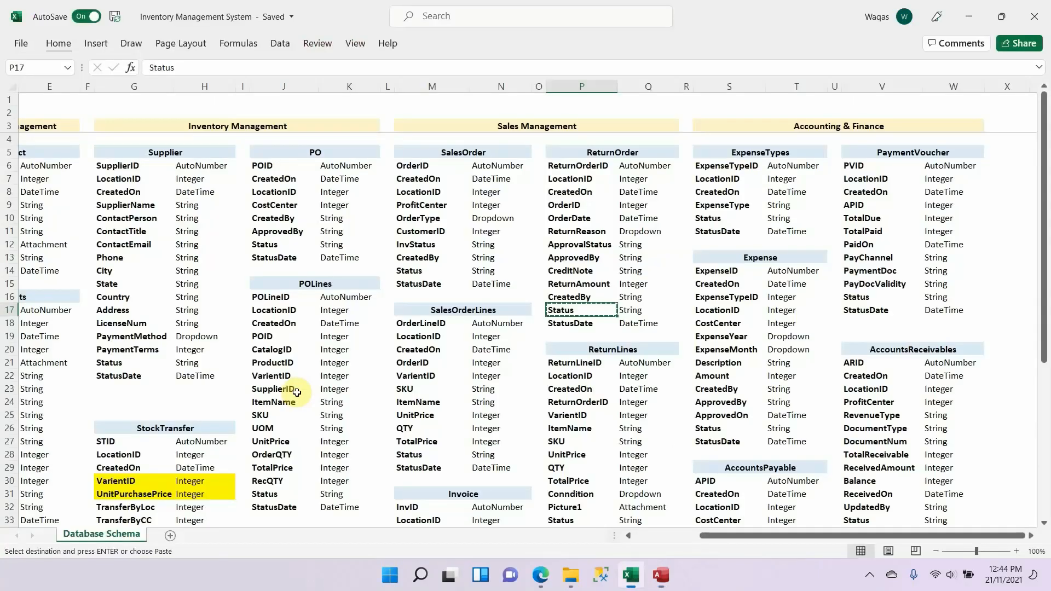
key("Down")
key("alt+Tab")
left_click(169, 239)
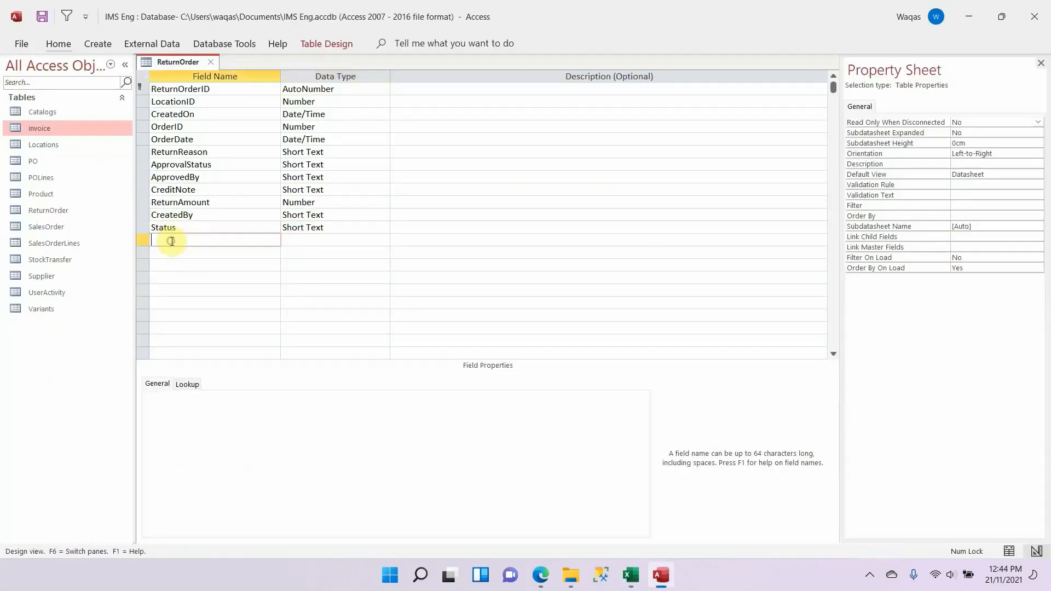
key("ctrl+v")
key("Tab")
type("Date/Time")
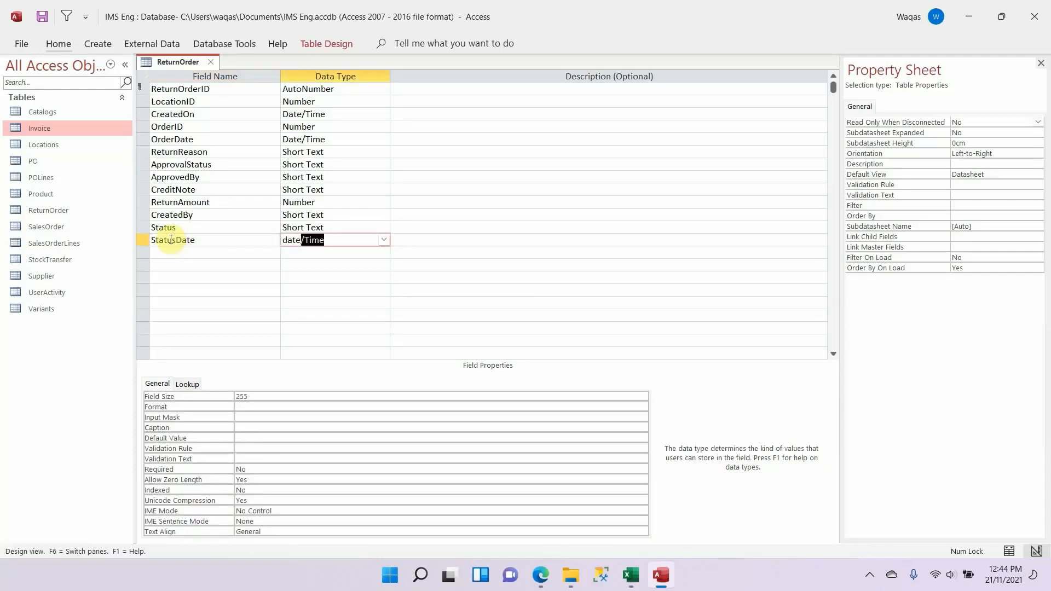
key("Tab")
key("shift+Tab")
Step: Set the StatusDate field's format to Short Date, then save and close the ReturnOrder table
left_click(250, 397)
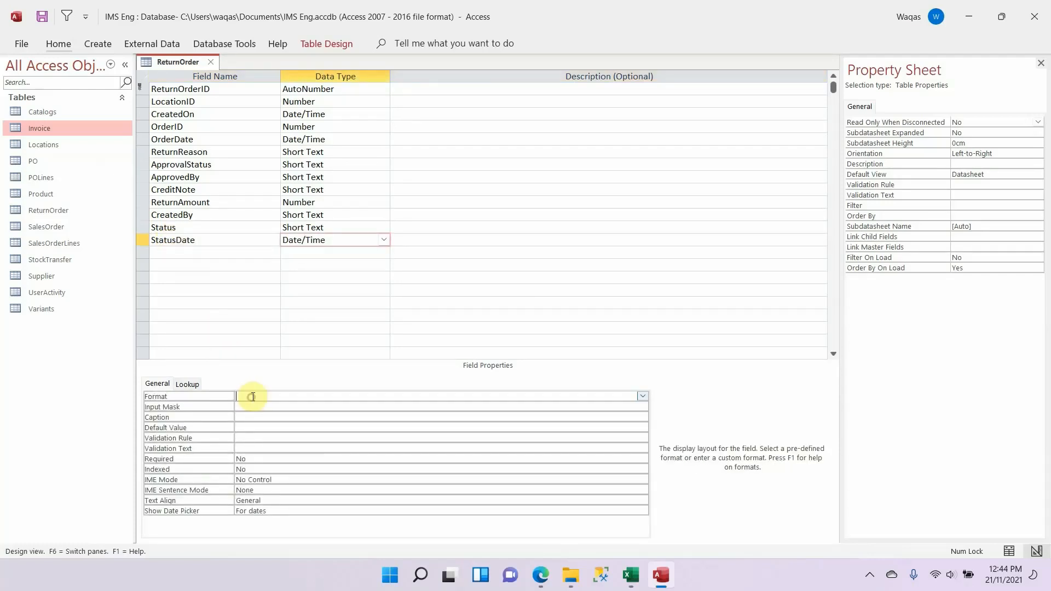
type("s")
key("Return")
key("Return")
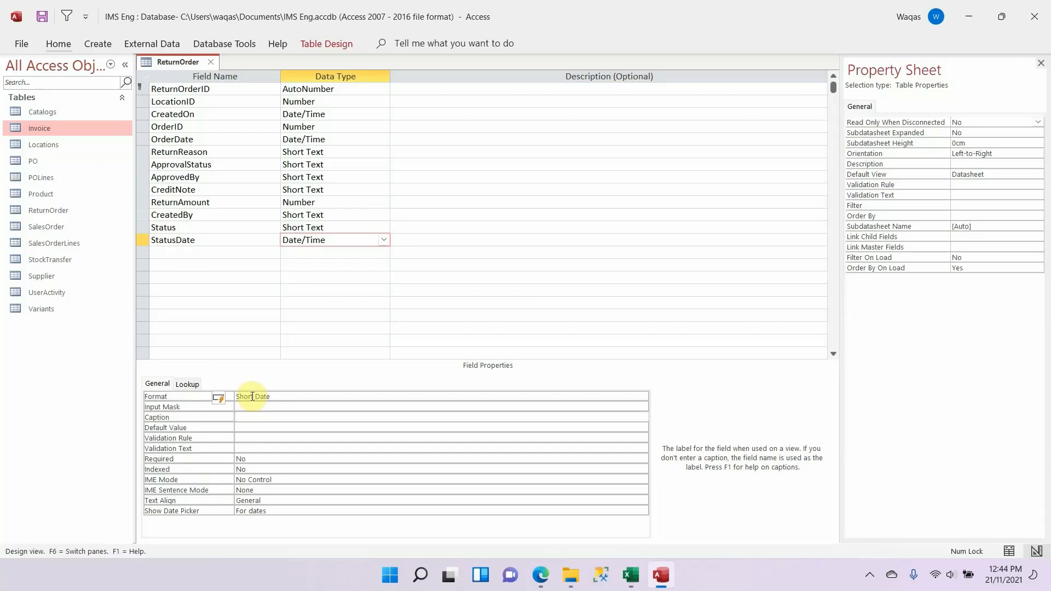
right_click(170, 63)
left_click(189, 68)
left_click(210, 62)
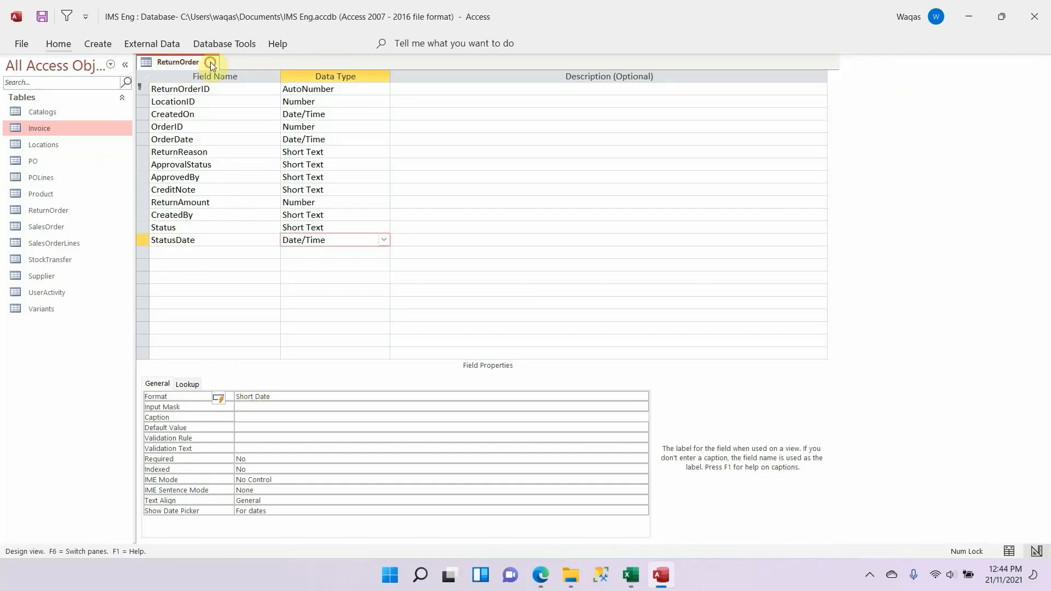
Step: Switch to the Excel schema and examine the ReturnOrder and ReturnLines table definitions under Sales Management
key("alt+Tab")
scroll(587, 189, "down", 3)
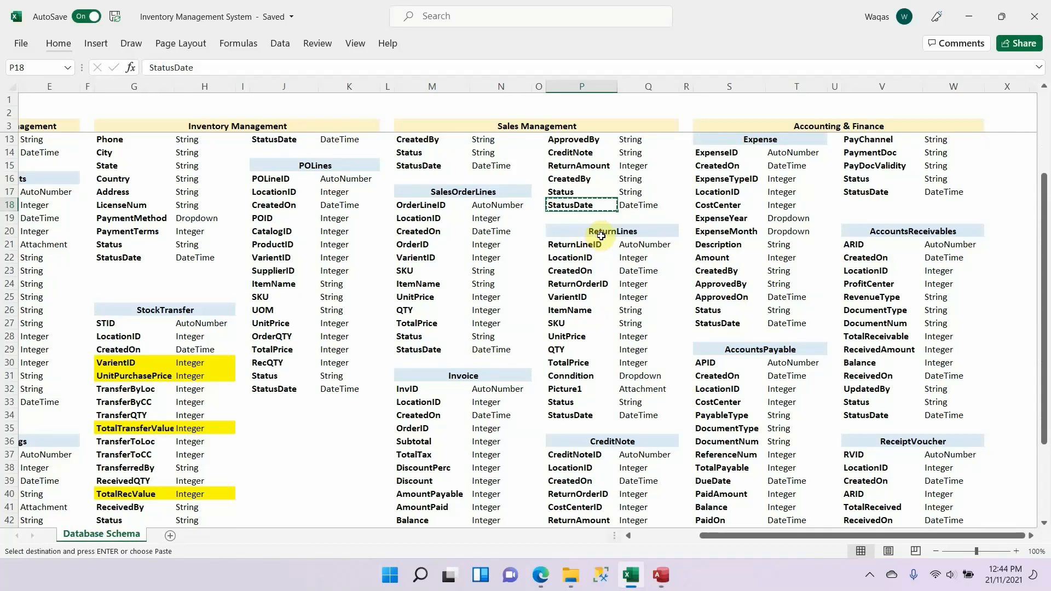
left_click_drag(655, 230, 665, 410)
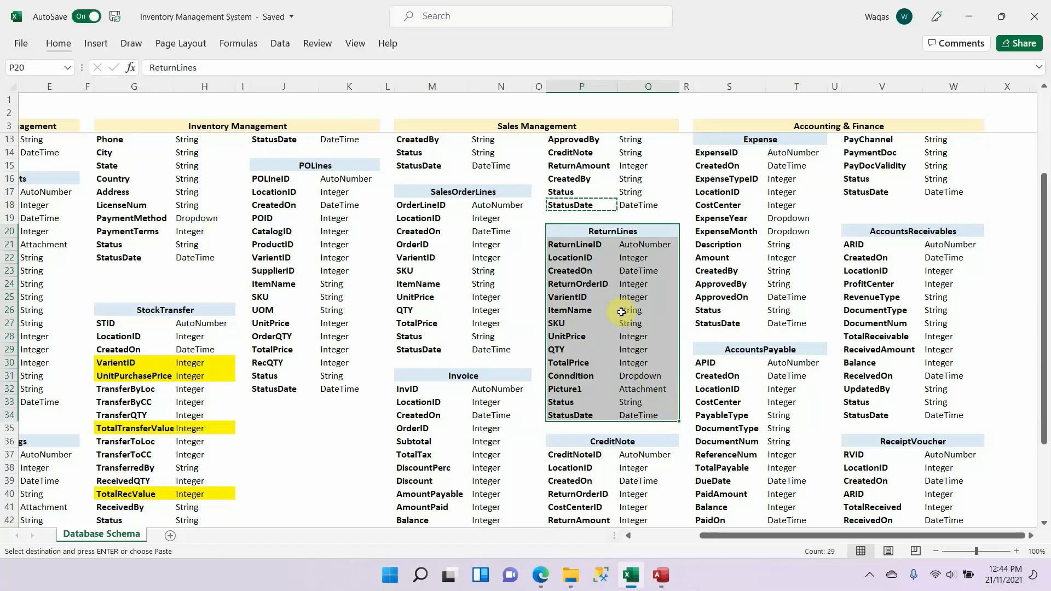
scroll(617, 302, "up", 3)
left_click(613, 155)
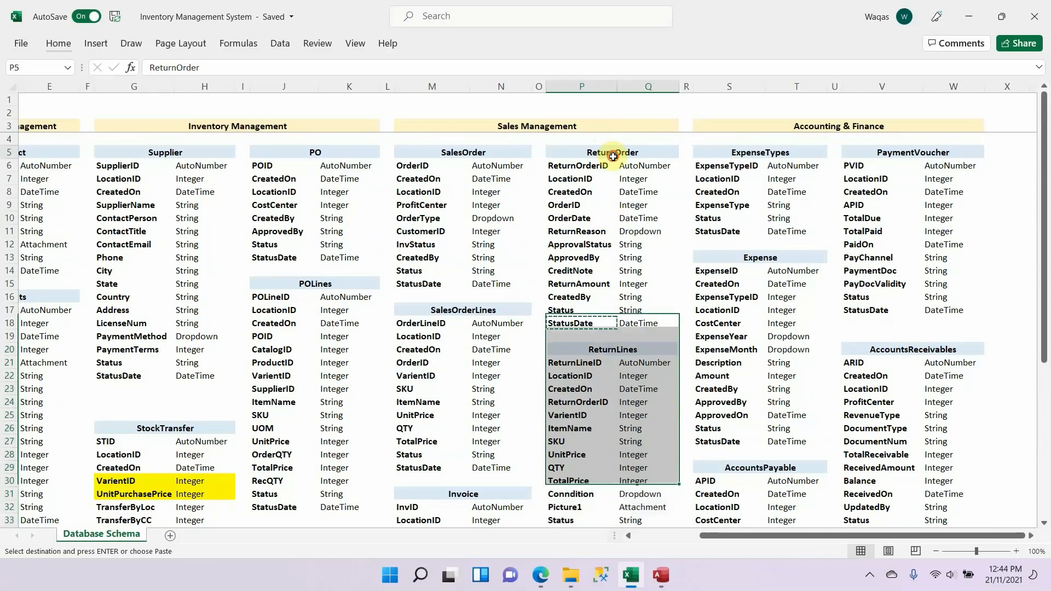
left_click_drag(613, 156, 617, 322)
scroll(616, 285, "down", 3)
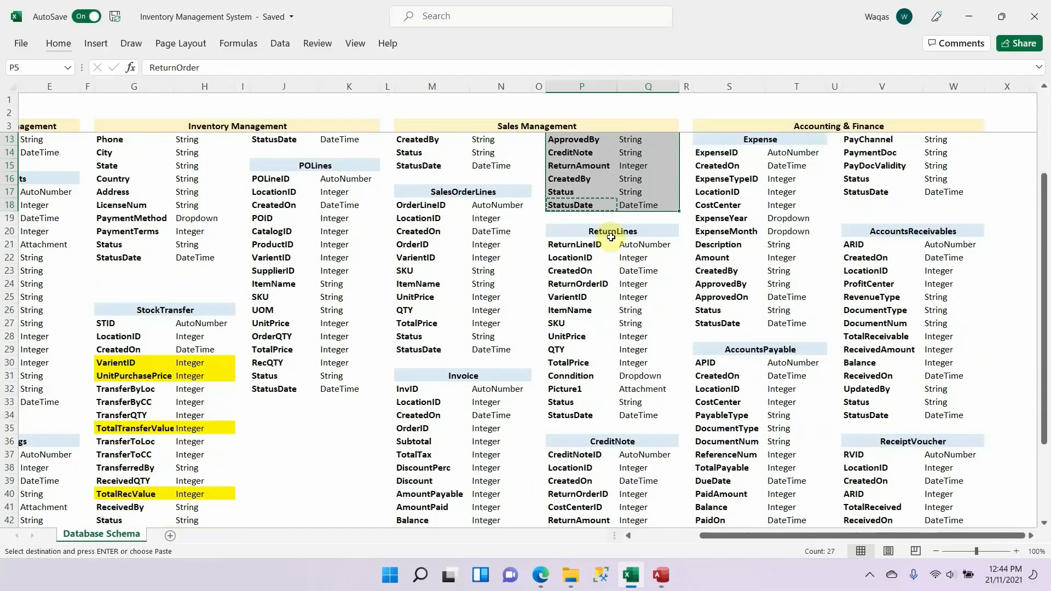
left_click_drag(610, 237, 625, 416)
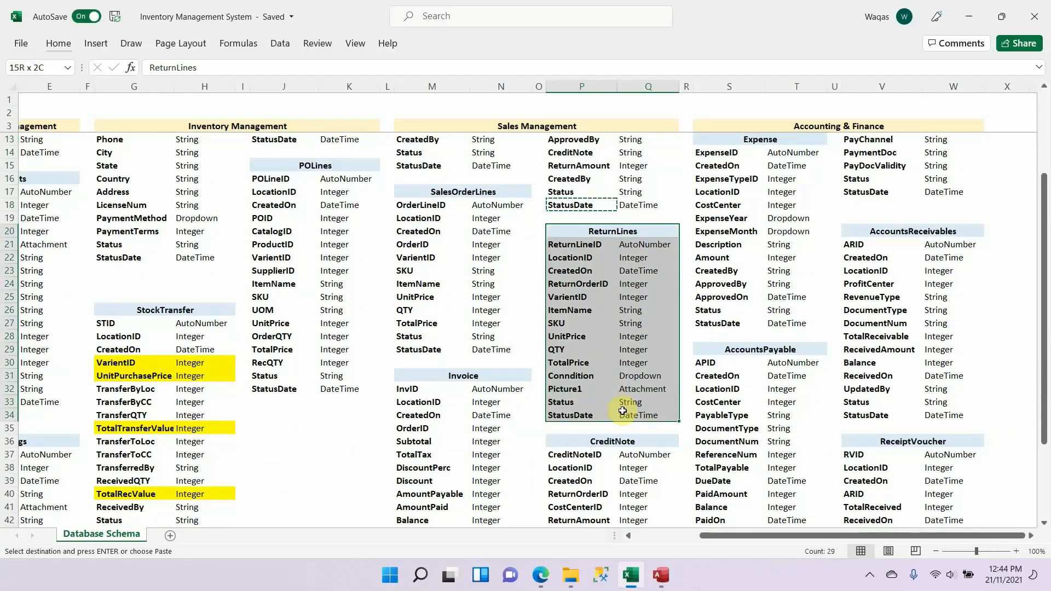
scroll(615, 391, "up", 2)
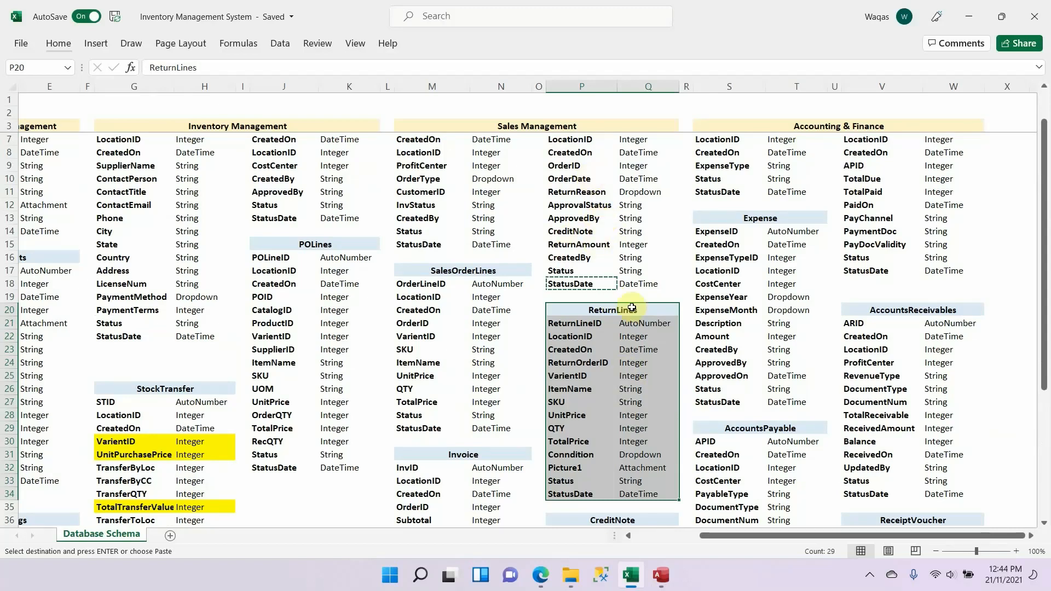
Step: Copy the ReturnLines table name from the Excel schema and create a new Access table saved under that name in Design view
left_click_drag(642, 310, 596, 310)
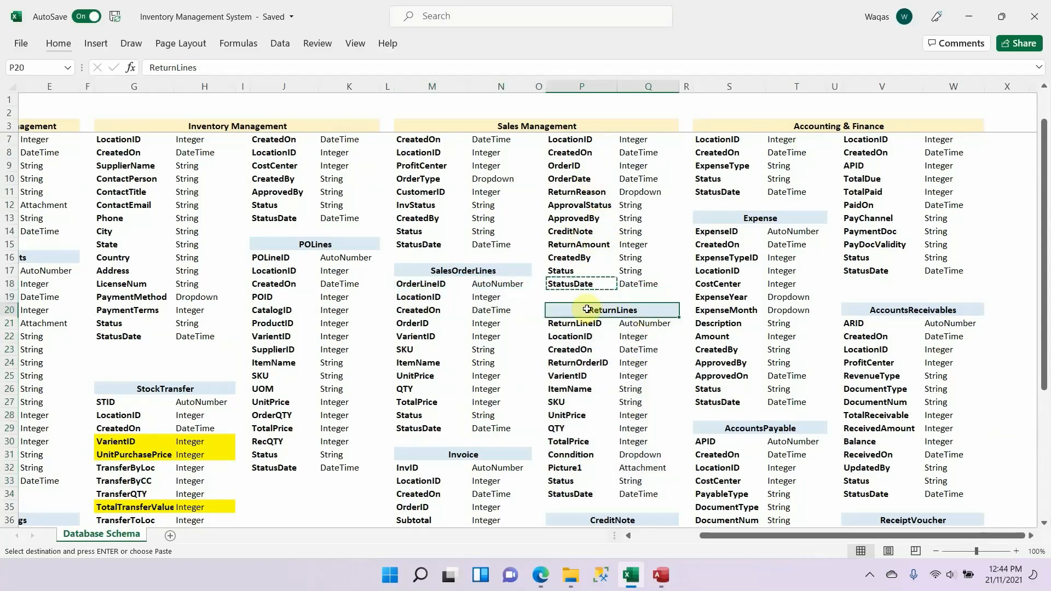
double_click(650, 311)
left_click_drag(460, 312, 365, 293)
key("ctrl+c")
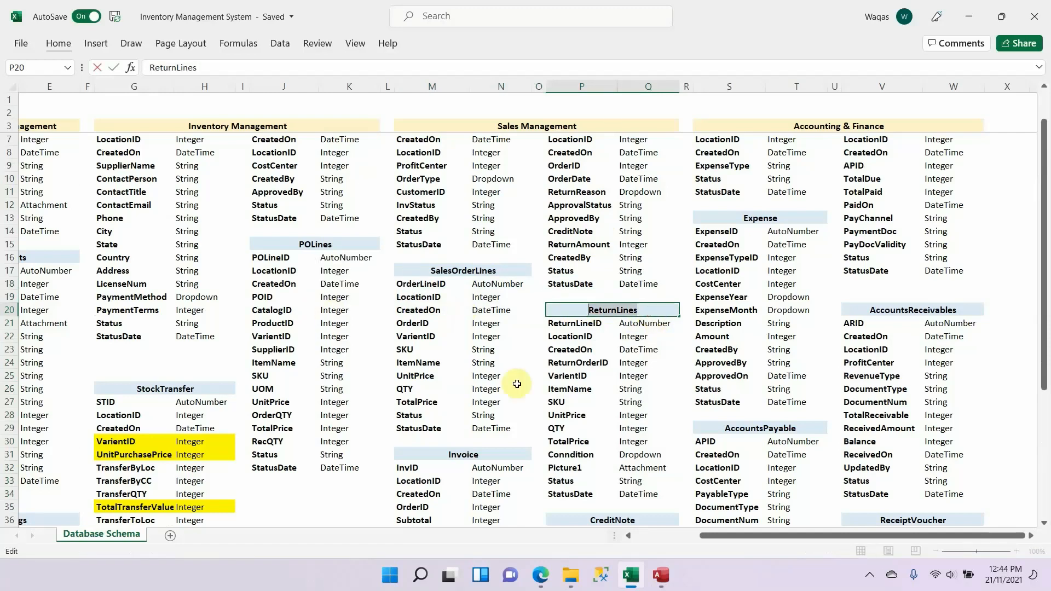
key("alt+Tab")
left_click(100, 35)
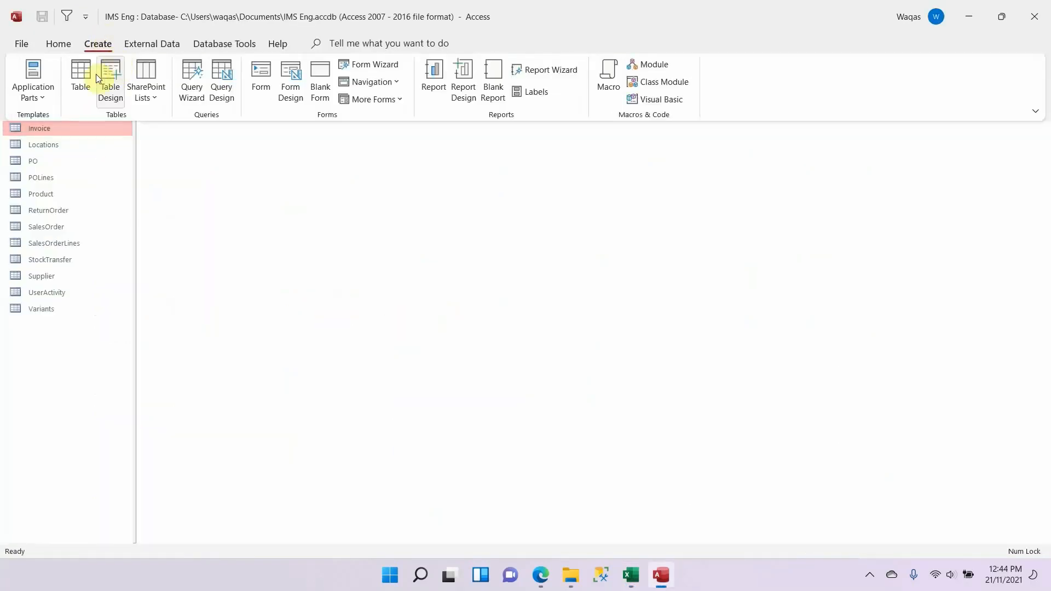
left_click(94, 76)
right_click(165, 62)
left_click(221, 135)
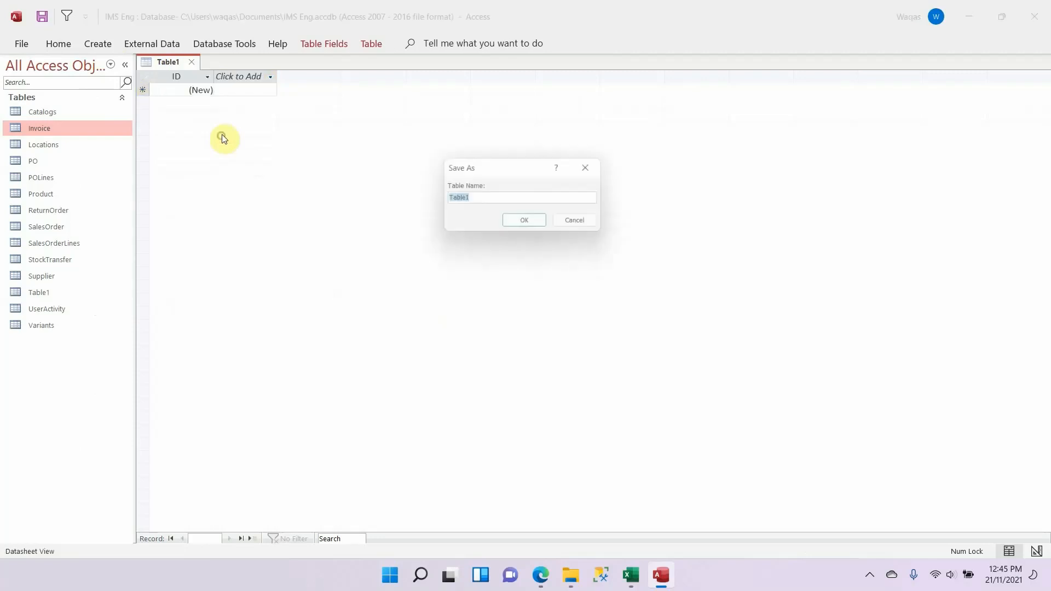
key("ctrl+v")
key("Return")
Step: Replace the default ID field name in the ReturnLines table with ReturnLineID copied from the Excel schema
key("alt+Tab")
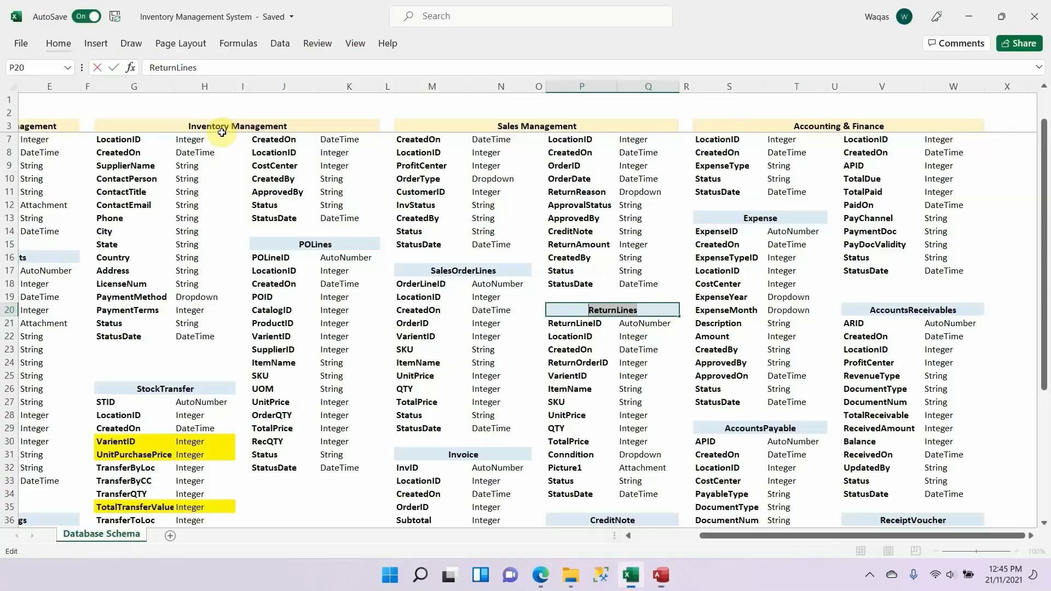
key("Escape")
key("Down")
key("ctrl+c")
key("alt+Tab")
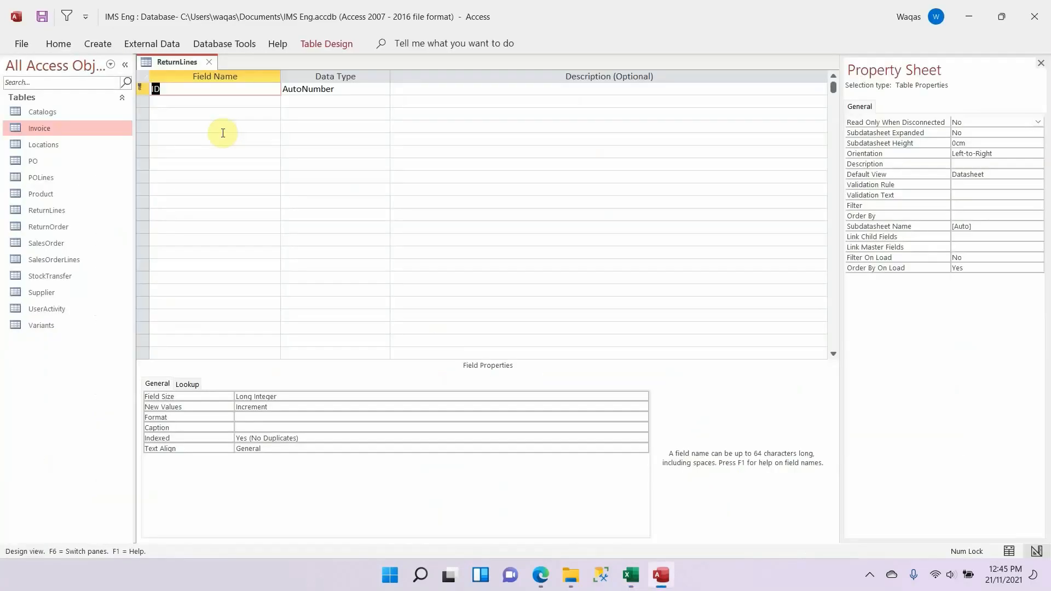
key("ctrl+v")
Step: Copy the LocationID field name from the Excel schema into the next row of the ReturnLines table as Number
key("alt+Tab")
key("Down")
key("ctrl+c")
key("alt+Tab")
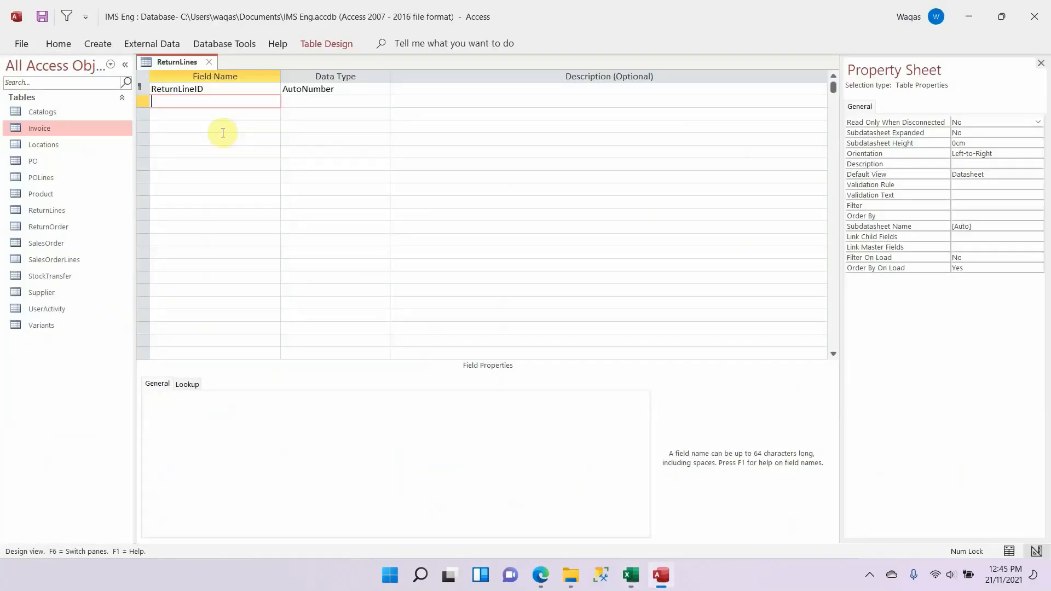
key("ctrl+v")
key("Tab")
type("Number")
key("Tab")
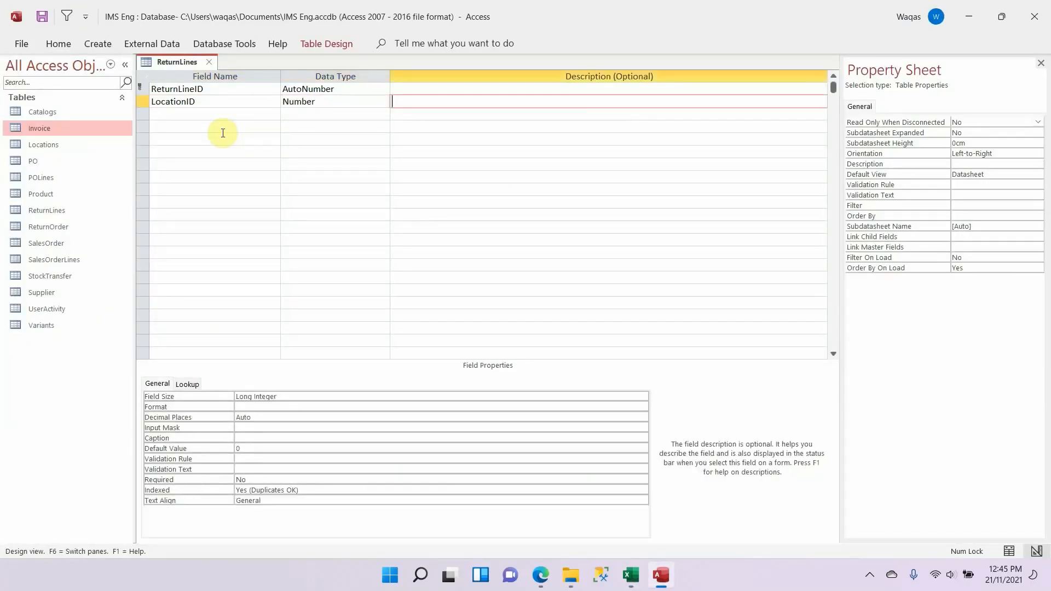
Step: Clear the LocationID field's default value
key("shift+Tab")
left_click(262, 445)
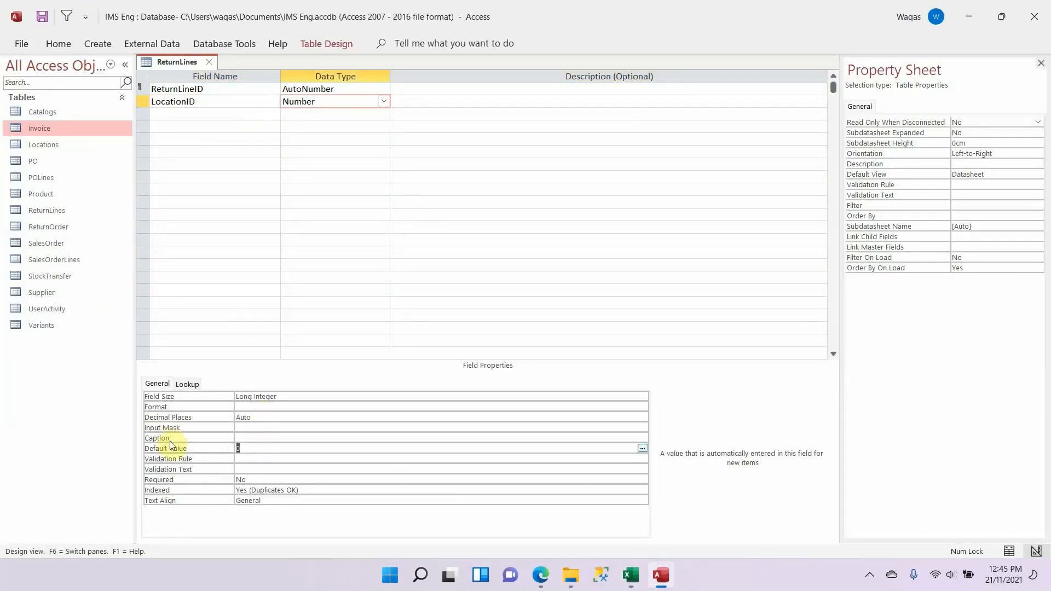
key("Tab")
Step: Add the CreatedOn field name from the Excel schema in the next row of the ReturnLines table as Date/Time
key("alt+Tab")
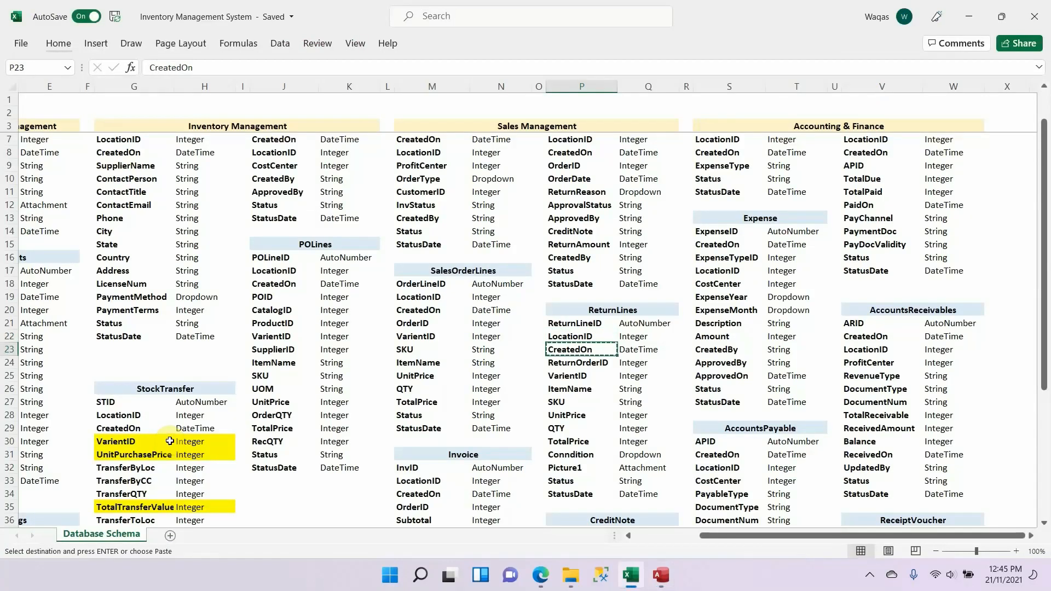
key("alt+Tab")
left_click(194, 114)
type("CreatedOn")
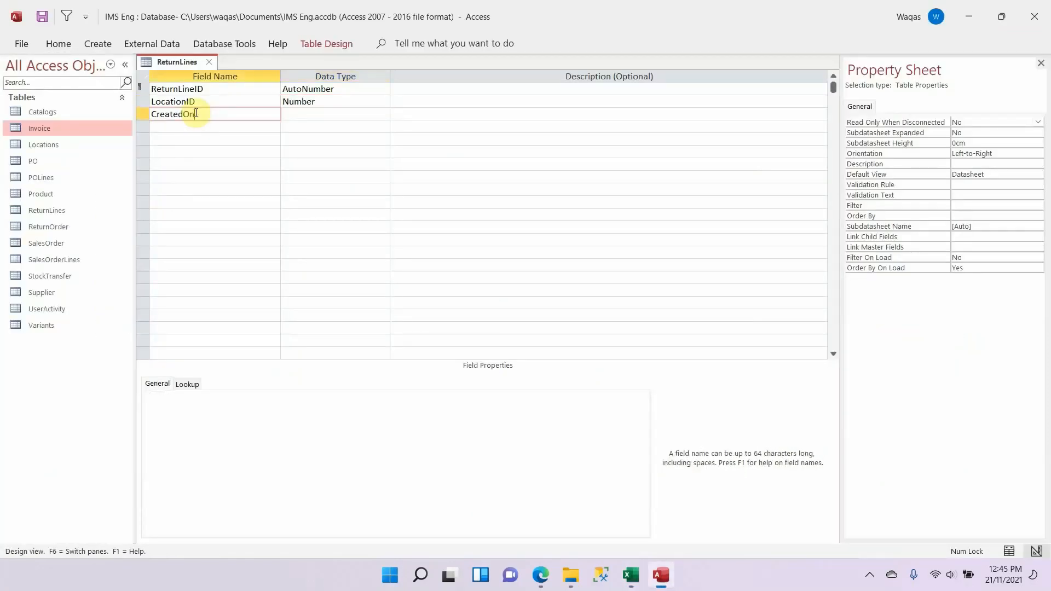
key("Tab")
type("d")
key("Tab")
key("shift+Tab")
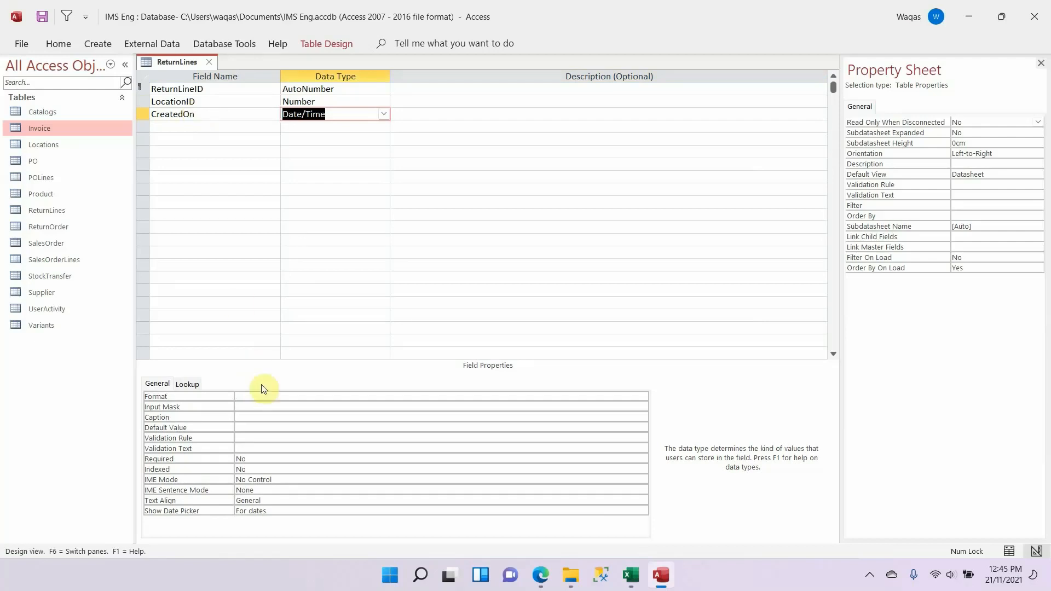
Step: Set the CreatedOn field's format to Short Date
left_click(271, 396)
type("Short Date")
key("Tab")
key("Tab")
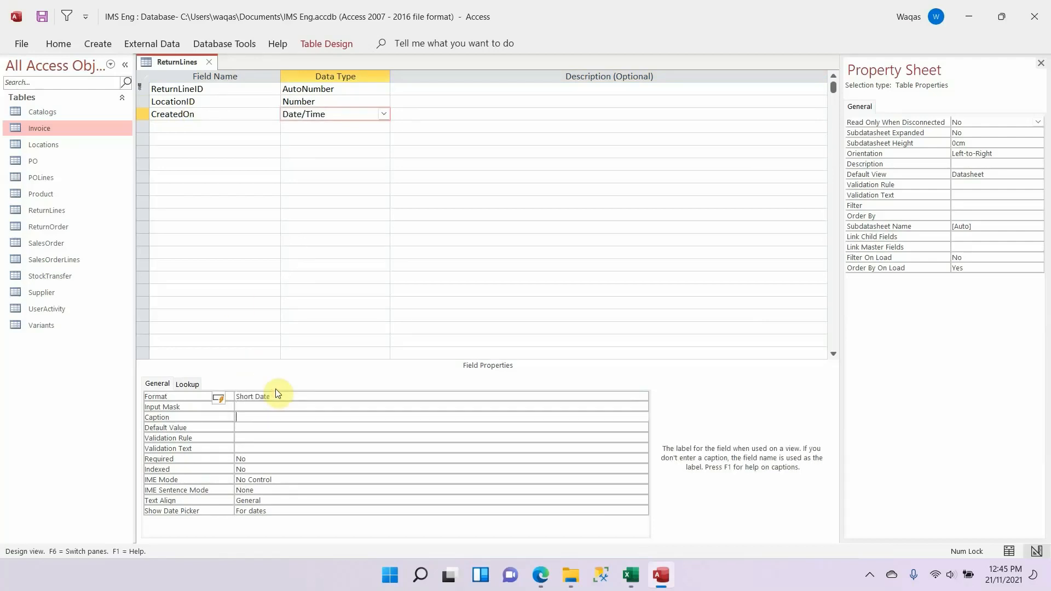
Step: Copy the ReturnOrderID field name from the Excel schema into the next row of the ReturnLines table as Number
key("alt+Tab")
key("Down")
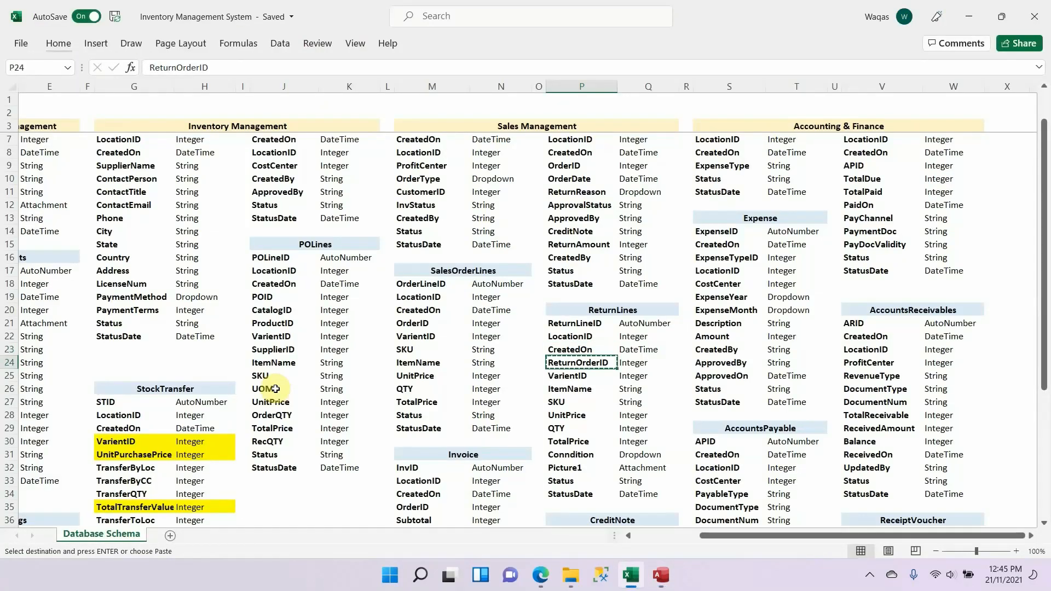
key("alt+Tab")
left_click(202, 127)
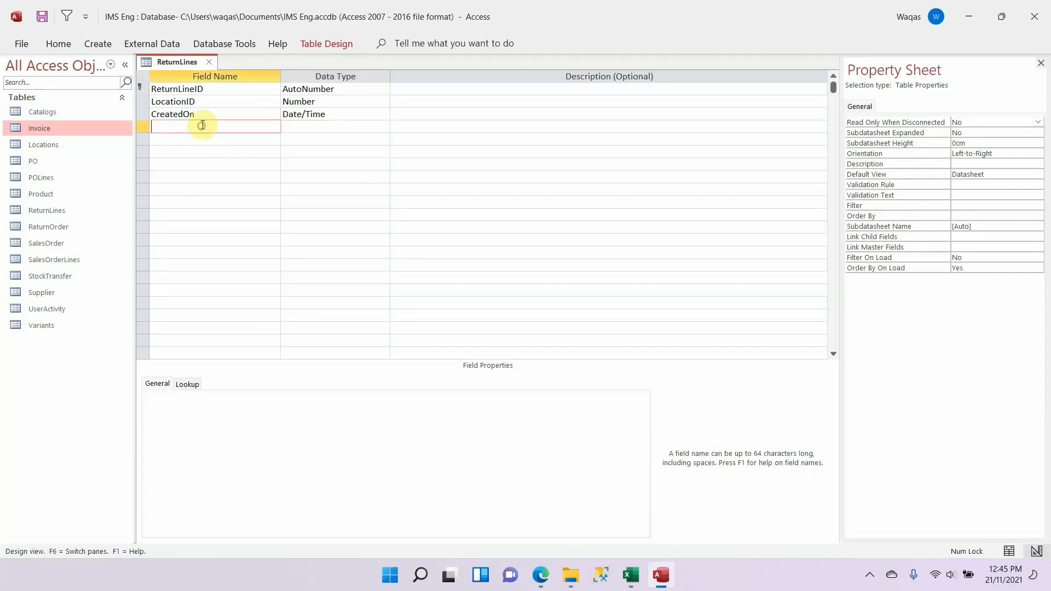
key("ctrl+v")
key("Tab")
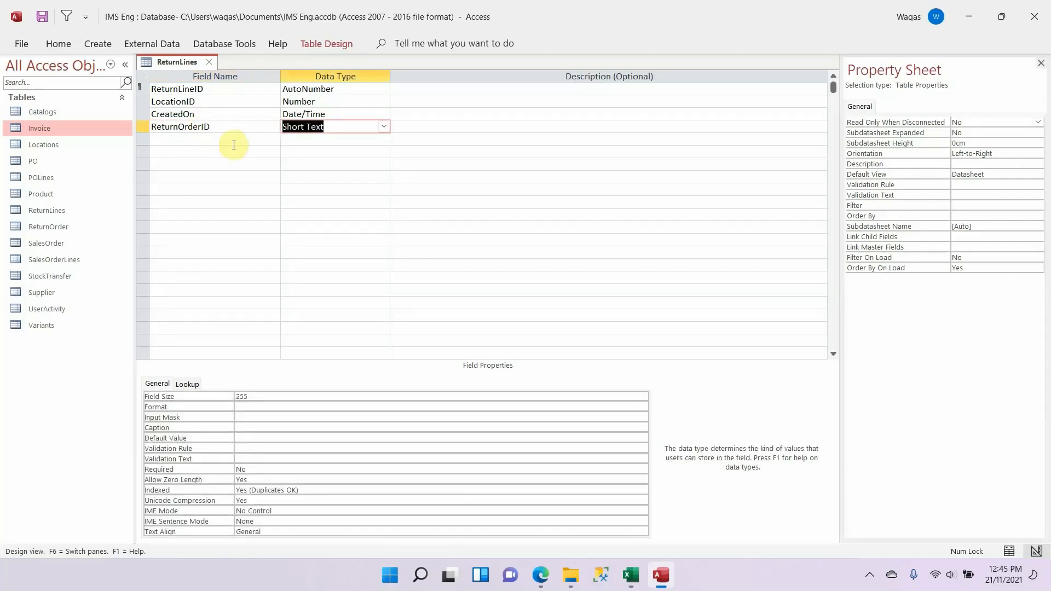
type("number")
key("Tab")
key("shift+Tab")
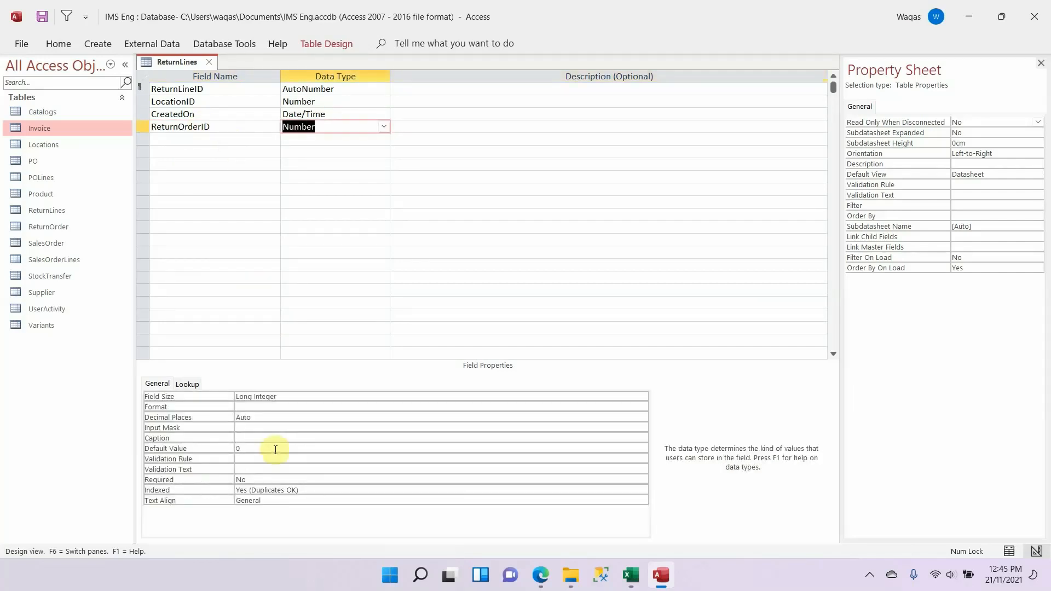
Step: Clear the ReturnOrderID field's default value
left_click_drag(275, 449, 179, 436)
key("BackSpace")
key("Tab")
Step: Copy the VarientID field name from the Excel schema into the next row of the ReturnLines table as Number
key("alt+Tab")
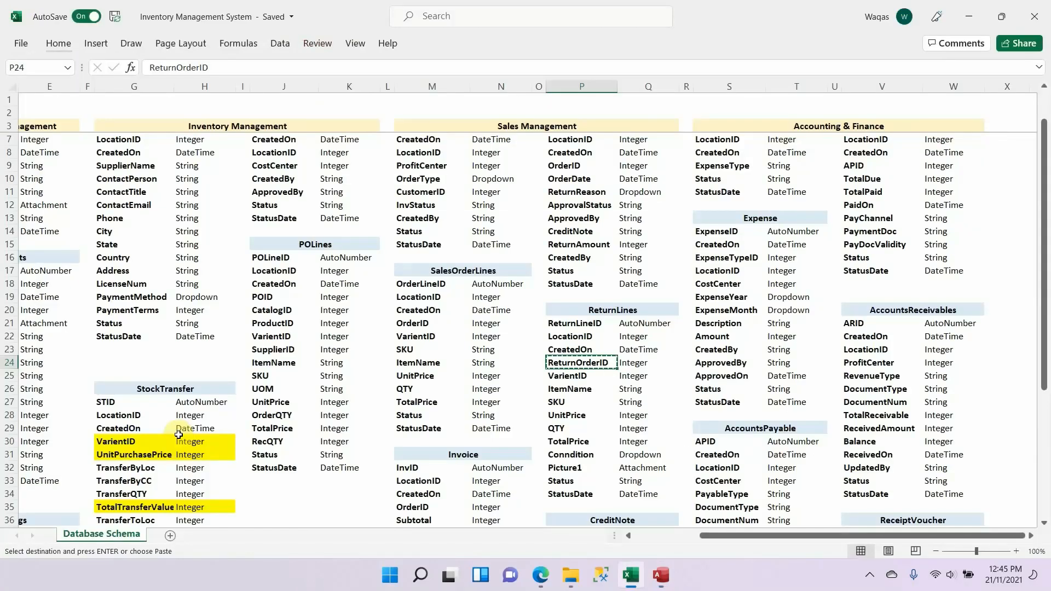
key("alt+Tab")
left_click(199, 134)
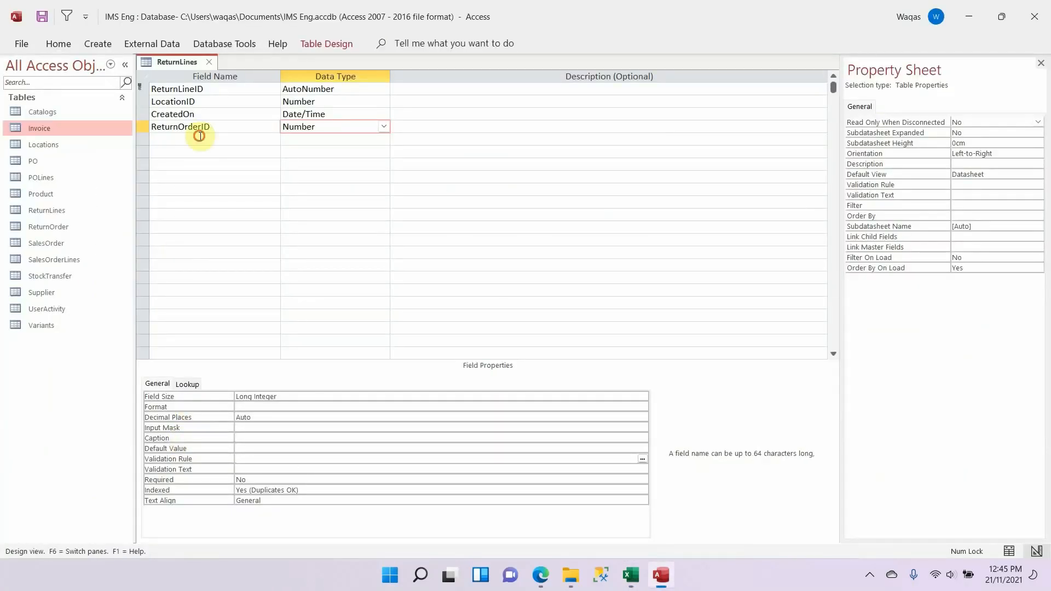
left_click(199, 139)
key("ctrl+v")
key("Tab")
type("n")
key("Tab")
key("shift+Tab")
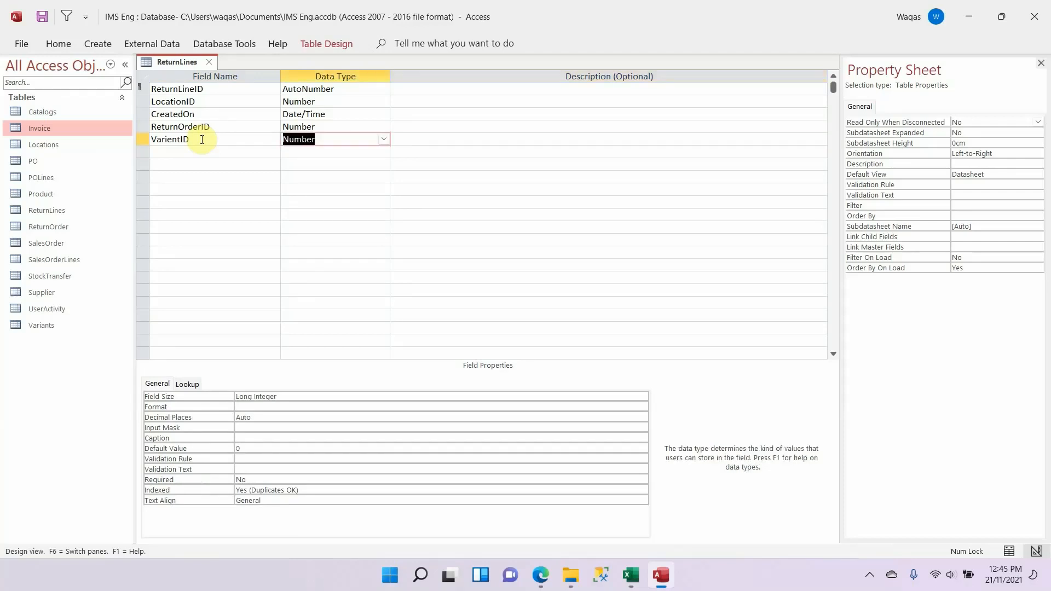
Step: Clear the VarientID field's default value
left_click_drag(247, 447, 181, 438)
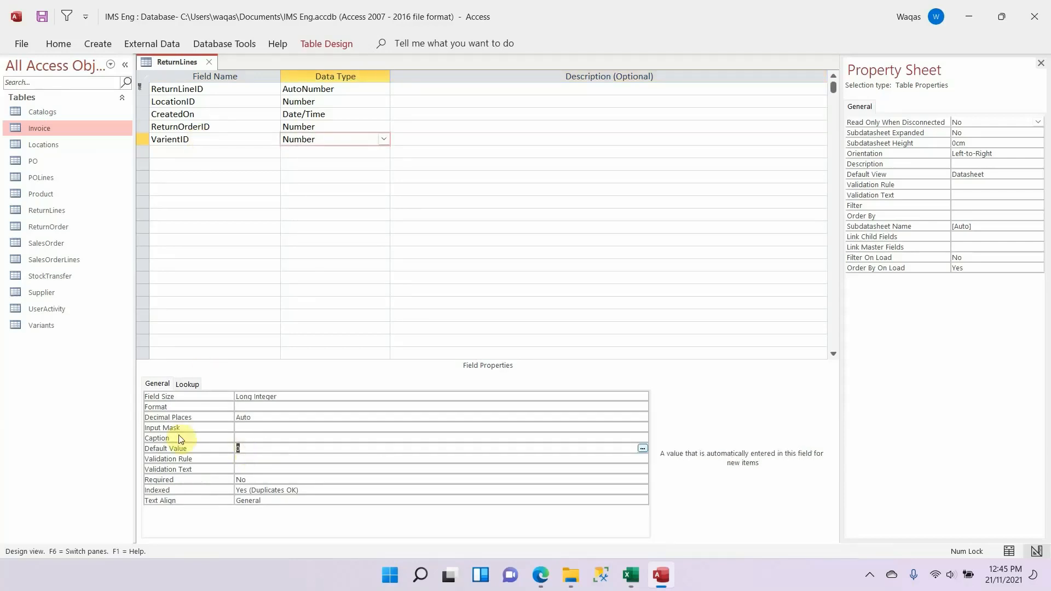
key("Delete")
key("Tab")
Step: Copy the ItemName field name from the Excel schema into the next row of the ReturnLines table as Short Text
key("alt+Tab")
key("alt+Tab")
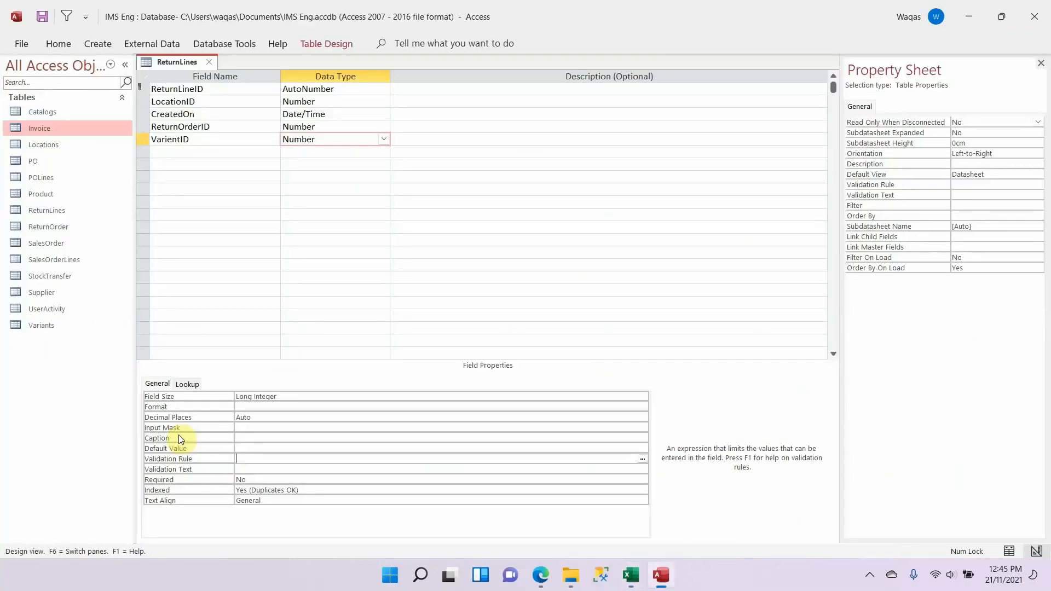
left_click(198, 152)
key("ctrl+v")
key("Tab")
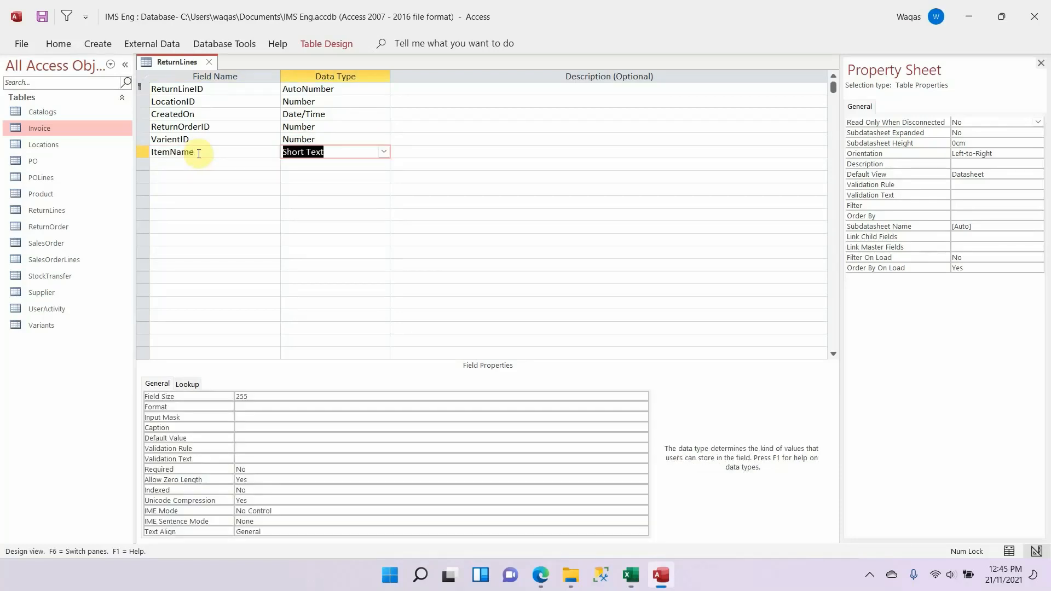
key("Tab")
key("Tab")
Step: Copy the SKU field name from the Excel schema into the next row as Short Text and set its field size to 30
key("alt+Tab")
key("Down")
key("alt+Tab")
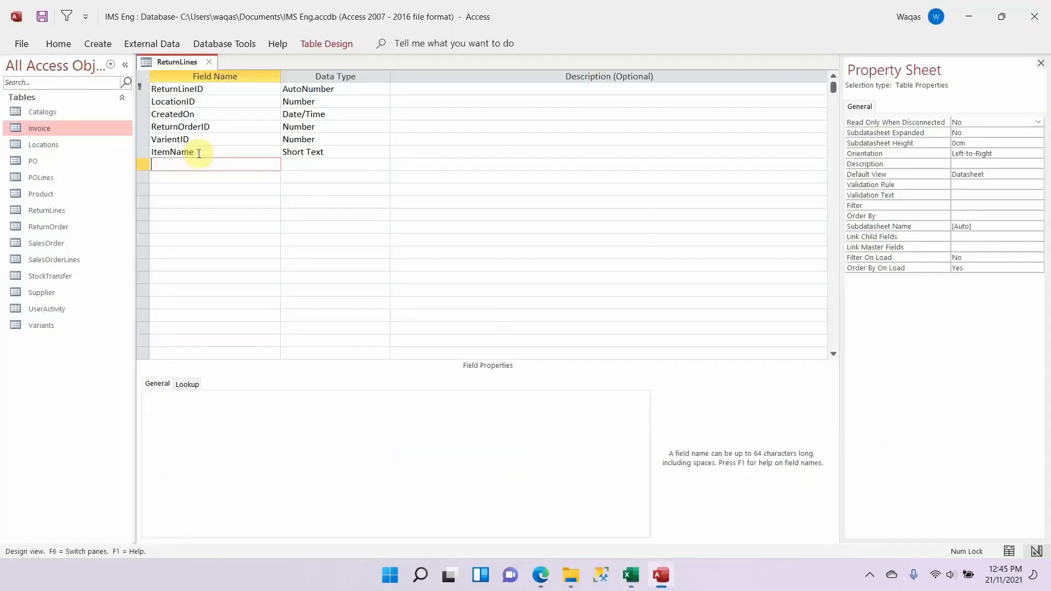
key("ctrl+v")
key("Tab")
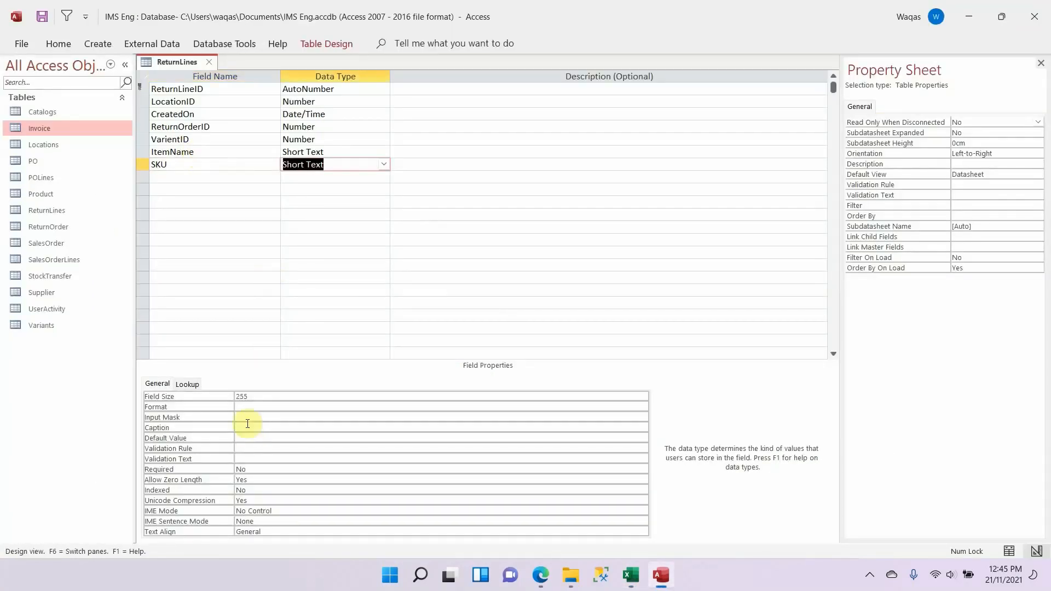
left_click(263, 398)
type("30")
key("Return")
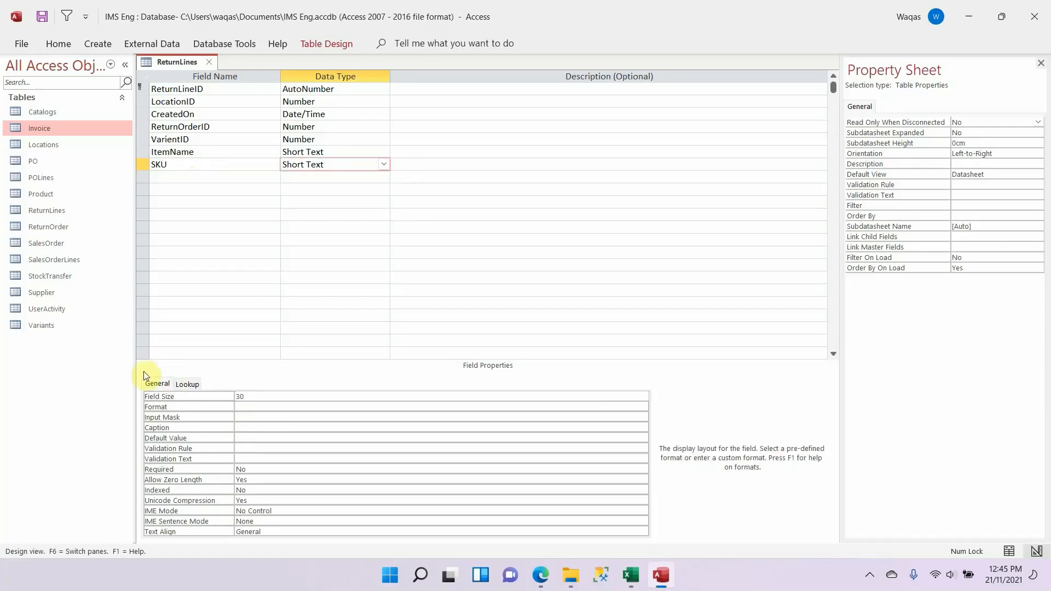
Step: Copy the UnitPrice field name from the Excel schema into the next row of the ReturnLines table as Number
left_click(188, 177)
key("alt+Tab")
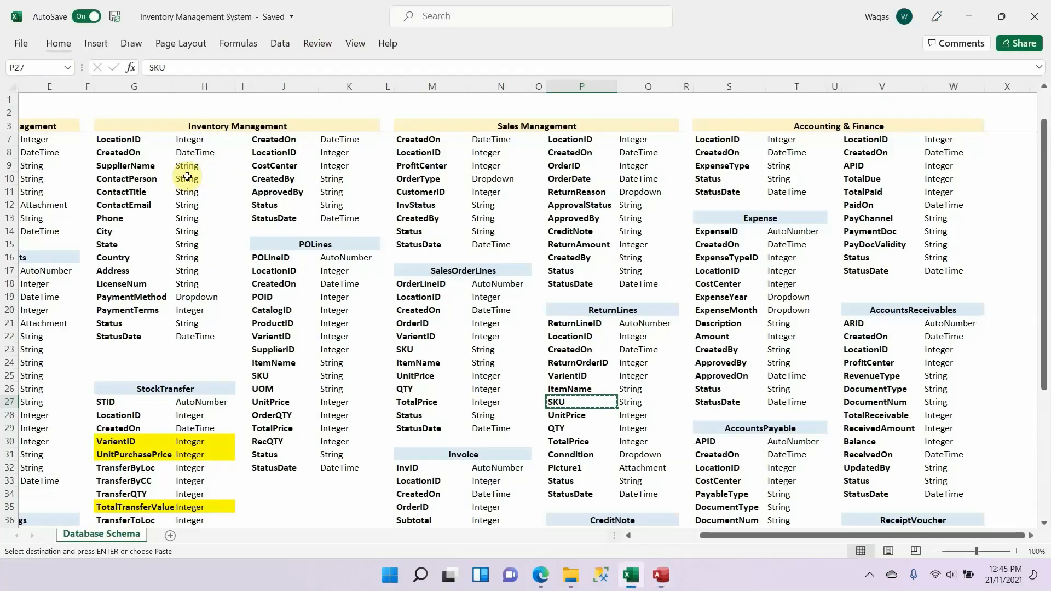
key("Down")
key("ctrl+c")
key("alt+Tab")
key("ctrl+v")
key("Tab")
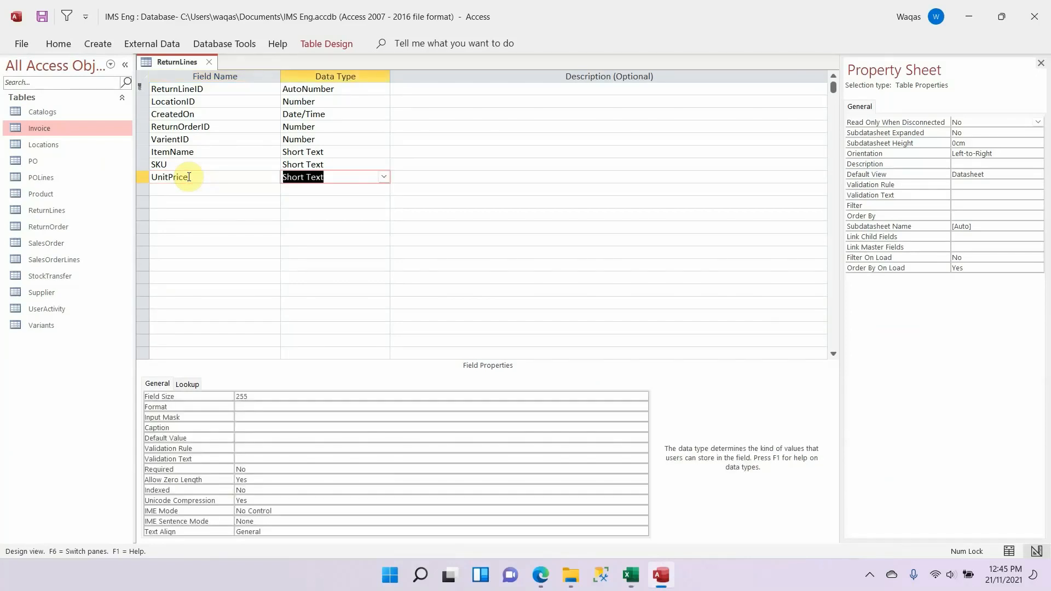
type("n")
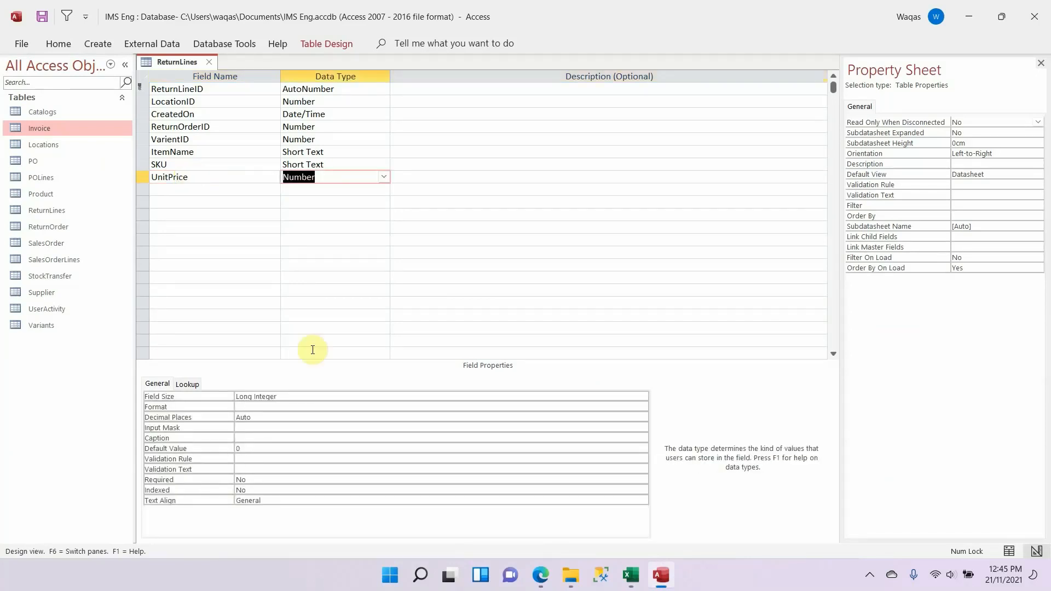
Step: Set the UnitPrice field to Double size, Standard format and 1 decimal place, and clear its default value
left_click(333, 398)
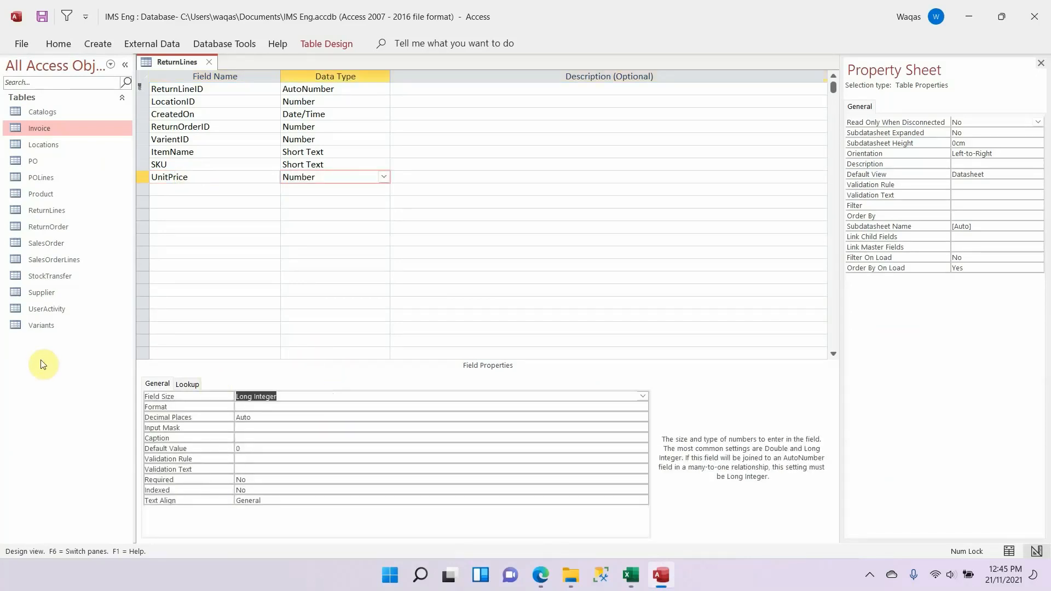
type("double")
key("Tab")
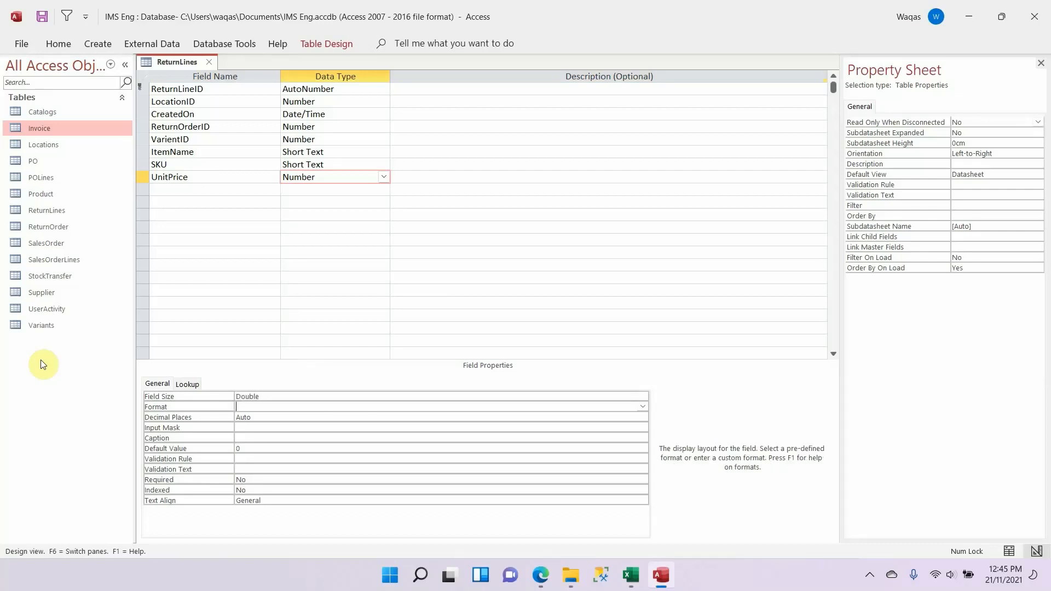
type("s")
key("Tab")
type("1")
key("Tab")
key("Tab")
key("Tab")
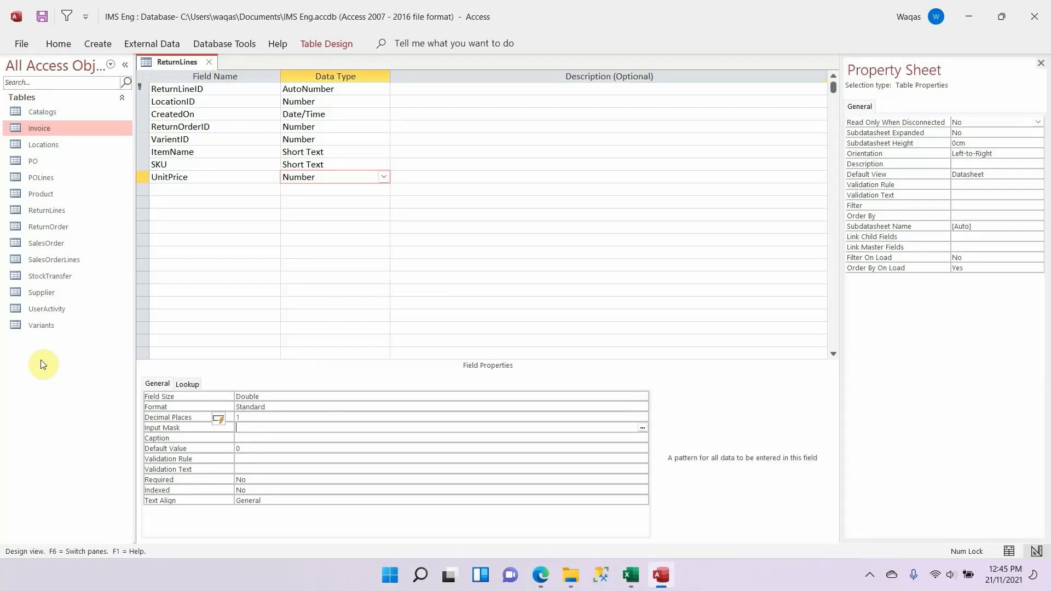
key("BackSpace")
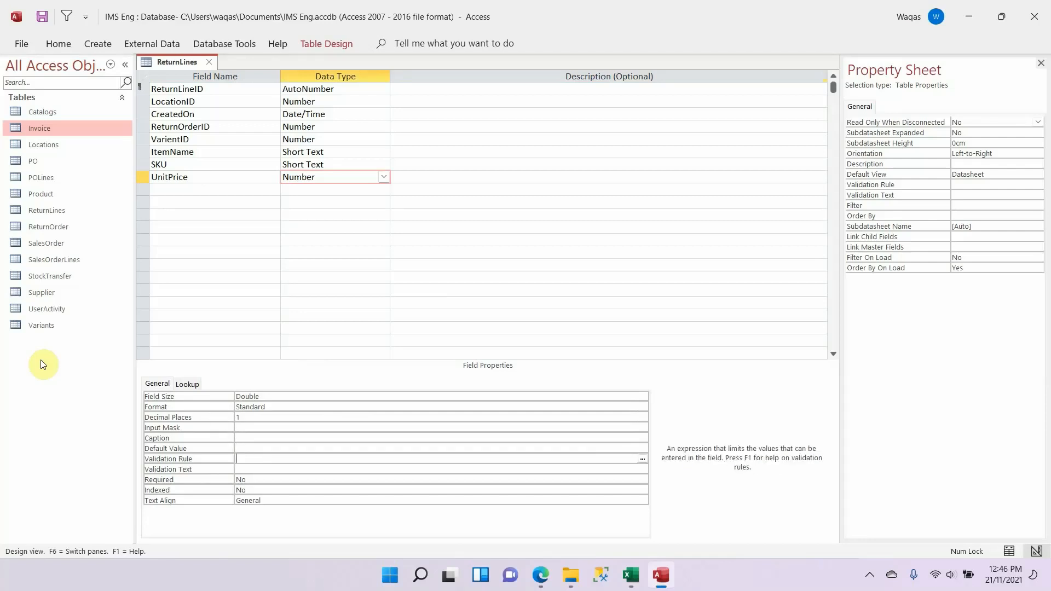
Step: Check the next field names in the Excel schema, duplicate the UnitPrice field into the next row and rename the copy QTY
key("alt+Tab")
left_click(579, 430)
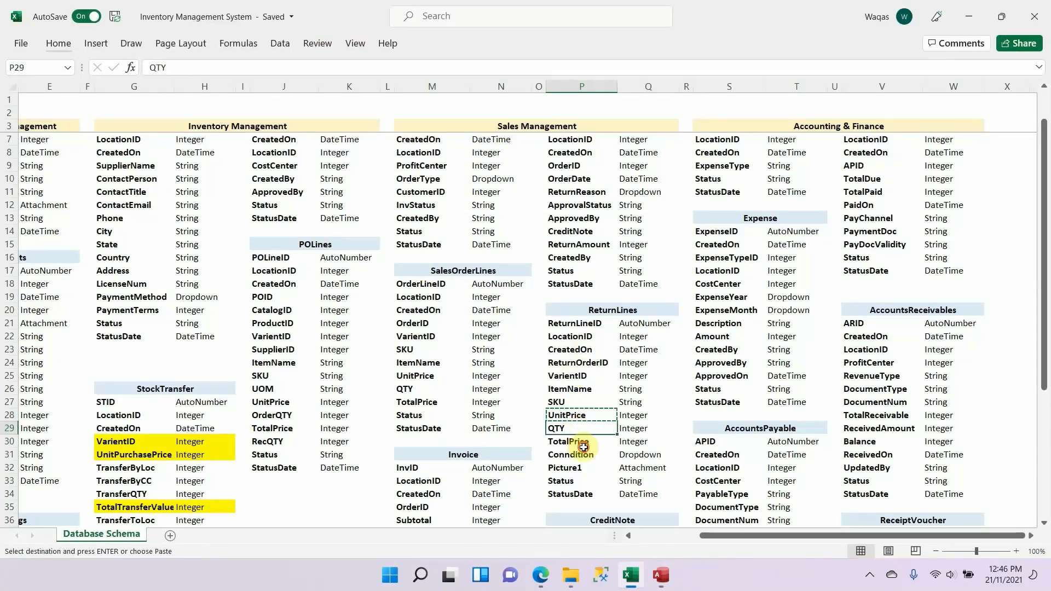
left_click(583, 442)
key("alt+Tab")
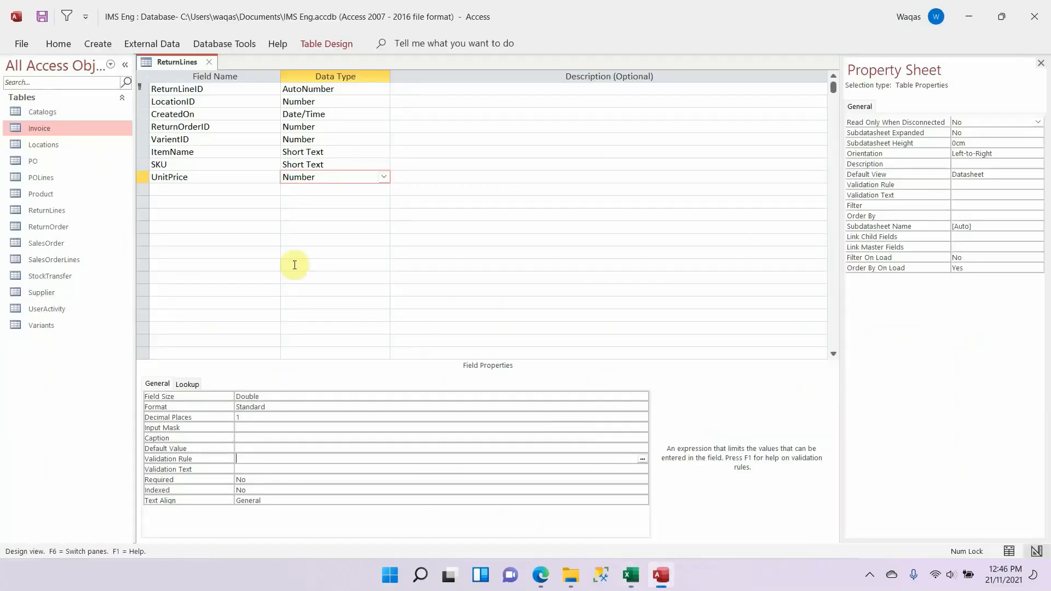
left_click(145, 187)
key("ctrl+v")
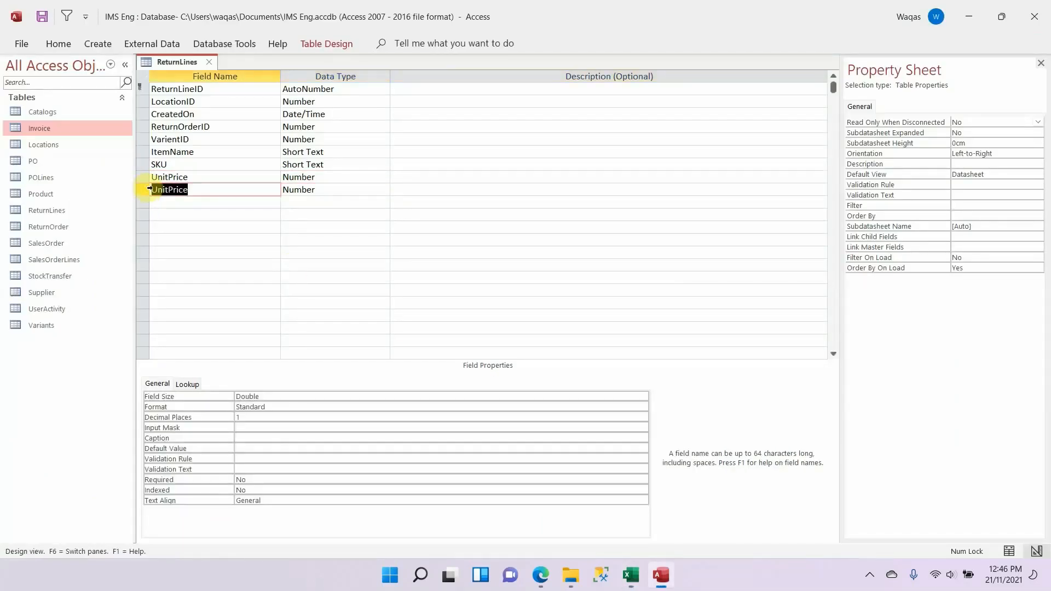
type("QTY")
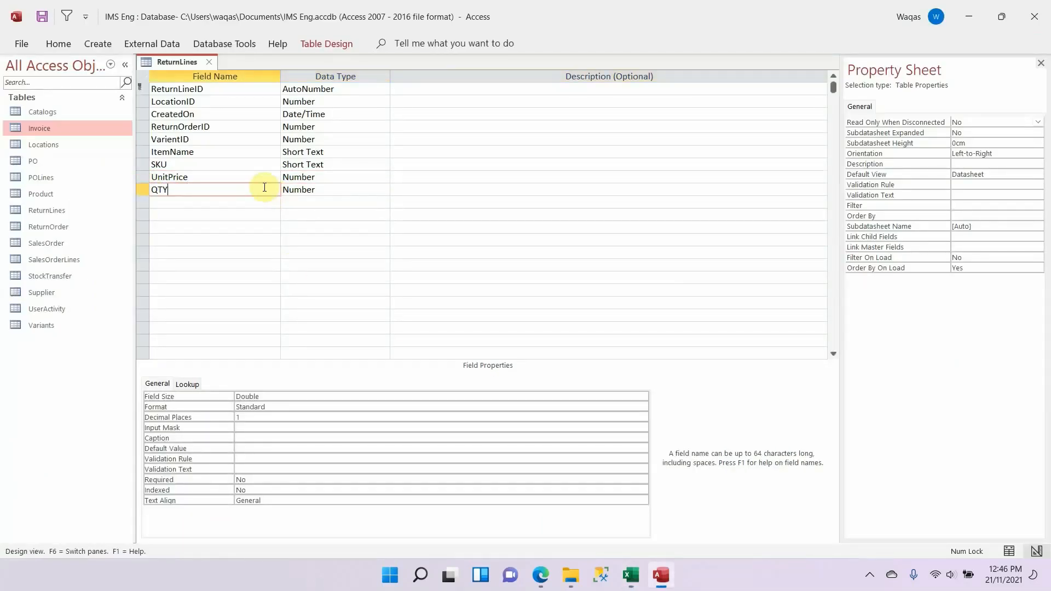
Step: Duplicate the UnitPrice field again below QTY and rename the copy TotalPrice, as in the Excel schema
key("Down")
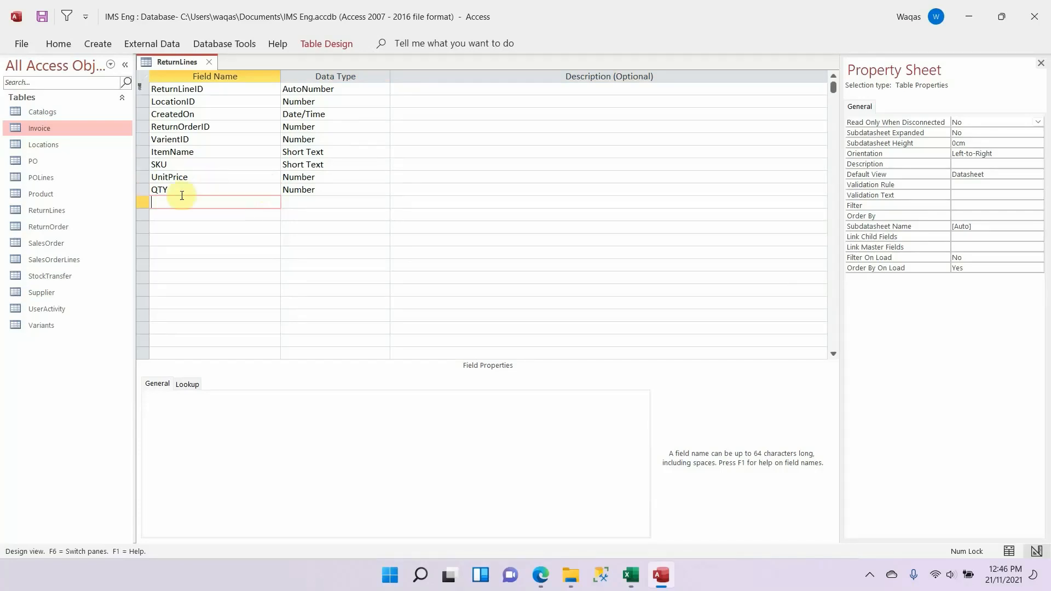
key("ctrl+v")
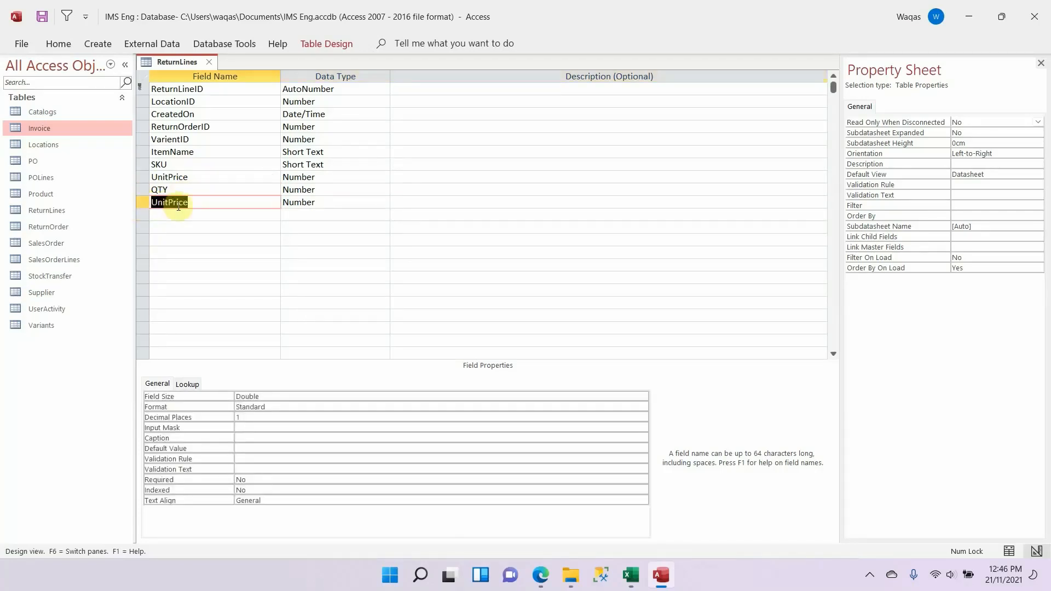
key("alt+Tab")
key("alt+Tab")
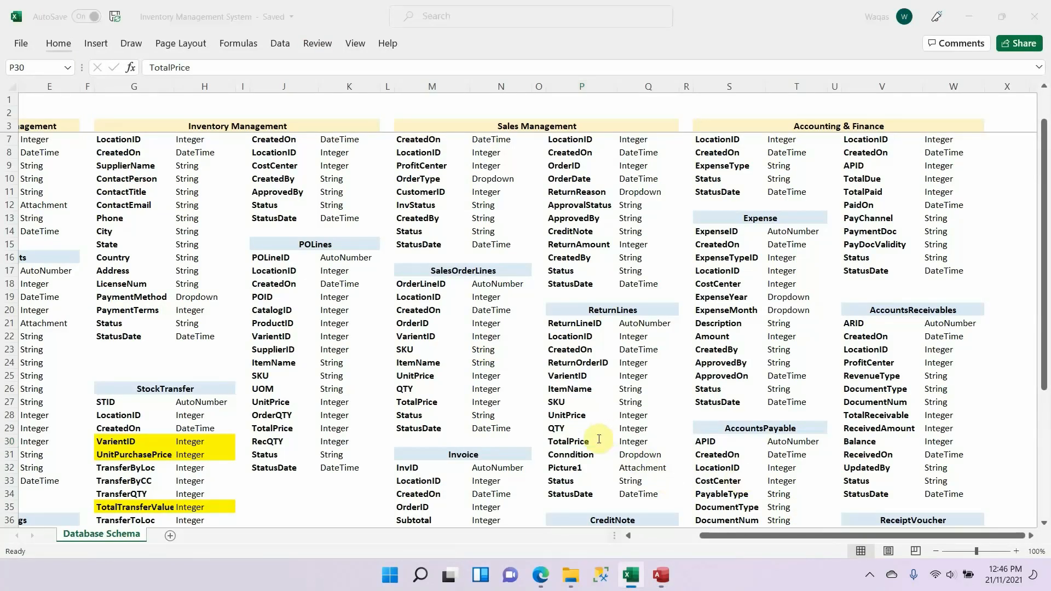
type("Total")
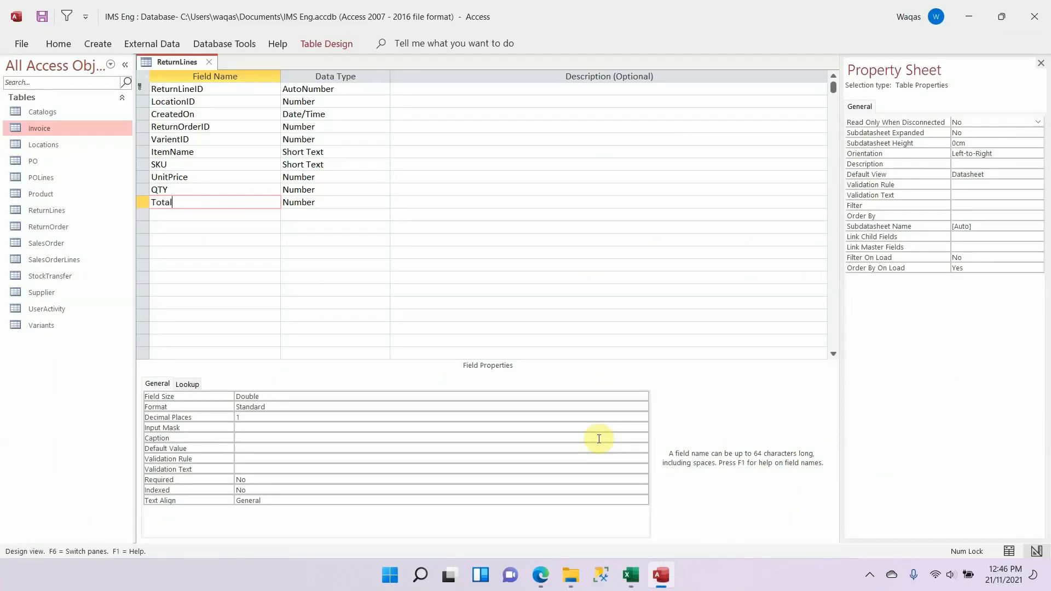
type("Pricv")
key("Tab")
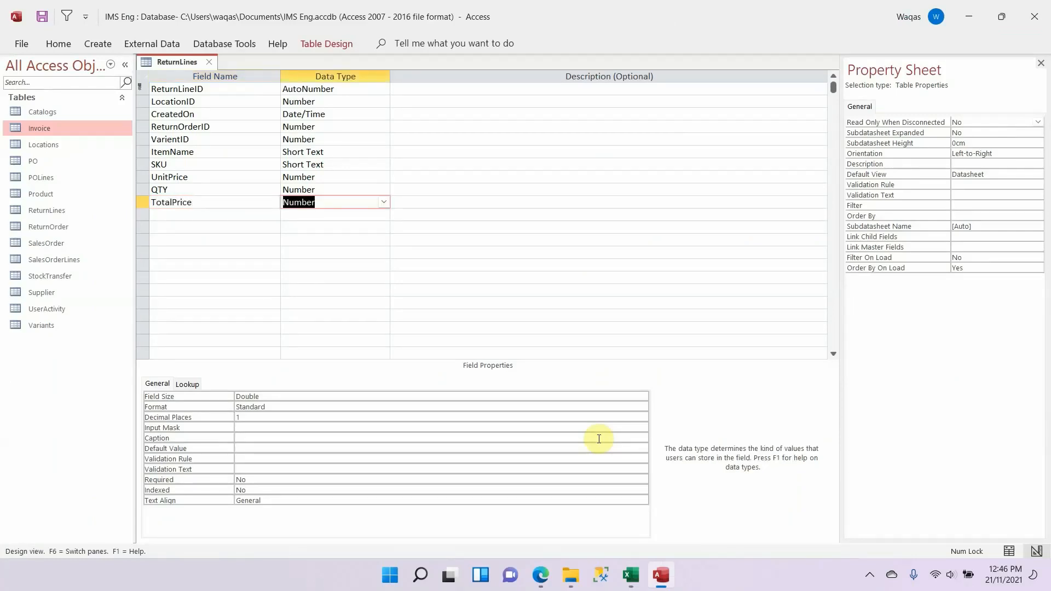
Step: Change the TotalPrice data type to Calculated with the expression [UnitPrice]*qty
type("calculated")
key("Return")
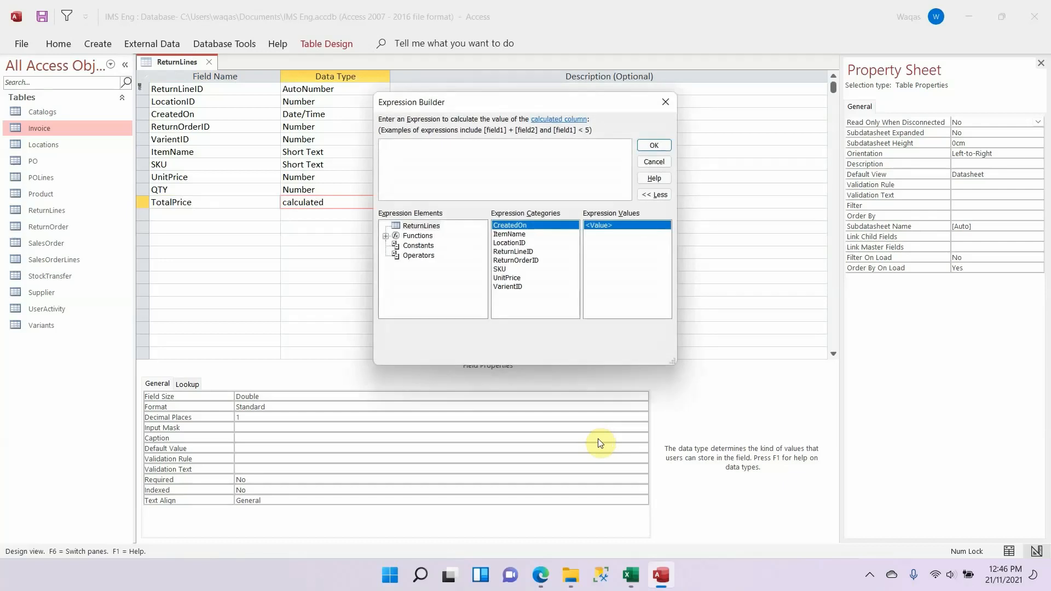
type("[UnitPrice]")
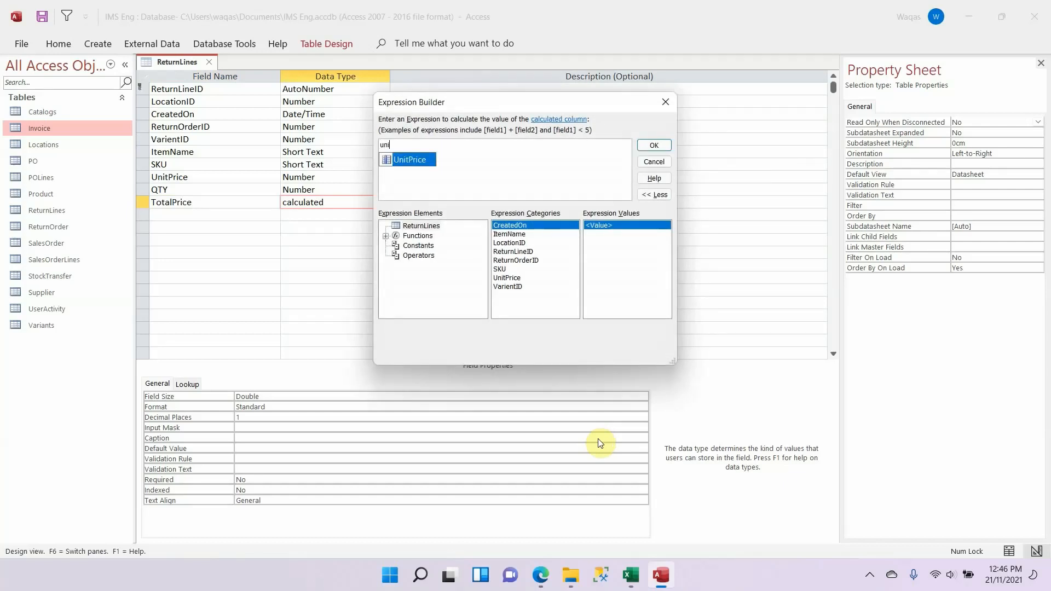
type("*")
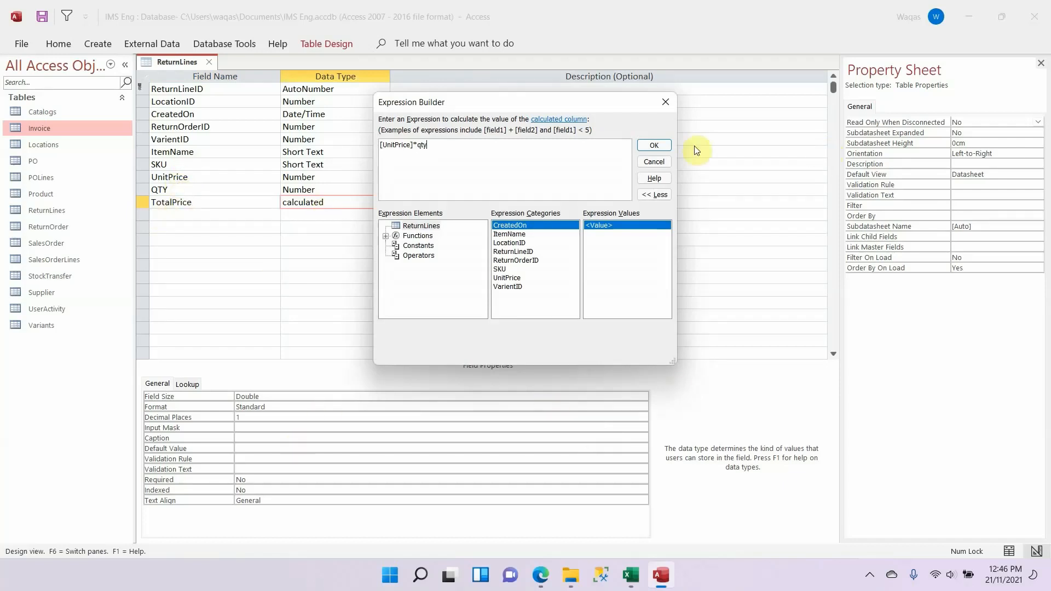
left_click(657, 145)
Step: Set the calculated TotalPrice field's format to Standard with 1 decimal place
left_click(208, 215)
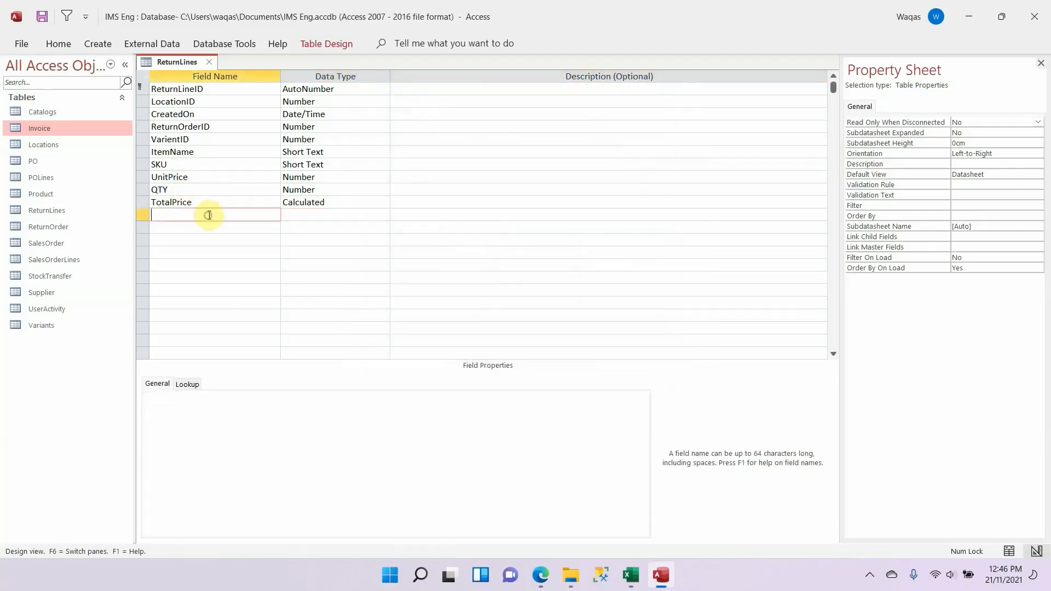
left_click(291, 202)
left_click(300, 408)
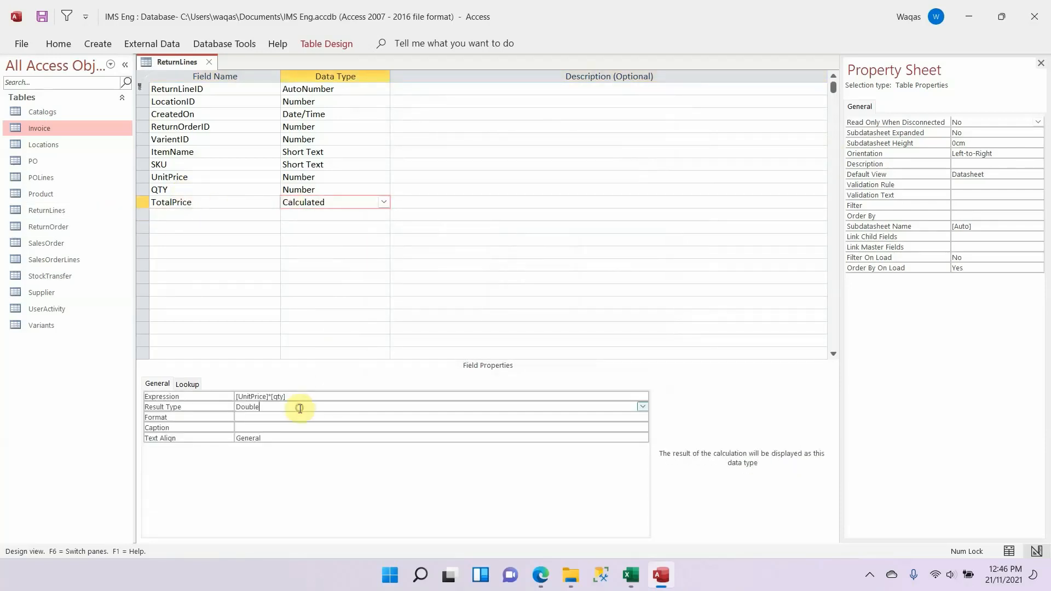
key("Tab")
type("Standard")
key("Tab")
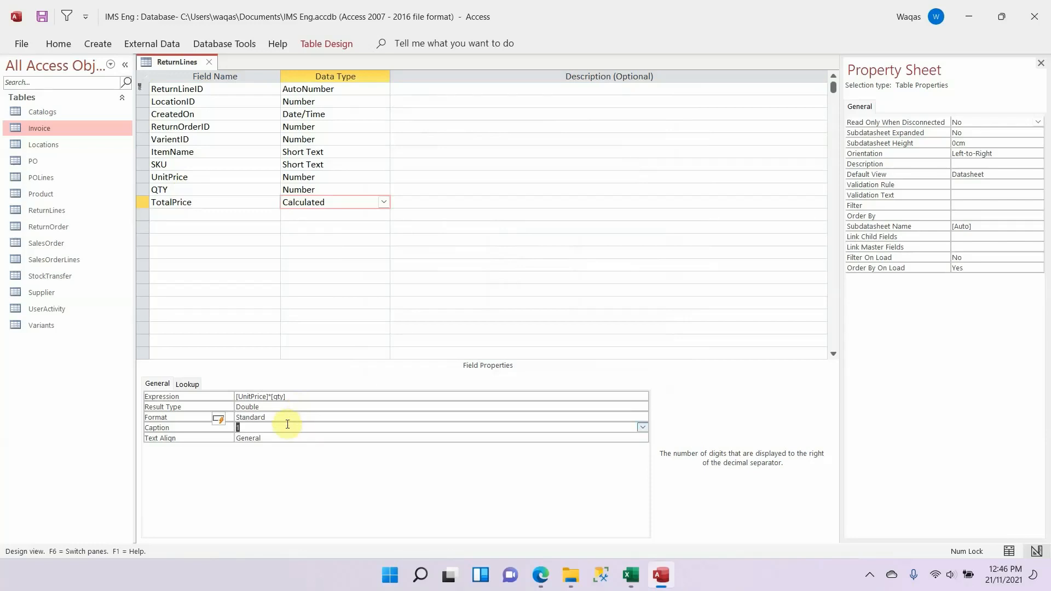
key("BackSpace")
key("Return")
key("Return")
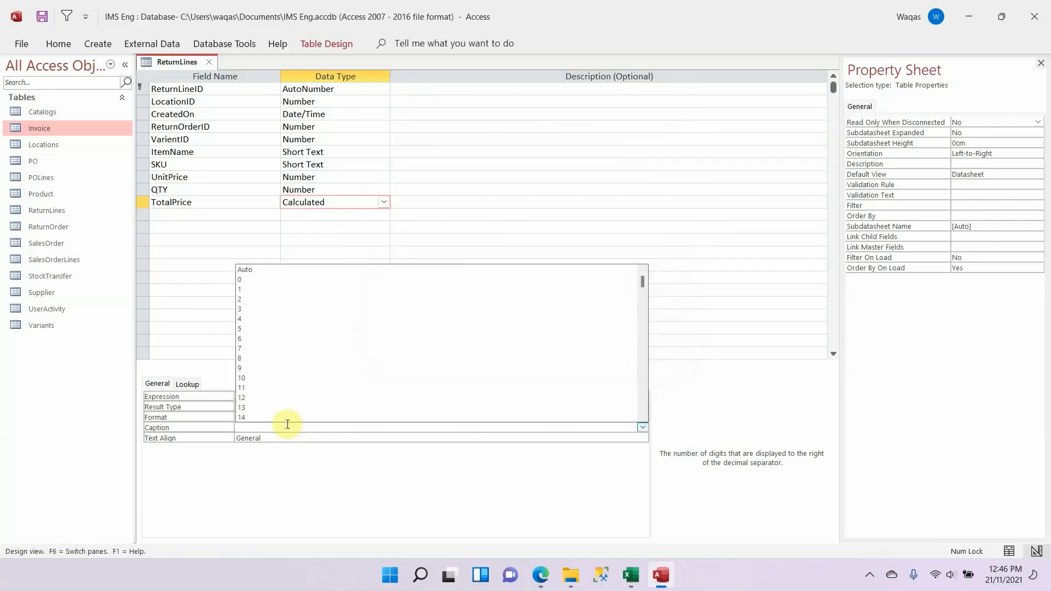
key("Down")
key("Down")
key("Down")
key("Return")
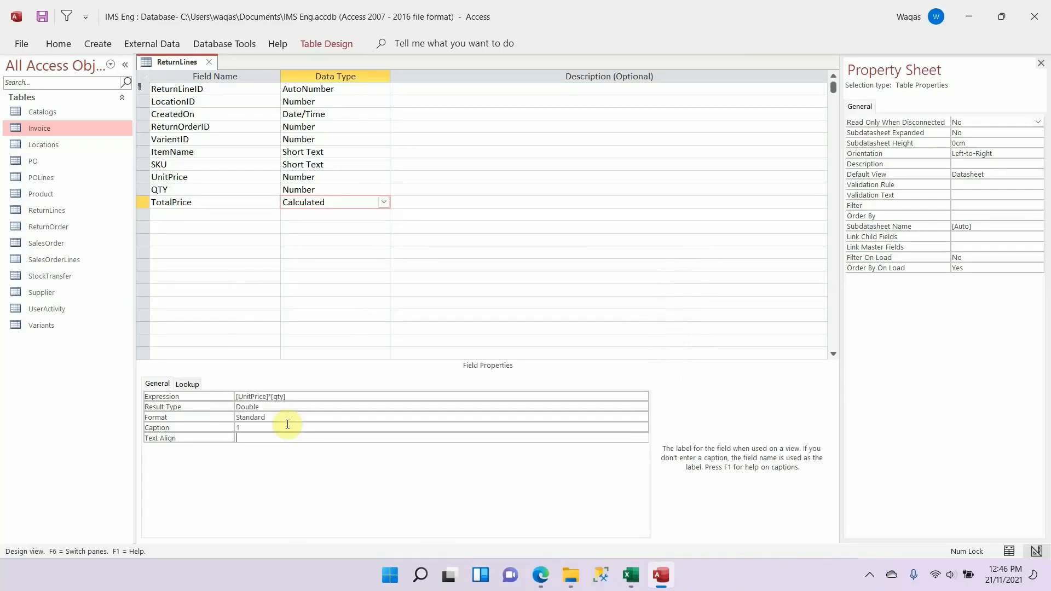
Step: Copy the Conndition field name from the Excel schema into the next row of the ReturnLines table
left_click(235, 215)
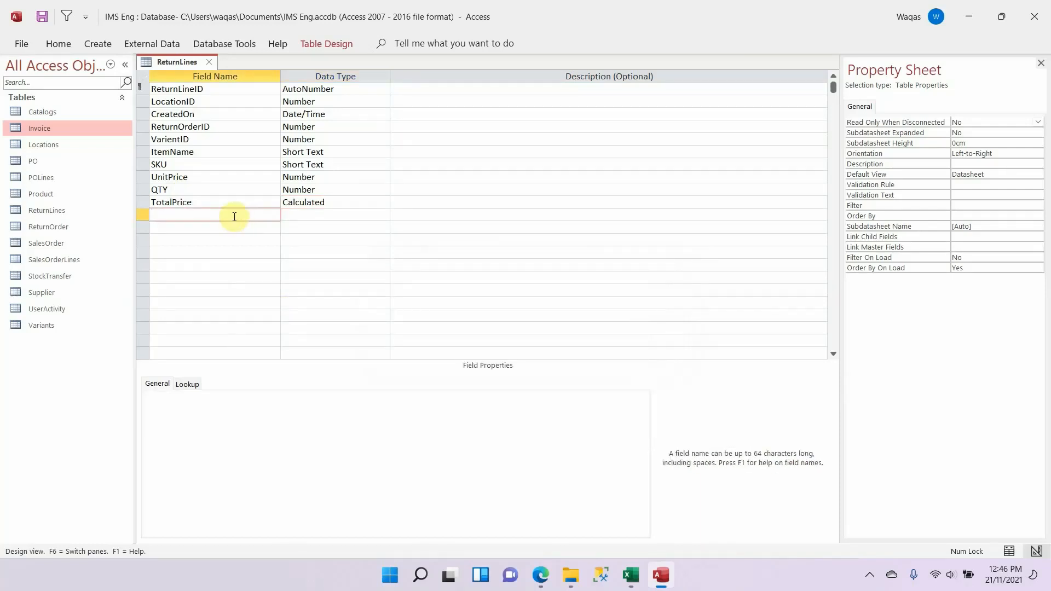
key("alt+Tab")
left_click(572, 460)
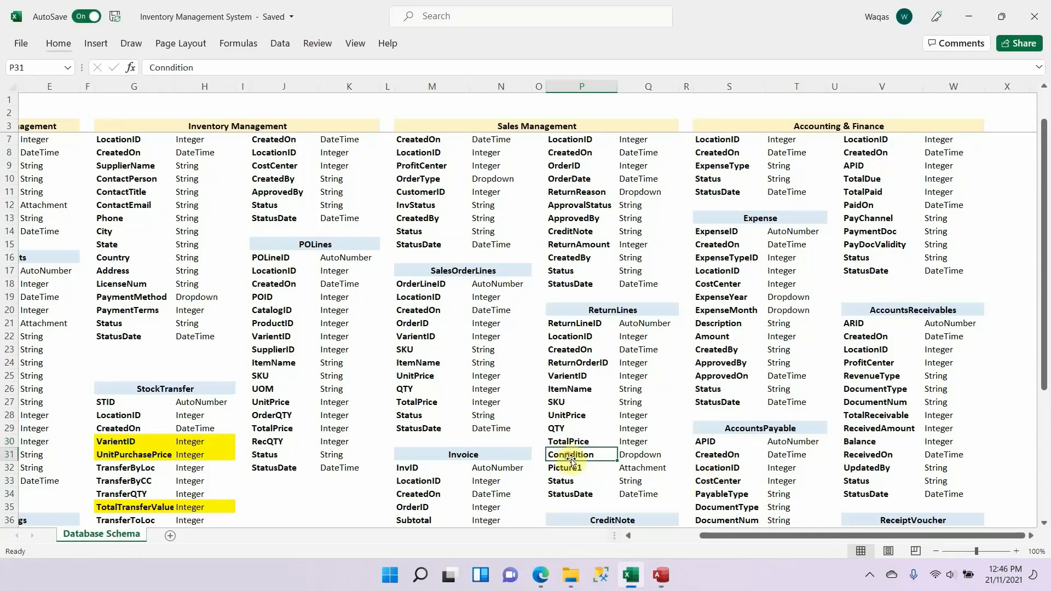
key("ctrl+c")
key("alt+Tab")
key("ctrl+v")
key("Tab")
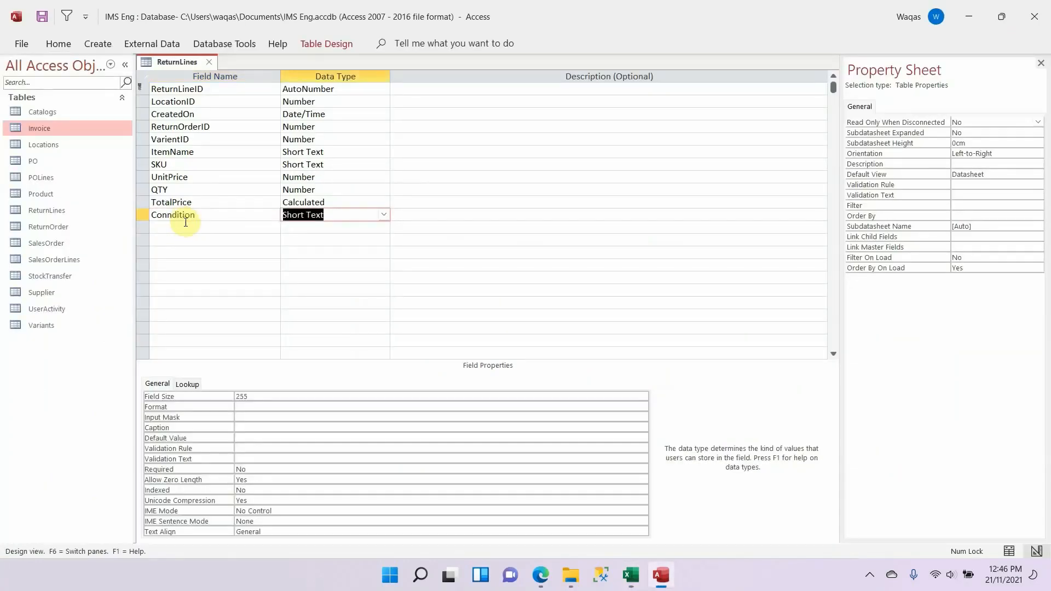
Step: Check Conndition's data type in the schema and start the Lookup Wizard for it, choosing to type in the values
key("alt+Tab")
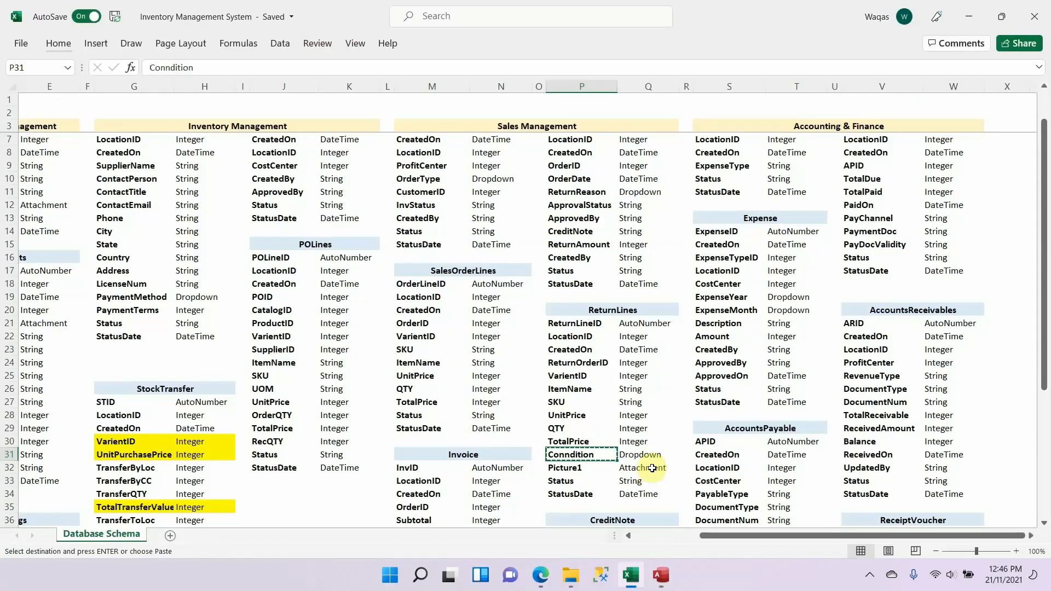
key("alt+Tab")
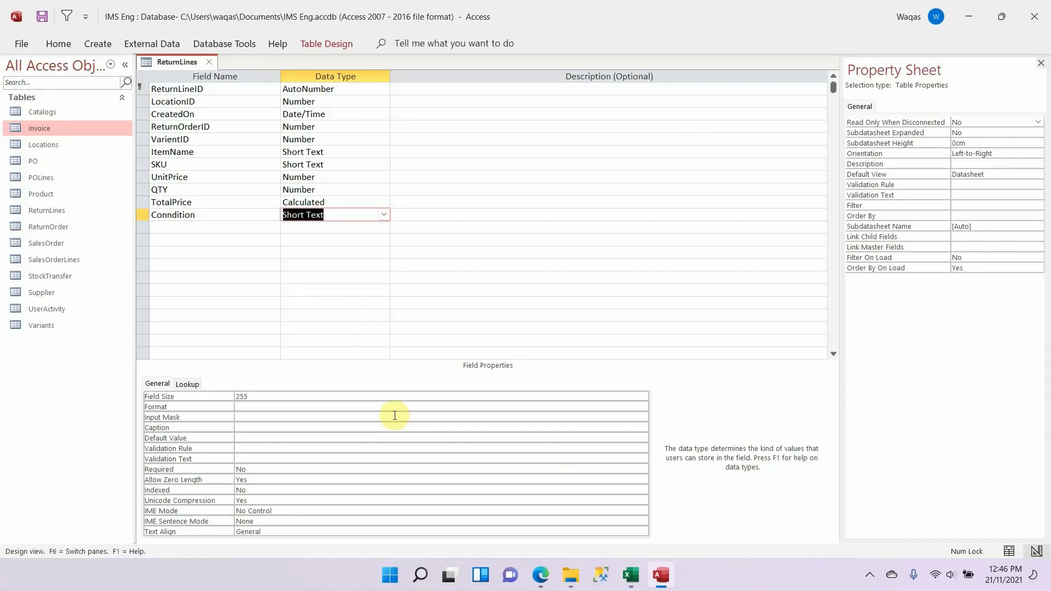
left_click(383, 215)
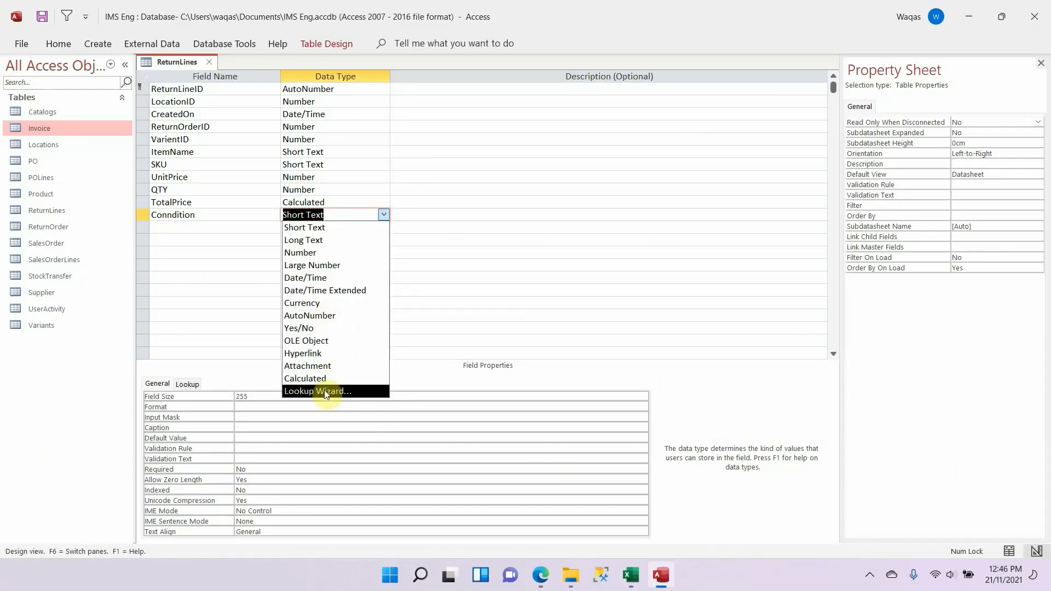
left_click(326, 392)
left_click(509, 207)
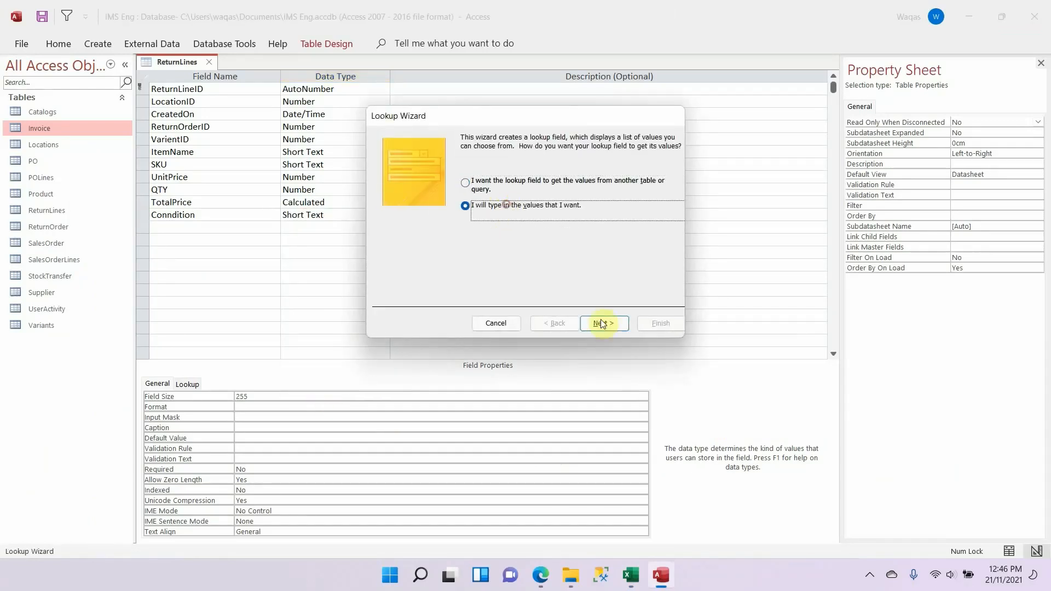
left_click(610, 322)
Step: Enter Packed, New, Damaged, Used and Other as the values of the Conndition lookup list
left_click(438, 219)
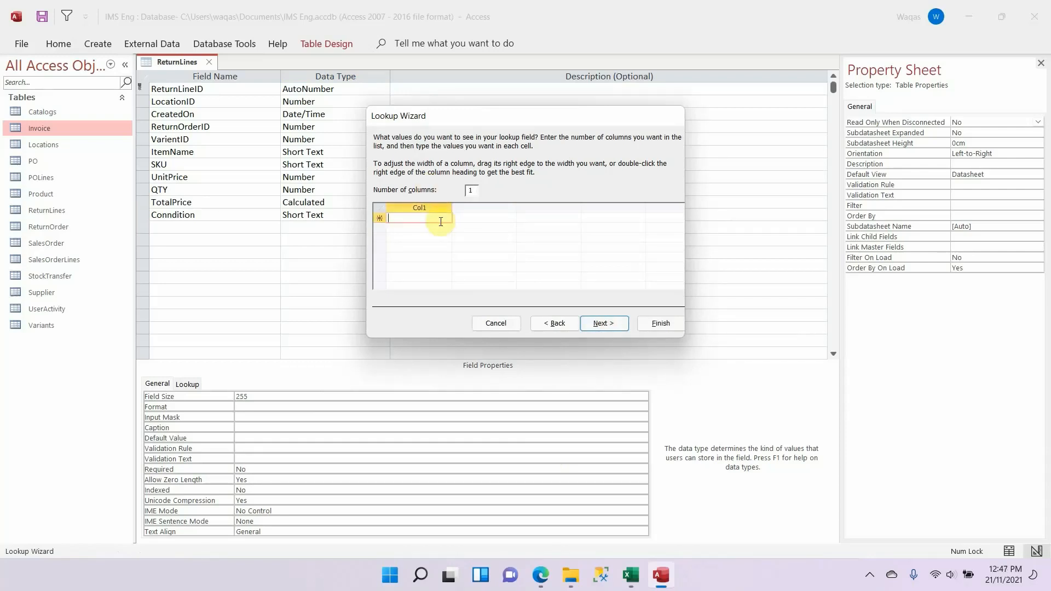
type("PA")
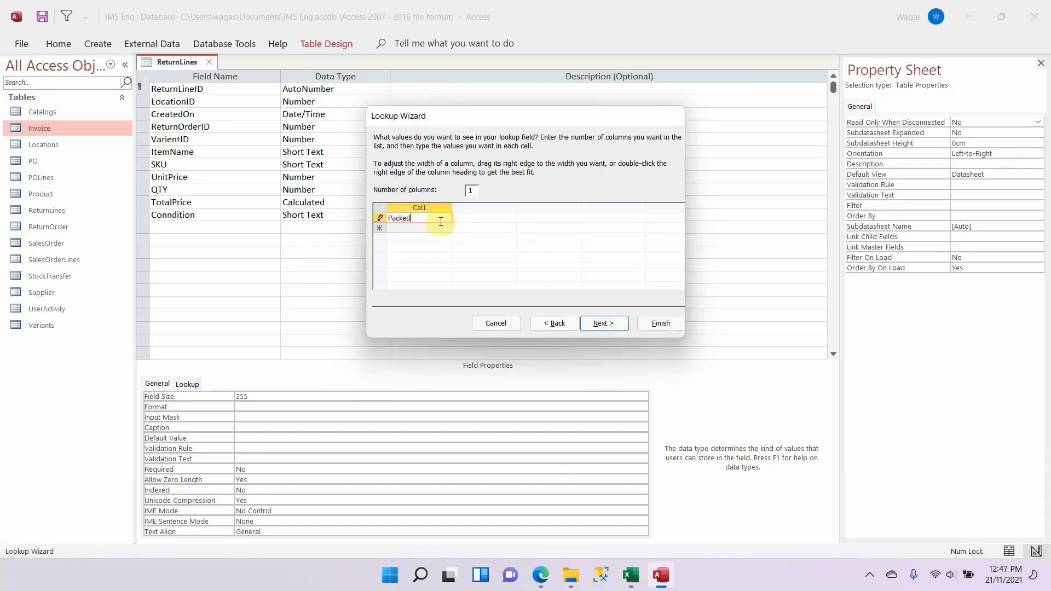
key("Return")
type("New")
key("Return")
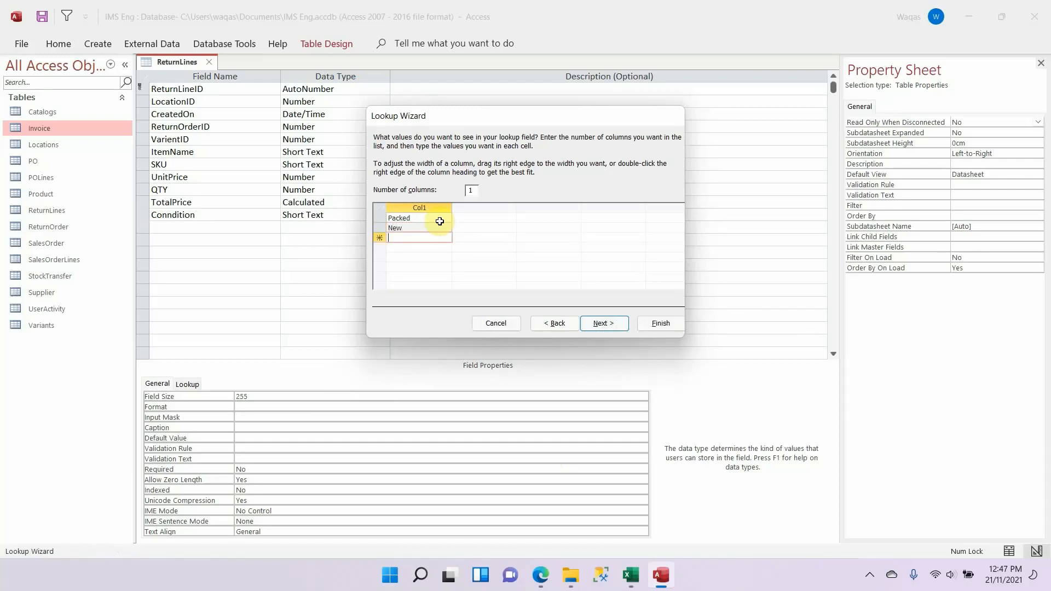
type("Damaged")
key("Return")
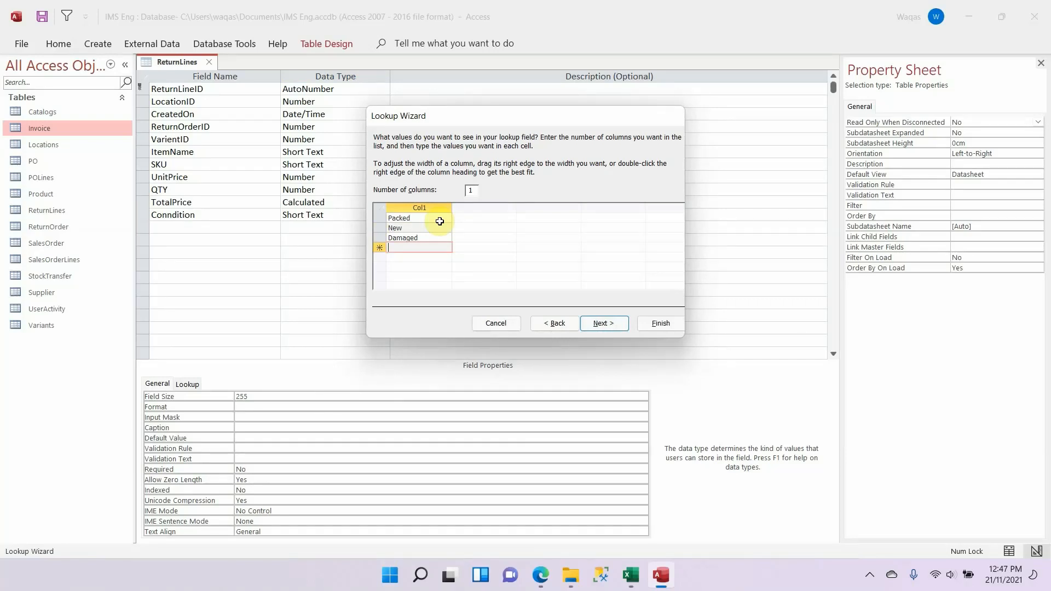
type("Used")
key("Return")
type("Others")
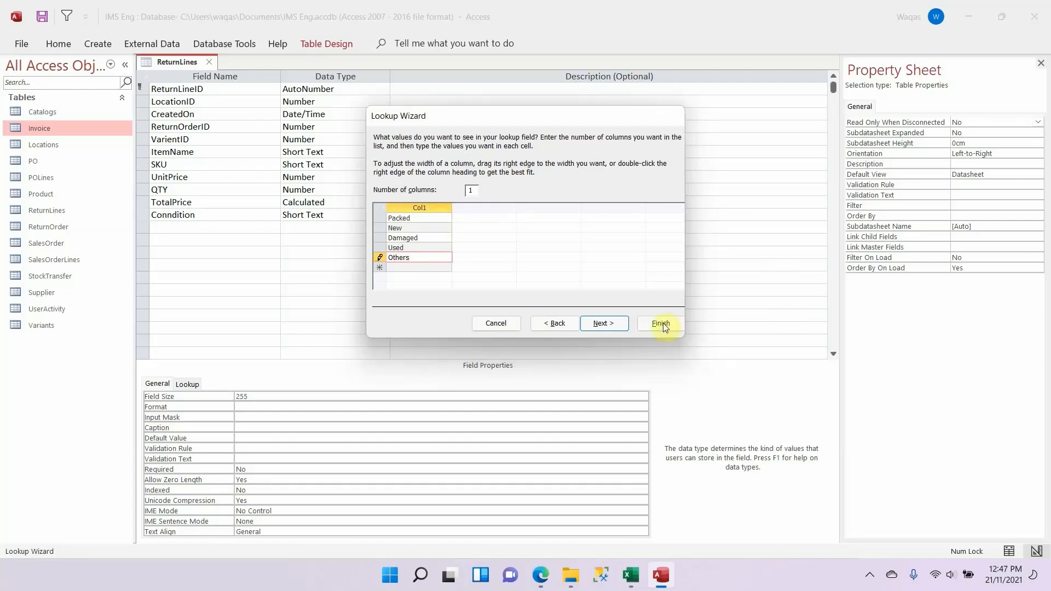
Step: Limit the Conndition lookup's entries to the list and complete the Lookup Wizard
left_click(612, 323)
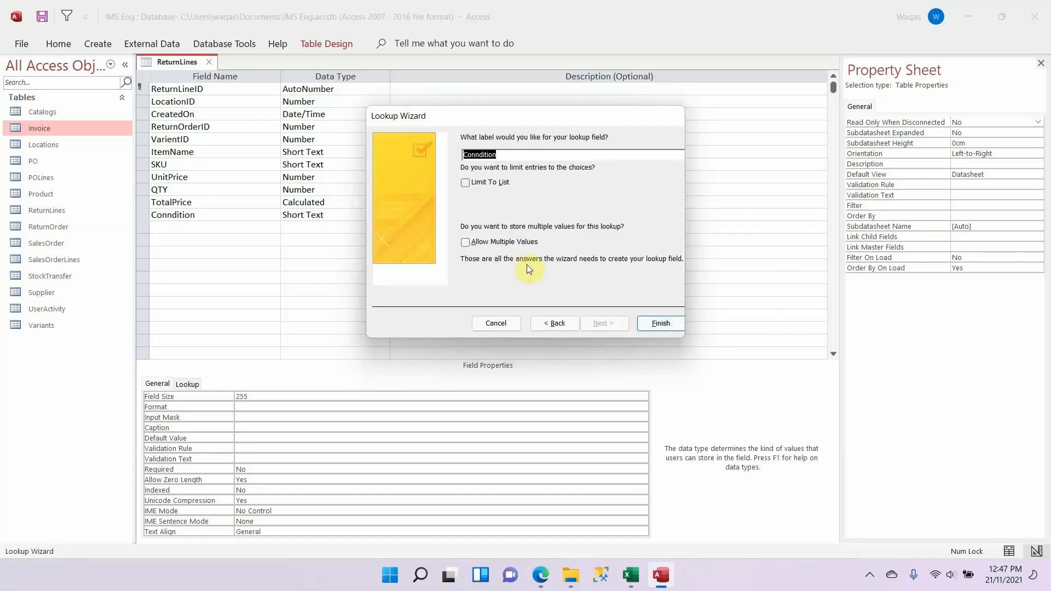
left_click(494, 181)
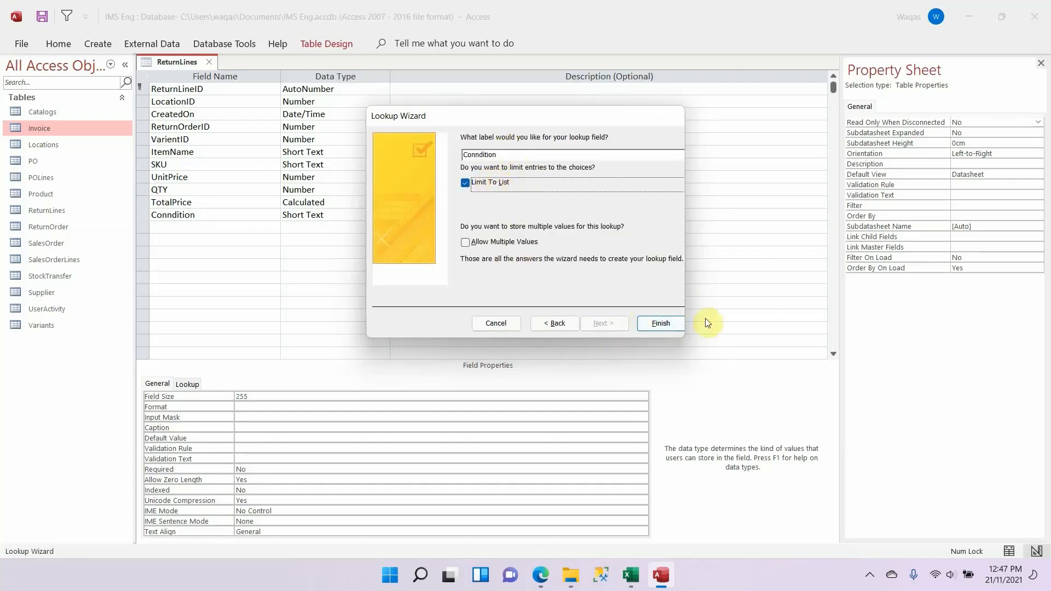
left_click(673, 325)
Step: Copy the Picture1 field name from the Excel schema into the row below Conndition in the ReturnLines table
left_click(182, 227)
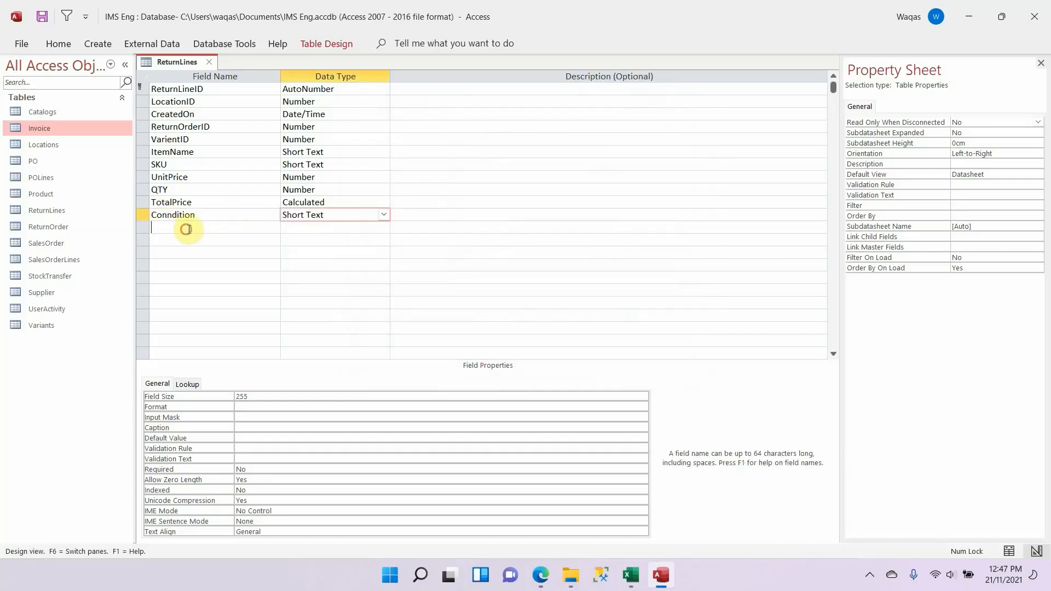
key("alt+Tab")
key("Down")
key("ctrl+c")
key("alt+Tab")
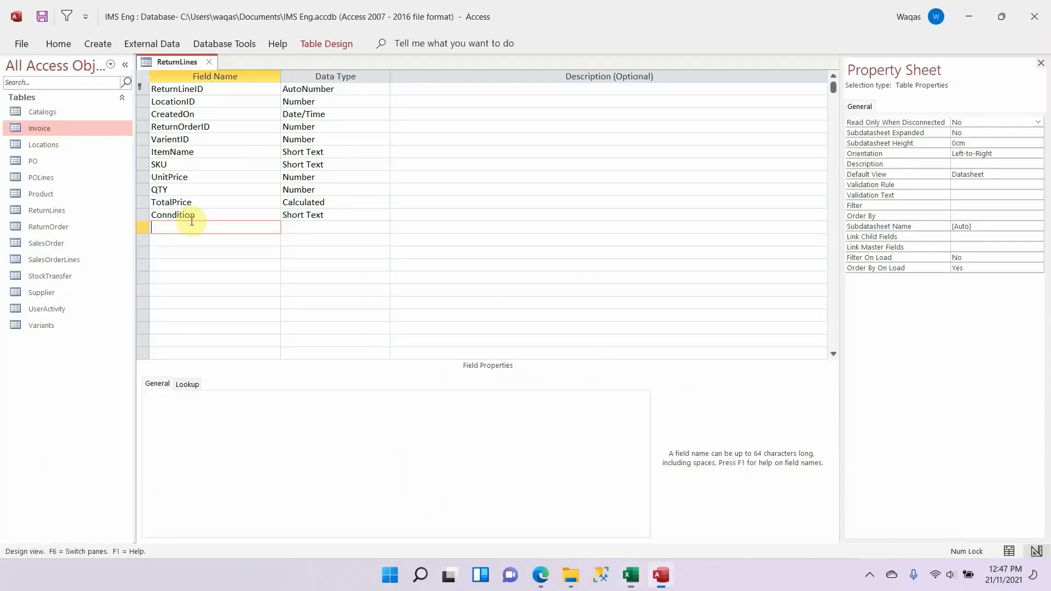
key("ctrl+v")
key("Tab")
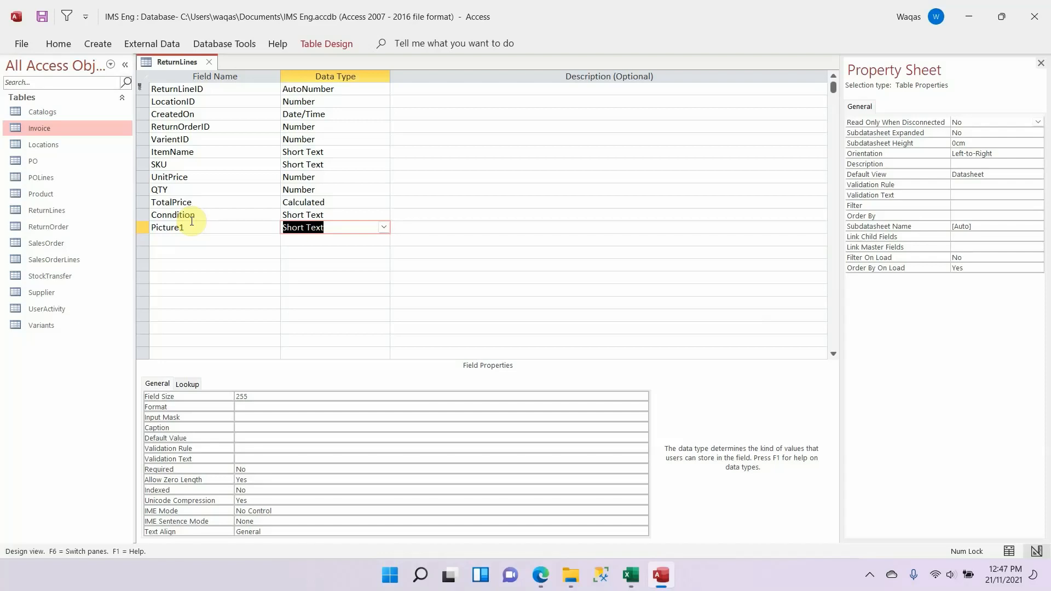
Step: Set the Picture1 field's data type to Attachment and rename the field Picture
type("at")
key("Tab")
key("shift+Tab")
key("shift+Tab")
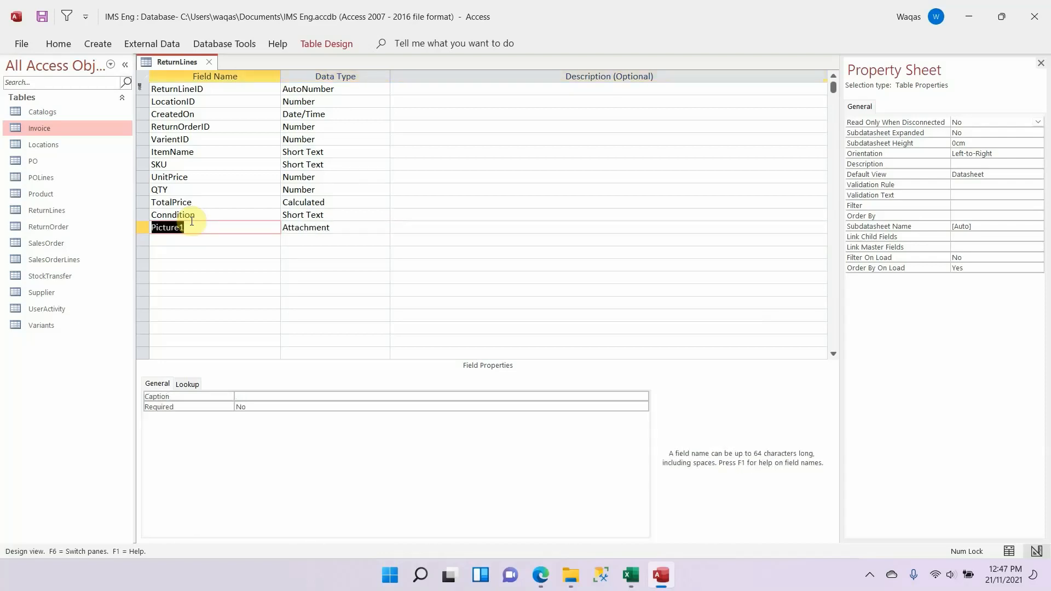
left_click(198, 222)
key("alt+Tab")
key("Down")
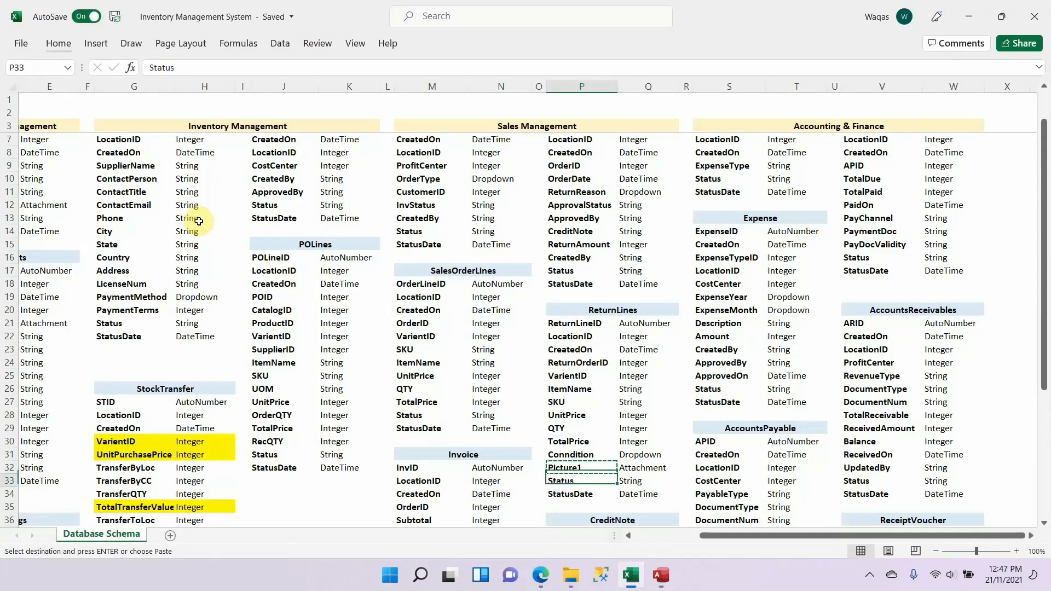
key("alt+Tab")
key("BackSpace")
Step: Add a Short Text field named Status below Picture in the ReturnLines table
key("Down")
type("Status")
key("Tab")
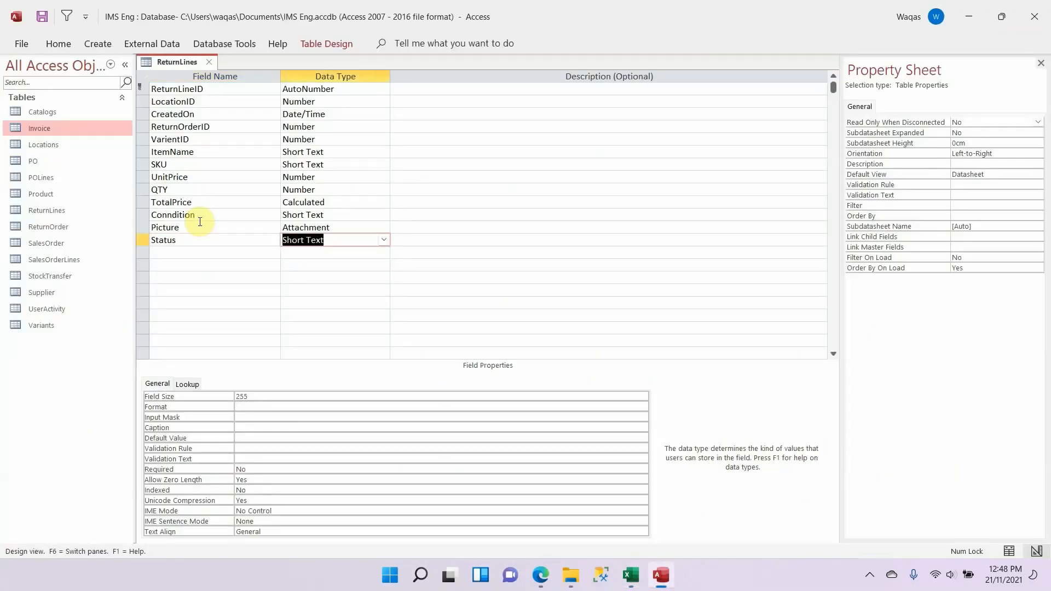
left_click(260, 398)
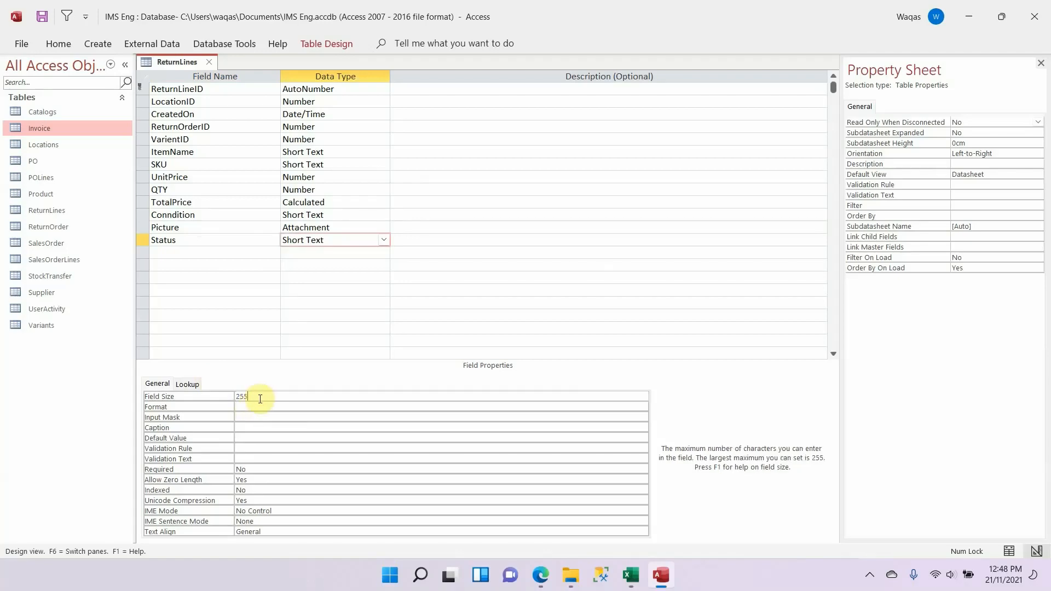
Step: Copy the StatusDate field name from the Excel schema into the row below Status in the ReturnLines table
key("alt+Tab")
key("Down")
key("ctrl+c")
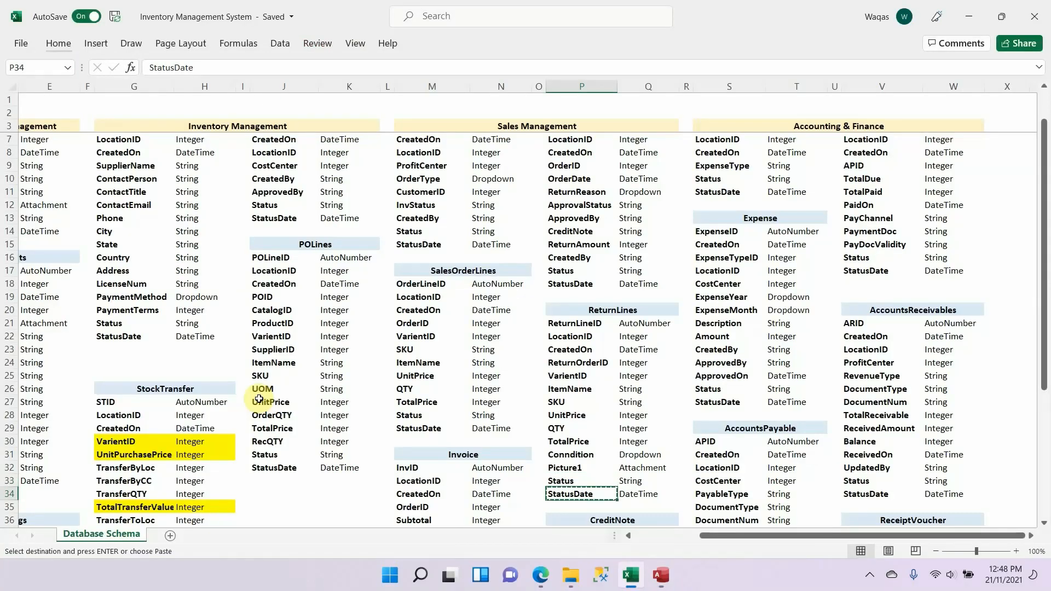
key("alt+Tab")
left_click(207, 251)
key("ctrl+v")
key("Tab")
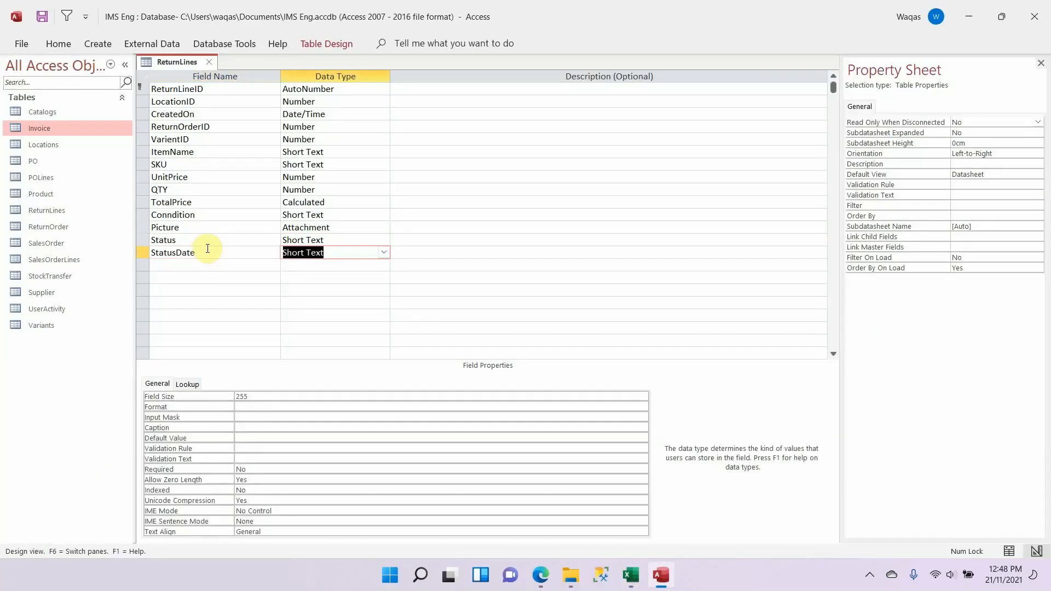
Step: Set StatusDate's data type to Date/Time with the Short Date format and close the ReturnLines table
type("date/Time")
key("Tab")
key("shift+Tab")
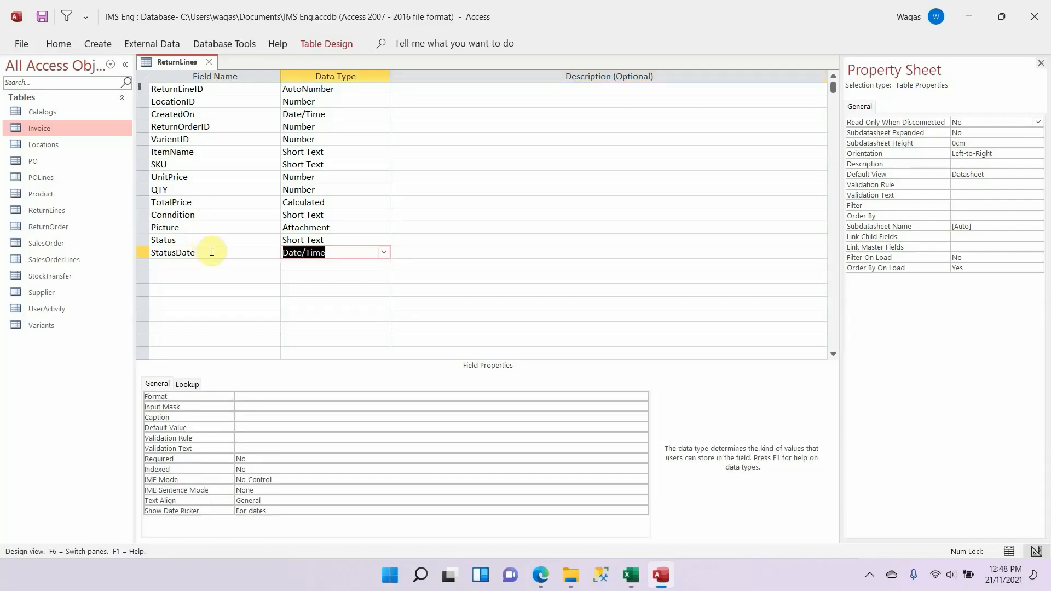
left_click(270, 393)
type("Short Date")
key("Tab")
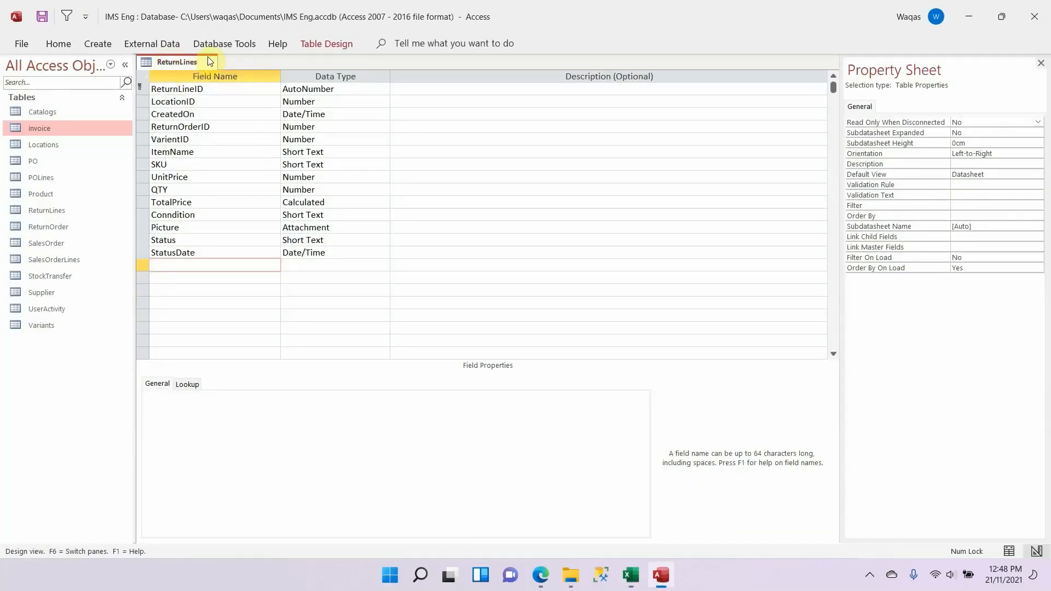
left_click(210, 61)
Step: Examine the fields and data types of the CreditNote table in the Excel schema
key("alt+Tab")
scroll(652, 379, "down", 4)
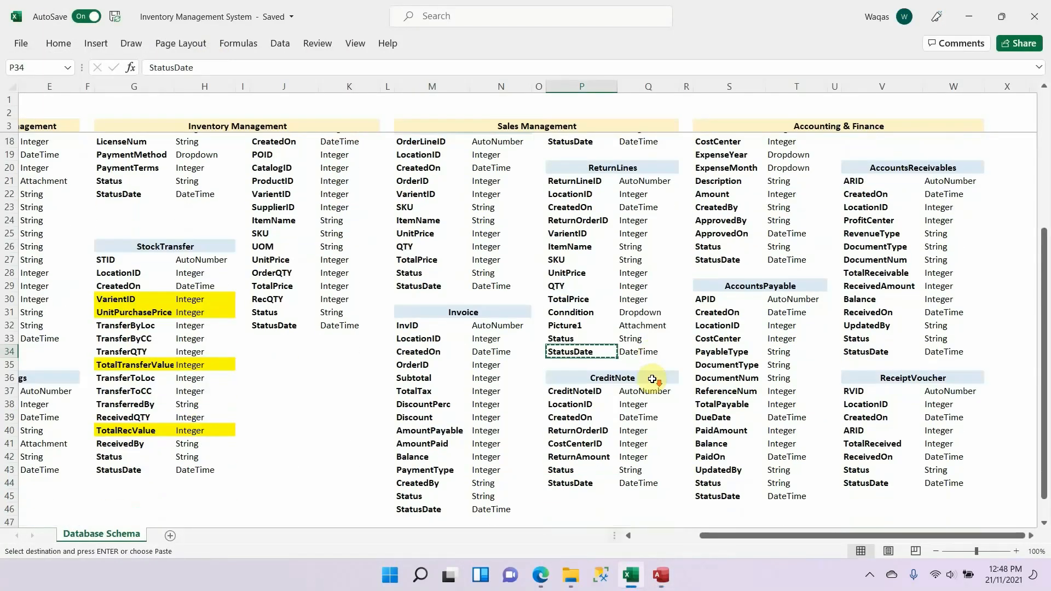
scroll(652, 379, "down", 3)
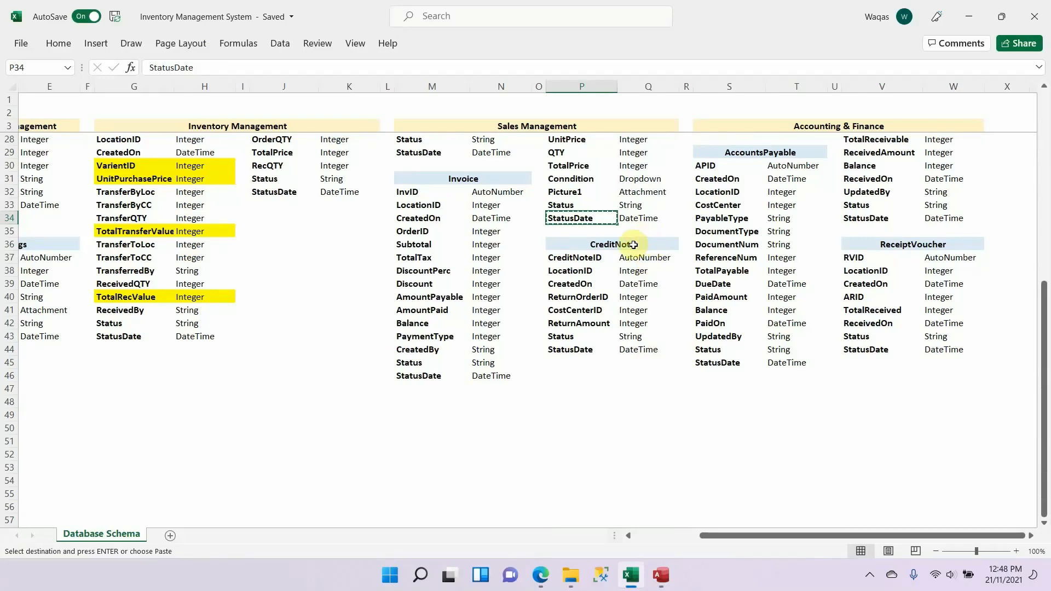
scroll(633, 245, "up", 2)
scroll(630, 246, "up", 6)
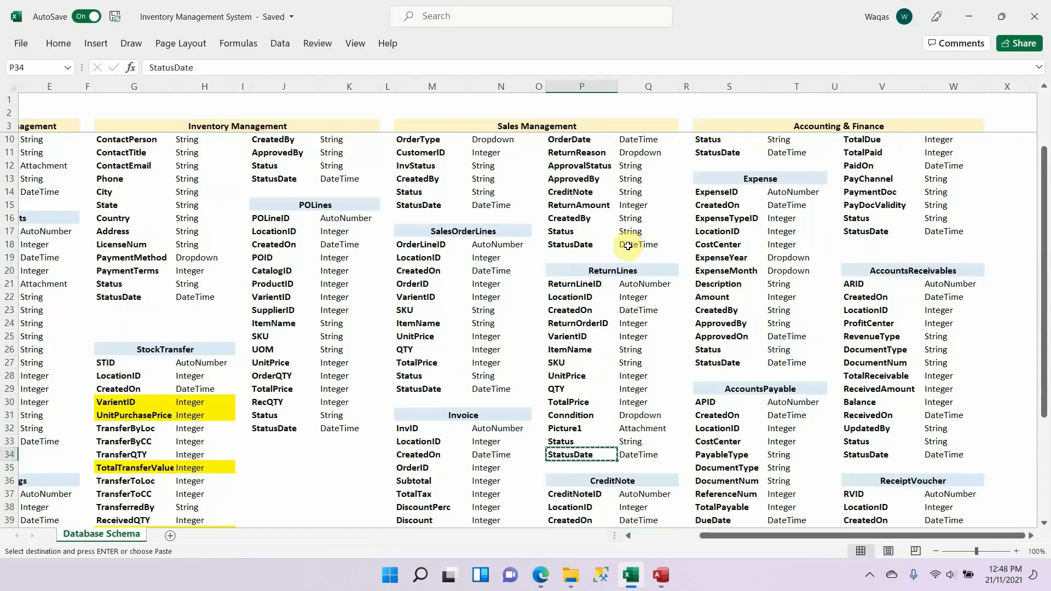
scroll(623, 256, "down", 5)
scroll(622, 256, "down", 3)
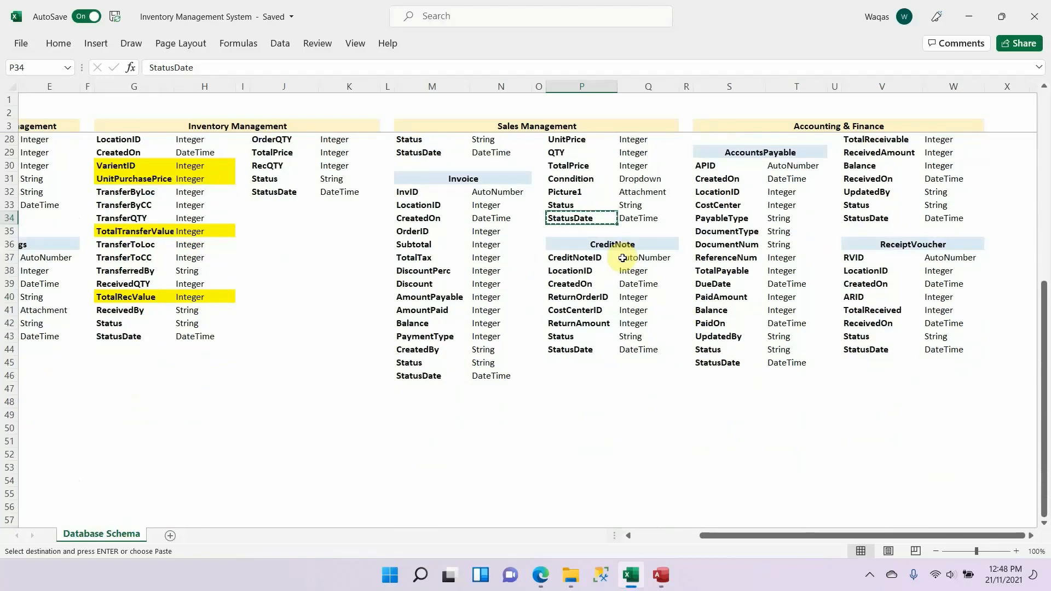
key("Escape")
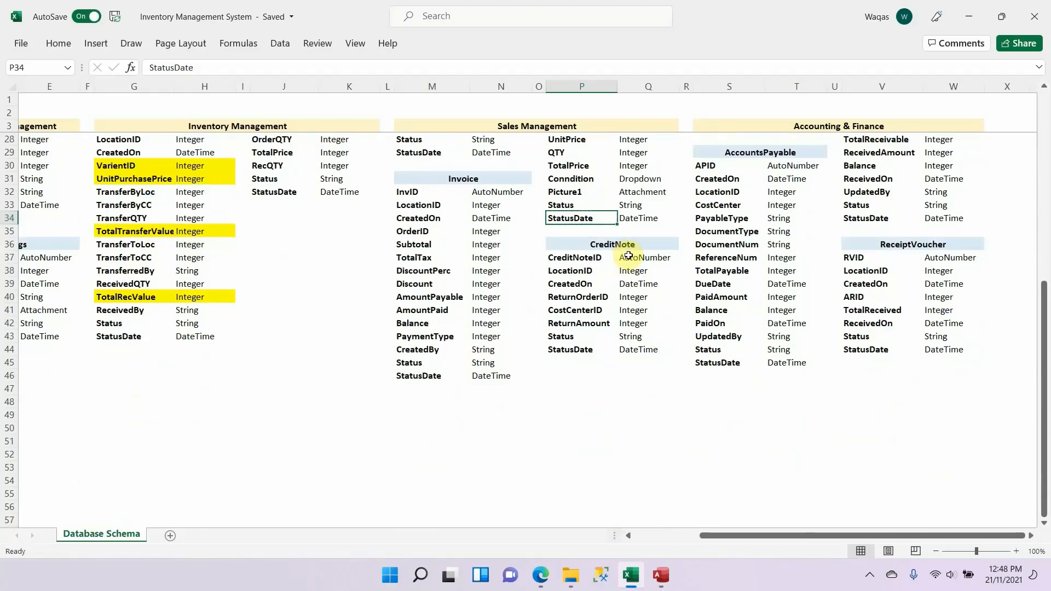
left_click_drag(650, 244, 634, 351)
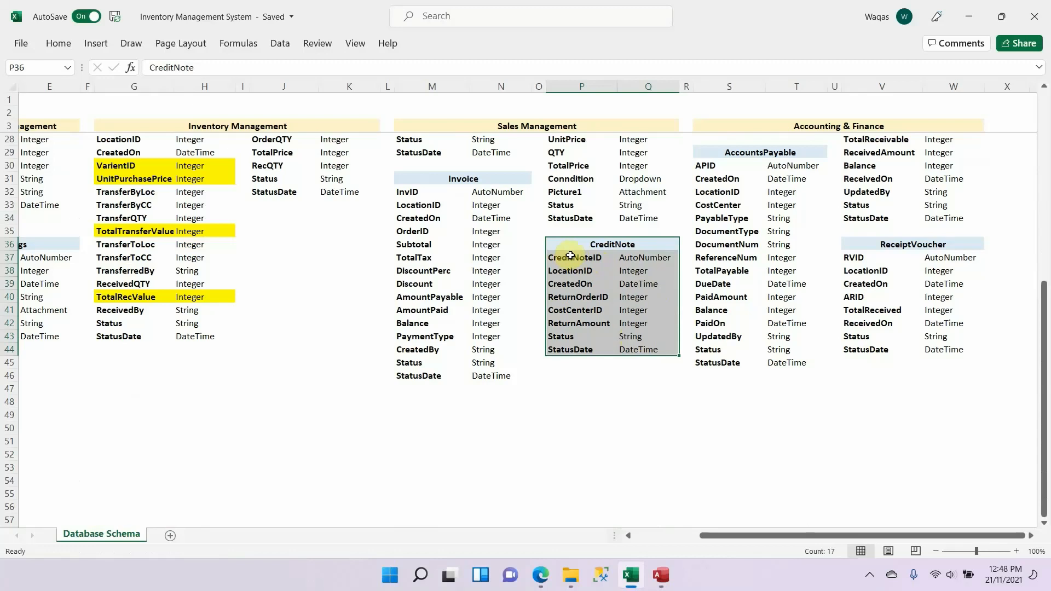
Step: Copy the CreditNote table name from the Excel schema and save a new Access table under that name in Design View
double_click(650, 243)
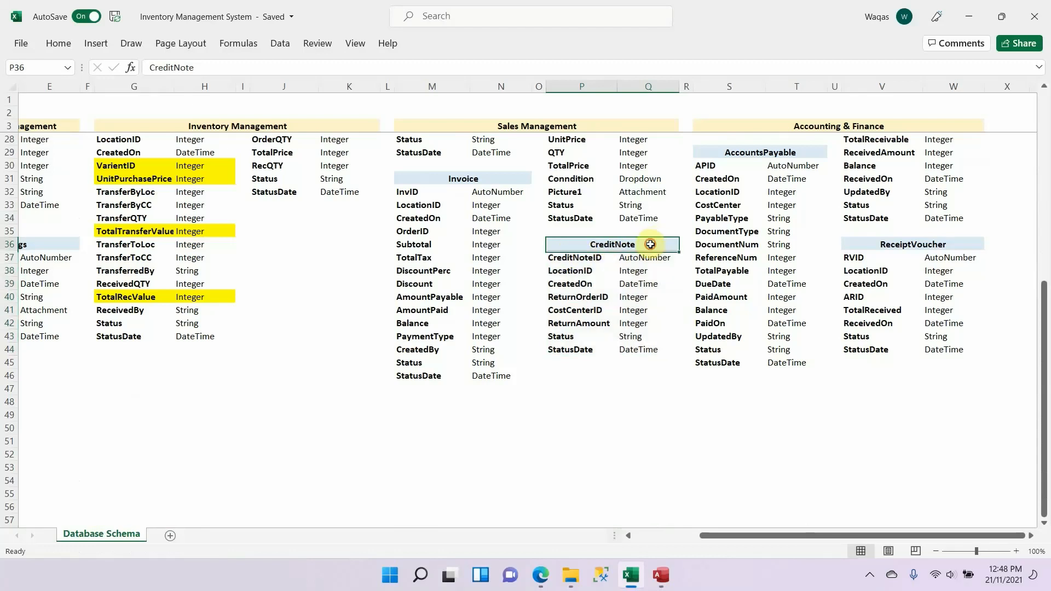
left_click_drag(650, 243, 439, 223)
key("alt+Tab")
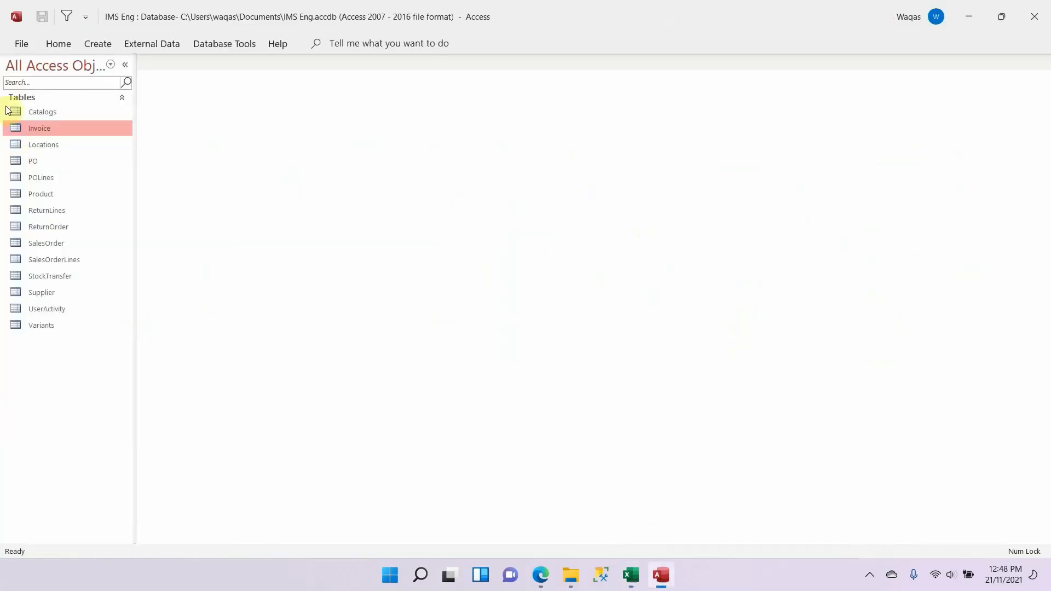
left_click(103, 44)
left_click(81, 76)
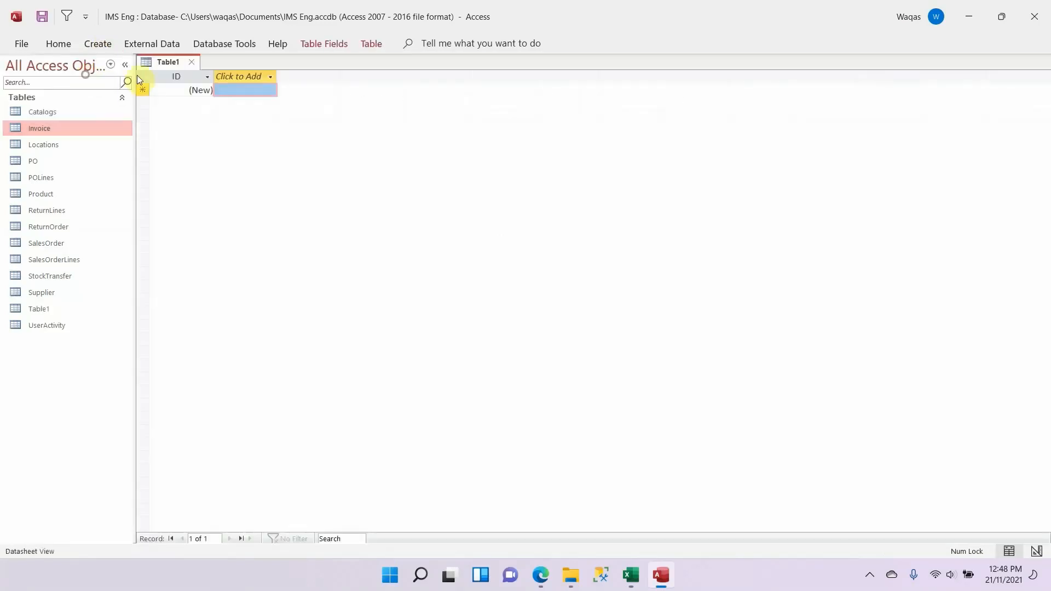
right_click(145, 66)
left_click(202, 142)
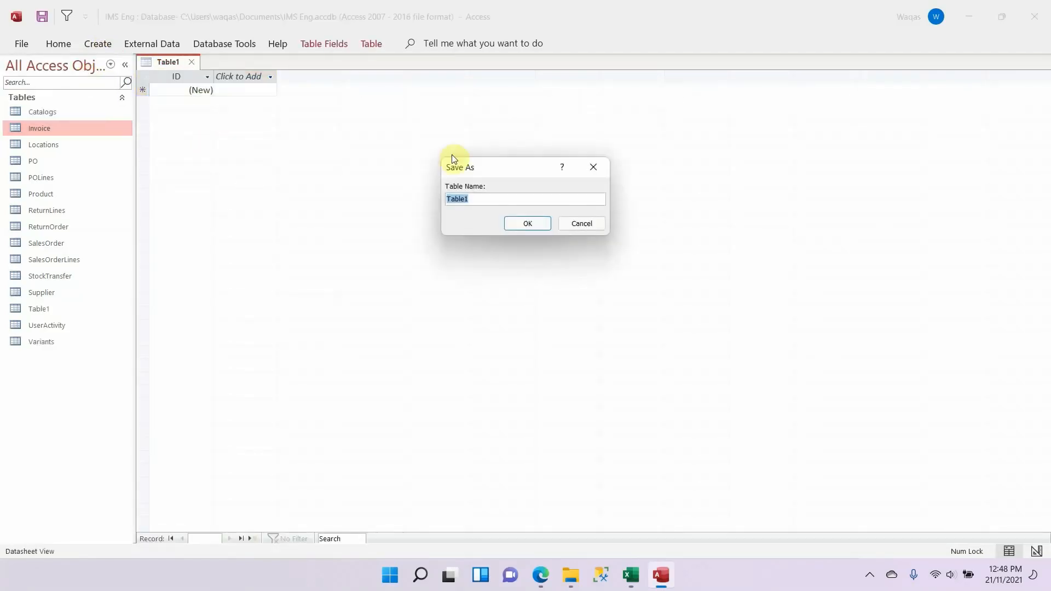
key("ctrl+v")
Step: Name the CreditNote table's AutoNumber key field CreditNoteID, copied from the Excel schema
key("alt+Tab")
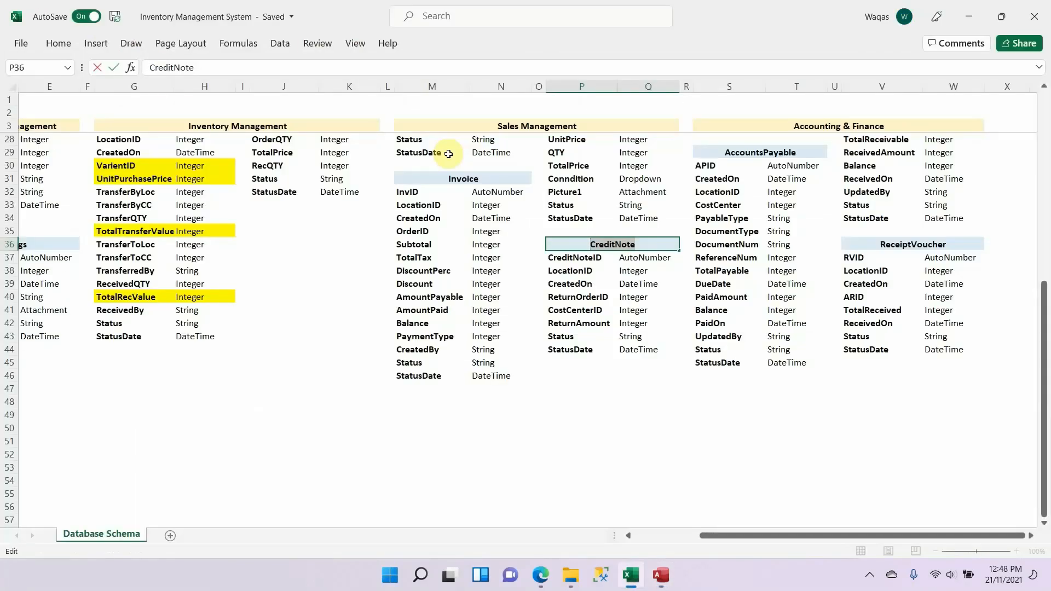
key("Down")
key("ctrl+c")
key("alt+Tab")
key("ctrl+v")
key("Down")
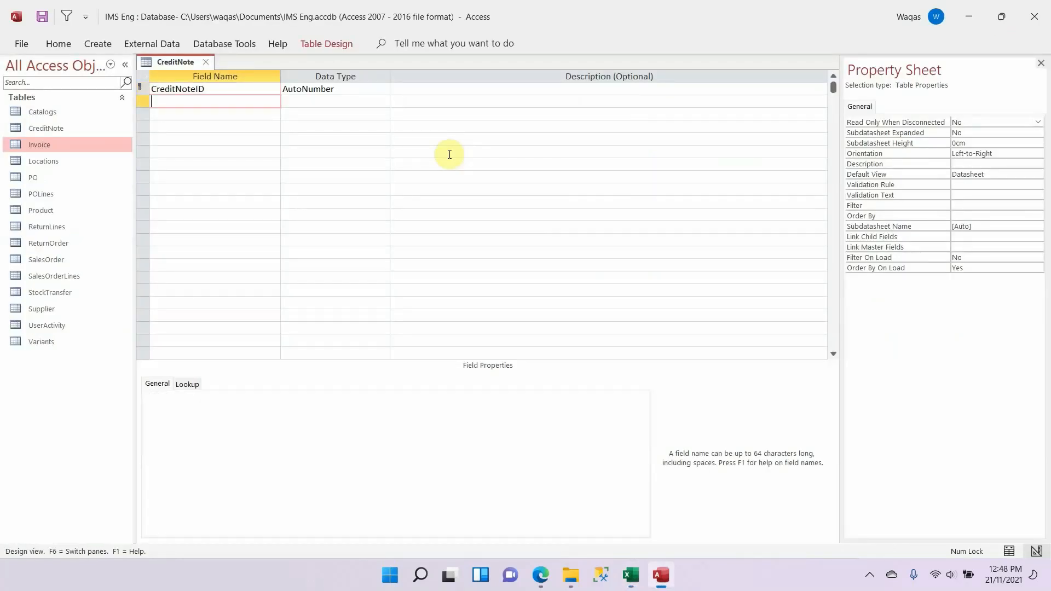
Step: Add LocationID from the Excel schema to the CreditNote table as a Number field and clear its default value
key("alt+Tab")
key("Down")
key("ctrl+c")
key("alt+Tab")
key("ctrl+v")
key("Tab")
type("Number")
key("Tab")
key("shift+Tab")
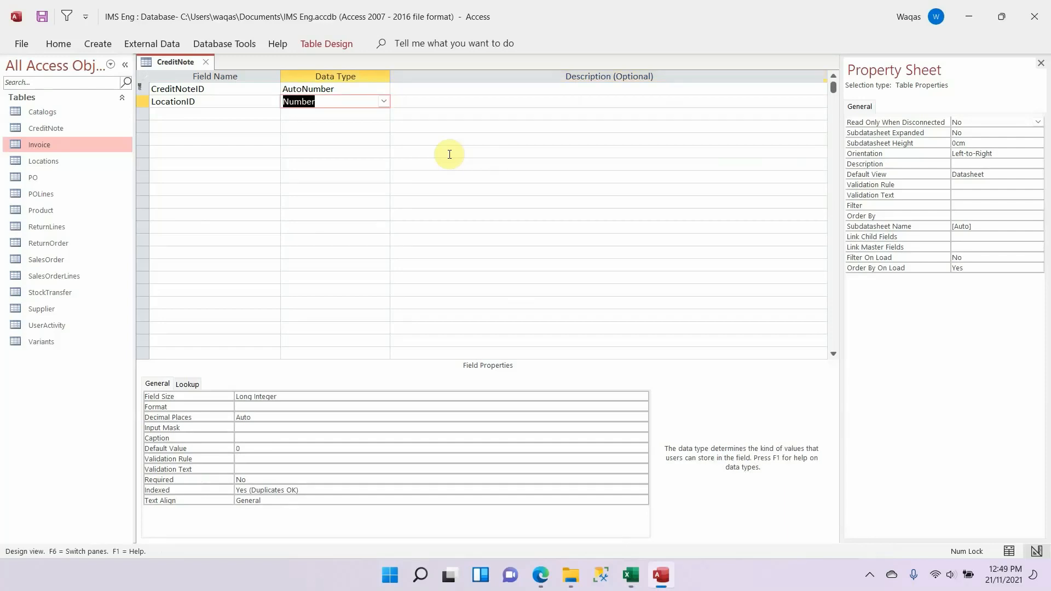
left_click(233, 446)
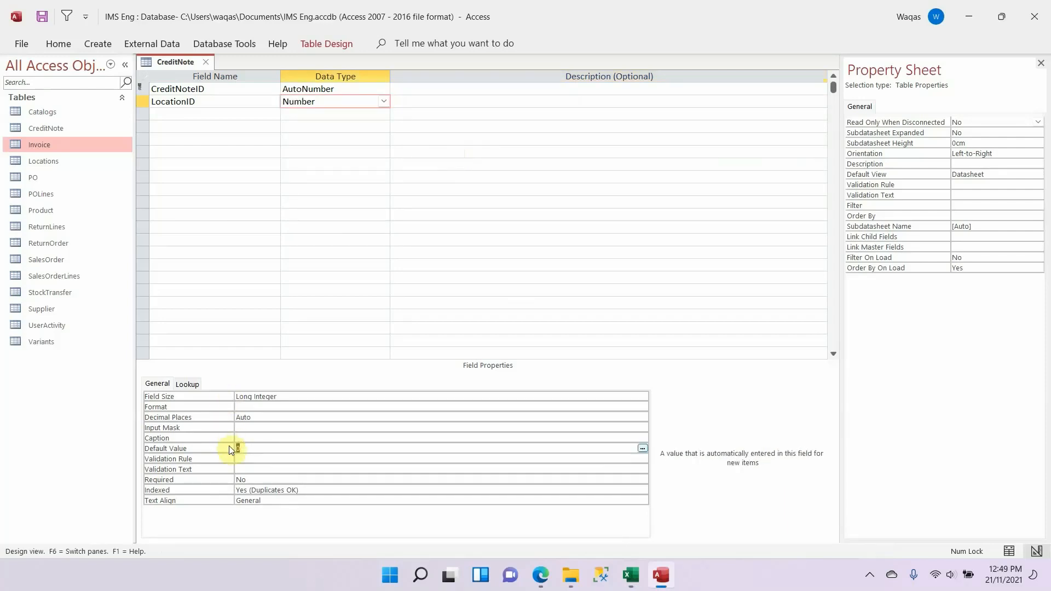
key("Down")
Step: Add CreatedOn from the Excel schema to the CreditNote table as a Date/Time field with the Short Date format
key("alt+Tab")
key("Down")
key("ctrl+c")
key("alt+Tab")
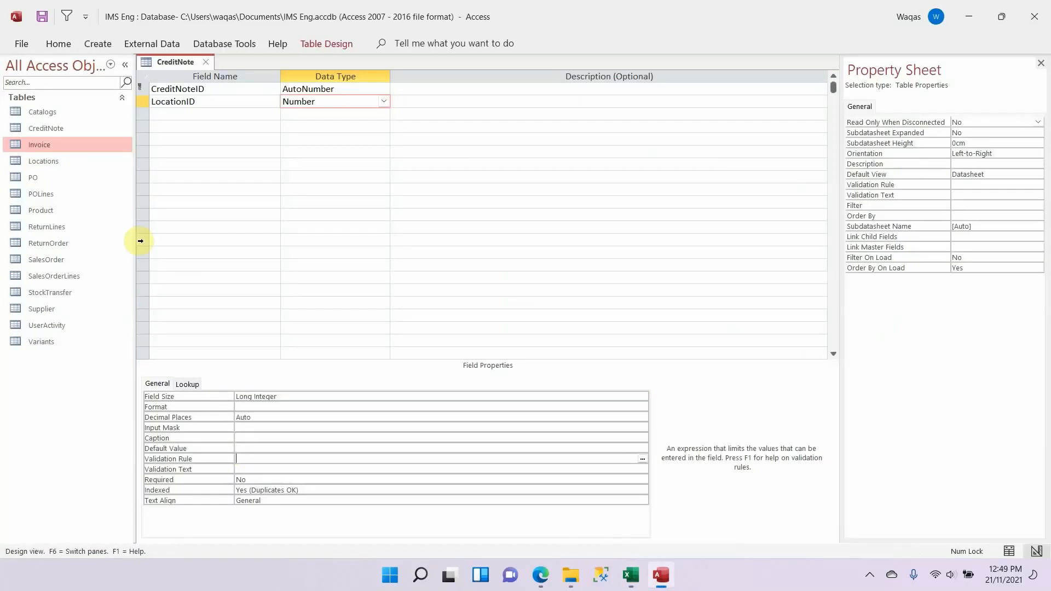
left_click(183, 115)
key("ctrl+v")
key("Tab")
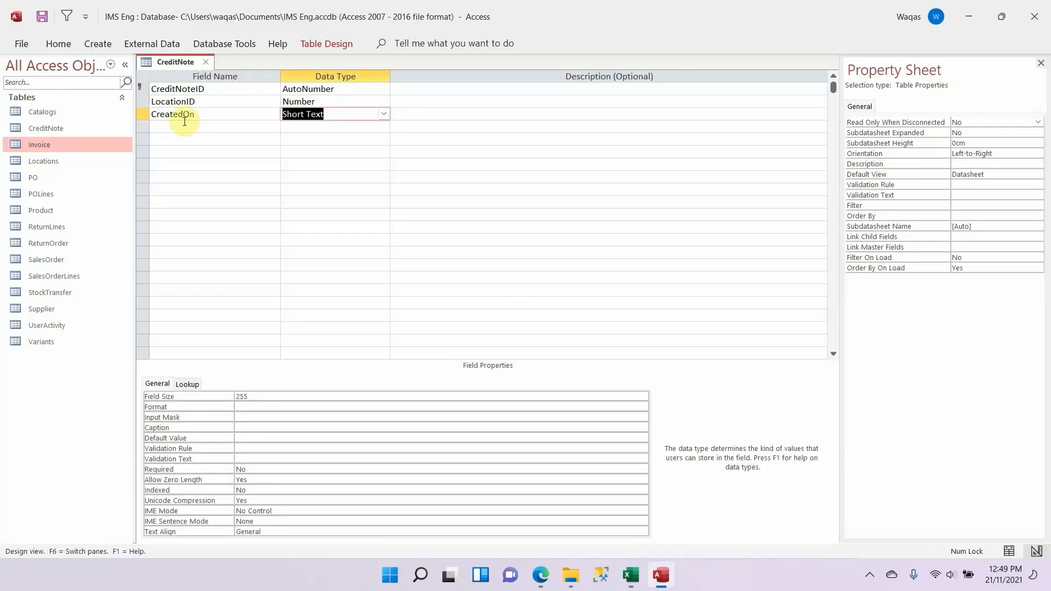
key("Tab")
key("shift+Tab")
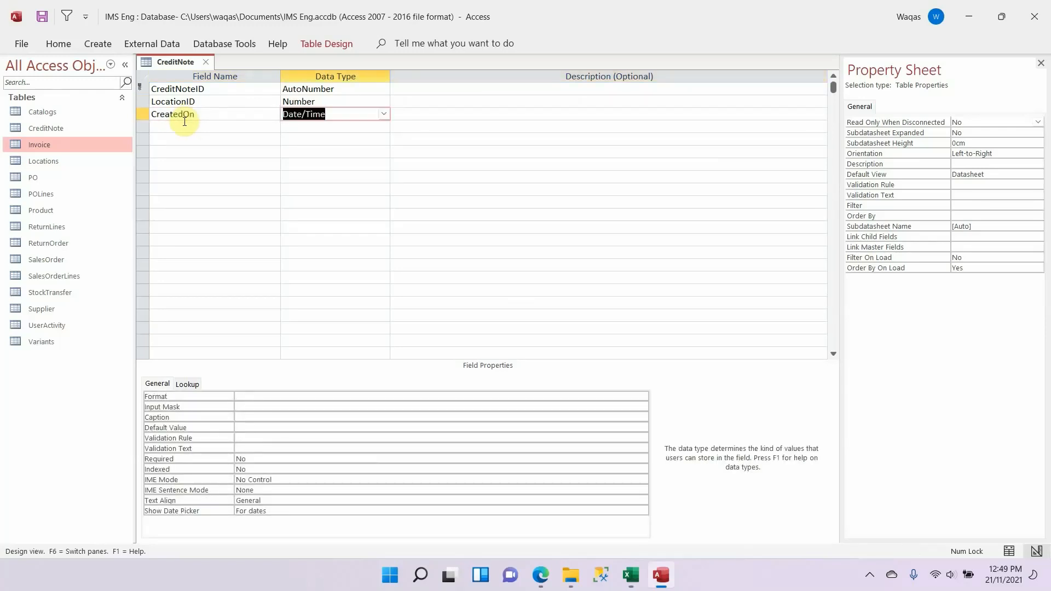
left_click(308, 395)
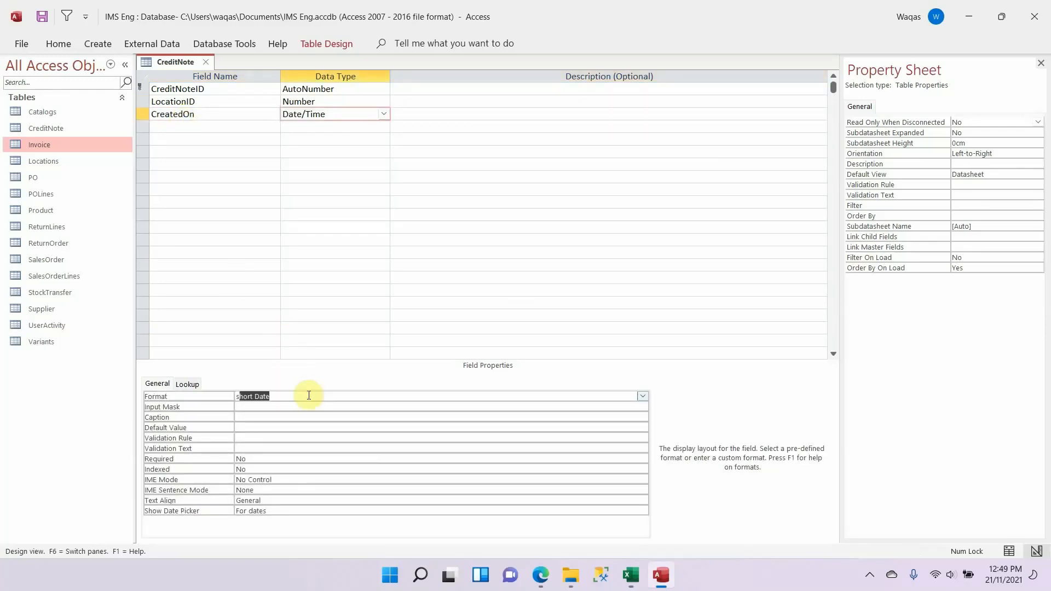
key("Tab")
Step: Copy the ReturnOrderID field name from the Excel schema into the row below CreatedOn in the CreditNote table
key("alt+Tab")
key("Down")
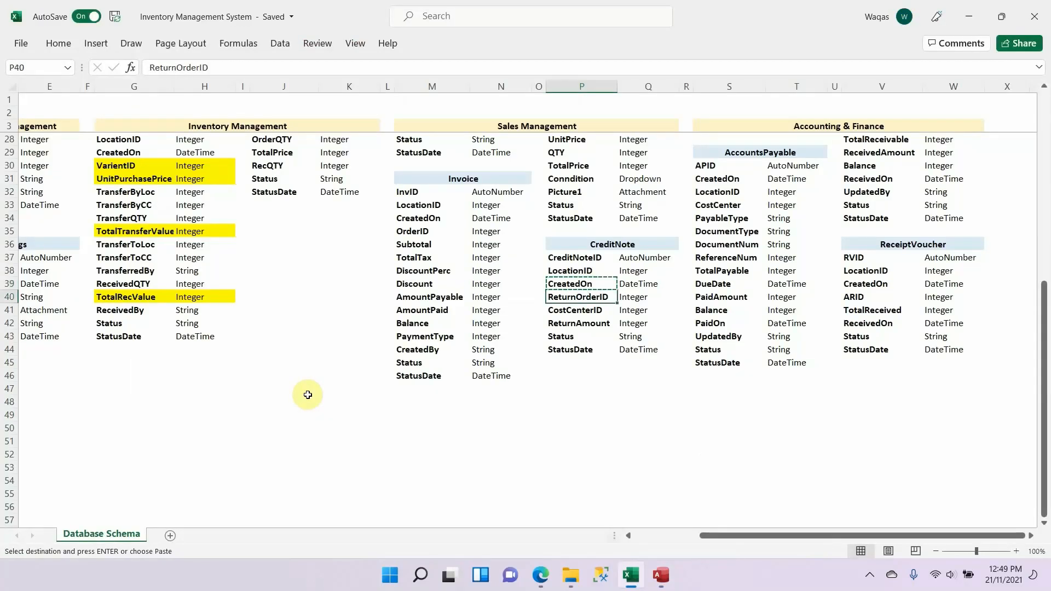
key("alt+Tab")
left_click(211, 127)
key("ctrl+v")
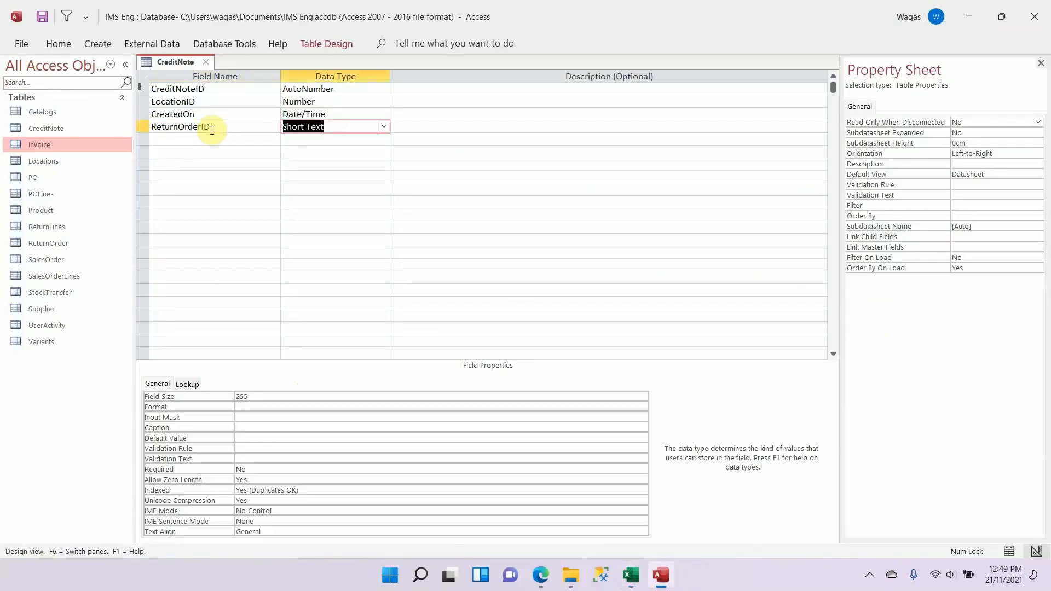
Step: Check ReturnOrderID in the Excel schema, set the field's data type to Number and clear its default value
key("alt+Tab")
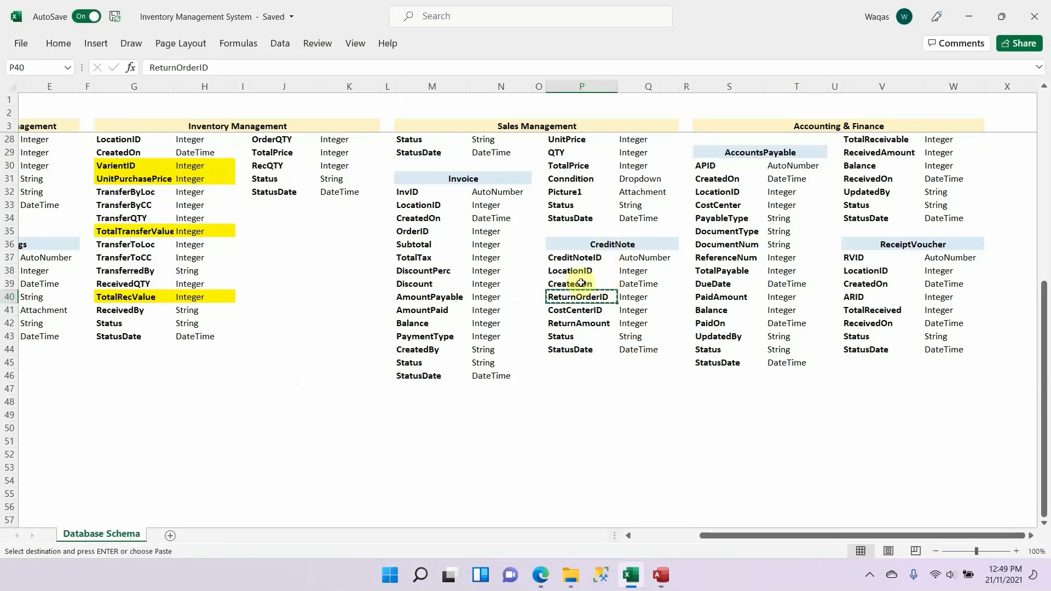
scroll(602, 312, "up", 7)
scroll(602, 317, "up", 1)
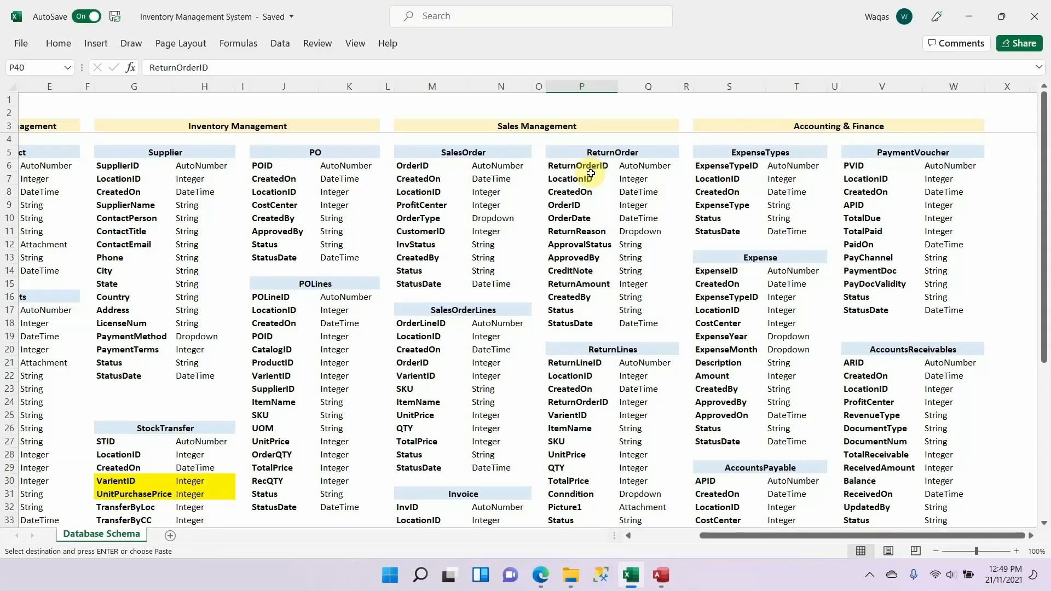
scroll(585, 168, "down", 9)
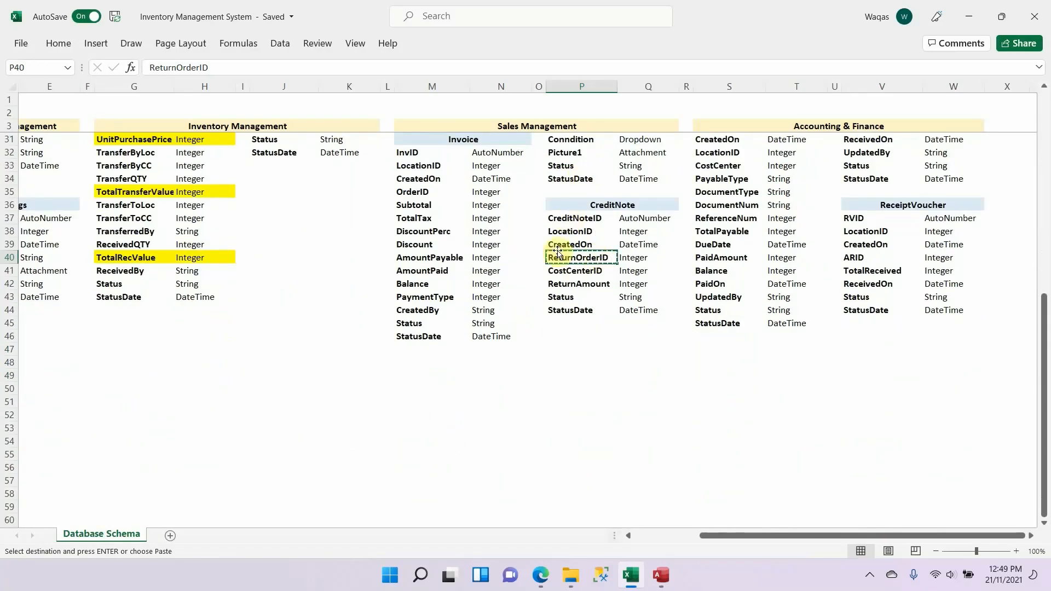
key("alt+Tab")
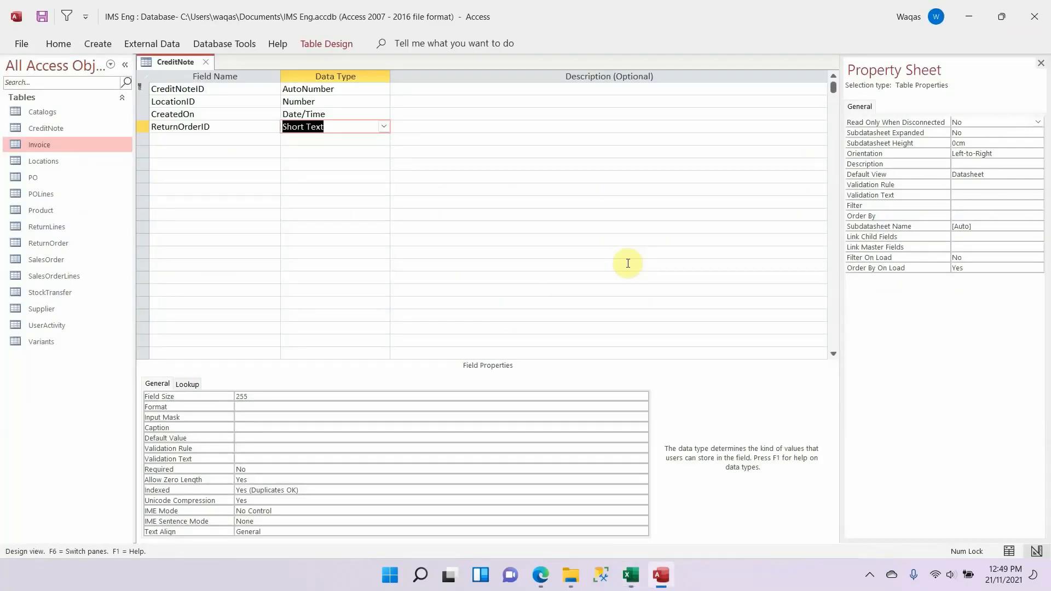
key("Tab")
key("shift+Tab")
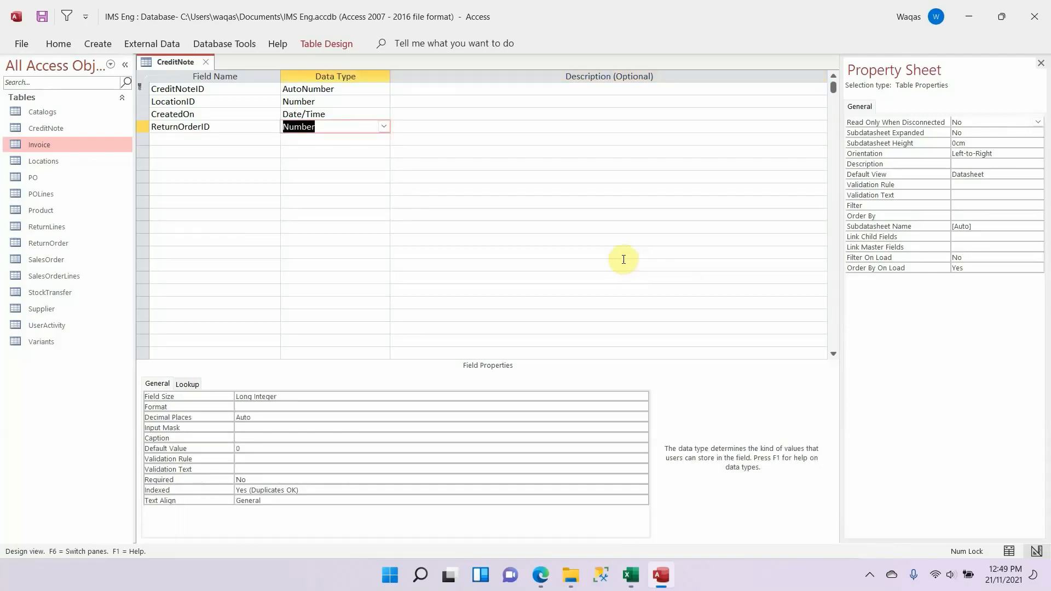
left_click(261, 446)
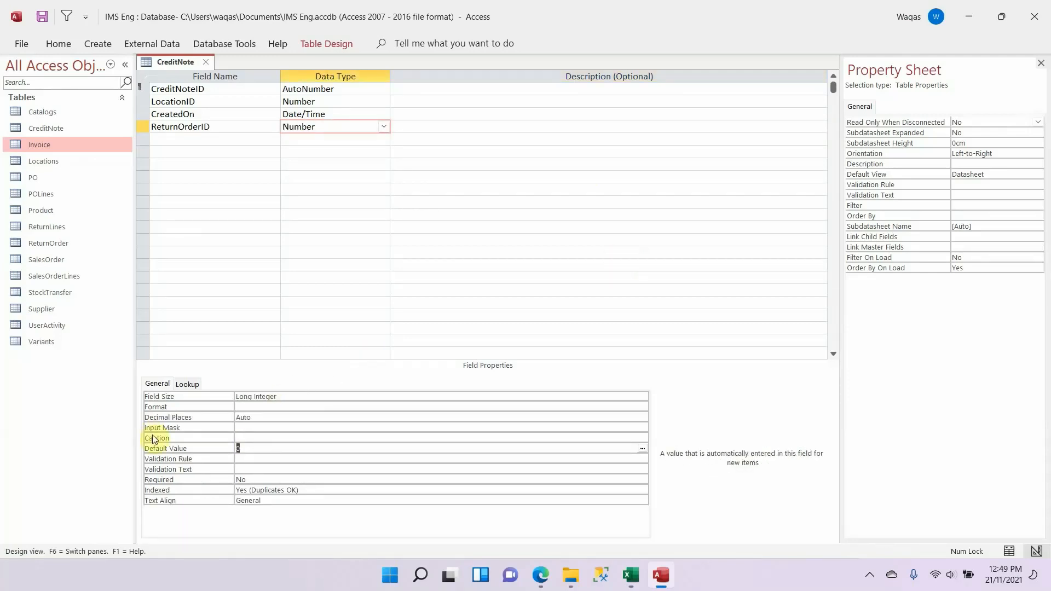
key("Return")
Step: Copy the CostCenterID field name from the Excel schema into the row below ReturnOrderID in the CreditNote table
key("alt+Tab")
key("Down")
key("ctrl+c")
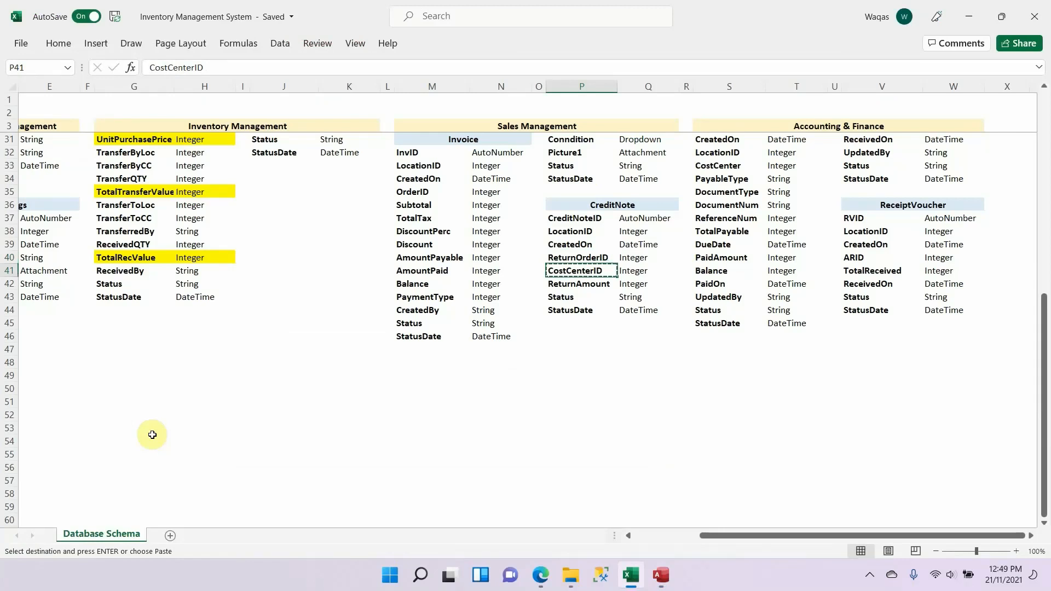
key("alt+Tab")
left_click(183, 140)
key("ctrl+v")
key("Tab")
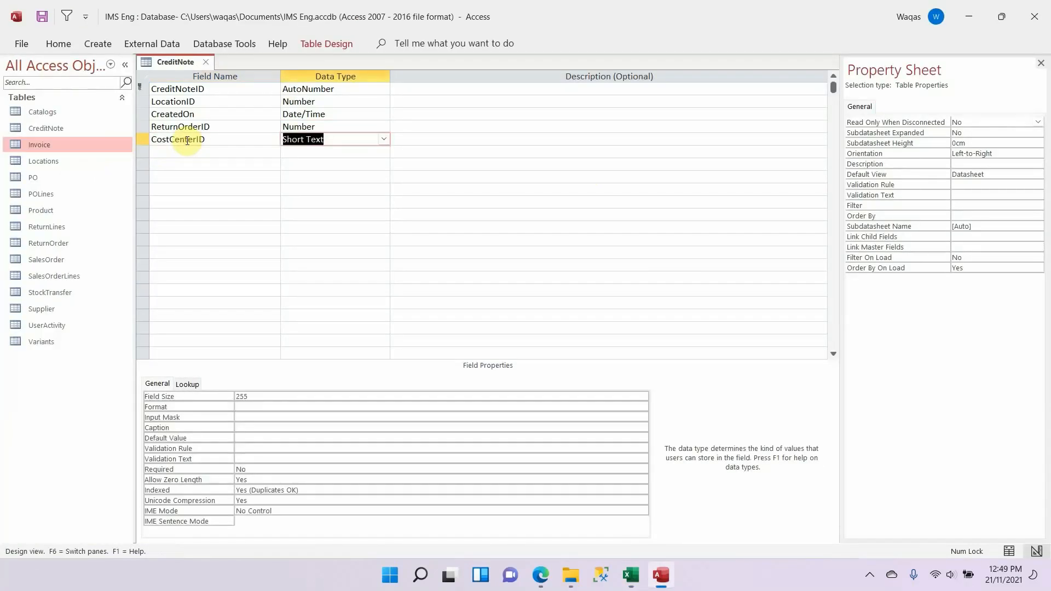
Step: Shorten the CostCenterID field name to CostCenter, keep it as Short Text and set its field size to 30
left_click(242, 137)
key("BackSpace")
key("BackSpace")
key("Tab")
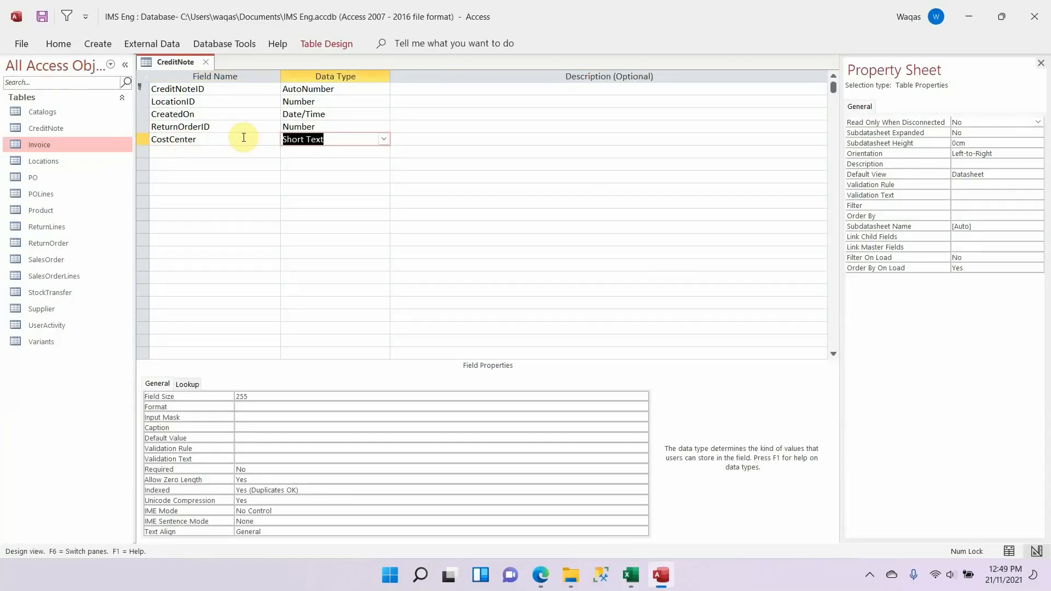
left_click(274, 396)
type("30")
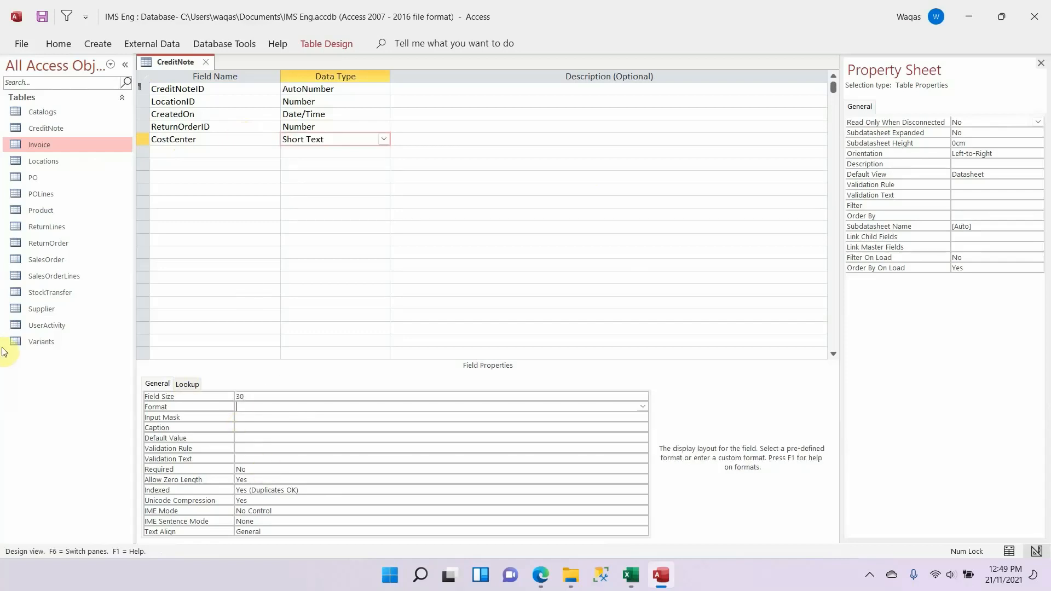
Step: Rename CostCenterID to ProfitCentre in the Excel schema's CreditNote list and replace the CostCenter field name in the Access table with it
left_click(165, 152)
key("alt+Tab")
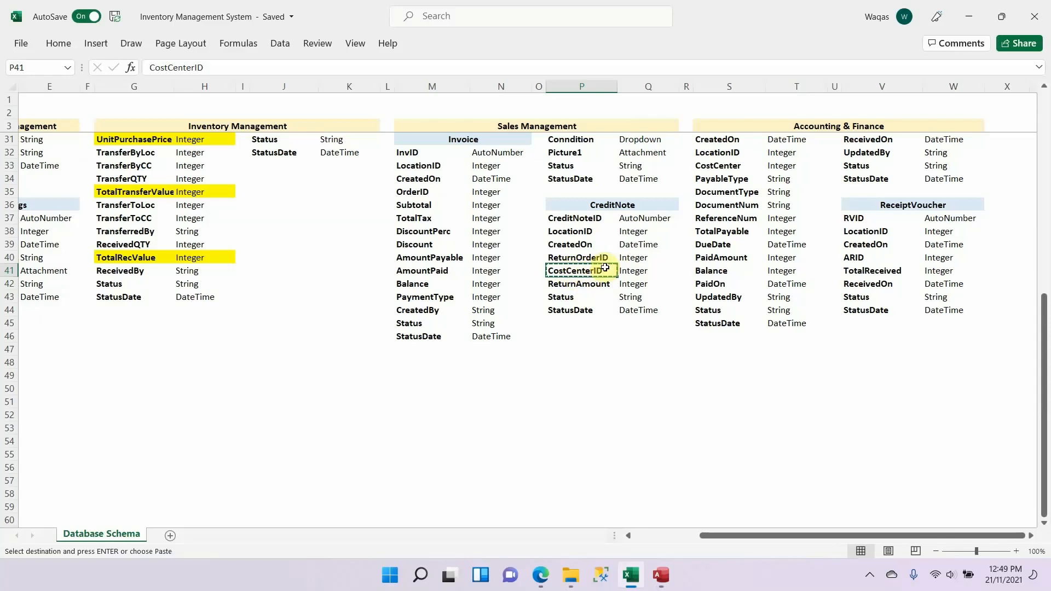
type("Profi")
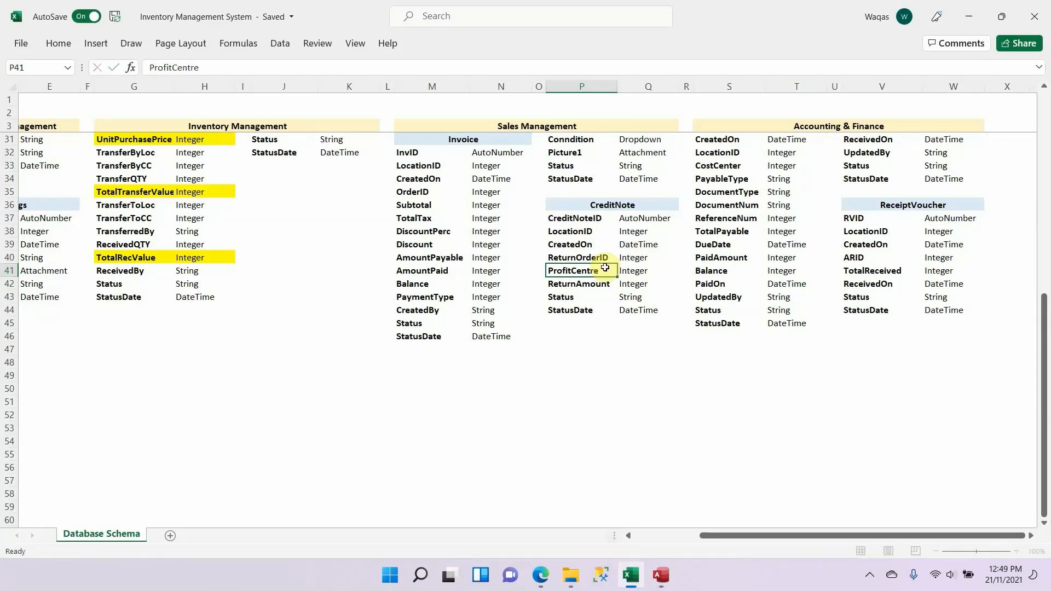
key("ctrl+c")
key("alt+Tab")
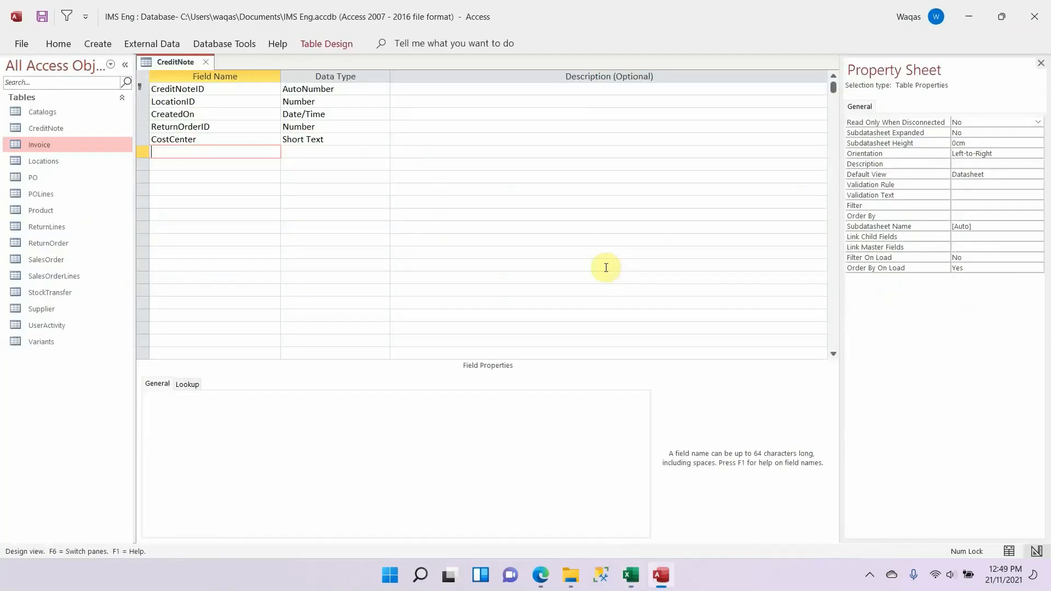
key("ctrl+v")
key("Tab")
key("Tab")
key("Tab")
Step: Add ReturnAmount from the Excel schema to the CreditNote table as a Number field
key("alt+Tab")
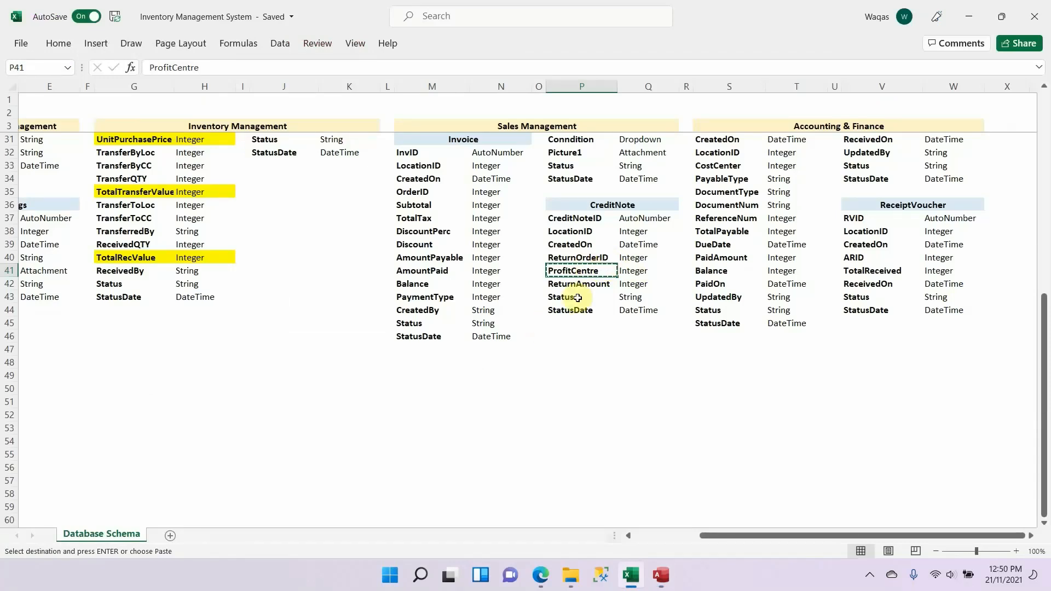
left_click(586, 283)
key("ctrl+c")
key("alt+Tab")
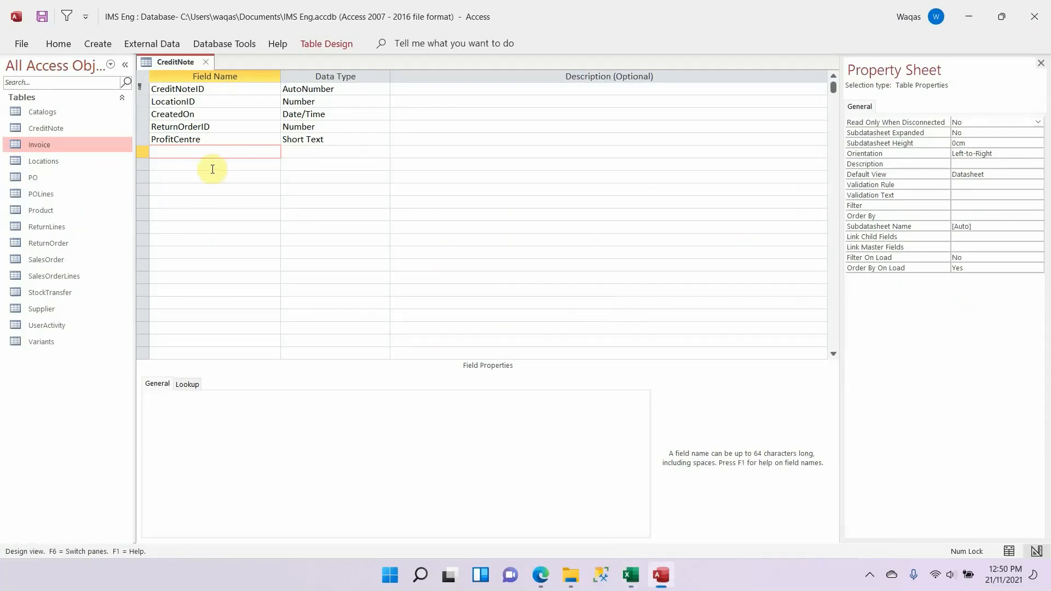
key("ctrl+v")
key("Tab")
key("alt+Tab")
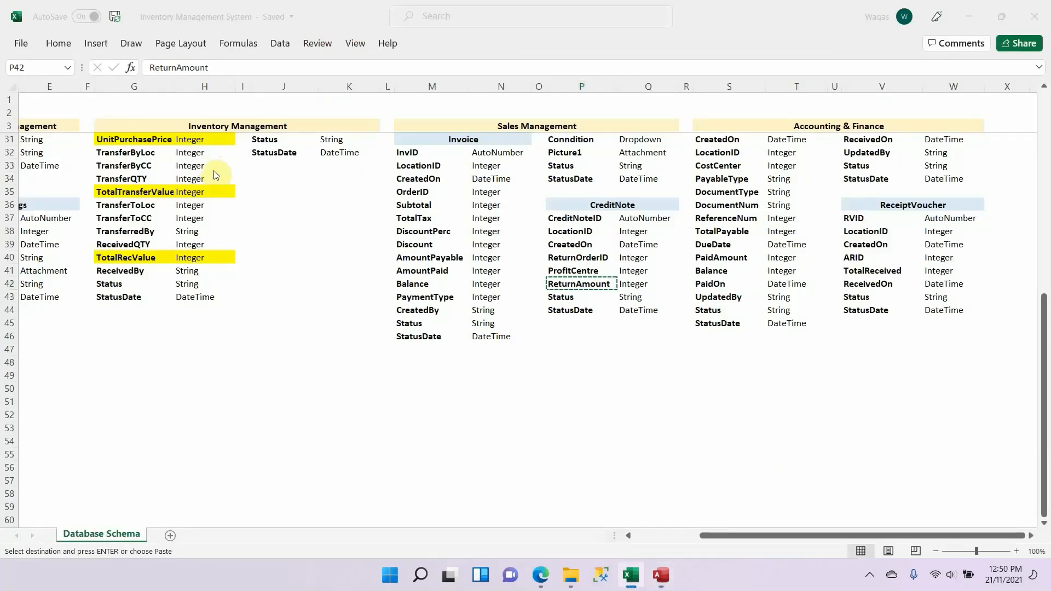
key("alt+Tab")
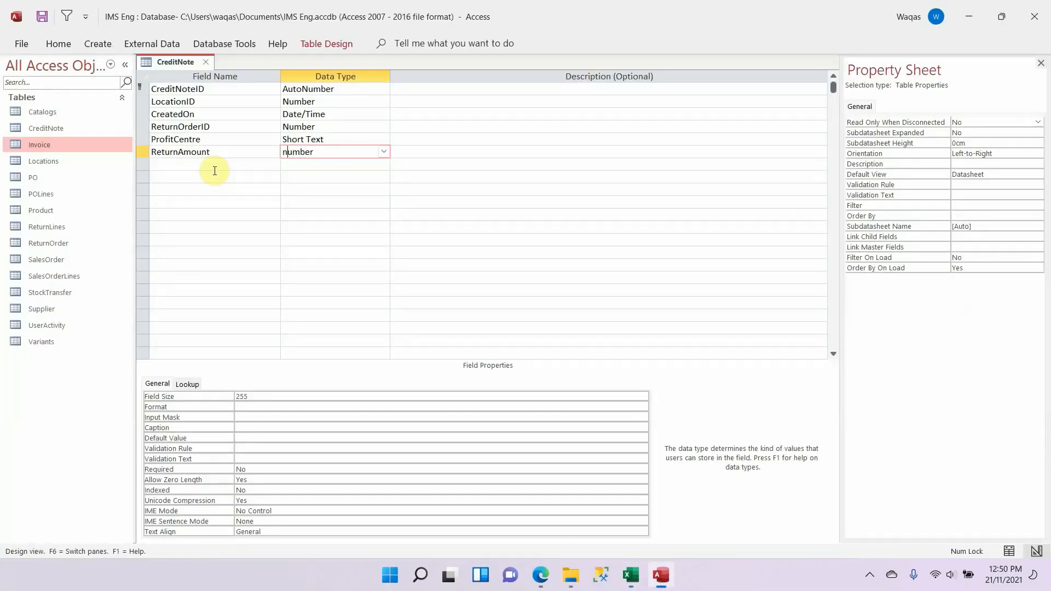
key("Tab")
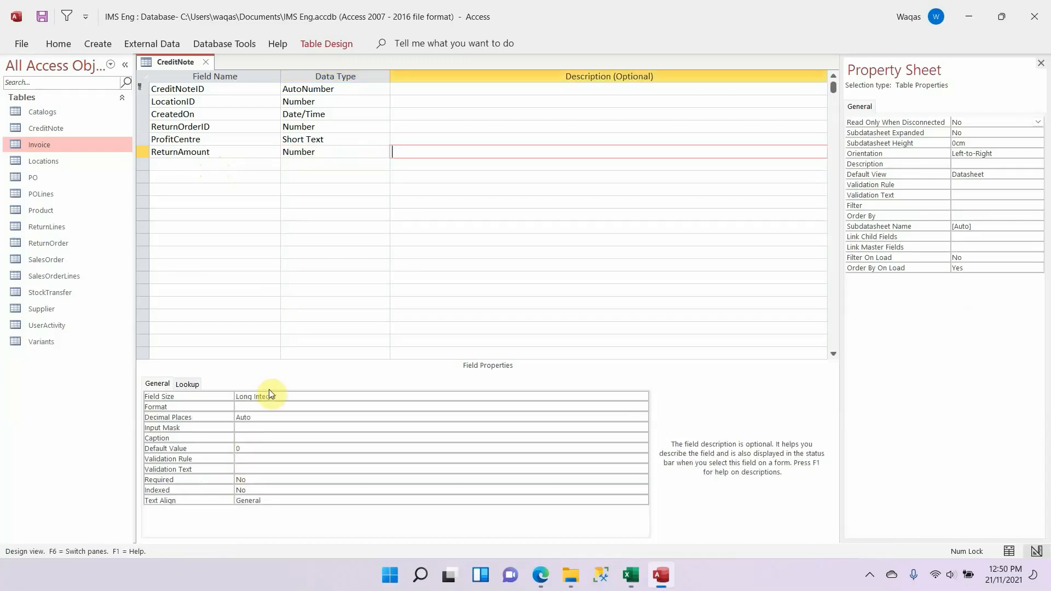
left_click(323, 151)
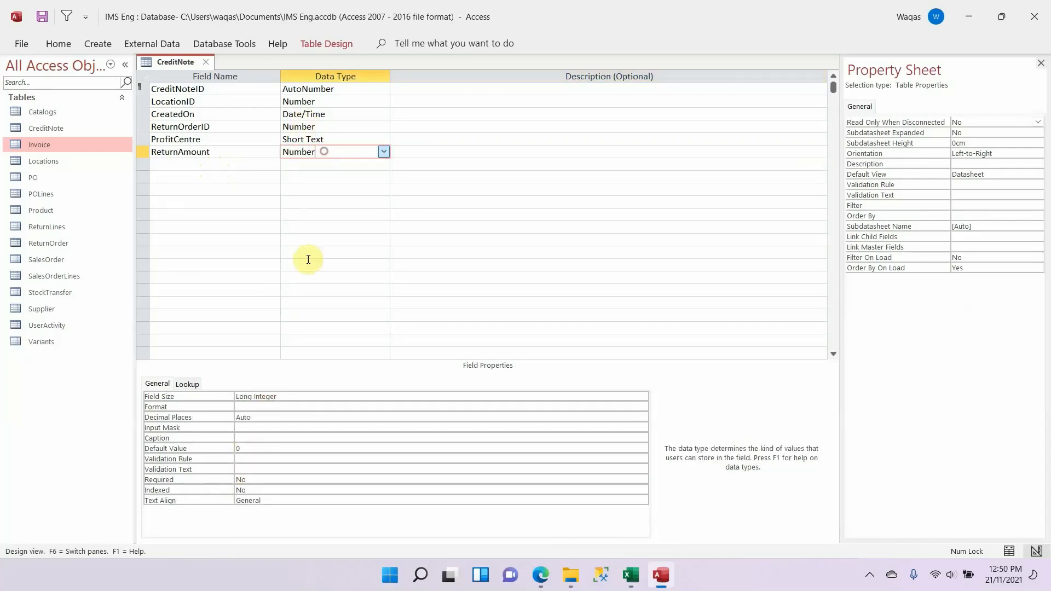
Step: Set ReturnAmount's field size to Double, format to Standard and decimal places to 1, and clear its default value
left_click(310, 395)
left_click_drag(310, 395, 57, 334)
type("Double")
key("Tab")
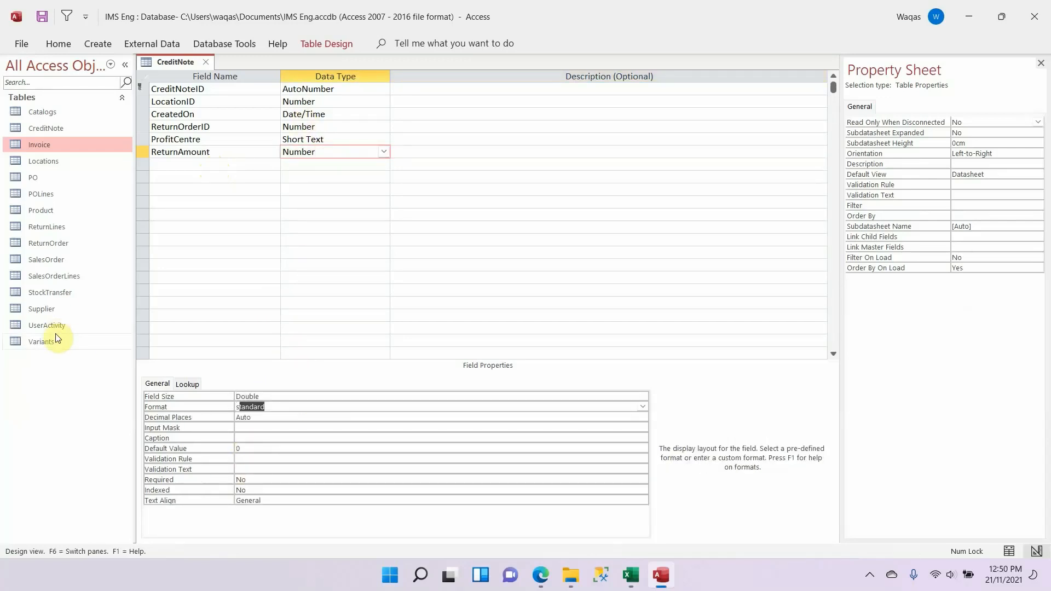
type("s")
key("Tab")
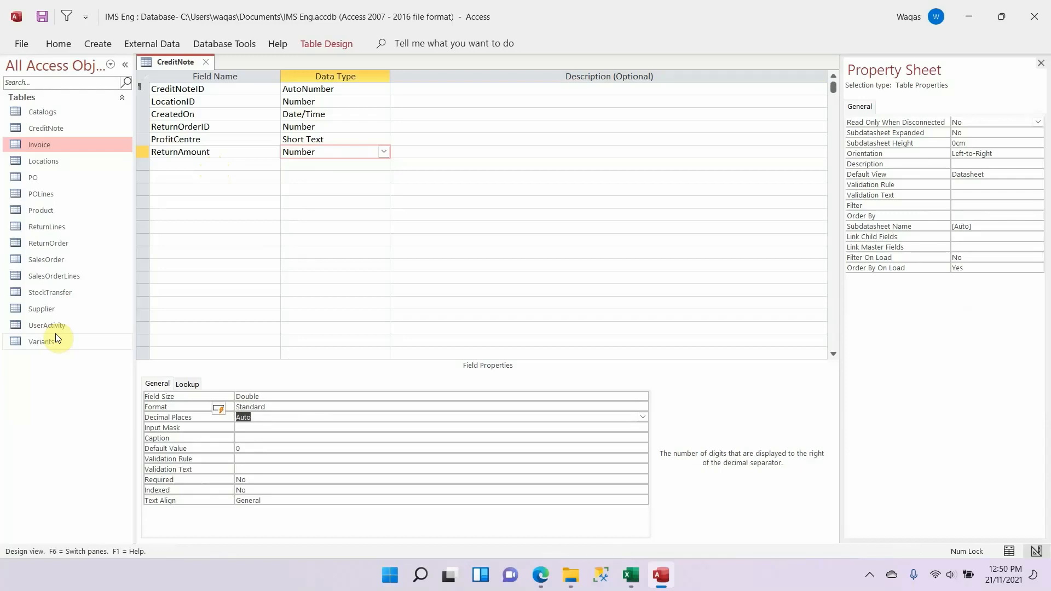
type("1")
key("Tab")
key("Tab")
key("Tab")
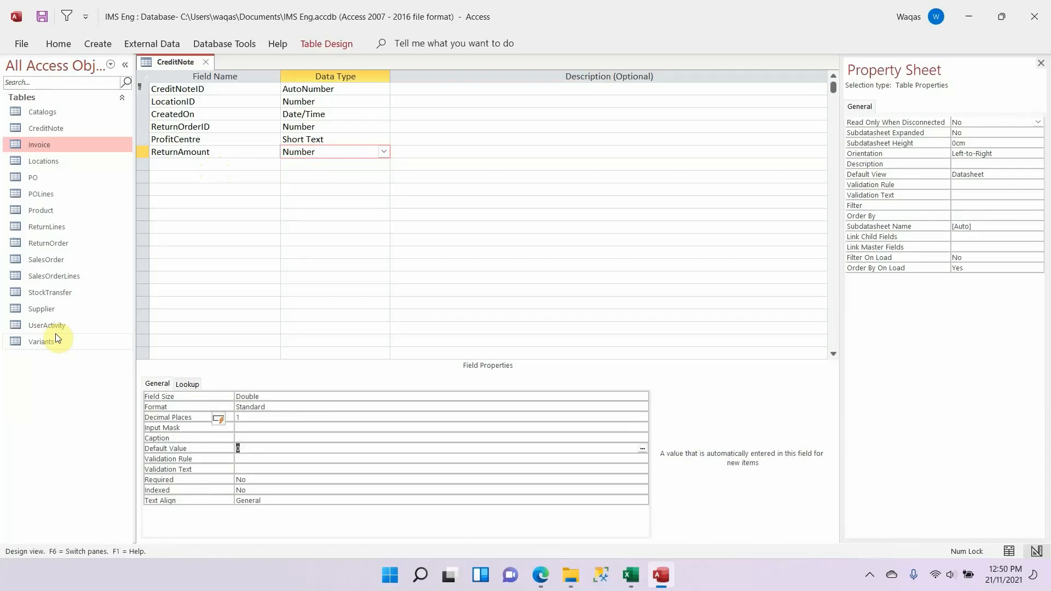
key("Delete")
key("Tab")
Step: Add Status from the Excel schema to the CreditNote table as a Short Text field
key("alt+Tab")
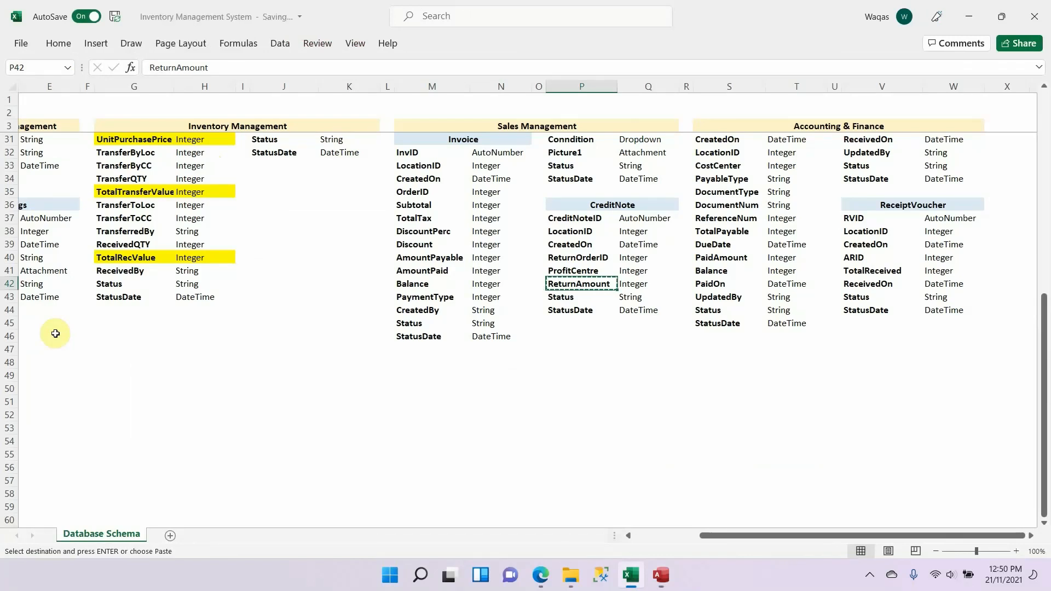
key("Down")
key("ctrl+c")
key("alt+Tab")
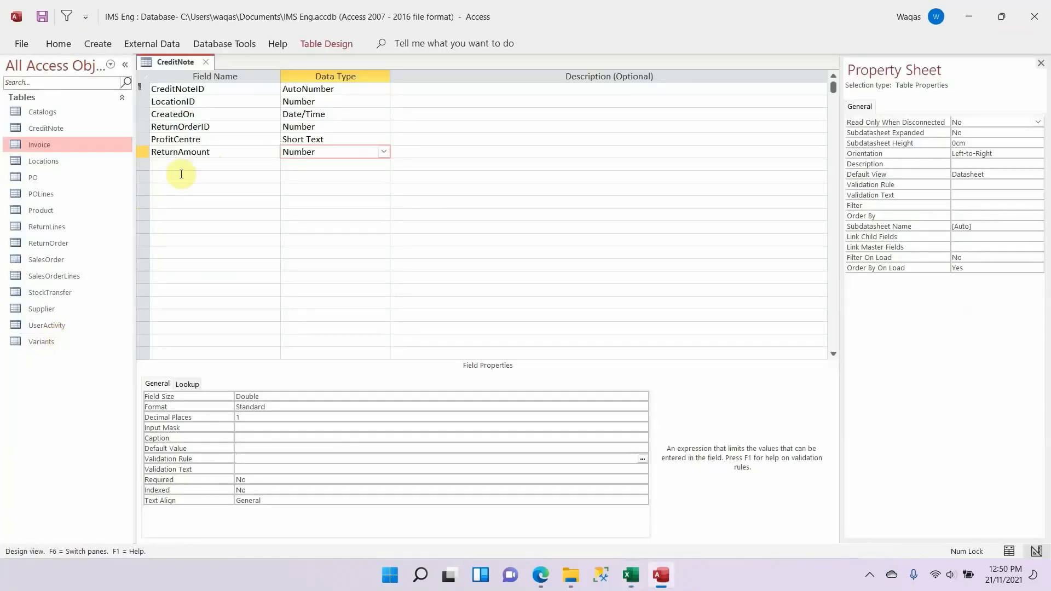
left_click(195, 164)
key("ctrl+v")
key("Tab")
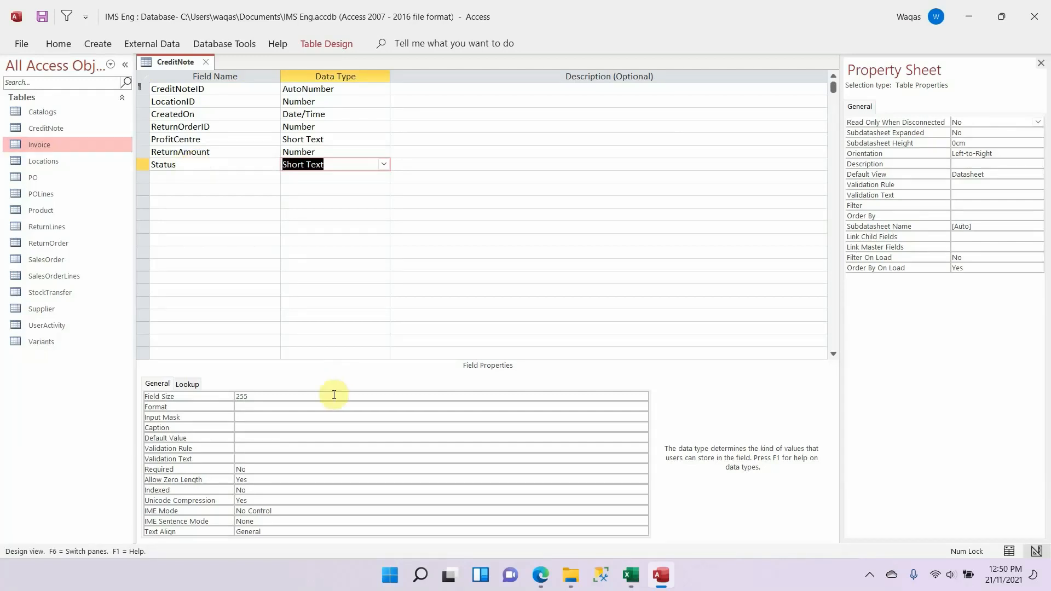
left_click(316, 396)
key("Return")
Step: Add StatusDate from the Excel schema to the CreditNote table as a Date/Time field with the Short Date format
key("alt+Tab")
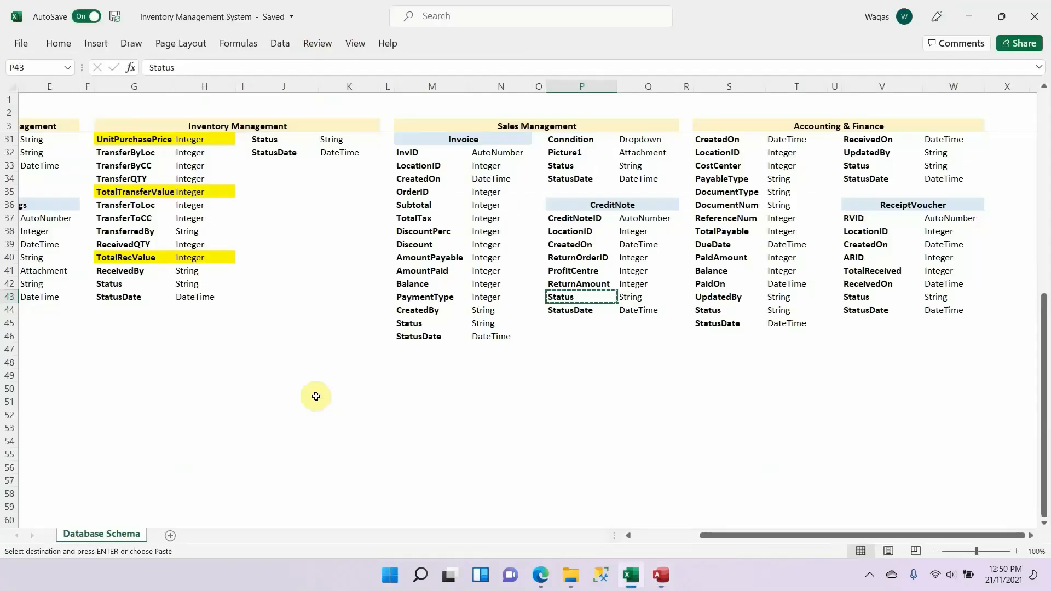
key("Down")
key("ctrl+c")
key("alt+Tab")
left_click(185, 178)
key("ctrl+v")
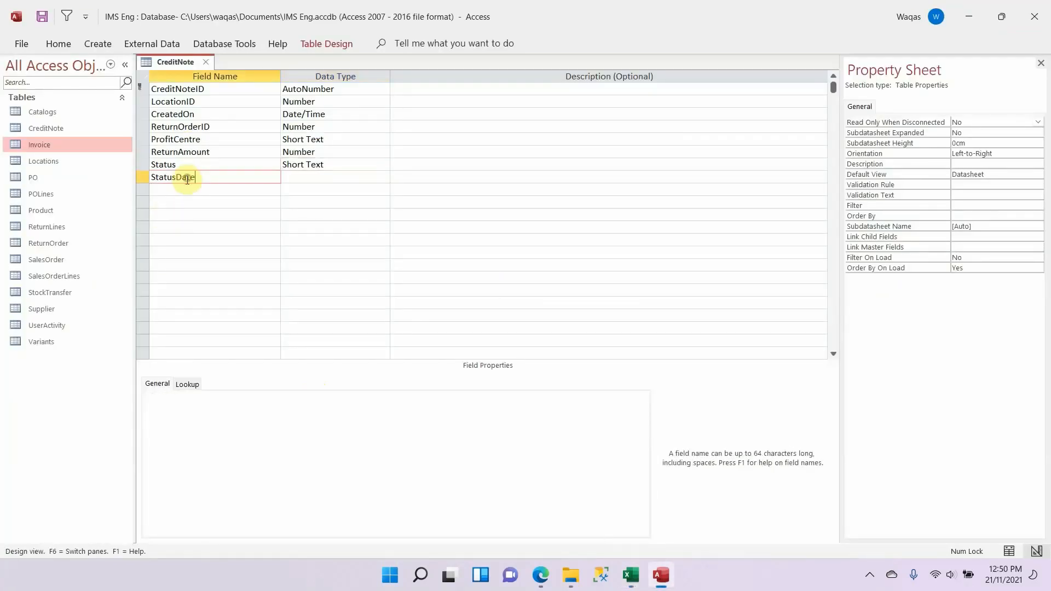
key("Tab")
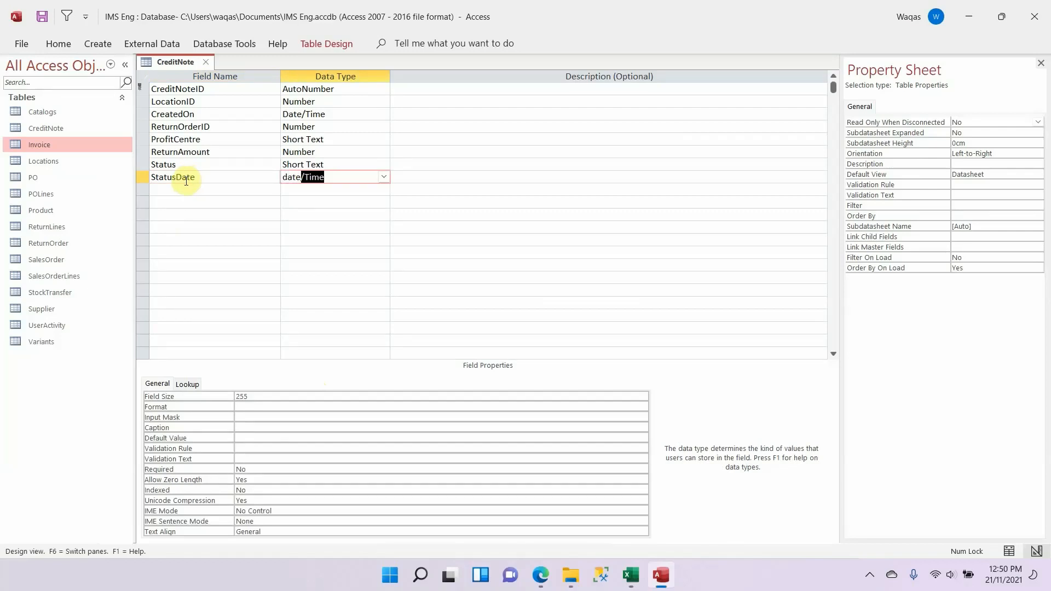
type("date")
left_click(355, 396)
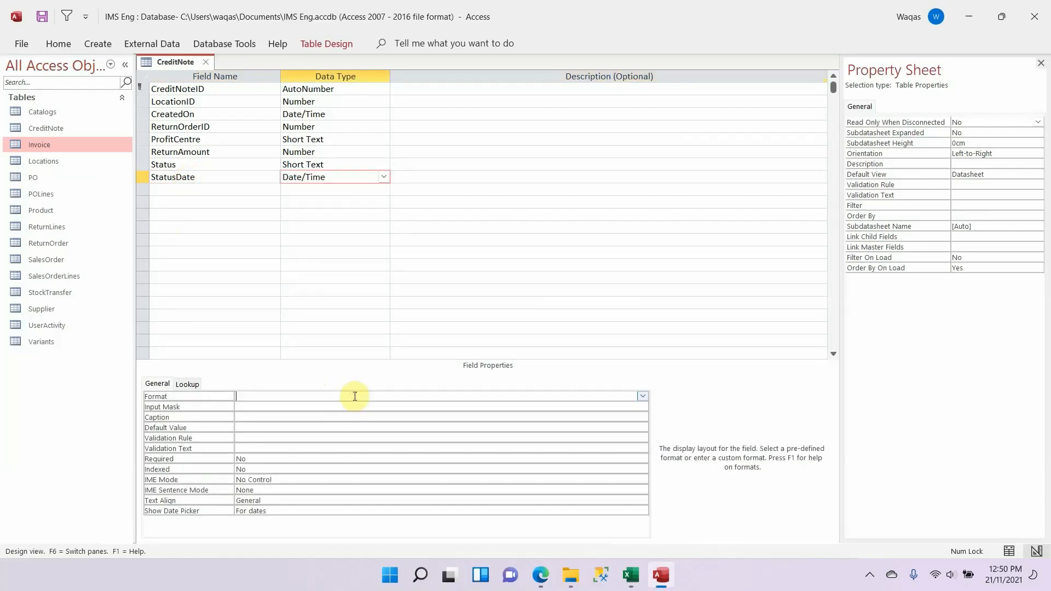
type("sho")
key("Return")
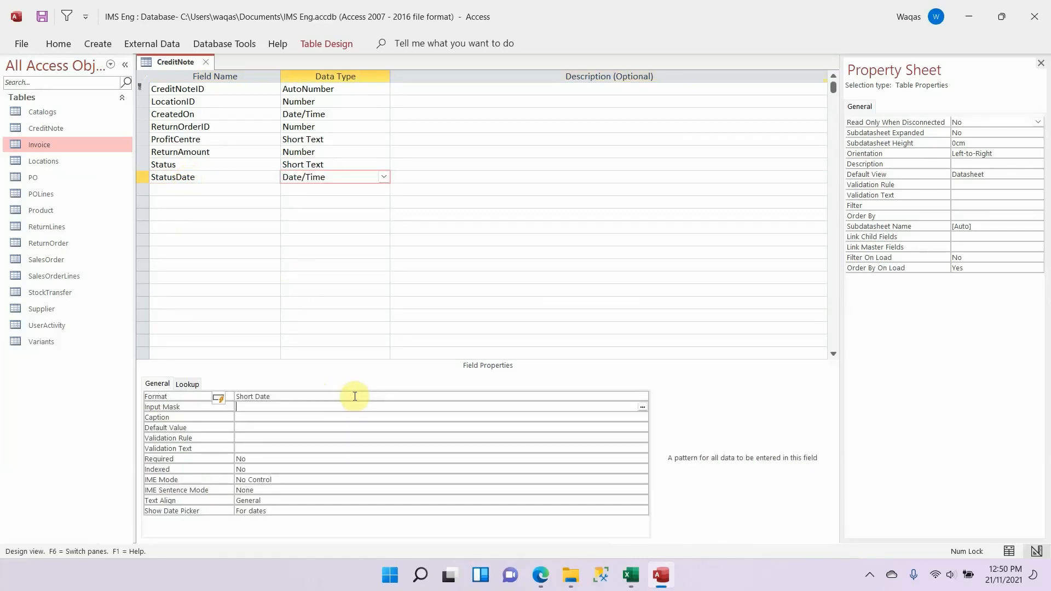
left_click(227, 190)
Step: Review the Excel schema's CreditNote list and the table lists in the Accounting & Finance section
key("alt+Tab")
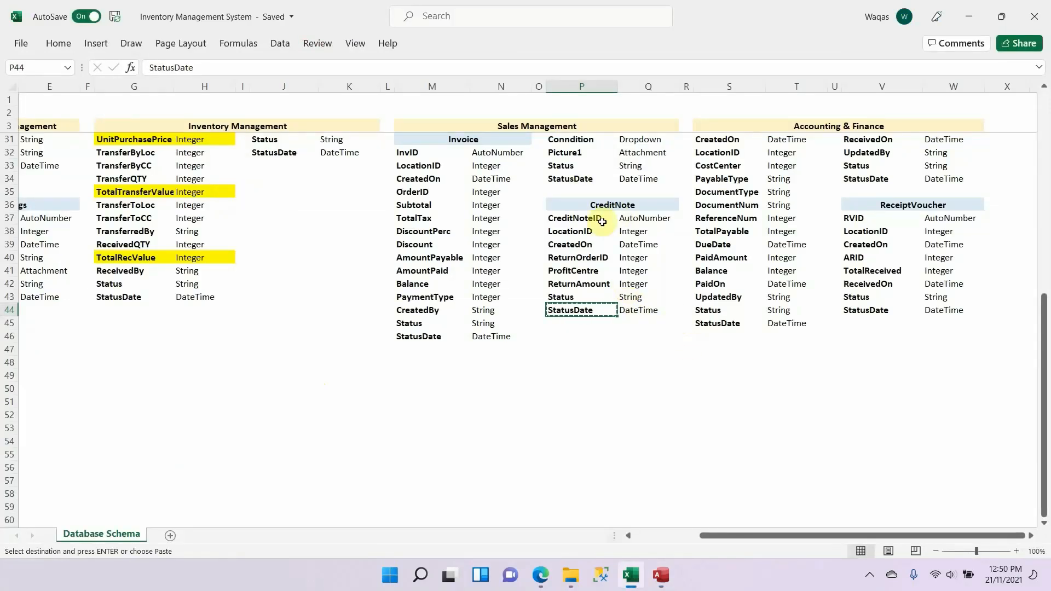
scroll(621, 317, "up", 1)
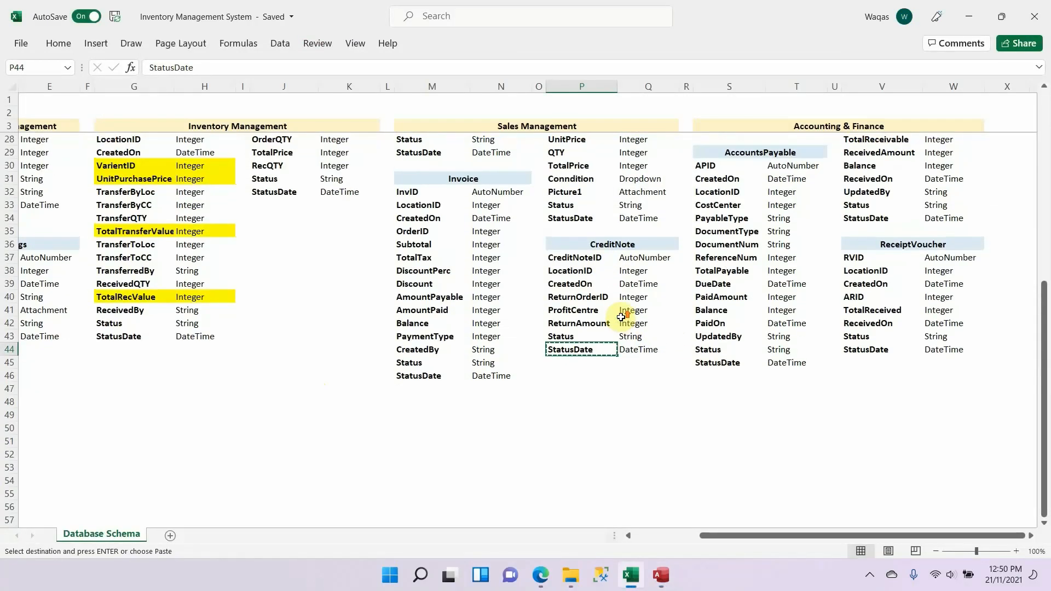
key("Escape")
scroll(621, 316, "up", 8)
scroll(621, 314, "up", 1)
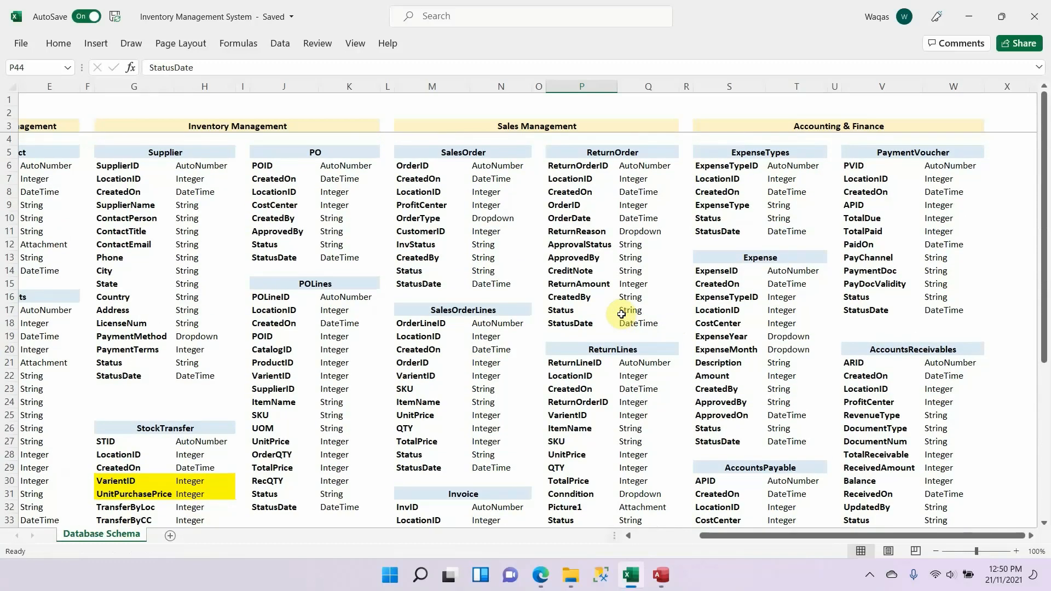
left_click_drag(894, 127, 875, 464)
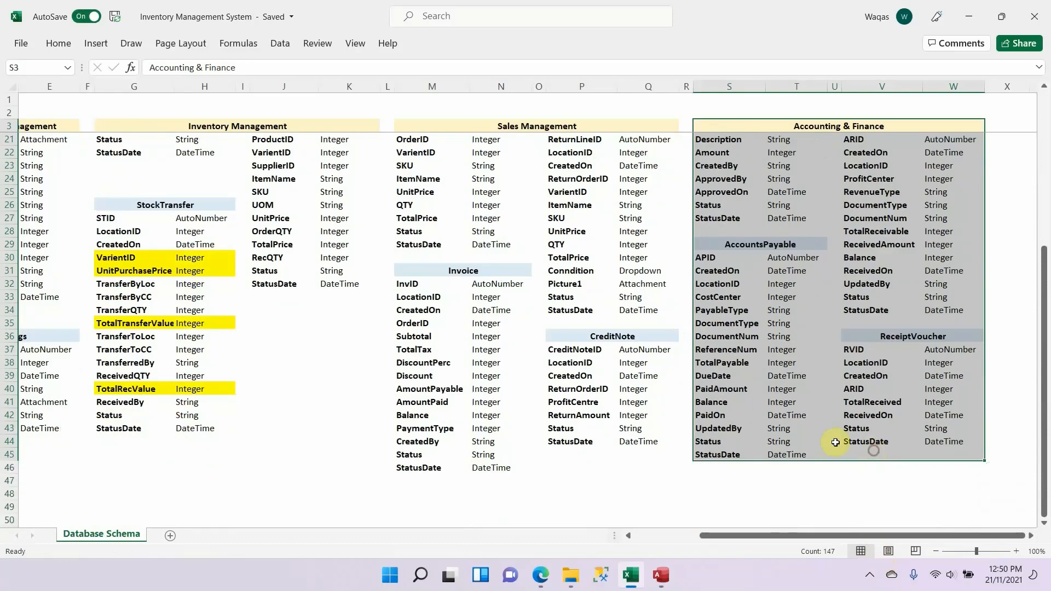
scroll(833, 441, "up", 6)
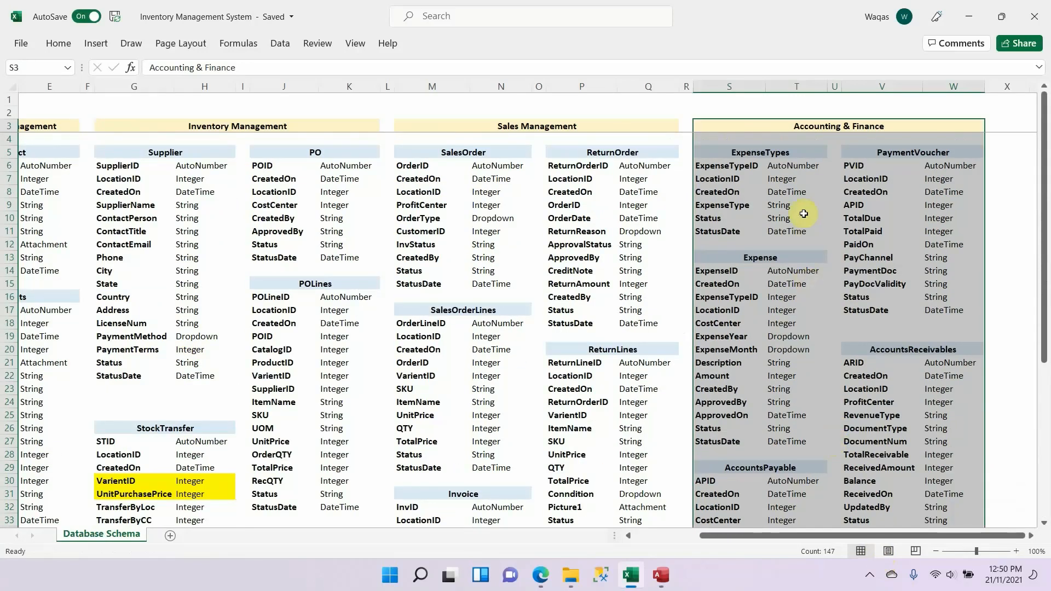
left_click(740, 190)
Step: Return to Access and close the finished CreditNote table
key("alt+Tab")
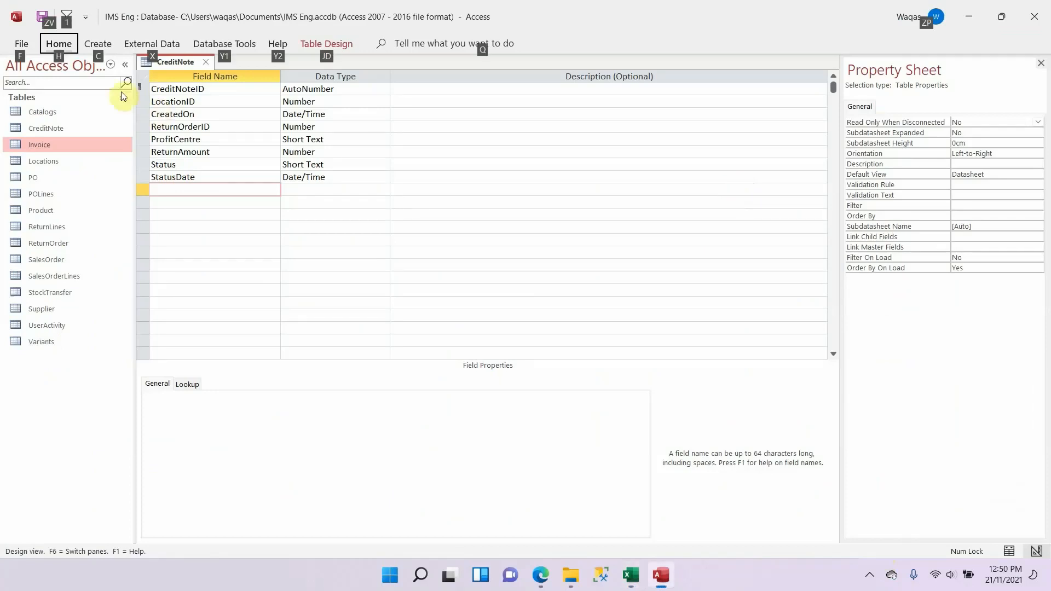
right_click(172, 62)
left_click(164, 85)
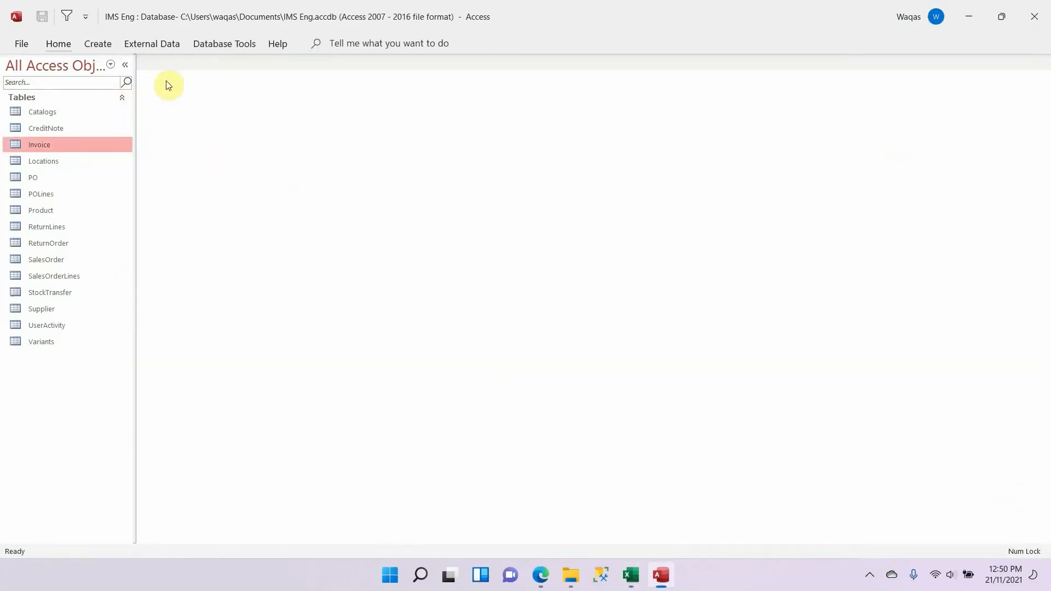
Step: Create a new Access table in Design View and save it as ExpenseTypes, using the name copied from the Excel schema
key("alt+Tab")
double_click(788, 153)
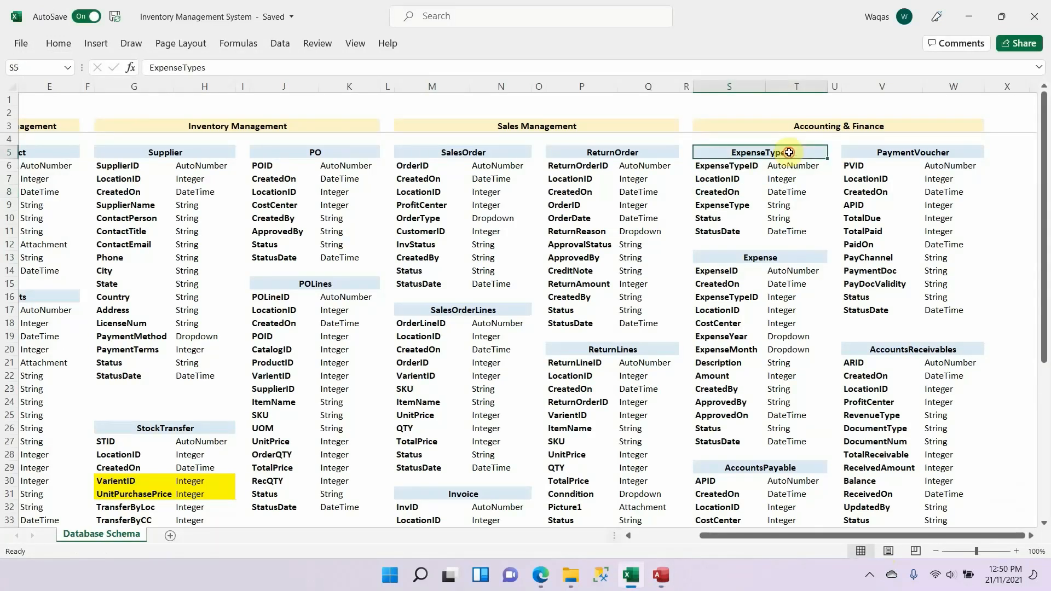
double_click(788, 153)
key("alt+Tab")
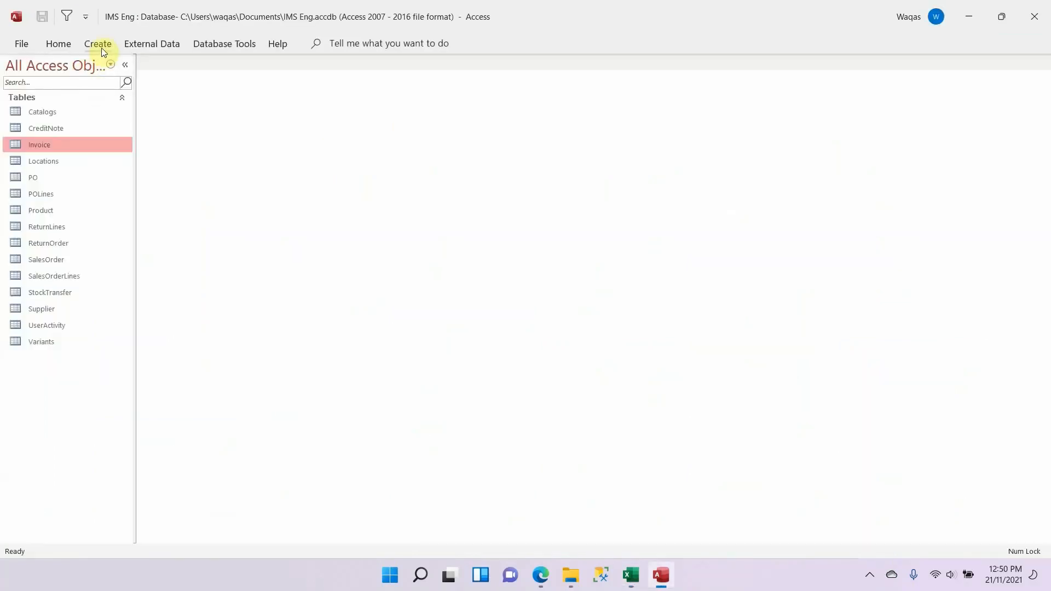
left_click(99, 45)
left_click(100, 74)
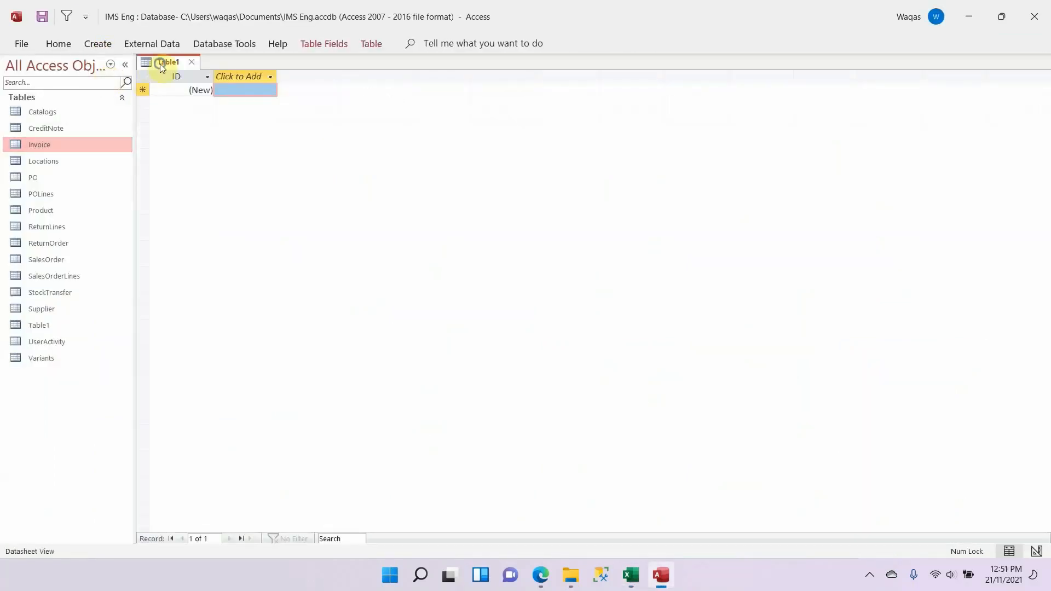
right_click(160, 62)
left_click(195, 134)
key("ctrl+v")
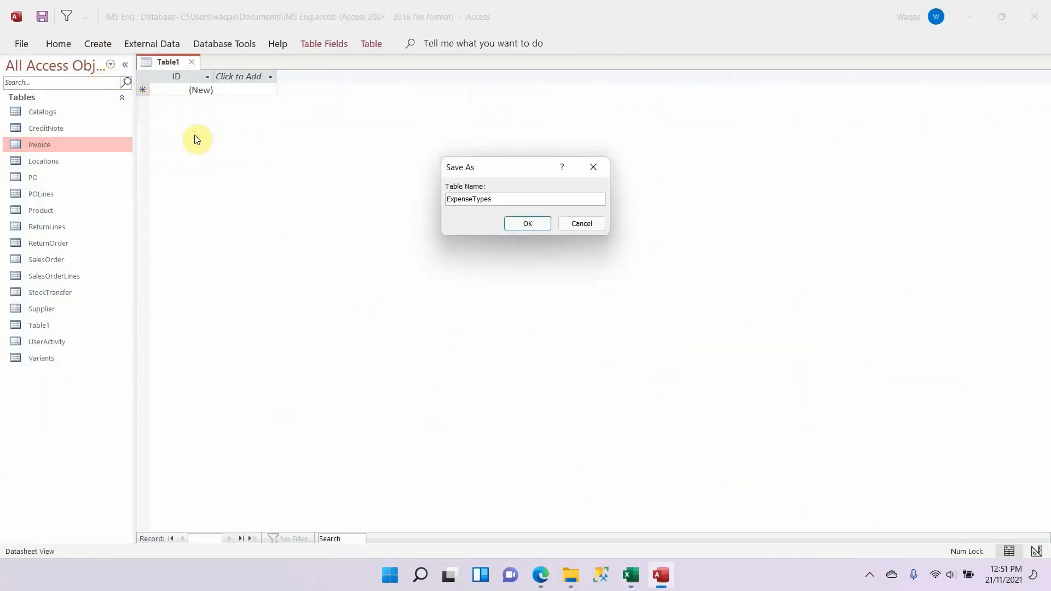
key("Return")
Step: Rename the ExpenseTypes table's ID key field as ExpenseTypeID, copied from the Excel schema
key("alt+Tab")
key("Down")
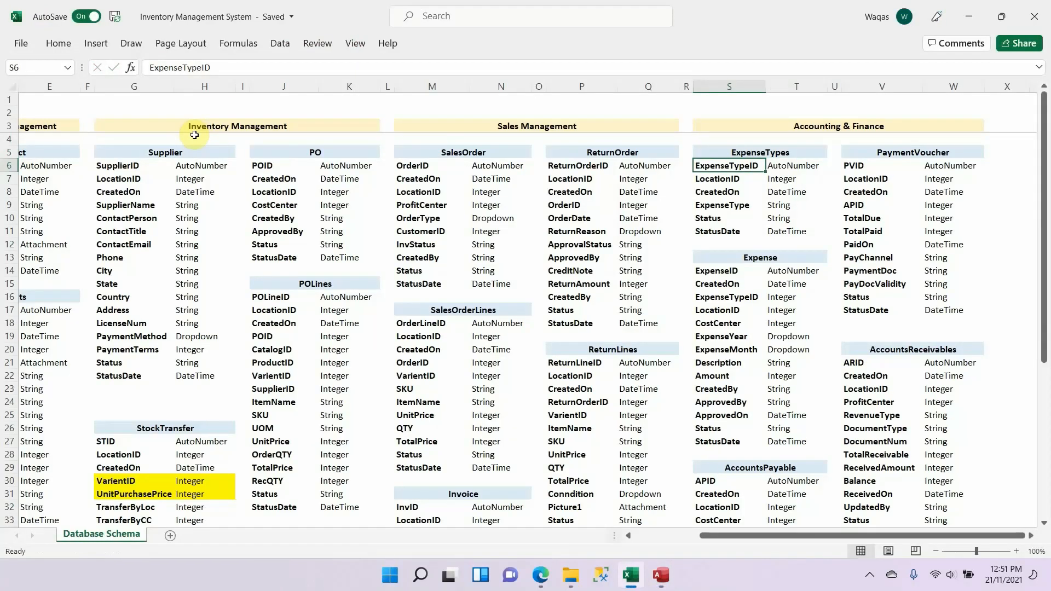
key("ctrl+c")
key("alt+Tab")
key("ctrl+v")
Step: Add LocationID from the Excel schema to the ExpenseTypes table as a Number field with an empty default value
key("alt+Tab")
key("Down")
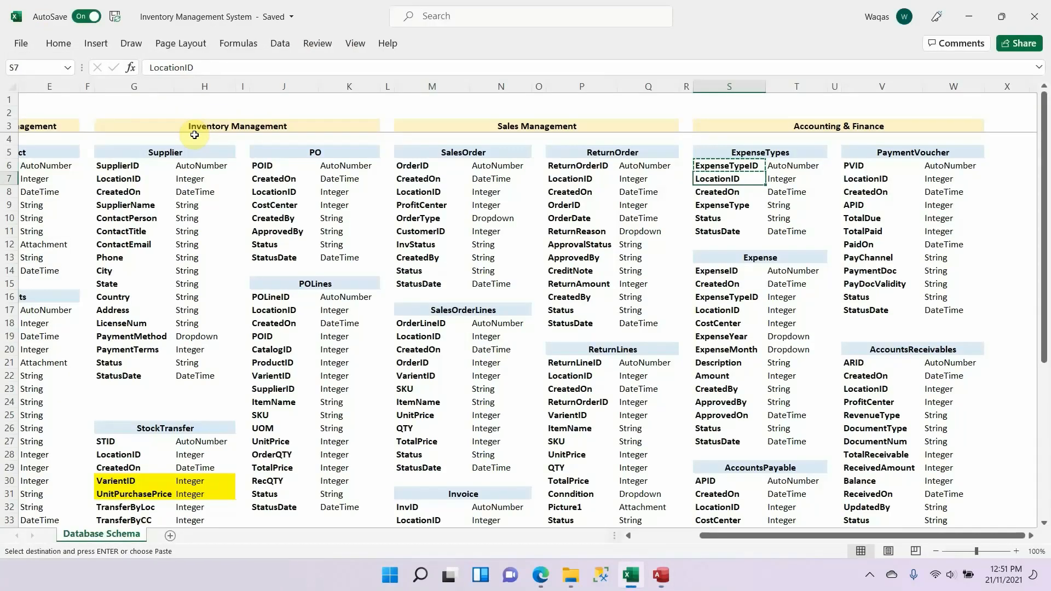
key("ctrl+c")
key("alt+Tab")
key("ctrl+v")
key("Tab")
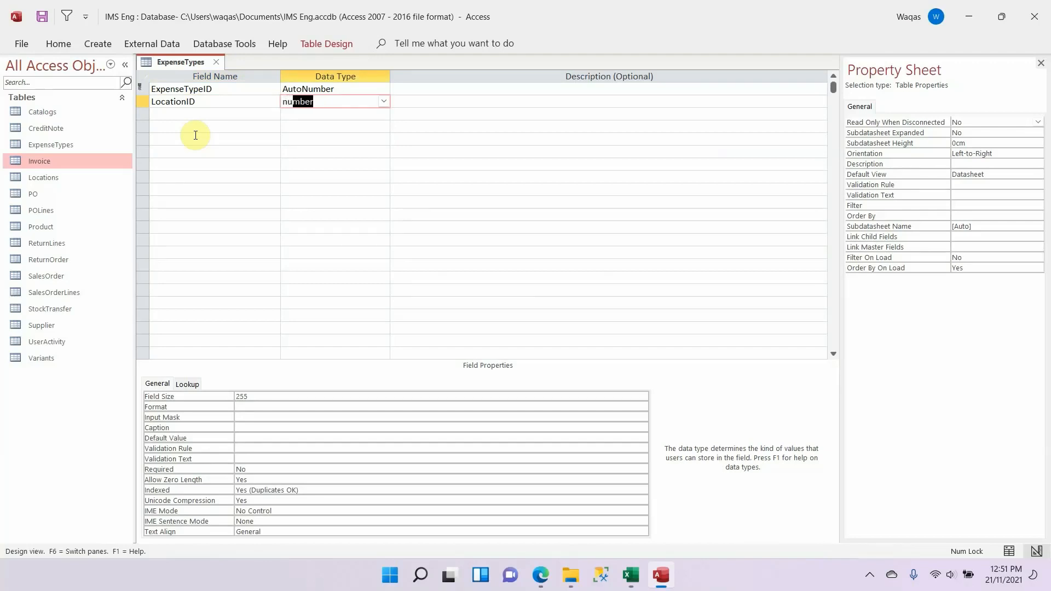
key("Tab")
key("shift+Tab")
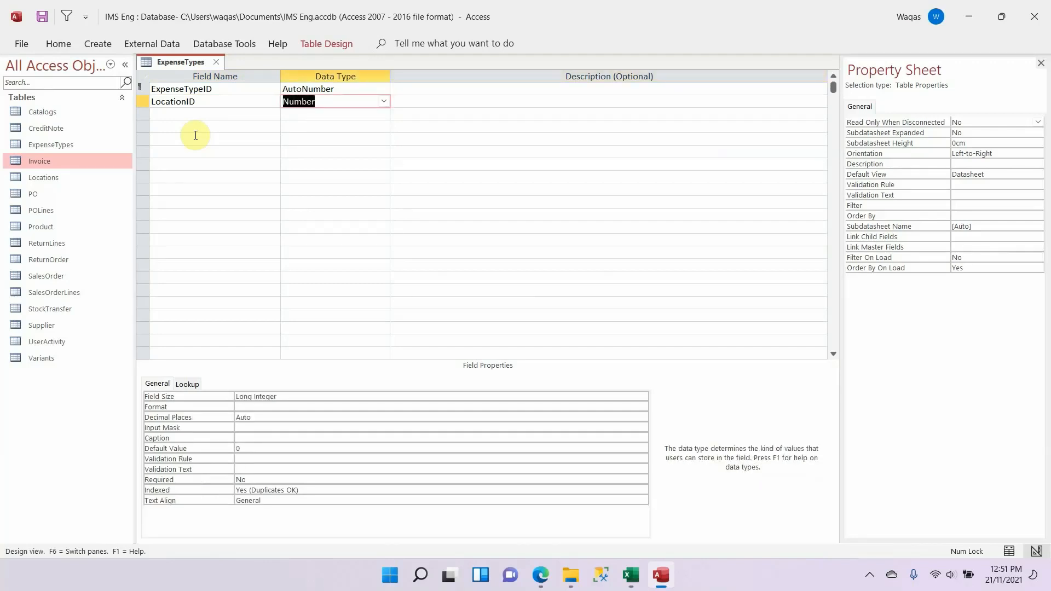
left_click(228, 448)
key("Delete")
key("Down")
Step: Add CreatedOn from the Excel schema to the ExpenseTypes table as a Date/Time field with the Short Date format
key("alt+Tab")
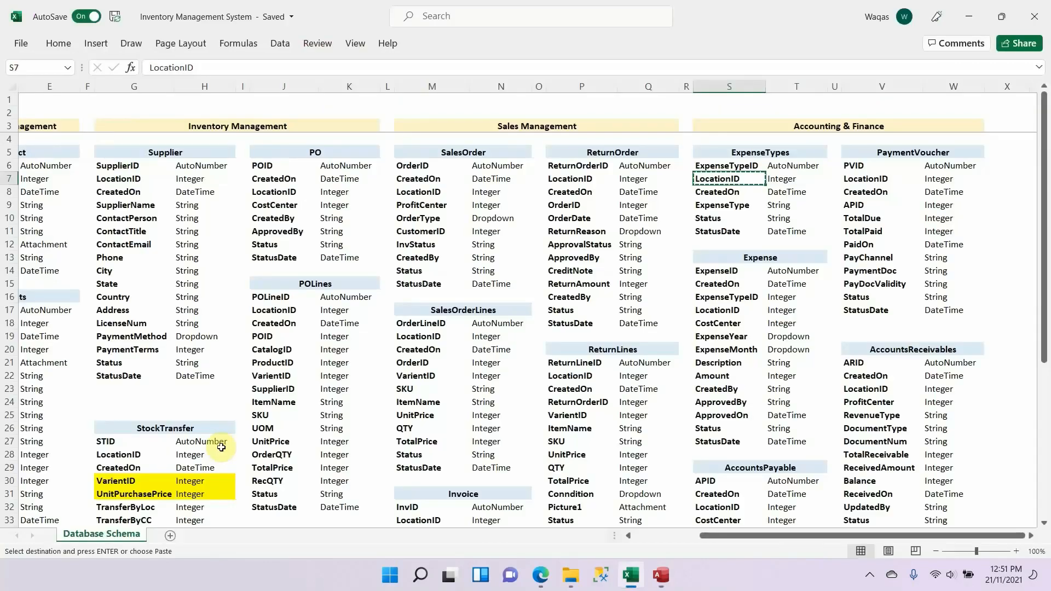
key("Down")
key("alt+Tab")
left_click(198, 114)
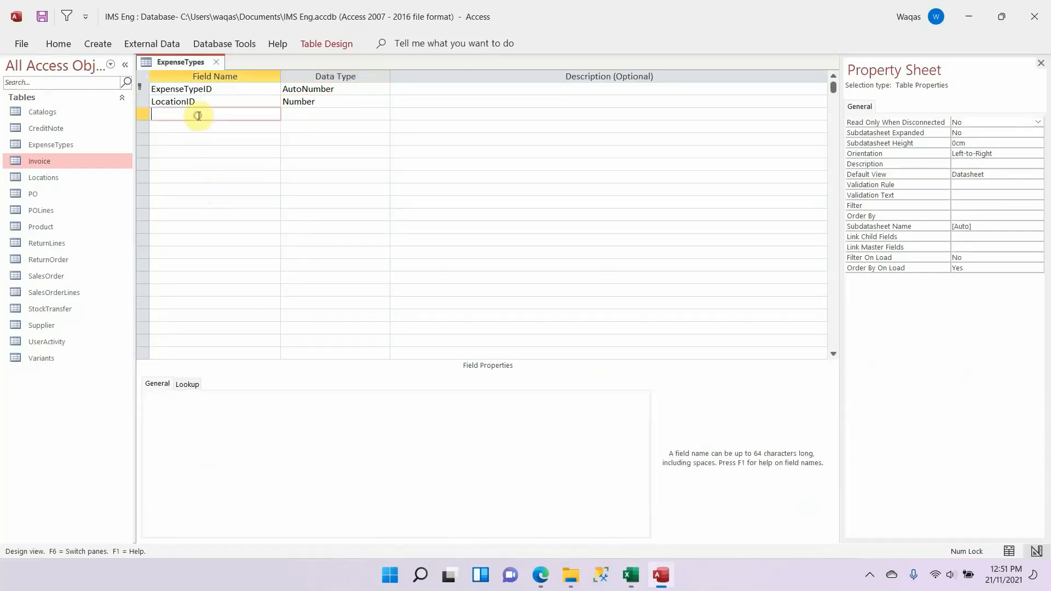
key("ctrl+v")
key("Tab")
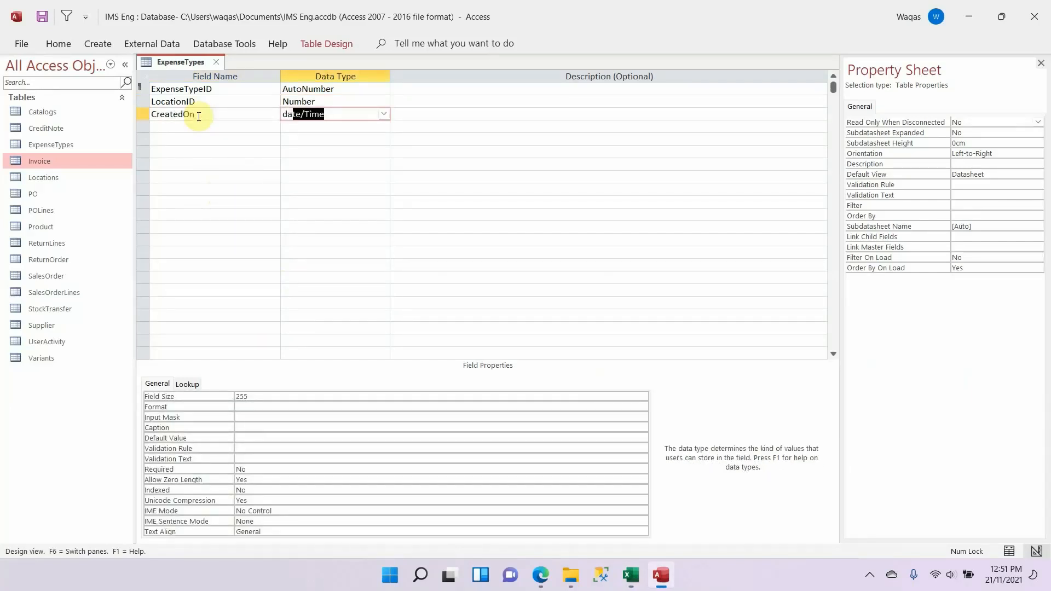
type("da")
key("Tab")
key("shift+Tab")
left_click(281, 394)
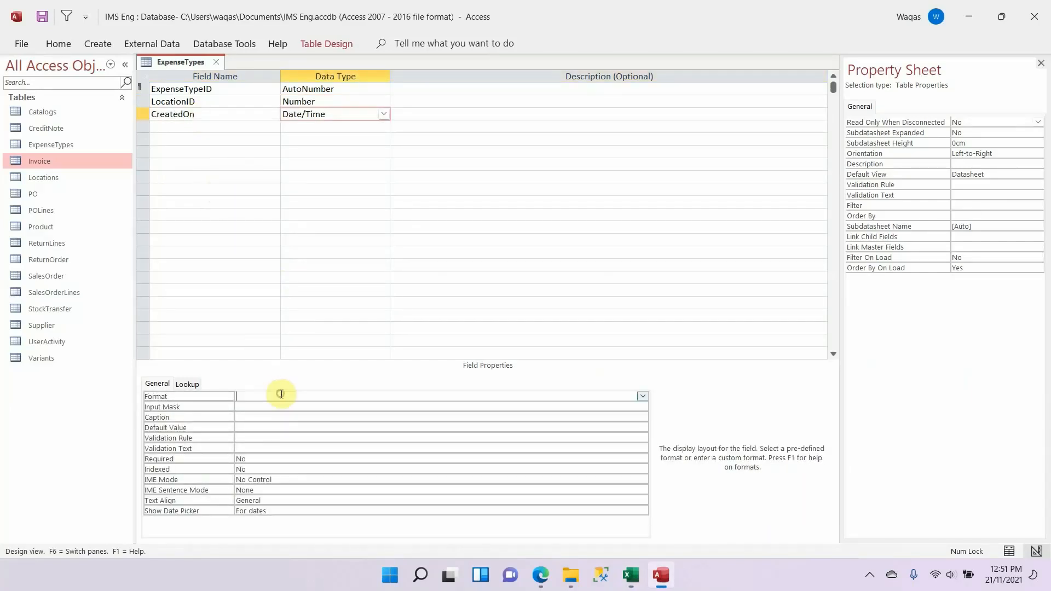
type("sho")
key("Return")
key("Return")
Step: Add ExpenseType from the Excel schema to the ExpenseTypes table as a Short Text field with field size 100
key("alt+Tab")
key("Down")
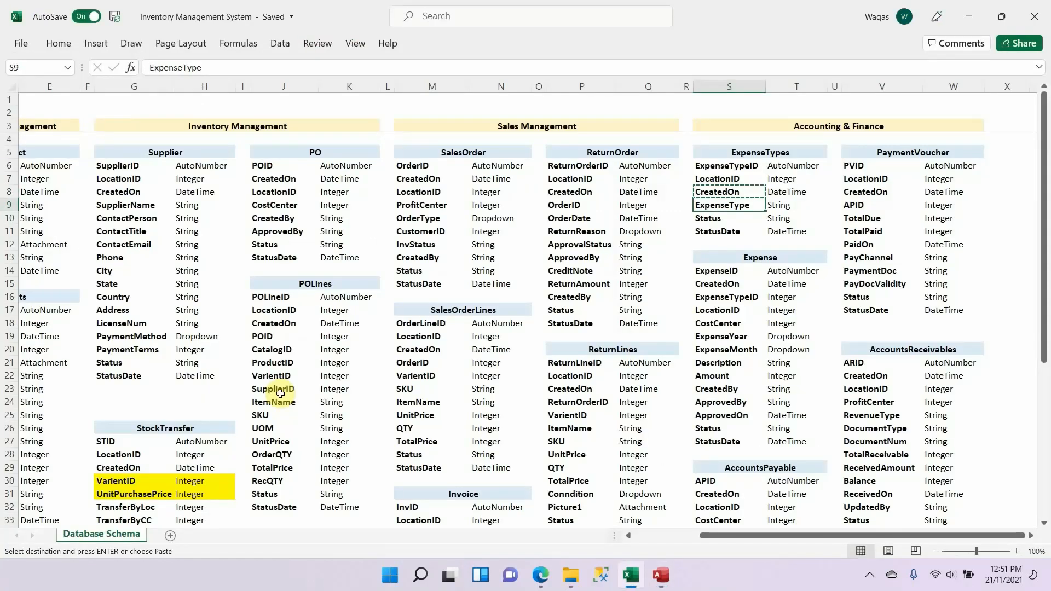
key("alt+Tab")
left_click(216, 127)
key("ctrl+v")
key("Tab")
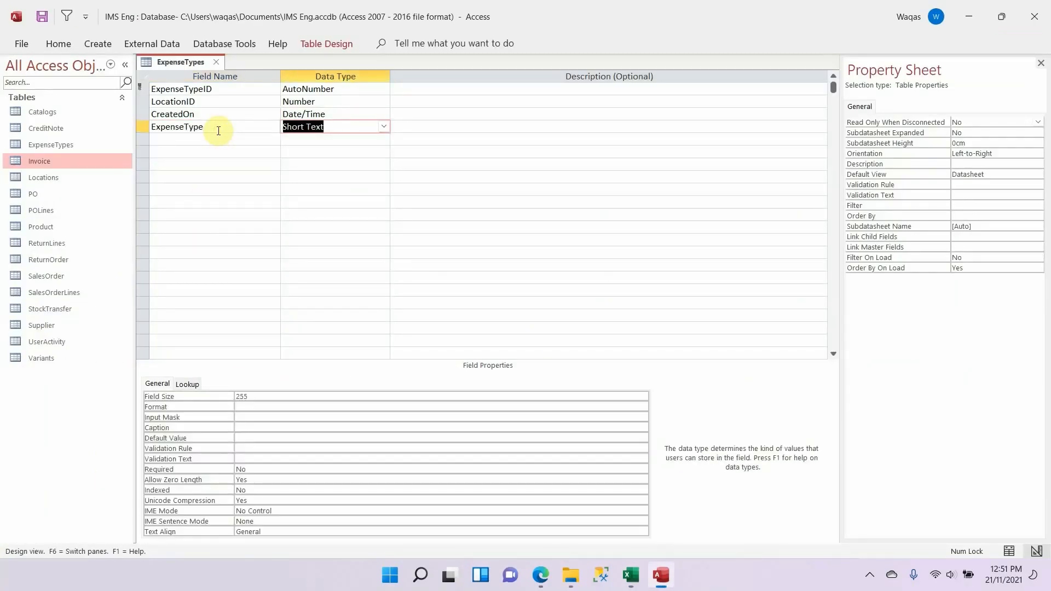
left_click(270, 395)
type("100")
key("Return")
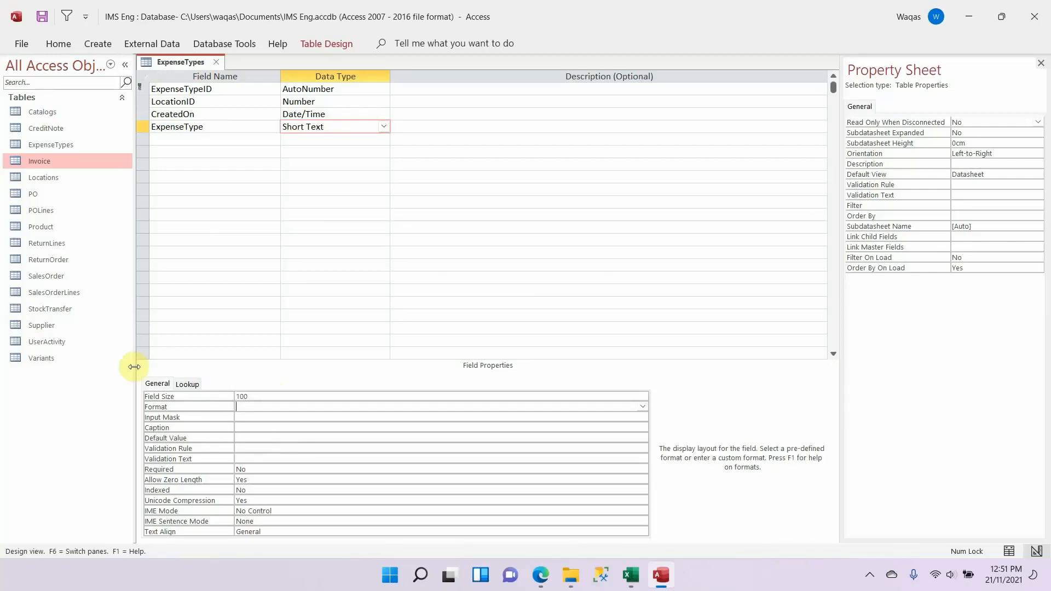
Step: Add Status from the Excel schema to the ExpenseTypes table as a Short Text field and reduce its field size
key("alt+Tab")
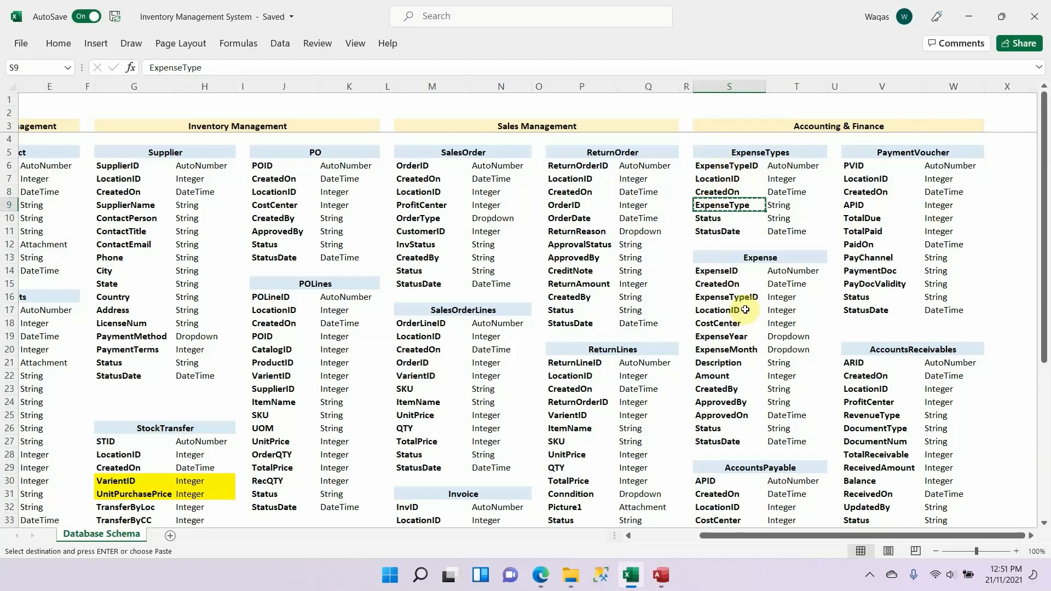
left_click(734, 222)
key("alt+Tab")
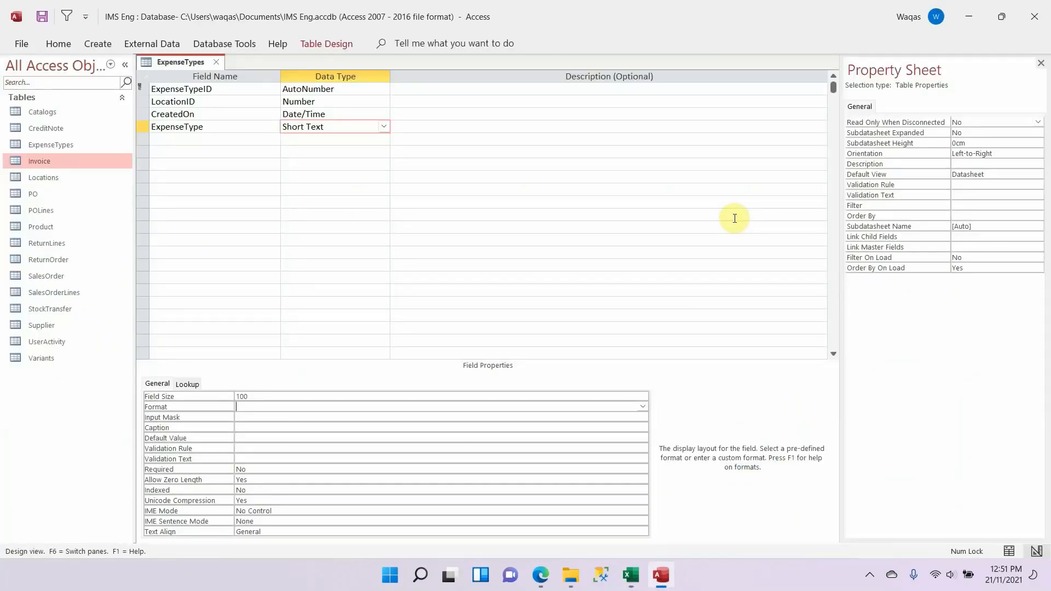
left_click(238, 135)
type("Status")
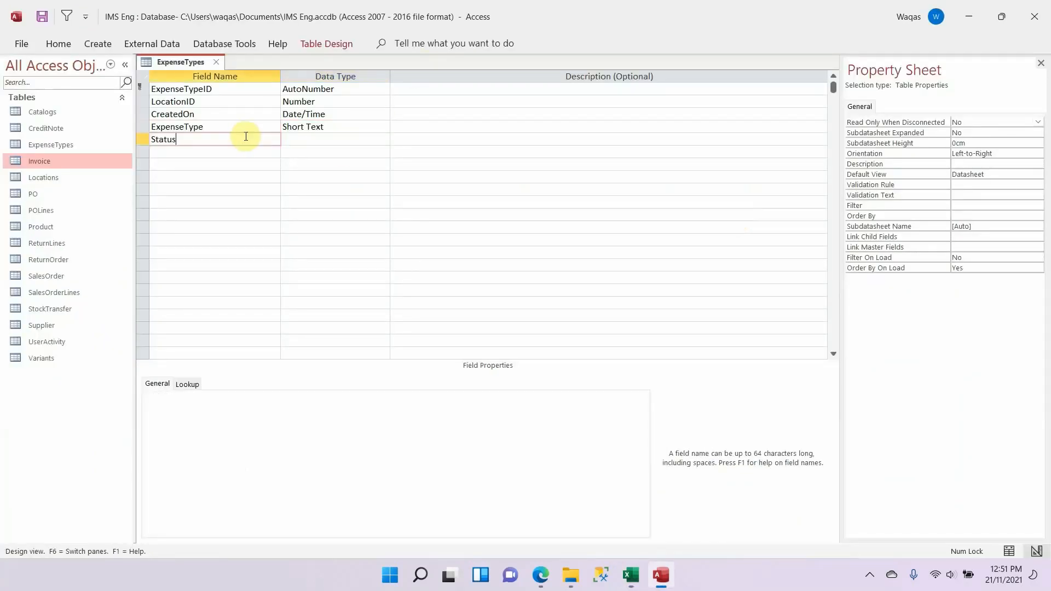
key("Tab")
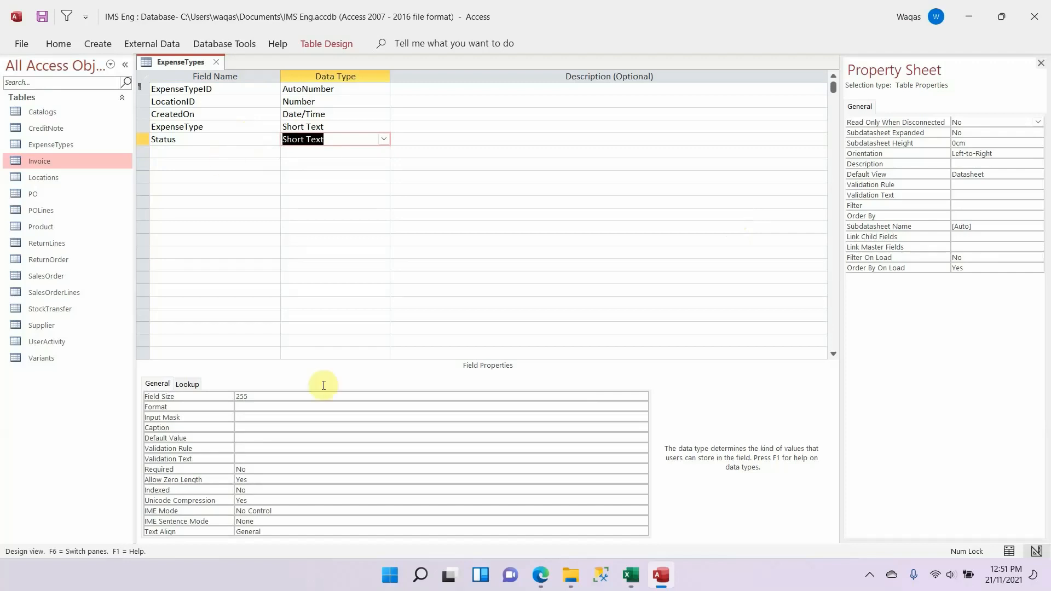
left_click(310, 397)
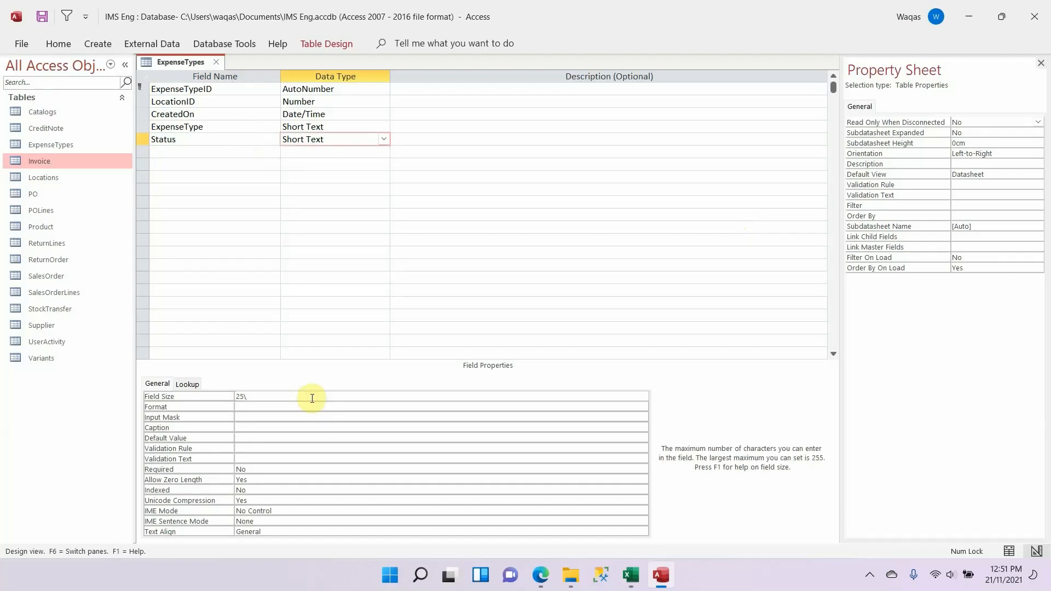
Step: Add StatusDate to the ExpenseTypes table as a Date/Time field with the Short Date format, and save and close the table
left_click(171, 152)
type("StatusDat")
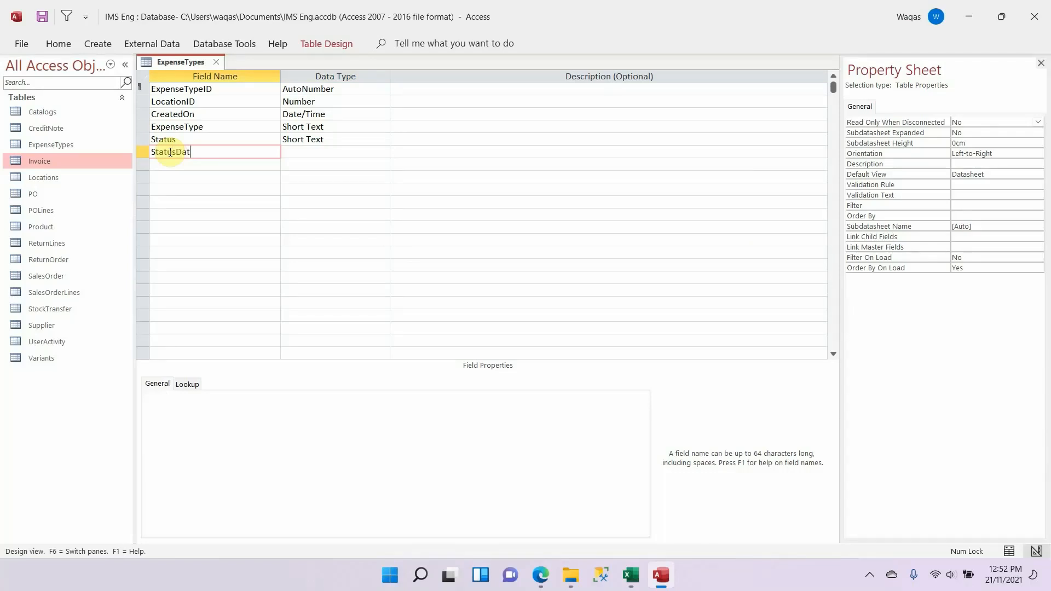
type("e")
key("Tab")
type("d")
key("Tab")
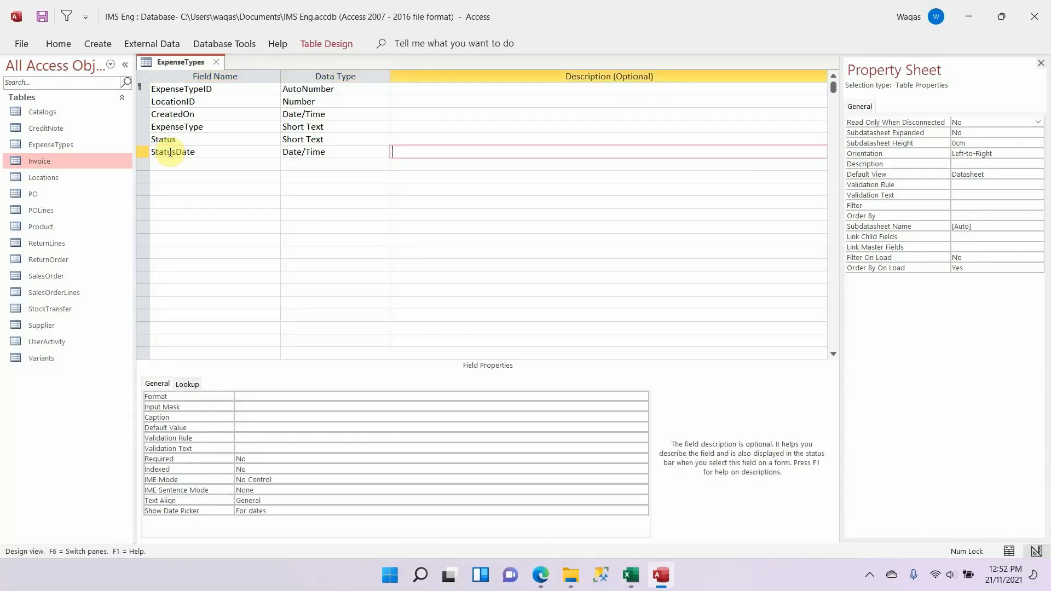
key("shift+Tab")
left_click(258, 395)
type("short Date")
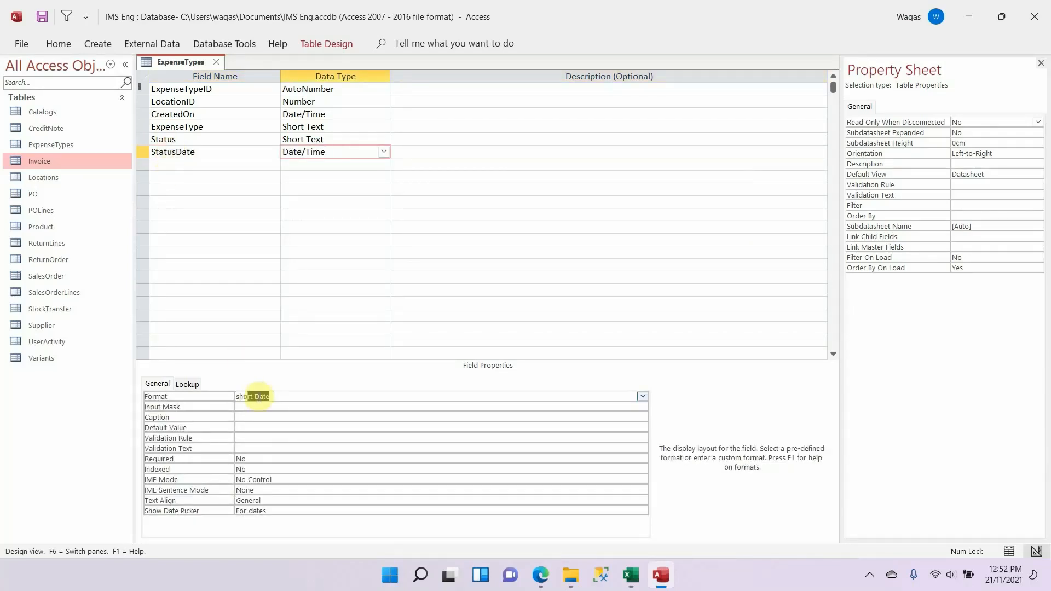
key("Tab")
key("ctrl+s")
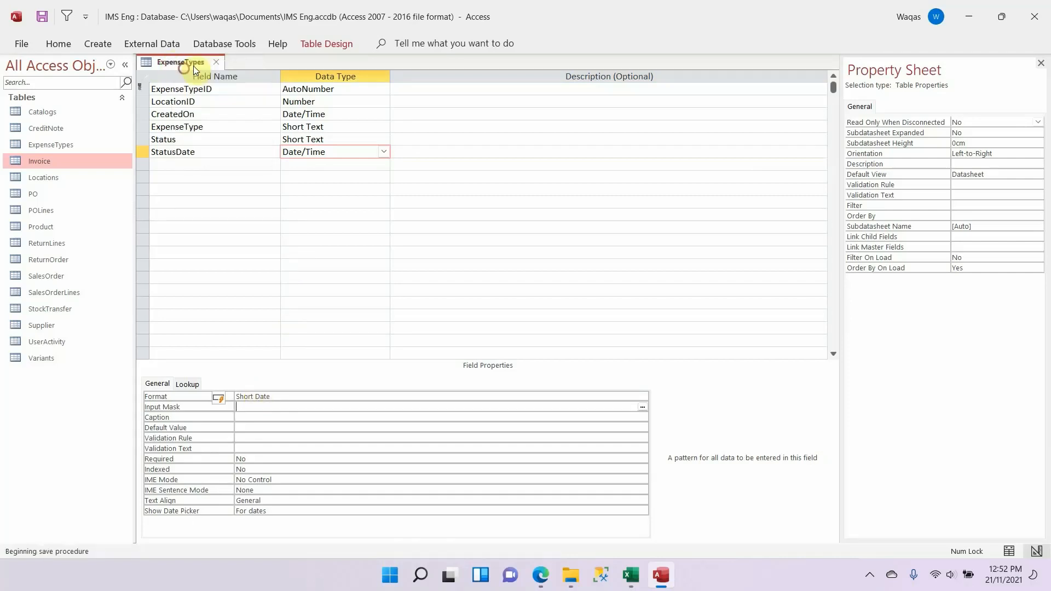
left_click(216, 62)
Step: Create a new Access table in Design View and save it as Expense, using the name copied from the Excel schema
key("alt+Tab")
left_click(777, 255)
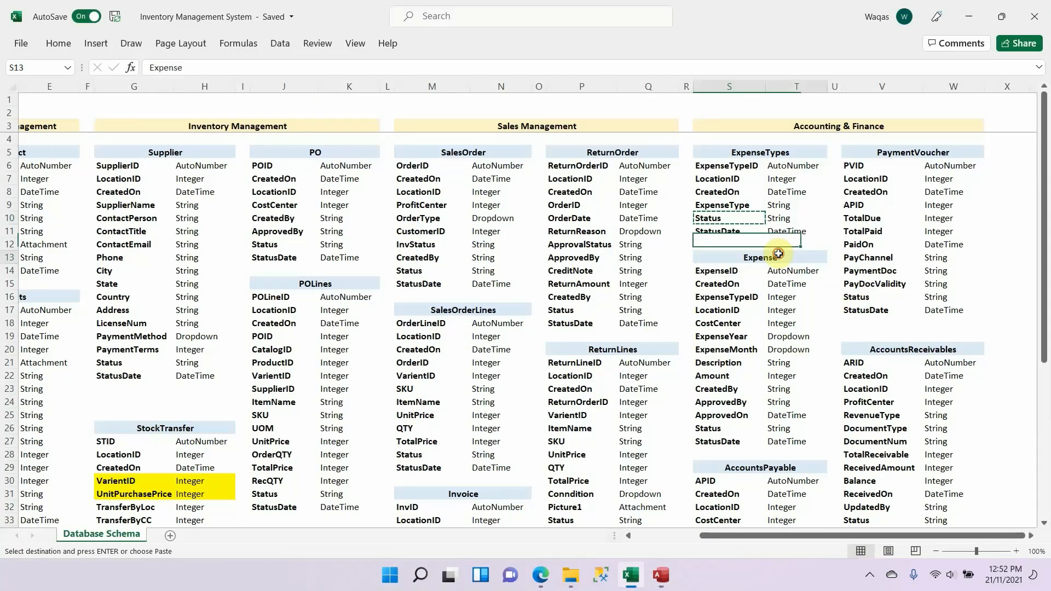
double_click(777, 255)
key("alt+Tab")
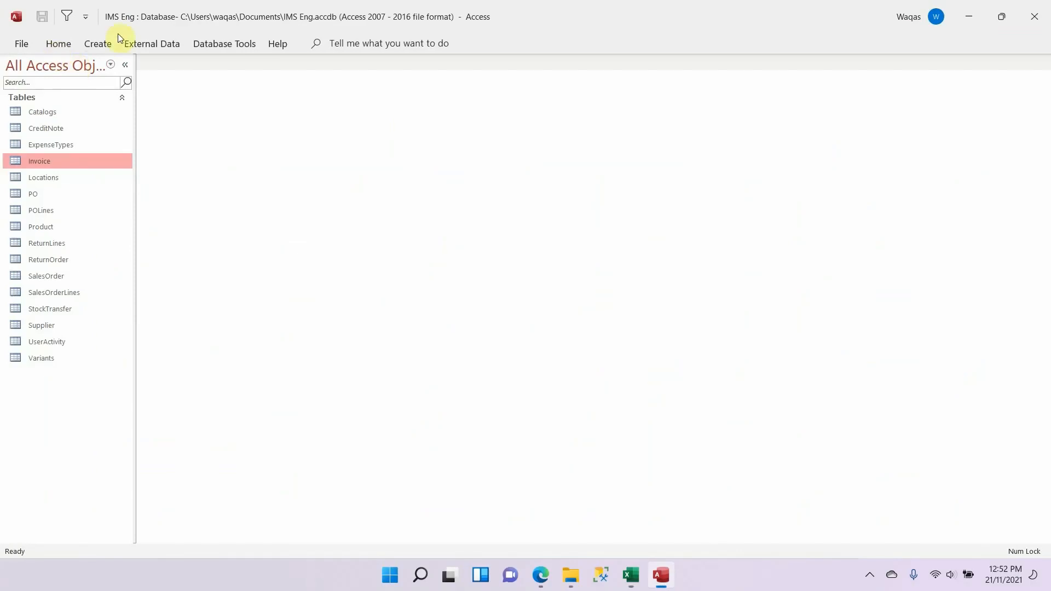
left_click(99, 43)
left_click(81, 74)
right_click(156, 62)
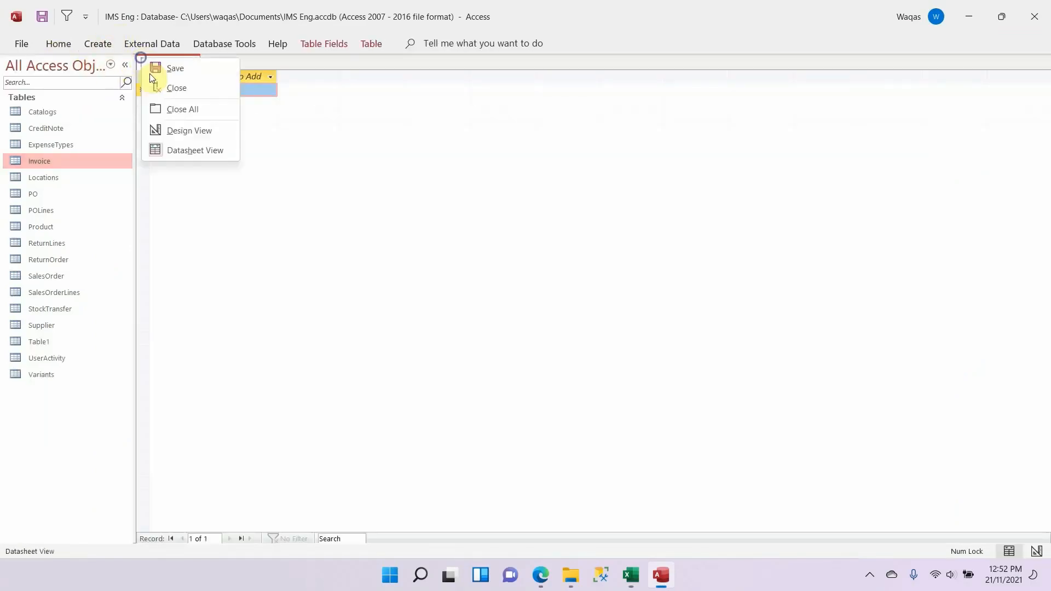
left_click(176, 130)
key("ctrl+v")
key("Return")
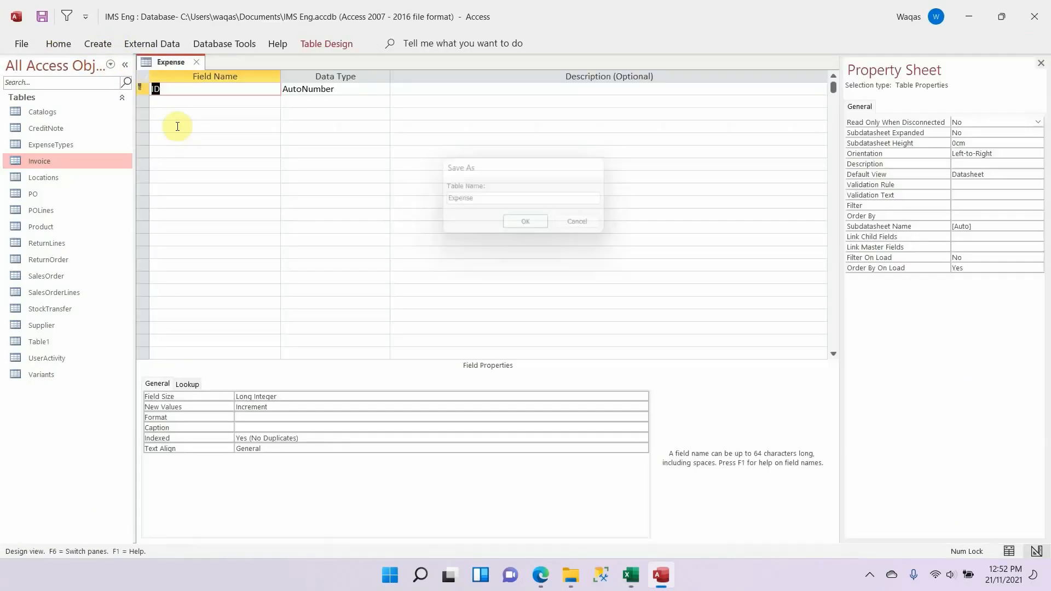
Step: Rename the Expense table's ID key field as ExpenseID, copied from the Excel schema
key("alt+Tab")
key("Escape")
key("Down")
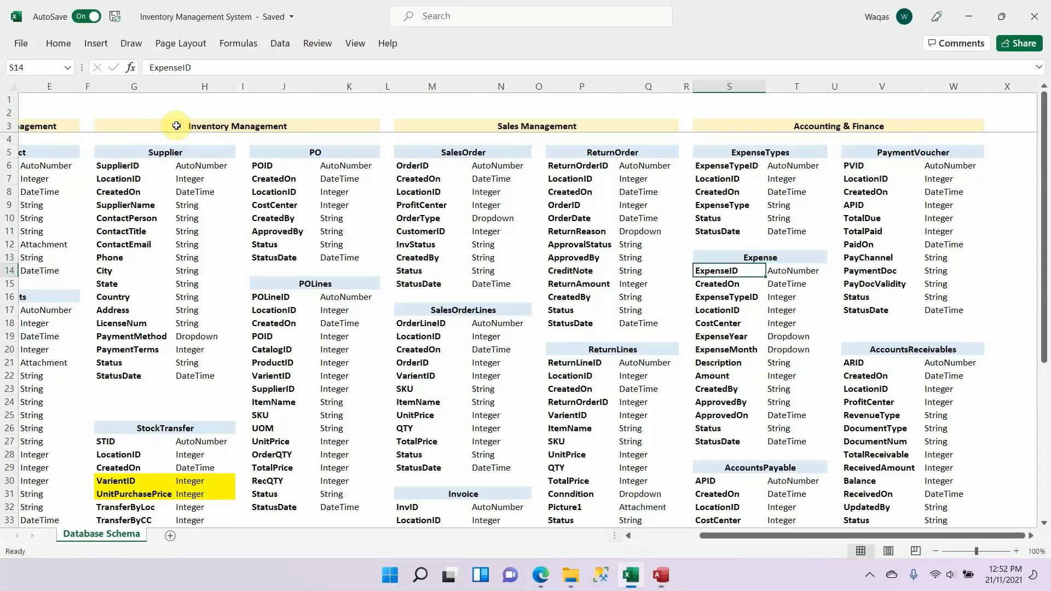
key("ctrl+c")
key("alt+Tab")
key("ctrl+v")
Step: Add CreatedOn from the Excel schema to the Expense table as a Date/Time field with the Short Date format
key("Down")
key("alt+Tab")
key("Down")
key("ctrl+c")
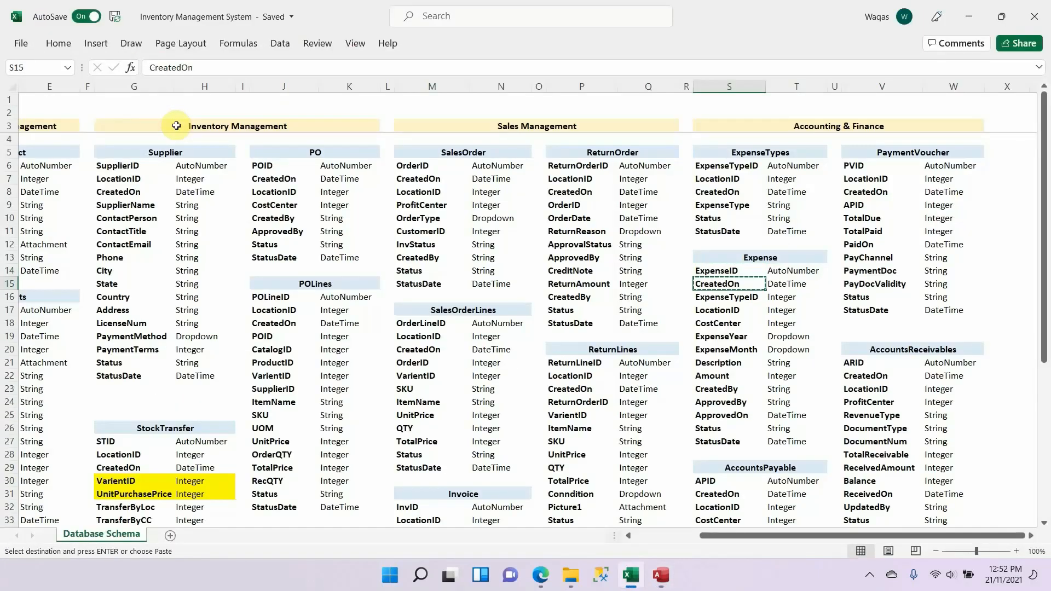
key("alt+Tab")
key("ctrl+v")
key("Tab")
type("d")
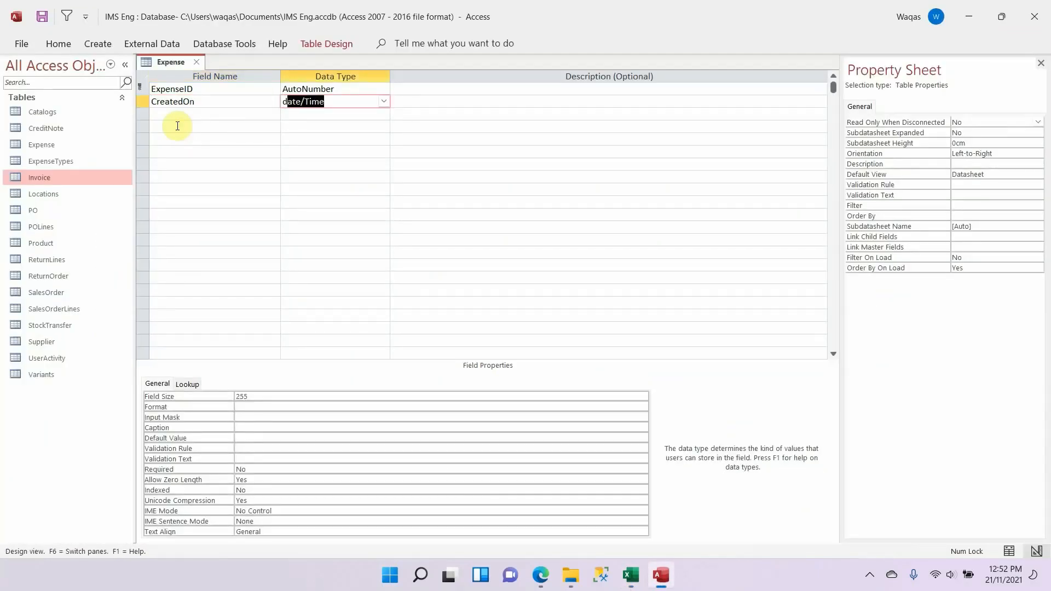
key("Tab")
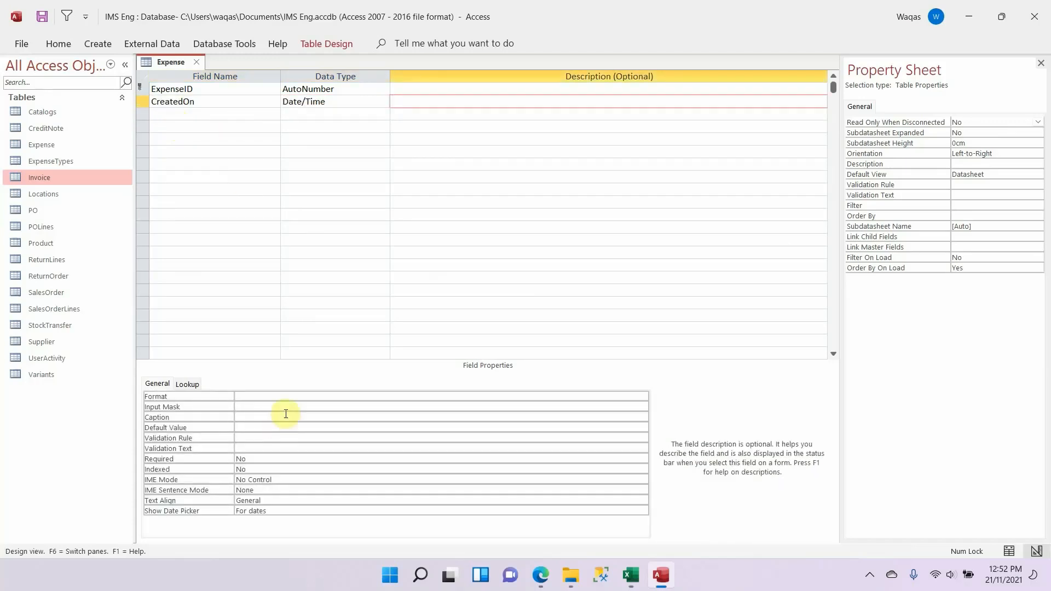
left_click(286, 398)
type("Short Date")
key("Tab")
key("Tab")
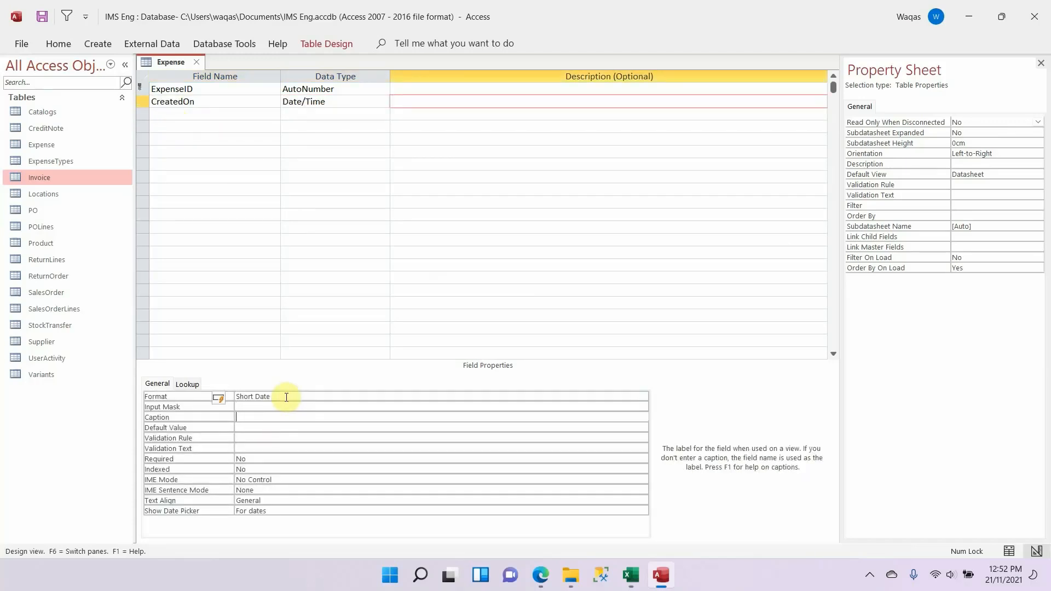
Step: Add ExpenseTypeID from the Excel schema to the Expense table as a Number field and clear its default value
left_click(246, 115)
key("alt+Tab")
key("ctrl+c")
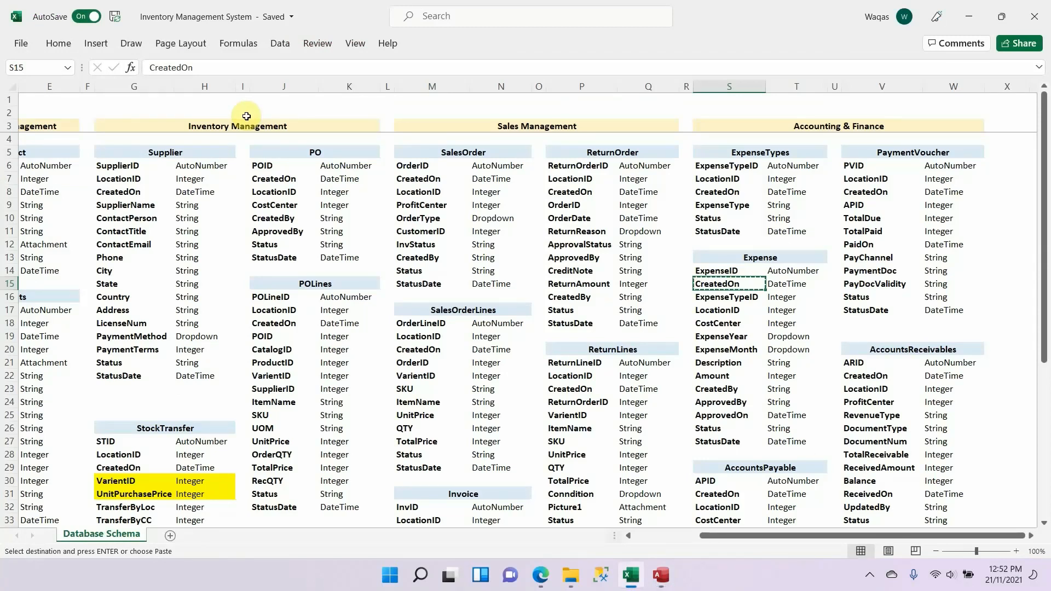
key("Down")
key("ctrl+c")
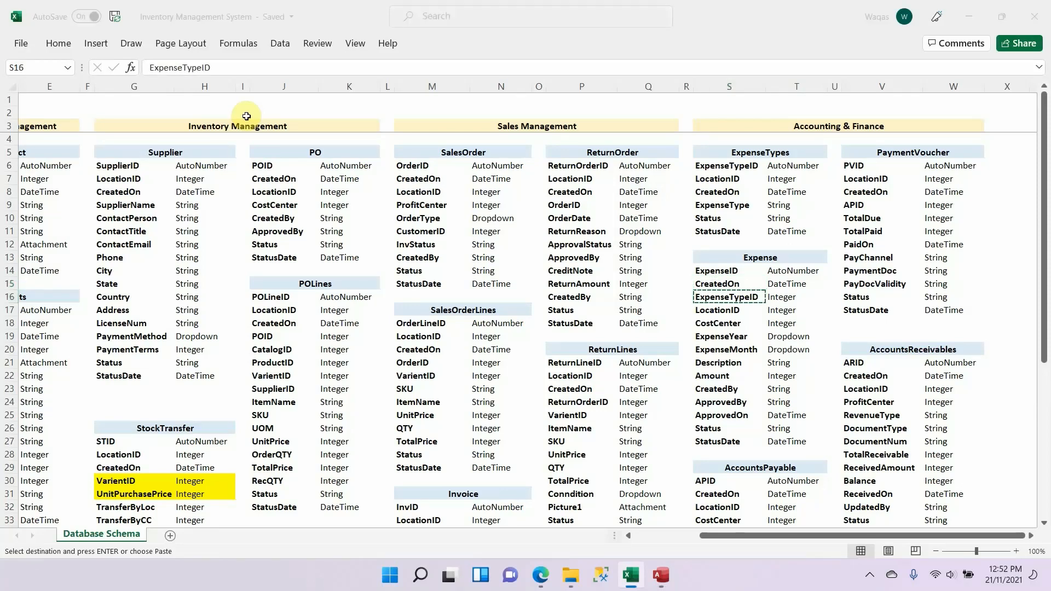
key("alt+Tab")
key("ctrl+v")
key("Tab")
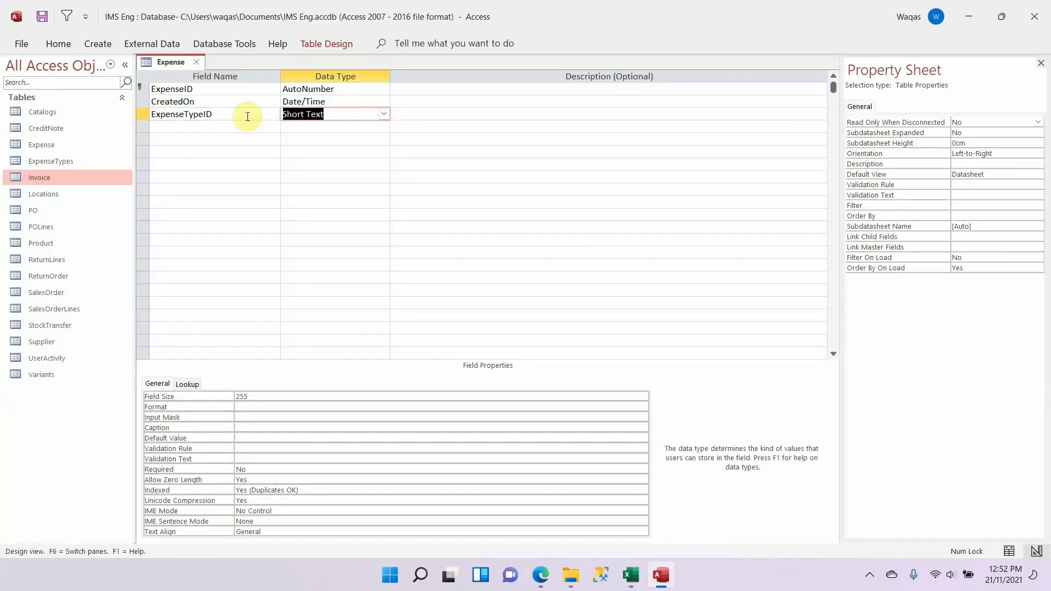
type("n")
key("Tab")
key("shift+Tab")
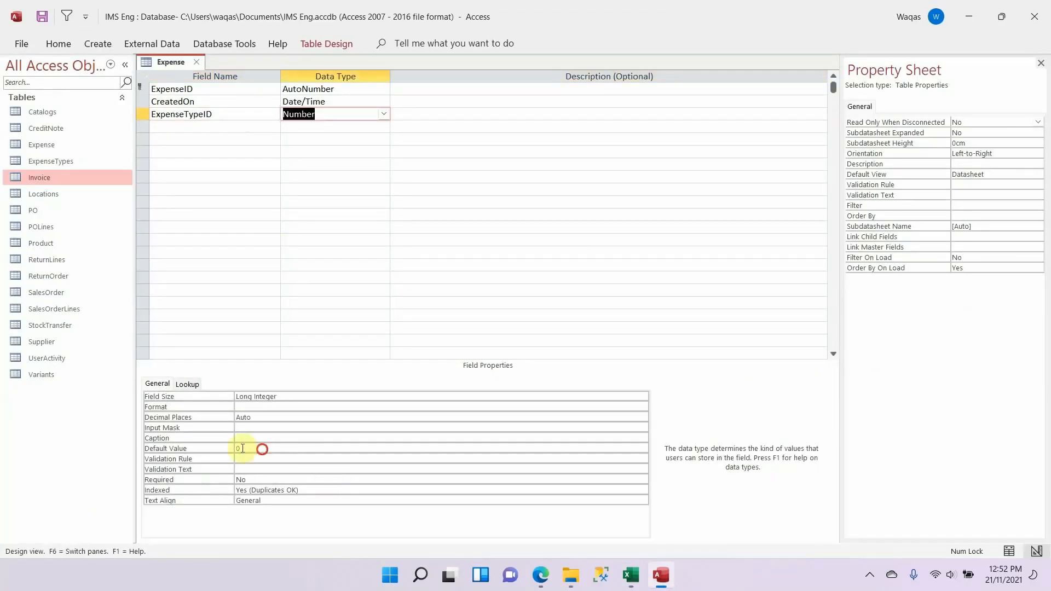
left_click_drag(262, 449, 159, 436)
key("Tab")
key("shift+Tab")
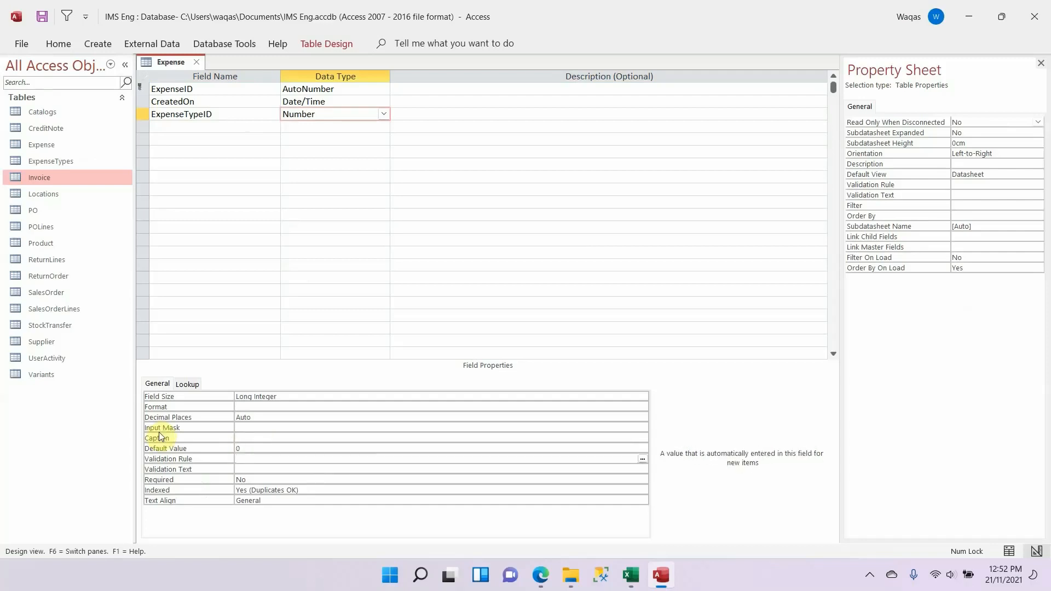
key("Tab")
Step: Add LocationID from the Excel schema to the Expense table as a Number field and clear its default value
key("alt+Tab")
key("Down")
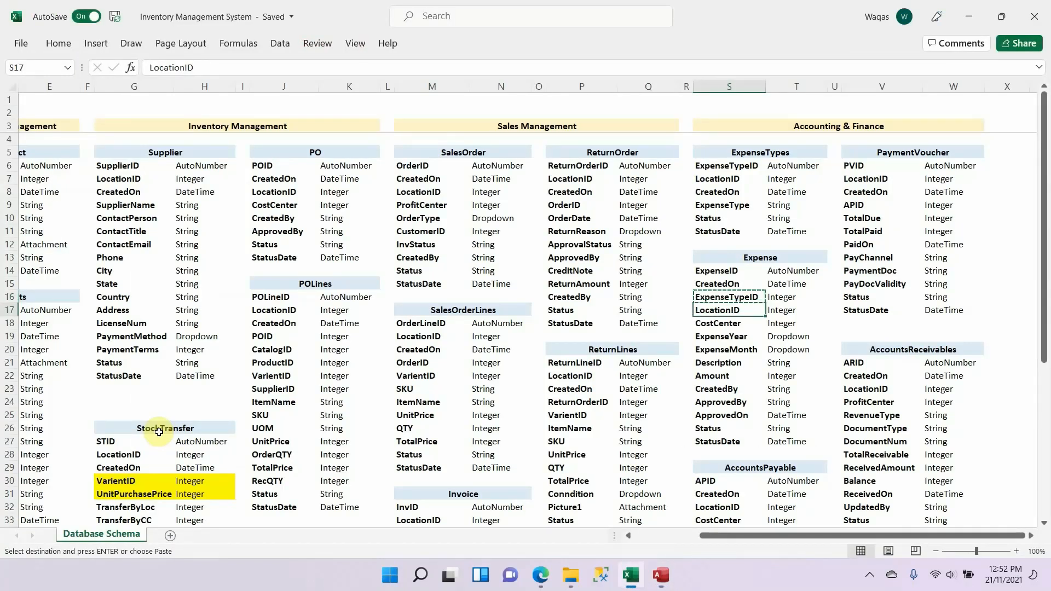
key("alt+Tab")
left_click(219, 129)
key("ctrl+v")
key("Tab")
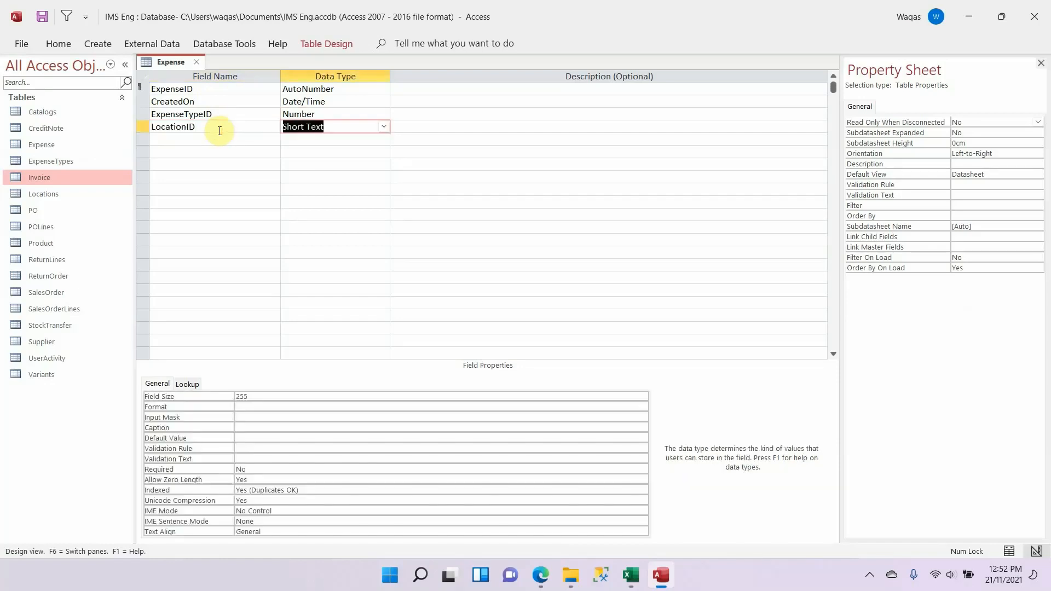
type("number")
key("Tab")
key("shift+Tab")
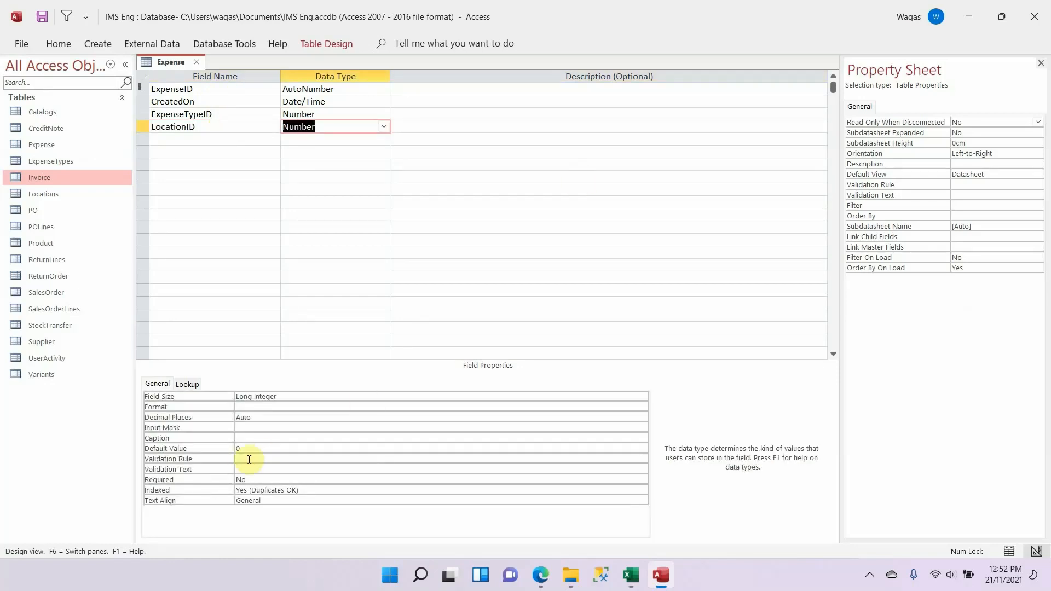
left_click_drag(249, 445, 184, 444)
key("Tab")
Step: Add CostCenter from the Excel schema to the Expense table as a Short Text field with a field size of 25
key("alt+Tab")
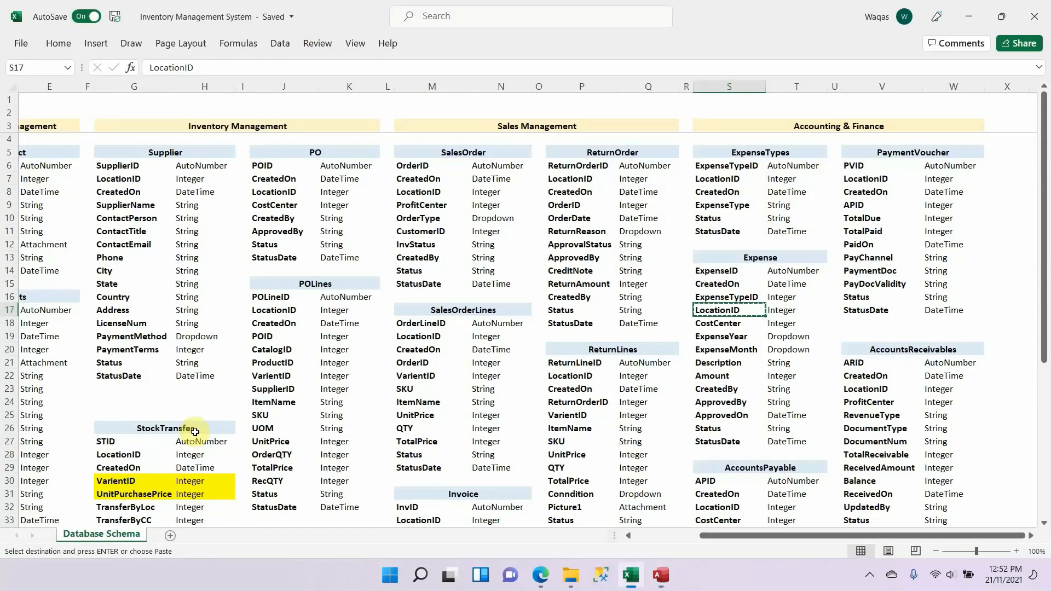
key("alt+Tab")
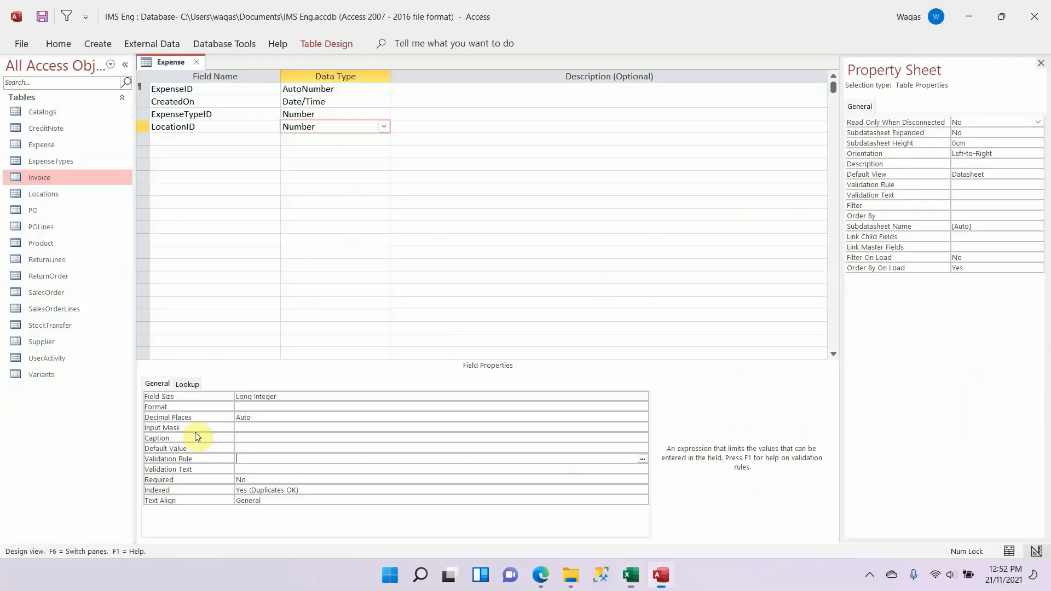
left_click(202, 138)
key("ctrl+v")
key("Tab")
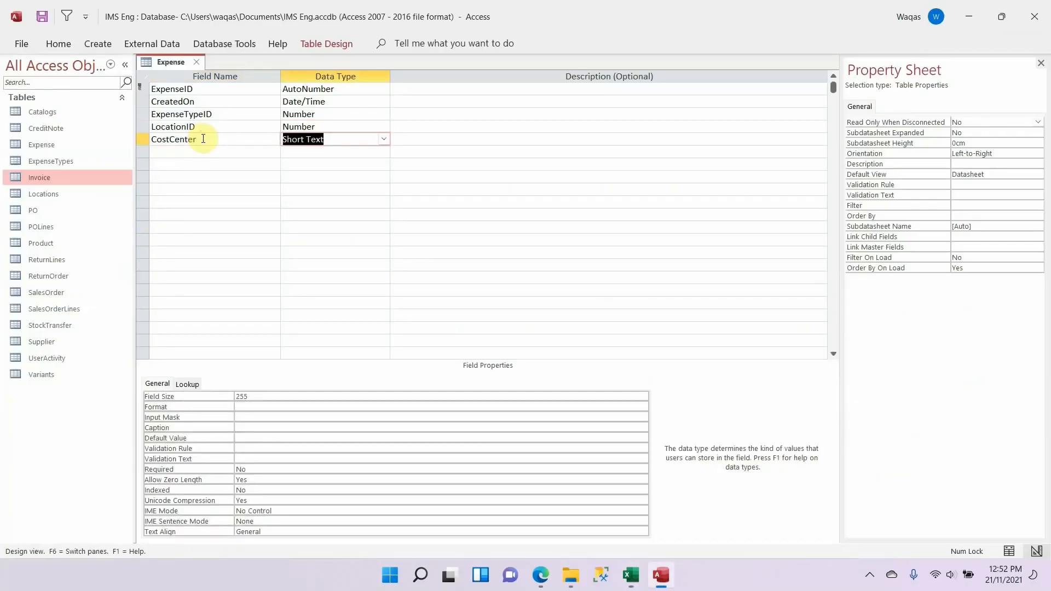
left_click(262, 395)
Step: Add ExpenseYear to the Expense table below CostCenter, copying the field name from the Excel schema
key("alt+Tab")
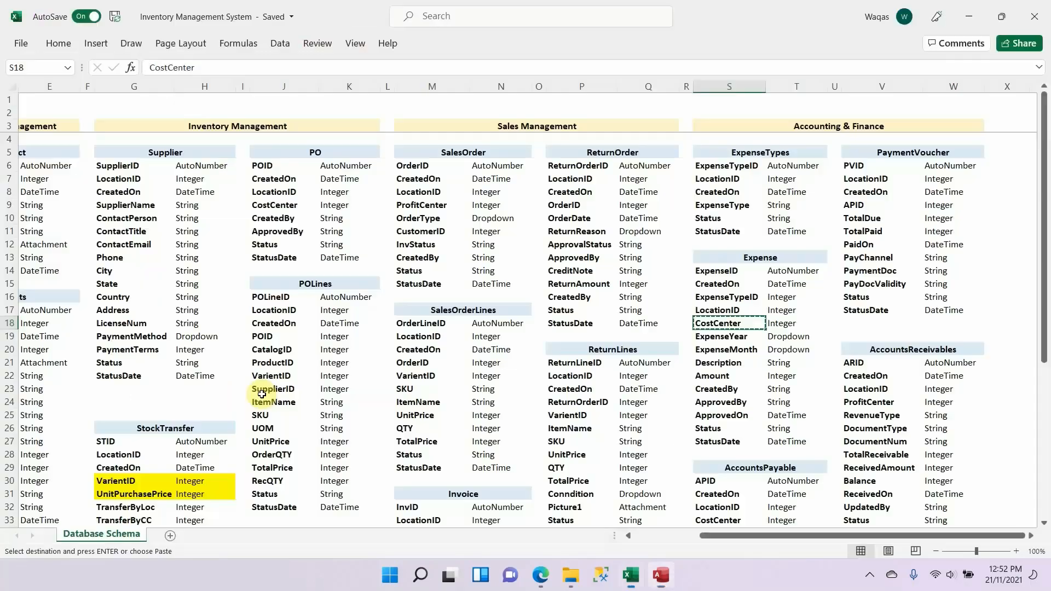
key("Down")
key("ctrl+c")
key("alt+Tab")
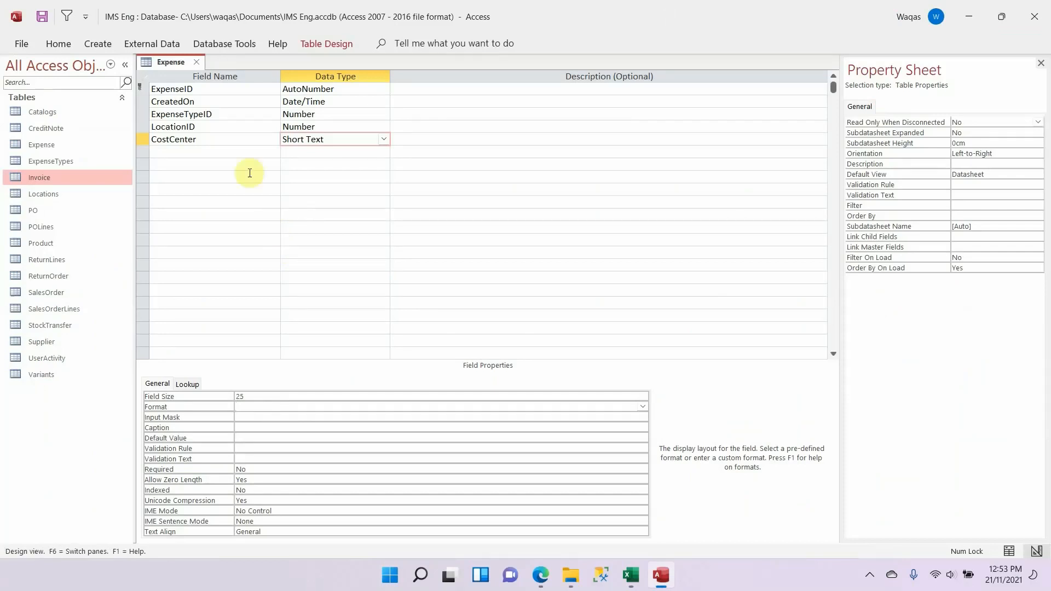
left_click(244, 153)
key("ctrl+v")
key("Tab")
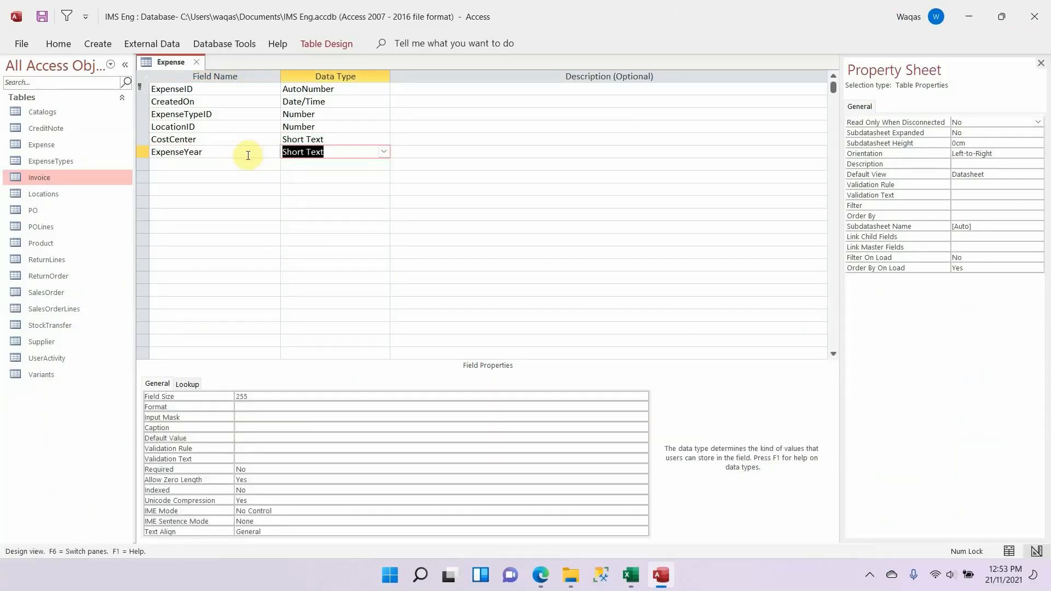
Step: Check ExpenseYear's data type in the Excel schema and start a Lookup Wizard for it with self-entered values
key("alt+Tab")
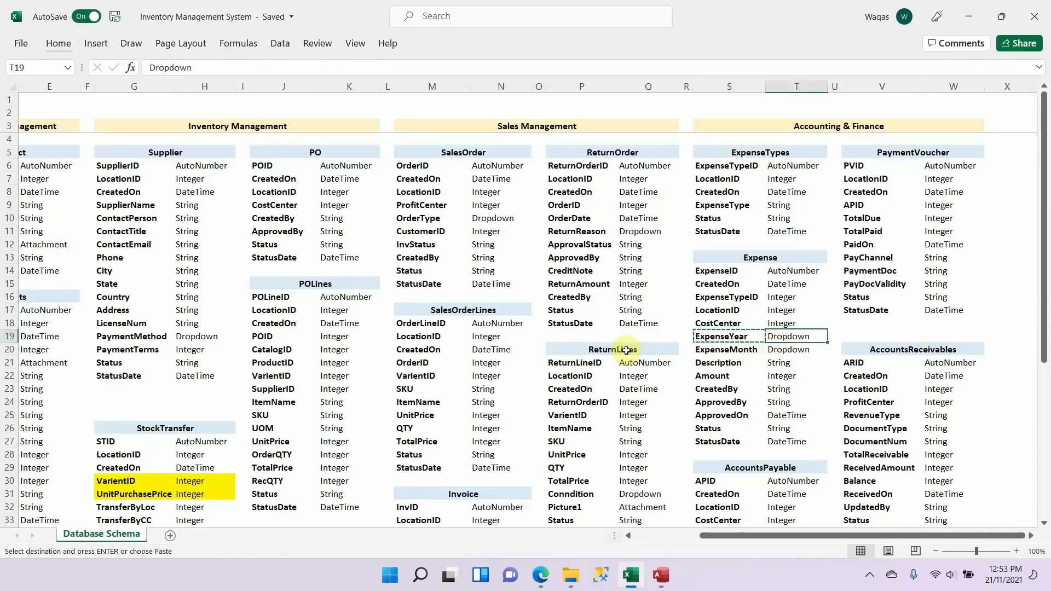
key("alt+Tab")
type("lo")
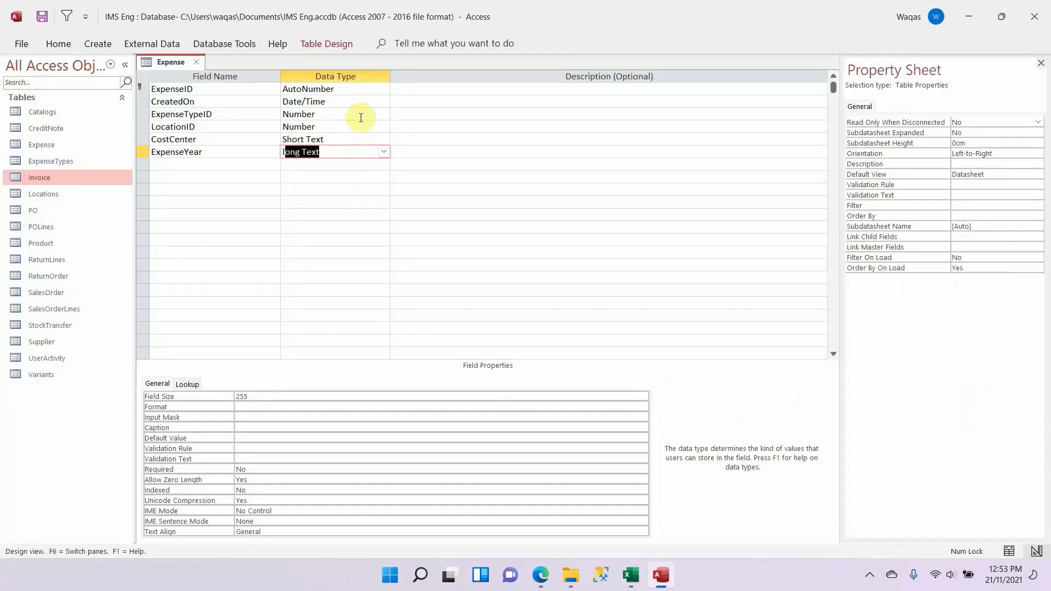
key("Return")
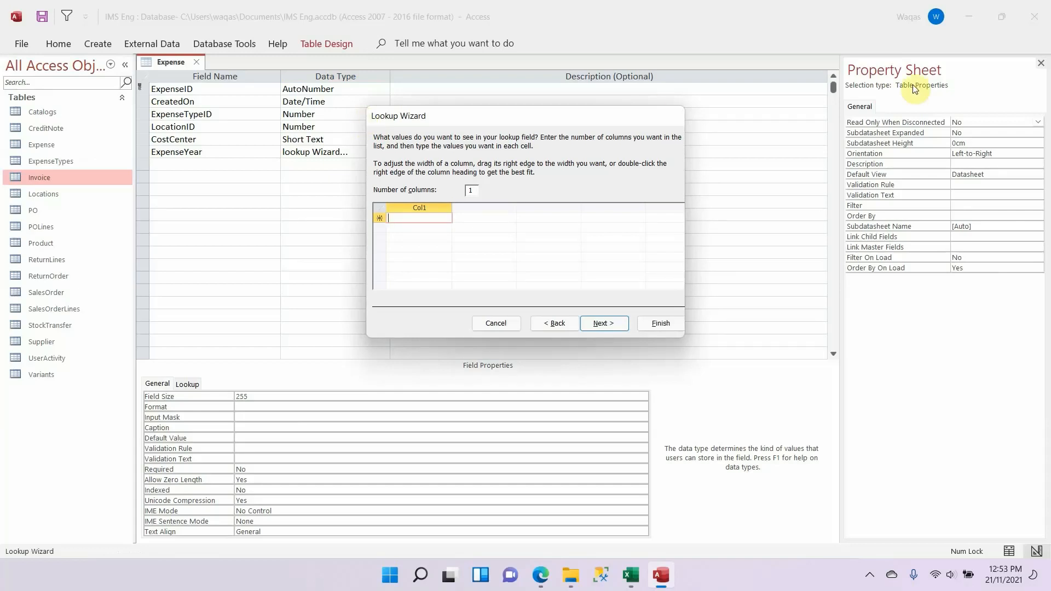
Step: Enter the years 2021 through 2029 as the ExpenseYear lookup values, one per row
type("2022022")
key("Return")
type("2")
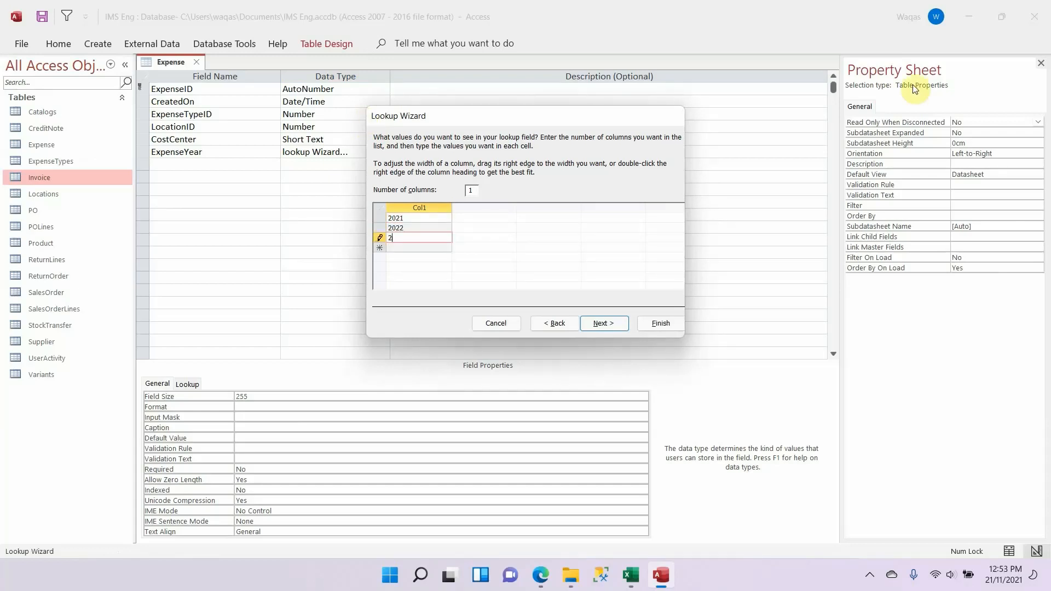
type("023")
key("Return")
type("2024")
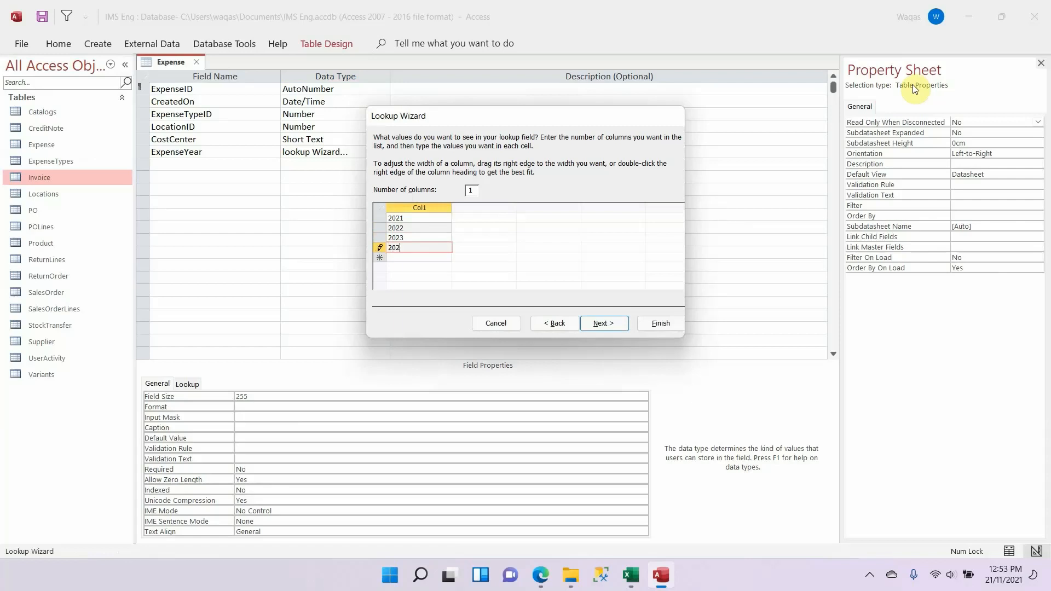
key("Return")
type("2025")
key("Return")
type("202")
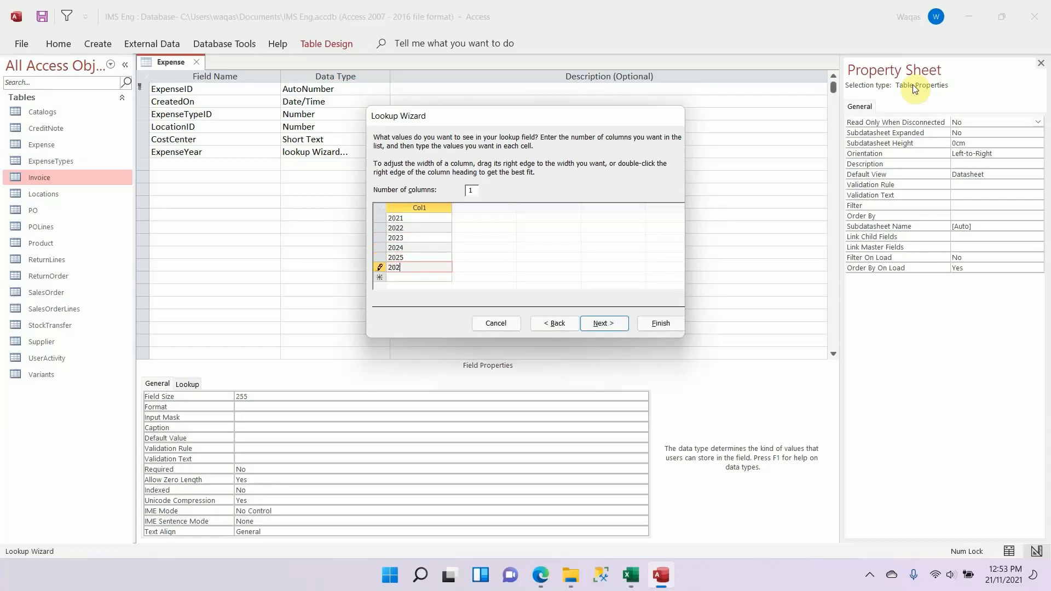
type("6")
key("Return")
type("2027")
key("Return")
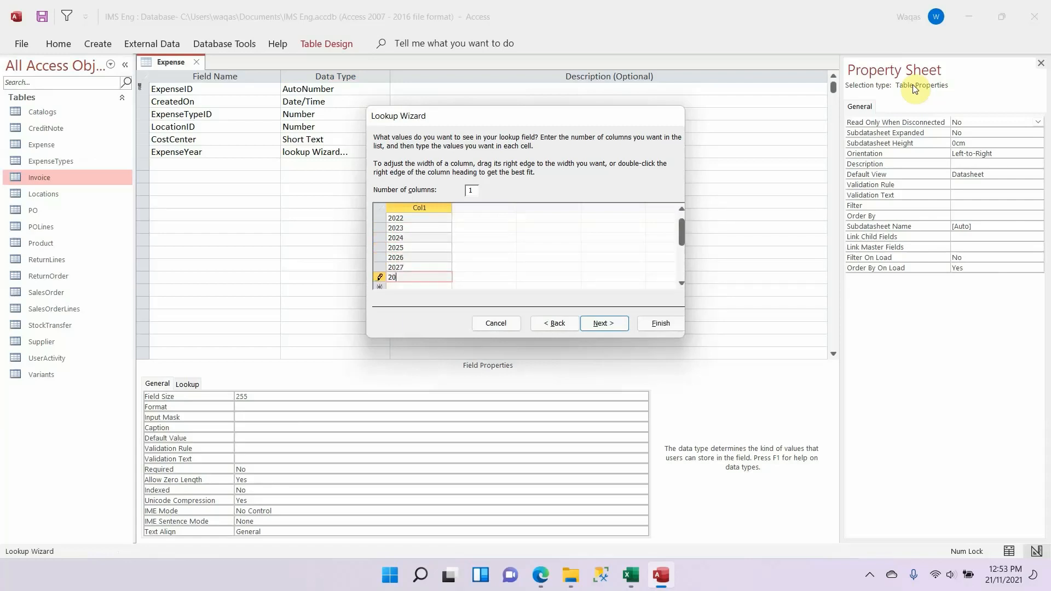
type("2028")
key("Return")
type("209")
key("Return")
key("Up")
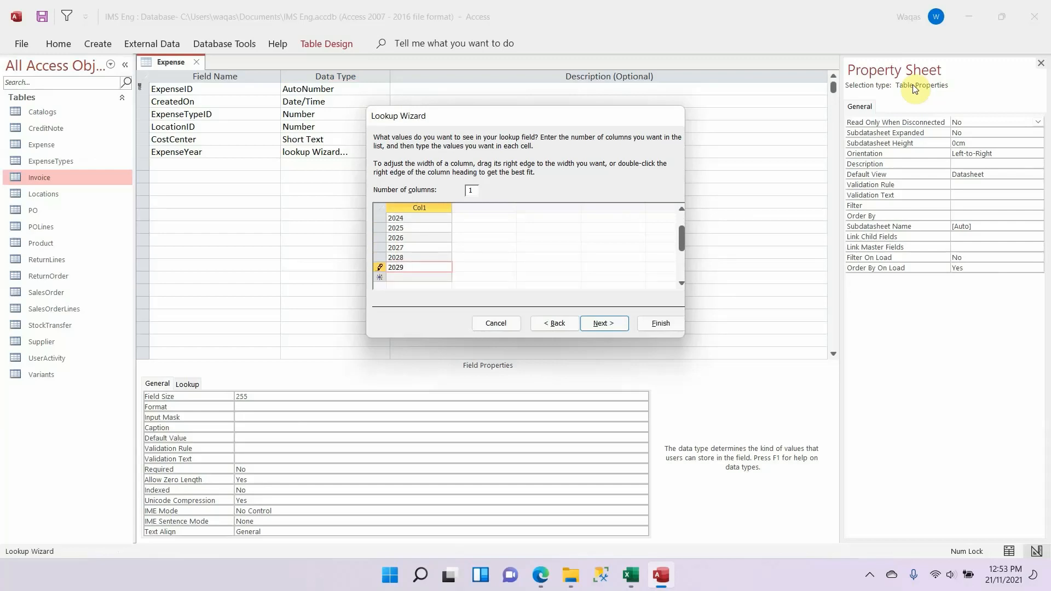
key("Return")
Step: Limit ExpenseYear entries to the list and finish the Lookup Wizard
left_click(609, 323)
left_click(468, 184)
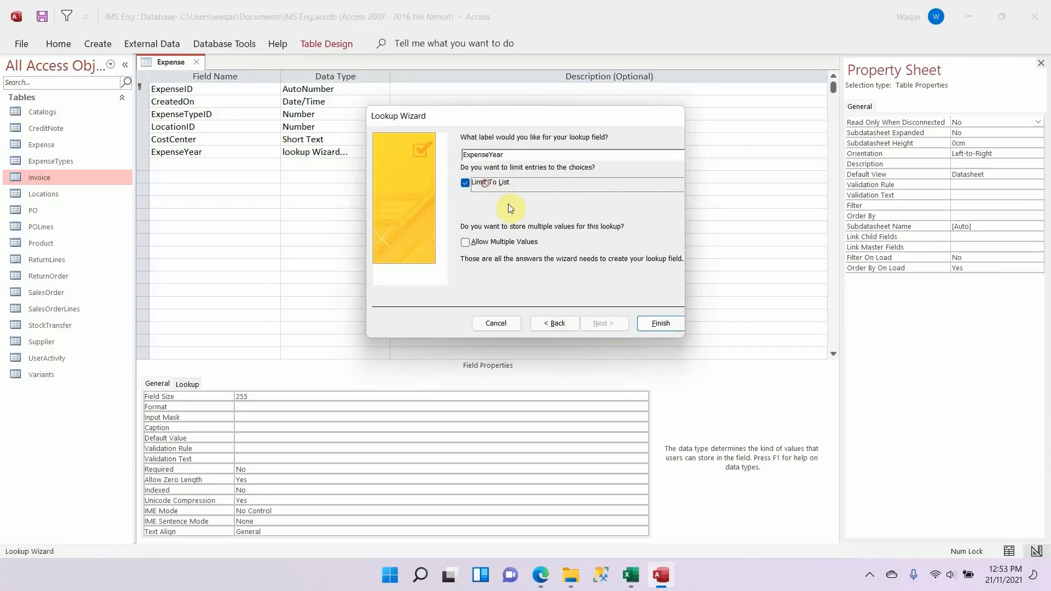
left_click(665, 331)
Step: Add ExpenseMonth to the Expense table below ExpenseYear, copying the field name from the Excel schema
left_click(196, 170)
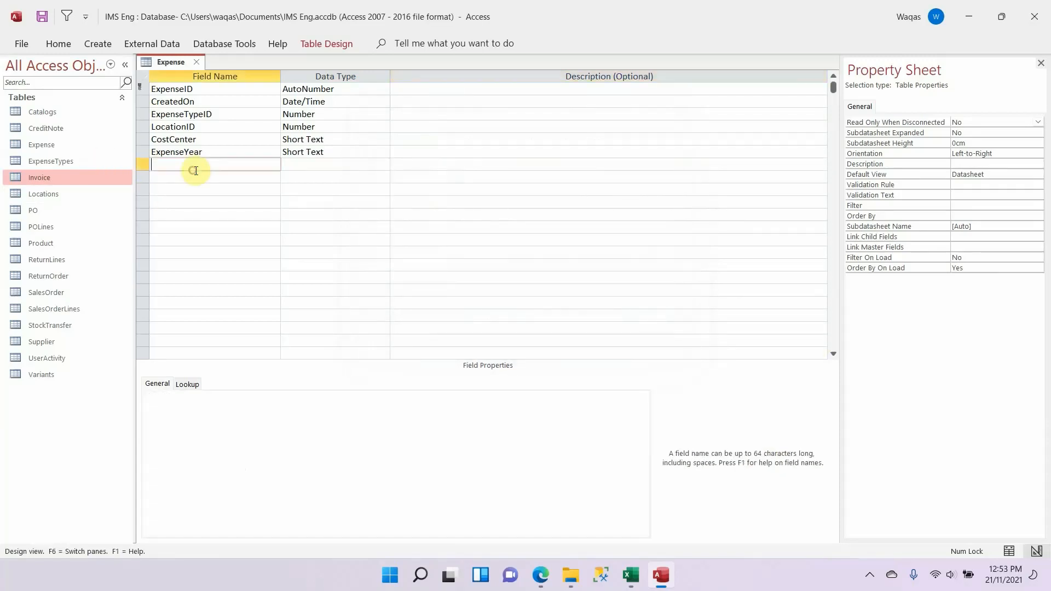
key("alt+Tab")
key("Down")
key("Left")
key("ctrl+c")
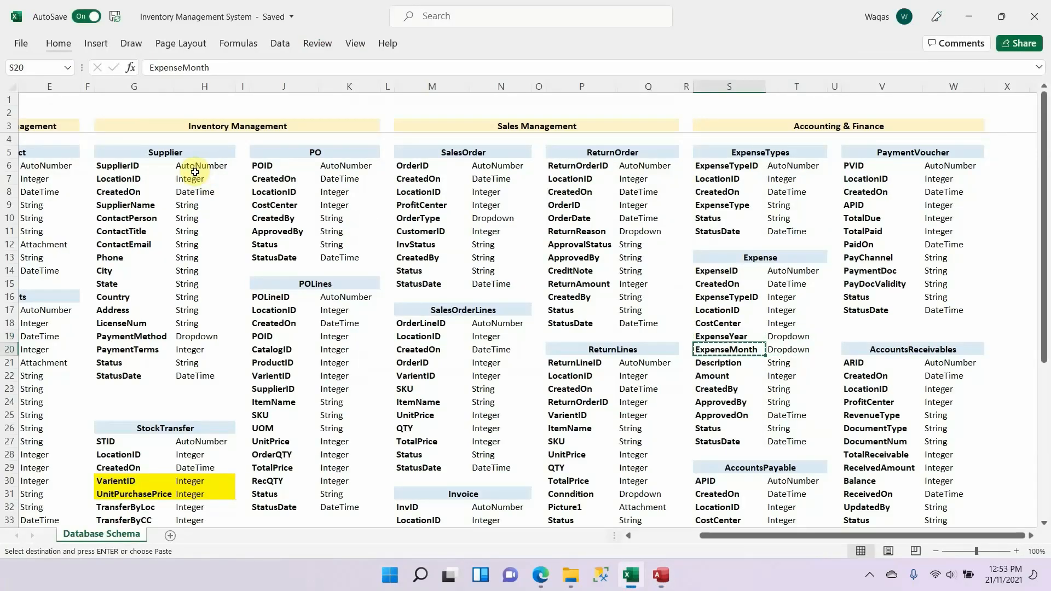
key("alt+Tab")
key("ctrl+v")
key("Tab")
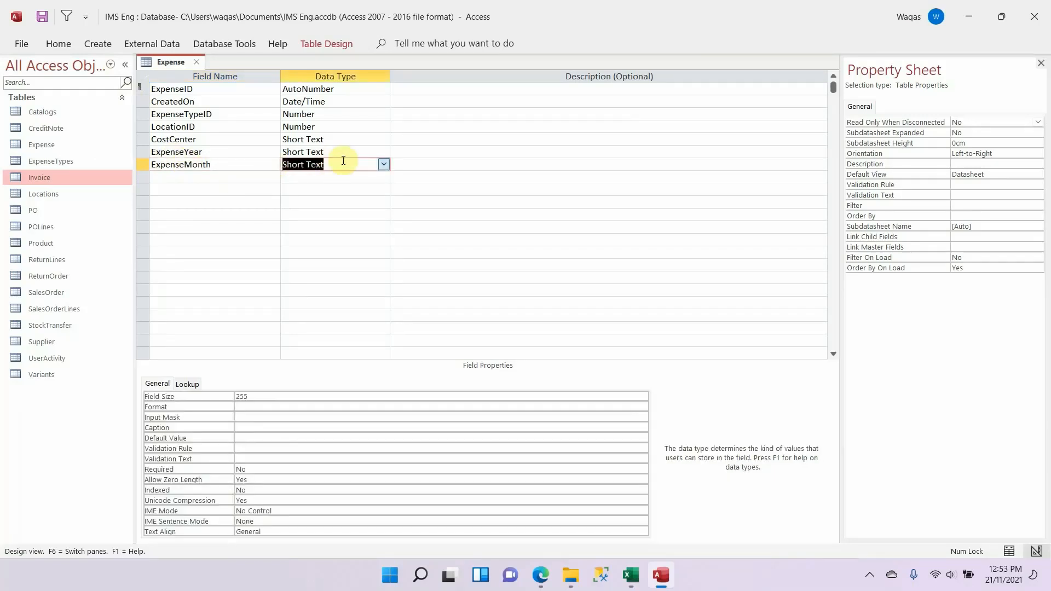
Step: Start a Lookup Wizard for ExpenseMonth and choose to supply its list values manually in a single column
left_click(384, 166)
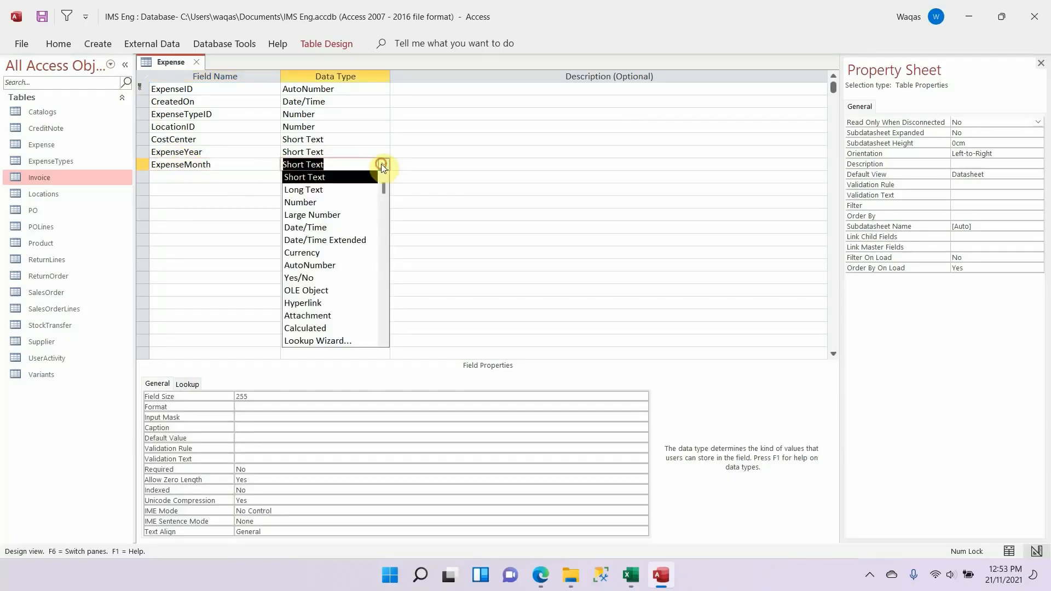
left_click(321, 338)
left_click(525, 204)
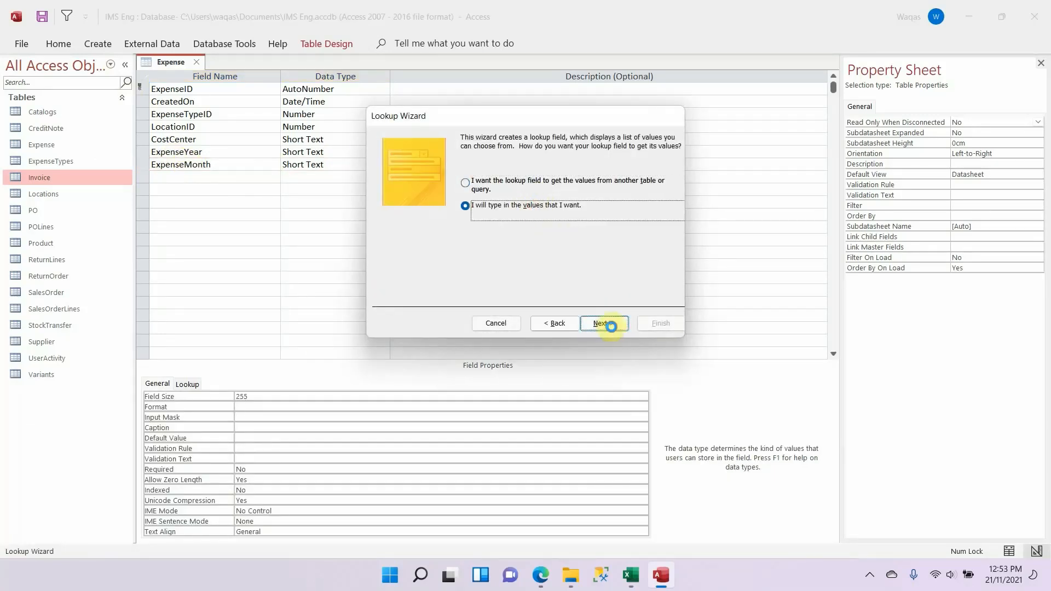
left_click(604, 323)
left_click(415, 218)
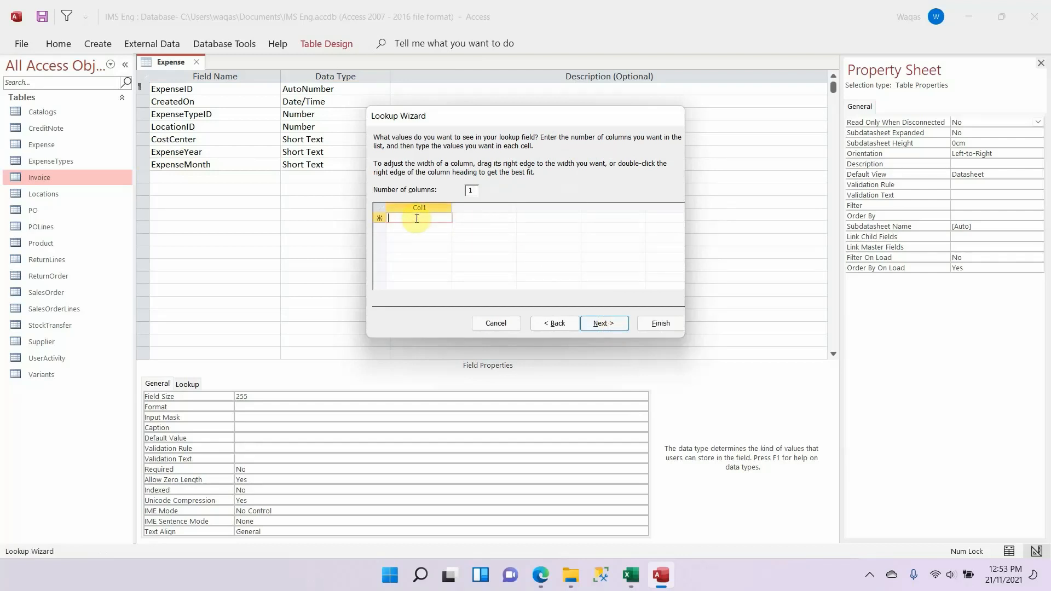
Step: Enter 01 through 12 as the ExpenseMonth lookup values, one per row
type("01")
type("02")
key("Return")
type("03")
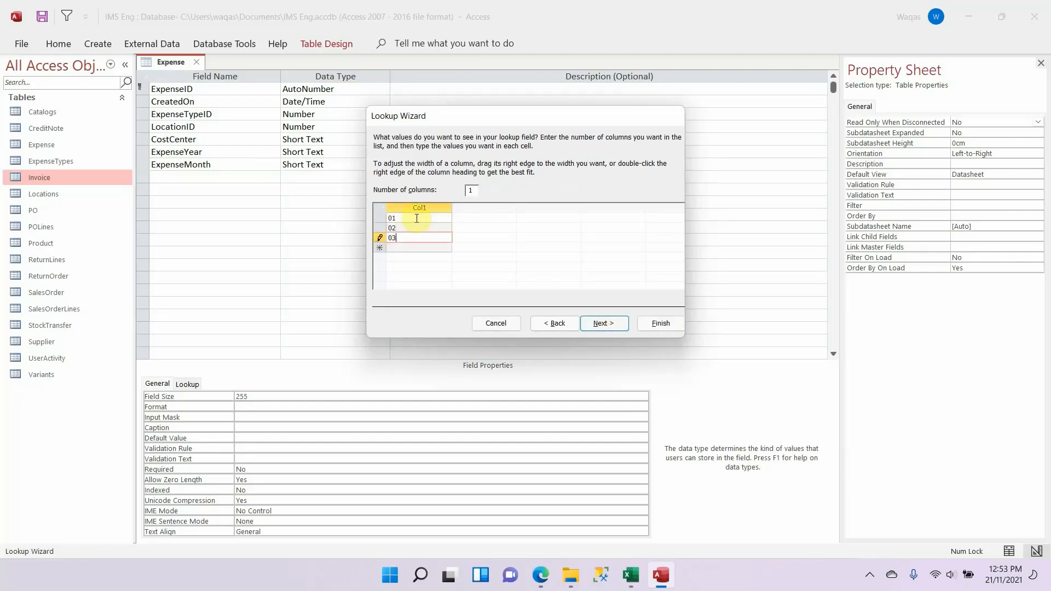
key("Return")
type("04")
key("Return")
type("05")
key("Return")
type("06")
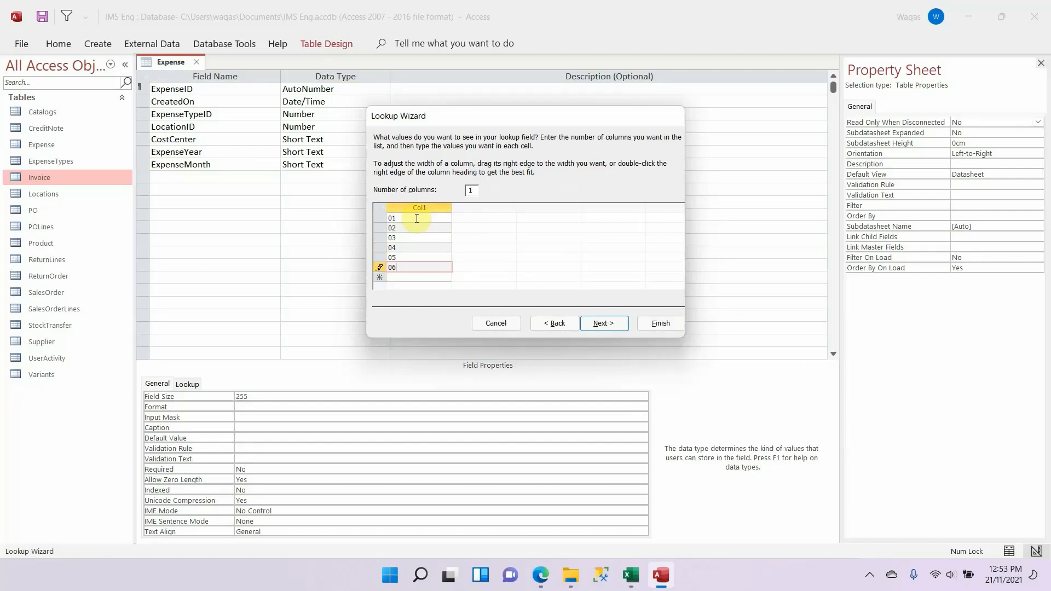
key("Return")
type("07")
key("Return")
type("08")
key("Return")
type("09")
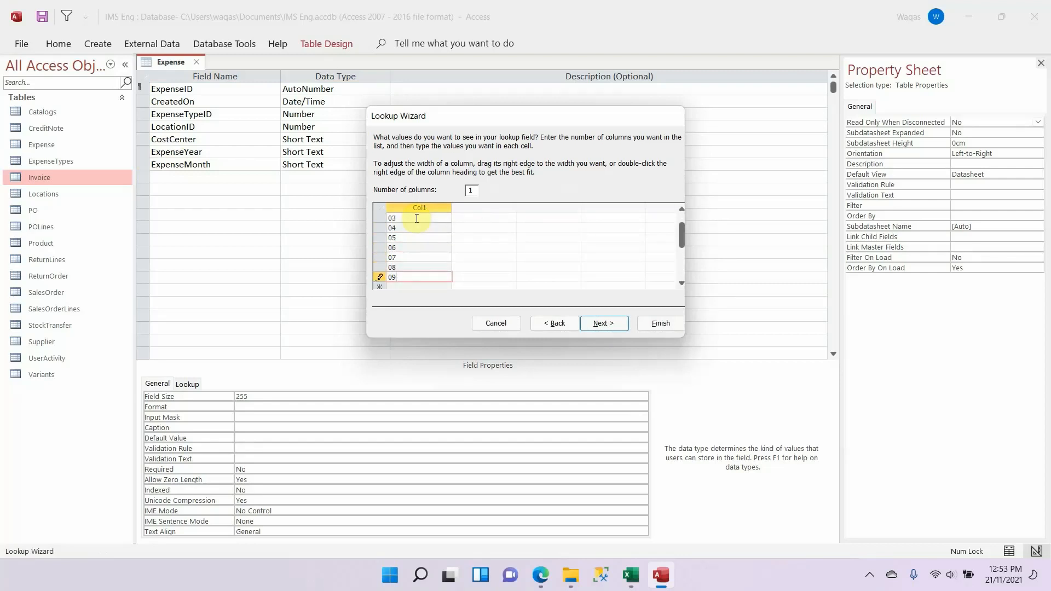
key("Return")
type("10")
key("Return")
type("11")
key("Return")
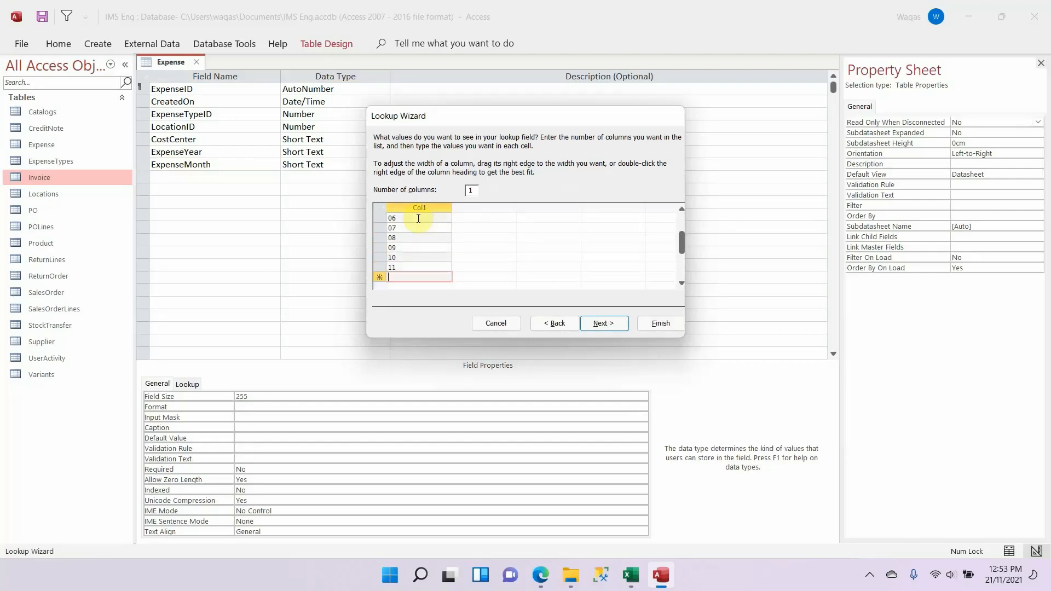
type("12")
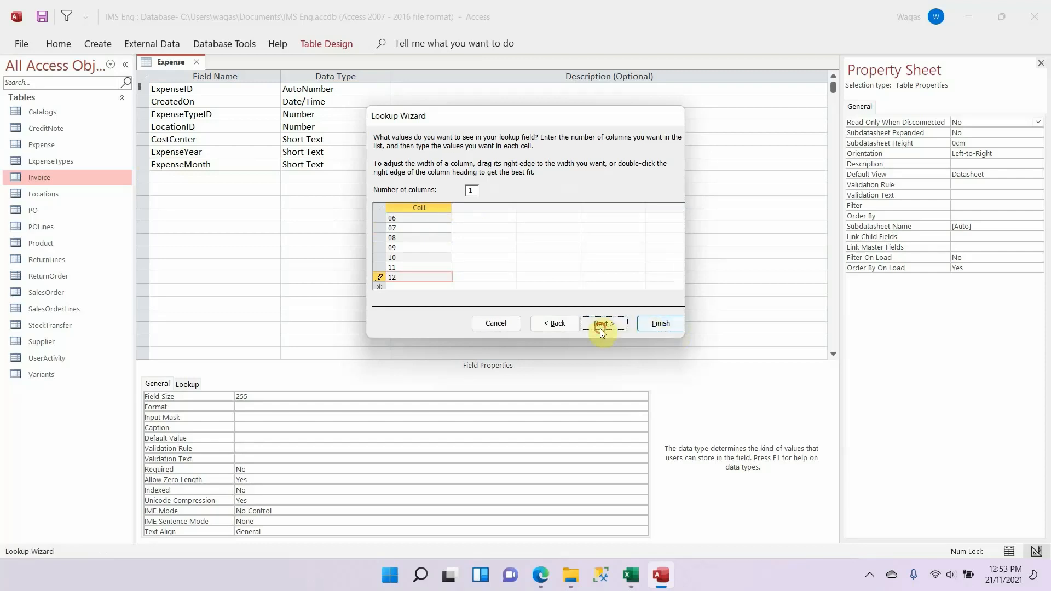
Step: Limit ExpenseMonth entries to the list and finish its Lookup Wizard
left_click(601, 324)
left_click(464, 184)
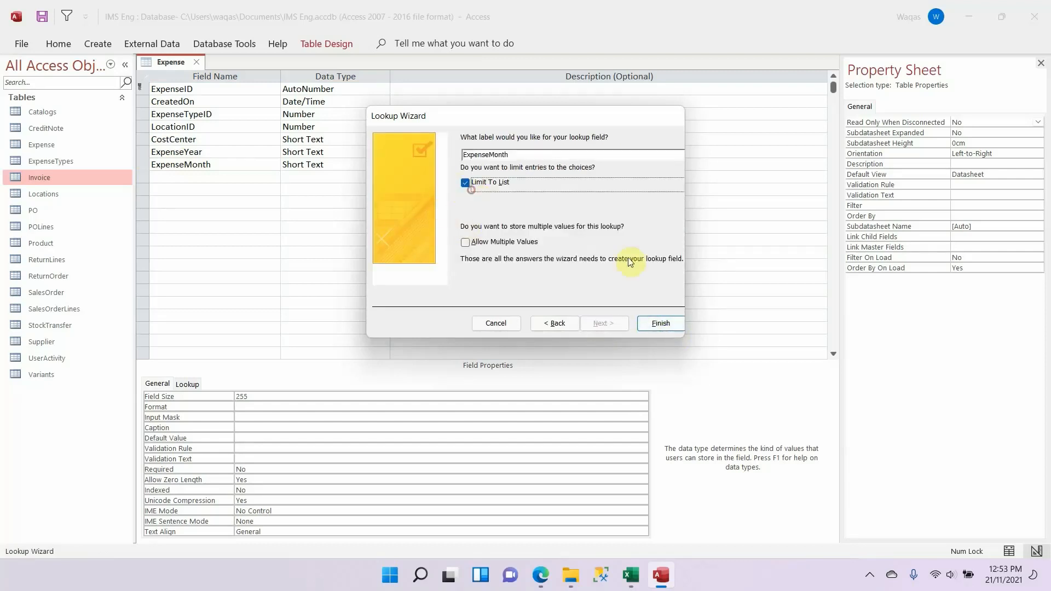
left_click(673, 326)
Step: Add Description to the Expense table below ExpenseMonth as a Short Text field, copying the name from the Excel schema
left_click(237, 177)
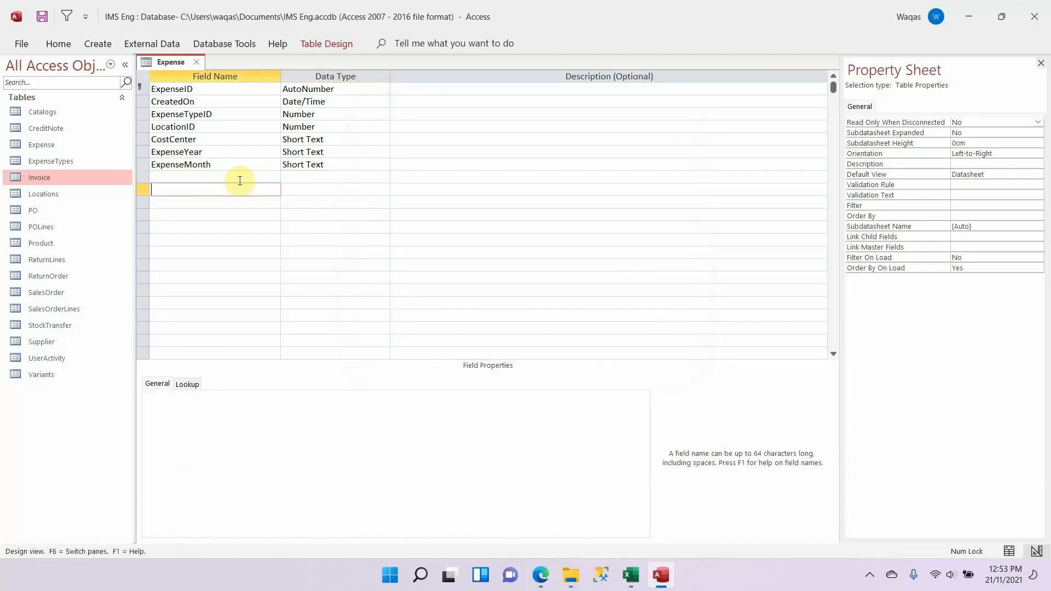
key("alt+Tab")
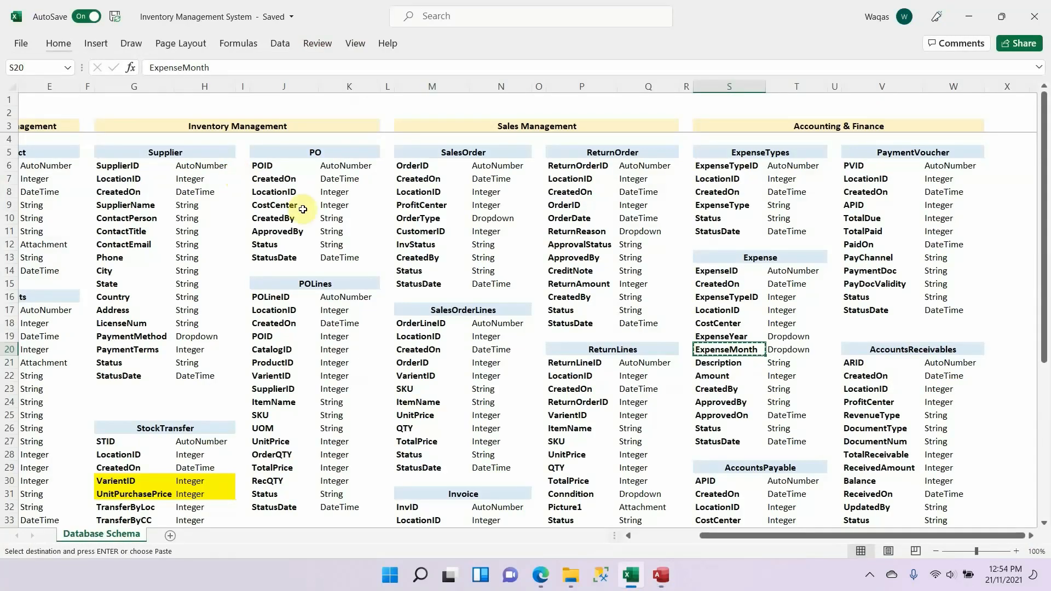
left_click(757, 367)
key("ctrl+c")
key("alt+Tab")
key("ctrl+v")
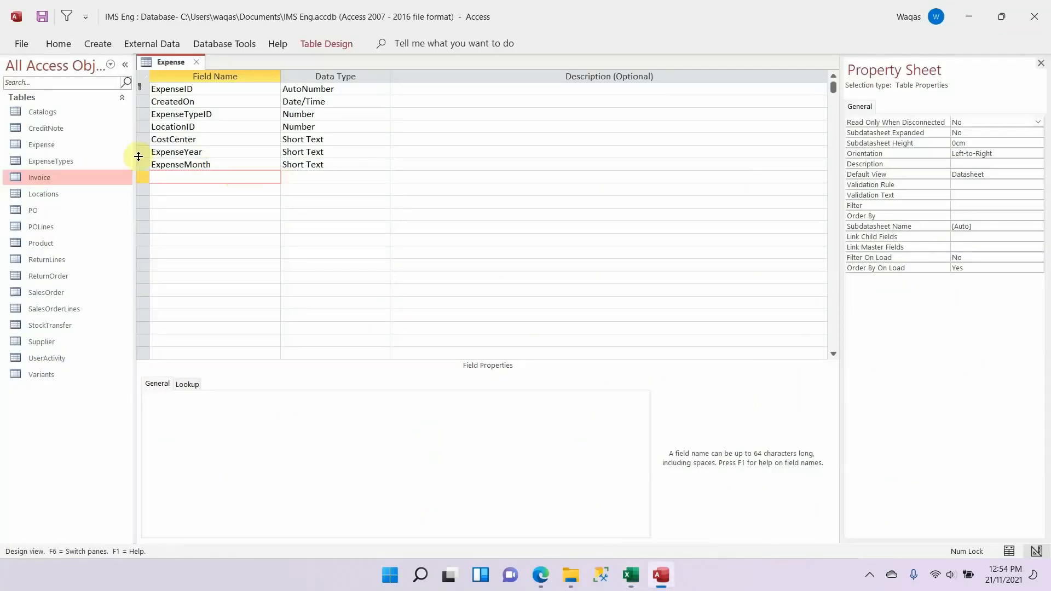
key("Tab")
Step: Add Amount below Description with the Number data type, copying the field name from the Excel schema
key("alt+Tab")
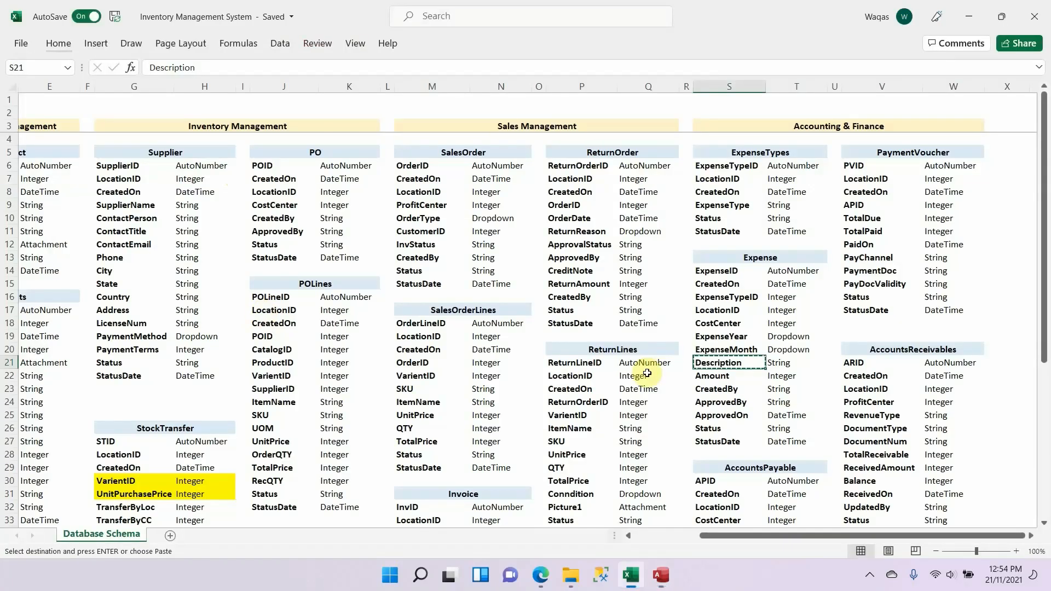
left_click(722, 377)
key("ctrl+c")
key("alt+Tab")
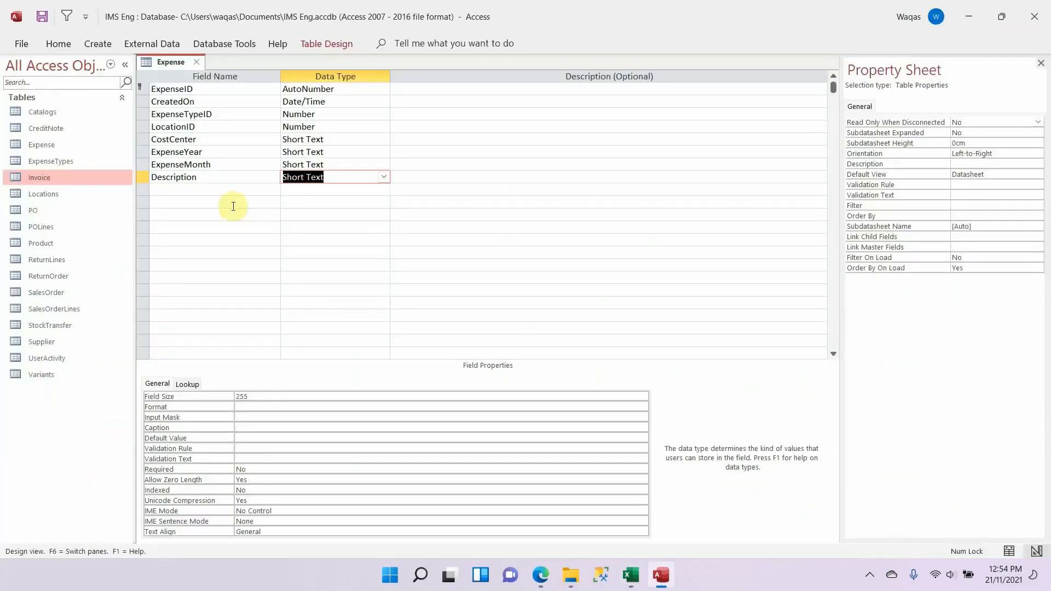
left_click(236, 189)
key("ctrl+v")
key("Tab")
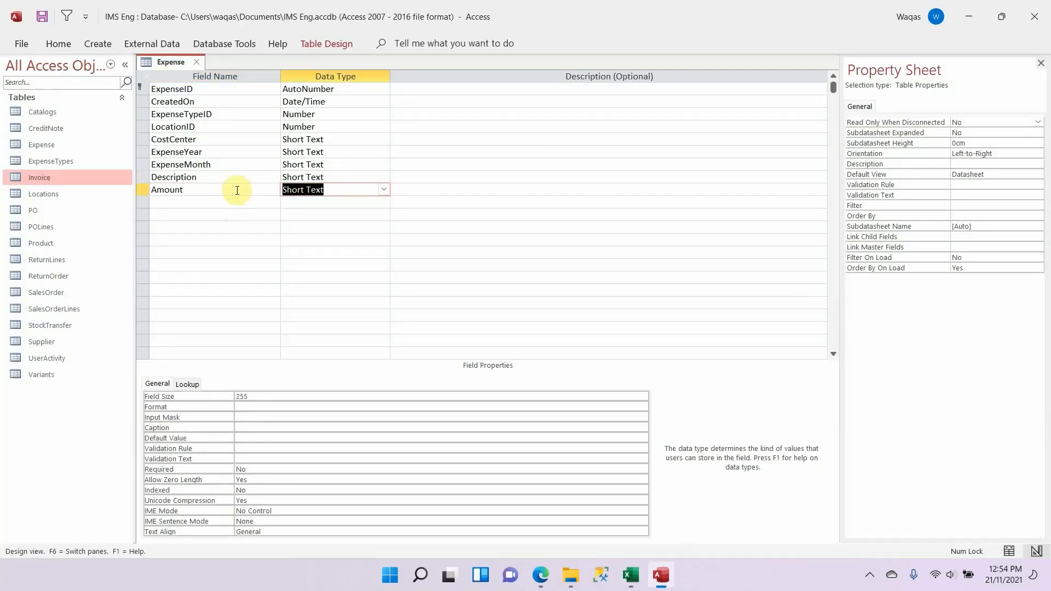
type("n")
key("Tab")
key("shift+Tab")
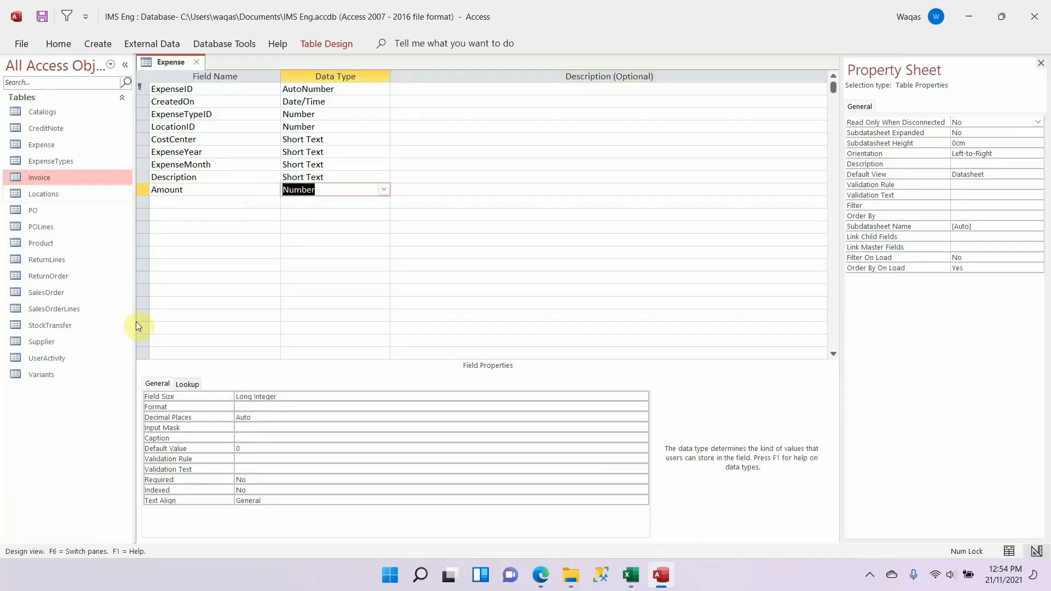
Step: Set Amount's field size to Double, its format to Standard and its decimal places to 1
left_click(324, 394)
type("Double")
key("Tab")
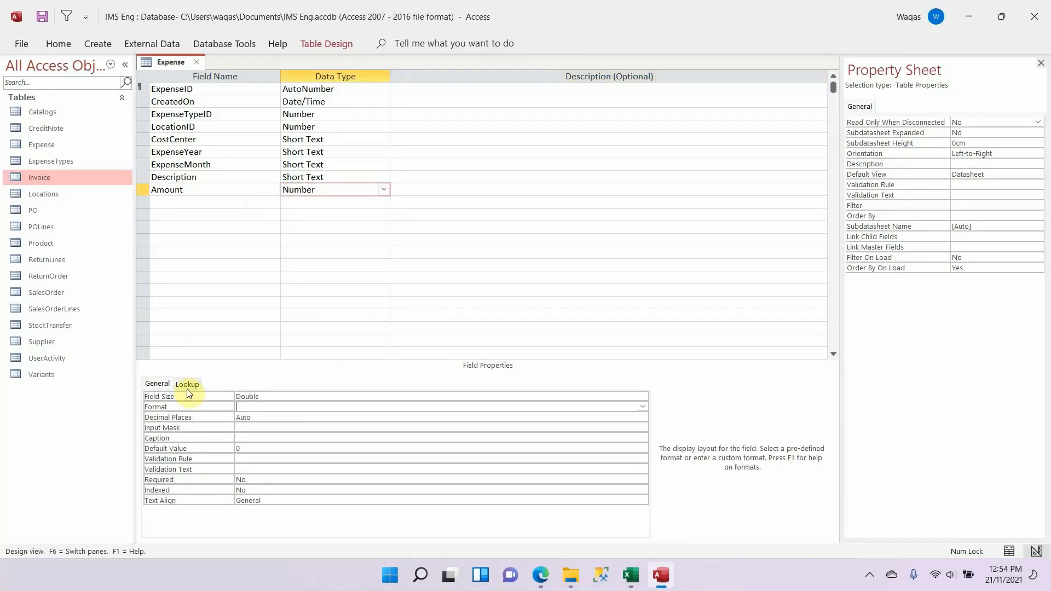
type("Standard")
key("Tab")
type("1")
key("Tab")
key("Tab")
key("Tab")
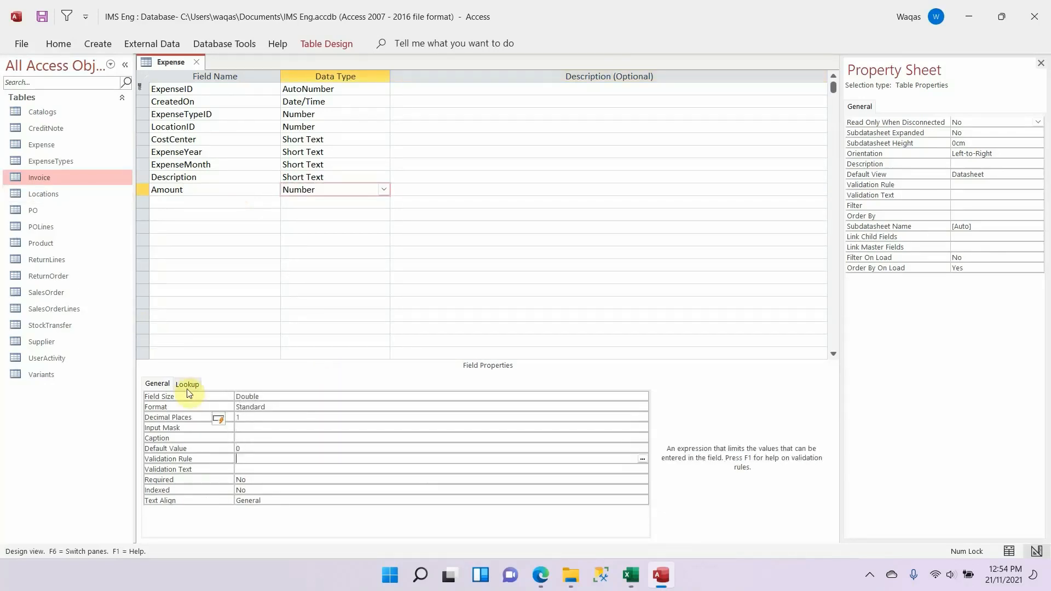
key("Delete")
Step: Add CreatedBy below Amount as a Short Text field with field size 100, copying the name from the Excel schema
key("alt+Tab")
key("Down")
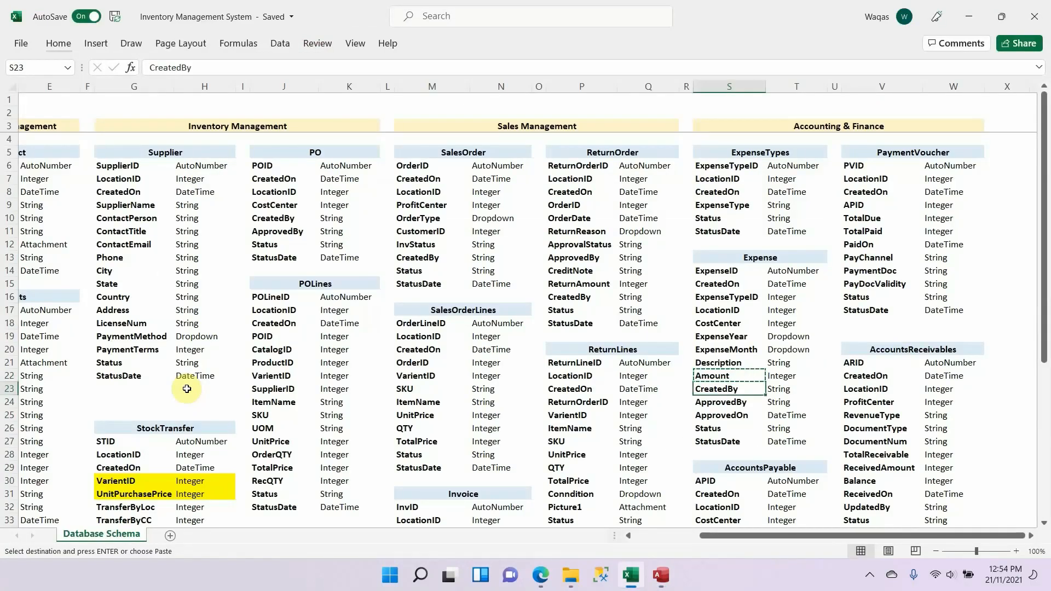
key("ctrl+c")
key("alt+Tab")
left_click(197, 204)
key("ctrl+v")
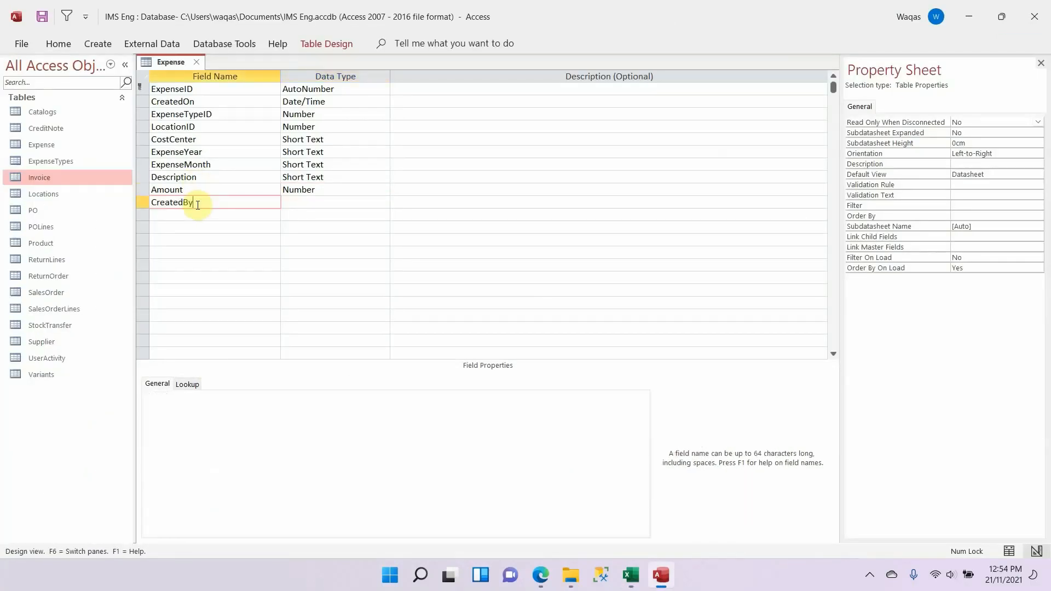
key("Tab")
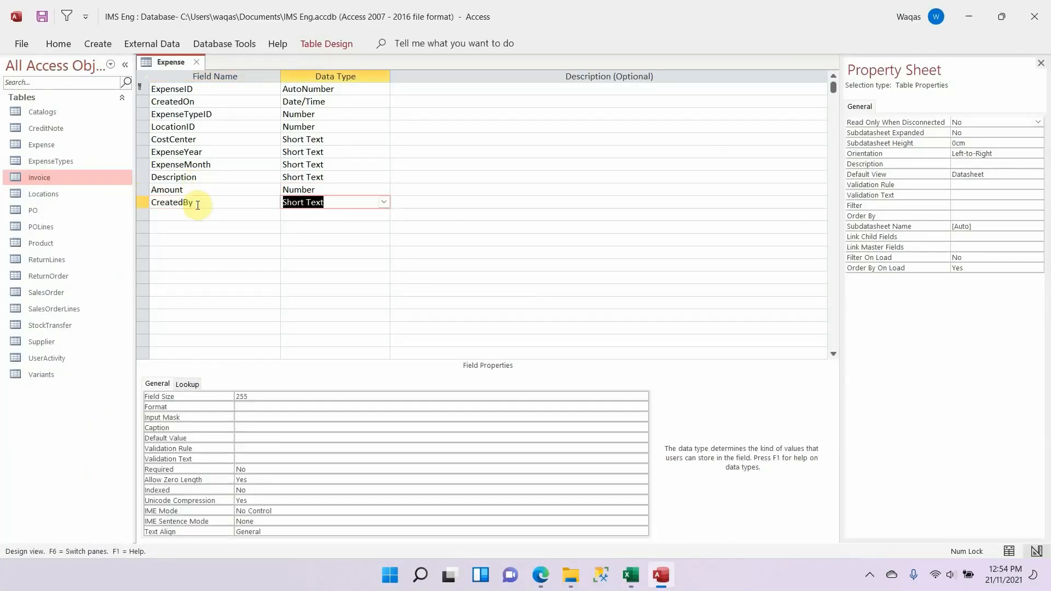
left_click(266, 396)
type("100")
key("Tab")
Step: Duplicate the CreatedBy field into the next row of the Expense table and rename the copy ApprovedBy
key("alt+Tab")
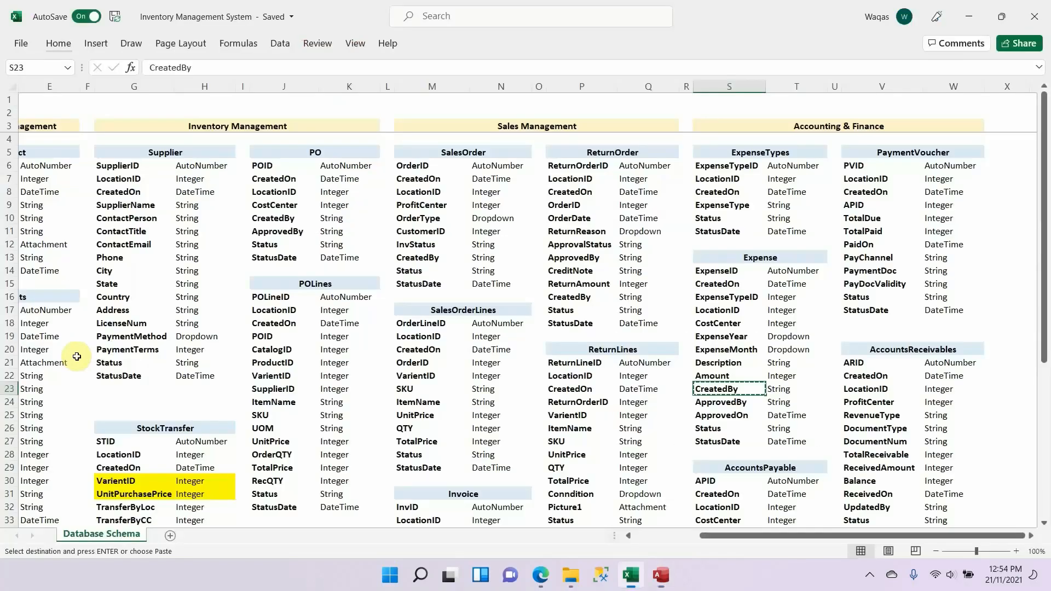
key("Down")
key("alt+Tab")
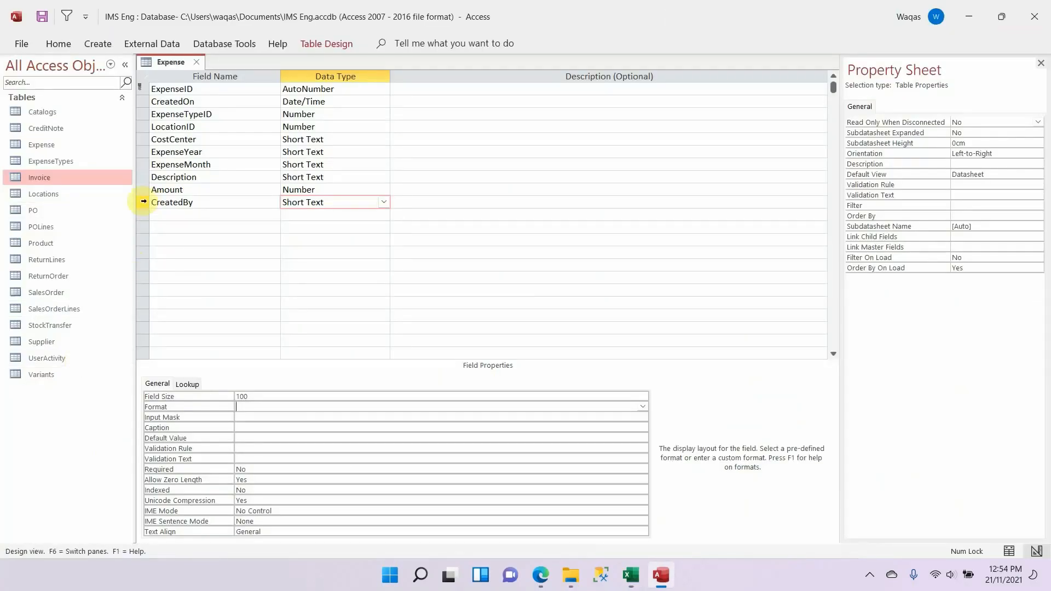
left_click(144, 203)
left_click(144, 214)
key("ctrl+v")
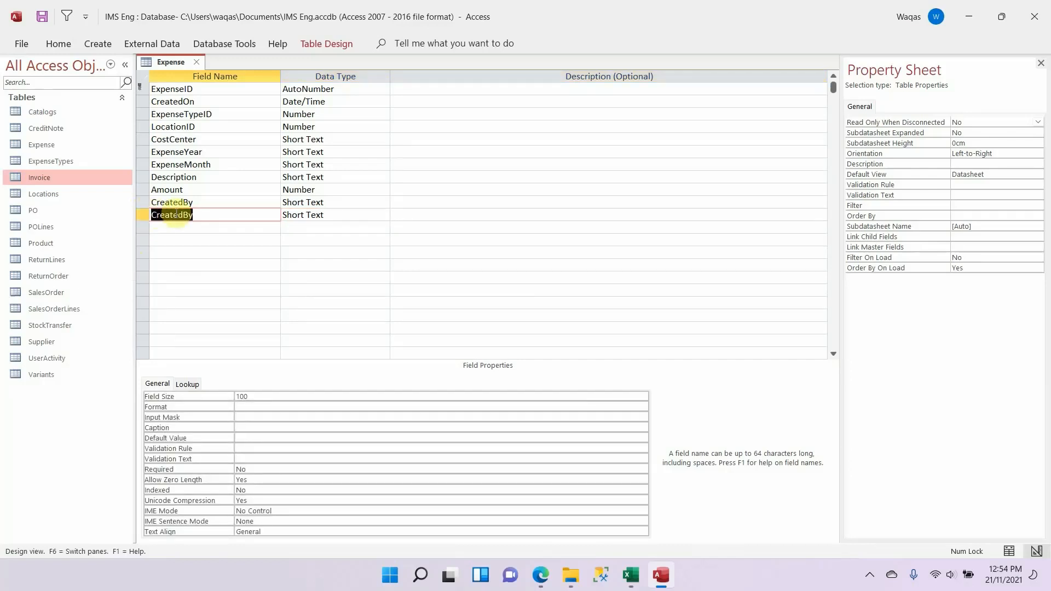
type("Approv")
key("Tab")
Step: Add ApprovedOn below ApprovedBy from the Excel schema as a Date/Time field with the Short Date format
key("Down")
key("alt+Tab")
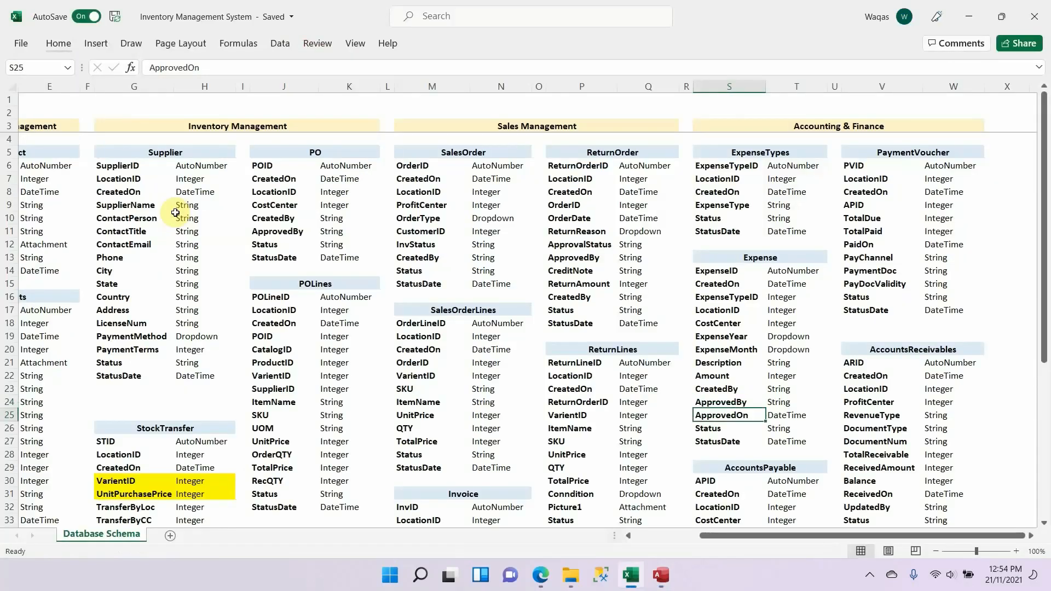
key("ctrl+c")
key("alt+Tab")
key("ctrl+v")
key("Tab")
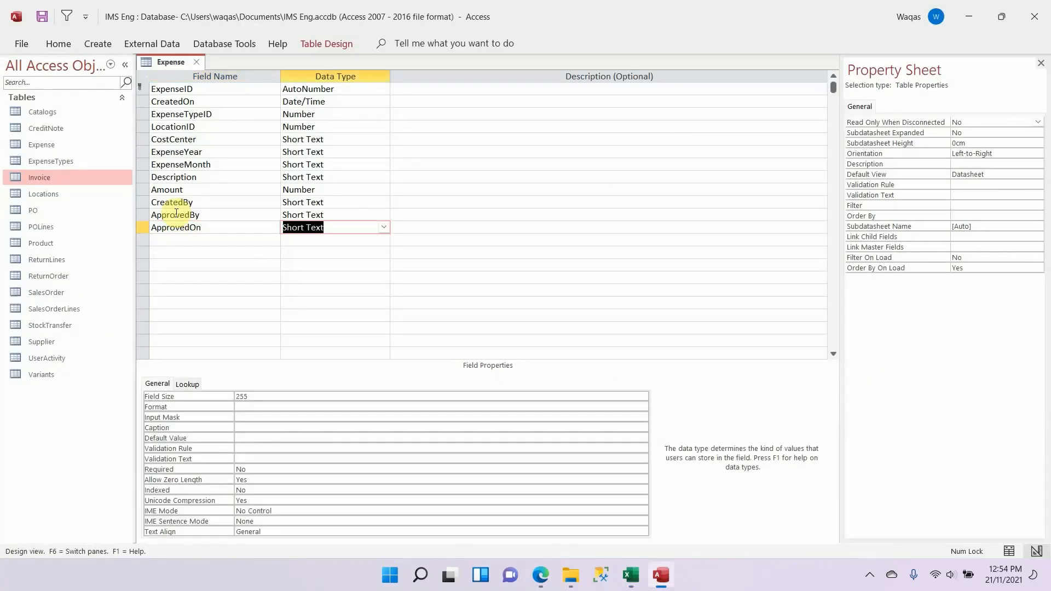
type("d")
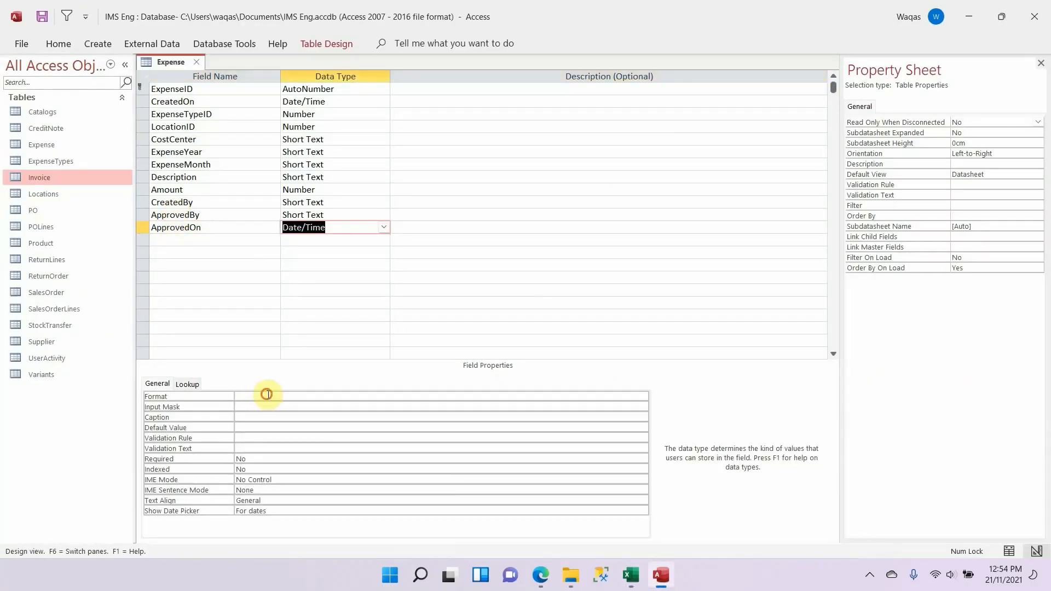
left_click(266, 394)
type("s")
key("Return")
key("Return")
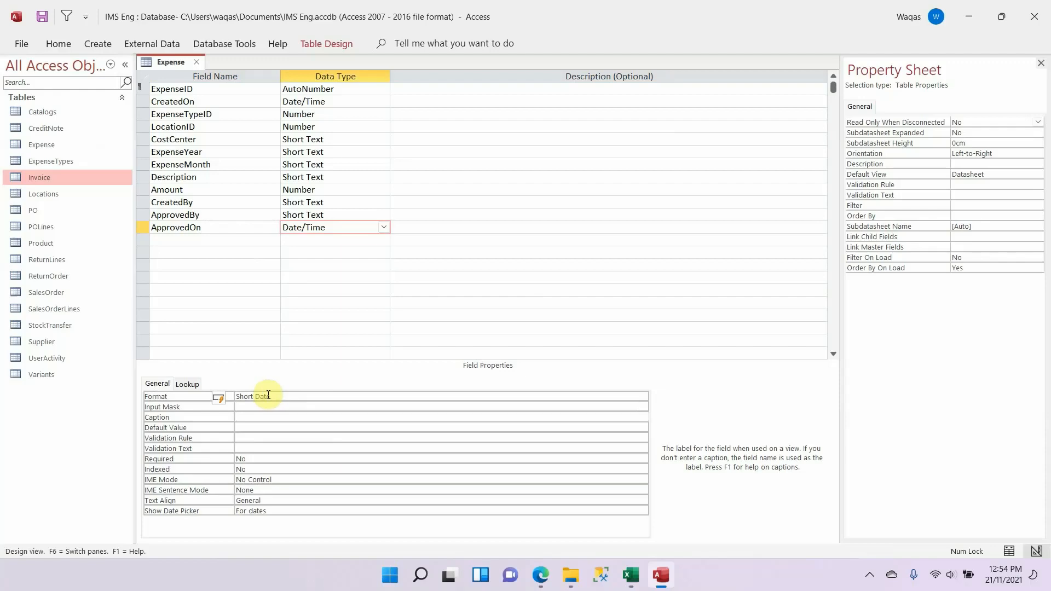
Step: Add Status below ApprovedOn from the Excel schema as a Short Text field with field size 25
key("alt+Tab")
key("Down")
key("ctrl+c")
key("alt+Tab")
left_click(232, 240)
key("ctrl+v")
key("Tab")
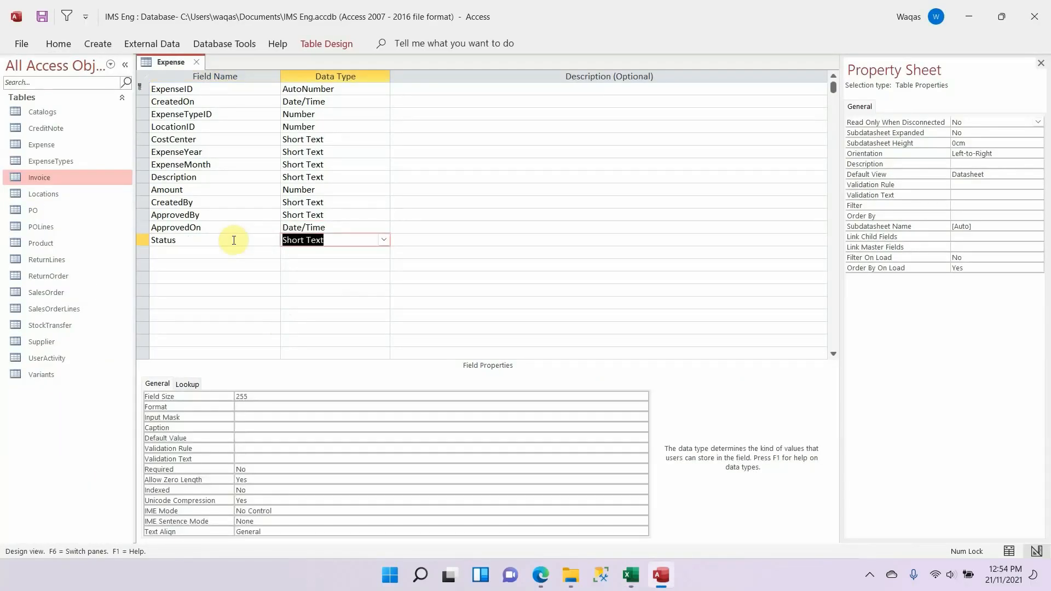
left_click(267, 394)
key("Return")
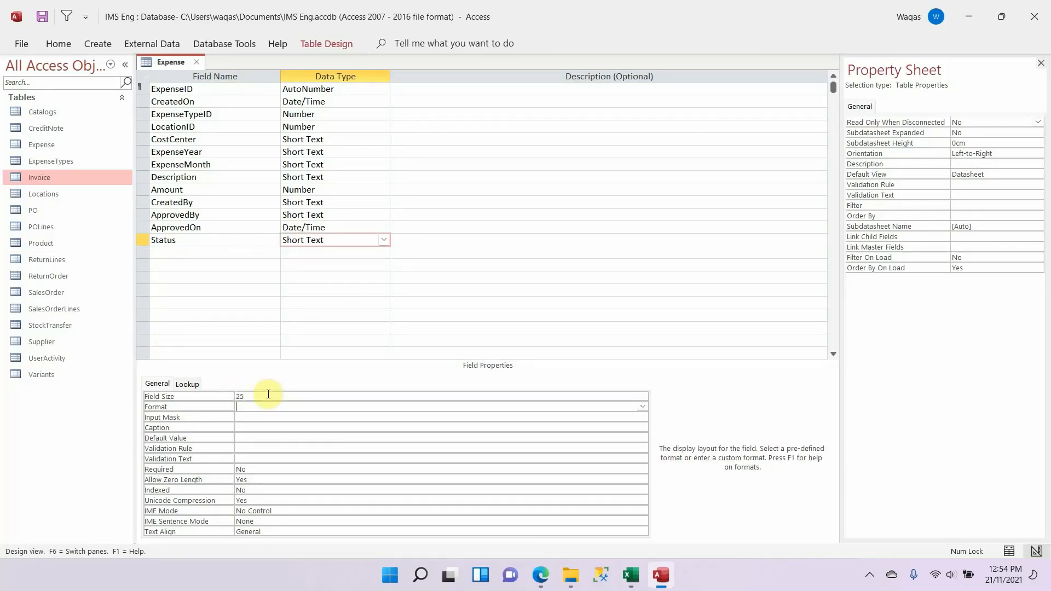
Step: Add StatusDate below Status with the Date/Time data type, copying the field name from the Excel schema
key("alt+Tab")
key("Down")
key("ctrl+c")
key("alt+Tab")
left_click(234, 252)
key("ctrl+v")
key("Tab")
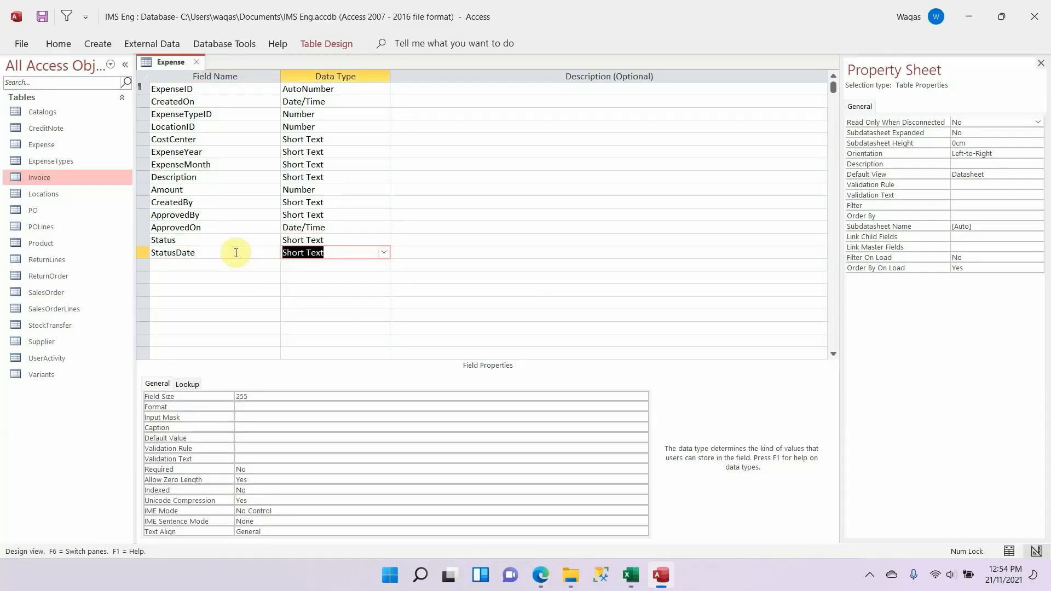
type("dae")
key("Return")
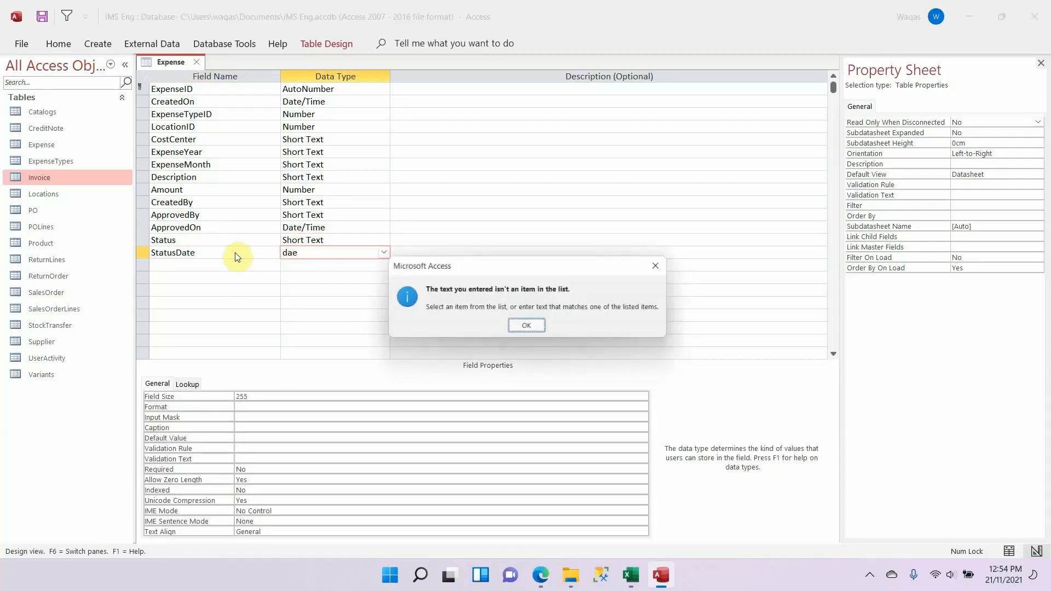
key("Return")
key("Down")
key("Down")
key("Down")
key("Down")
key("Down")
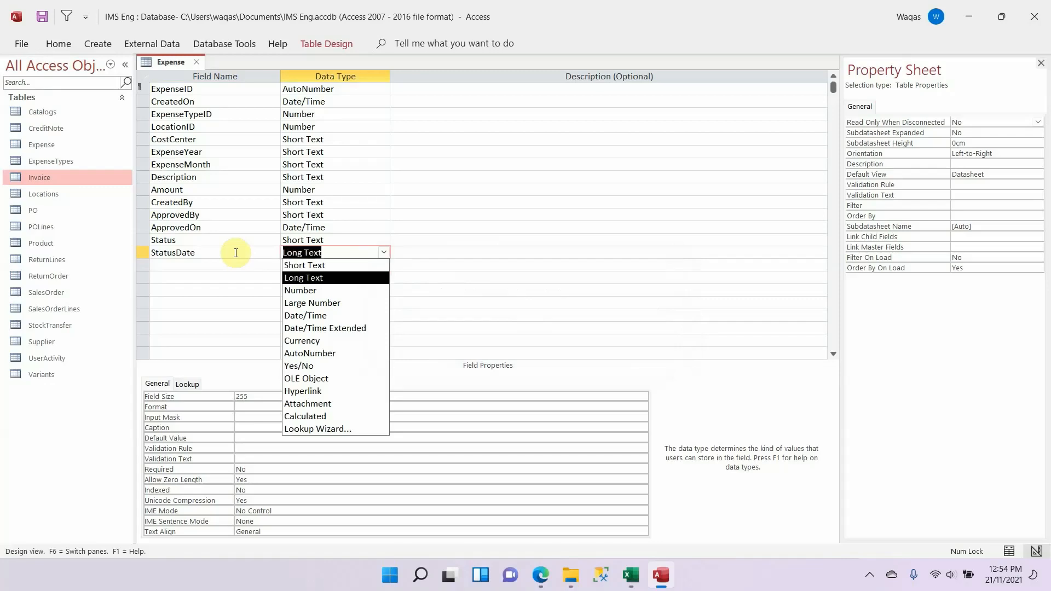
key("Return")
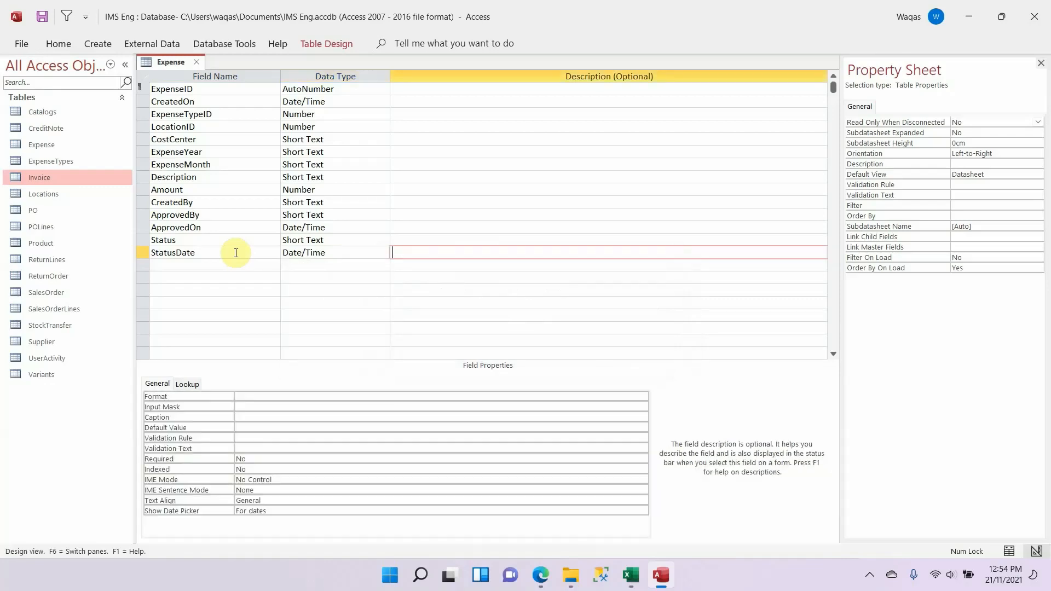
Step: Set the StatusDate field's format to Short Date
left_click(326, 395)
type("short Date")
key("Return")
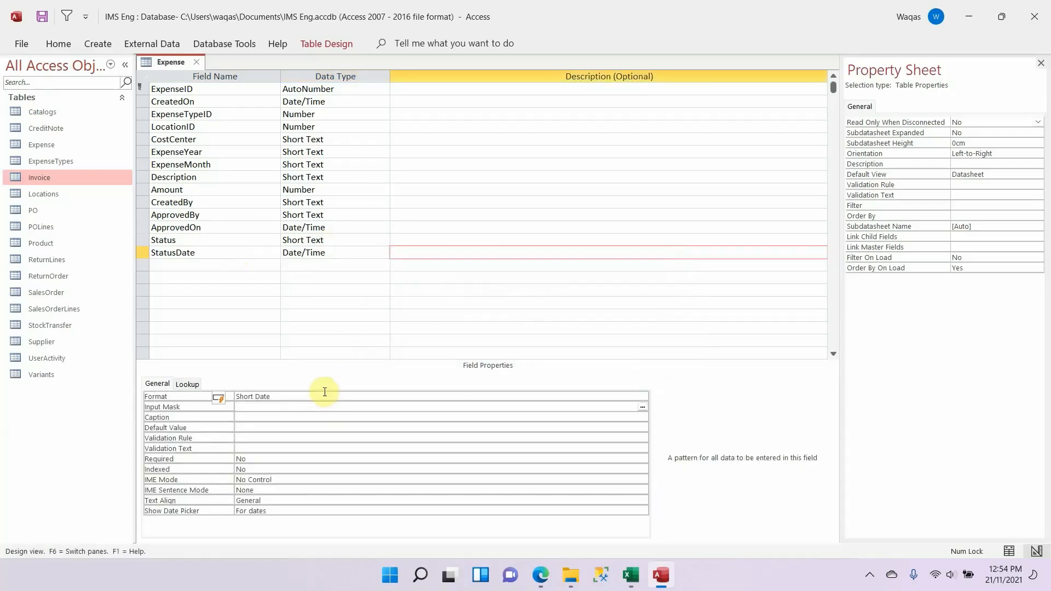
Step: Switch to the Excel schema and select the AccountsPayable table name inside its heading cell
key("alt+Tab")
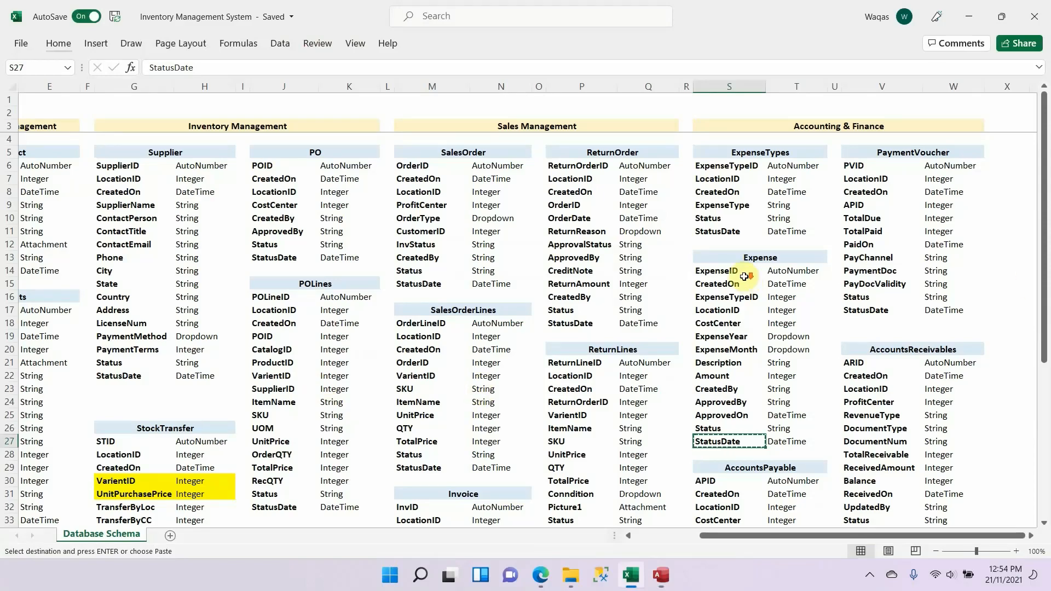
scroll(745, 277, "down", 7)
scroll(744, 277, "up", 6)
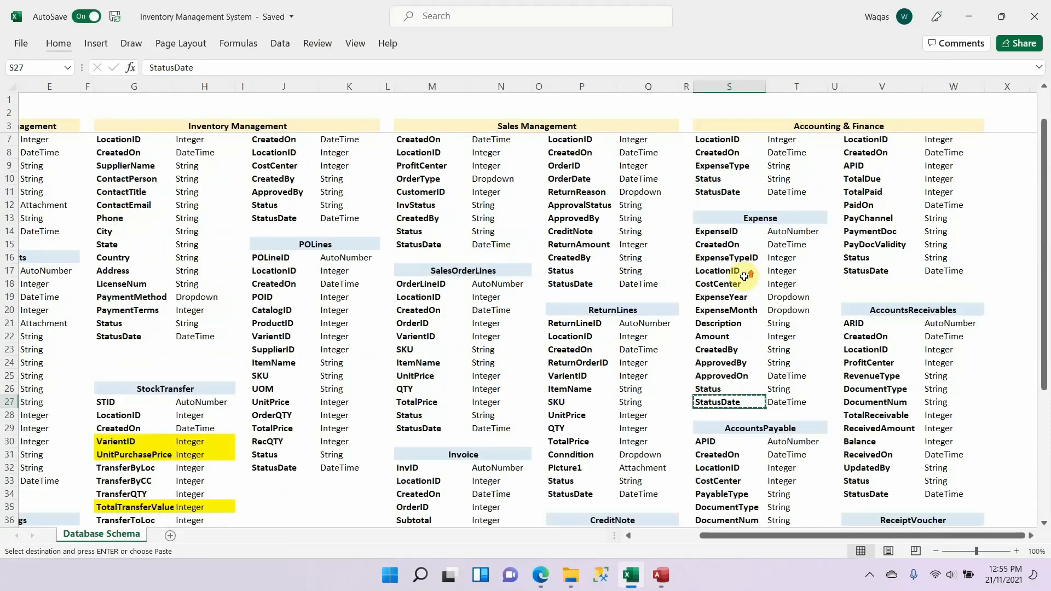
scroll(744, 277, "up", 1)
scroll(750, 273, "down", 5)
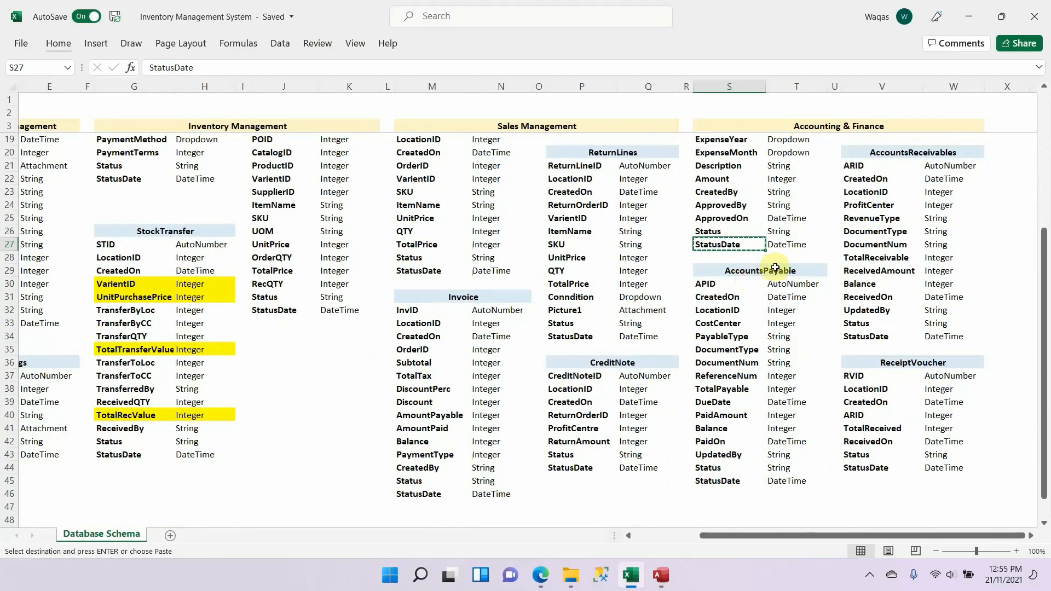
left_click(804, 270)
double_click(806, 271)
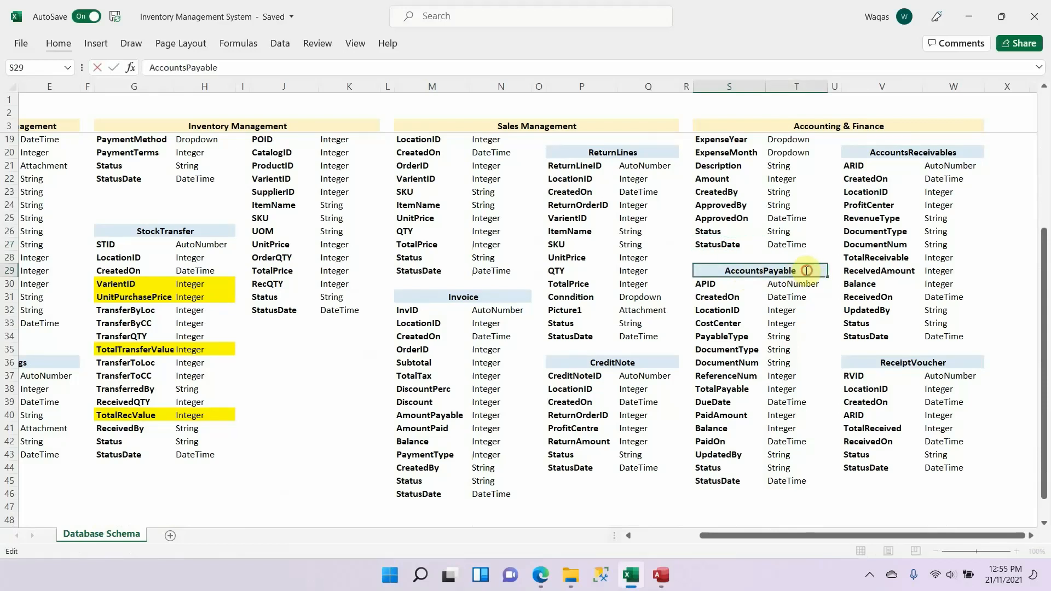
left_click_drag(807, 270, 667, 270)
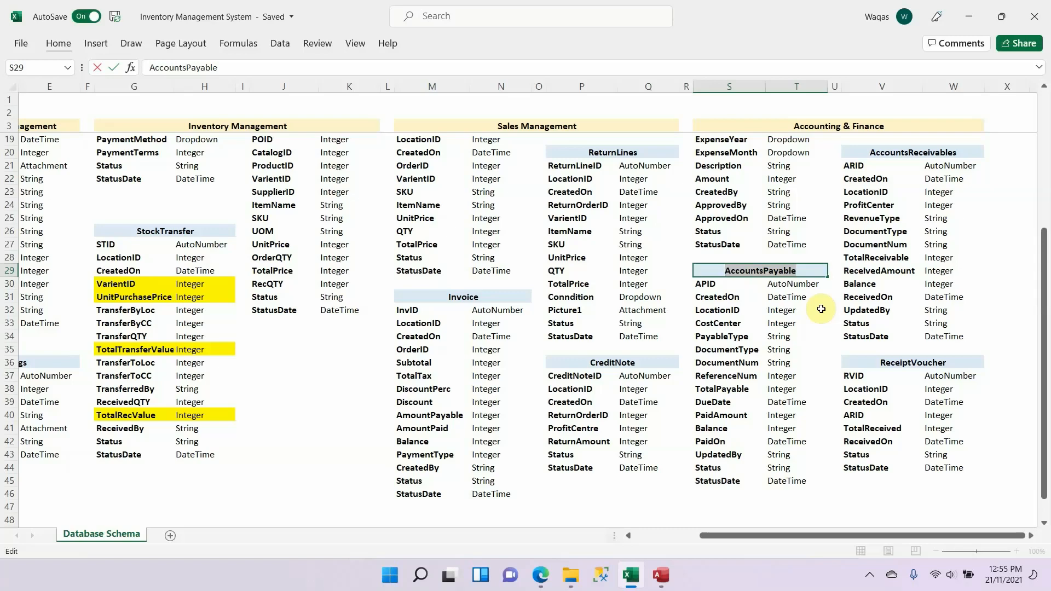
scroll(164, 182, "up", 2)
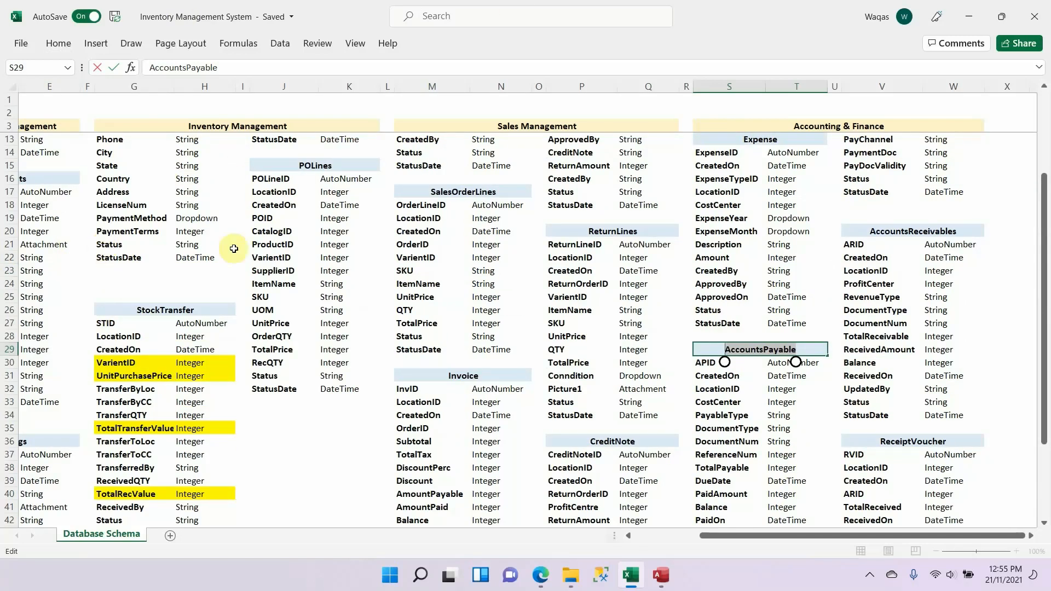
scroll(614, 460, "down", 2)
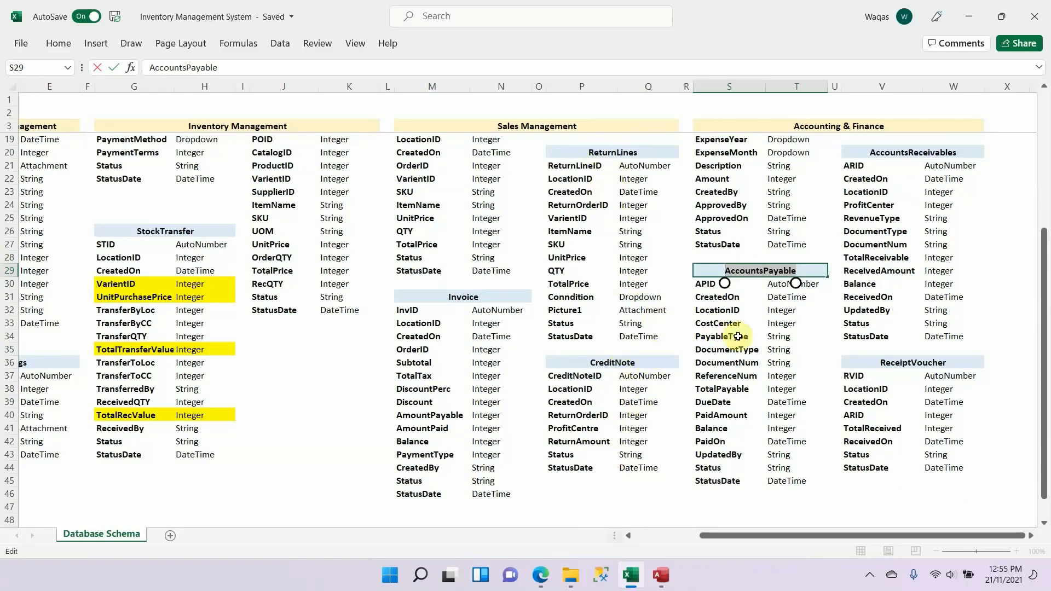
scroll(740, 339, "up", 5)
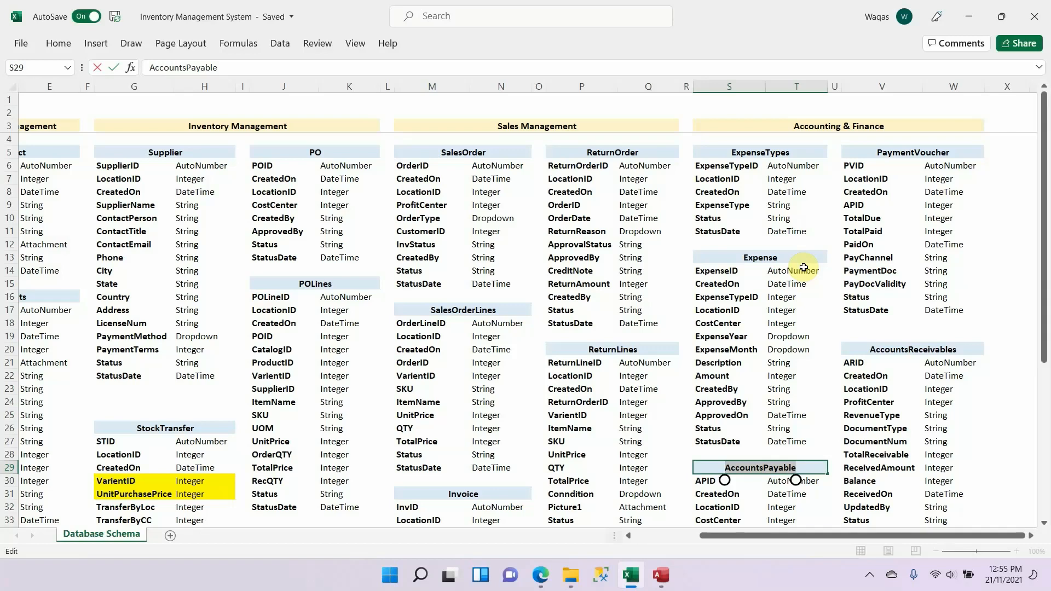
Step: Examine the Expense, CreditNote and PO table definitions across the sections of the Excel schema
scroll(810, 274, "down", 3)
scroll(821, 282, "up", 3)
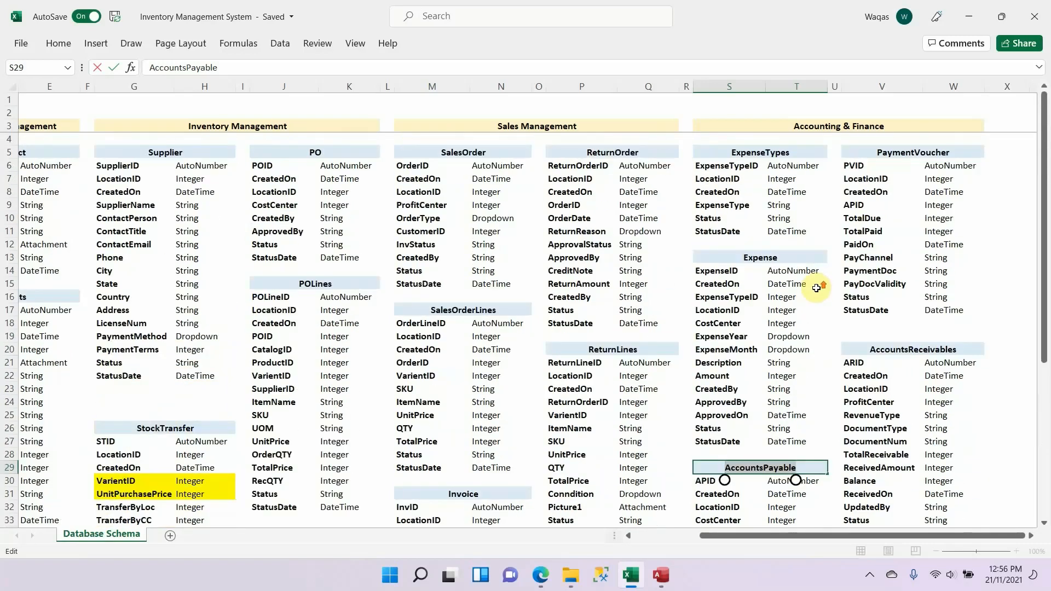
scroll(762, 276, "down", 2)
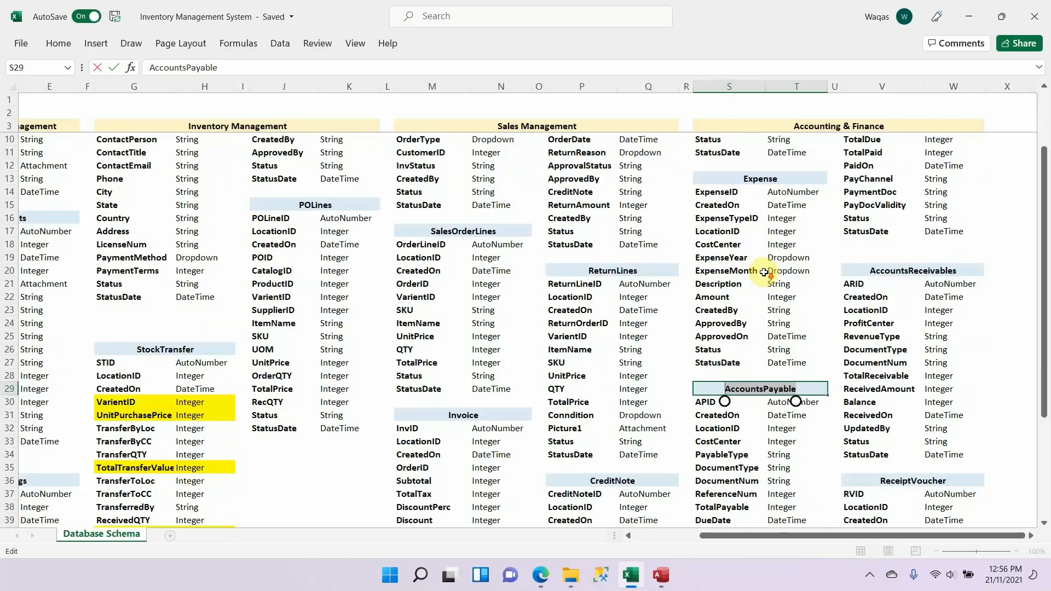
left_click_drag(747, 180, 742, 324)
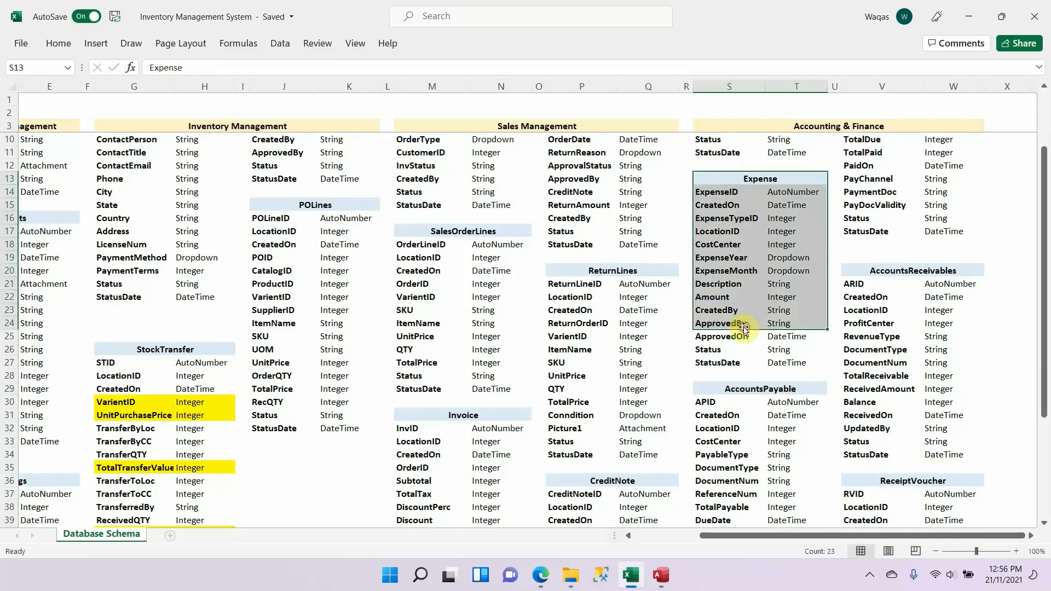
scroll(743, 328, "down", 1)
scroll(743, 328, "down", 3)
left_click_drag(572, 364, 657, 470)
left_click_drag(790, 537, 702, 537)
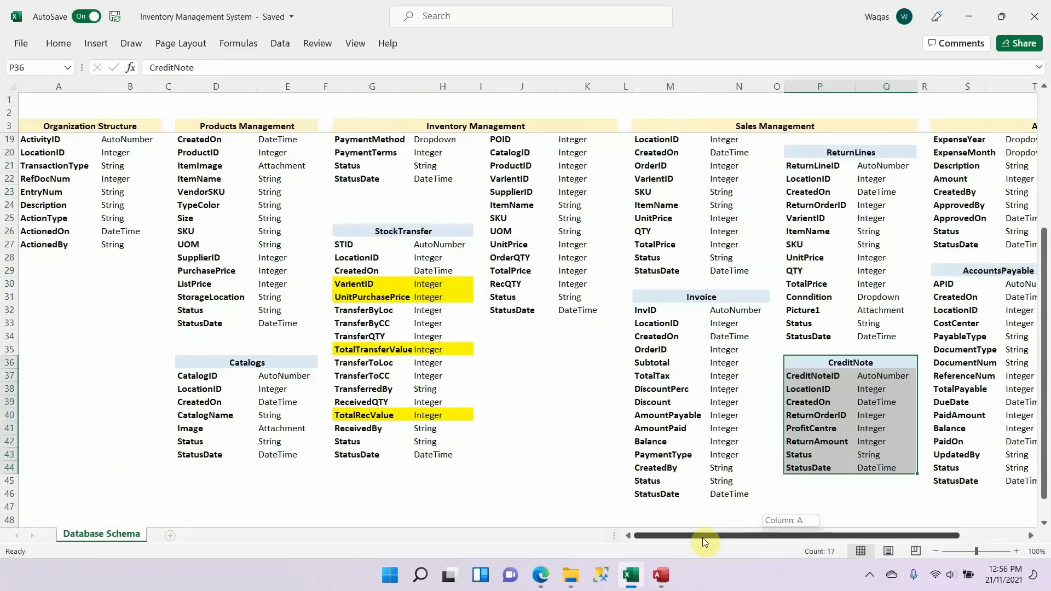
scroll(366, 364, "up", 5)
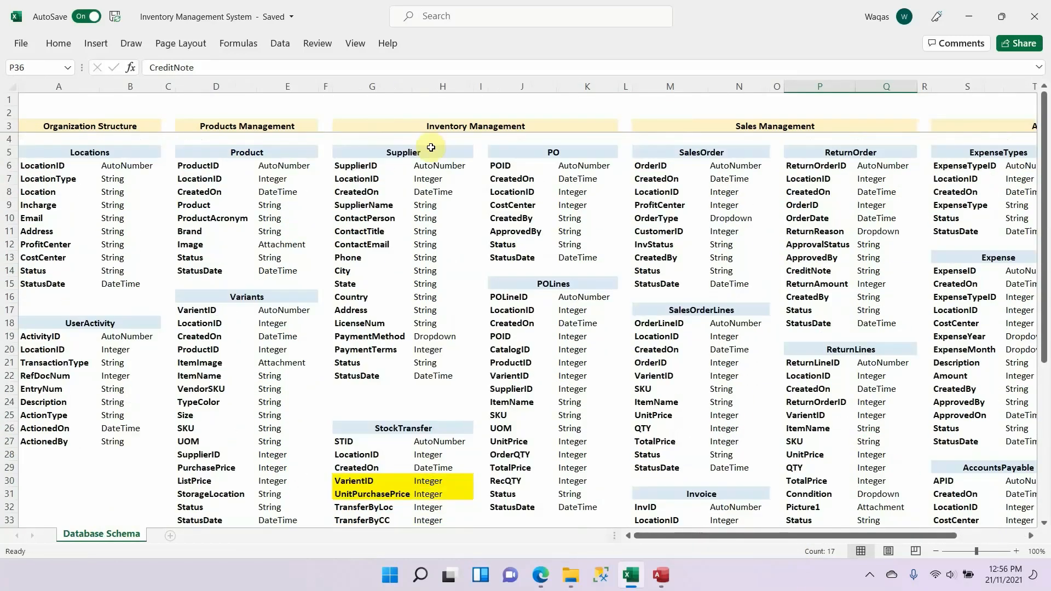
left_click_drag(567, 153, 564, 244)
left_click_drag(863, 533, 973, 517)
scroll(816, 429, "down", 5)
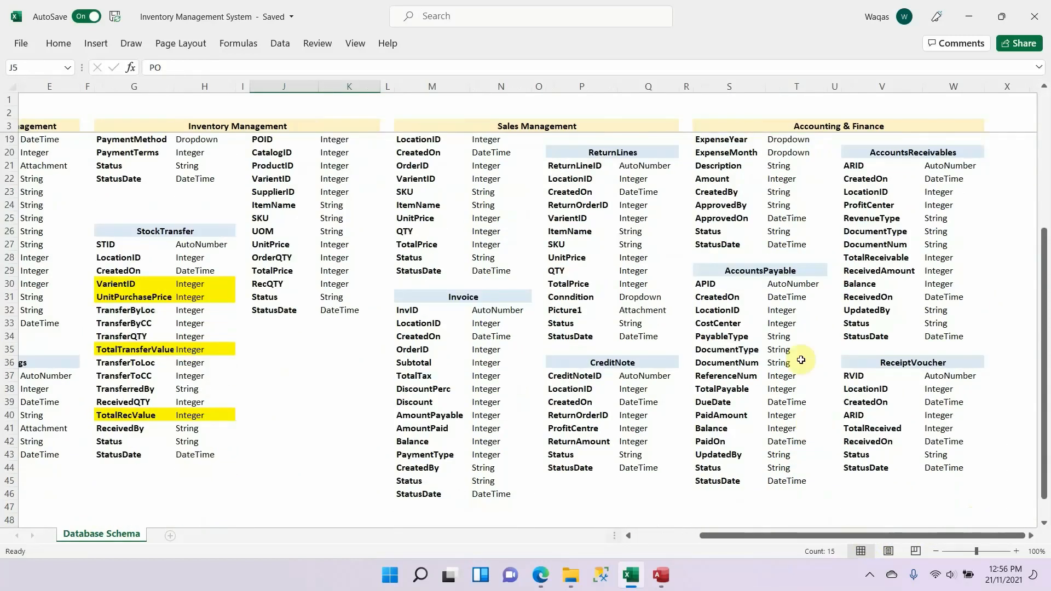
Step: Examine the AccountsPayable and PaymentVoucher table definitions under Accounting & Finance in the schema
left_click(793, 271)
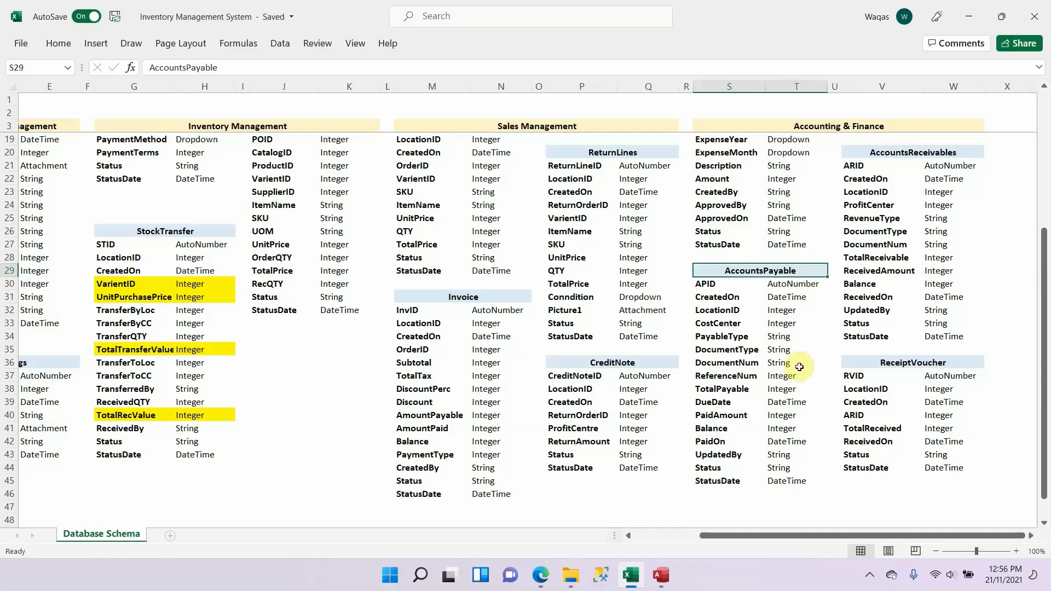
scroll(799, 367, "up", 5)
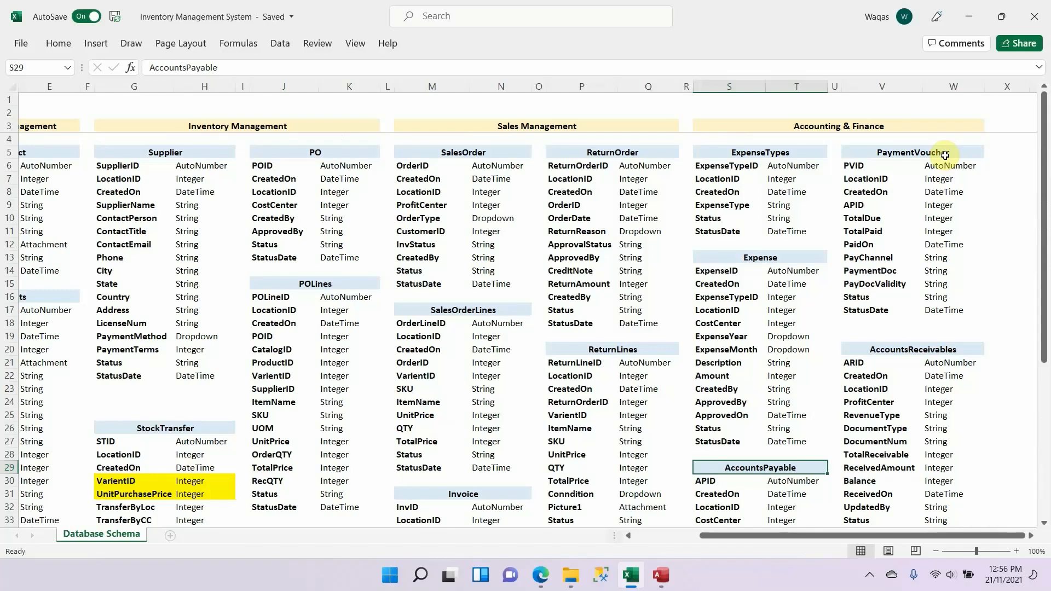
scroll(826, 298, "down", 4)
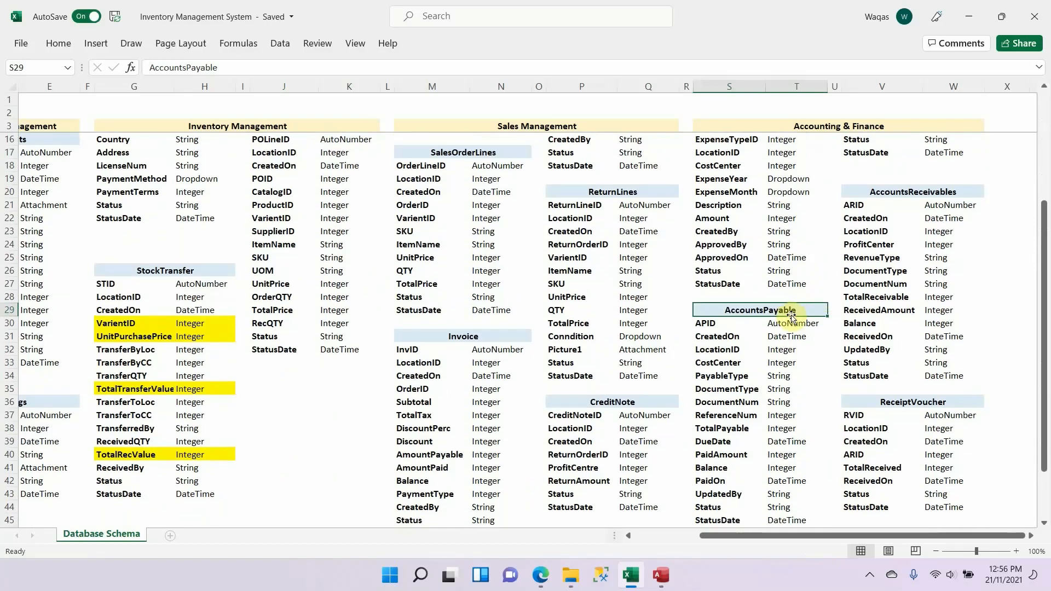
left_click_drag(791, 308, 777, 516)
scroll(776, 515, "up", 4)
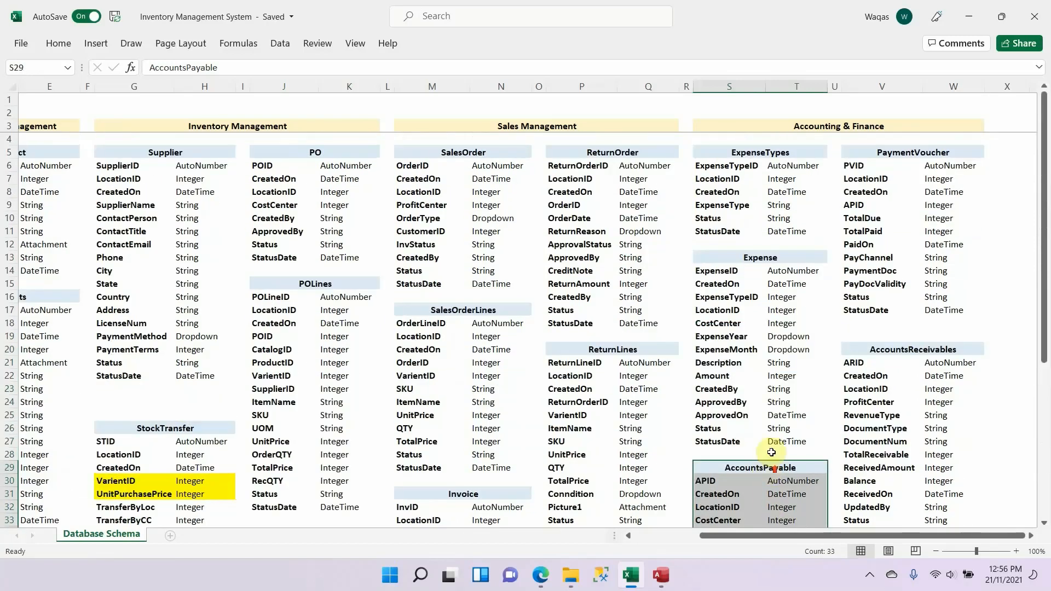
left_click_drag(922, 152, 910, 307)
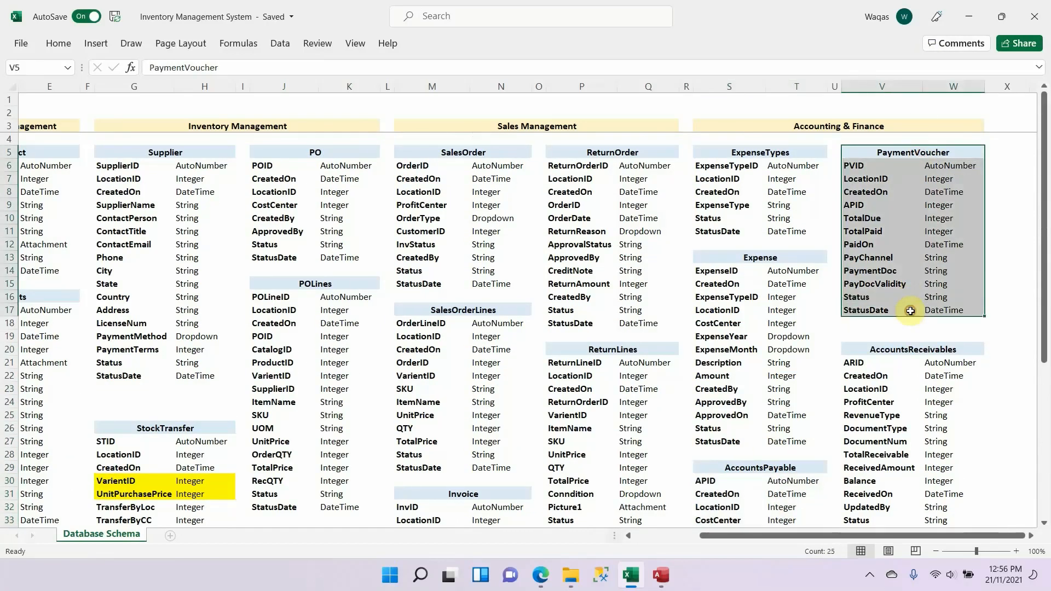
scroll(765, 309, "down", 5)
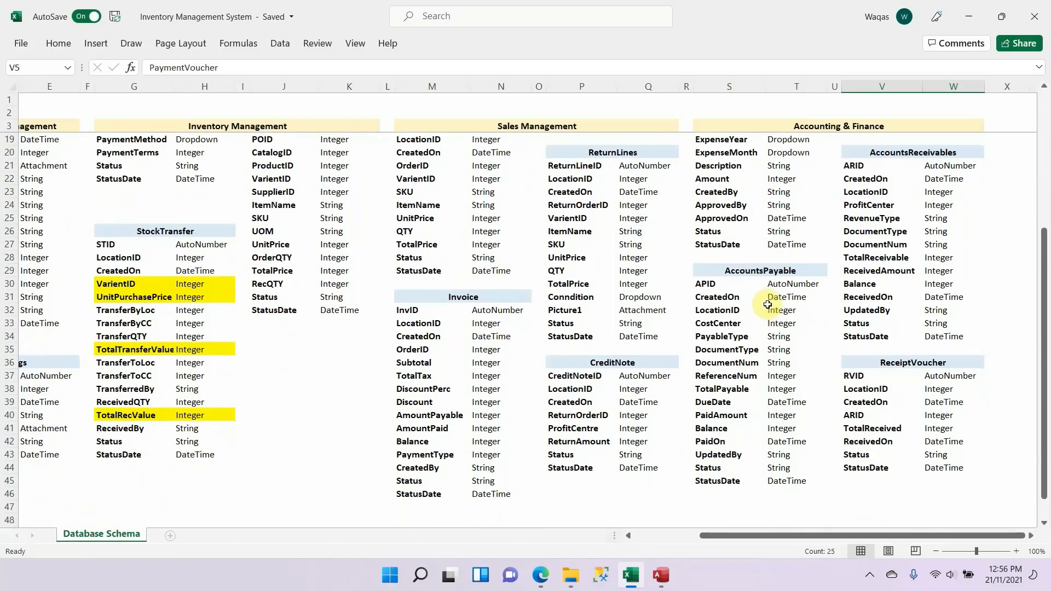
left_click(818, 267)
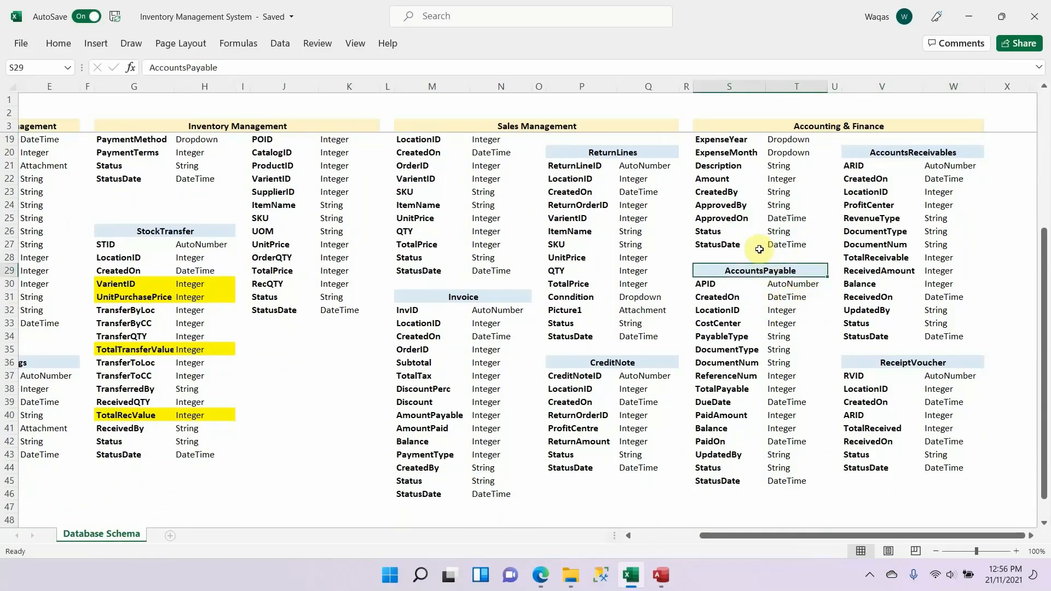
scroll(770, 261, "down", 1)
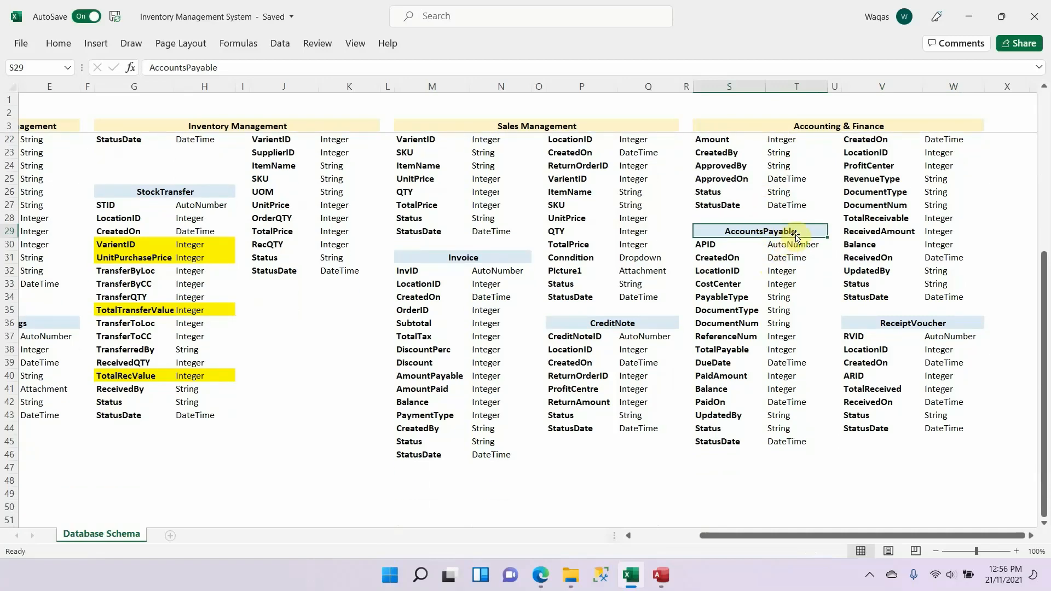
scroll(814, 257, "up", 6)
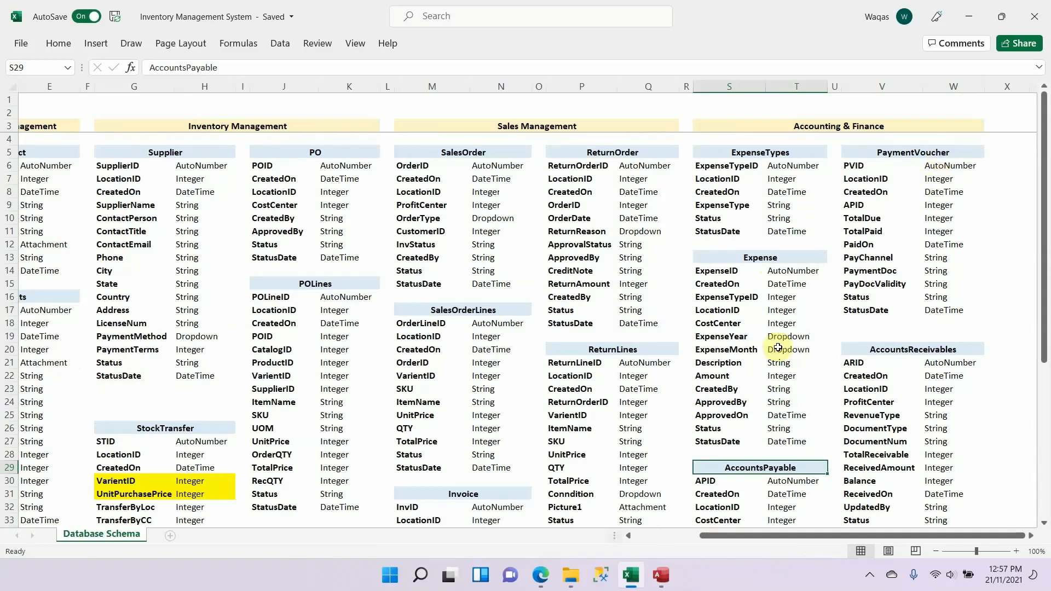
scroll(778, 351, "down", 7)
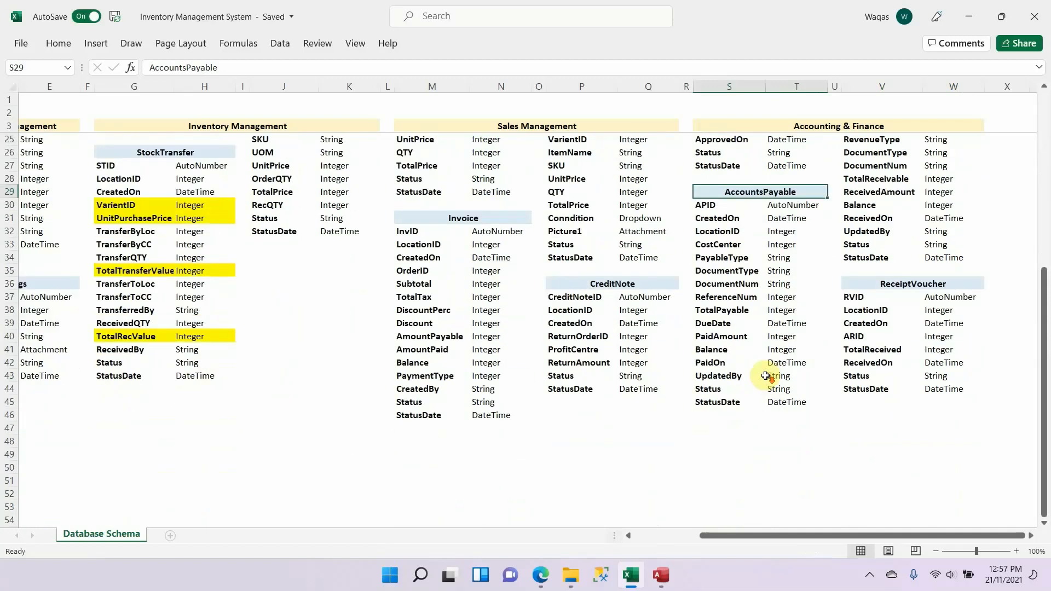
Step: Copy the AccountsPayable table name from its schema heading cell, then switch to Access and close the Expense table
double_click(799, 192)
left_click_drag(799, 192, 718, 267)
key("alt+Tab")
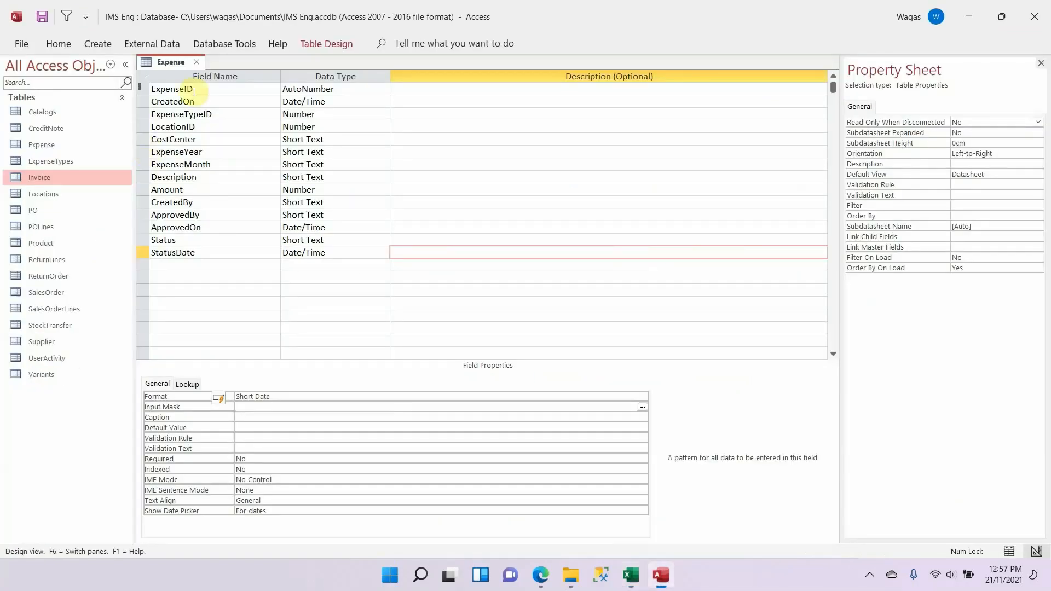
left_click(196, 65)
Step: Create a new table and open it in Design View, saving it as AccountsPayable
left_click(106, 50)
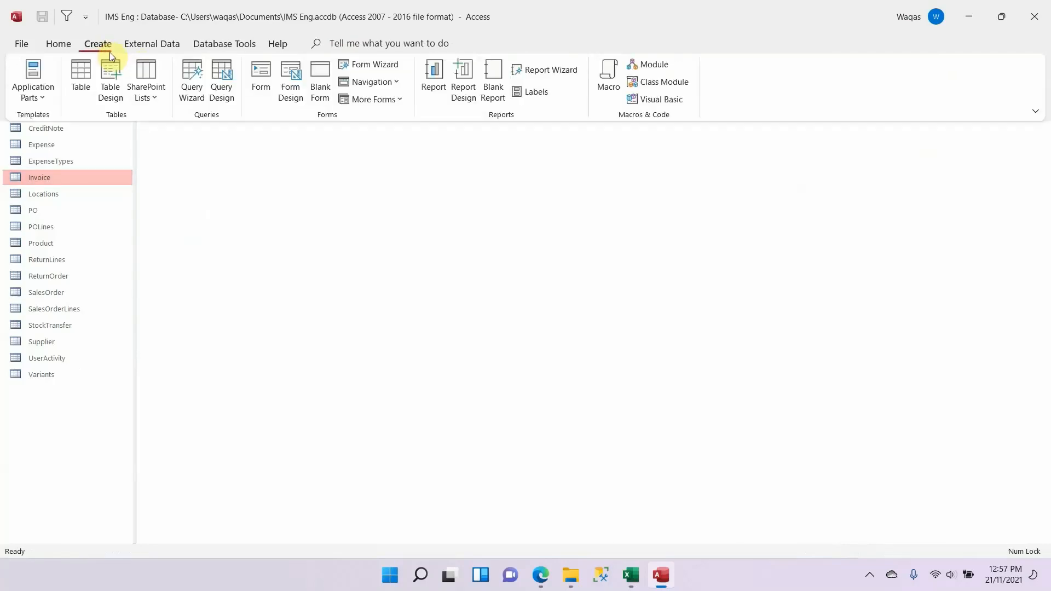
left_click(80, 76)
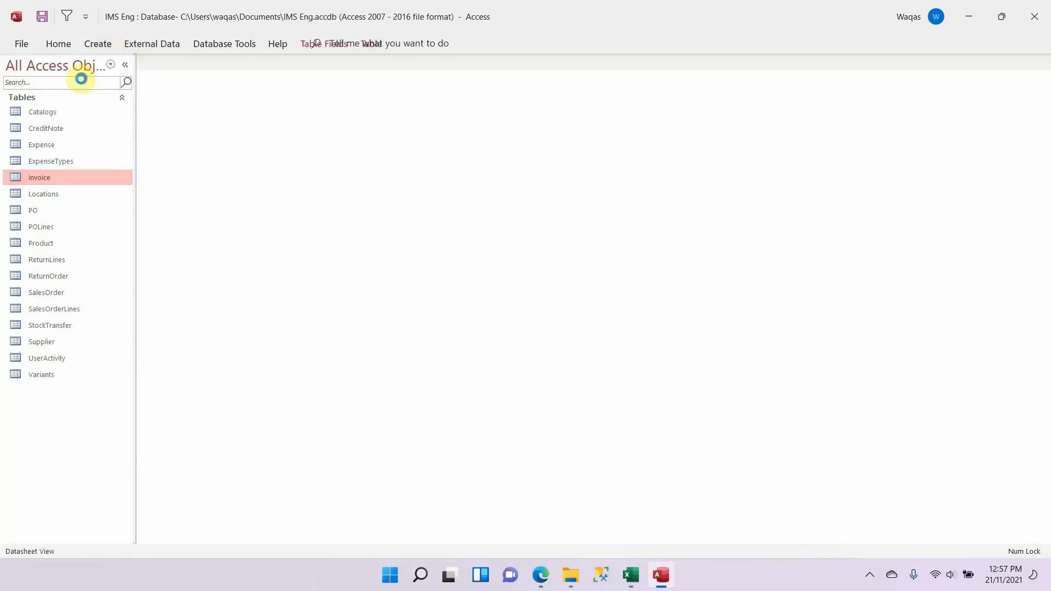
right_click(170, 63)
left_click(212, 137)
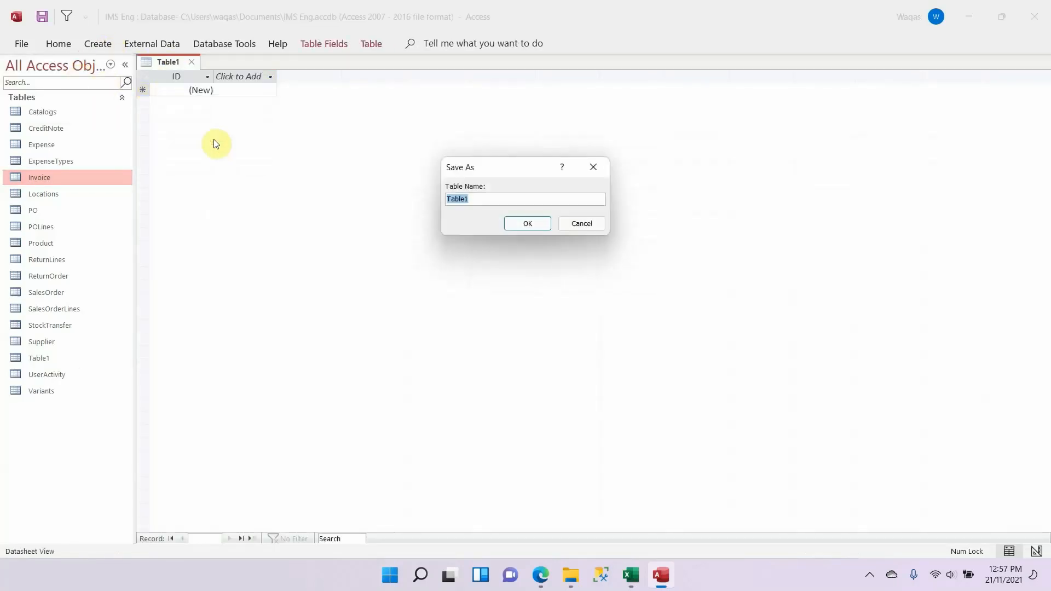
type("AccountsPayable")
key("Return")
Step: Rename the AccountsPayable table's ID field as APID, copying the field name from the Excel schema
key("alt+Tab")
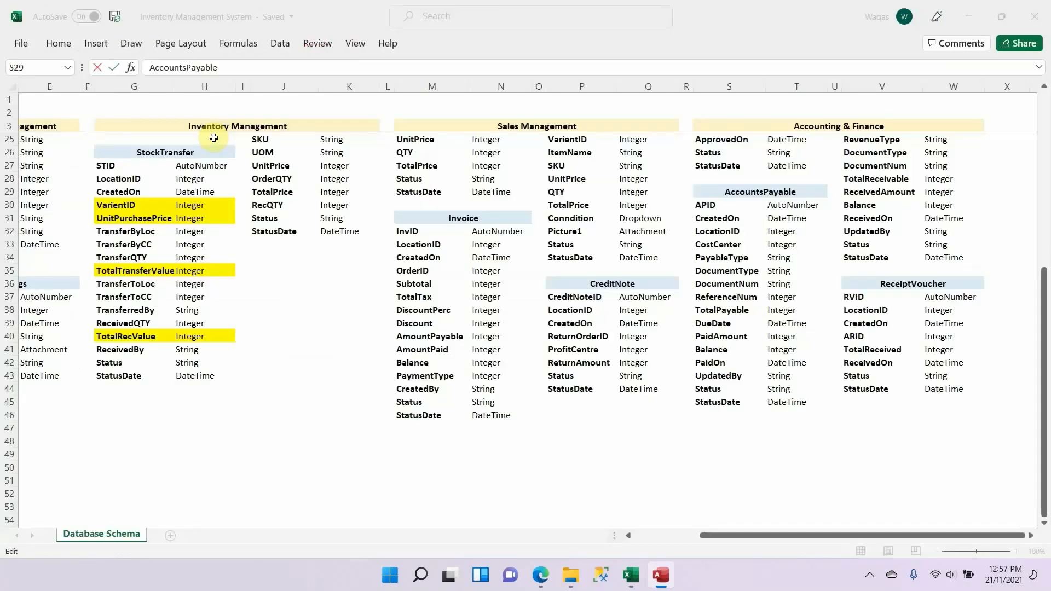
key("Down")
key("ctrl+c")
key("alt+Tab")
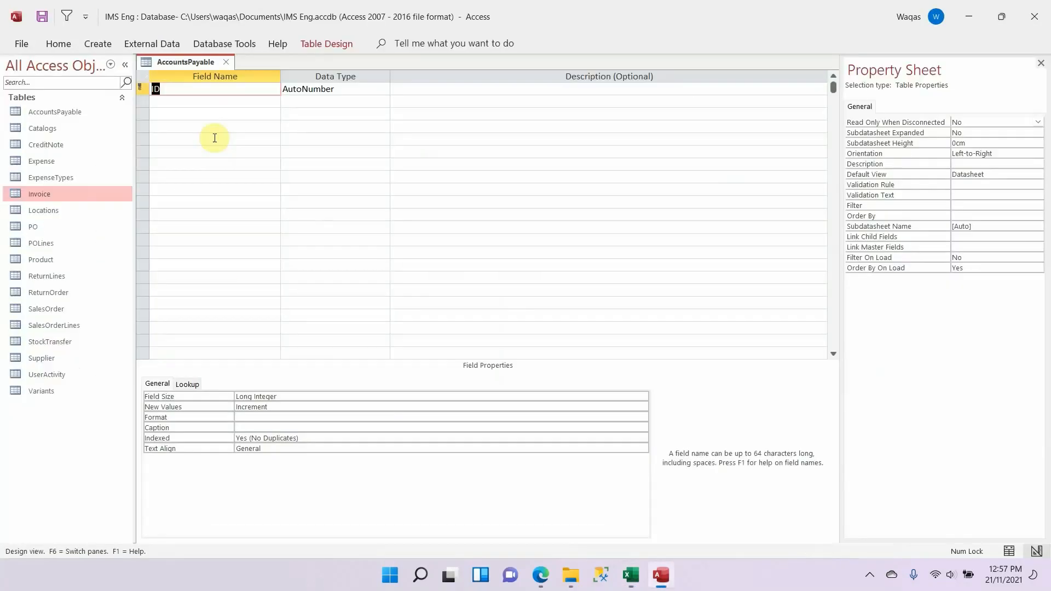
key("ctrl+v")
key("Down")
Step: Add CreatedOn below APID with the Date/Time data type, copying the field name from the Excel schema
key("alt+Tab")
key("Down")
key("ctrl+c")
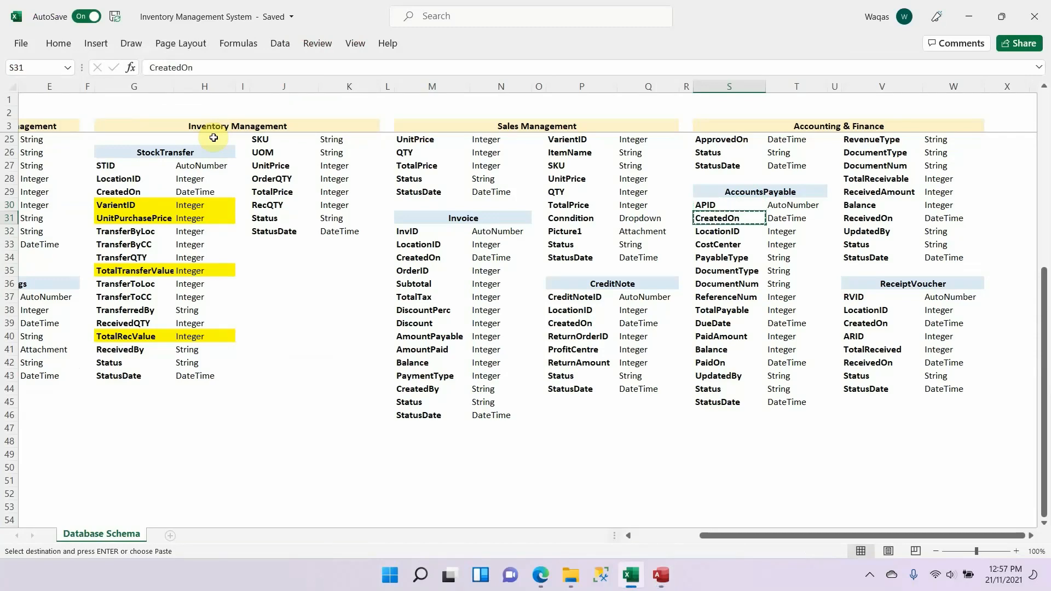
key("alt+Tab")
key("ctrl+v")
key("Tab")
type("da")
key("Tab")
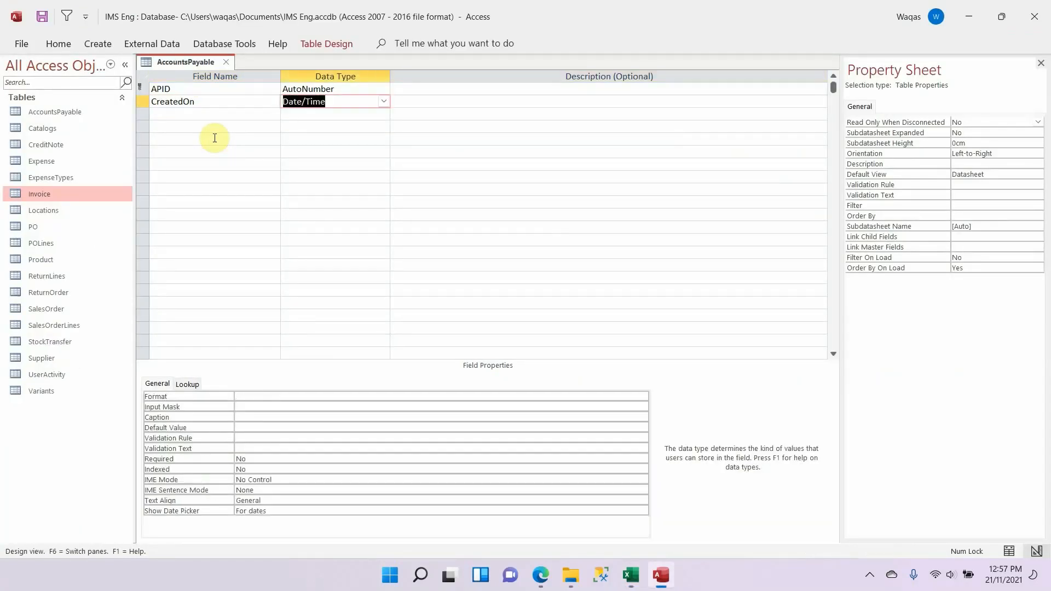
Step: Set the CreatedOn field's format to Short Date
left_click(324, 396)
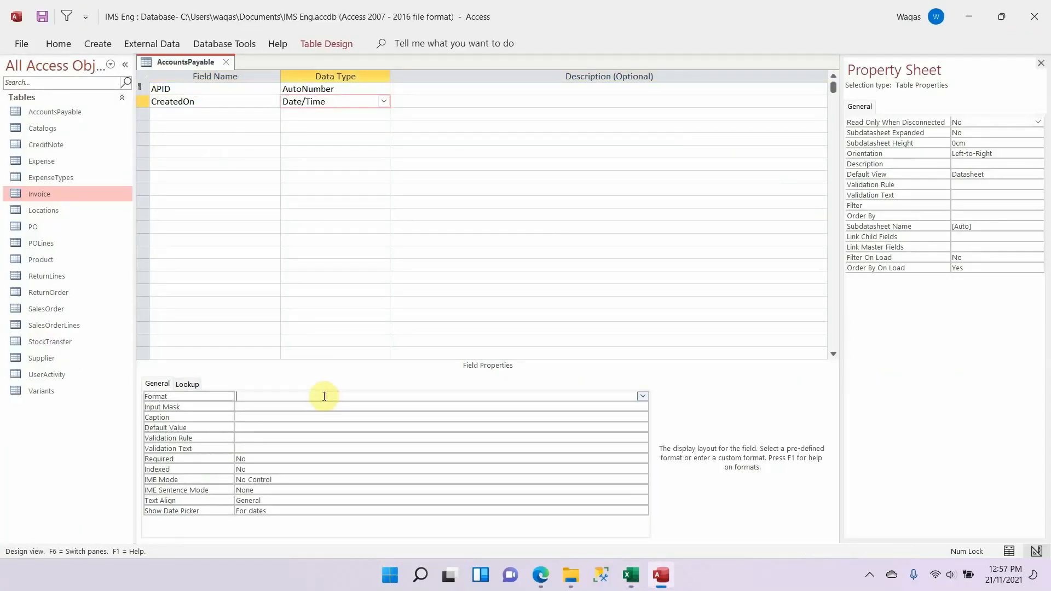
type("s")
key("Tab")
key("Tab")
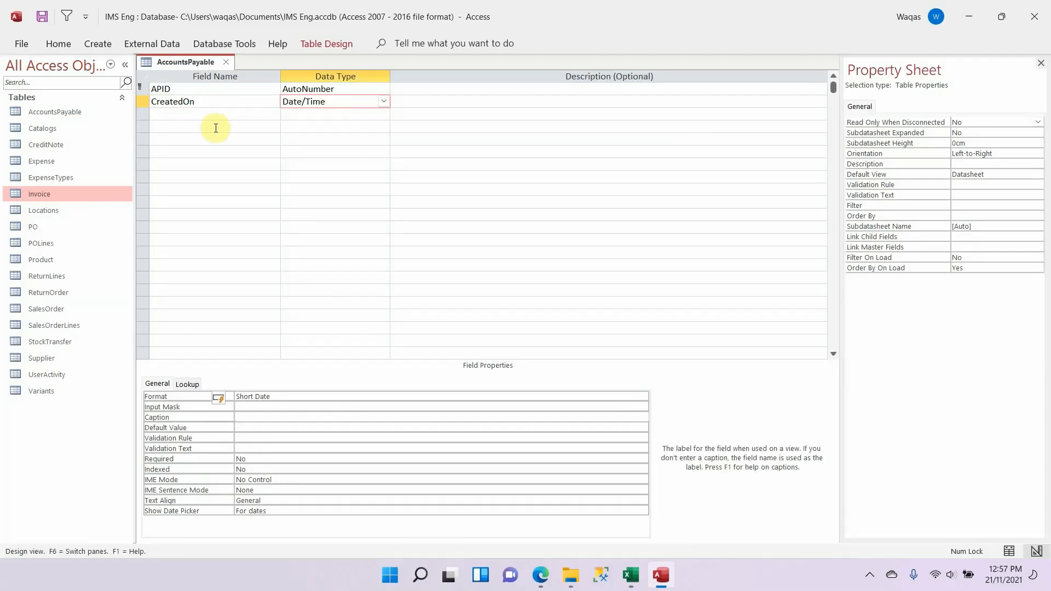
Step: Add LocationID below CreatedOn with the Number data type, copying the field name from the Excel schema
left_click(255, 112)
key("alt+Tab")
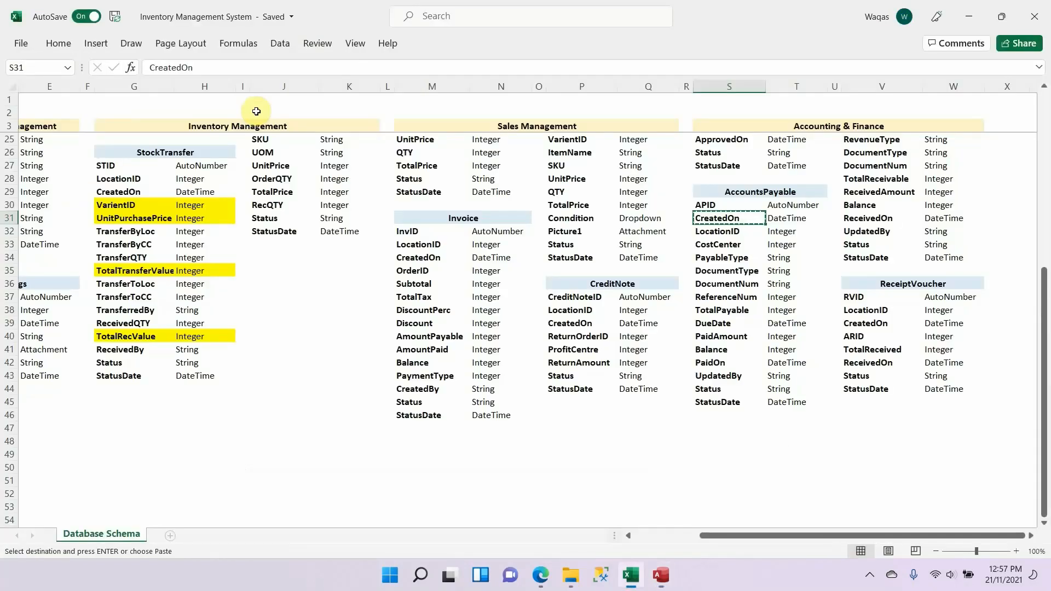
key("alt+Tab")
key("ctrl+v")
key("Tab")
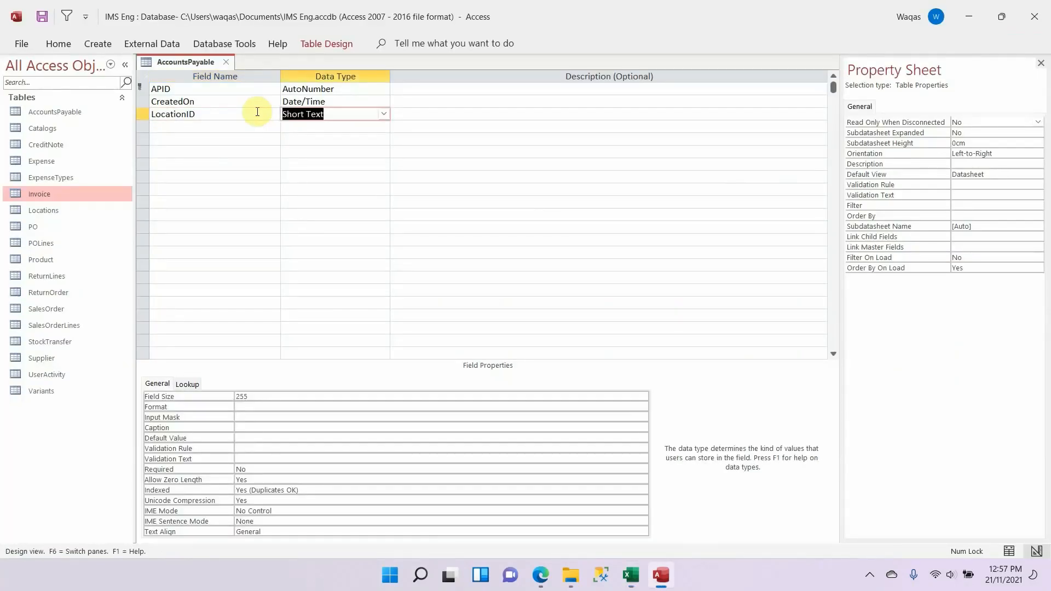
type("Number")
key("Tab")
key("shift+Tab")
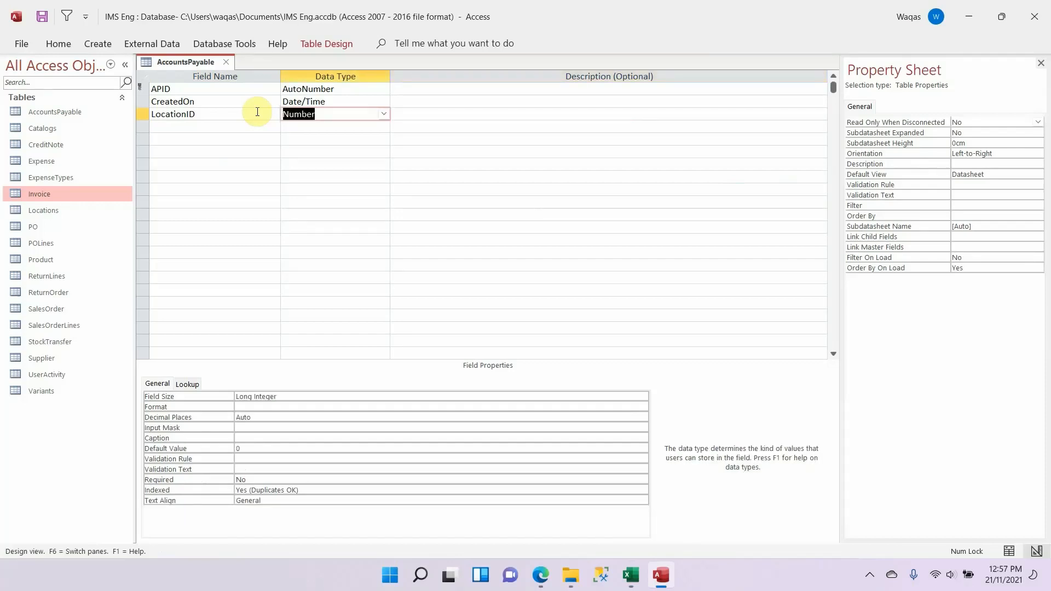
Step: Clear the LocationID field's default value
left_click(268, 450)
key("BackSpace")
key("Return")
Step: Add CostCenter below LocationID as a Short Text field, copying the field name from the Excel schema
key("alt+Tab")
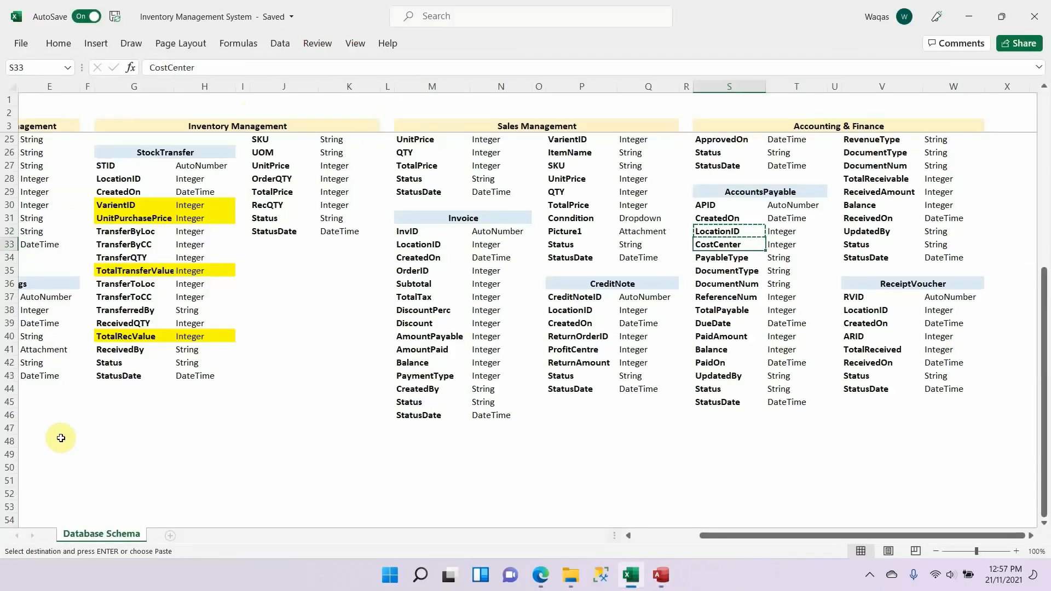
key("ctrl+c")
key("alt+Tab")
left_click(179, 126)
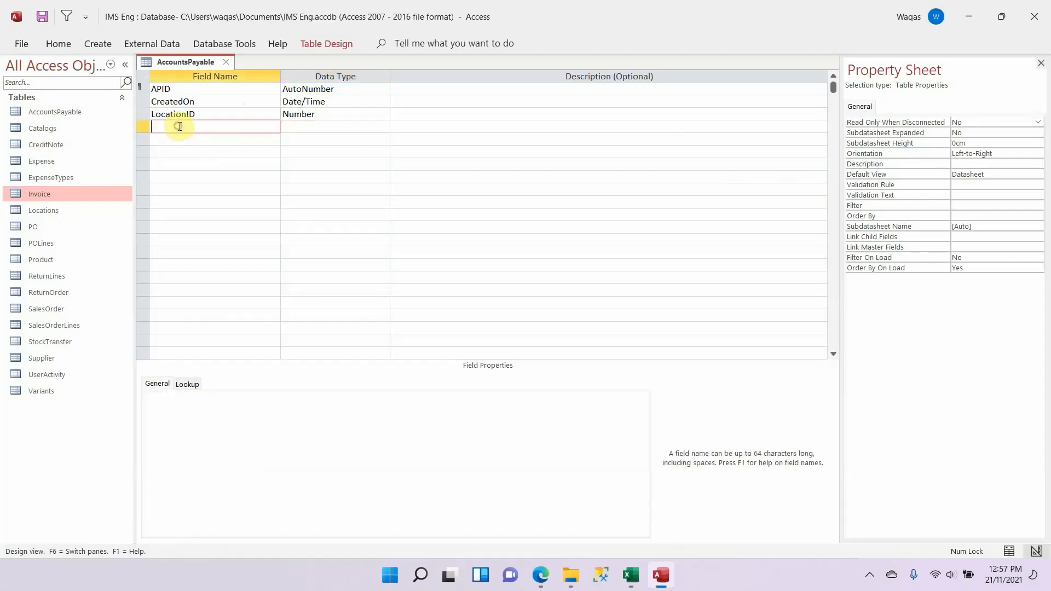
key("ctrl+v")
key("Tab")
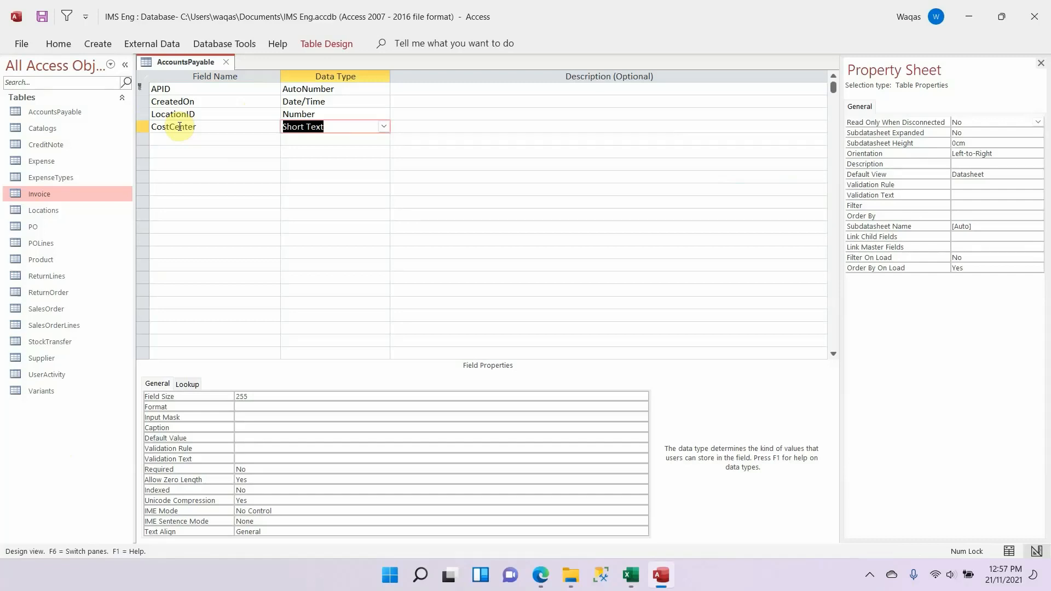
Step: Check CostCenter in the Excel schema and set the Access field's size to 25
key("alt+Tab")
key("alt+Tab")
left_click(263, 397)
key("BackSpace")
key("Return")
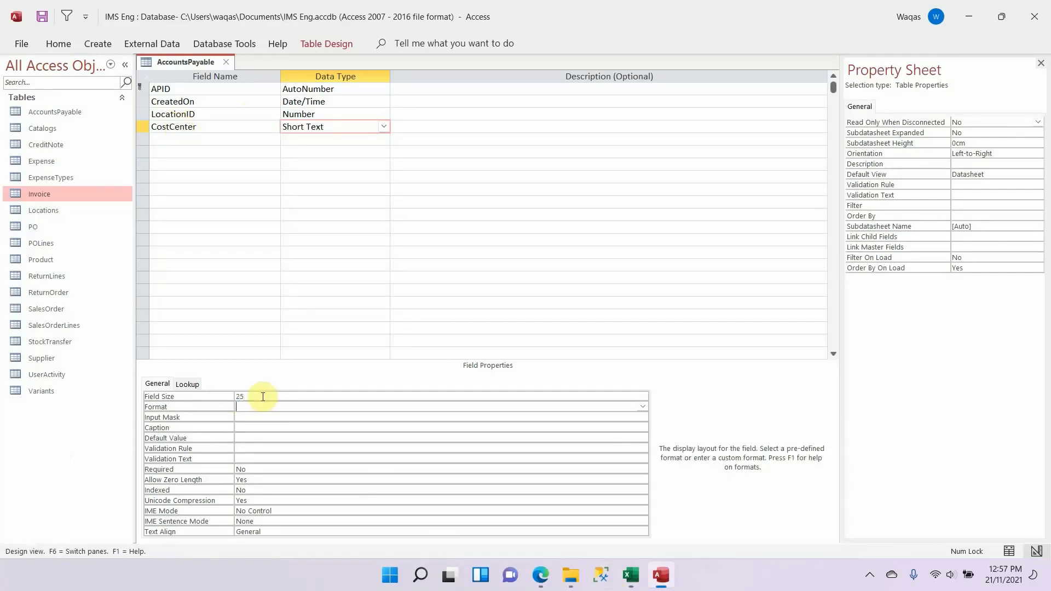
Step: Switch to the Excel schema and change the data type of CostCenter in the AccountsPayable table to String
key("alt+Tab")
left_click(783, 245)
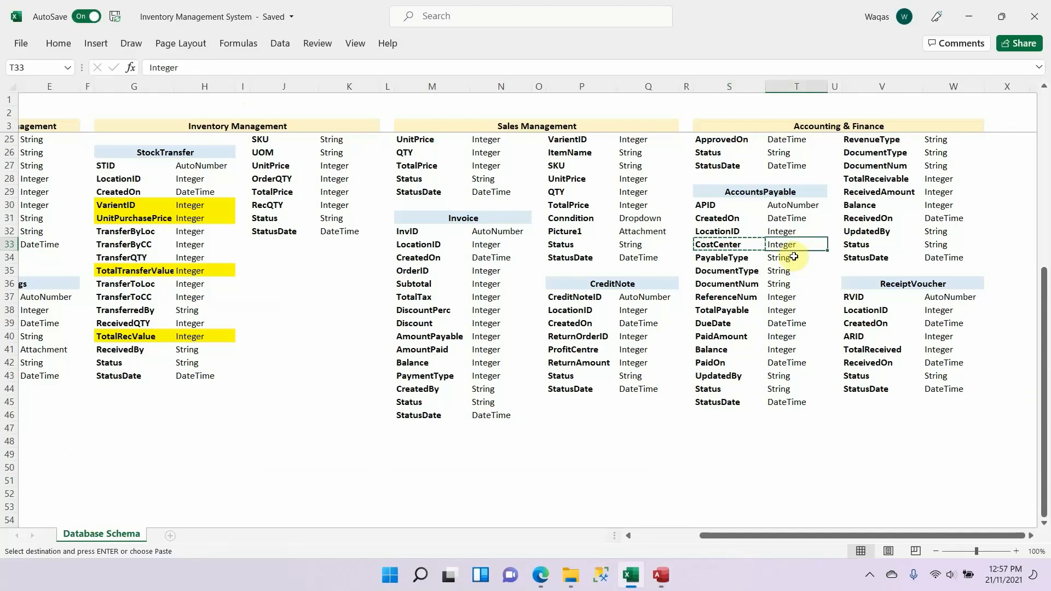
type("String")
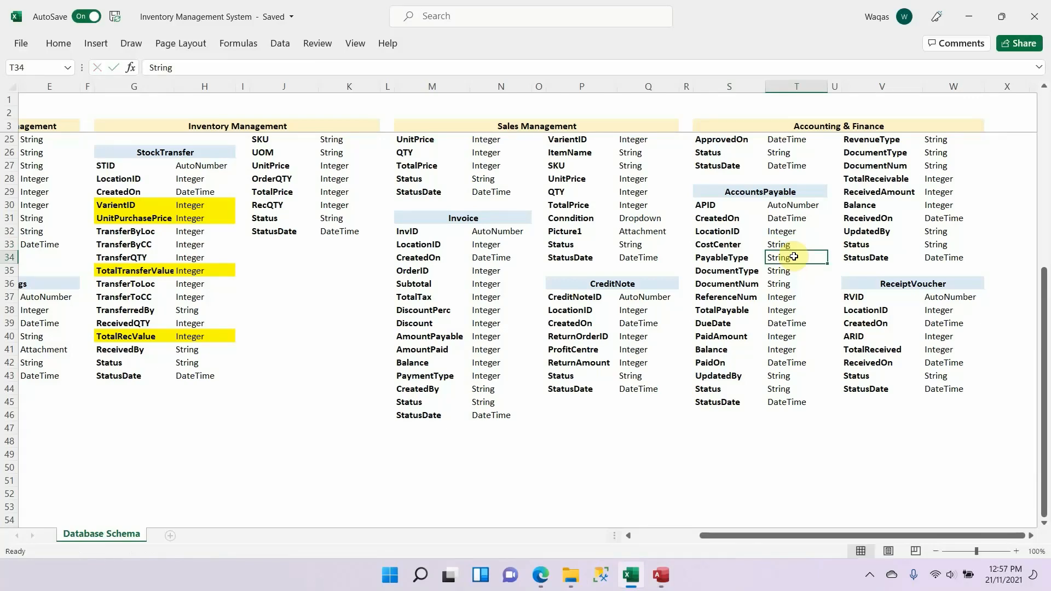
Step: Add PayableType below CostCenter in the Access AccountsPayable table as a Short Text field, copying the field name from the Excel schema
key("Left")
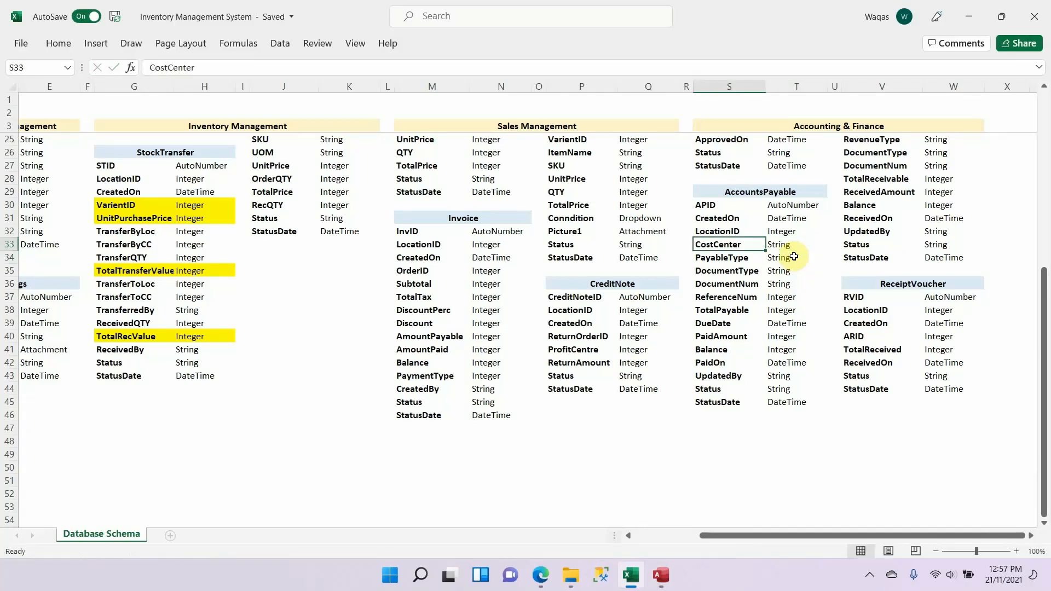
key("Down")
key("ctrl+c")
key("alt+Tab")
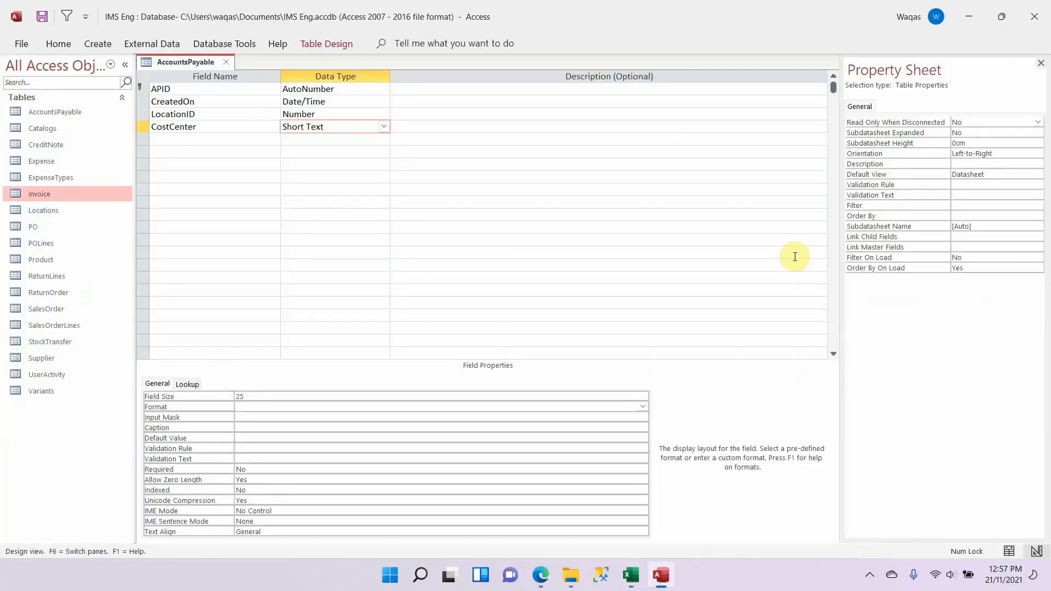
left_click(262, 140)
key("ctrl+v")
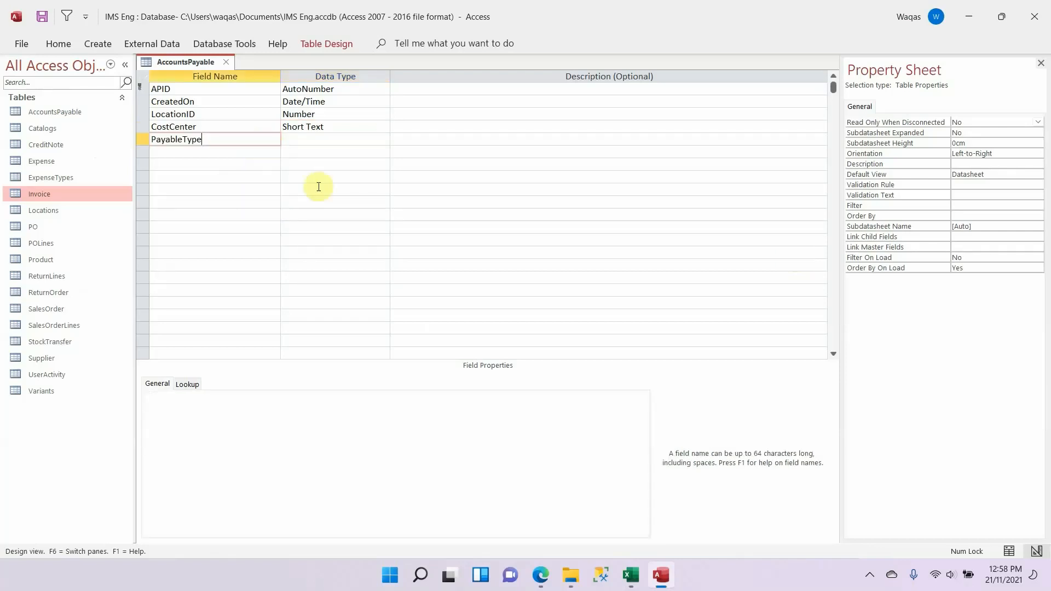
key("Tab")
key("alt+Tab")
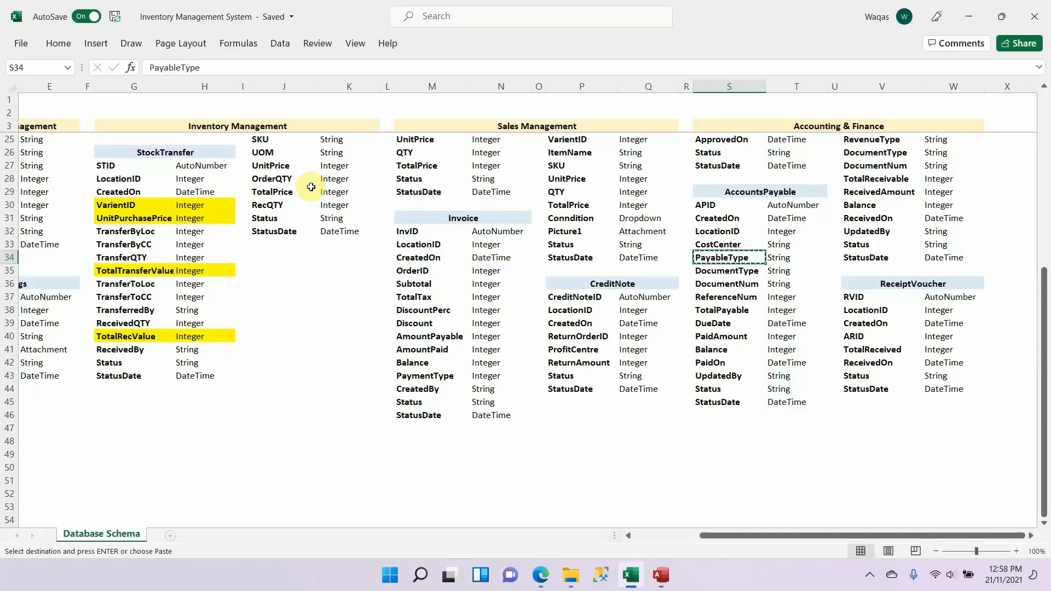
key("alt+Tab")
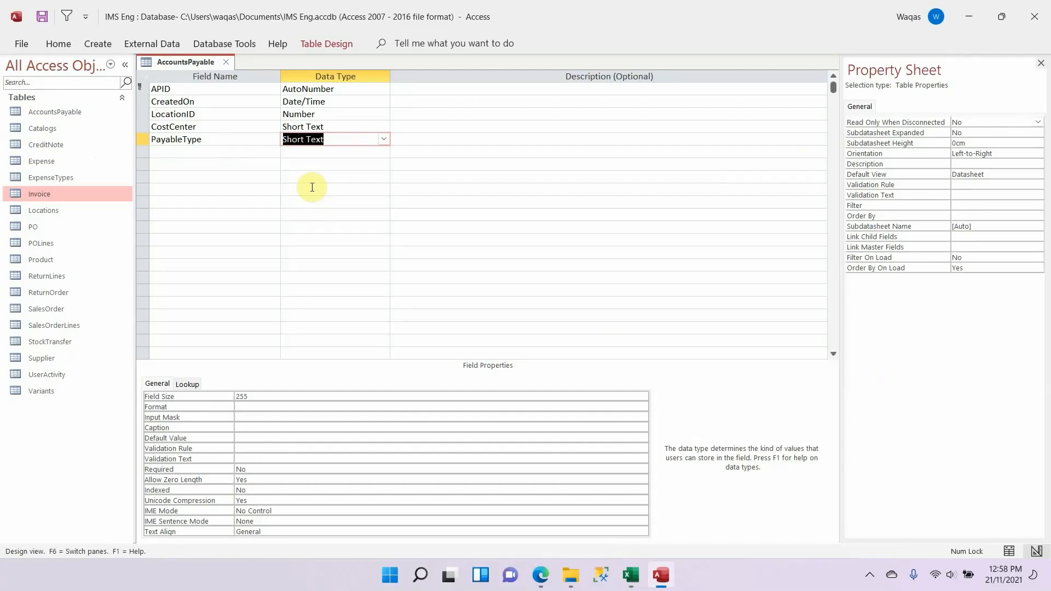
Step: Switch to the Excel schema and review AccountsPayable's PayableType and DocumentType rows alongside the other Accounting & Finance tables
key("alt+Tab")
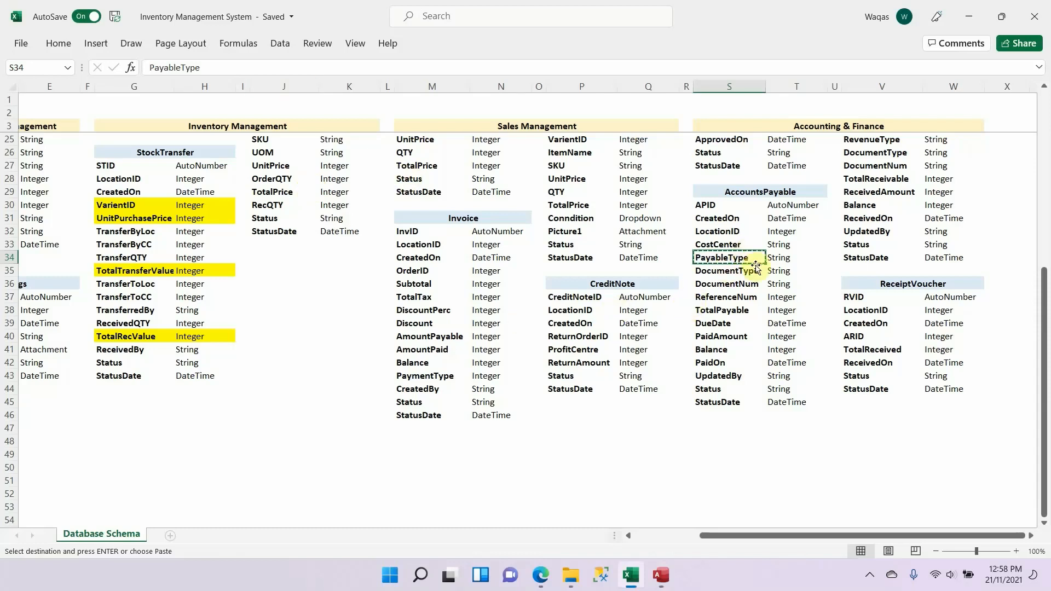
left_click_drag(761, 259, 777, 258)
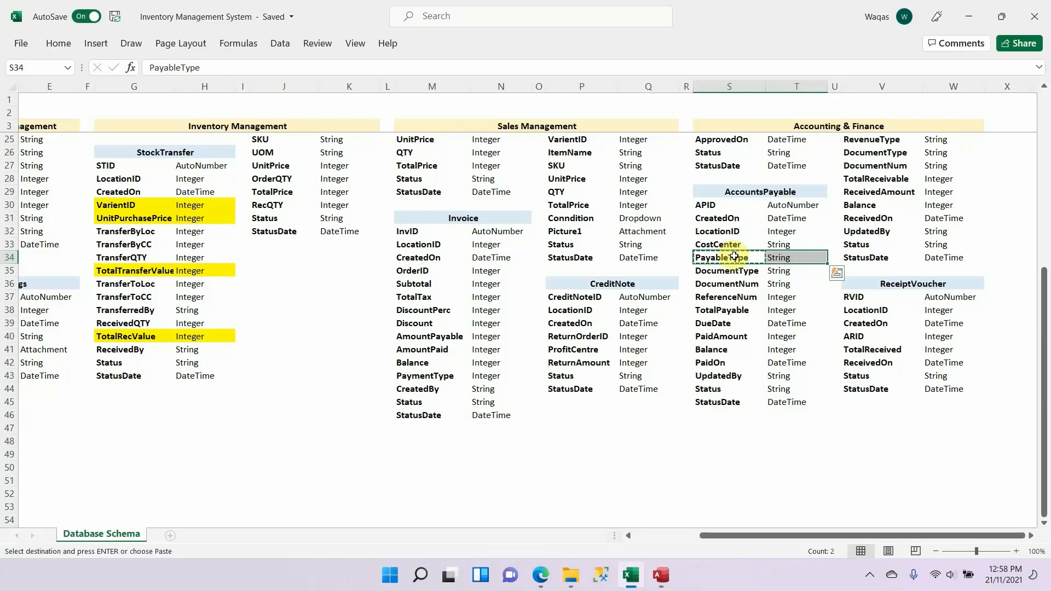
left_click_drag(743, 256, 772, 257)
left_click(750, 255)
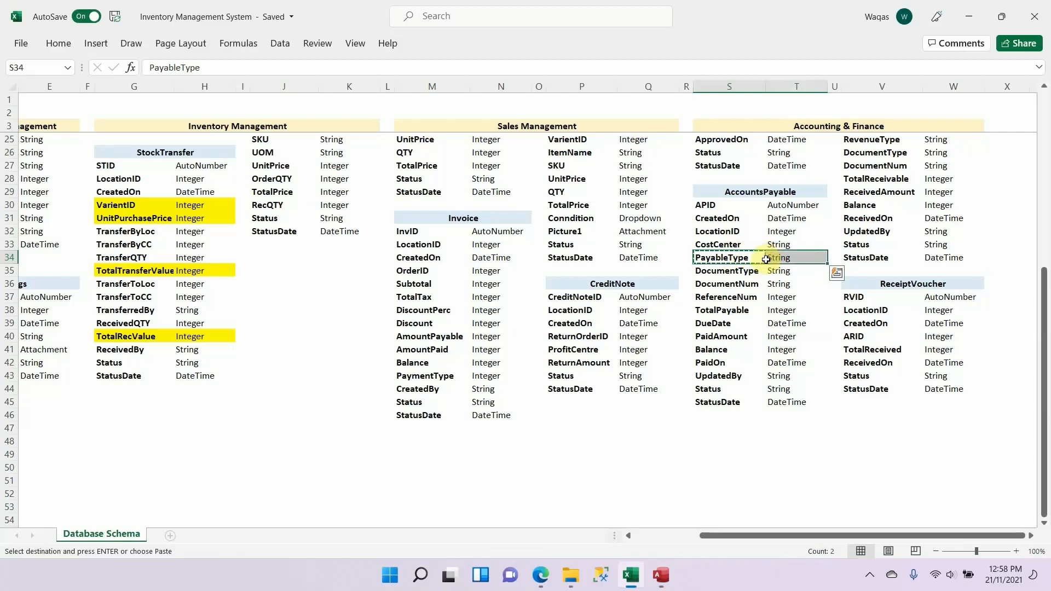
scroll(756, 258, "up", 7)
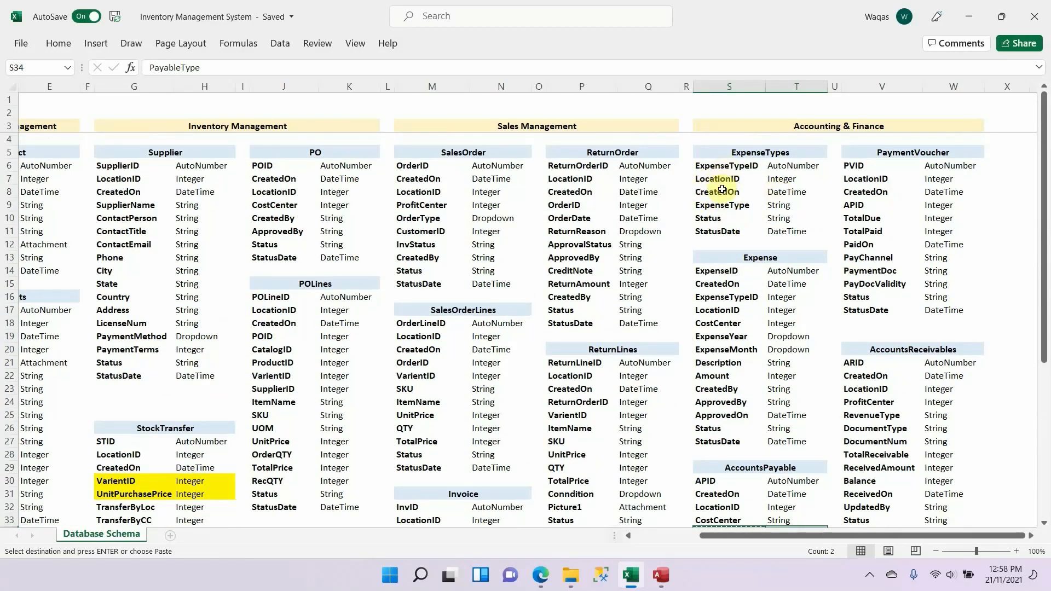
scroll(723, 205, "down", 4)
scroll(722, 205, "down", 4)
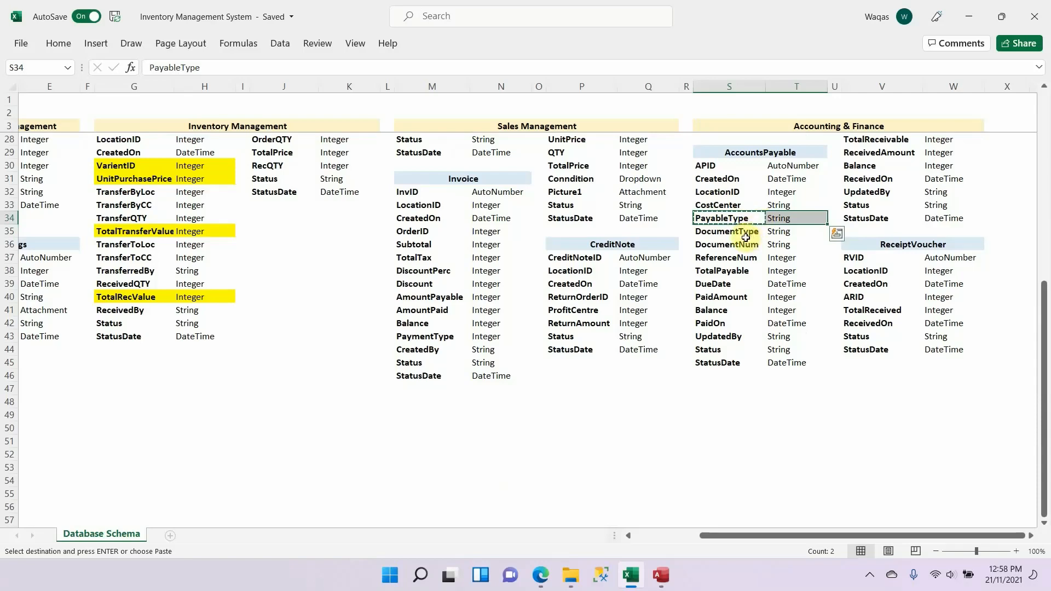
left_click(746, 235)
scroll(747, 241, "up", 6)
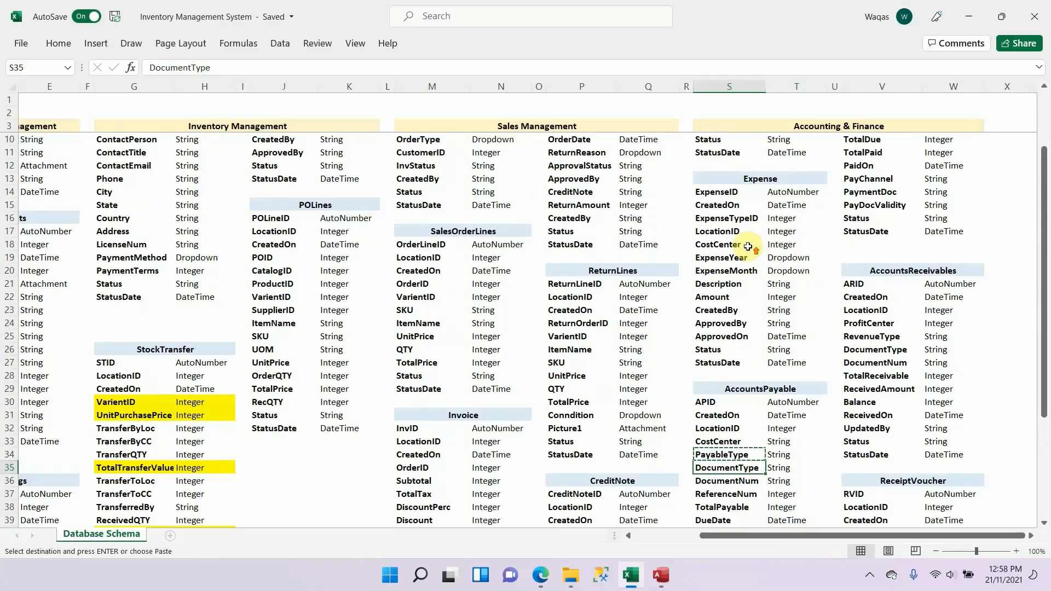
scroll(747, 247, "down", 4)
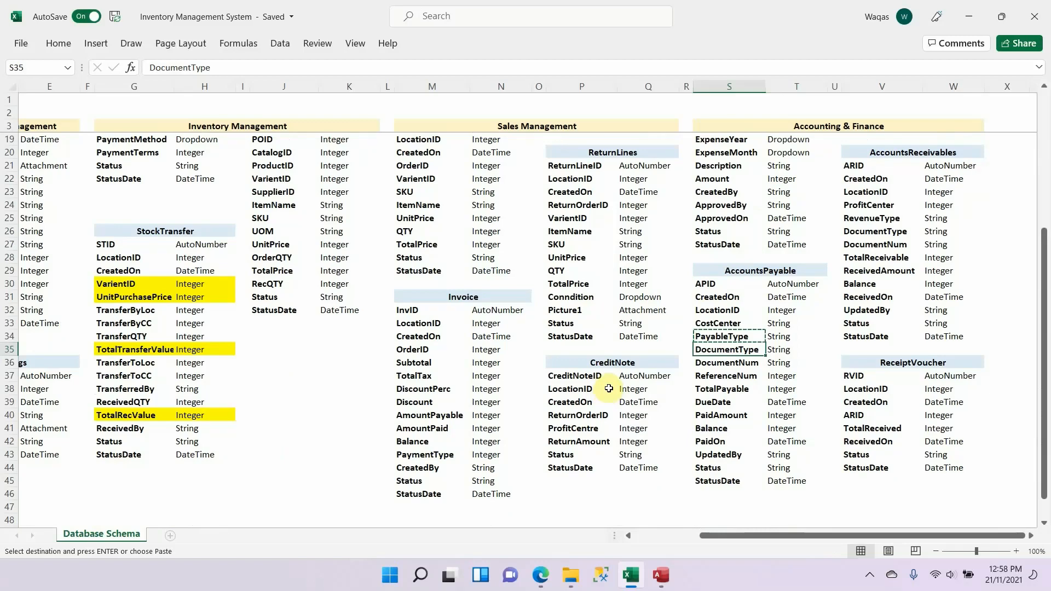
scroll(638, 429, "up", 5)
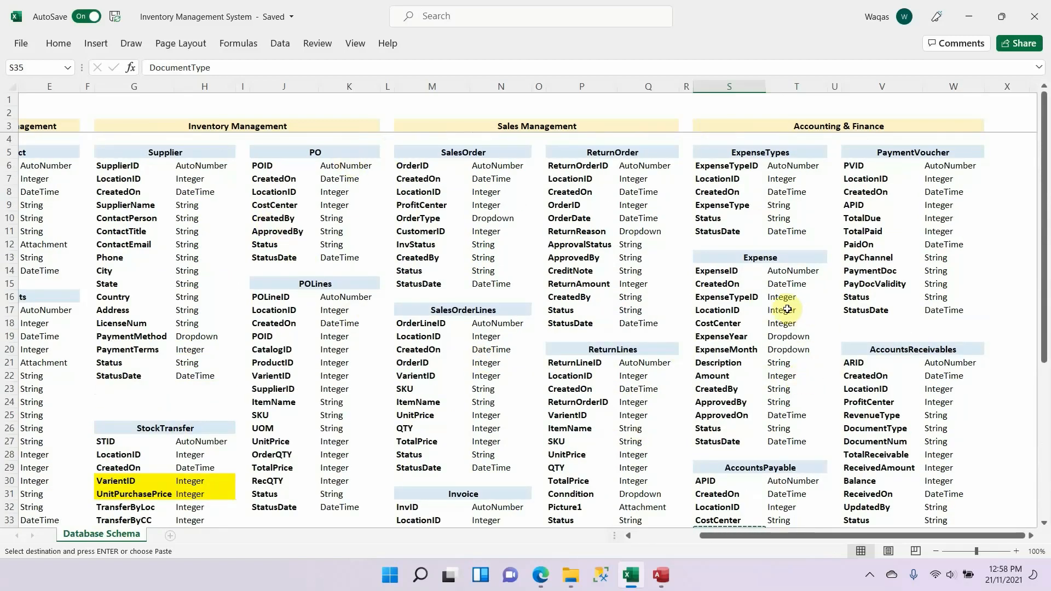
scroll(755, 268, "down", 4)
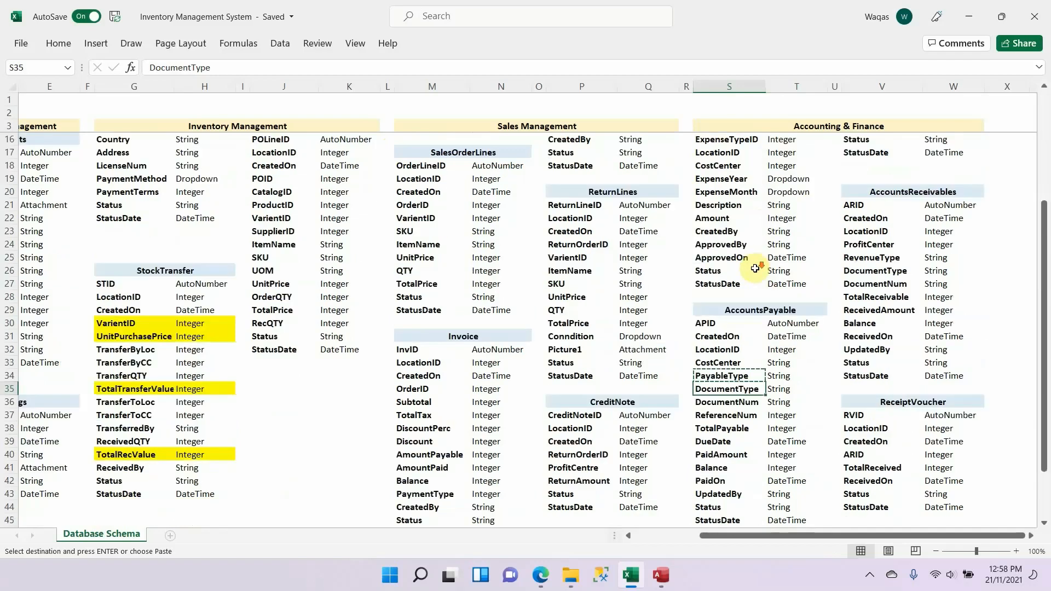
scroll(755, 269, "down", 4)
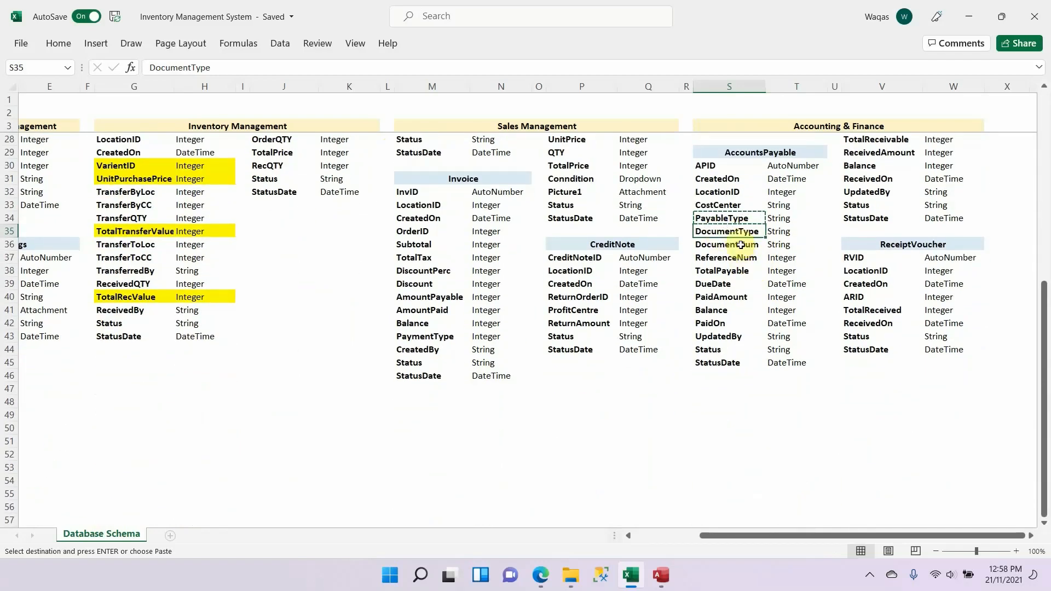
left_click(741, 218)
Step: Switch back to Access and set the PayableType field's size to 50
key("alt+Tab")
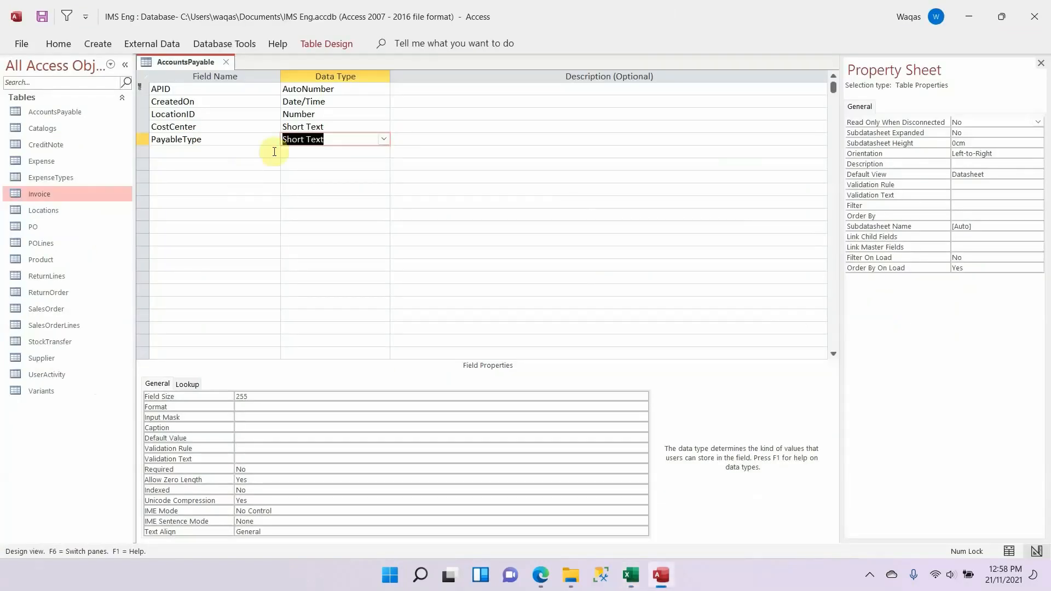
left_click(283, 397)
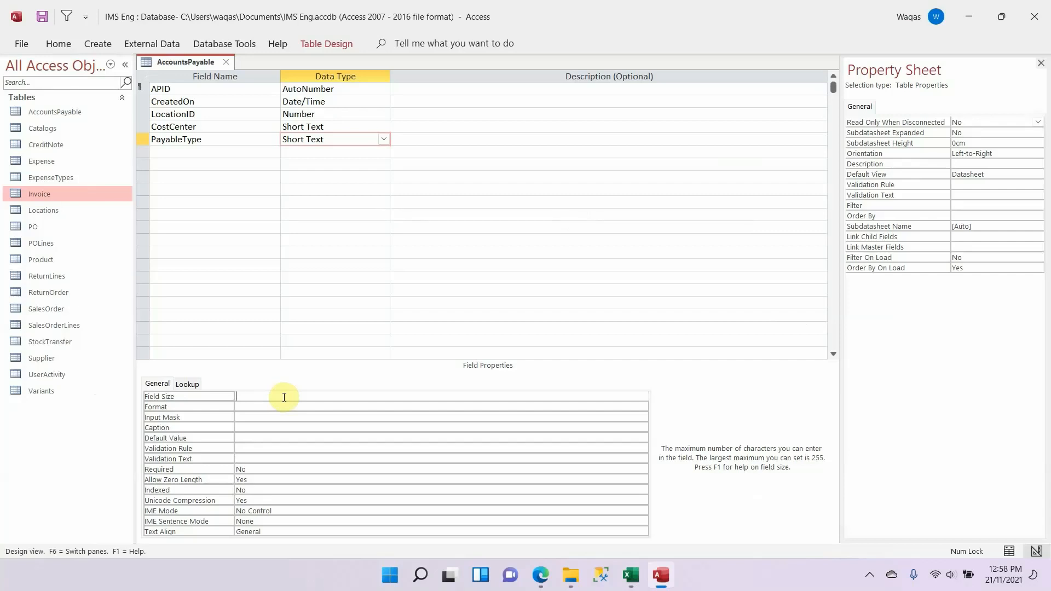
key("Return")
Step: Add DocumentType below PayableType as a Short Text field of size 50, copying the field name from the Excel schema
key("alt+Tab")
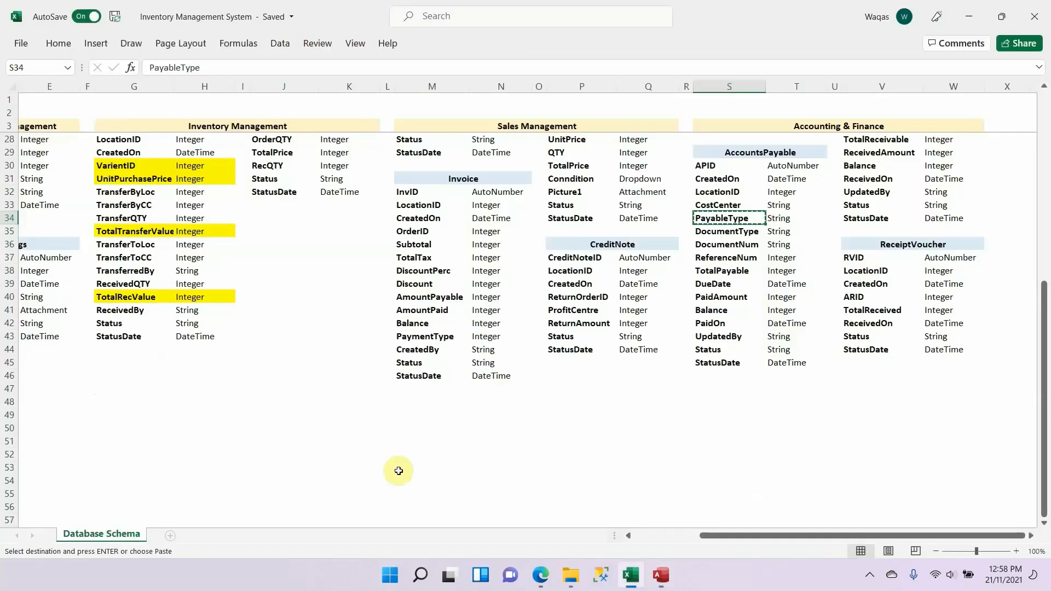
left_click(734, 230)
key("ctrl+c")
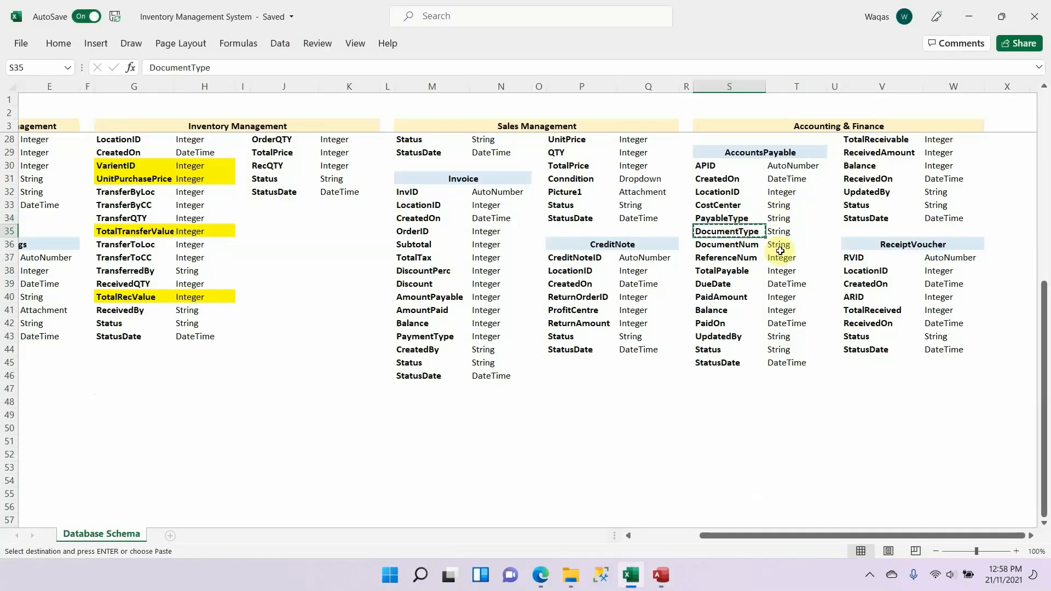
key("alt+Tab")
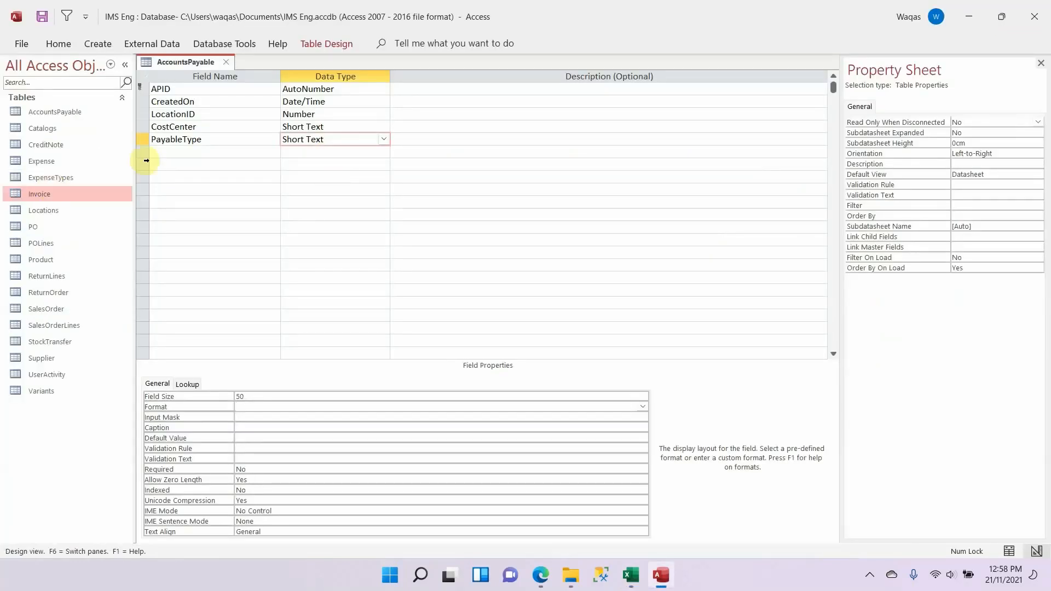
left_click(173, 152)
key("ctrl+v")
key("Return")
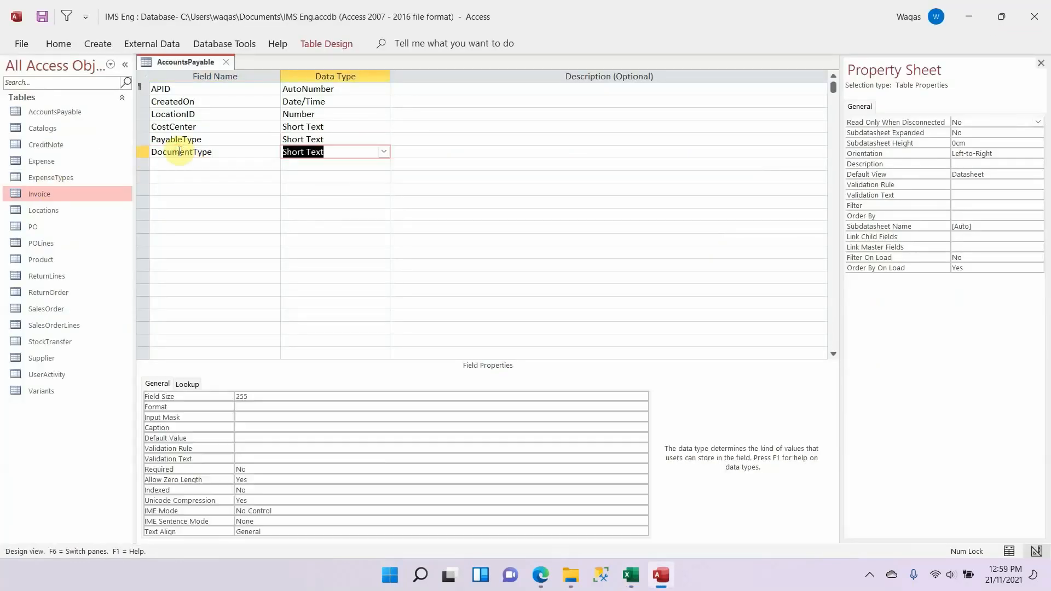
double_click(244, 397)
type("50")
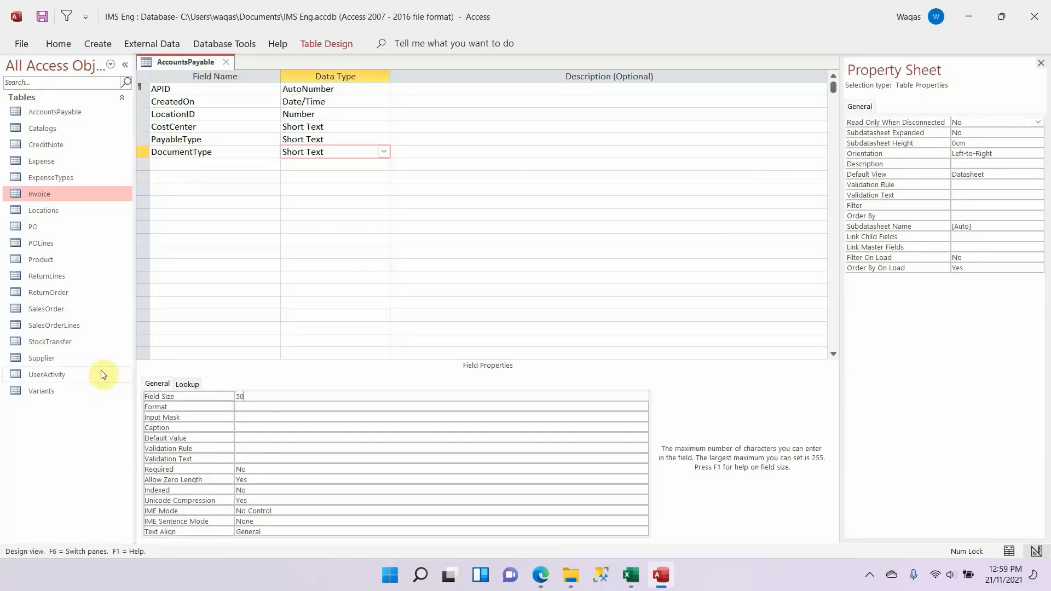
key("Return")
Step: Add DocumentNum below DocumentType as a Short Text field of size 50, copying the field name from the Excel schema
key("alt+Tab")
key("Down")
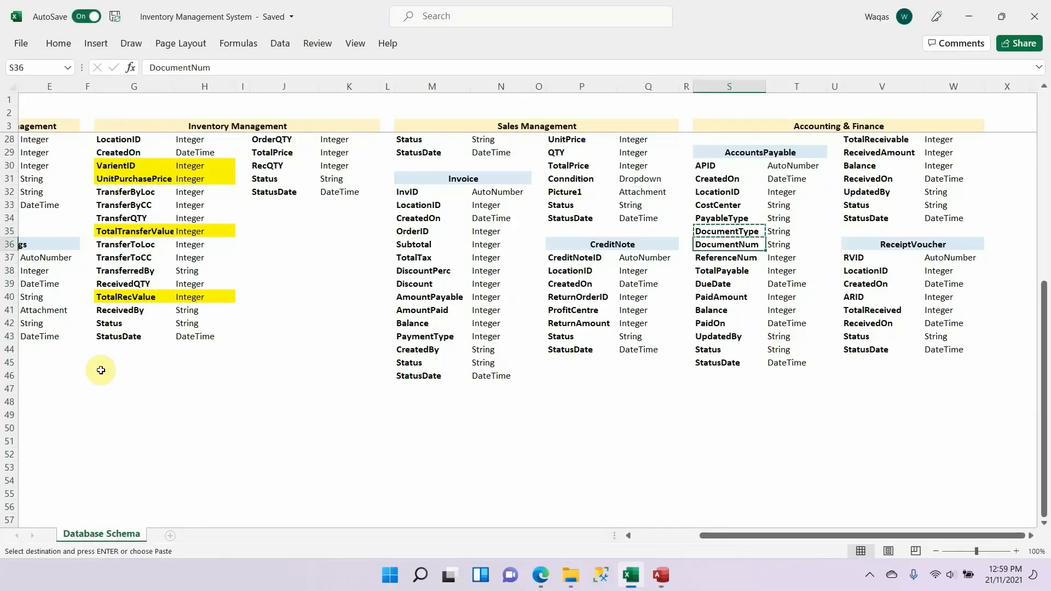
key("ctrl+c")
key("alt+Tab")
left_click(156, 167)
key("alt+Tab")
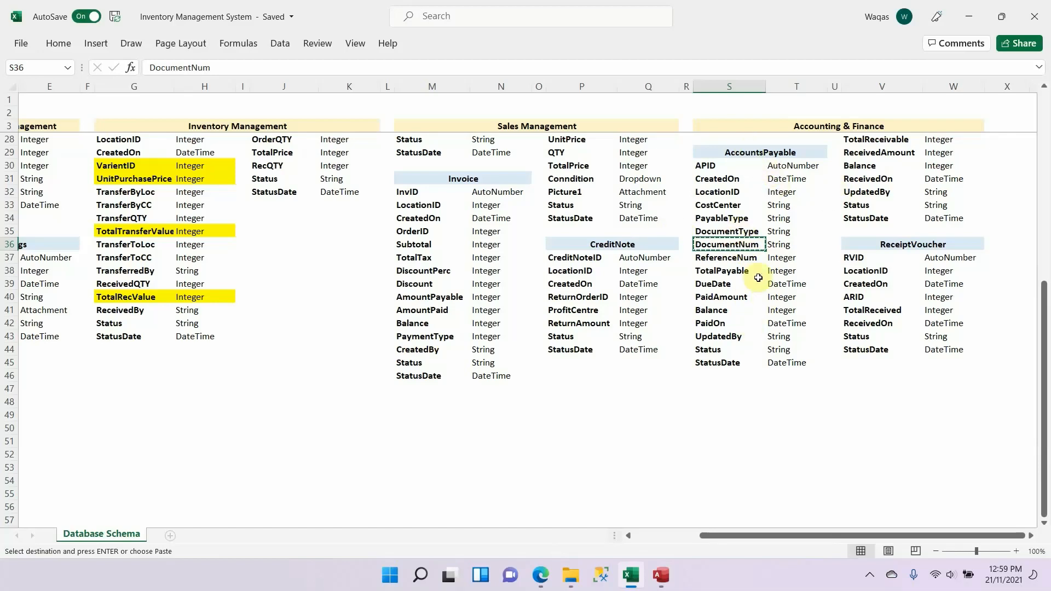
key("alt+Tab")
key("ctrl+v")
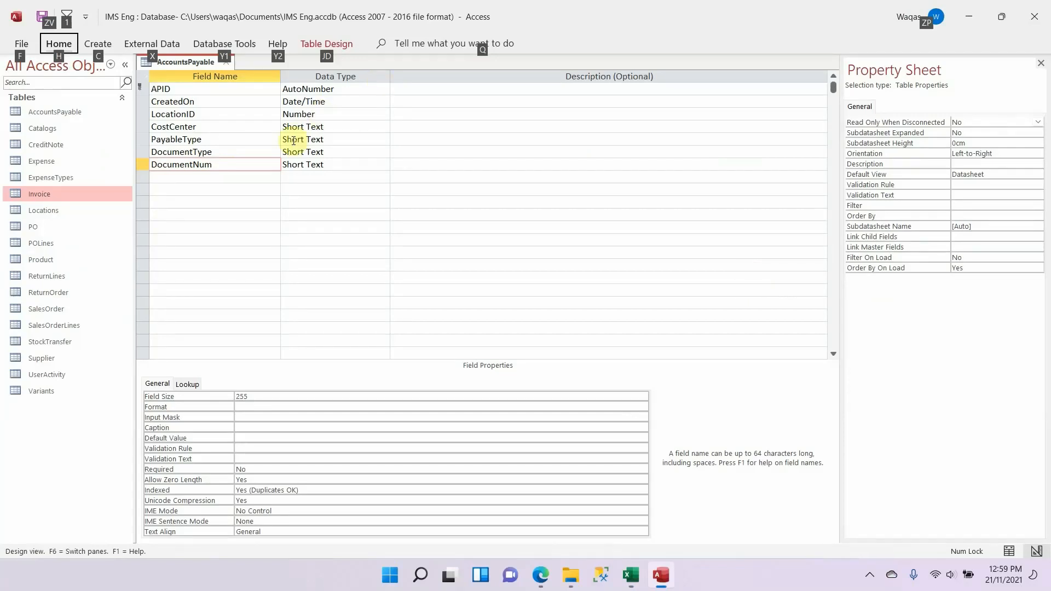
left_click(250, 181)
left_click(323, 164)
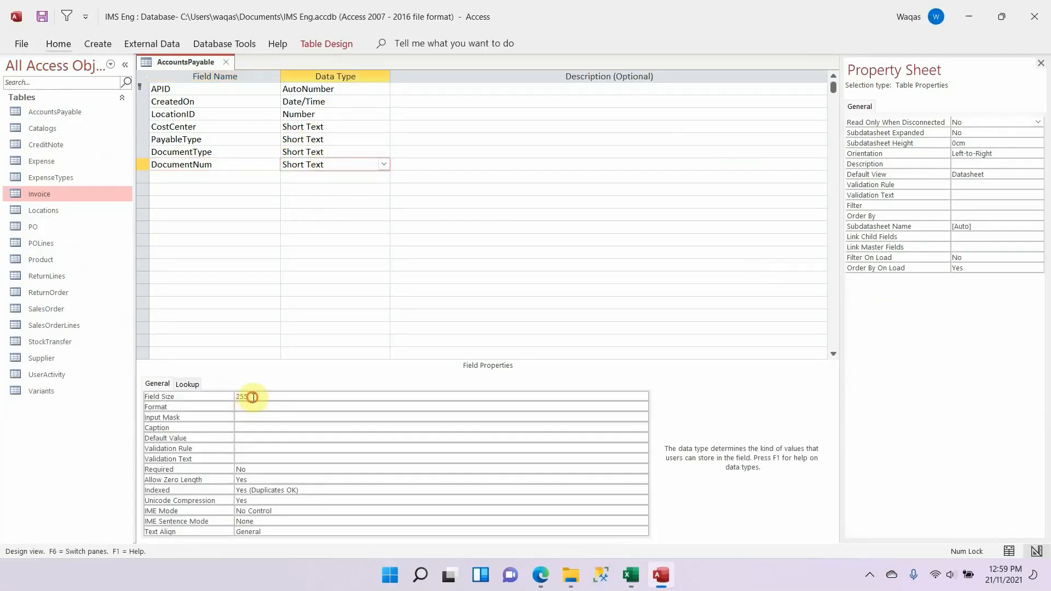
left_click(249, 396)
Step: Copy the ReferenceNum field name from the Excel schema and add it below DocumentNum in the Access table
key("alt+Tab")
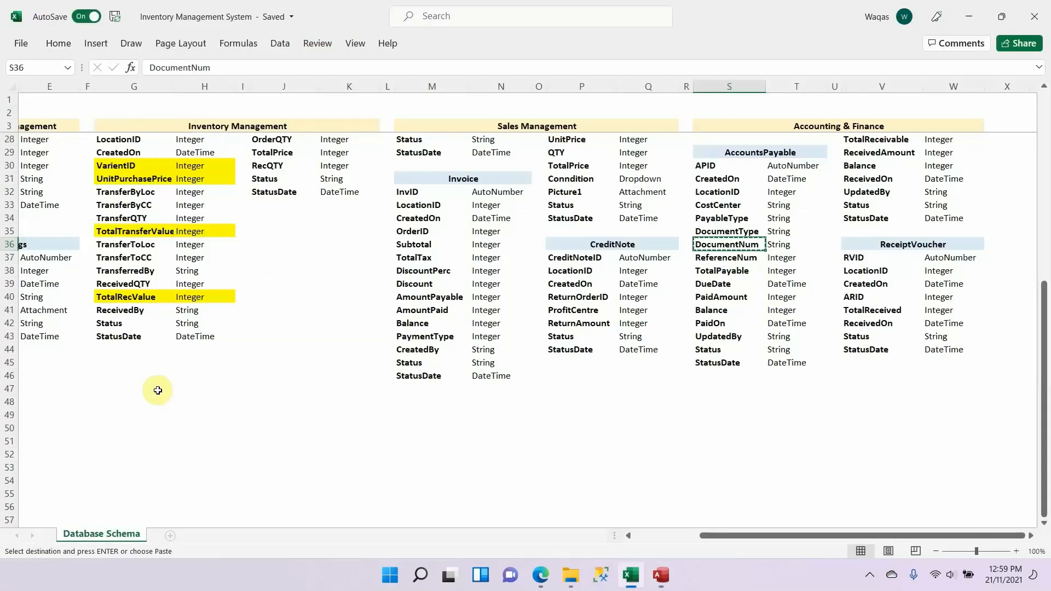
key("Down")
key("ctrl+c")
key("alt+Tab")
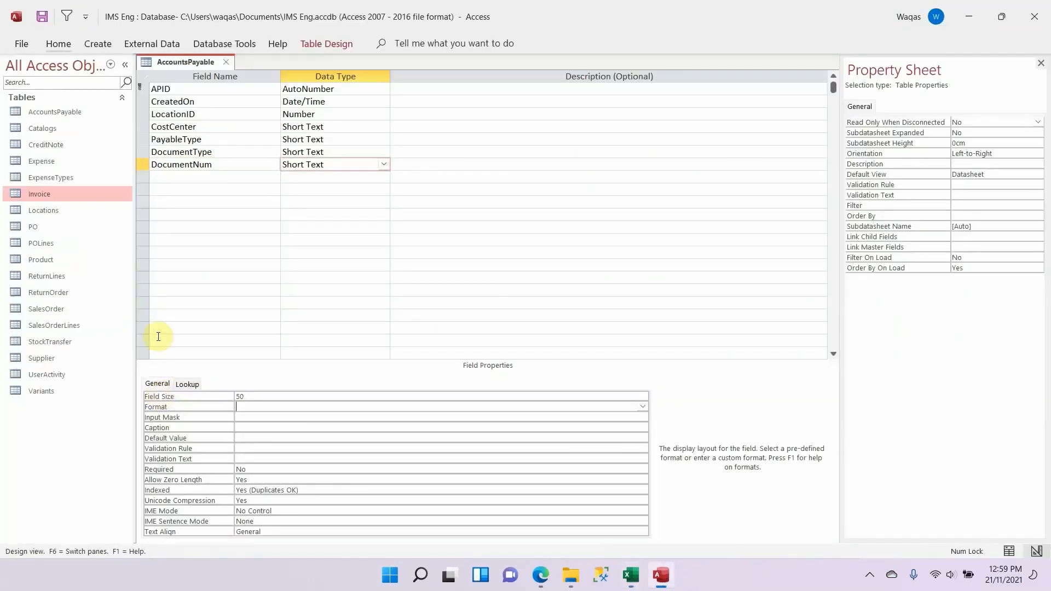
left_click(239, 178)
key("ctrl+v")
key("Tab")
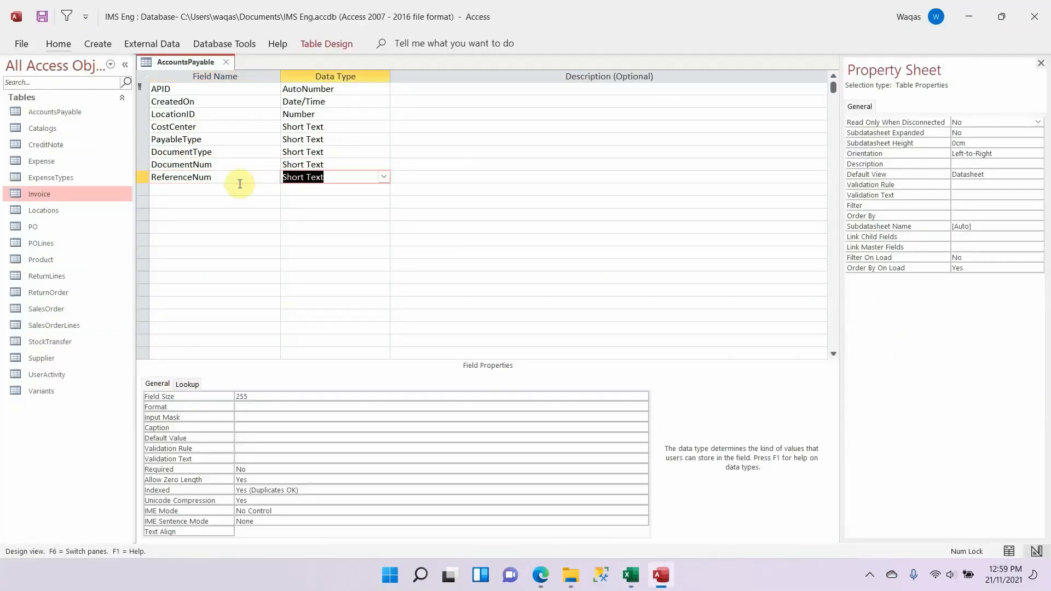
Step: Check ReferenceNum in the Excel schema and set the Access field's data type to Number
key("alt+Tab")
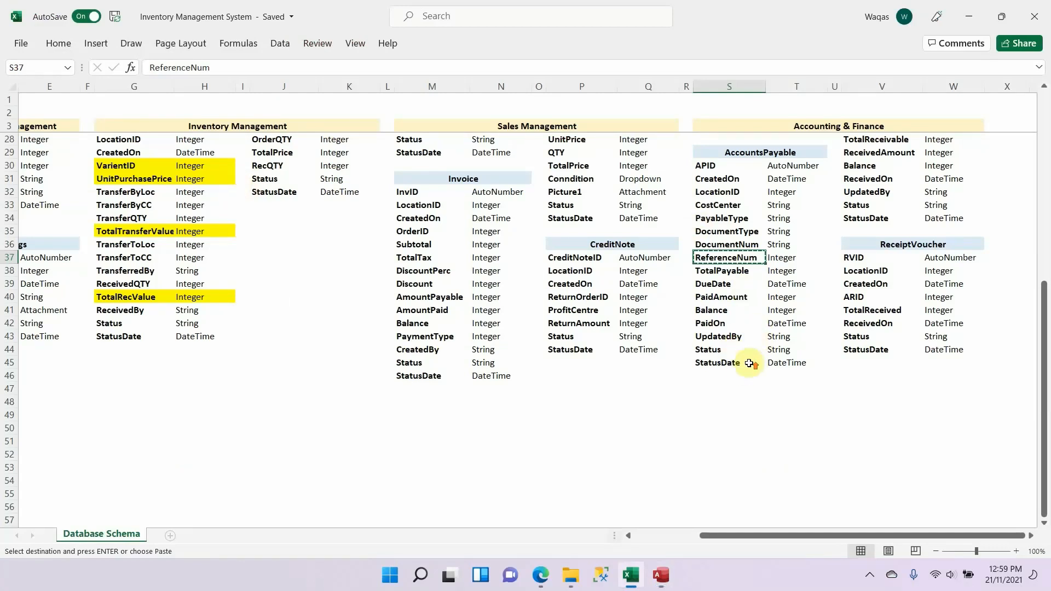
scroll(746, 361, "up", 1)
scroll(746, 360, "up", 1)
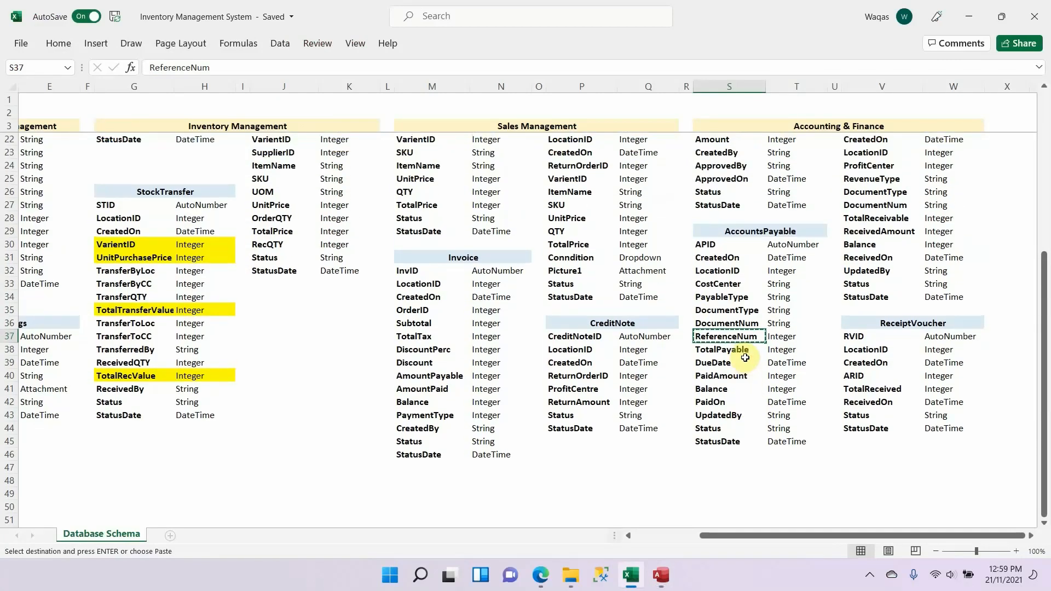
scroll(745, 358, "up", 2)
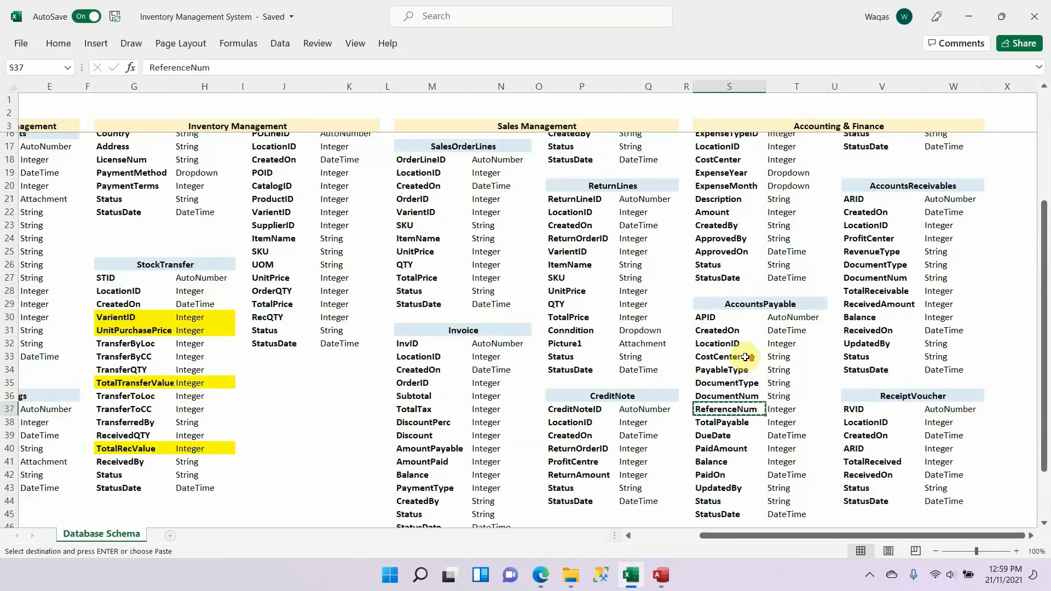
scroll(745, 358, "down", 2)
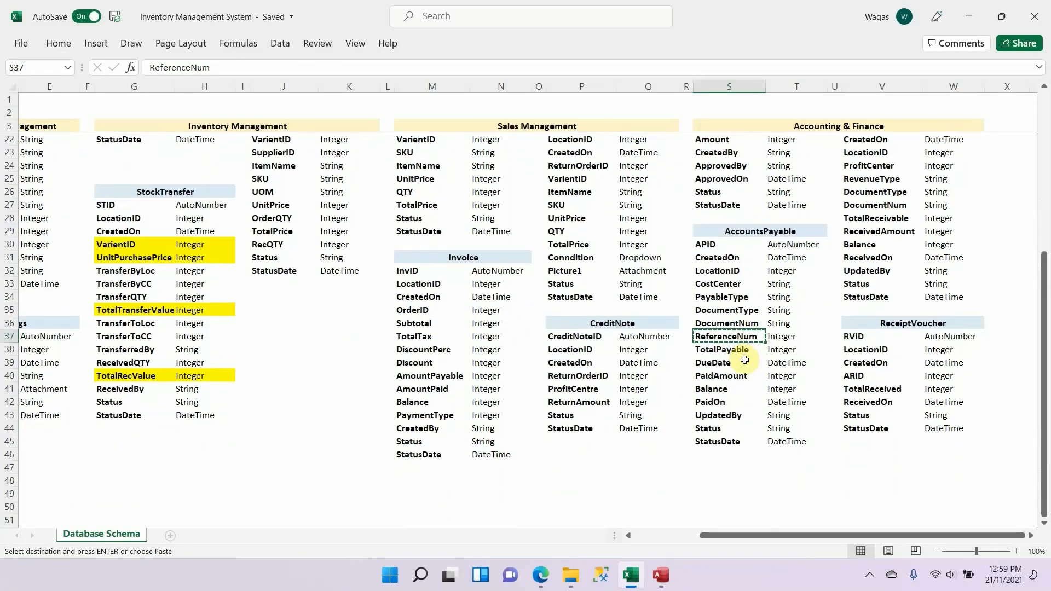
key("alt+Tab")
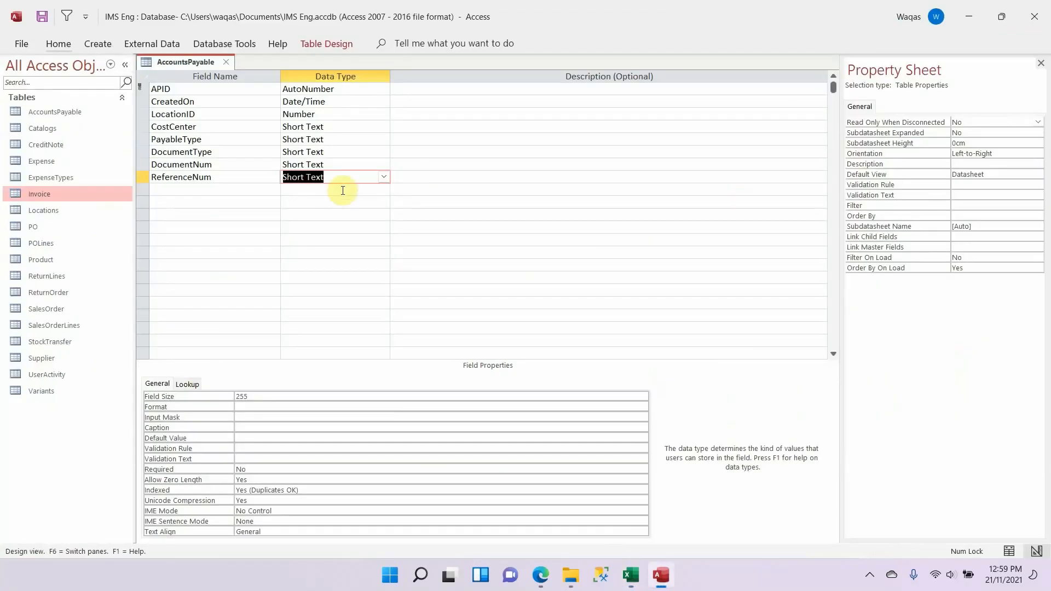
type("Number")
key("Tab")
key("shift+Tab")
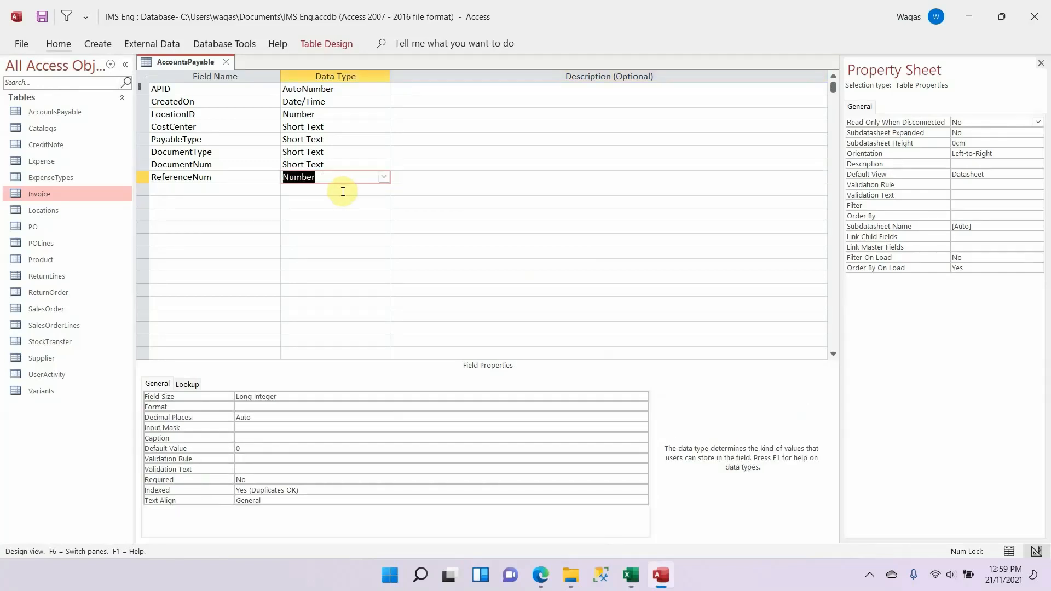
Step: Clear the default value of the ReferenceNum field
left_click(289, 447)
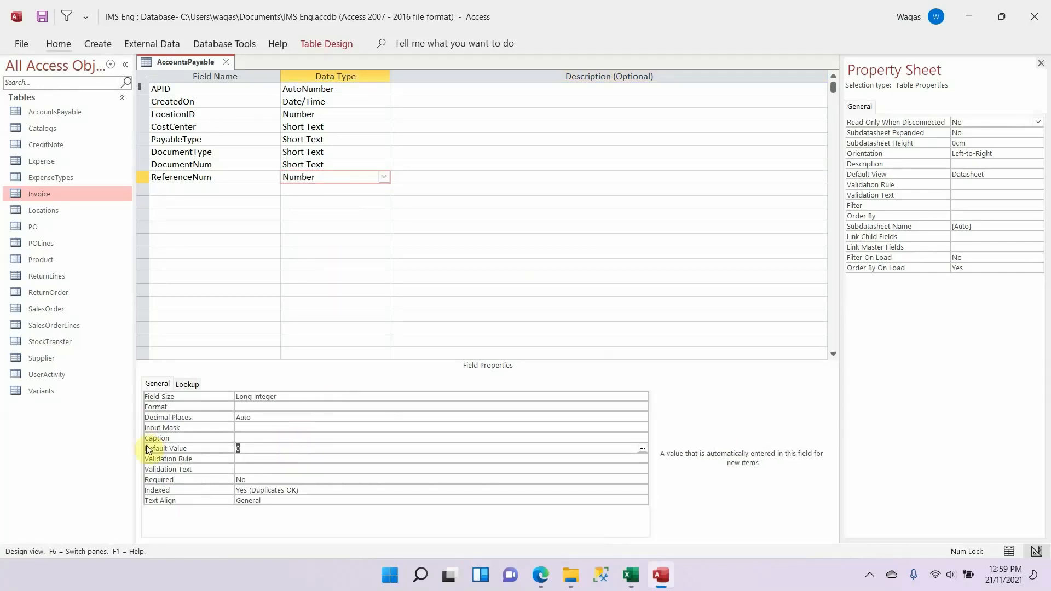
key("BackSpace")
key("Tab")
Step: Copy the TotalPayable field name from the Excel schema and add it below ReferenceNum in the Access table as a Number field
key("alt+Tab")
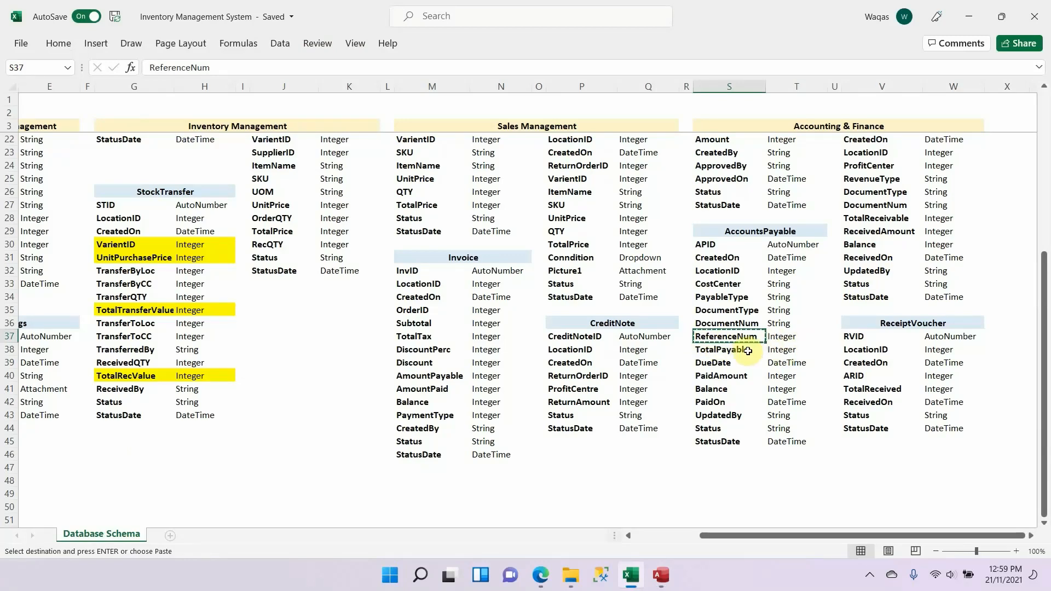
scroll(754, 348, "down", 1)
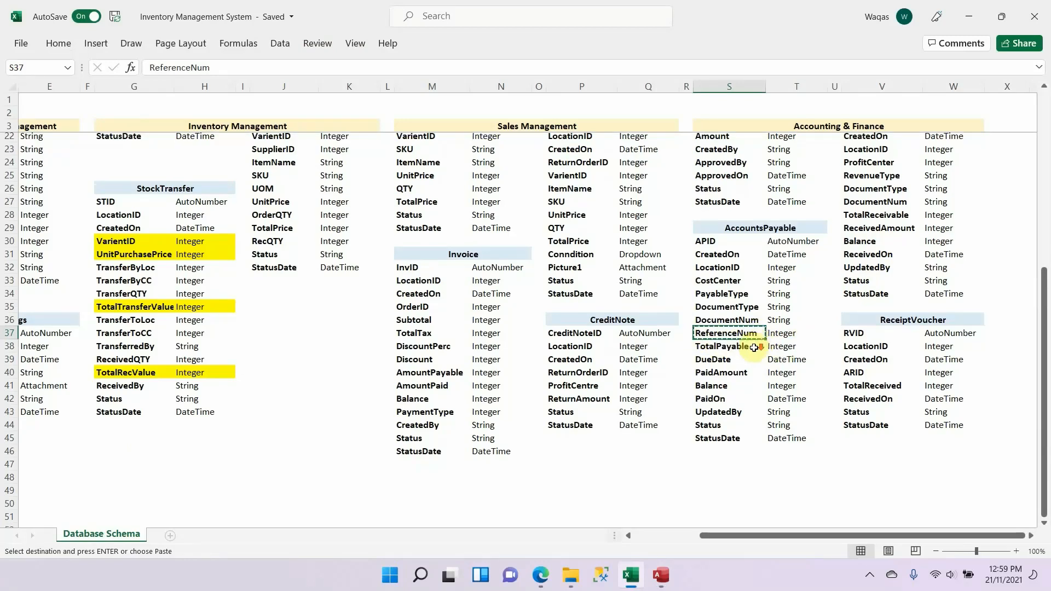
scroll(754, 348, "down", 2)
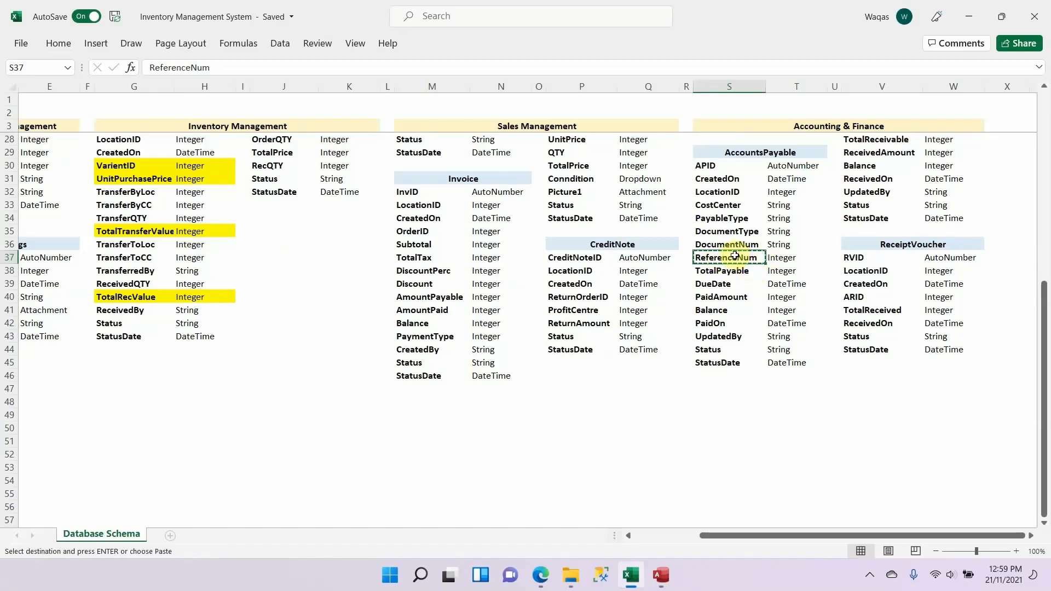
left_click(748, 273)
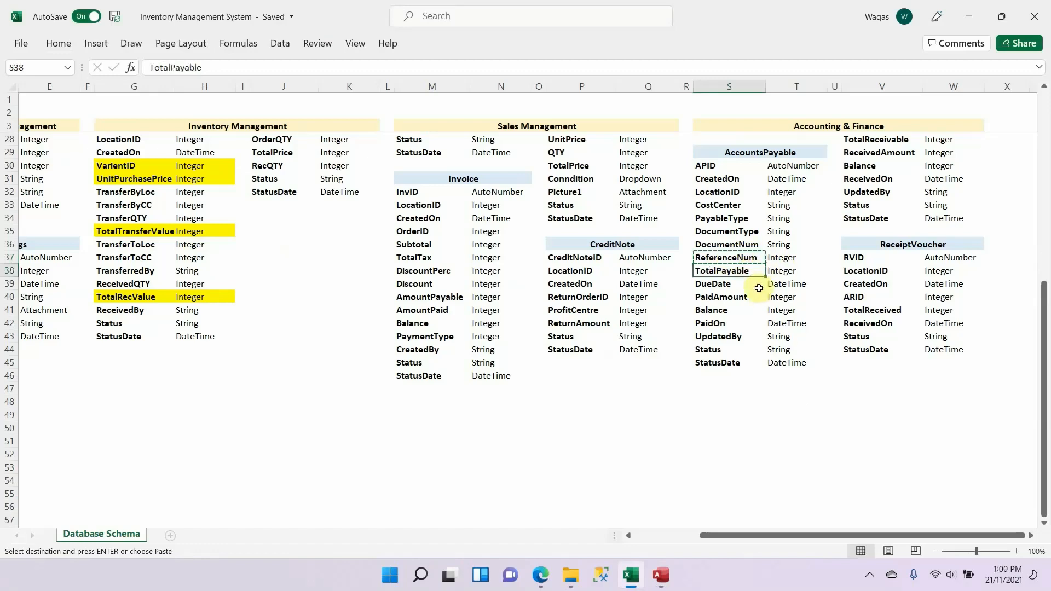
key("alt+Tab")
left_click(225, 190)
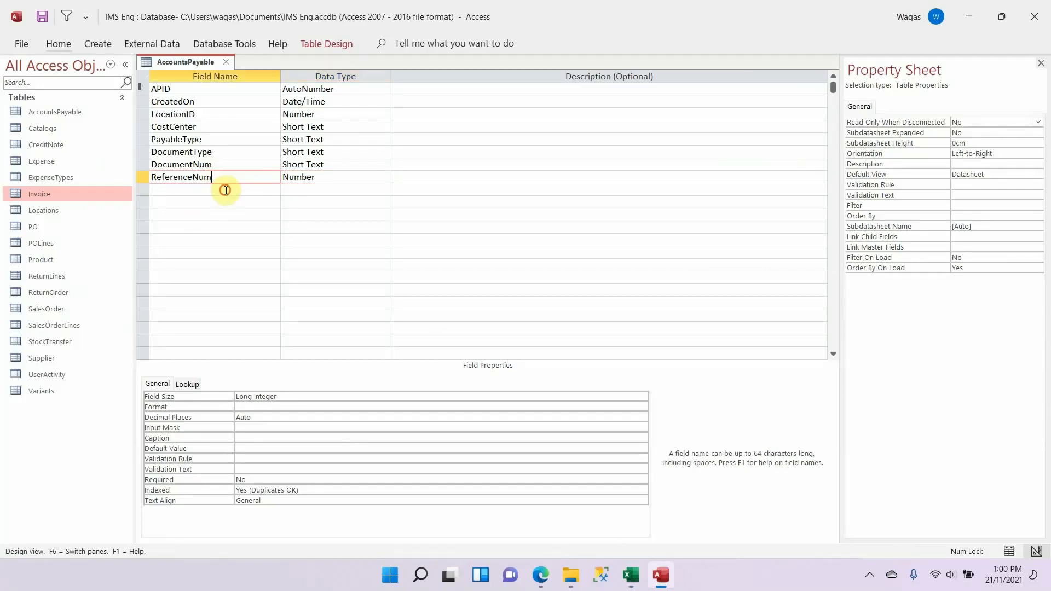
key("ctrl+v")
key("Tab")
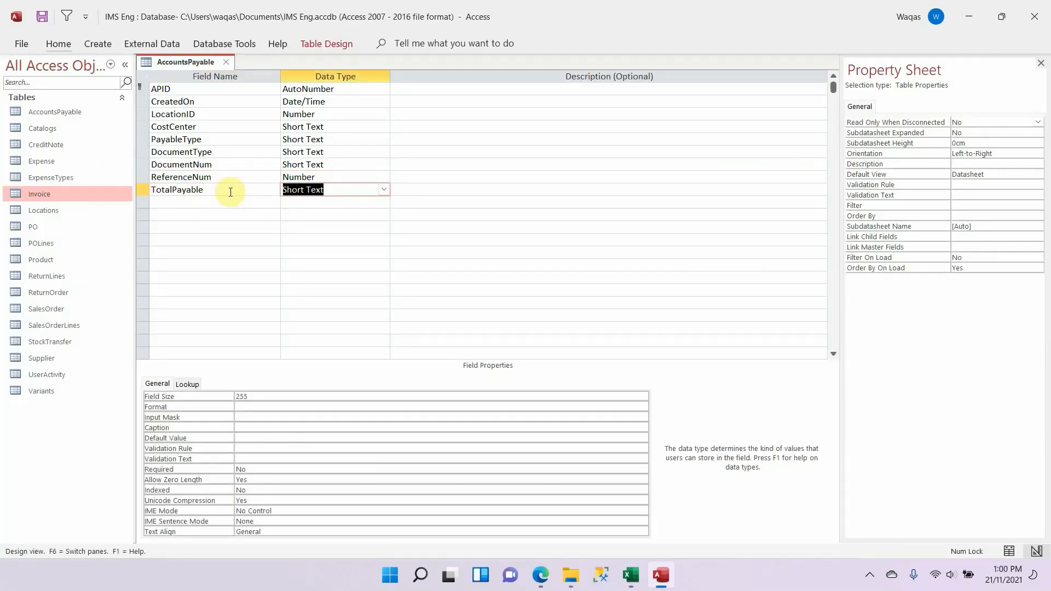
type("n")
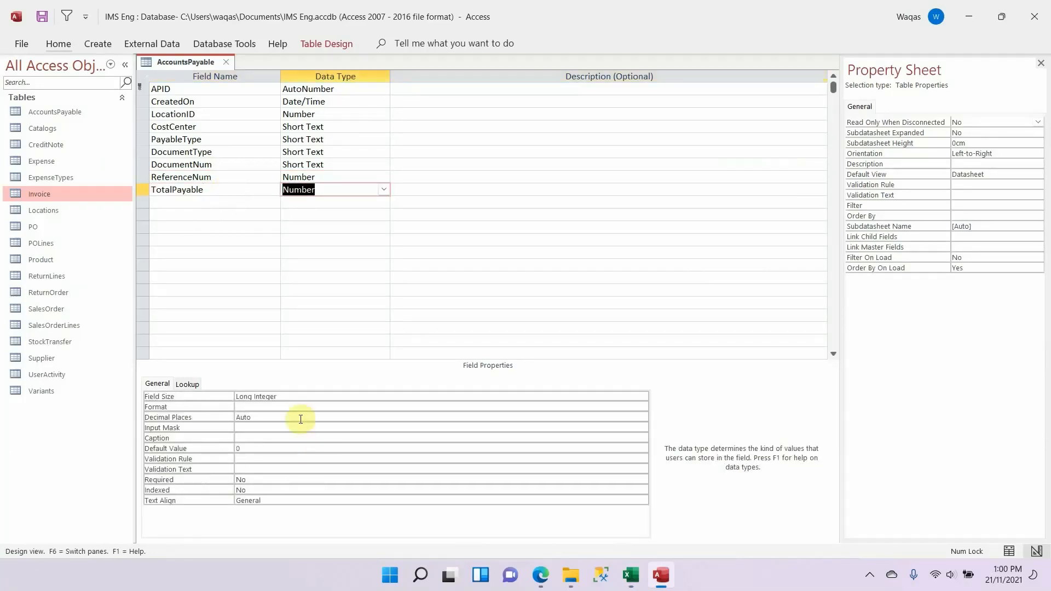
Step: Set TotalPayable to field size Double, Standard format and 1 decimal place, and clear its default value
left_click(300, 397)
type("double")
key("Return")
type("s")
key("Return")
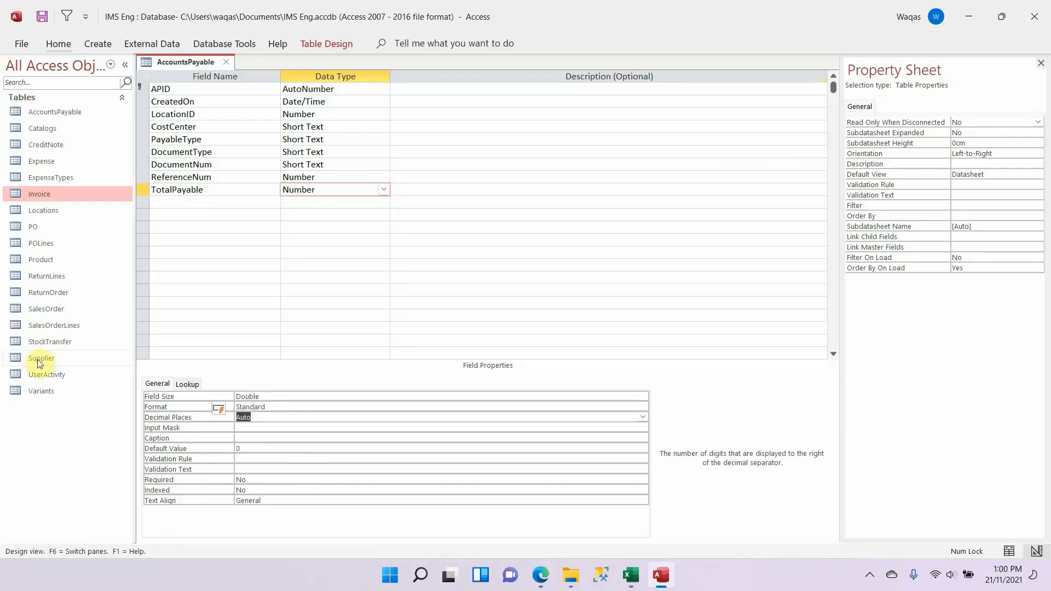
type("1")
key("Return")
key("Return")
key("Return")
key("BackSpace")
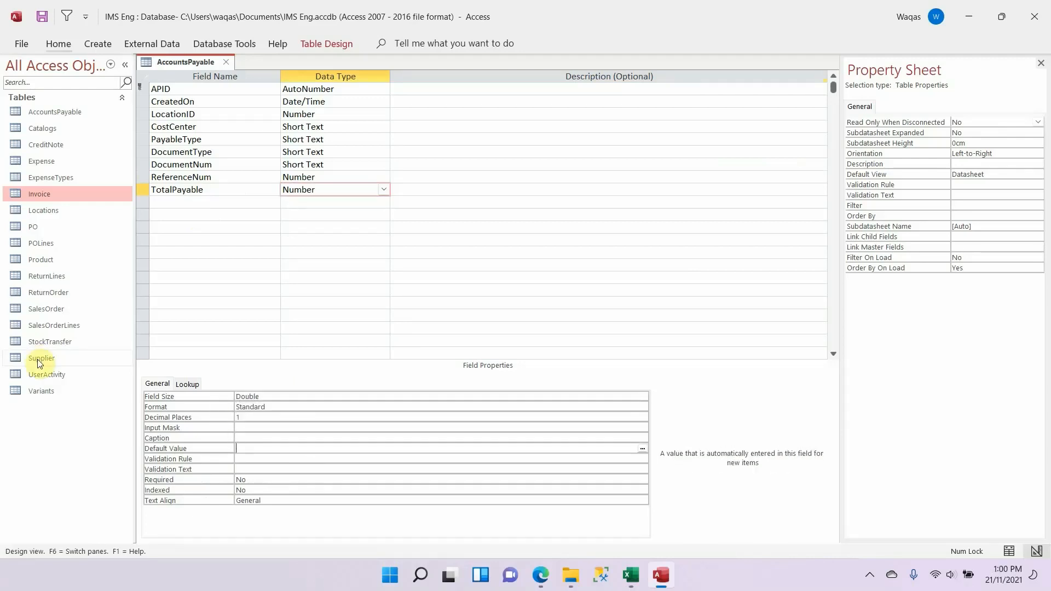
key("Return")
Step: Copy the DueDate field name from the Excel schema and add it below TotalPayable in the Access table
key("alt+Tab")
key("Down")
key("ctrl+c")
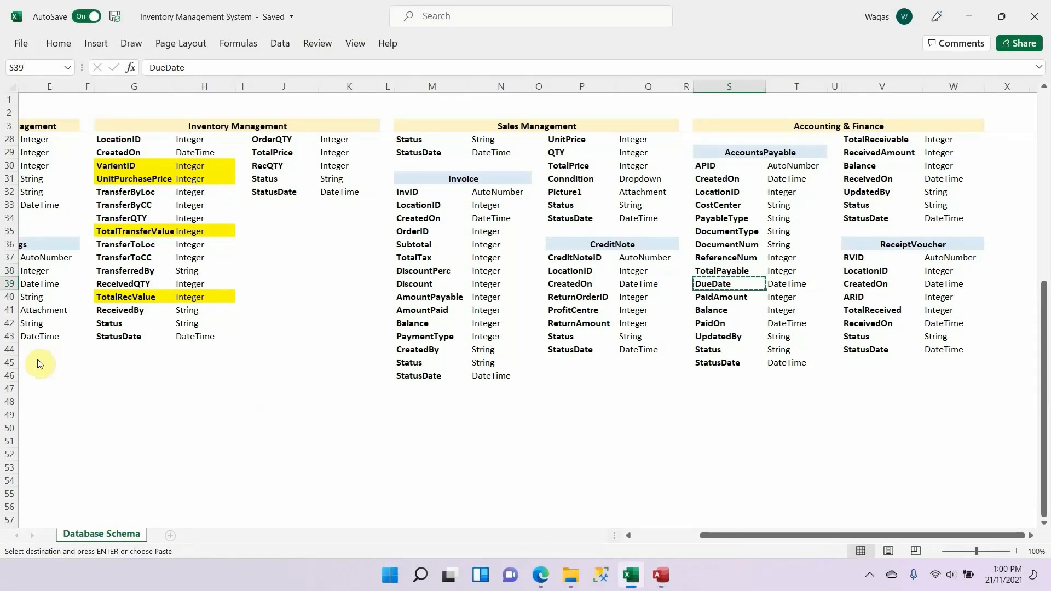
key("alt+Tab")
left_click(242, 202)
key("ctrl+v")
key("Tab")
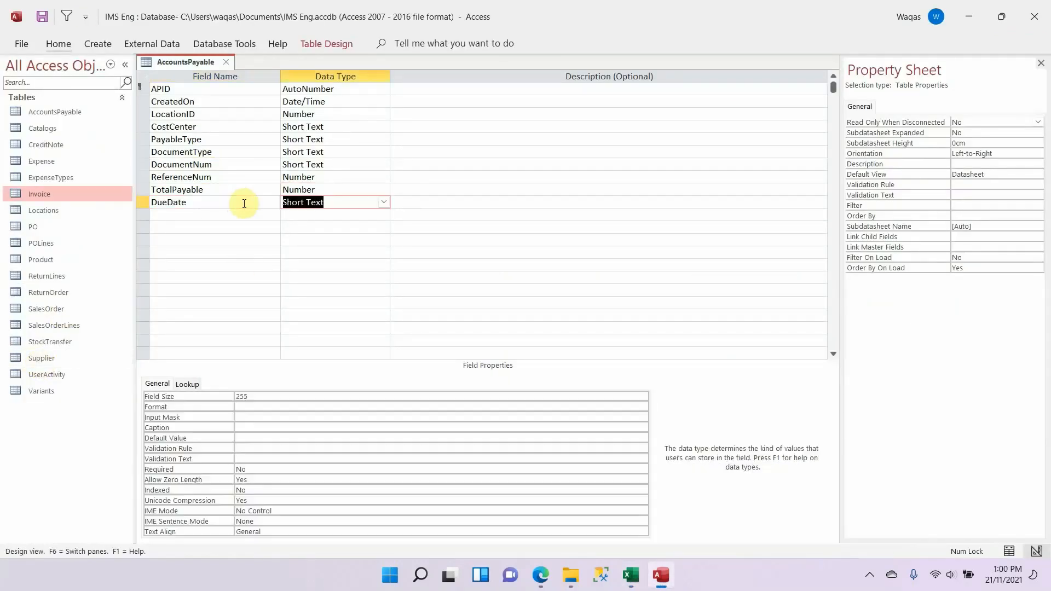
Step: Set DueDate's data type to Date/Time with the Short Date format
type("d")
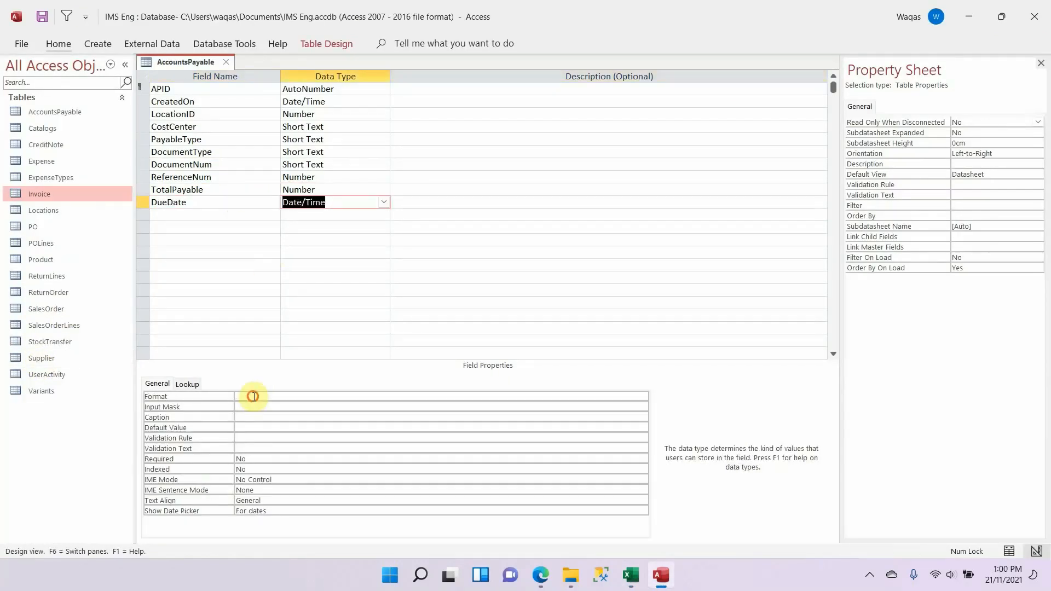
left_click(254, 396)
type("s")
key("Return")
key("Return")
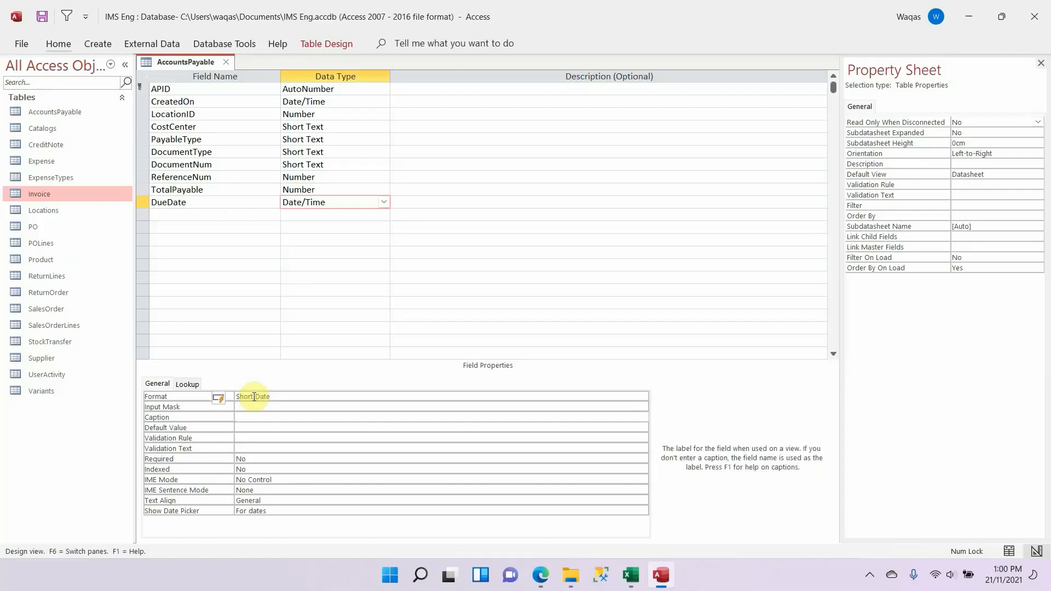
Step: Copy the PaidAmount field name from the Excel schema and add it below DueDate in the Access table as a Number field
key("alt+Tab")
key("Down")
key("ctrl+c")
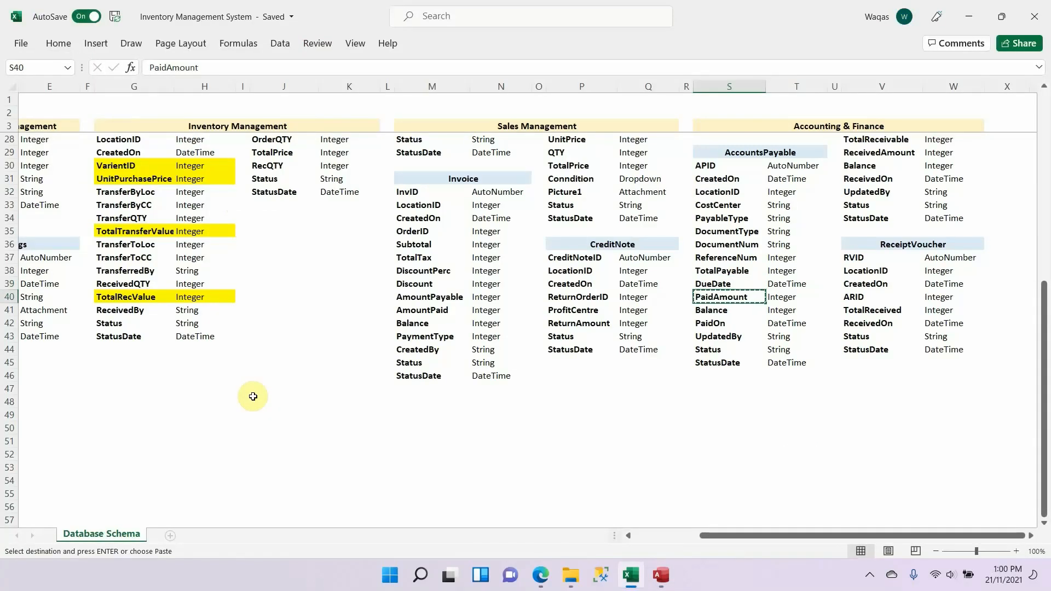
key("alt+Tab")
left_click(248, 214)
key("ctrl+v")
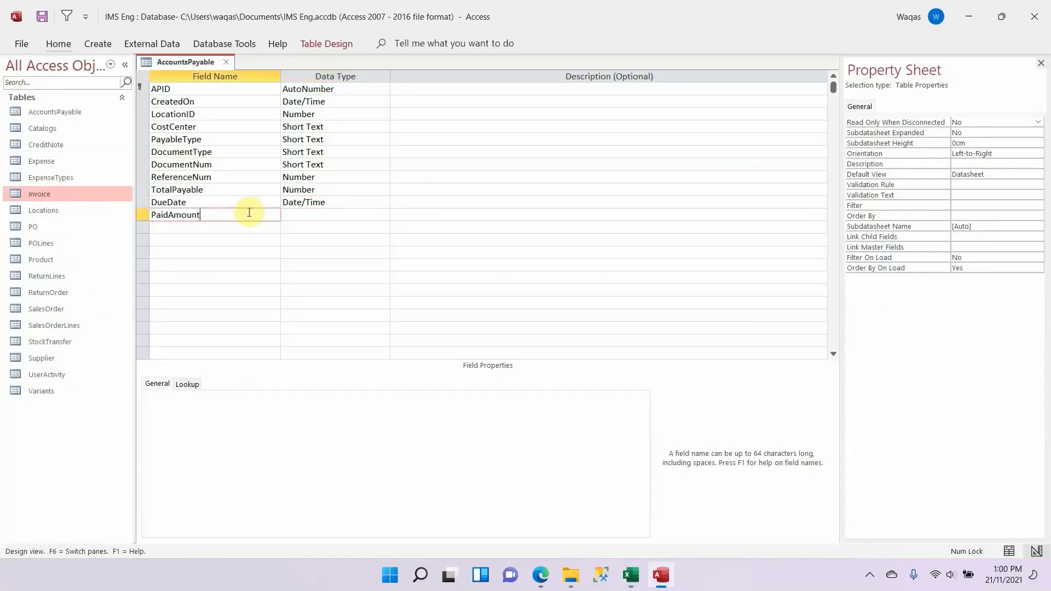
key("Tab")
type("n")
key("Tab")
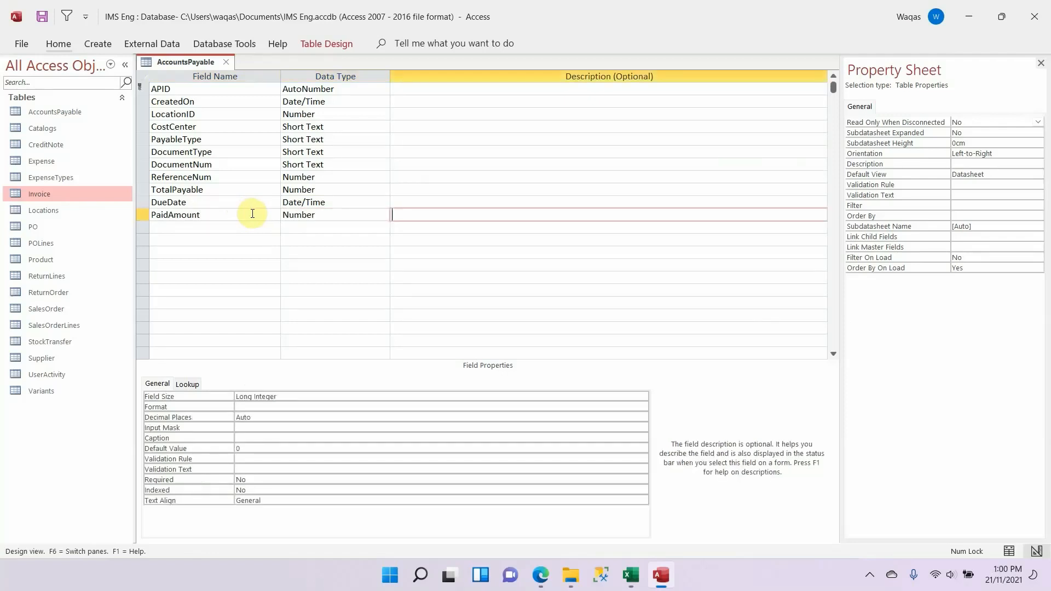
key("shift+Tab")
Step: Set PaidAmount to field size Double, Standard format and 1 decimal place, and clear its default value
key("F6")
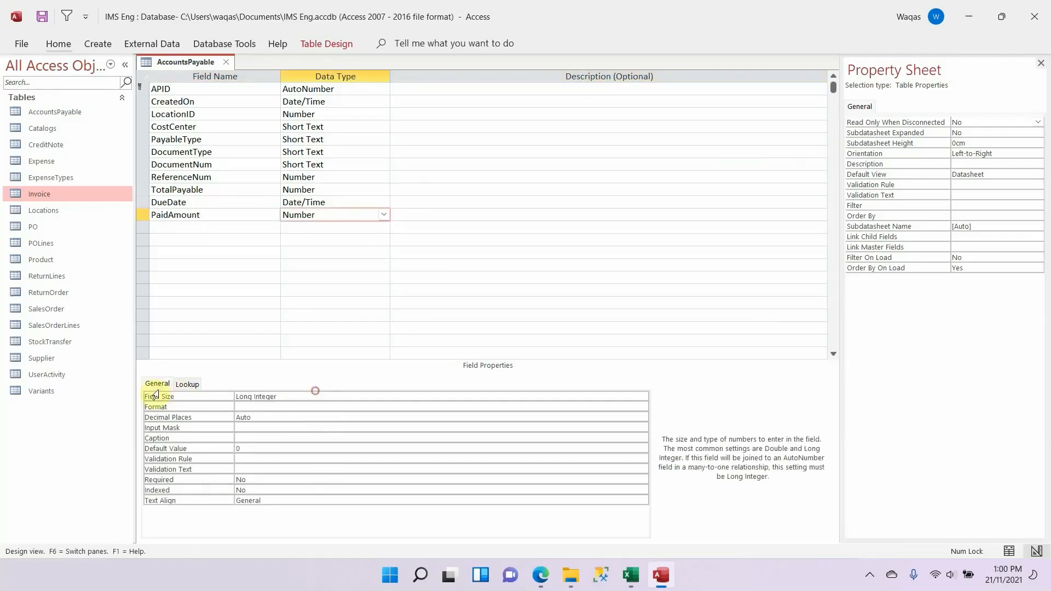
type("double")
key("Tab")
type("s")
key("Tab")
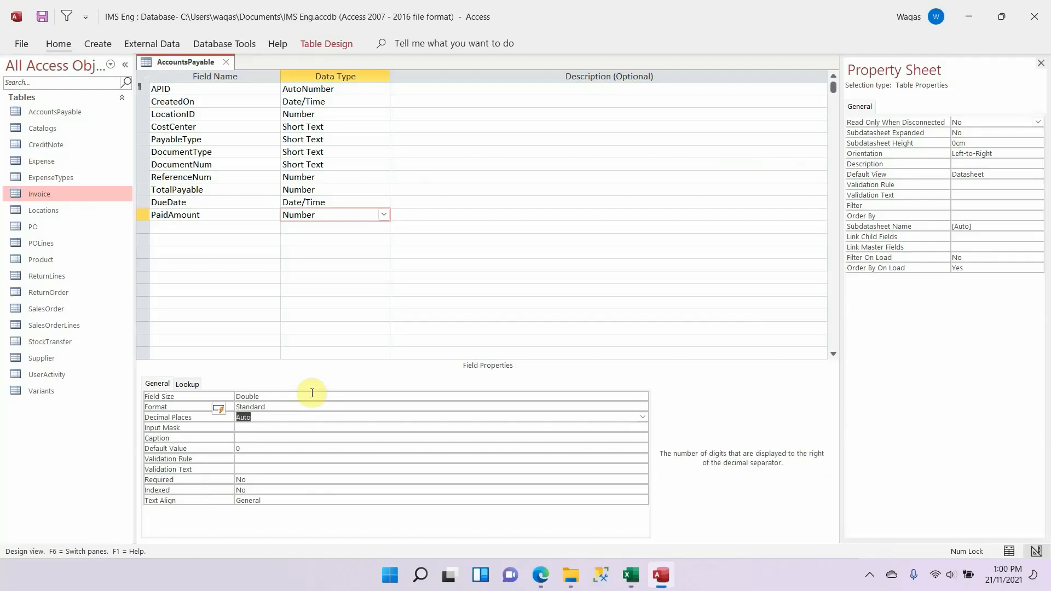
type("1")
key("Tab")
key("Tab")
key("Tab")
key("Tab")
key("shift+Tab")
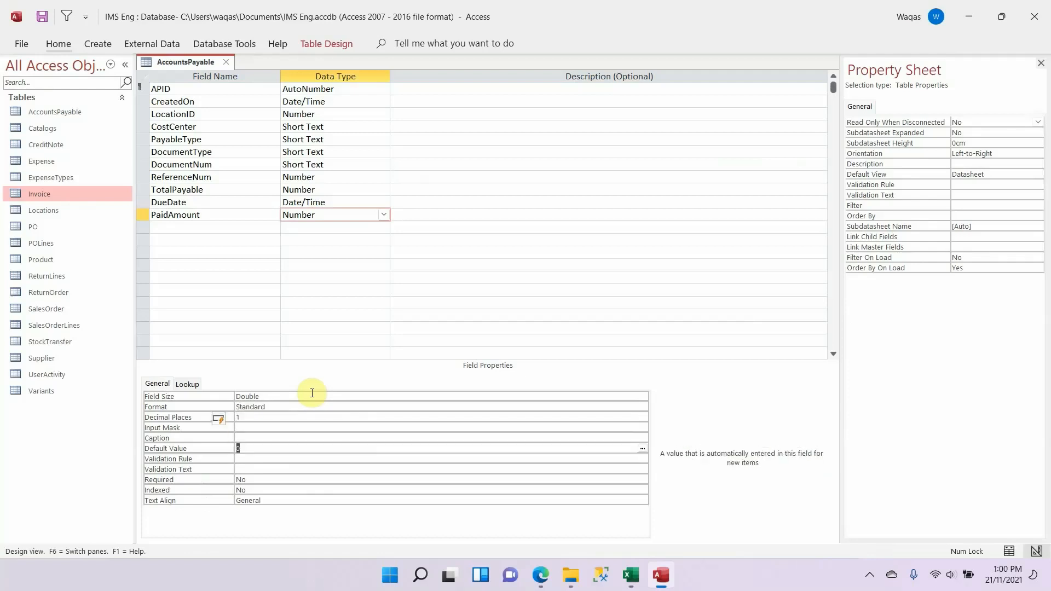
key("Tab")
Step: Check the next field in the Excel schema and add Balance below PaidAmount with the Calculated data type
key("alt+Tab")
key("alt+Tab")
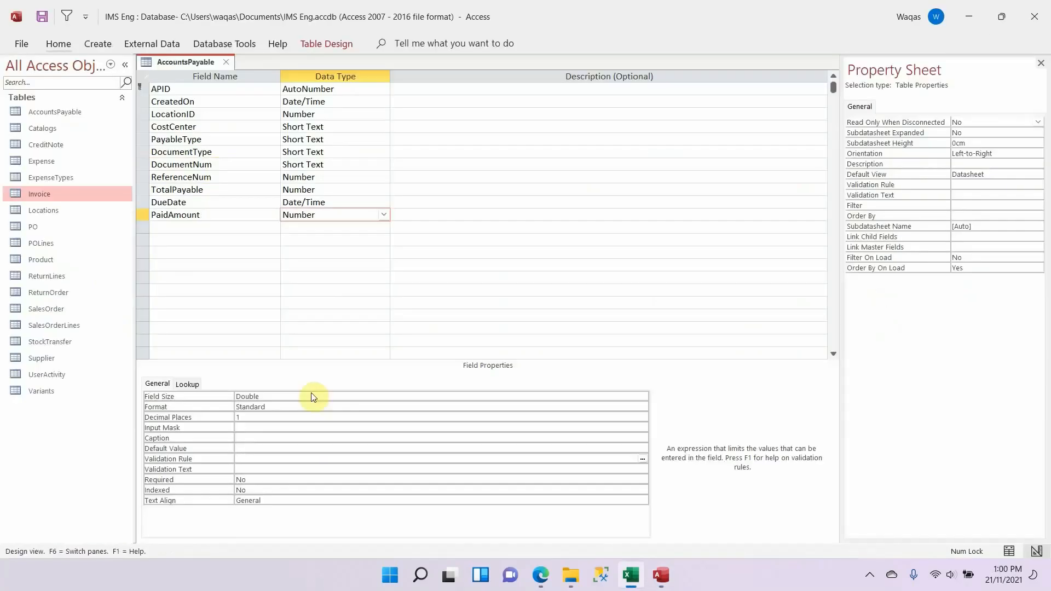
left_click(255, 229)
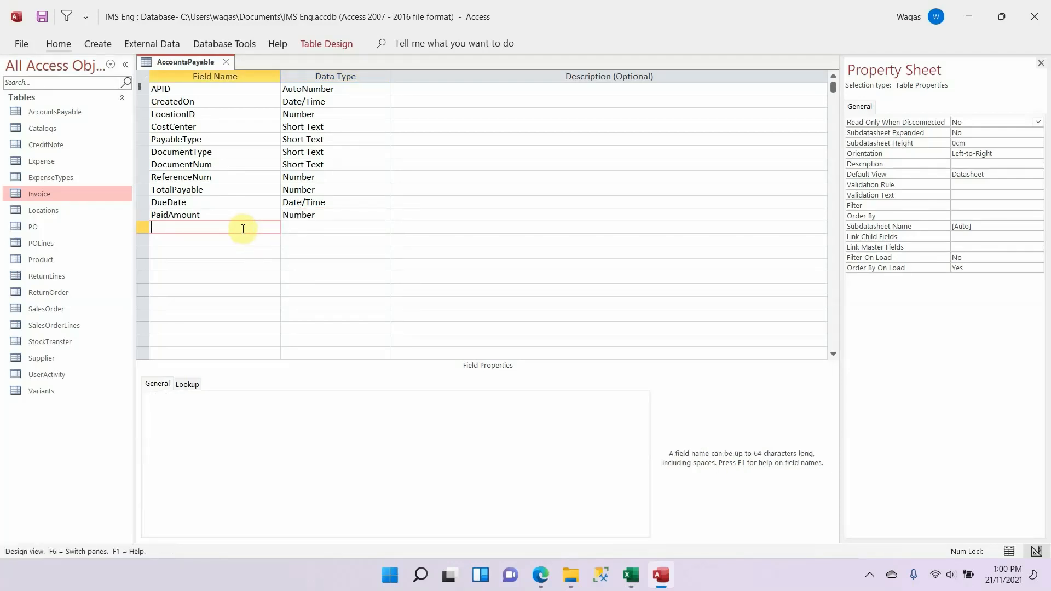
type("Balance")
key("Tab")
type("cakl")
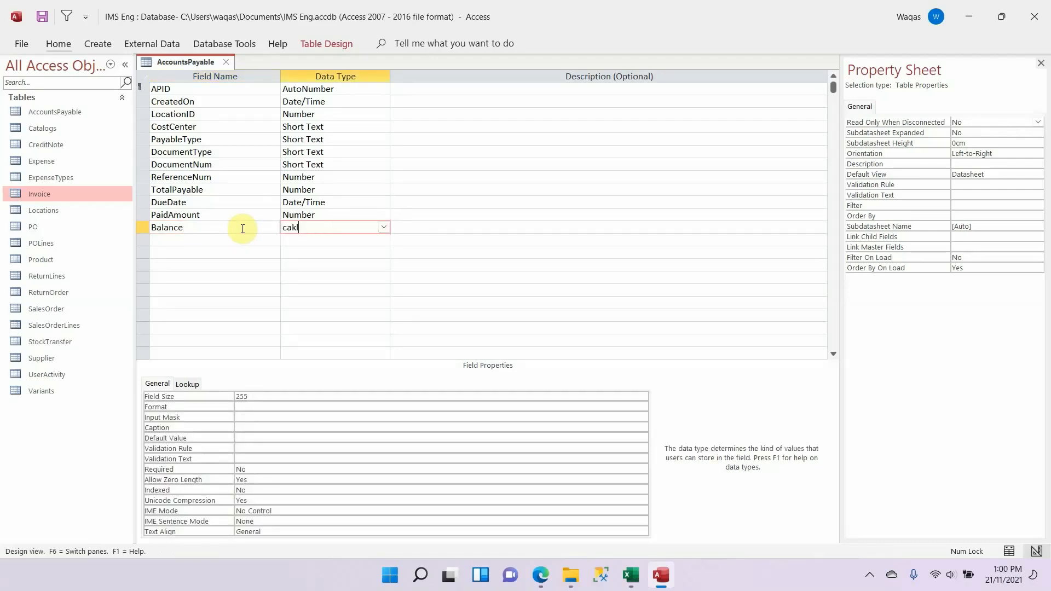
key("Tab")
key("Return")
key("BackSpace")
key("BackSpace")
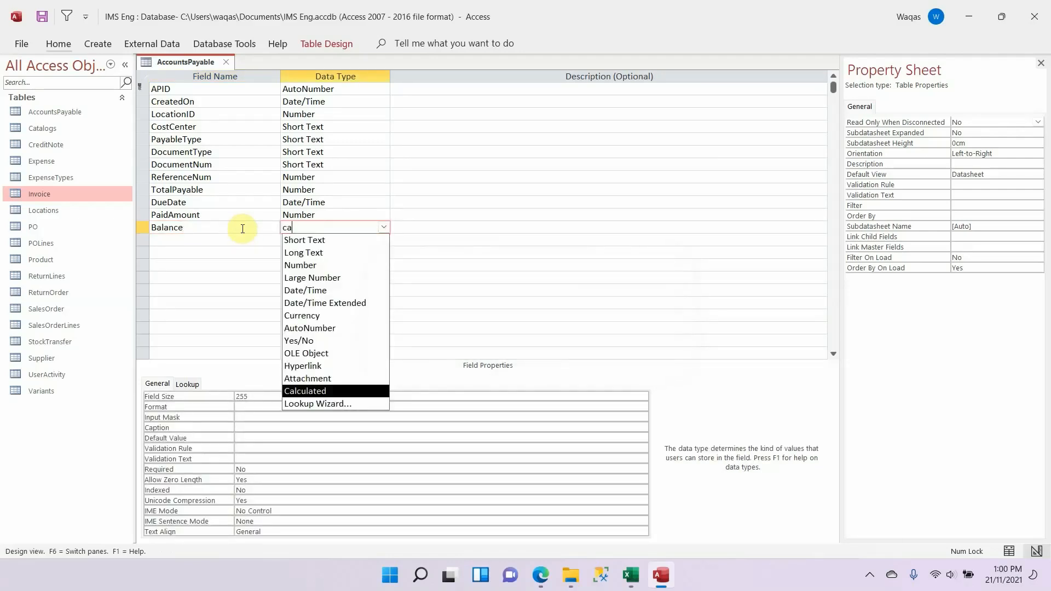
key("Return")
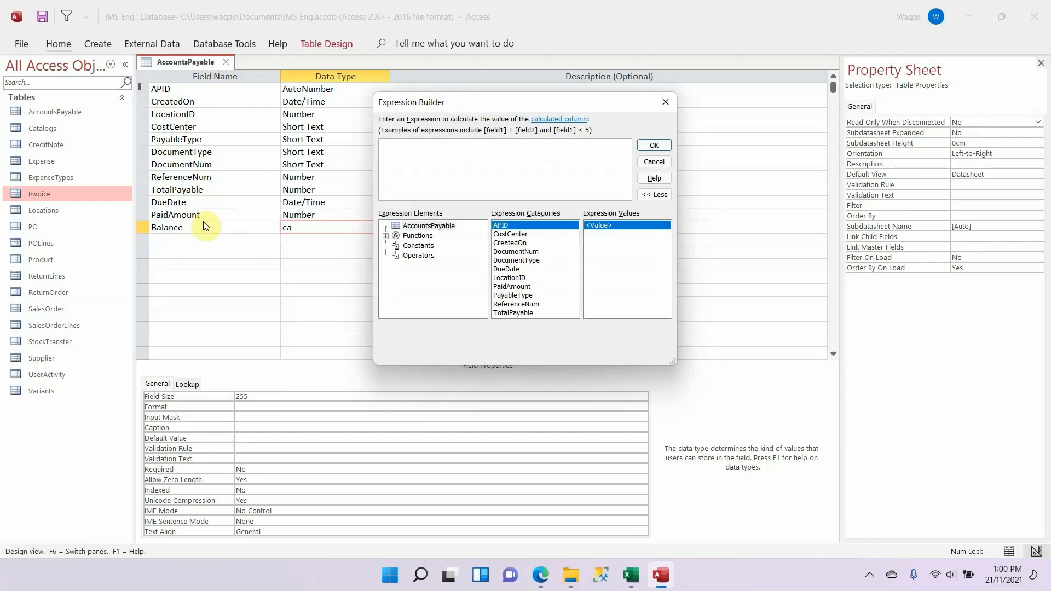
Step: Enter the expression [TotalPayable]-[PaidAmount] for the calculated Balance field and accept it
type("[TotalPayable]")
key("Tab")
type("-")
type("[PaidAmount]")
key("Tab")
left_click_drag(541, 102, 509, 158)
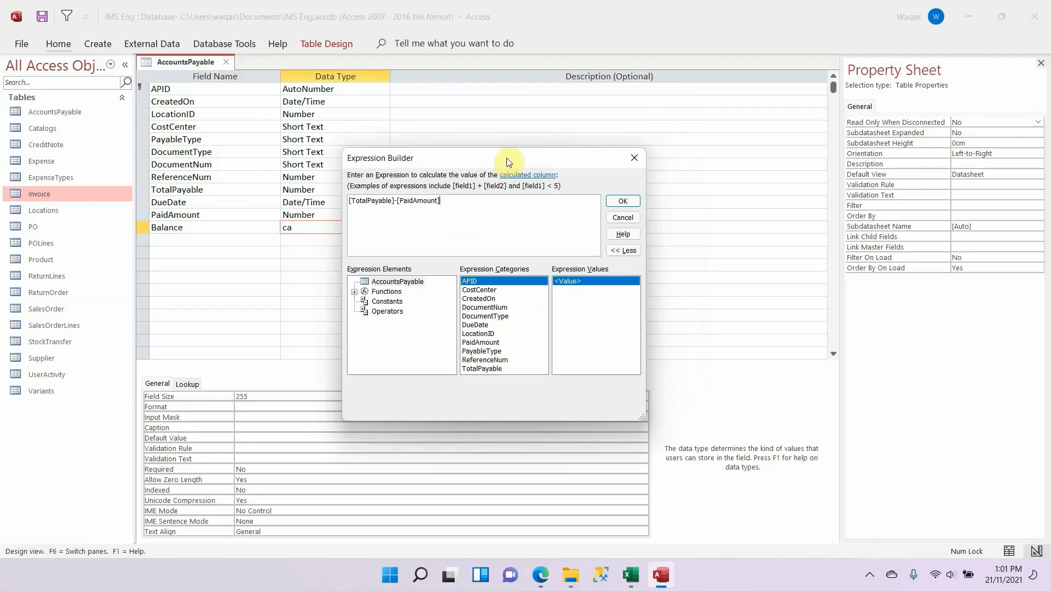
left_click(622, 201)
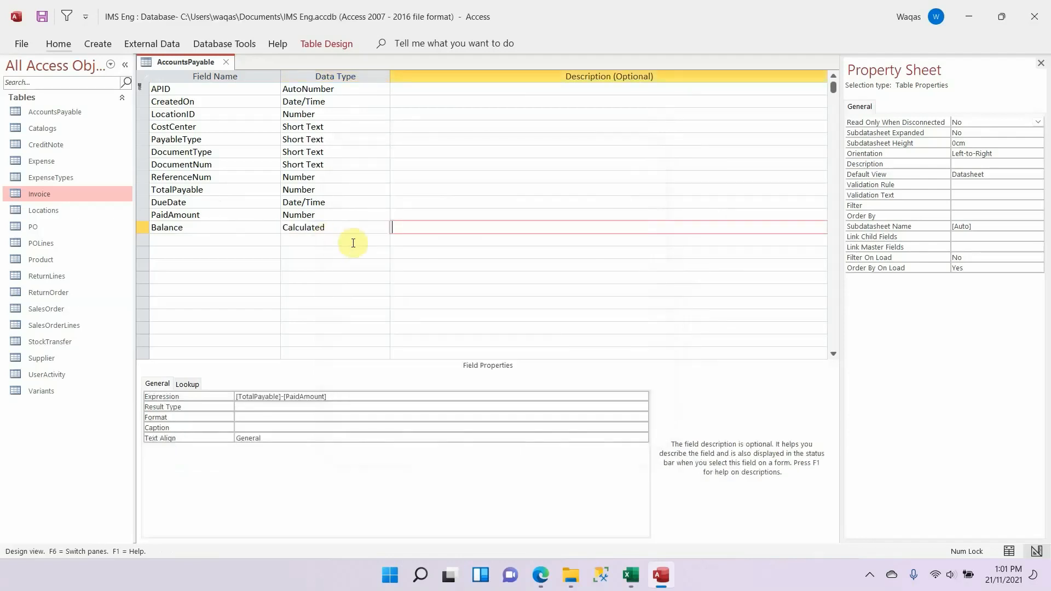
left_click(348, 229)
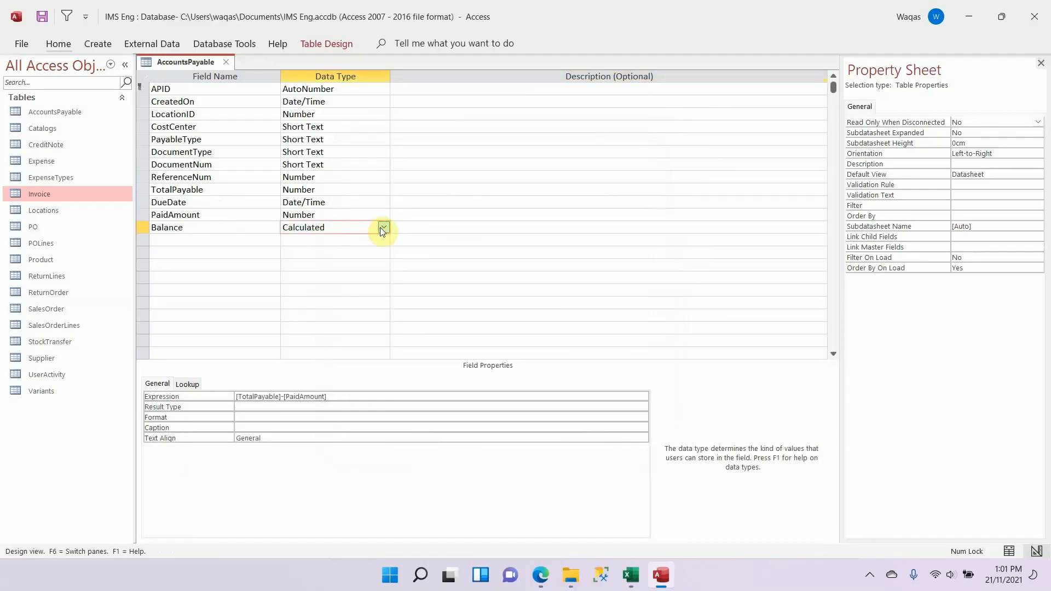
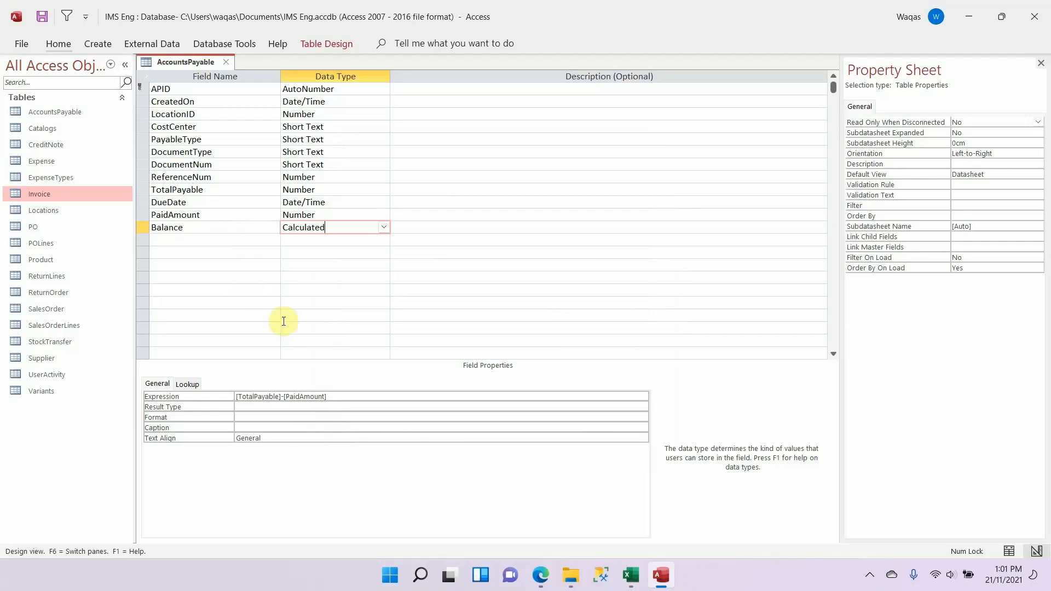
Step: Set the calculated Balance field to result type Double, Standard format and 1 decimal place
left_click(282, 408)
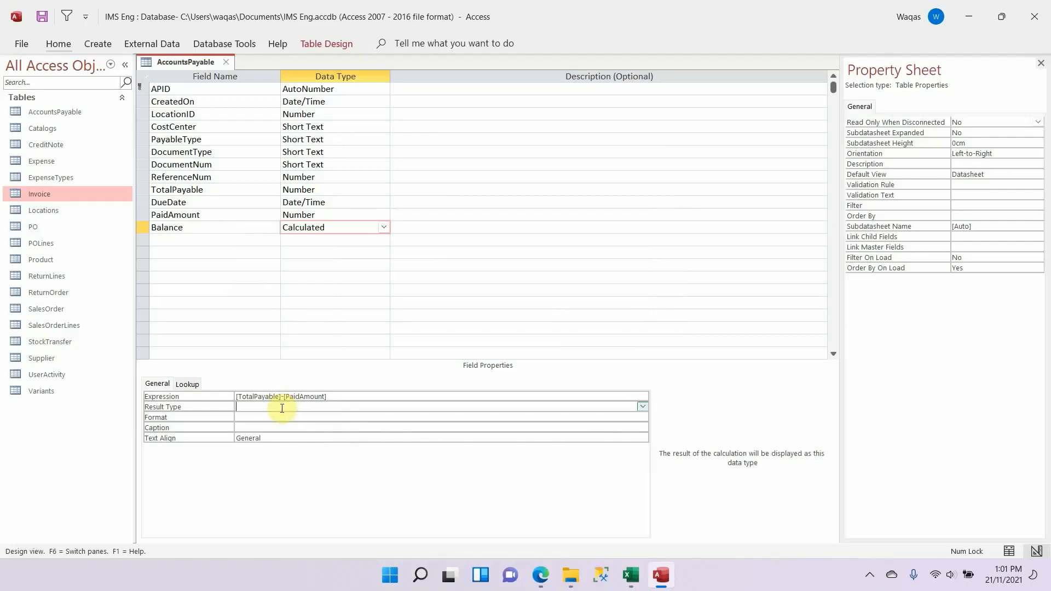
type("Double")
key("Return")
type("Standard")
key("Return")
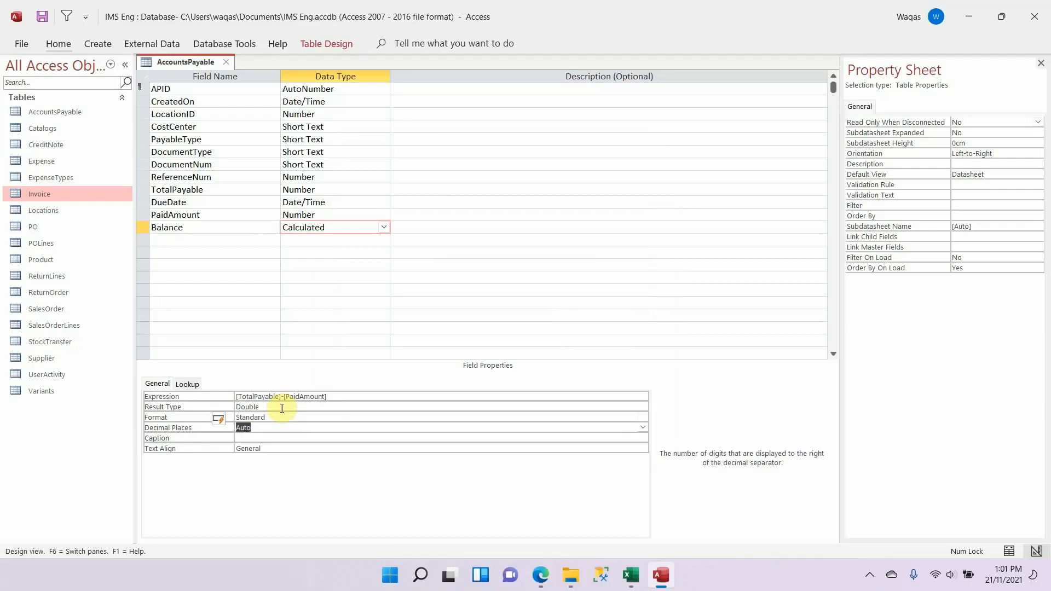
type("1")
key("Up")
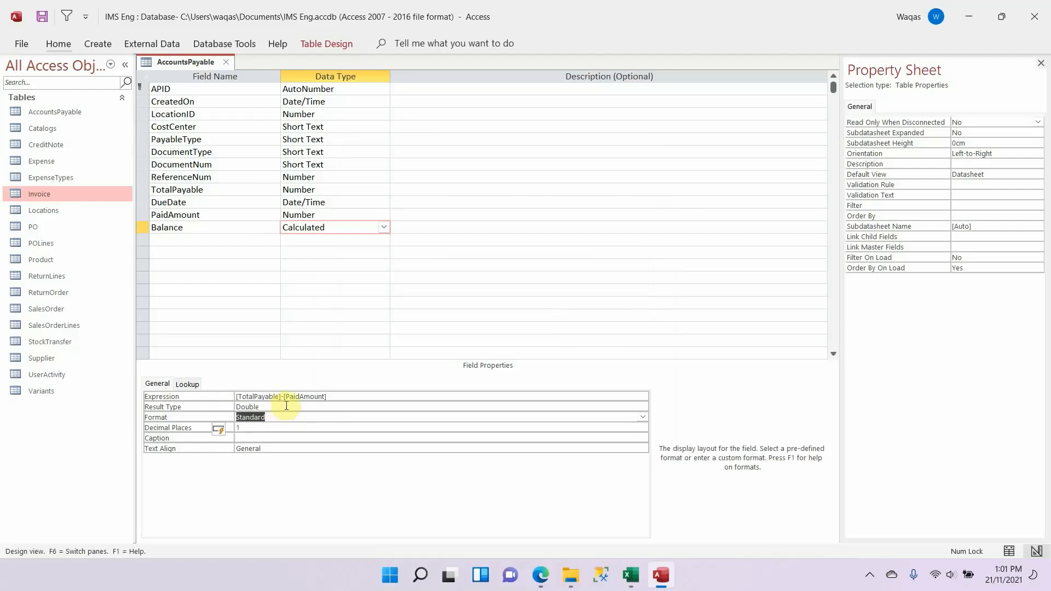
Step: Copy PaidOn from the Excel schema and add it below Balance in Access as a Date/Time field with Short Date format
left_click(230, 237)
key("alt+Tab")
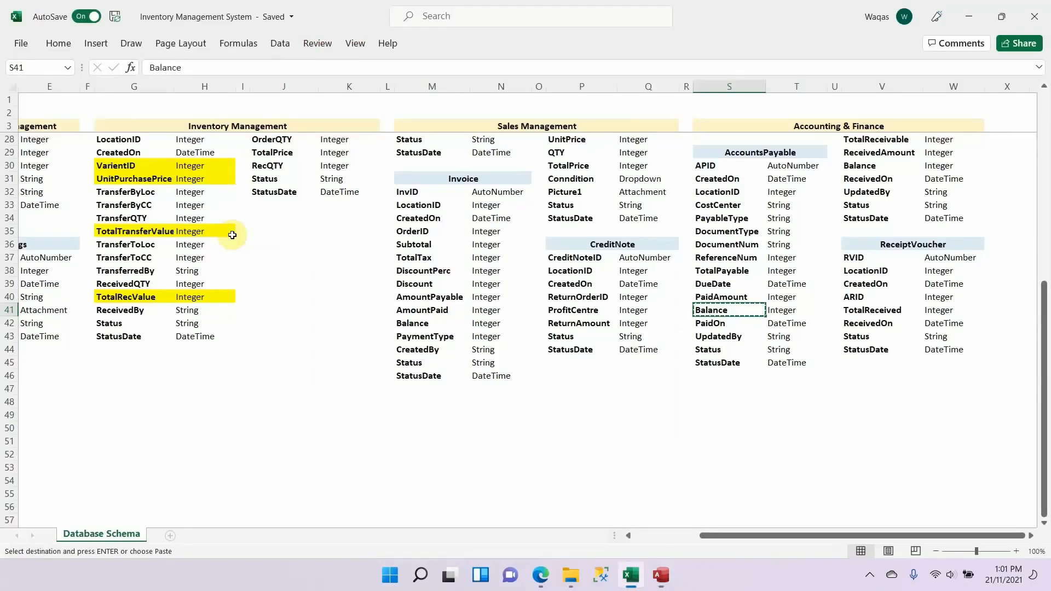
key("Down")
key("ctrl+c")
key("alt+Tab")
key("ctrl+v")
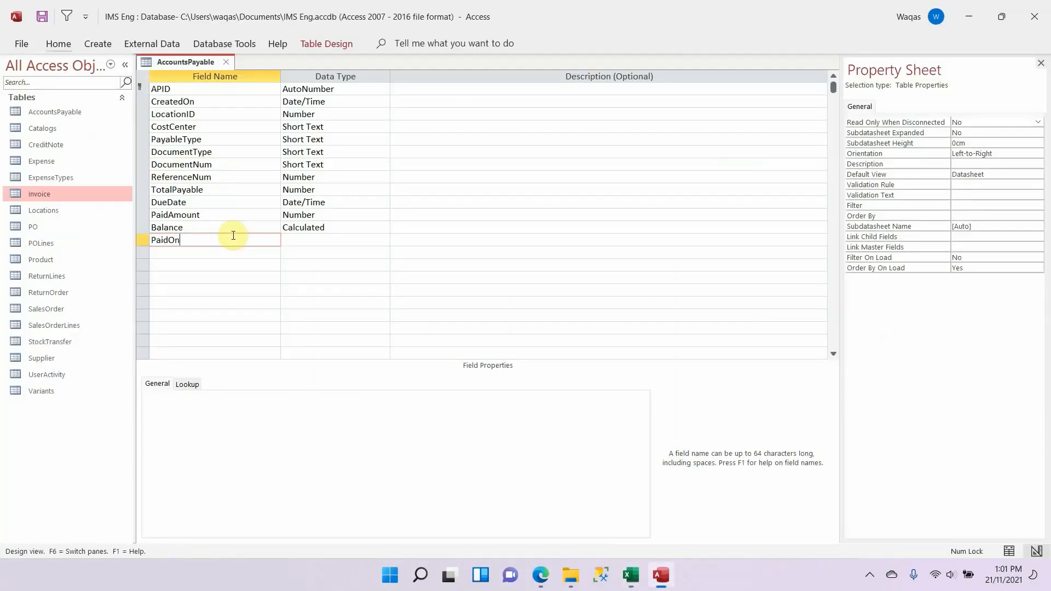
key("Tab")
type("d")
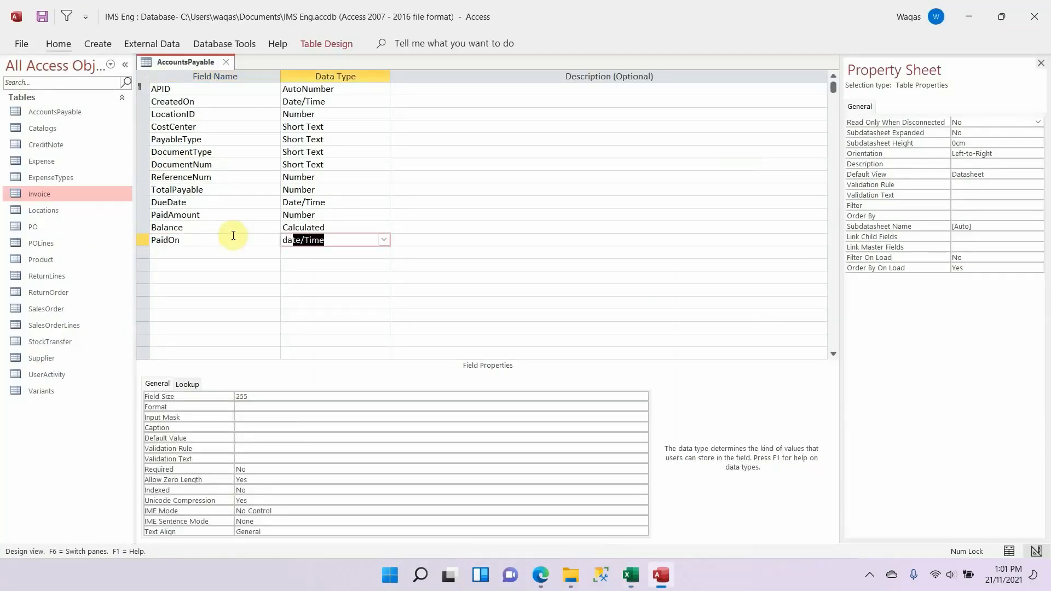
left_click(263, 396)
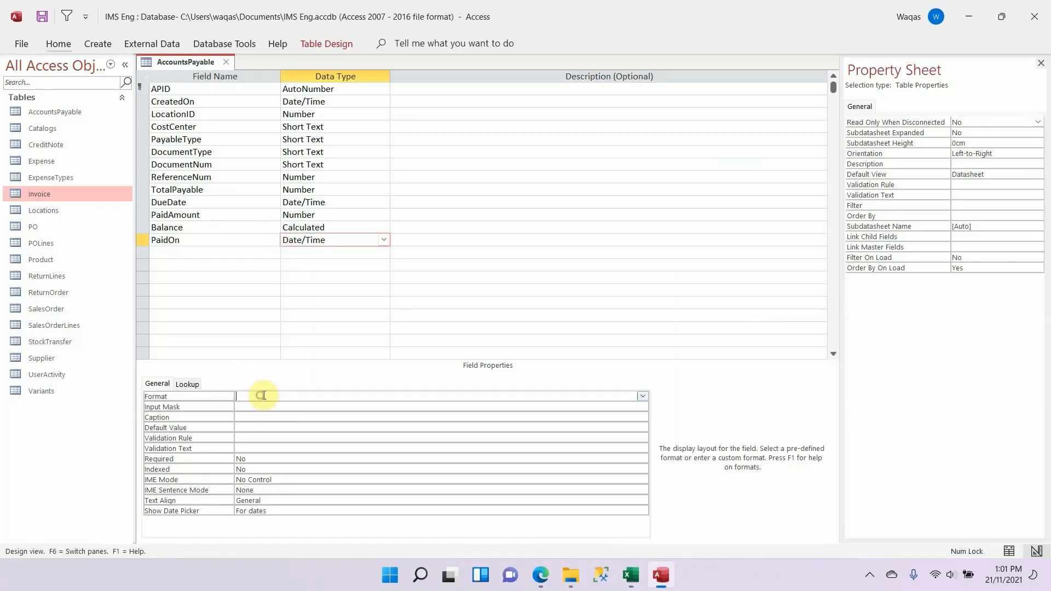
type("Short Date")
key("Return")
Step: Copy UpdatedBy from the Excel schema and add it below PaidOn in Access as a Short Text field with field size 10
key("alt+Tab")
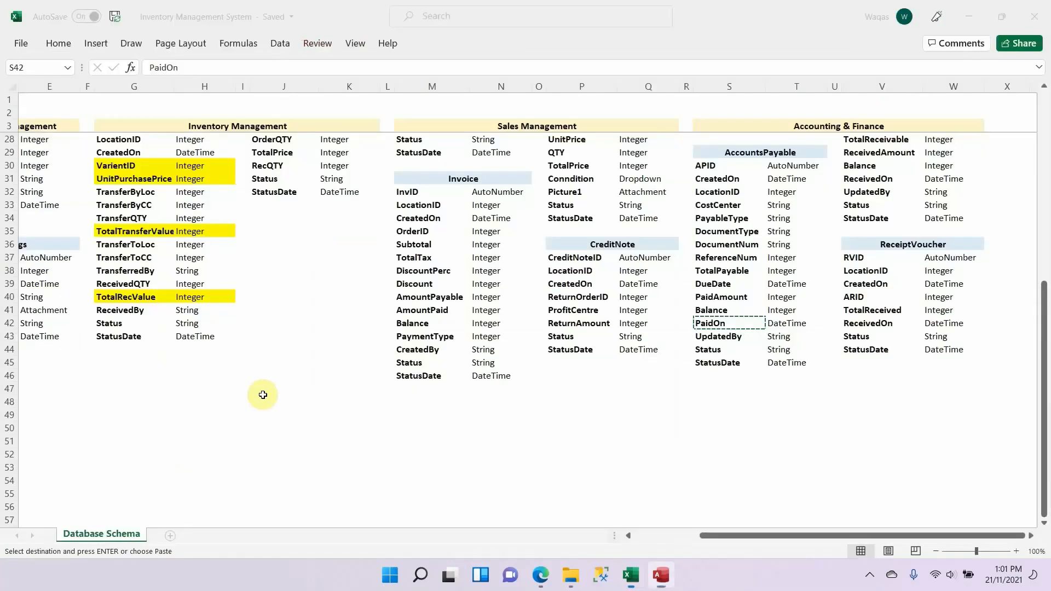
key("Down")
key("alt+Tab")
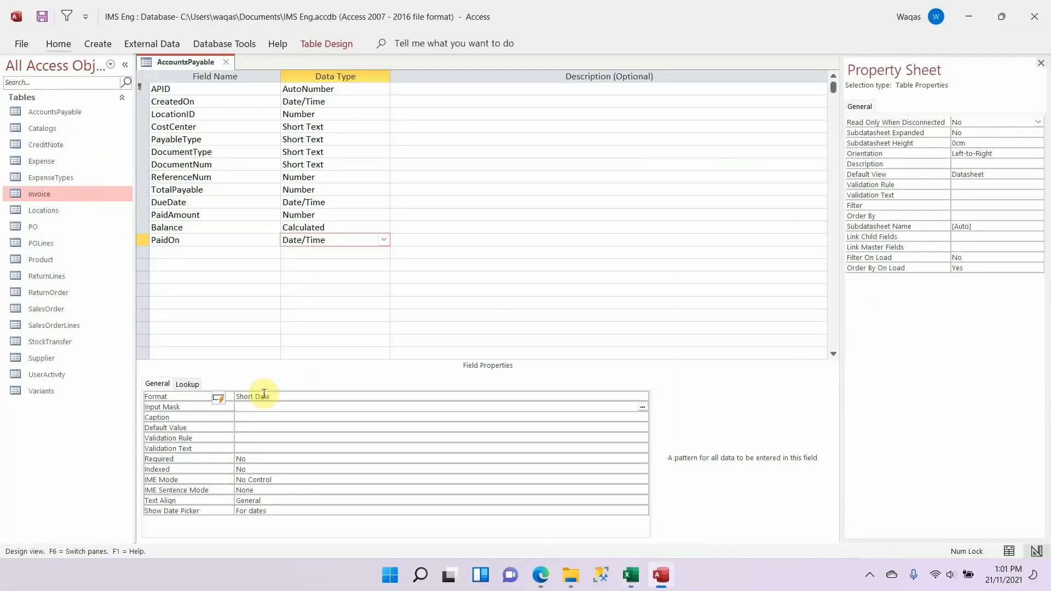
left_click(173, 251)
key("ctrl+v")
key("Tab")
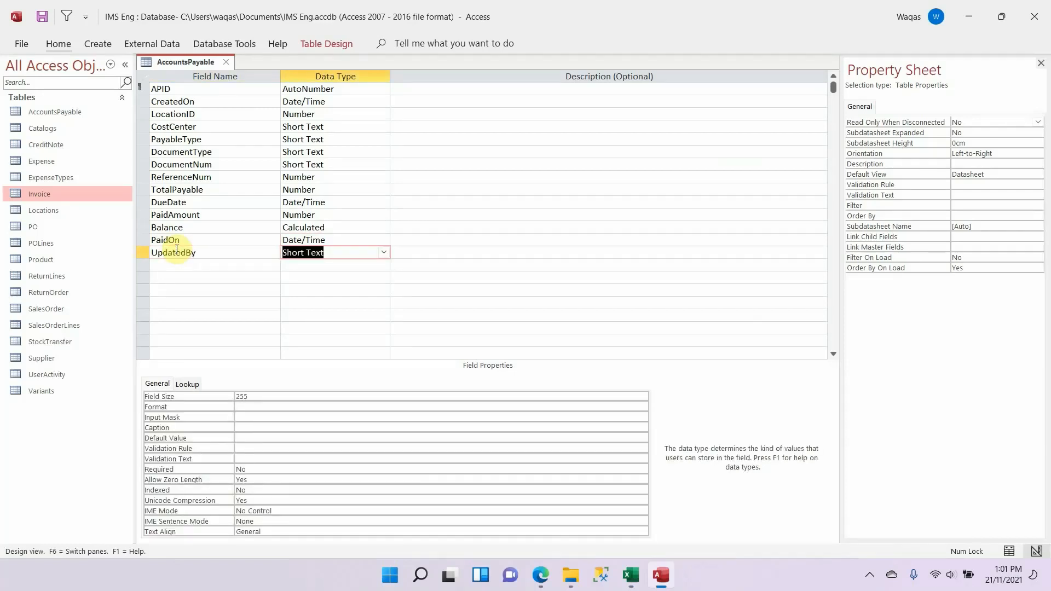
double_click(258, 397)
type("10")
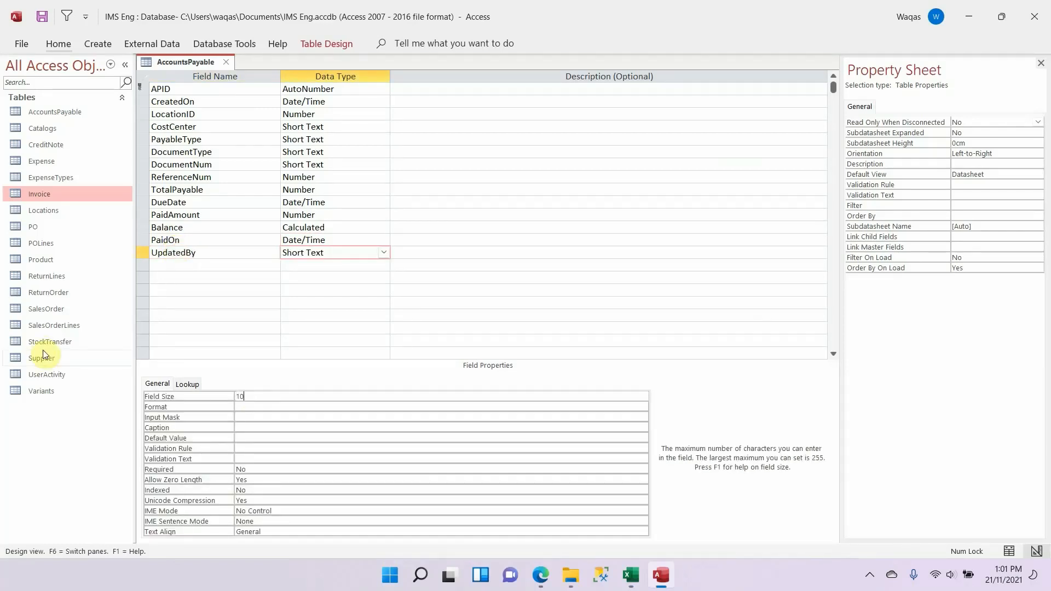
key("Return")
Step: Copy Status from the Excel schema and add it below UpdatedBy in Access as a Short Text field with field size 25
key("alt+Tab")
key("Down")
key("ctrl+c")
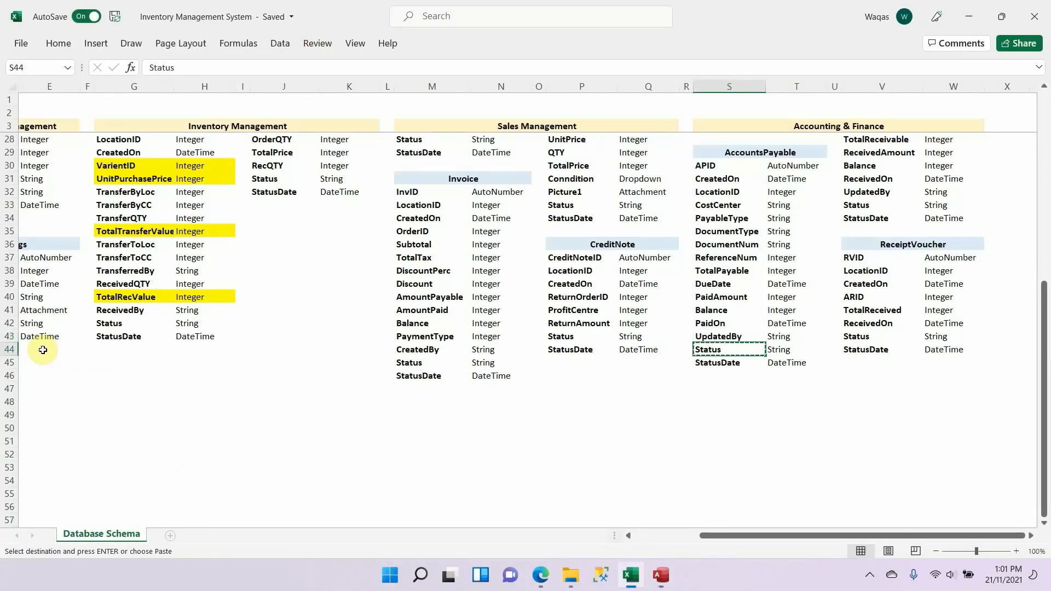
key("alt+Tab")
left_click(164, 265)
key("ctrl+v")
key("Tab")
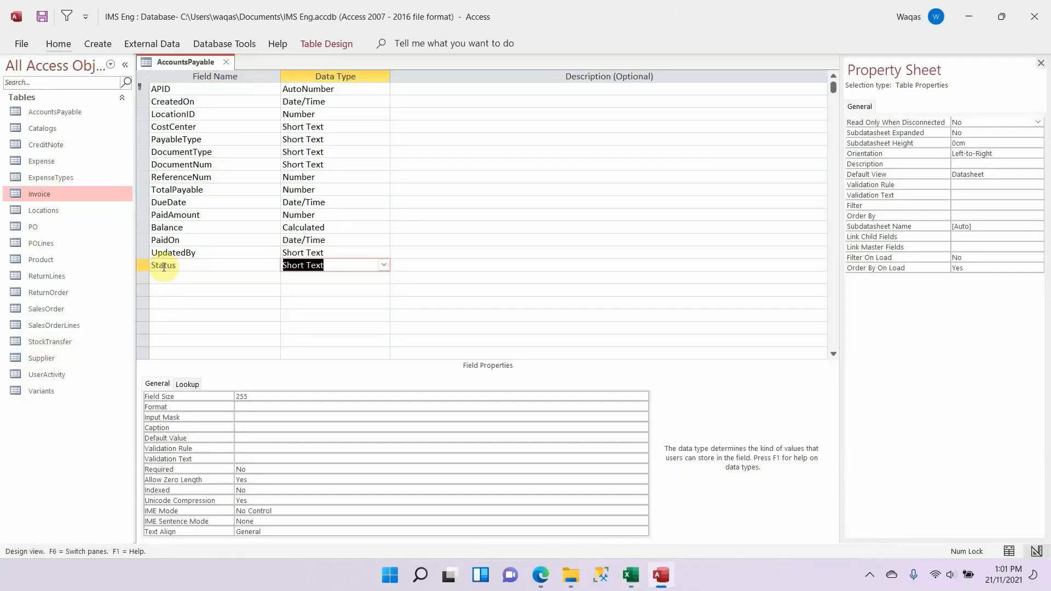
left_click(270, 395)
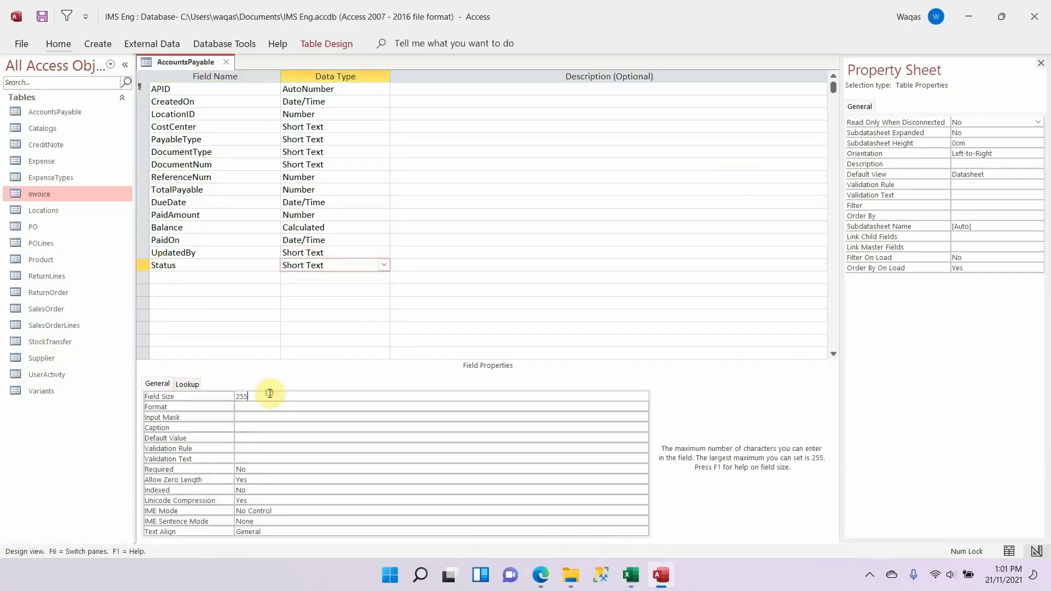
key("Return")
Step: Copy StatusDate from the Excel schema and add it below Status in the Access table as a Date/Time field
key("alt+Tab")
key("Down")
key("ctrl+c")
key("alt+Tab")
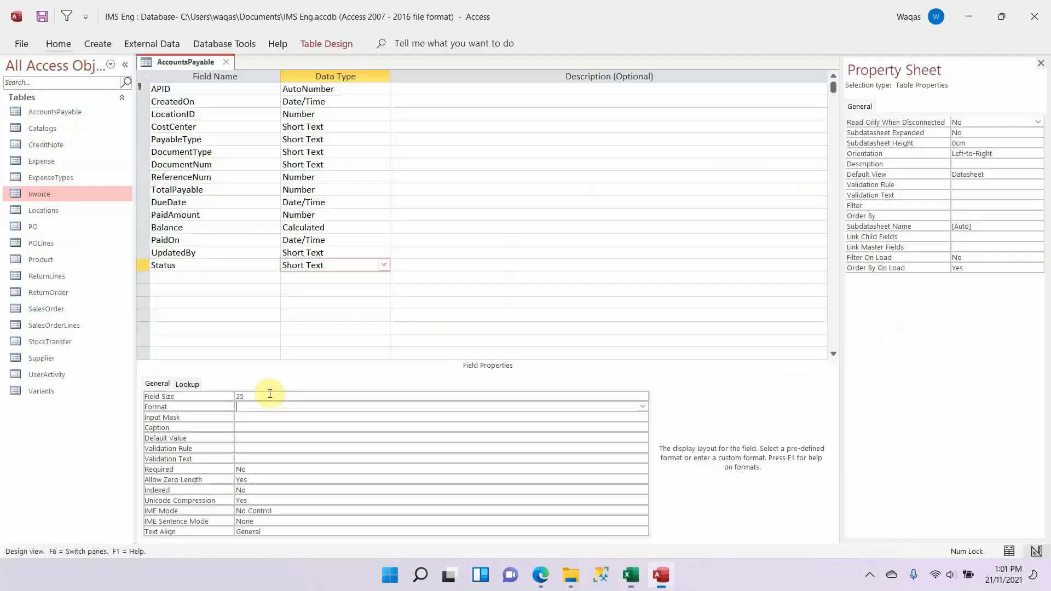
left_click(261, 279)
key("ctrl+v")
key("Tab")
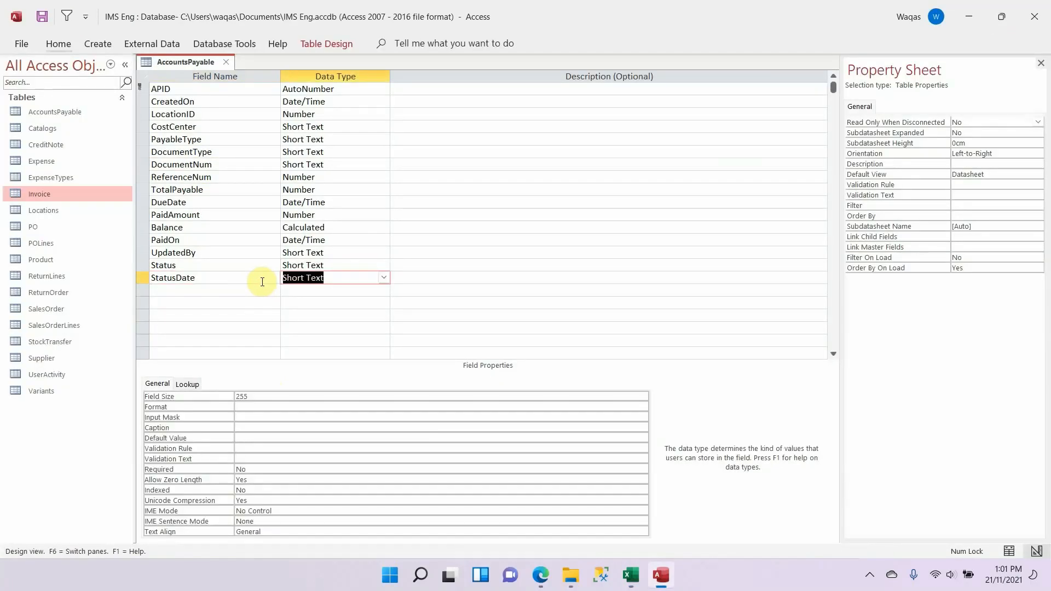
type("date/Time")
key("Tab")
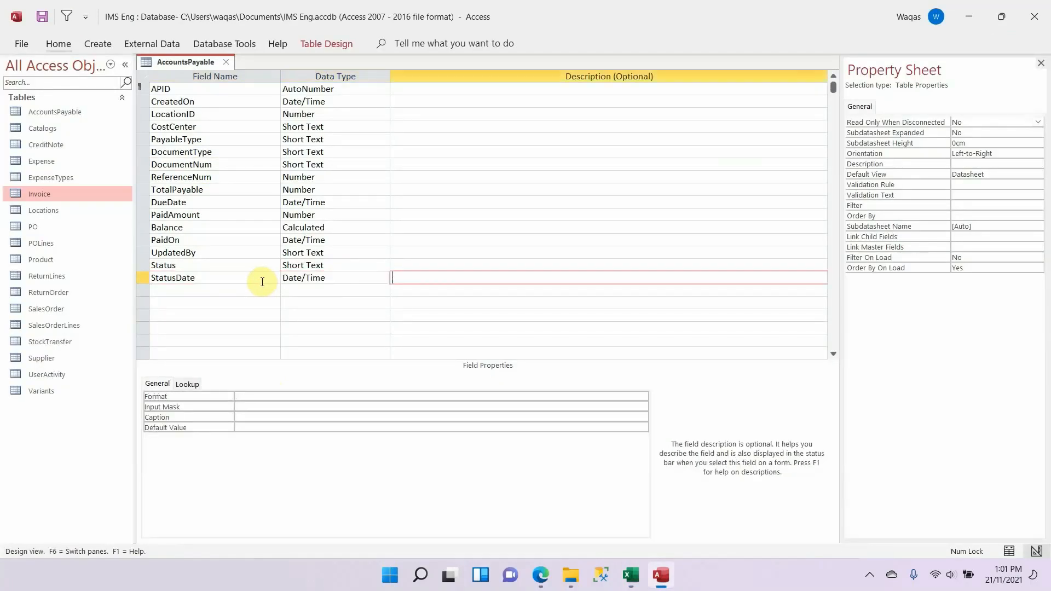
key("shift+Tab")
Step: Set the StatusDate field's format to Short Date
left_click(309, 396)
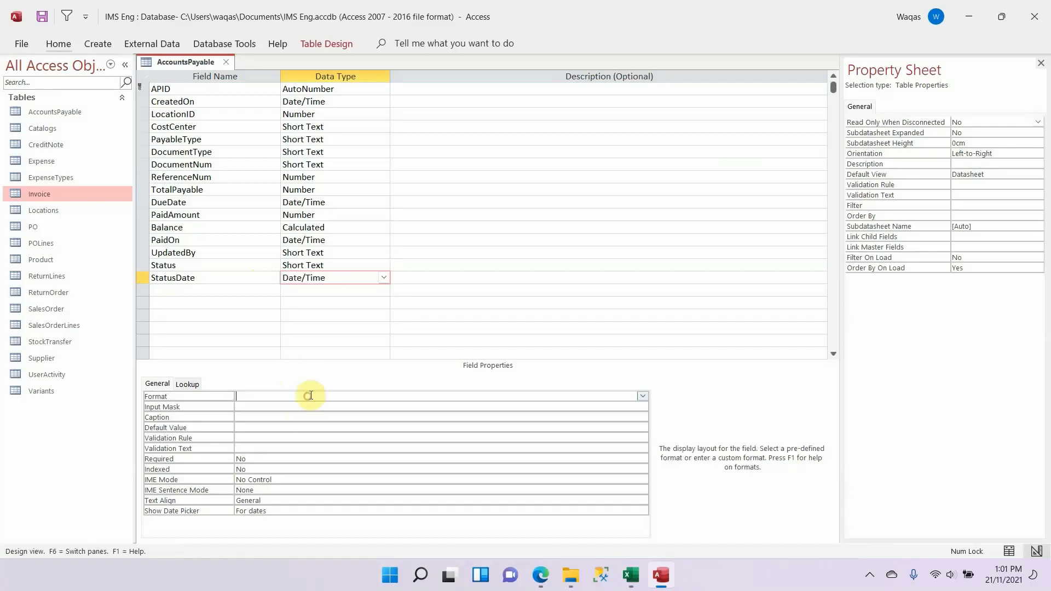
type("s")
key("Return")
key("Return")
Step: Copy the table name PaymentVoucher from the Accounting & Finance section of the Excel schema and return to Access
key("alt+Tab")
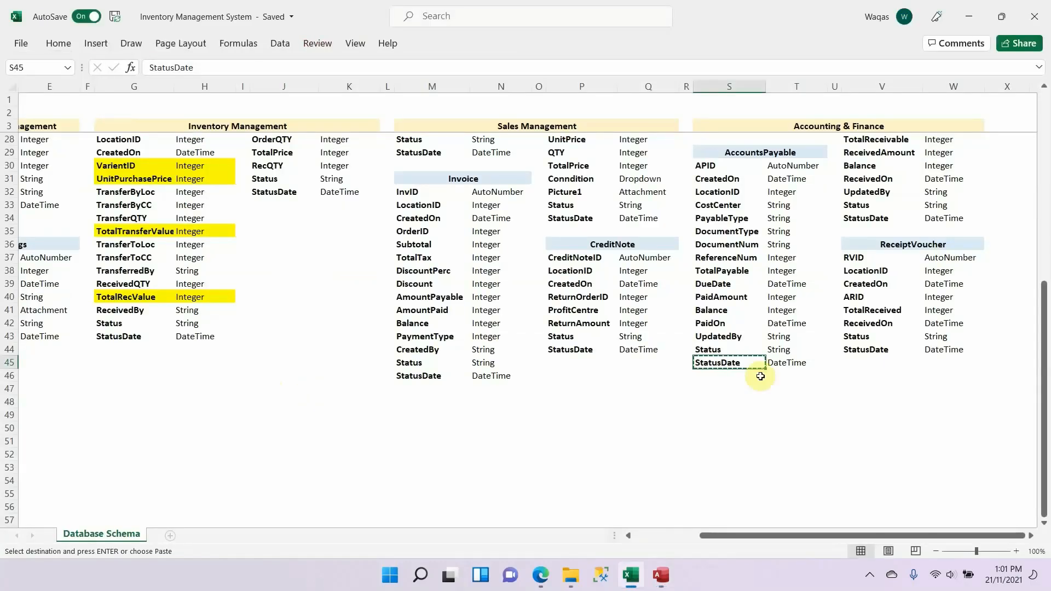
scroll(871, 340, "up", 8)
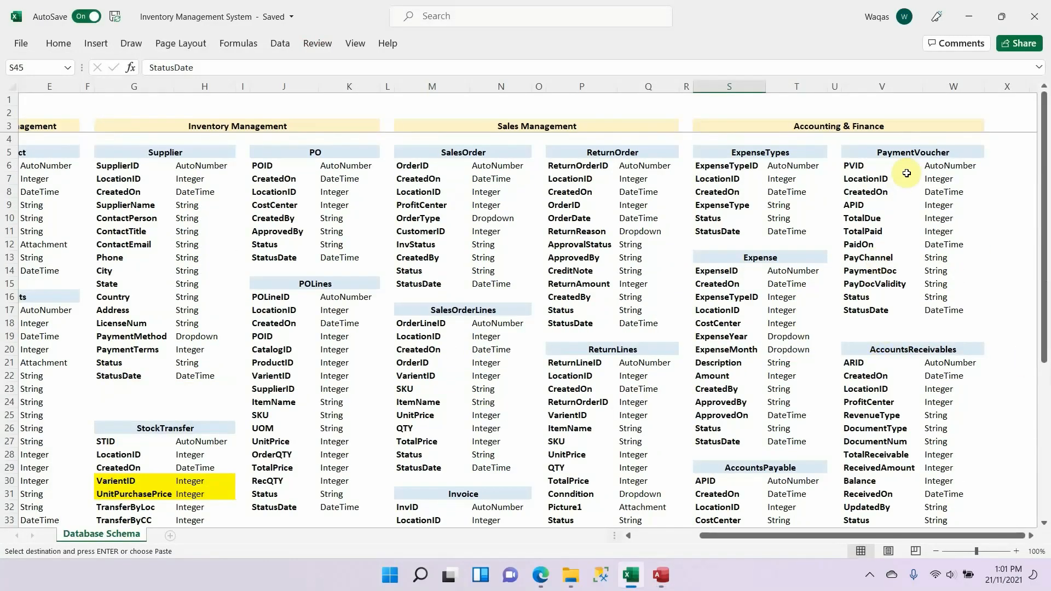
left_click(955, 151)
double_click(955, 151)
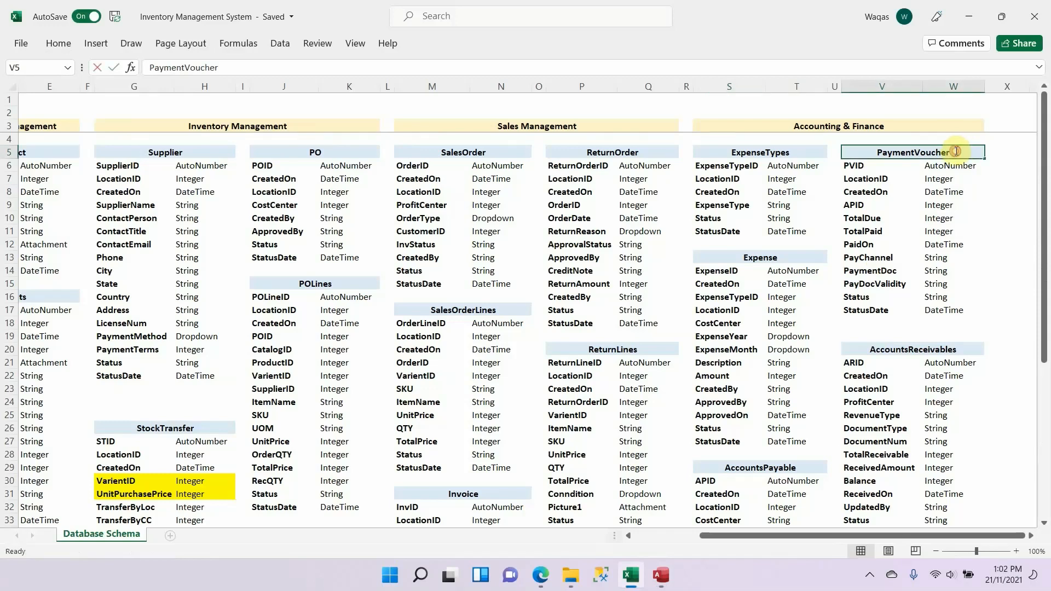
key("alt+Tab")
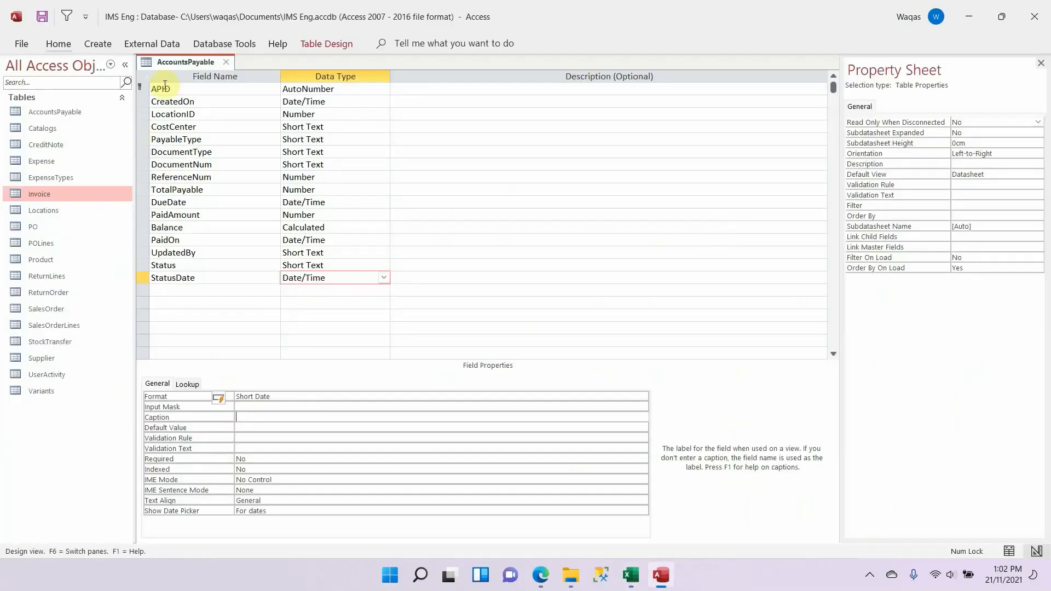
Step: Close the AccountsPayable table, create a new table and save it as PaymentVoucher for editing in Design view
left_click(225, 62)
left_click(109, 45)
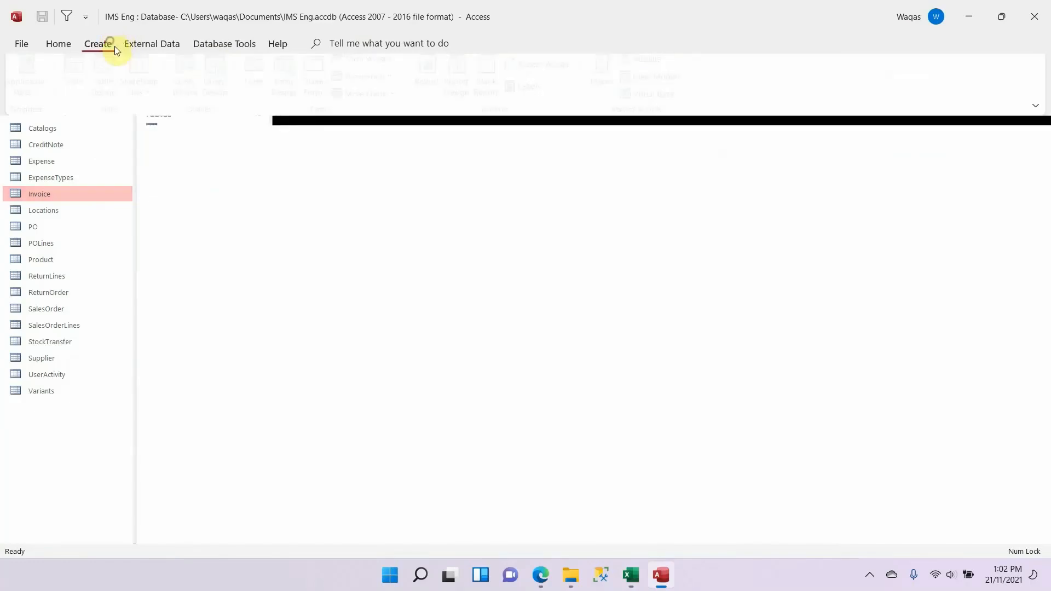
left_click(81, 76)
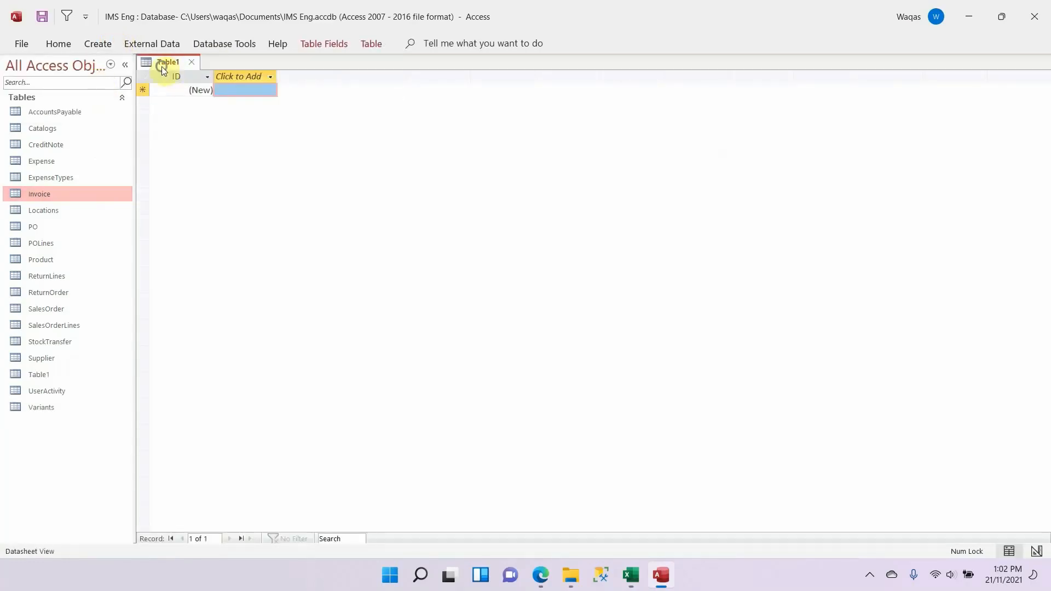
right_click(162, 66)
left_click(202, 139)
key("ctrl+v")
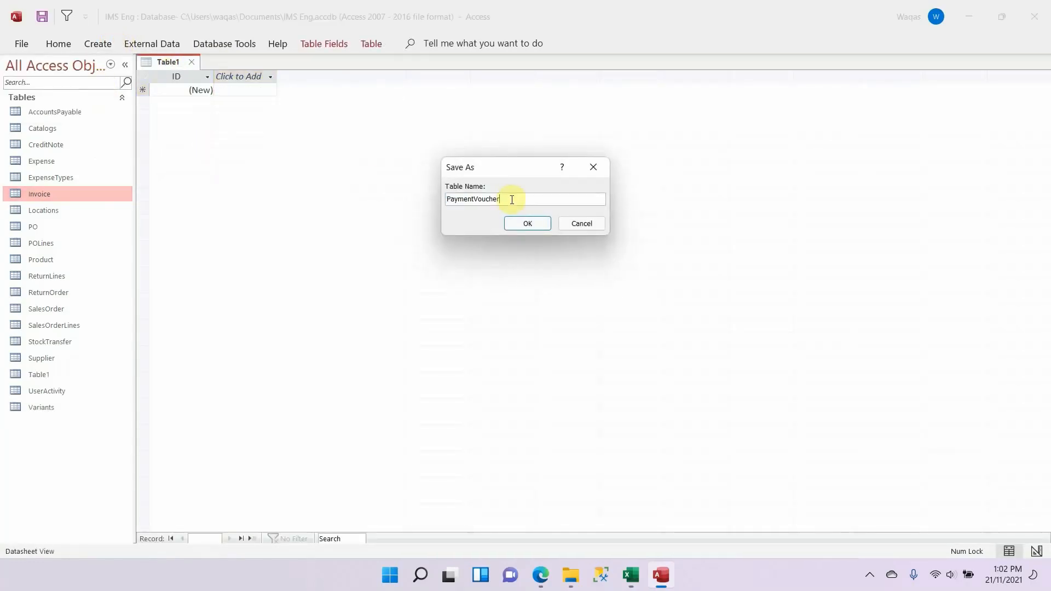
key("Return")
Step: Copy PVID from the Excel schema and use it as the name of PaymentVoucher's AutoNumber key field in Access
key("alt+Tab")
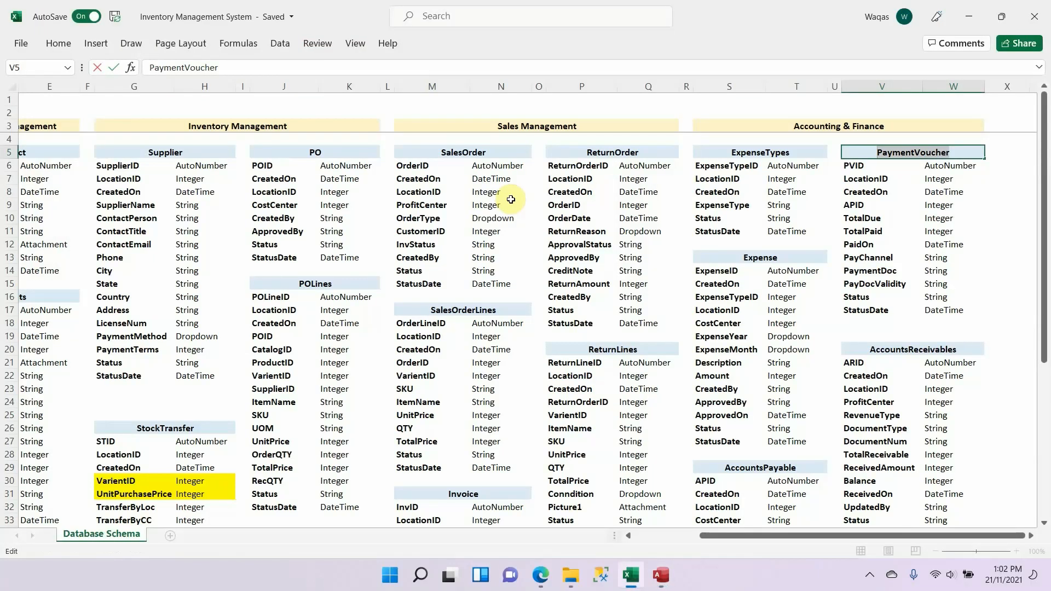
key("Down")
key("ctrl+c")
key("alt+Tab")
key("ctrl+v")
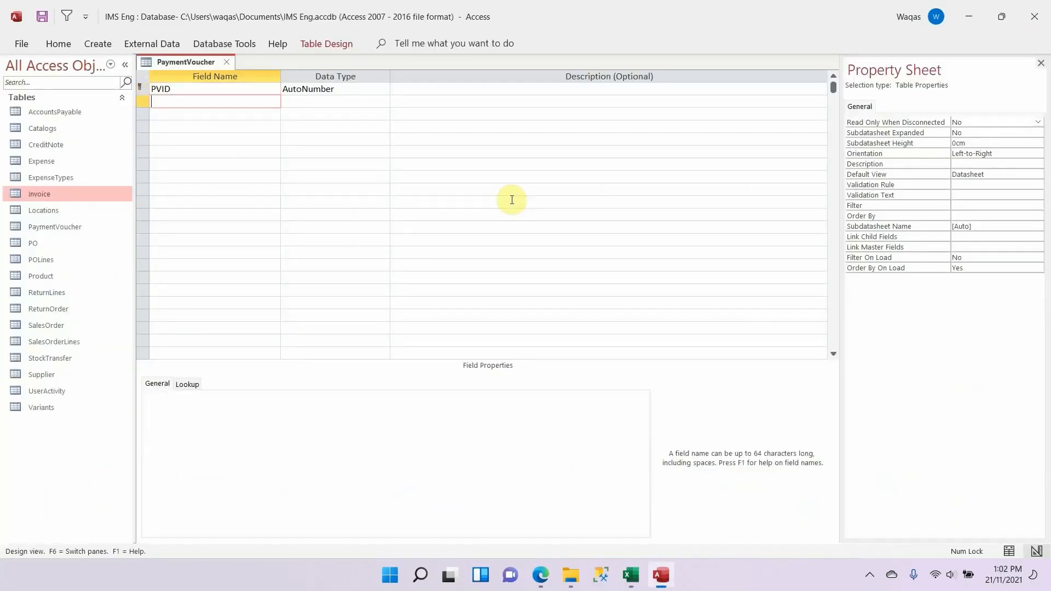
Step: Copy LocationID from the Excel schema, add it below PVID in Access as a Number field and clear its default value
key("alt+Tab")
key("Down")
key("ctrl+c")
key("alt+Tab")
key("Down")
key("ctrl+v")
key("Tab")
type("N")
key("Tab")
key("shift+Tab")
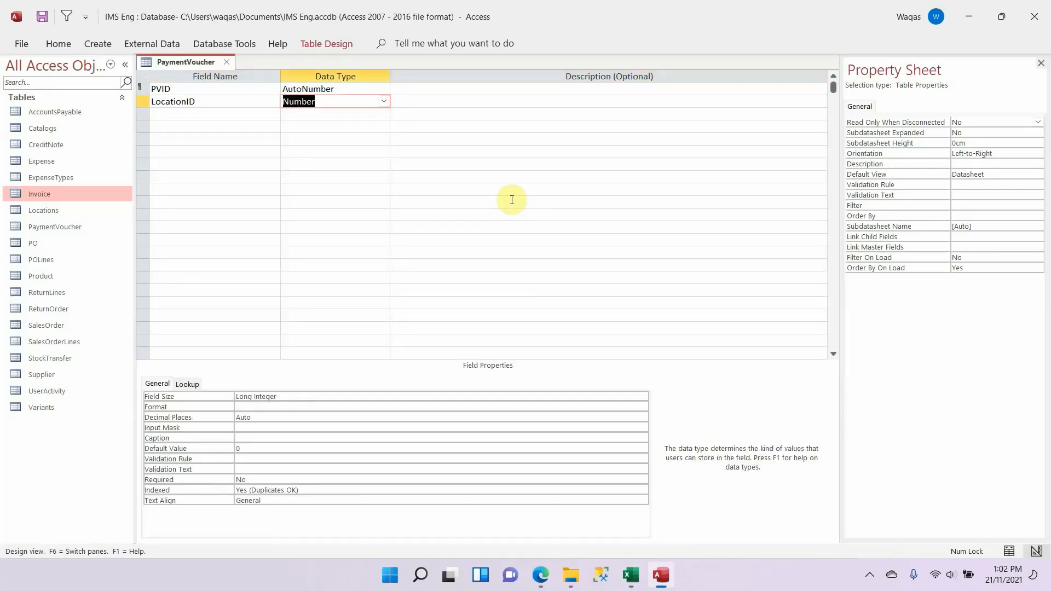
left_click(253, 448)
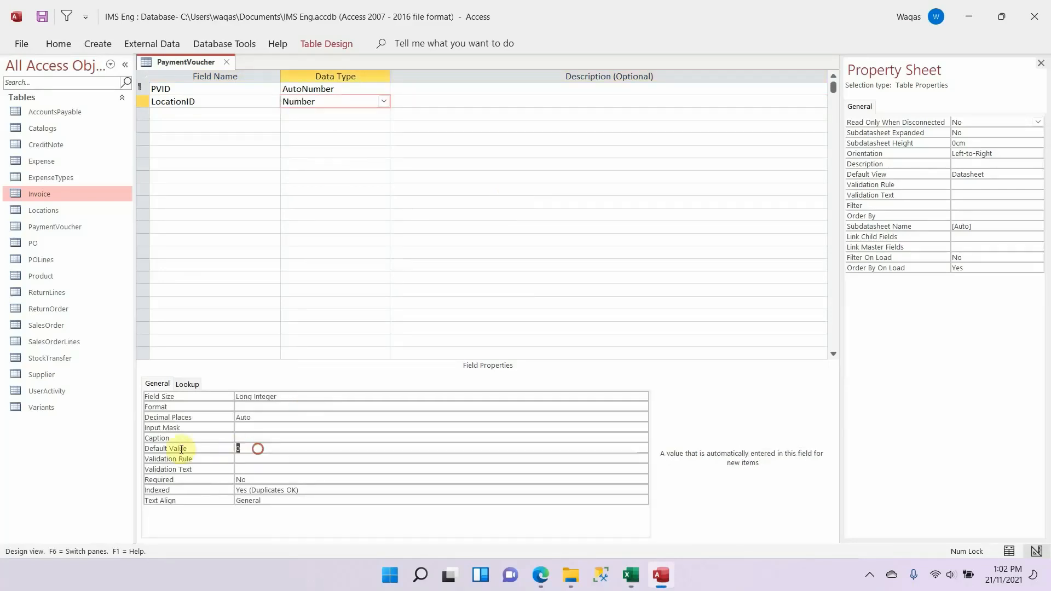
key("Down")
Step: Copy CreatedOn from the Excel schema and add it below LocationID in Access as a Date/Time field with Short Date format
key("alt+Tab")
key("Down")
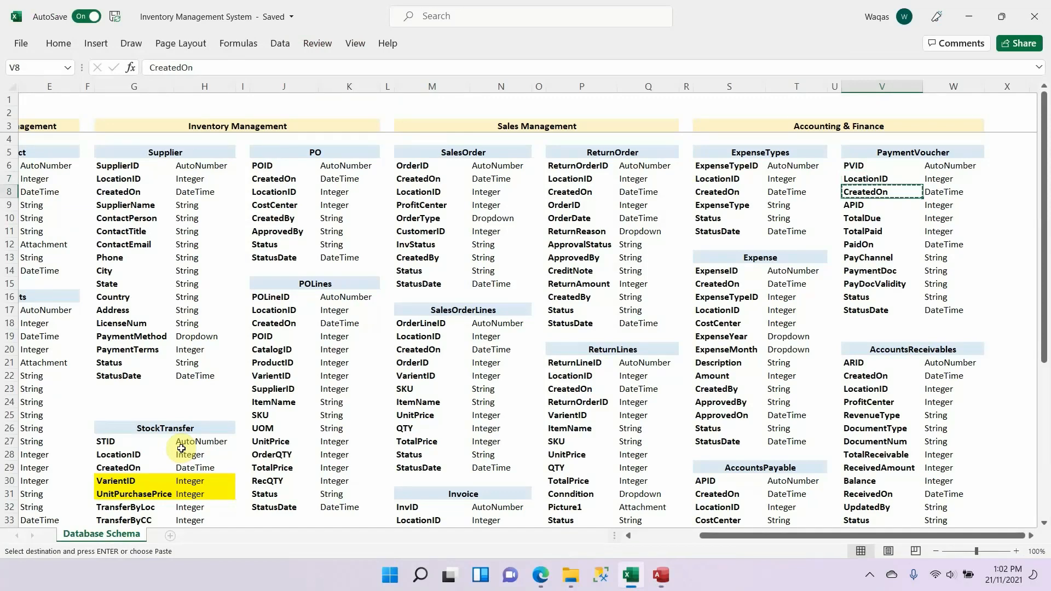
key("alt+Tab")
left_click(235, 114)
key("ctrl+v")
key("Tab")
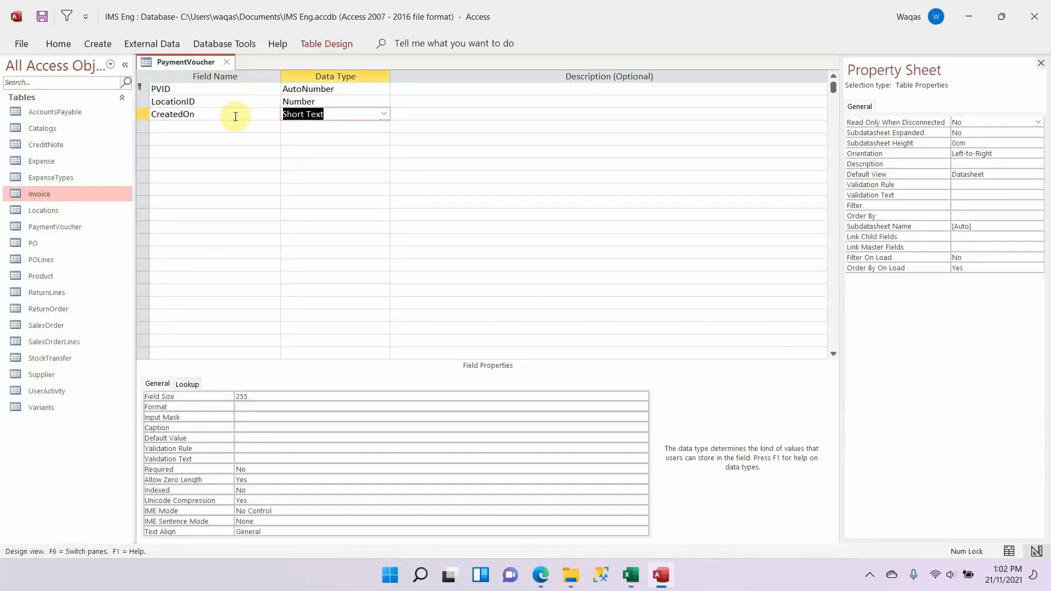
type("d")
left_click(306, 396)
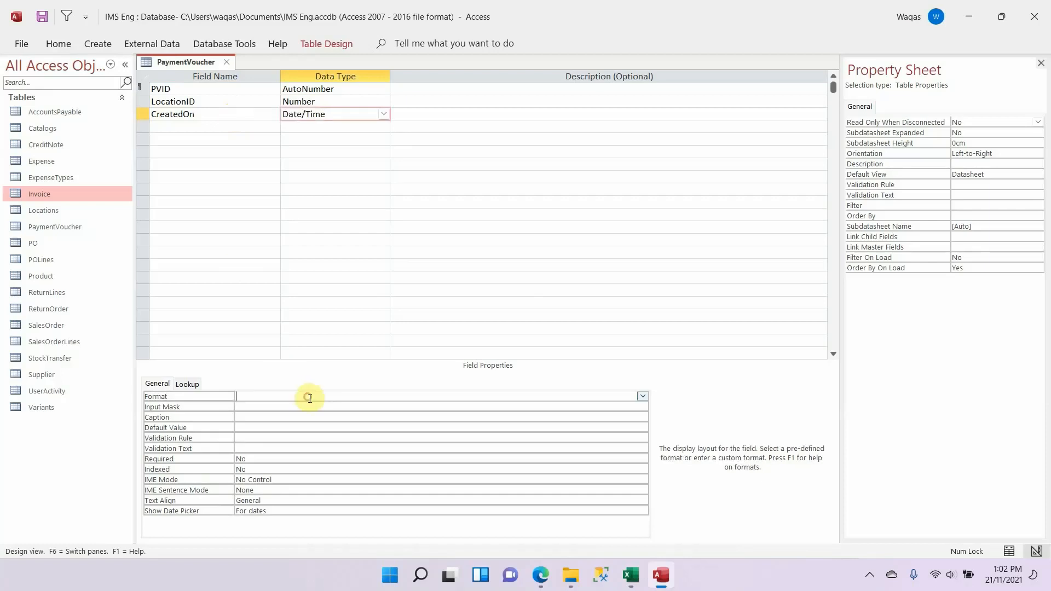
type("short Date")
key("Return")
Step: Copy APID from the Excel schema and add it as a field below CreatedOn in Access
key("alt+Tab")
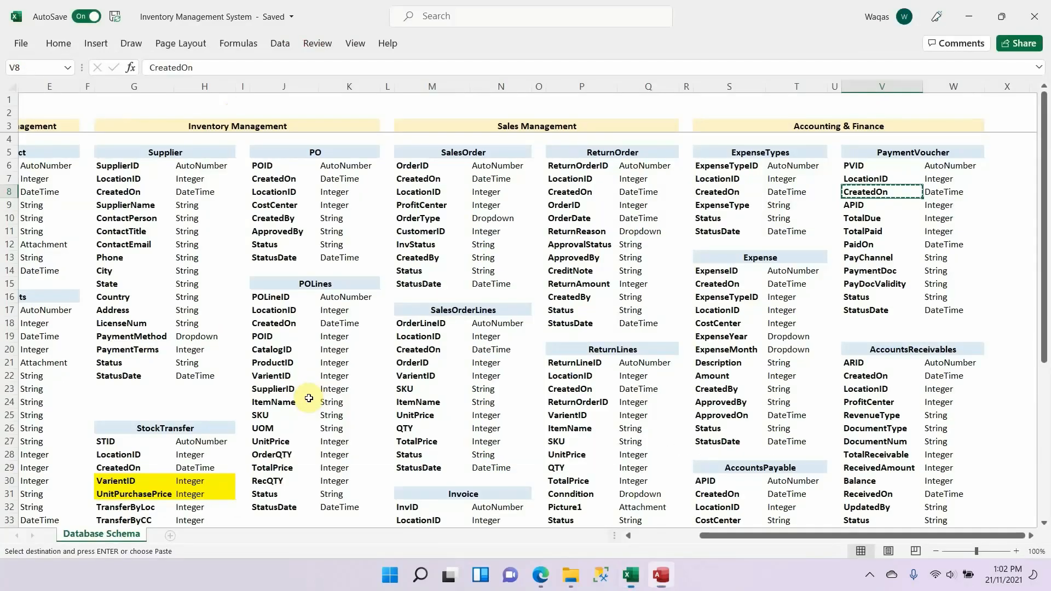
key("Down")
key("alt+Tab")
left_click(238, 128)
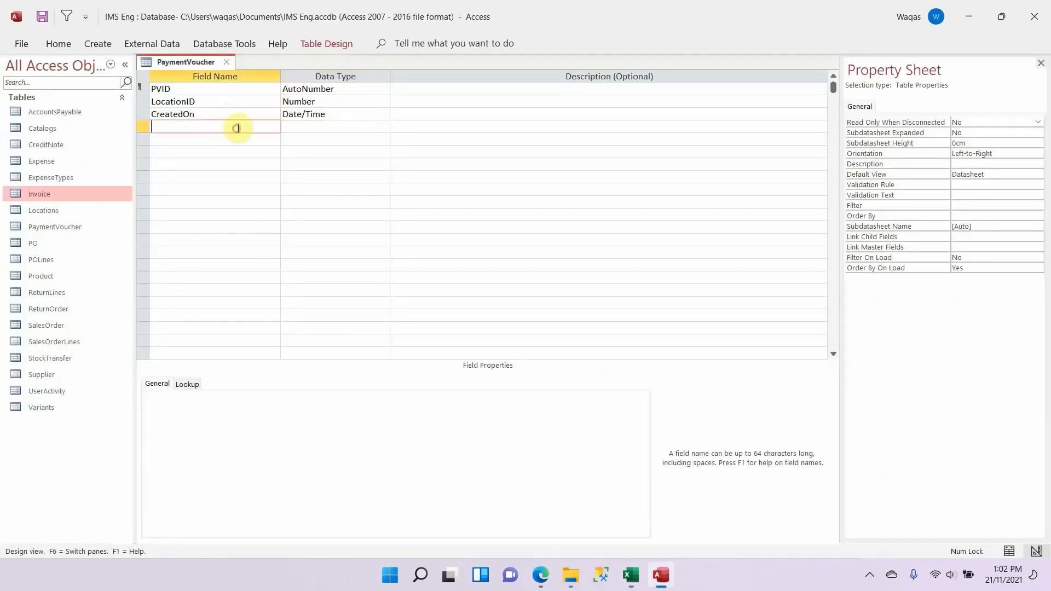
key("ctrl+v")
key("Tab")
Step: Check the APID definition in the Excel schema, set the field to Number in Access and clear its default value
key("alt+Tab")
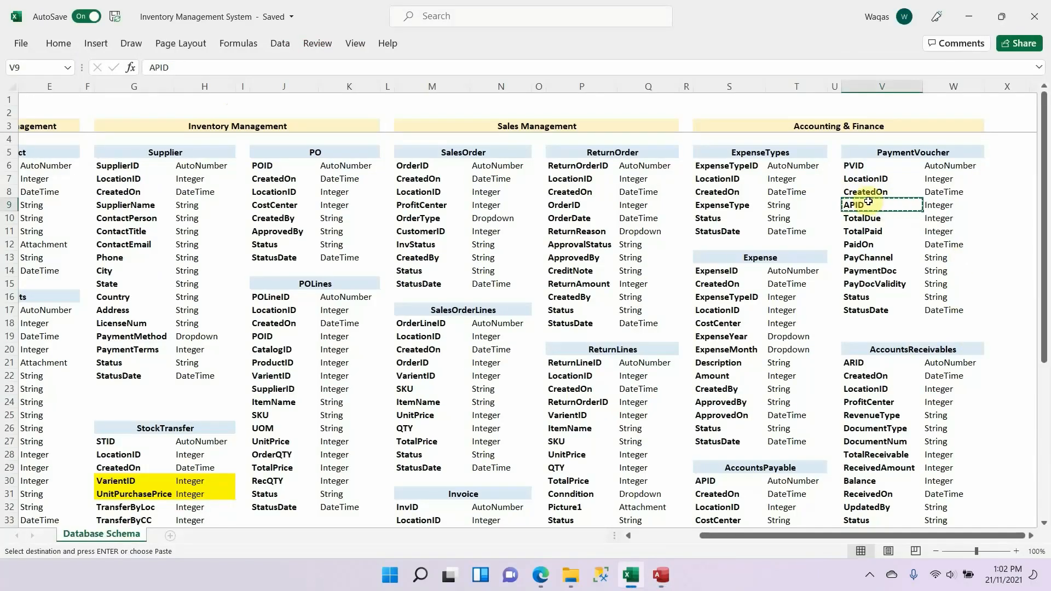
scroll(894, 222, "down", 3)
scroll(821, 247, "down", 3)
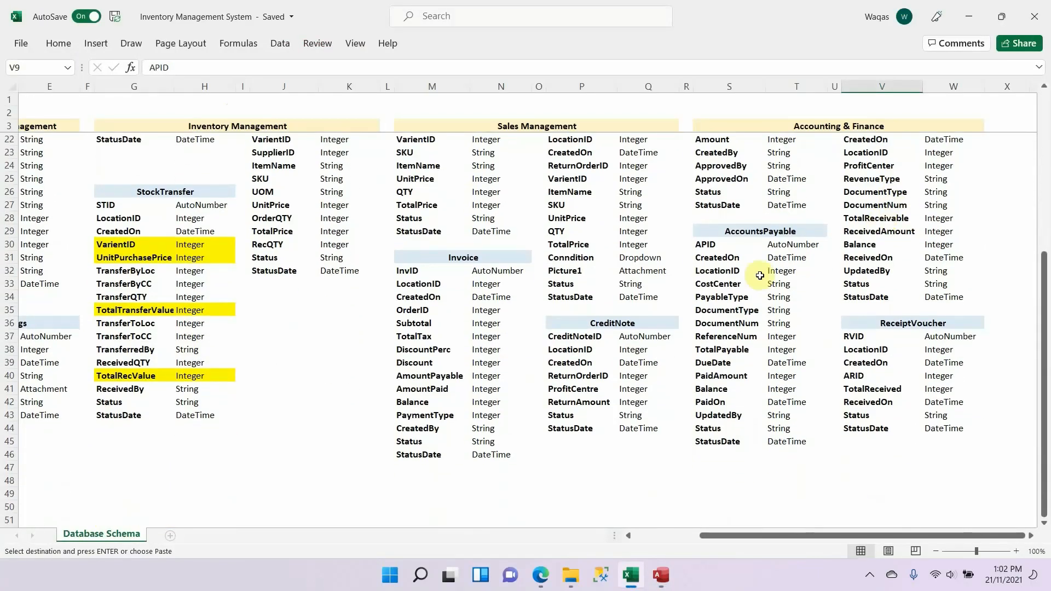
scroll(788, 272, "up", 6)
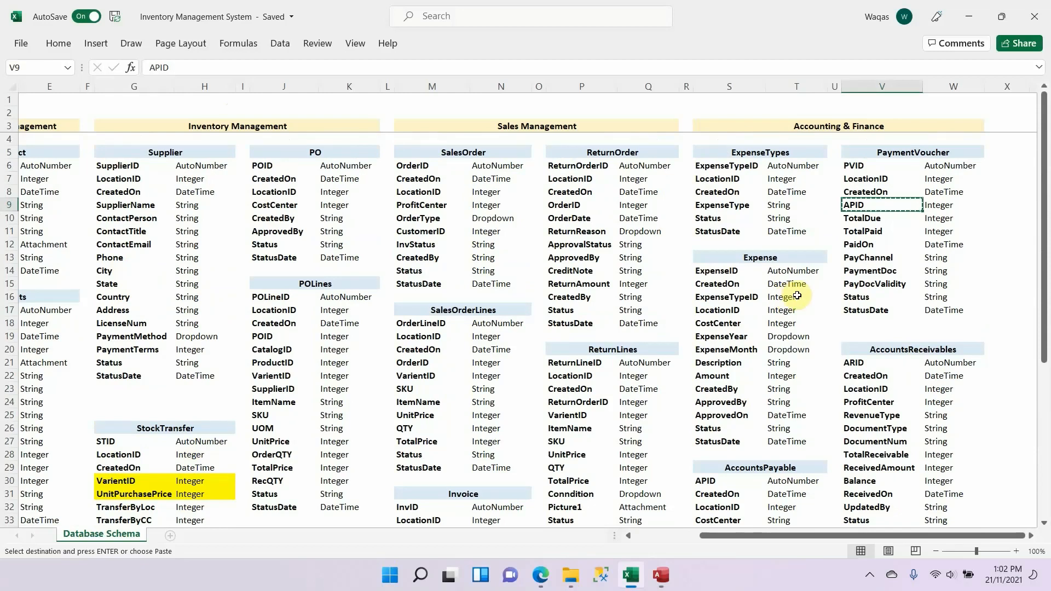
key("alt+Tab")
type("n")
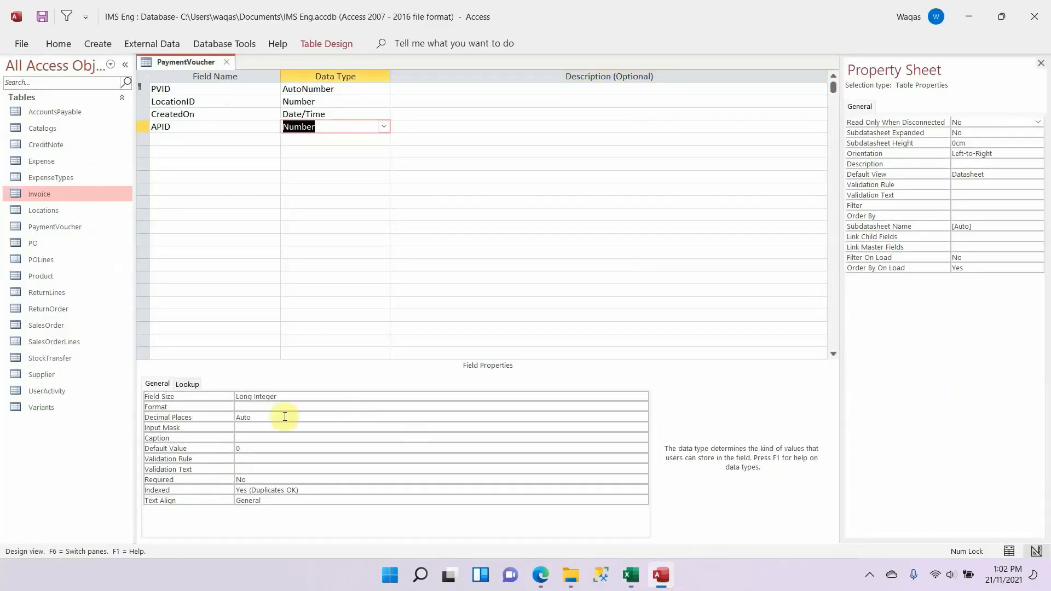
left_click_drag(278, 446, 182, 447)
key("Delete")
key("Down")
Step: Copy TotalDue from the Excel schema and add it below APID in Access as a Number field
key("alt+Tab")
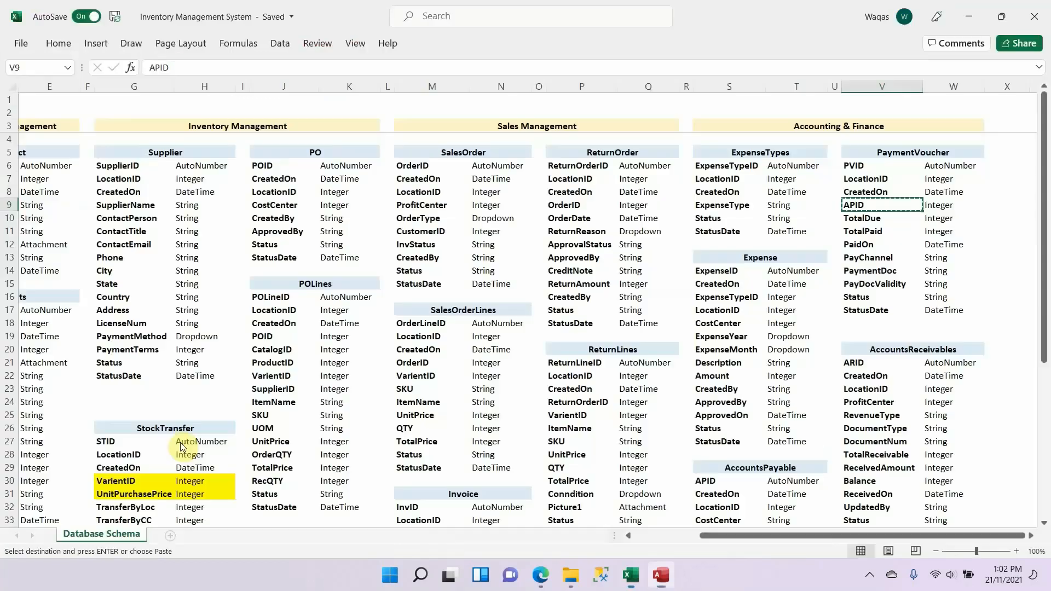
key("Down")
key("alt+Tab")
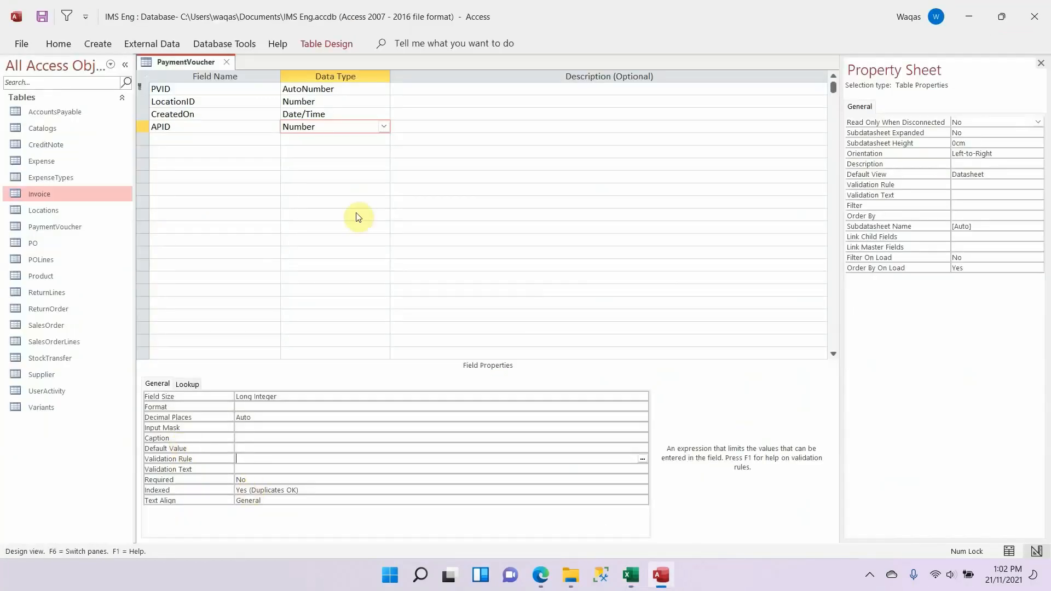
left_click(240, 135)
key("ctrl+v")
key("Tab")
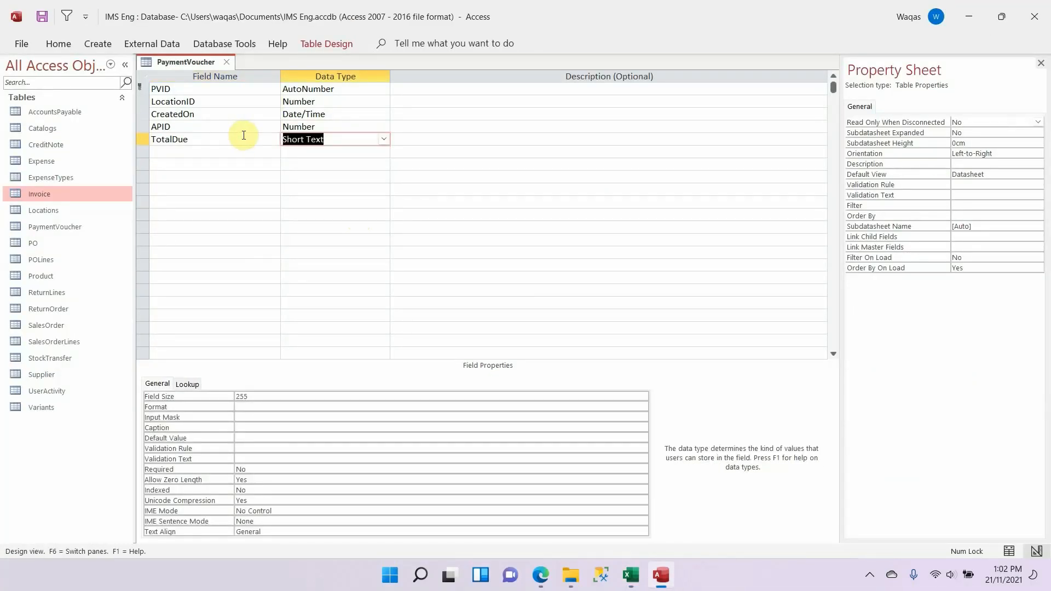
type("n")
key("Tab")
key("shift+Tab")
Step: Set TotalDue's field size to Double, format to Standard and decimal places to 1, and clear its default value
left_click(332, 395)
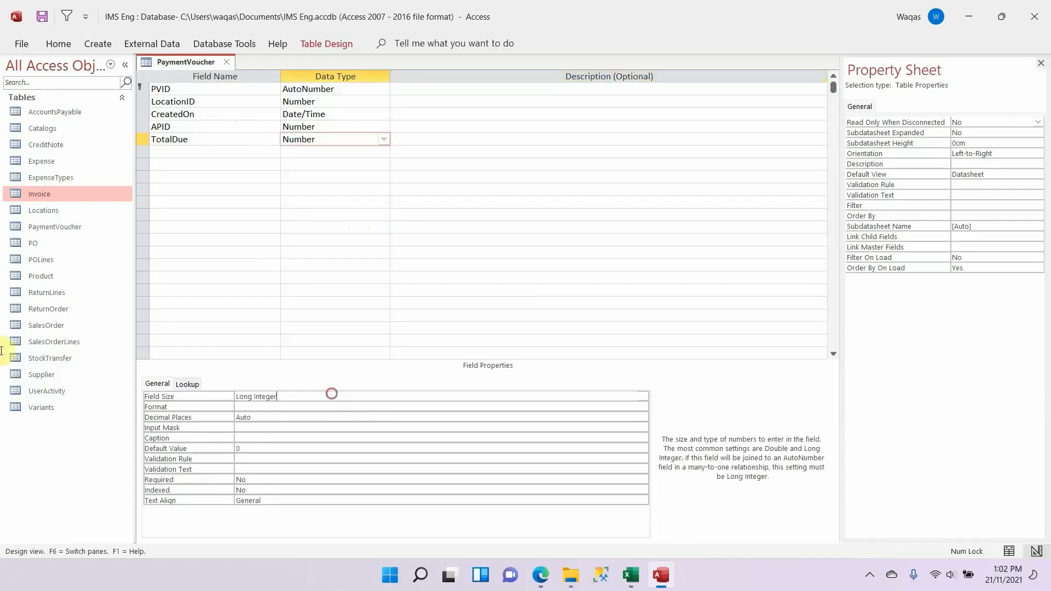
key("shift+Home")
type("d")
key("Tab")
type("s")
key("Tab")
type("1")
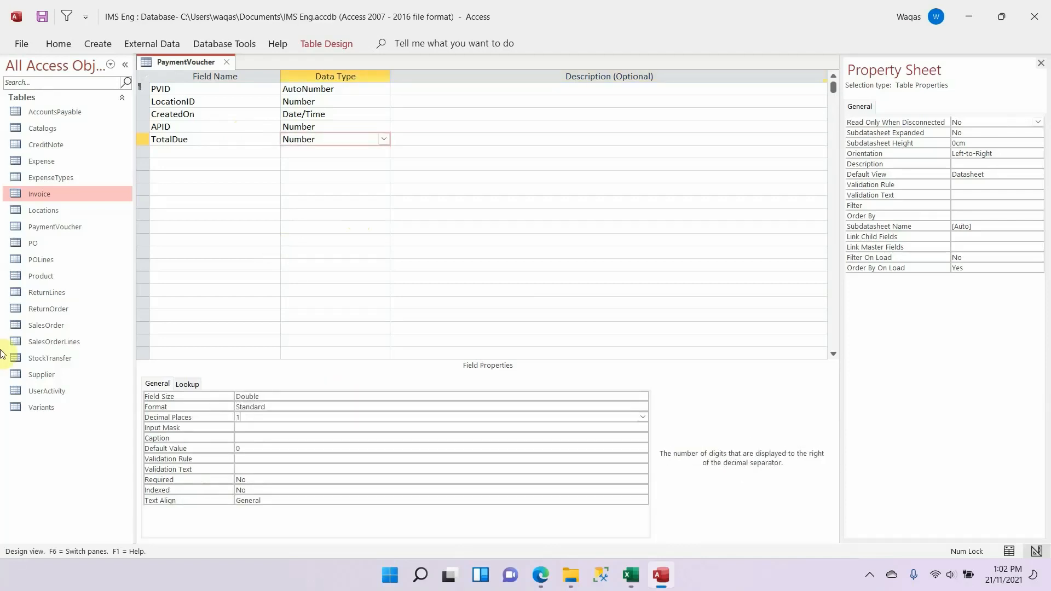
key("Tab")
key("Tab")
key("Tab")
key("BackSpace")
key("Tab")
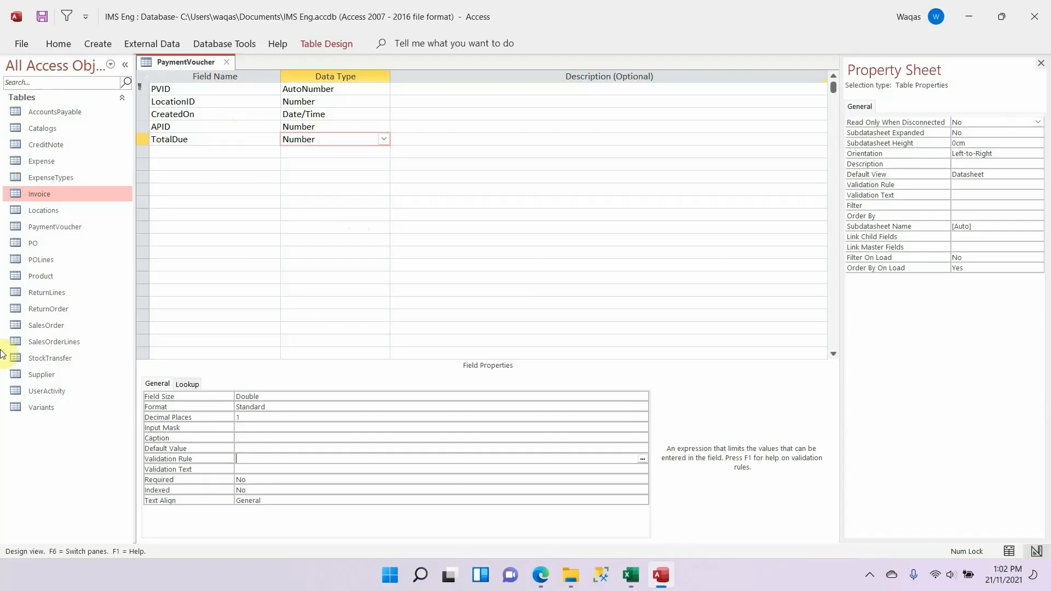
Step: Copy TotalPaid from the Excel schema and add it below TotalDue in Access as a Number field
key("alt+Tab")
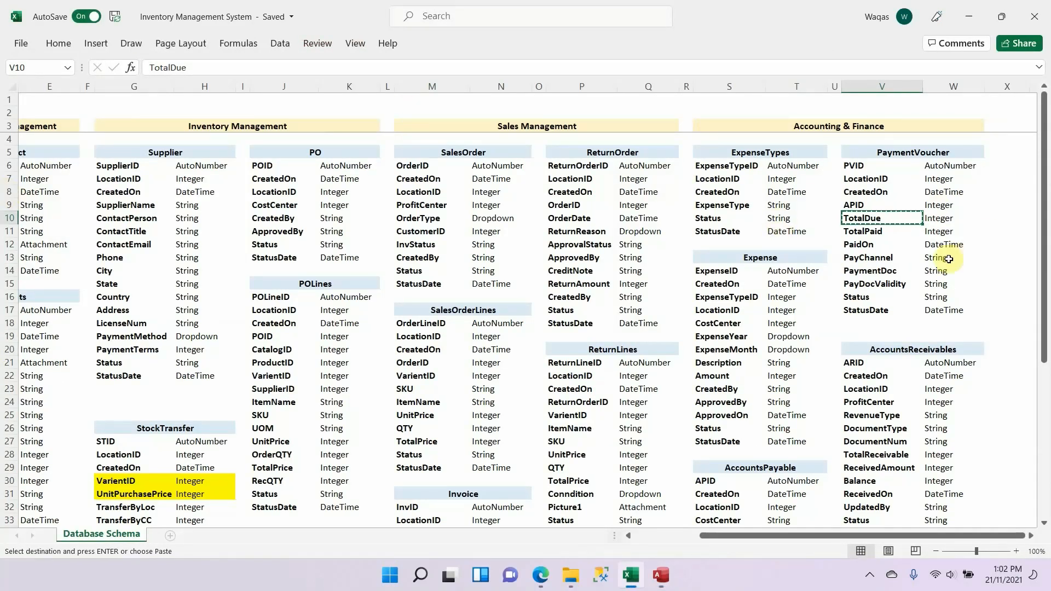
left_click(863, 231)
key("ctrl+c")
key("alt+Tab")
left_click(230, 151)
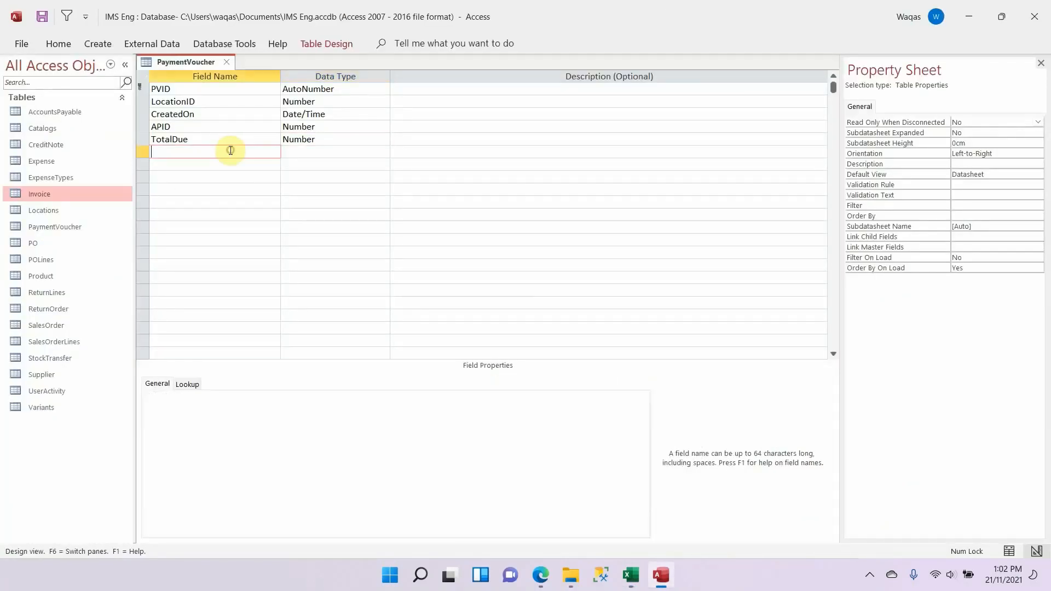
key("ctrl+v")
key("Tab")
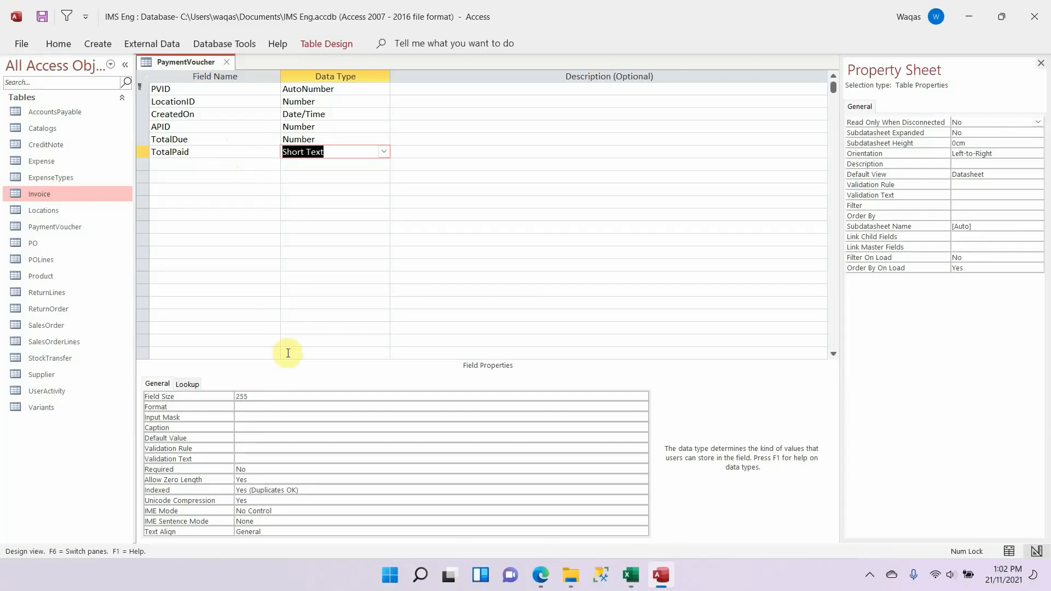
type("n")
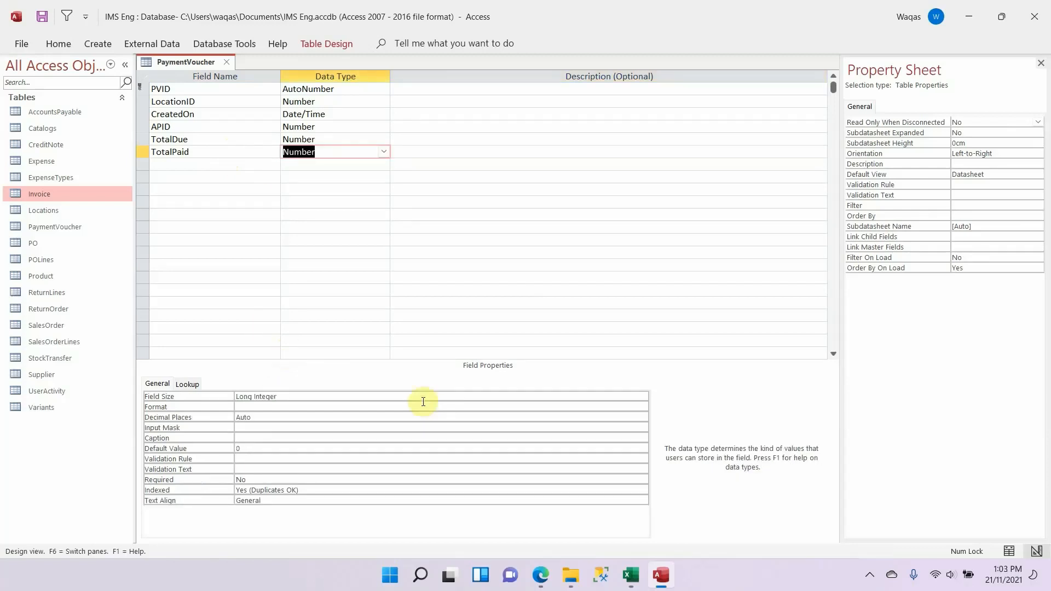
Step: Set TotalPaid's field size to Double, format to Standard and decimal places to 1, and clear its default value
left_click_drag(331, 394, 1, 317)
type("Double")
key("Tab")
type("Standard")
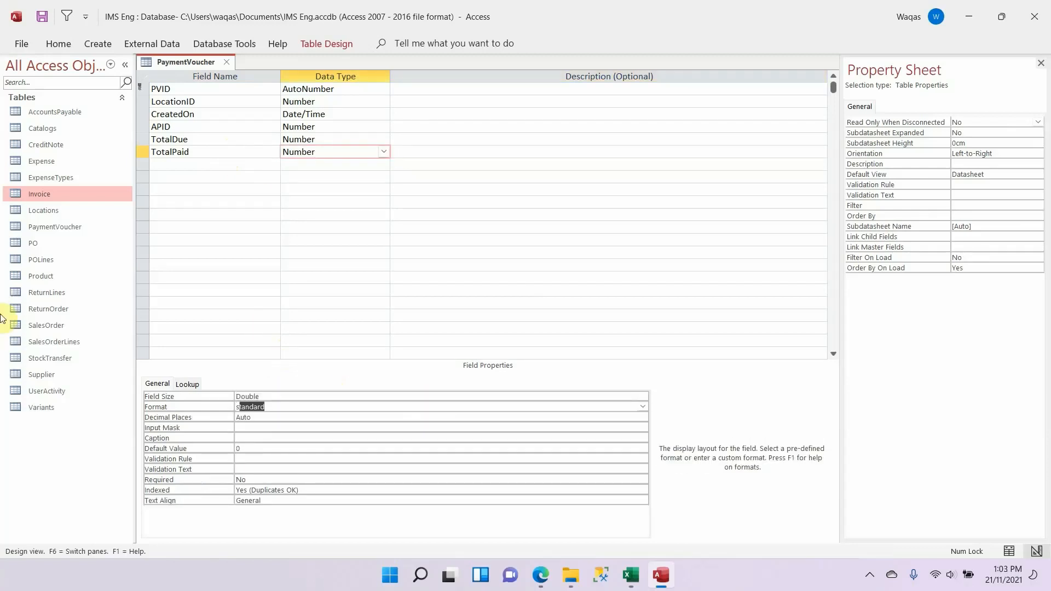
key("Tab")
key("Tab")
key("shift+Tab")
type("1")
key("Tab")
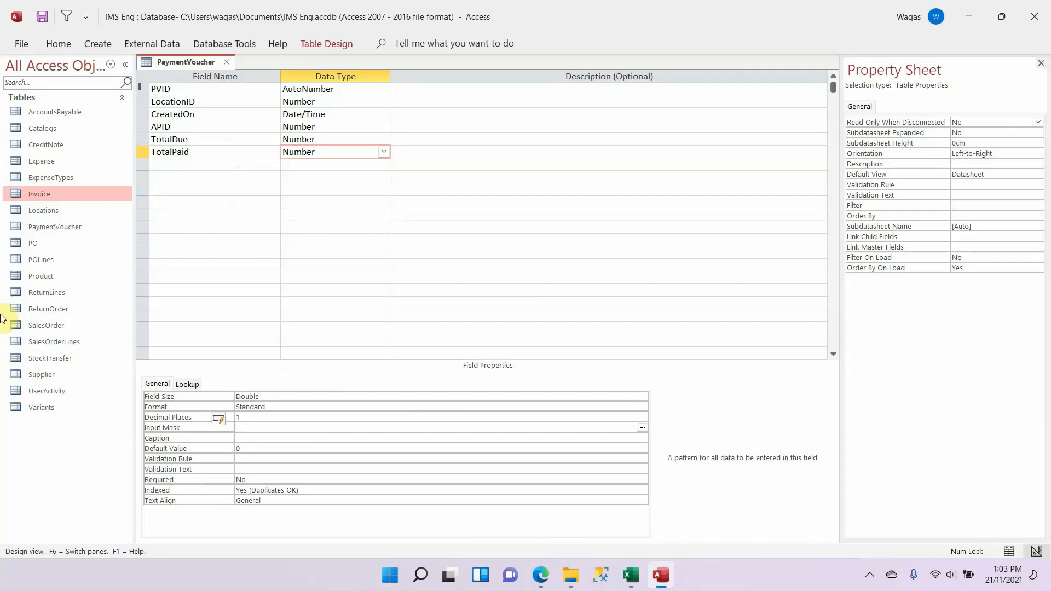
key("Tab")
key("BackSpace")
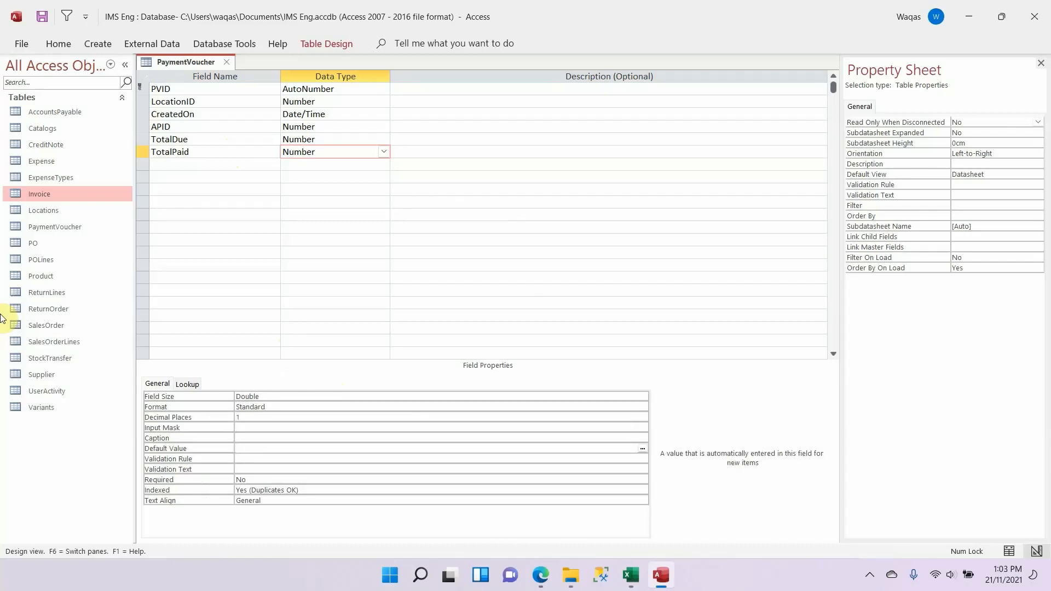
Step: Copy PaidOn from the Excel schema and add it below TotalPaid in Access as a Date/Time field
key("alt+Tab")
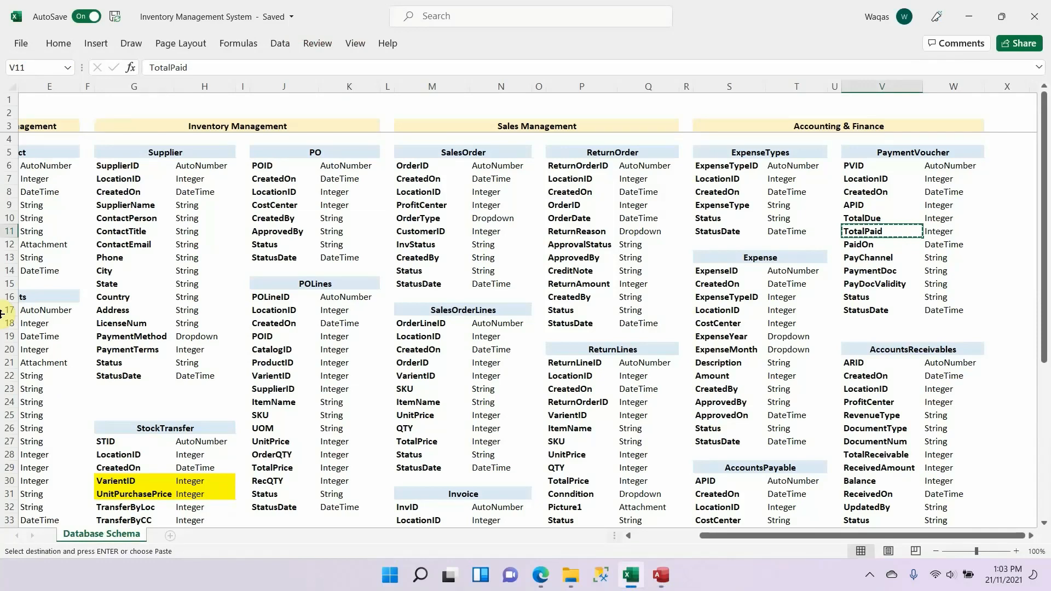
left_click(878, 248)
key("ctrl+c")
key("alt+Tab")
left_click(239, 174)
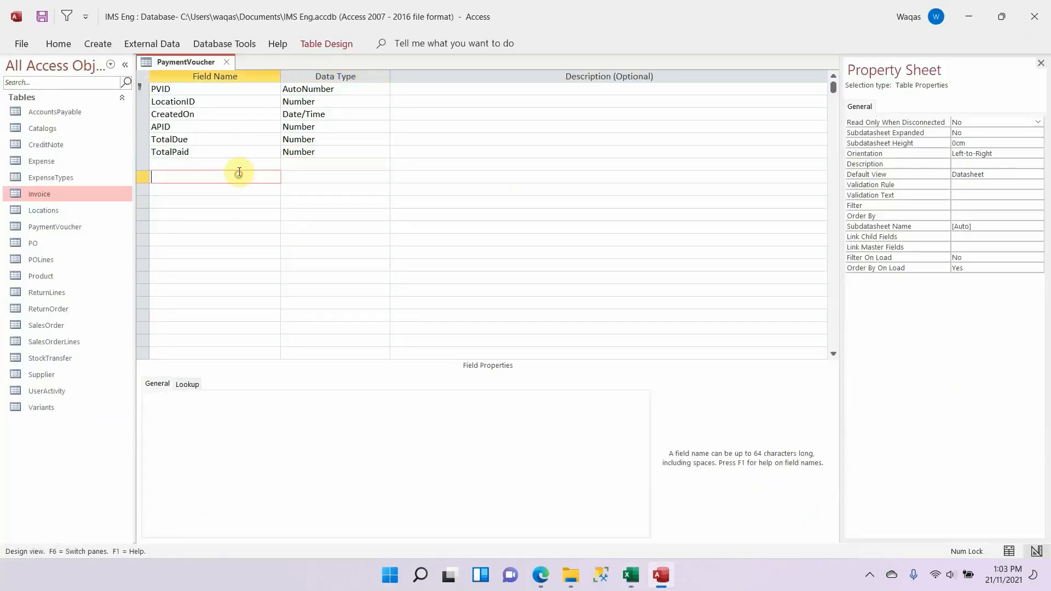
left_click(239, 164)
key("ctrl+v")
key("Tab")
type("d")
key("Tab")
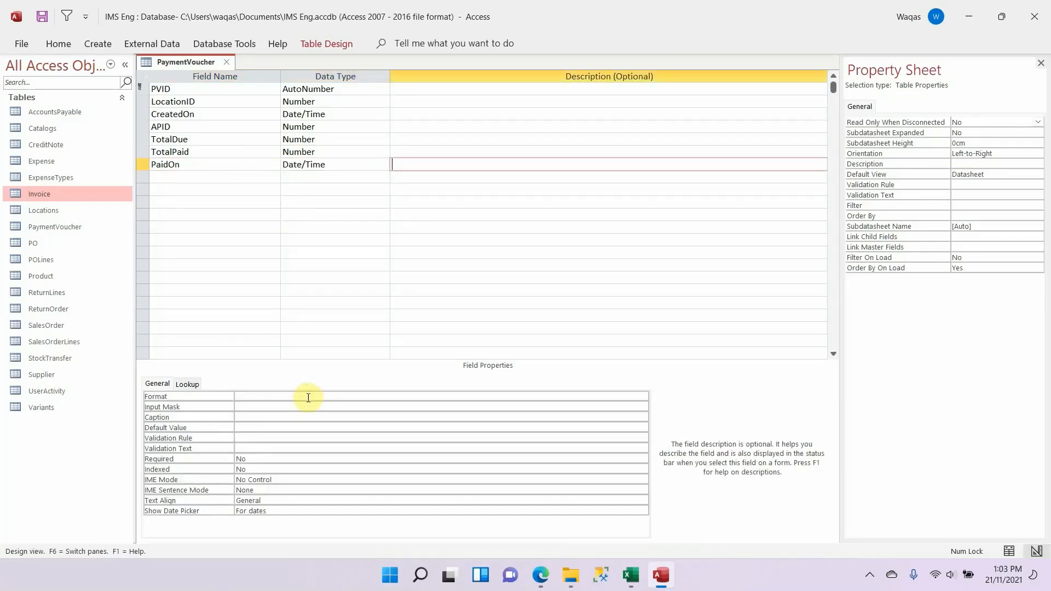
Step: Copy PayChannel from the Excel schema and add it as a field below PaidOn in Access
left_click(249, 173)
key("alt+Tab")
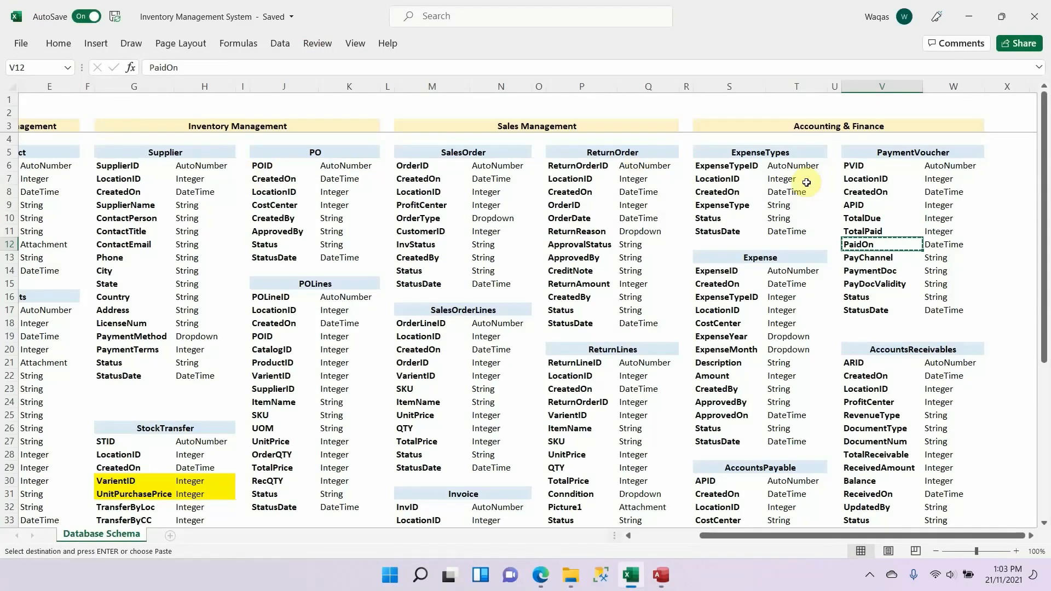
key("Down")
key("ctrl+c")
key("alt+Tab")
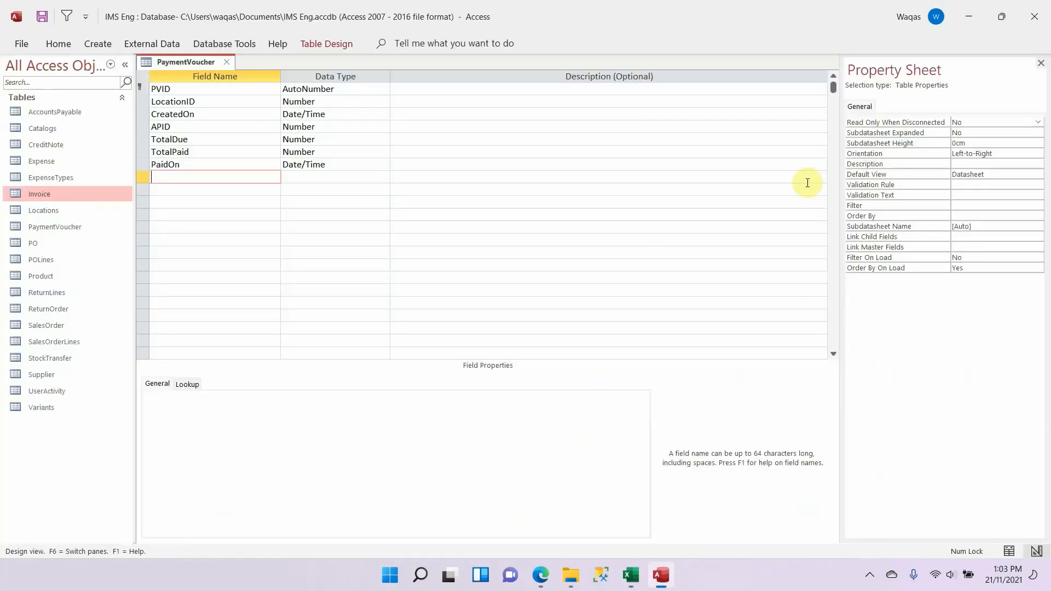
key("ctrl+v")
key("Tab")
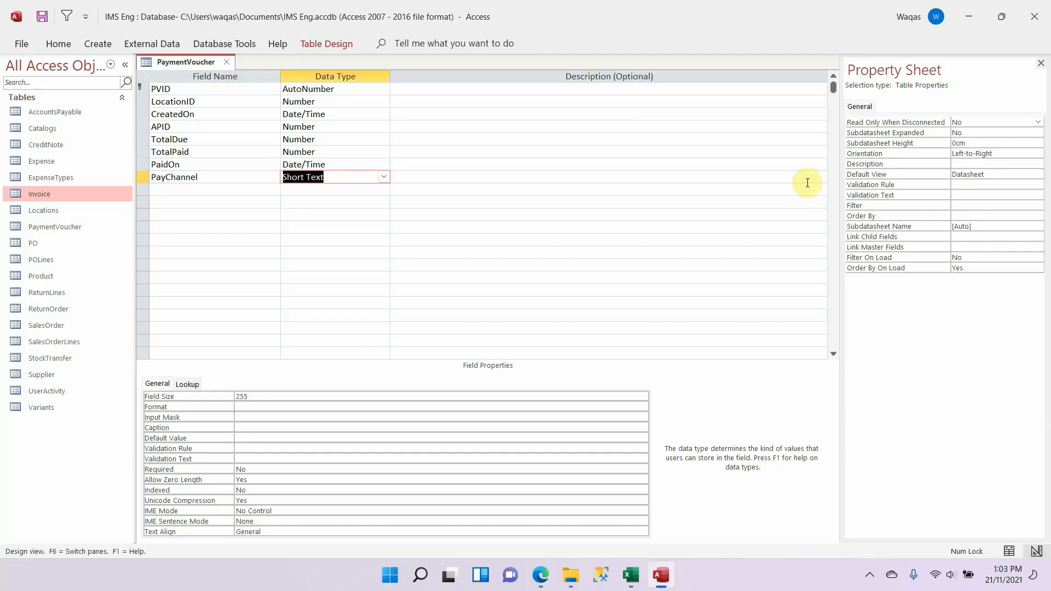
Step: Check PayChannel's type in the Excel schema, then start the Lookup Wizard for it in Access with self-typed values
key("alt+Tab")
left_click(939, 259)
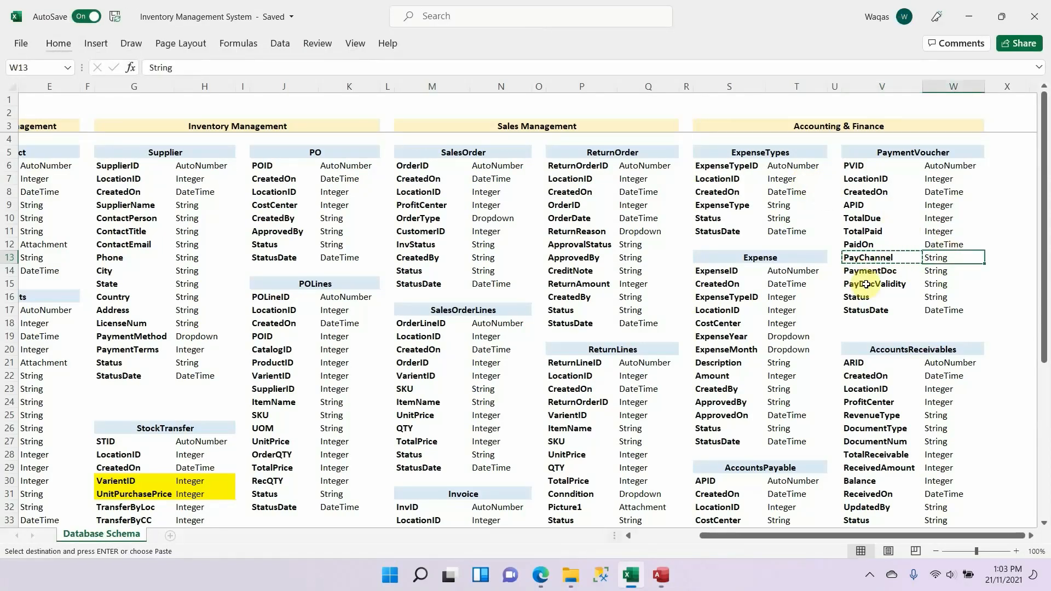
key("alt+Tab")
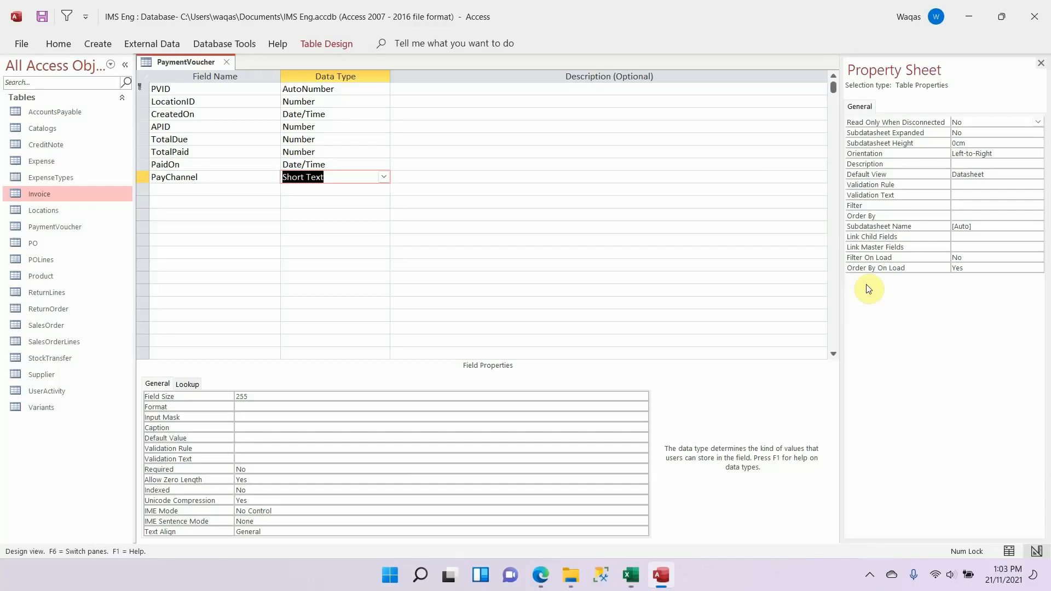
type("lookup Wizard...")
key("Return")
key("Down")
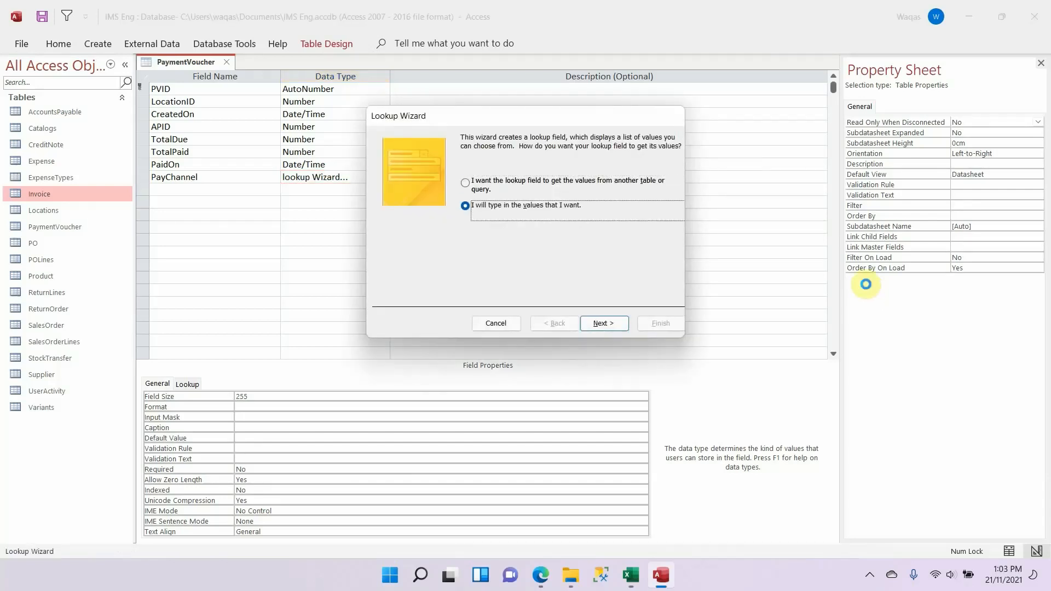
key("Return")
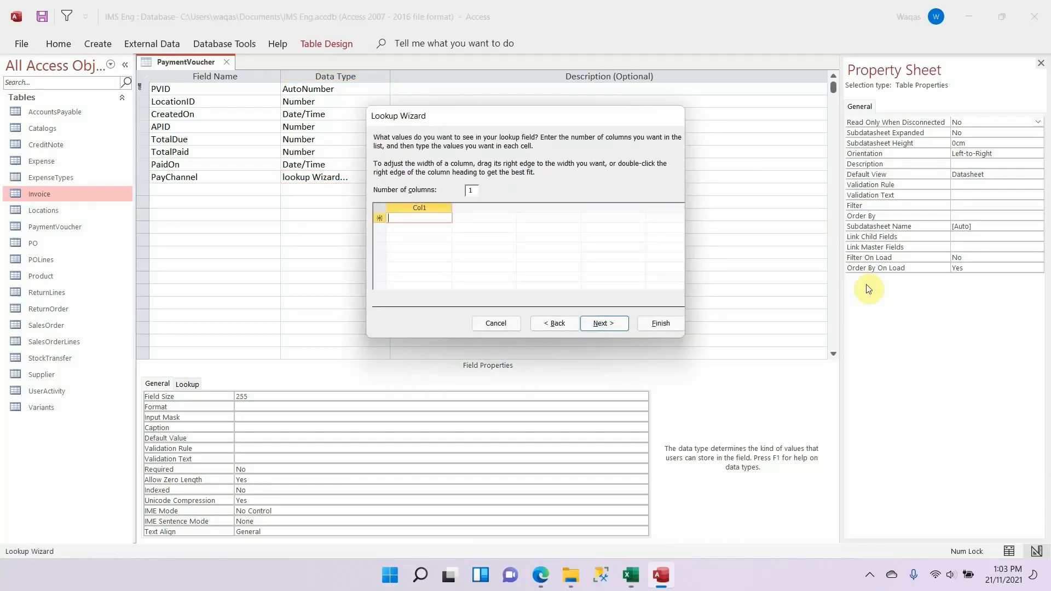
Step: Enter Cash, Bank Transfer, Credit Card, Online Transfer and Paypal as the lookup values for PayChannel
type("Cash")
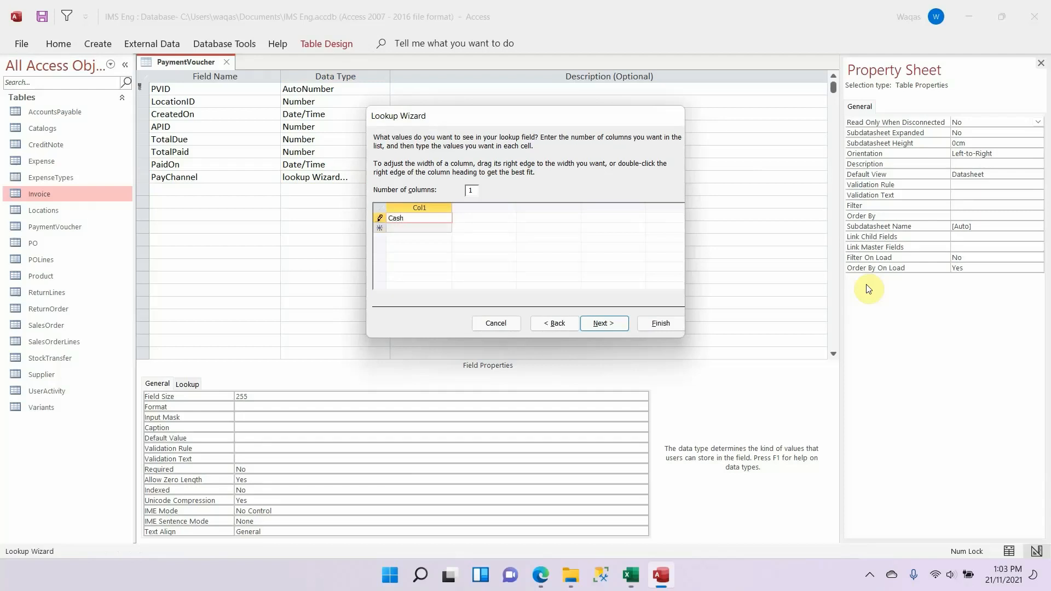
key("Return")
type("Bank T")
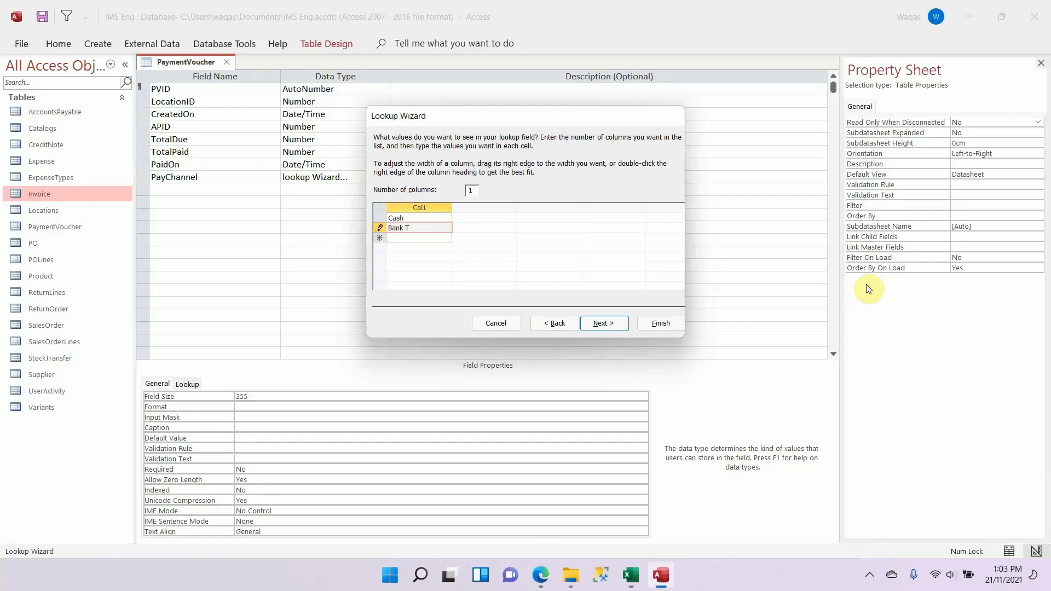
type("ransfer")
key("Return")
type("Cr")
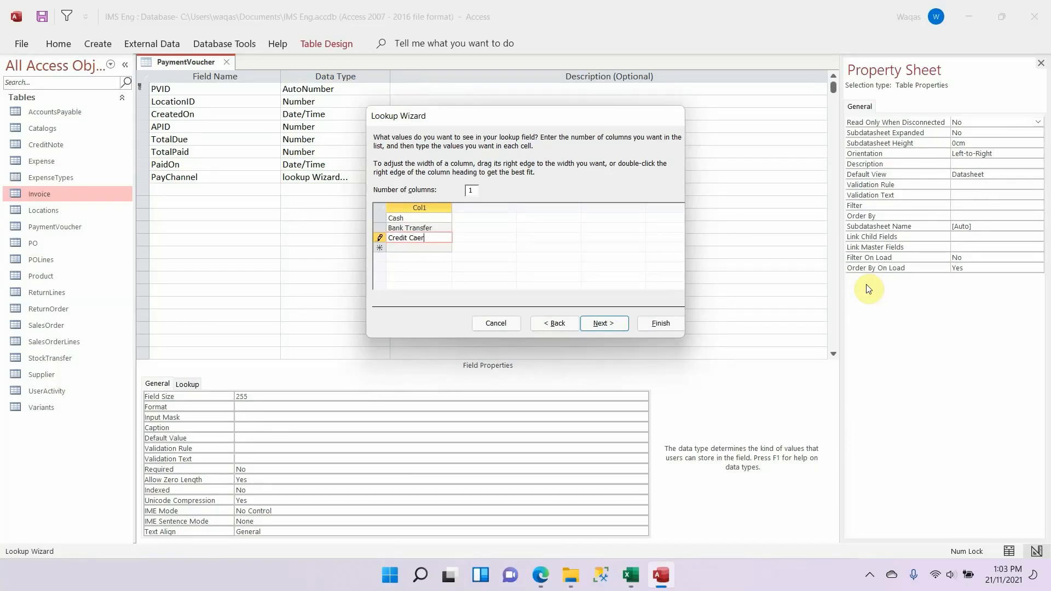
type("edit Card")
key("Return")
key("alt+Tab")
key("alt+Tab")
type("Online Transfer")
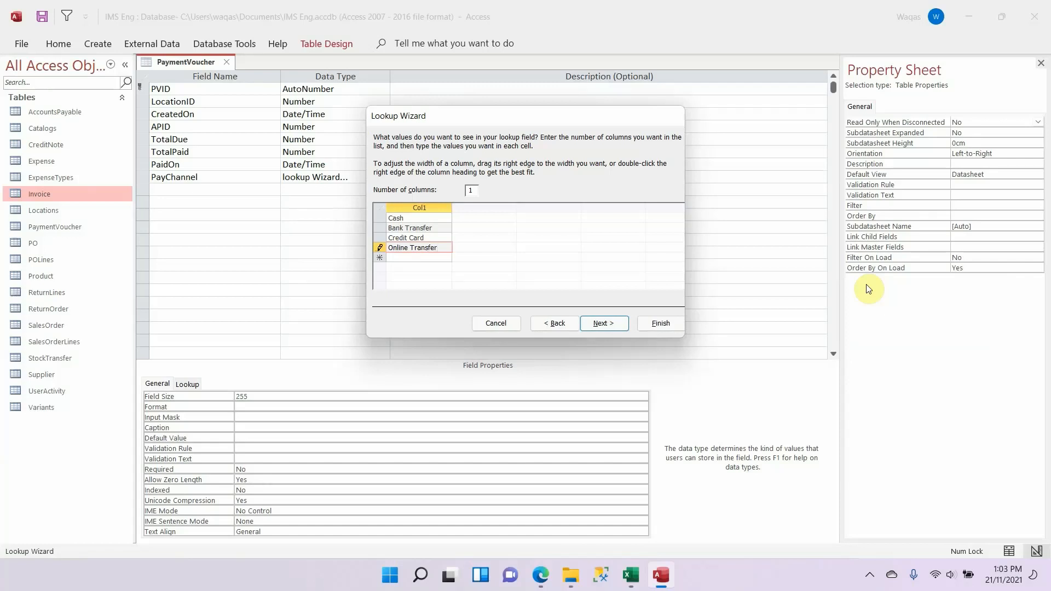
key("Return")
type("Paypal")
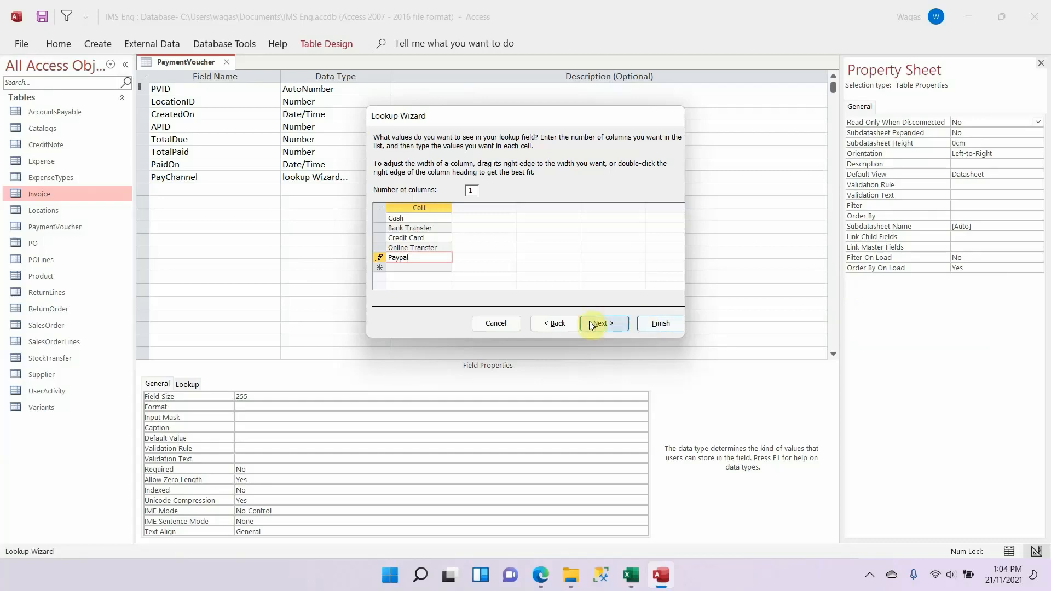
Step: Limit the PayChannel lookup entries to the list and finish the Lookup Wizard
left_click(602, 325)
left_click(512, 186)
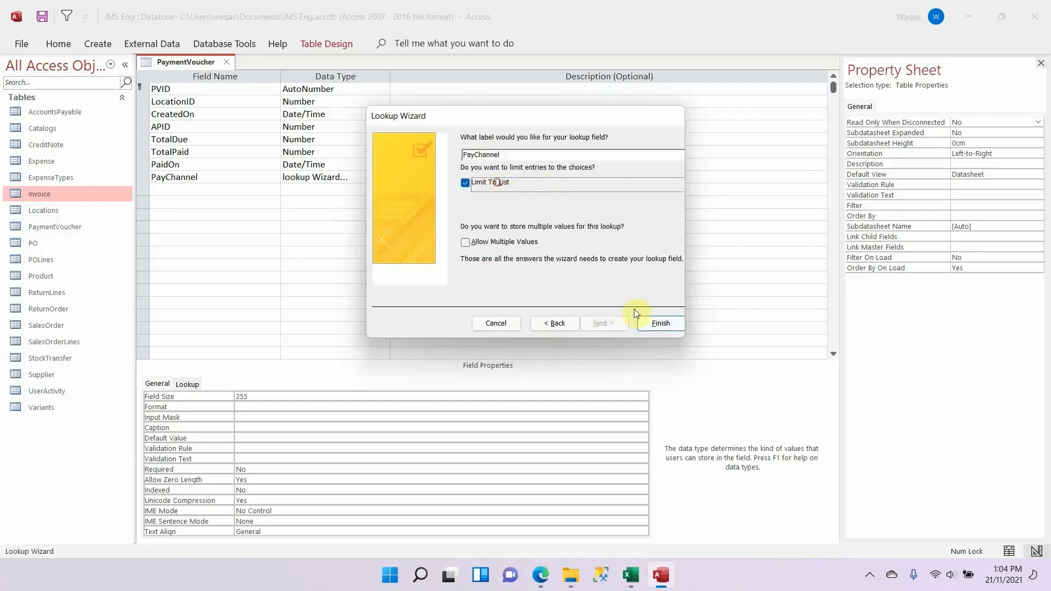
left_click(660, 324)
Step: Copy PaymentDoc from the Excel schema and add it below PayChannel in Access as a Short Text field
key("alt+Tab")
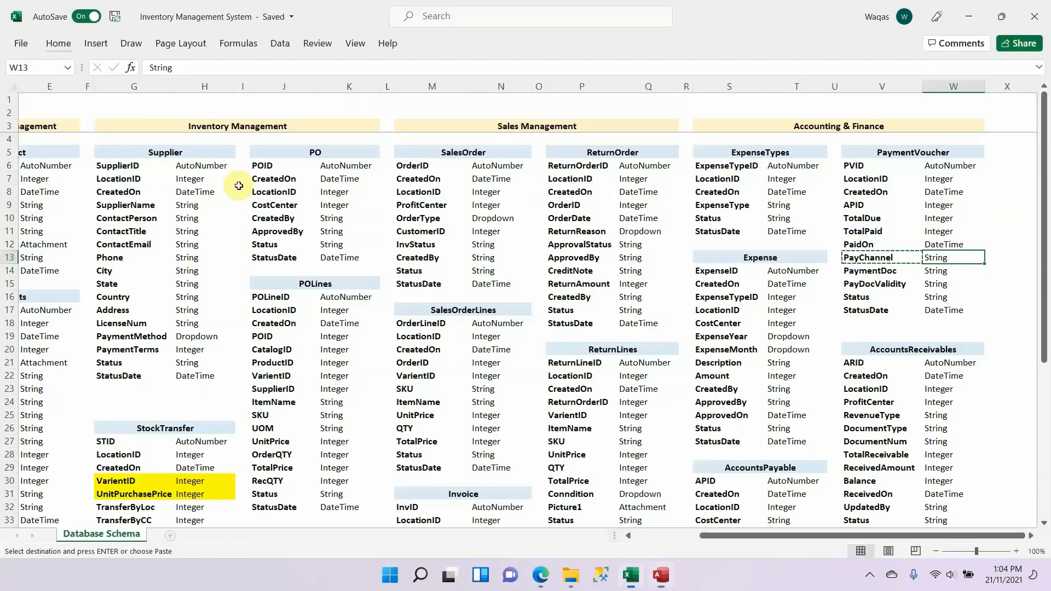
key("Down")
key("Left")
key("ctrl+c")
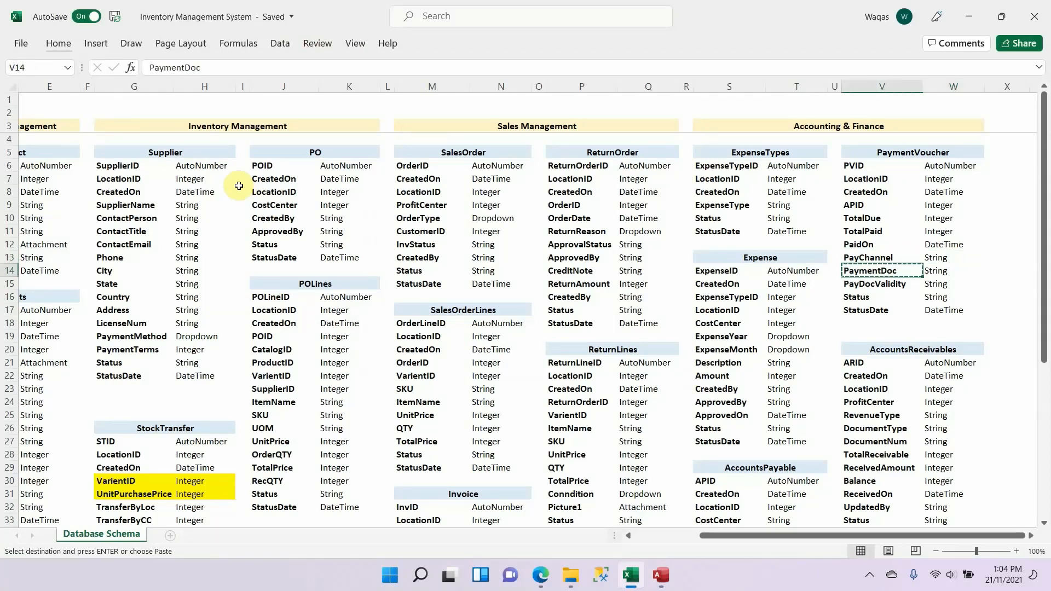
key("alt+Tab")
key("ctrl+v")
key("Tab")
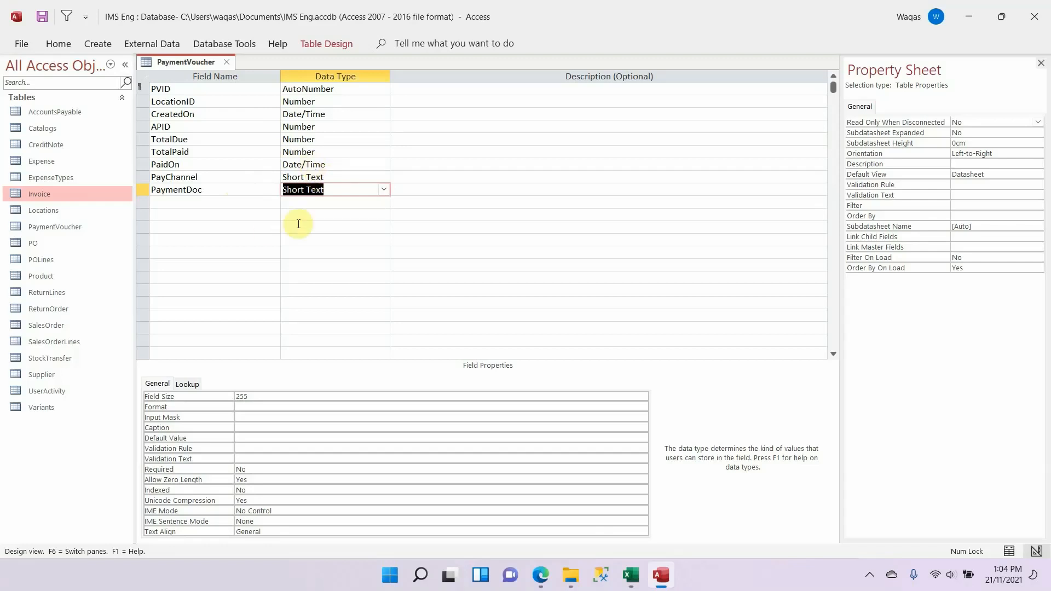
Step: Set the PaymentDoc field size to 100
left_click(291, 397)
left_click_drag(280, 396, 222, 392)
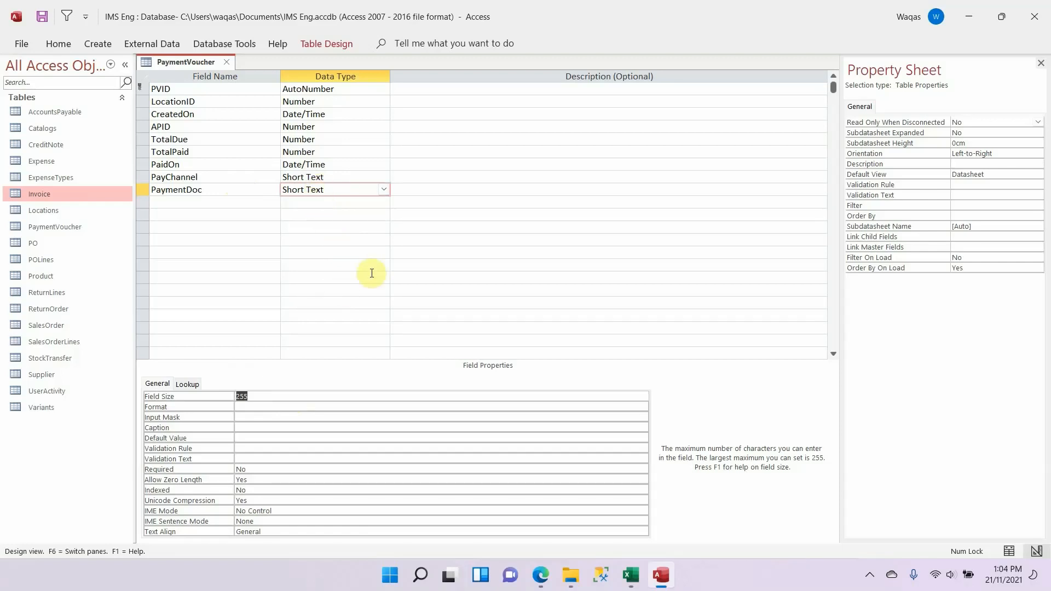
type("100")
key("Return")
Step: Copy PayDocValidity from the Excel schema and add it below PaymentDoc in Access as Short Text with field size 100
key("alt+Tab")
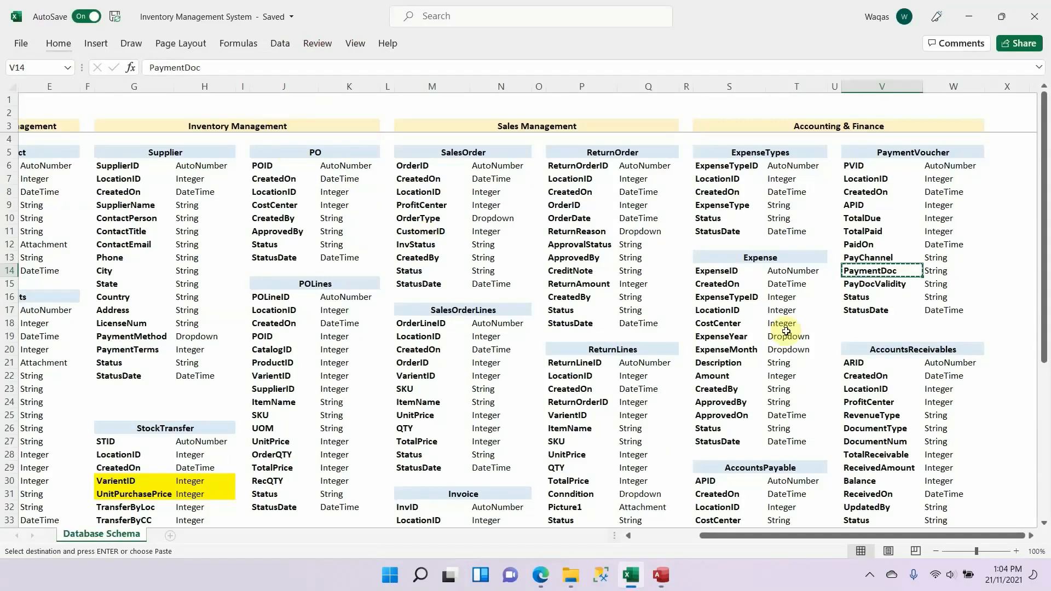
left_click(871, 285)
key("alt+Tab")
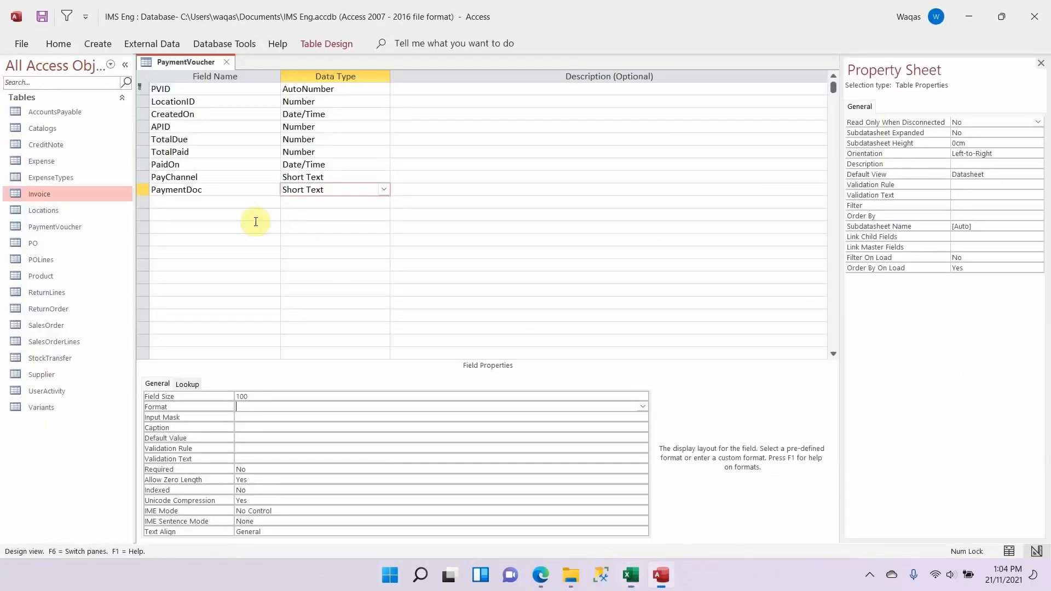
left_click(214, 202)
key("ctrl+v")
key("Tab")
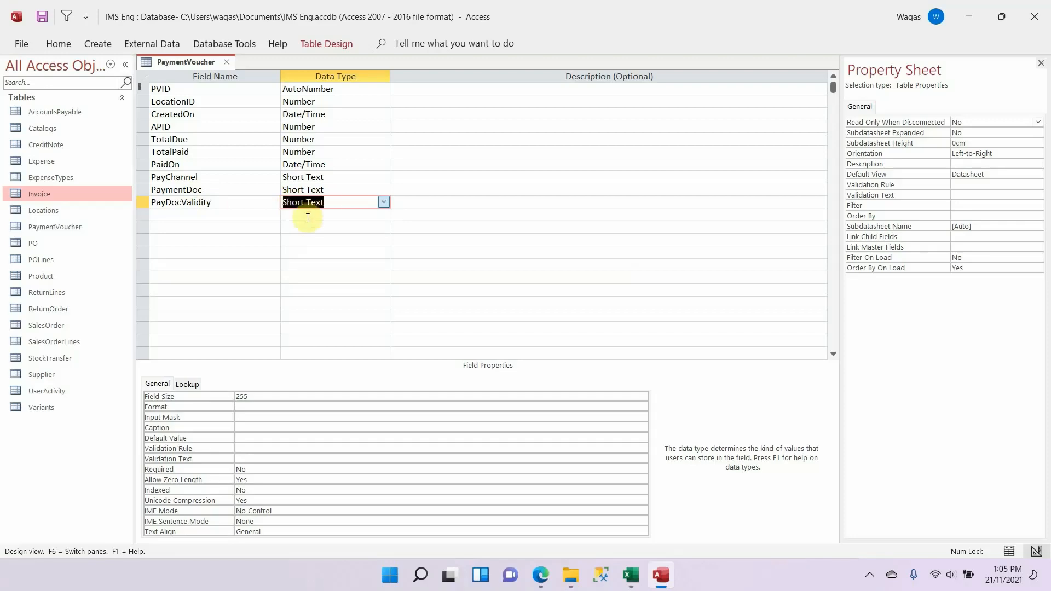
left_click(209, 396)
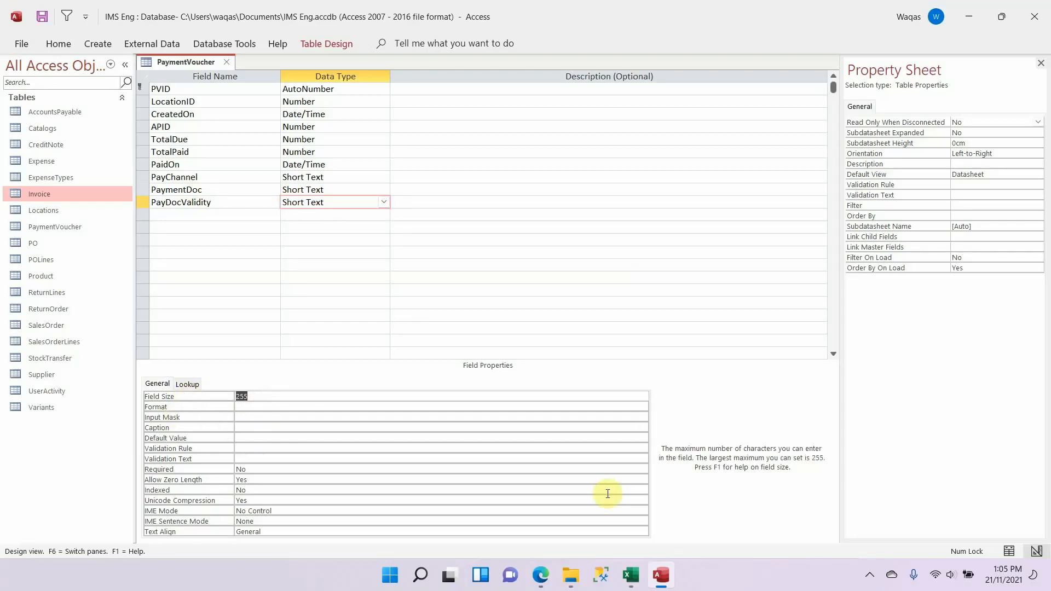
type("100")
key("Return")
Step: Take the Status field from the Excel schema and add it below PayDocValidity in Access as Short Text with field size 25
key("alt+Tab")
key("Down")
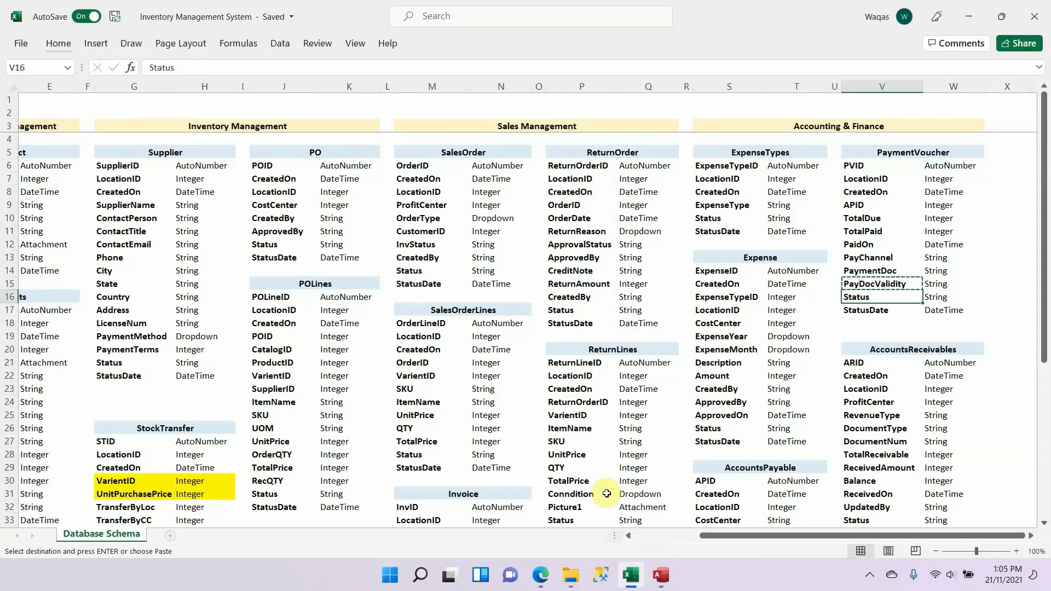
key("alt+Tab")
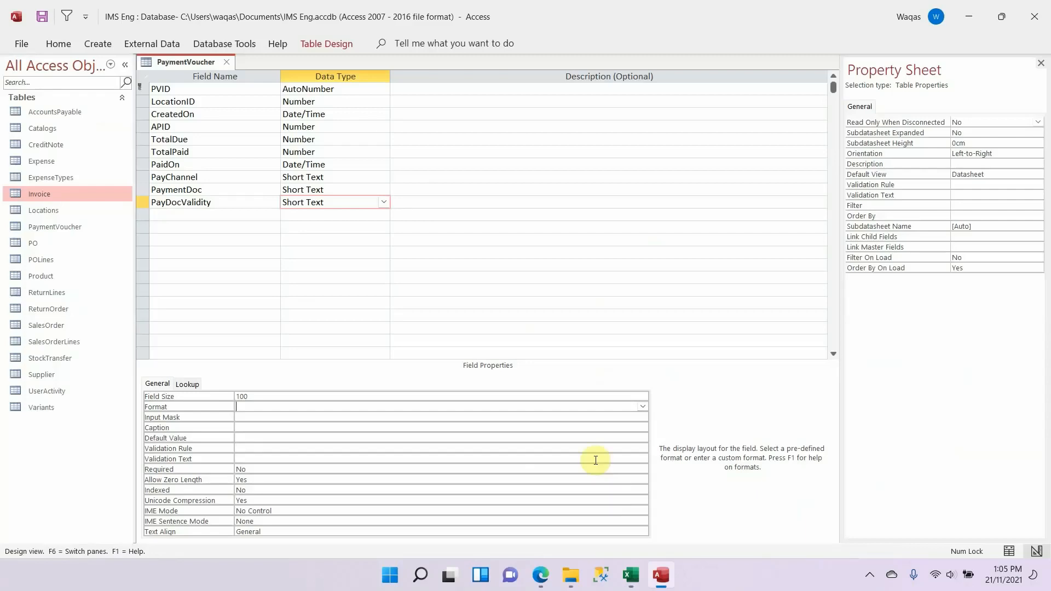
left_click(186, 222)
type("Status")
key("Tab")
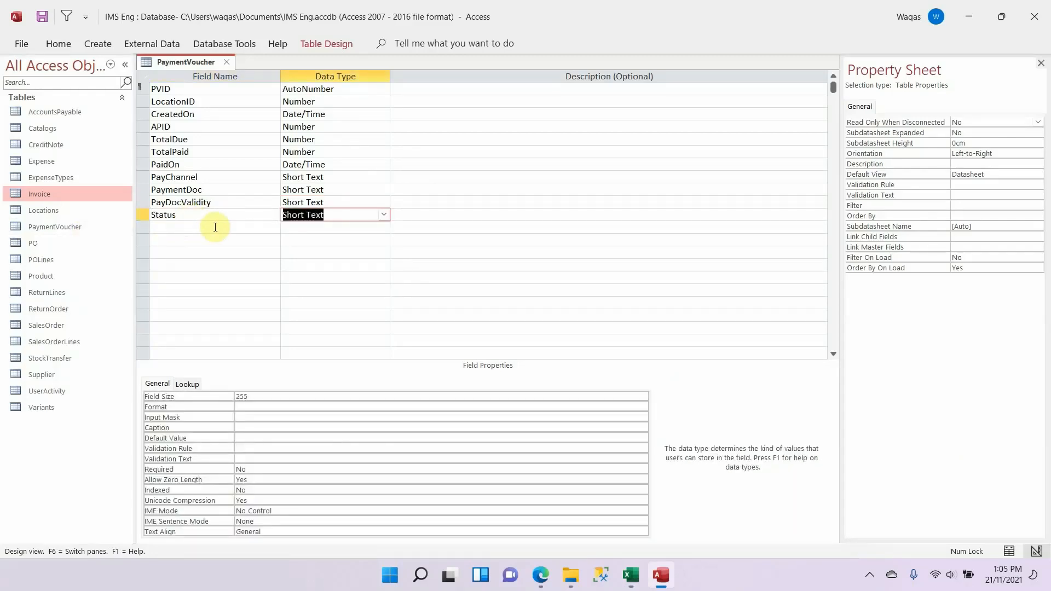
left_click(264, 396)
key("BackSpace")
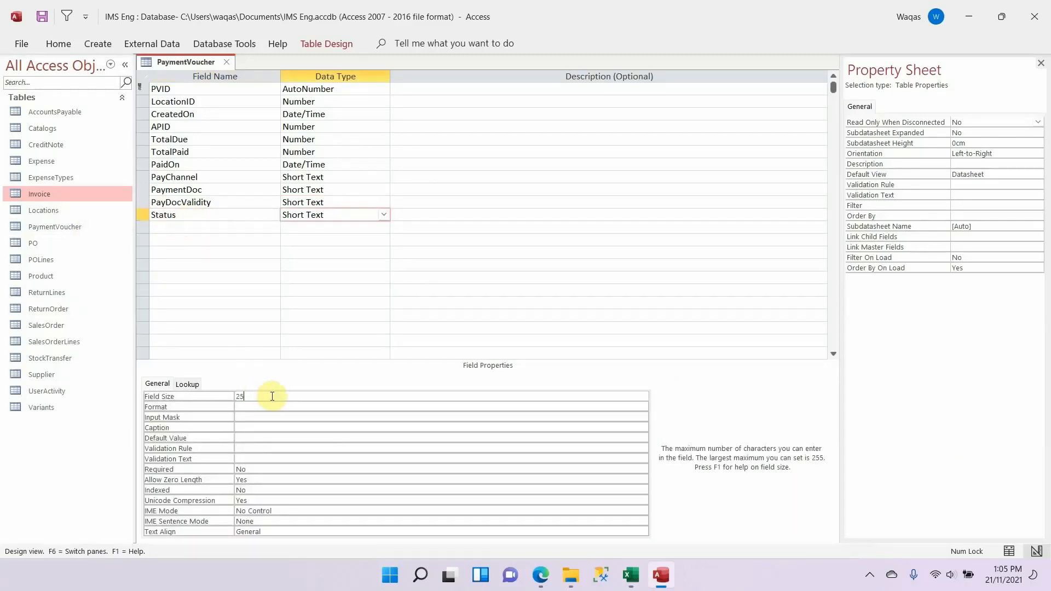
key("Return")
Step: Copy StatusDate from the Excel schema and add it below Status in Access as a Date/Time field
key("alt+Tab")
key("Down")
key("alt+Tab")
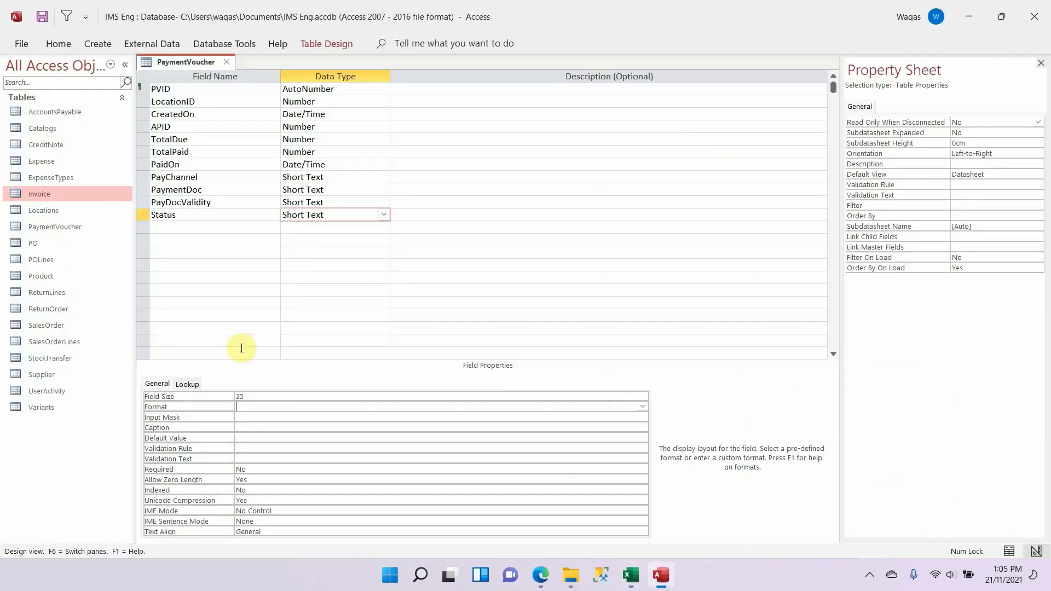
left_click(197, 227)
key("ctrl+v")
key("Tab")
type("d")
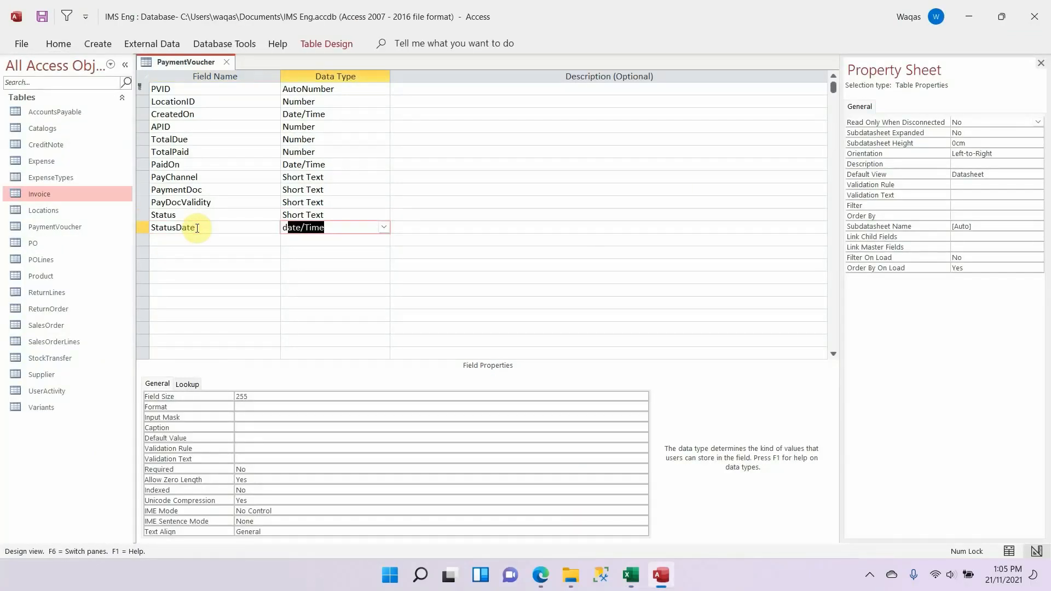
key("Tab")
key("shift+Tab")
Step: Set the StatusDate format to Short Date
left_click(297, 396)
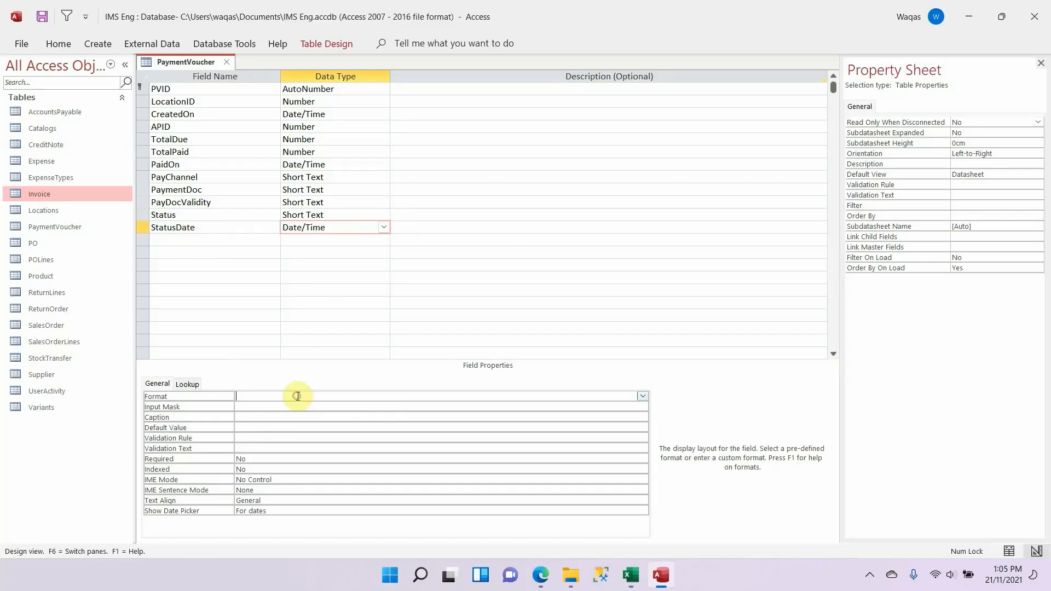
type("Short Date")
key("Return")
key("Return")
Step: Check the tables that follow PaymentVoucher in the Excel schema, then close the PaymentVoucher table in Access
key("alt+Tab")
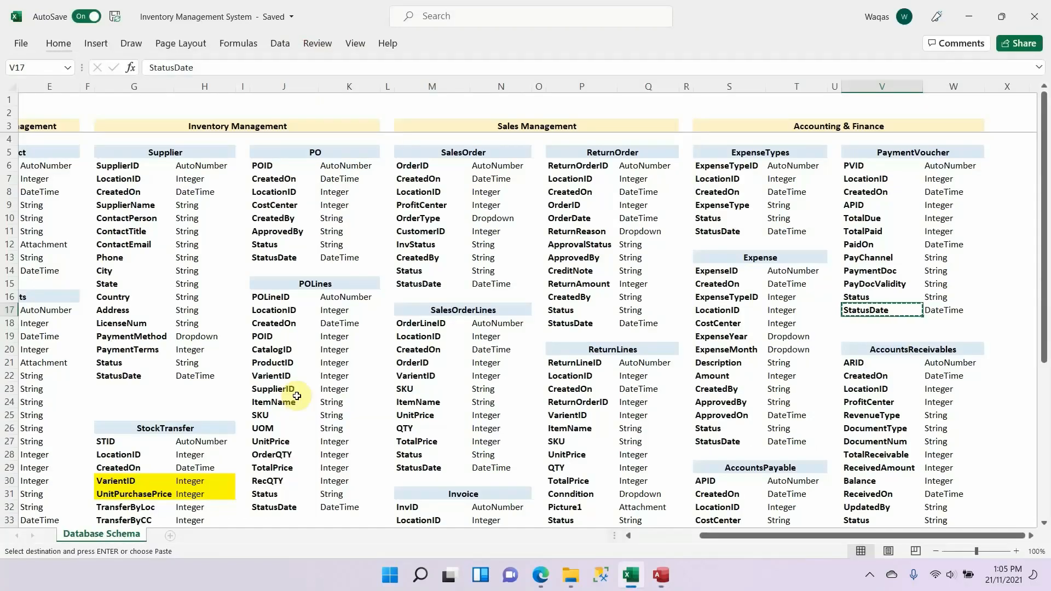
scroll(854, 451, "down", 4)
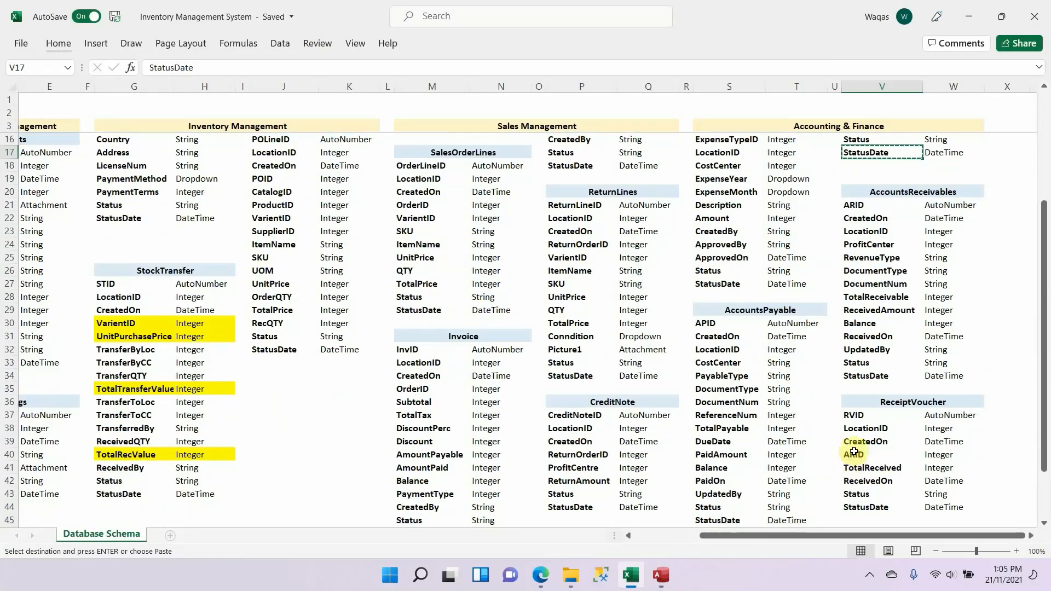
key("alt+Tab")
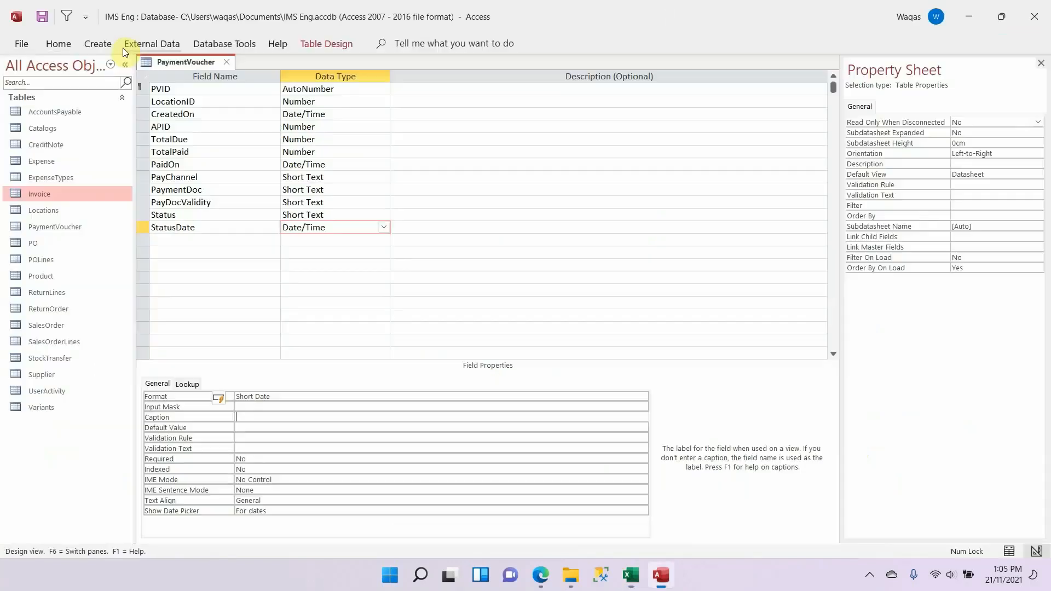
right_click(163, 57)
key("Escape")
left_click(225, 44)
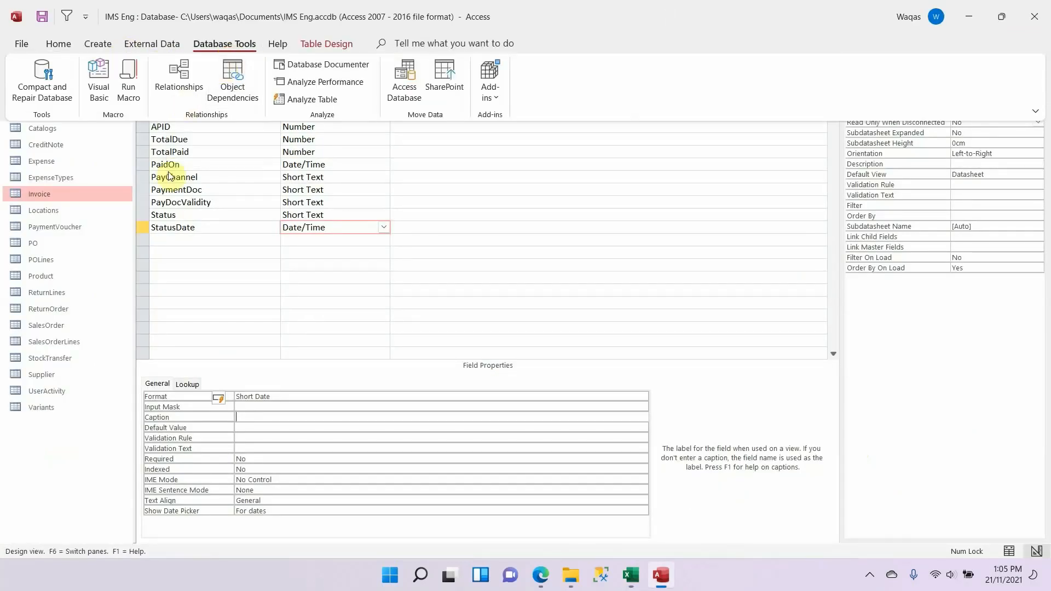
left_click(169, 172)
left_click(222, 62)
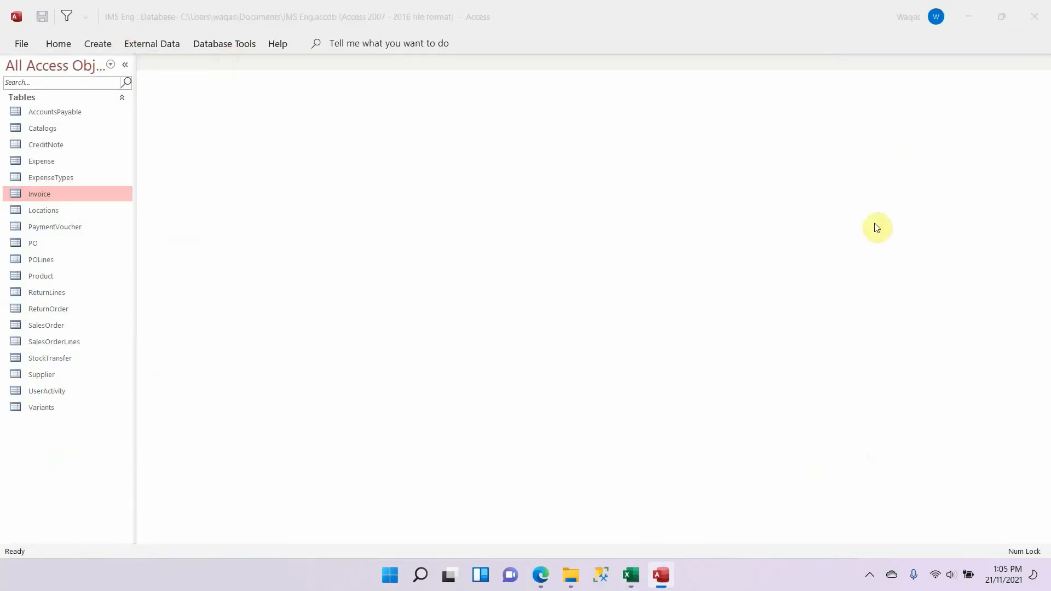
Step: Review the Excel schema and copy the AccountsReceivables table name from its heading cell
key("alt+Tab")
left_click(956, 193)
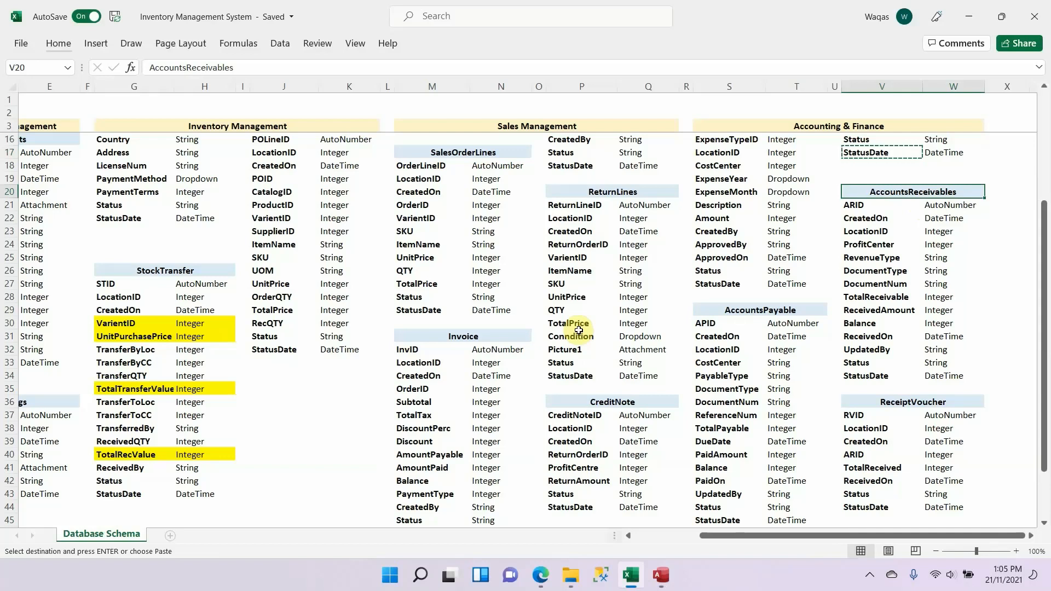
scroll(557, 208, "up", 4)
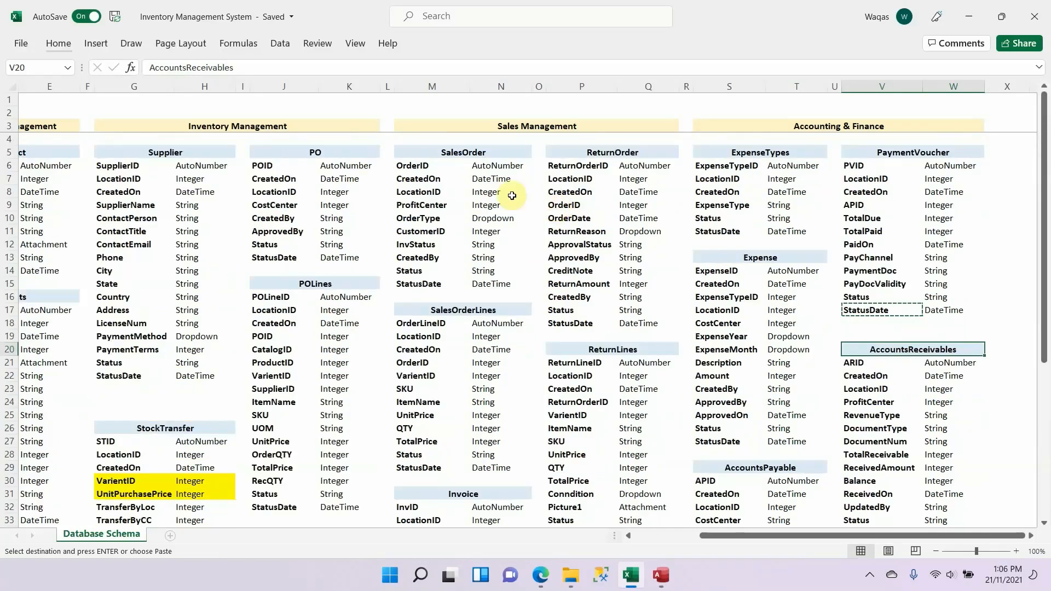
scroll(515, 196, "down", 3)
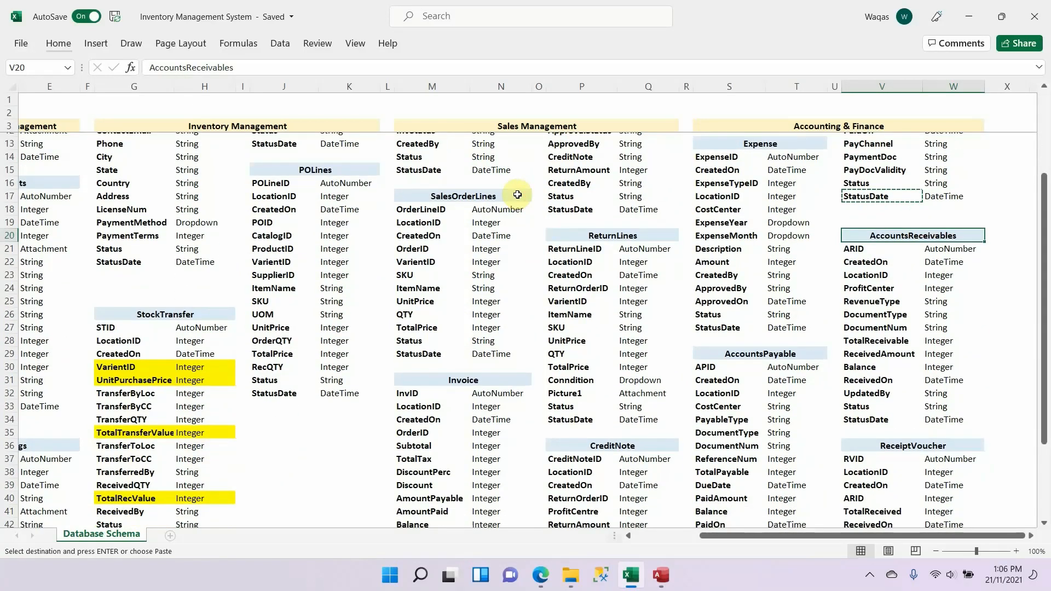
scroll(517, 195, "down", 1)
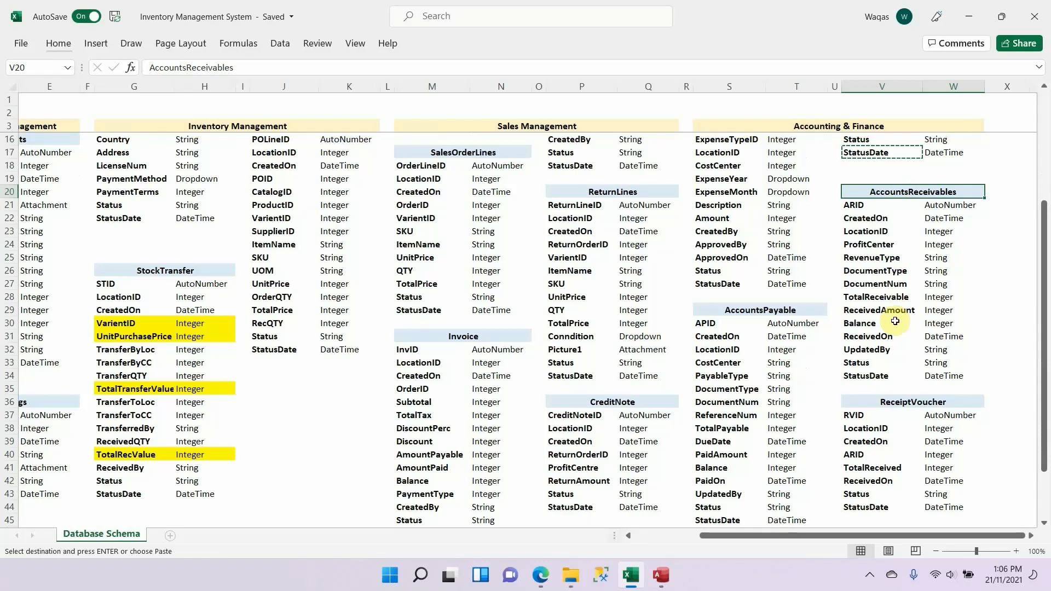
double_click(959, 194)
key("ctrl+c")
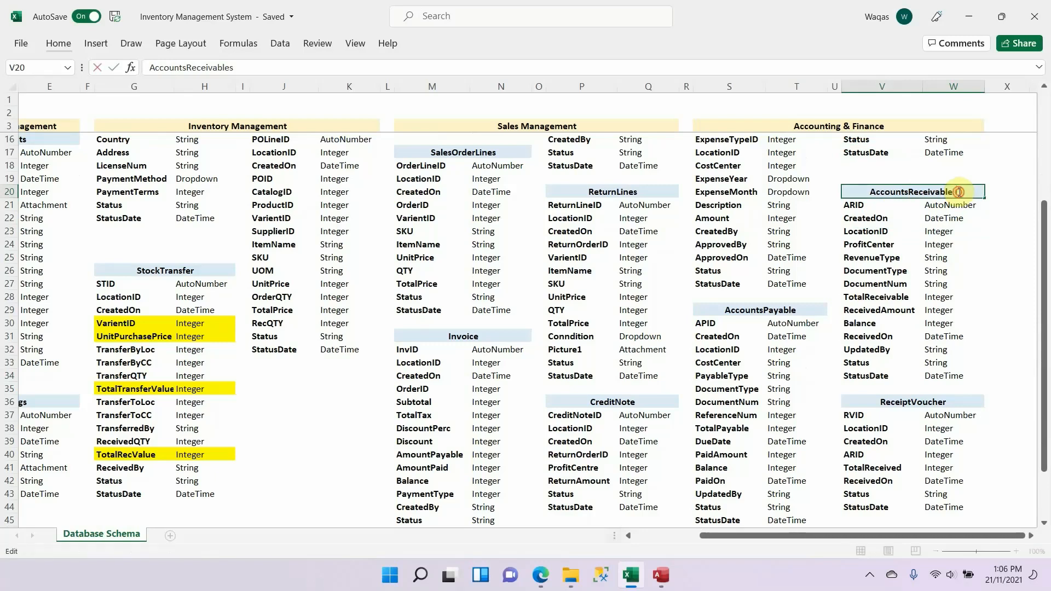
Step: Create a new table in Access and save it as AccountsReceivables, opening it in Design View
key("alt+Tab")
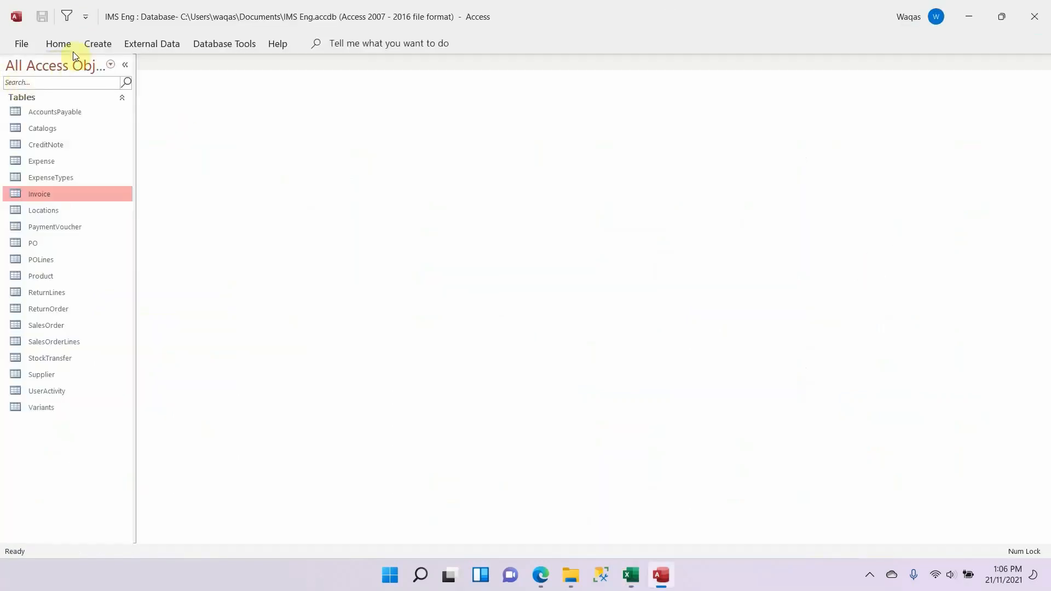
left_click(94, 41)
left_click(78, 73)
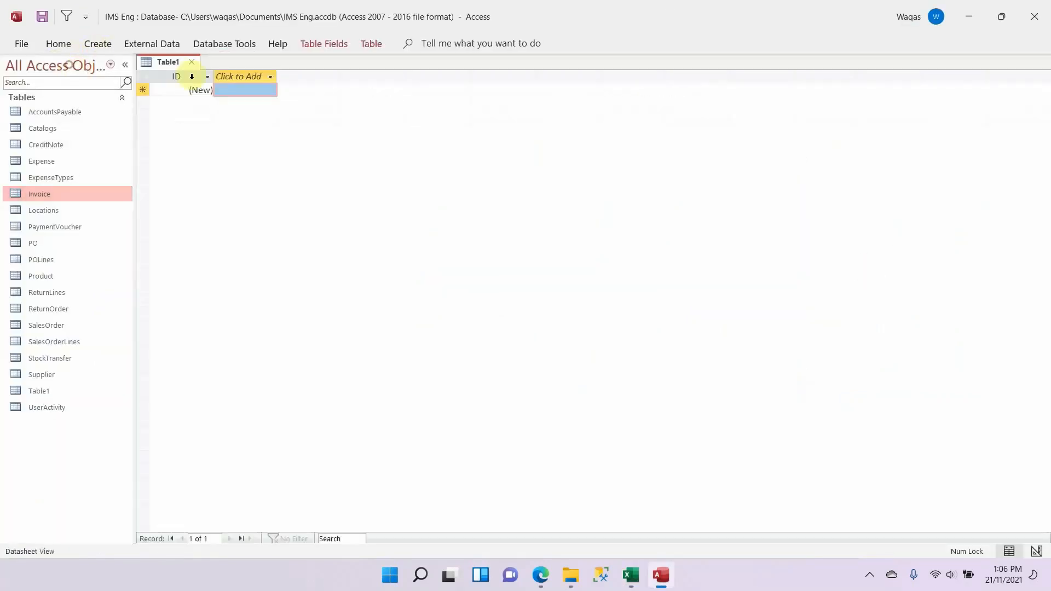
right_click(166, 62)
left_click(220, 137)
key("ctrl+v")
key("Return")
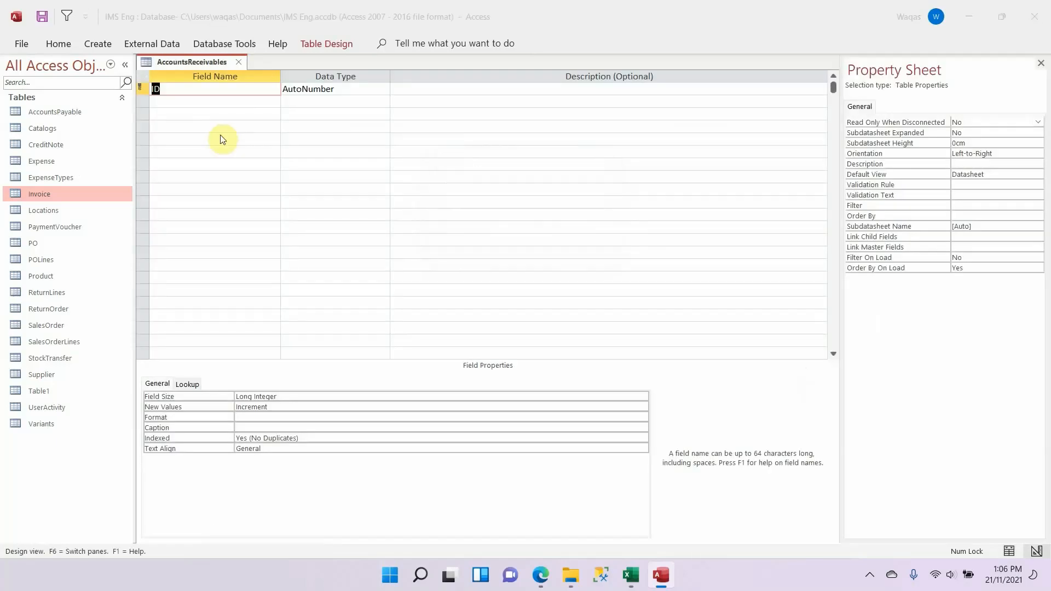
Step: Copy ARID from the Excel schema and use it to rename the AccountsReceivables table's AutoNumber ID field in Access
key("alt+Tab")
key("Escape")
key("Down")
key("ctrl+c")
key("alt+Tab")
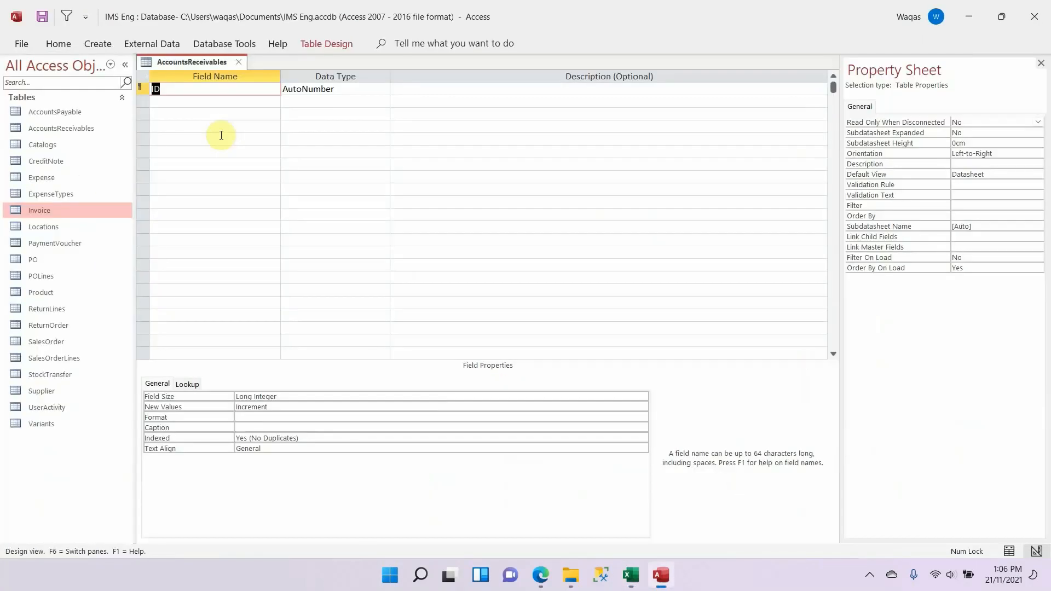
key("ctrl+v")
key("Down")
Step: Copy CreatedOn from the Excel schema and add it below ARID in Access as a Date/Time field
key("alt+Tab")
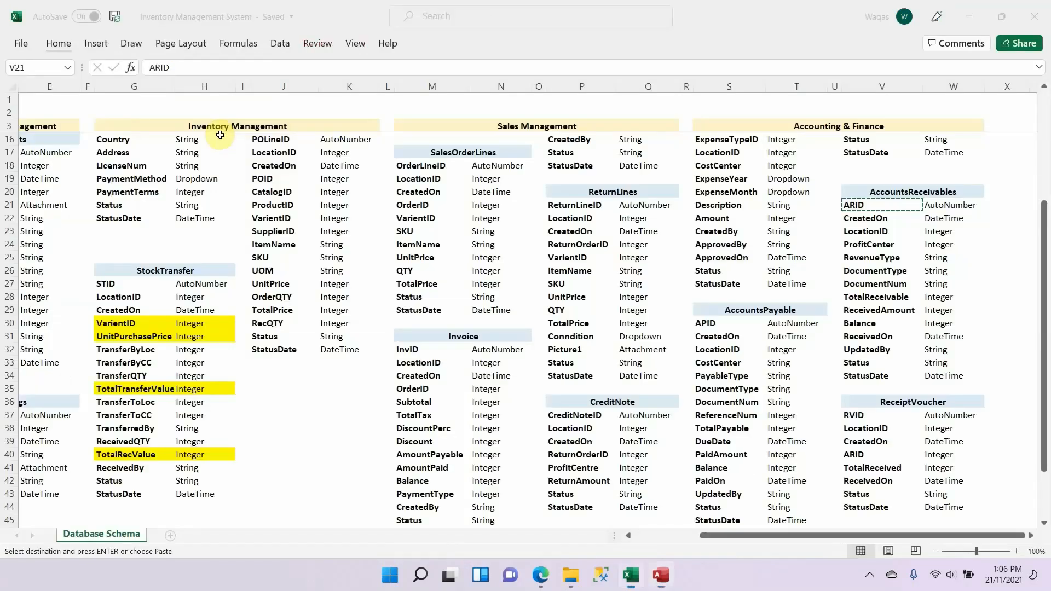
key("Down")
key("ctrl+c")
key("alt+Tab")
key("ctrl+v")
key("Tab")
type("d")
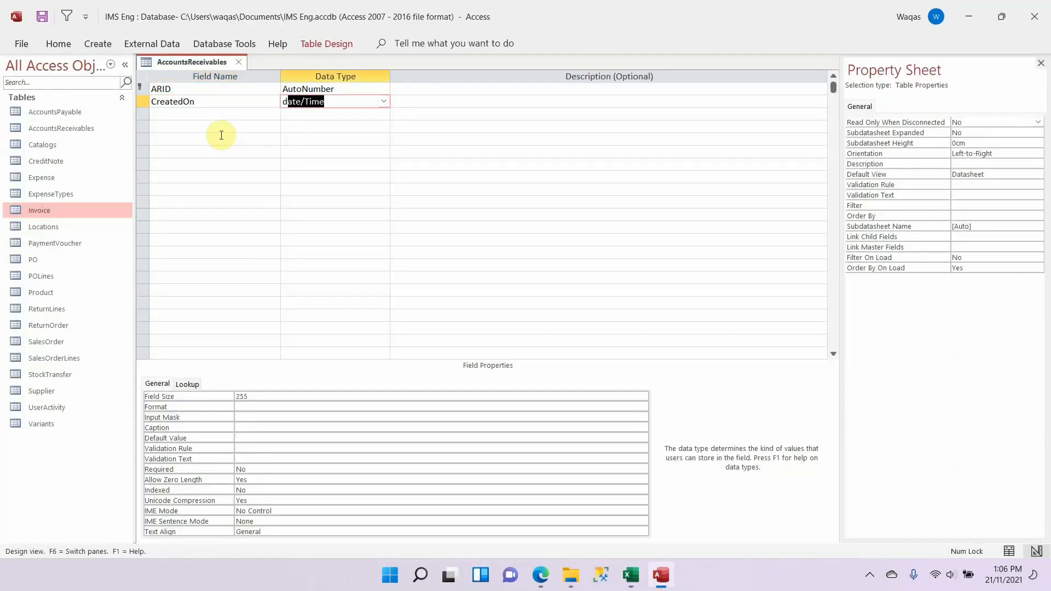
key("Tab")
key("shift+Tab")
Step: Set the CreatedOn format to Short Date
left_click(280, 394)
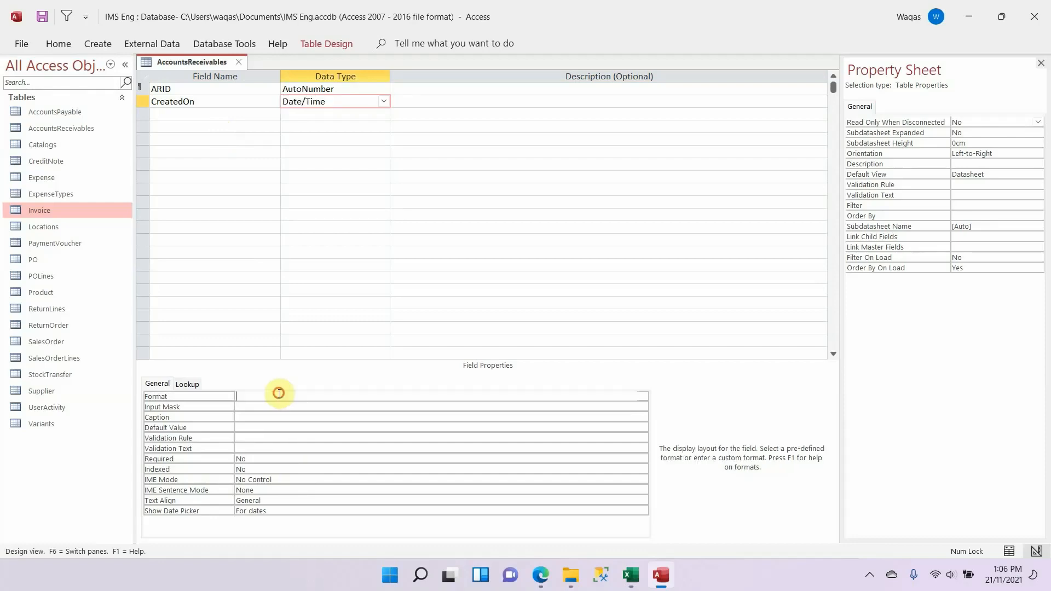
type("short Date")
key("Tab")
Step: Copy LocationID from the Excel schema and add it below CreatedOn in Access as a Number field with an empty default value
key("alt+Tab")
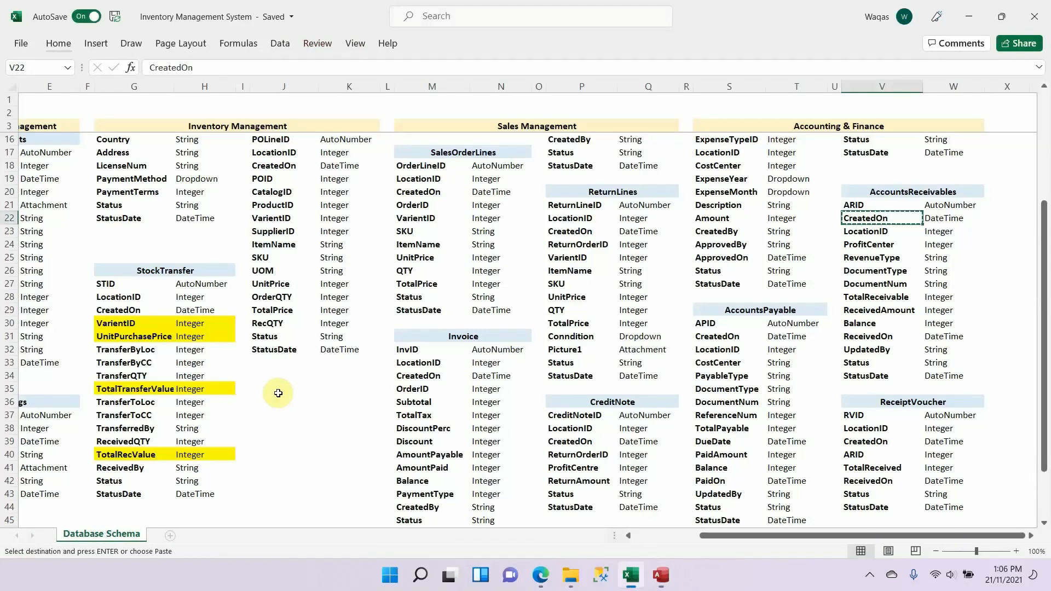
key("Down")
key("alt+Tab")
left_click(212, 114)
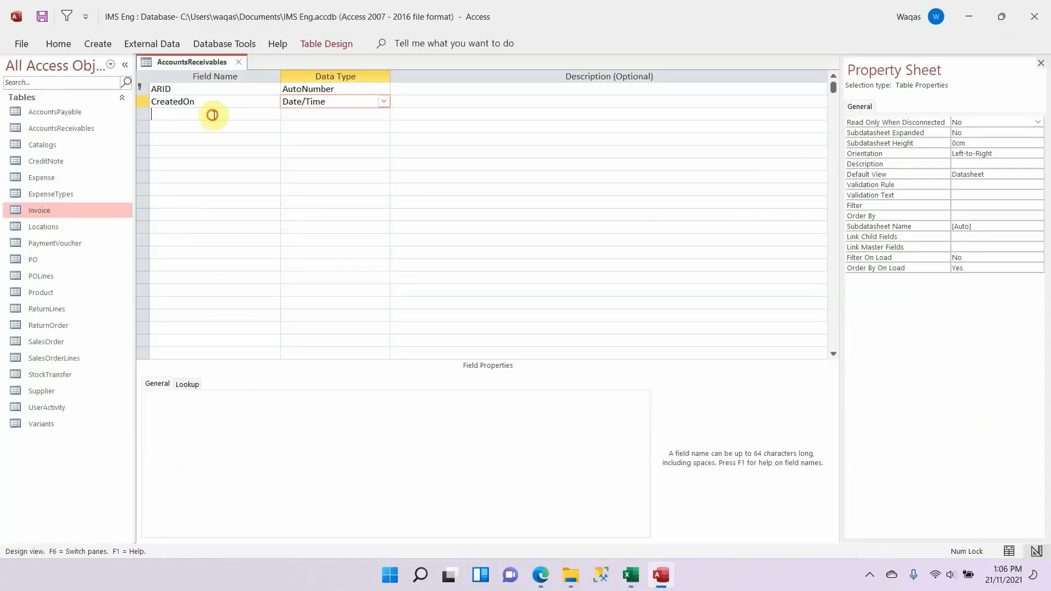
key("ctrl+v")
key("Tab")
type("n")
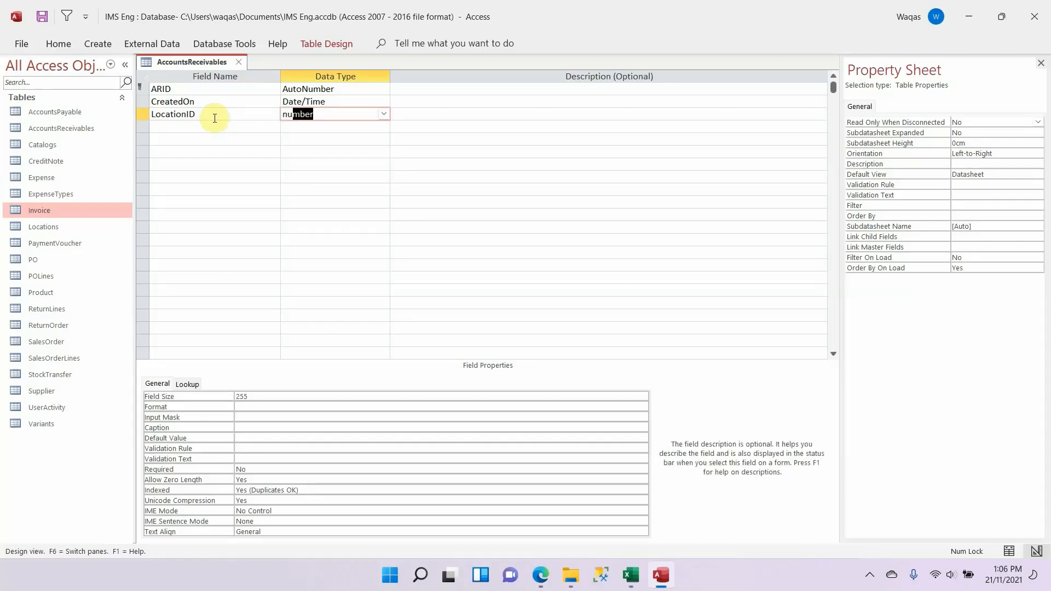
left_click_drag(246, 449, 198, 448)
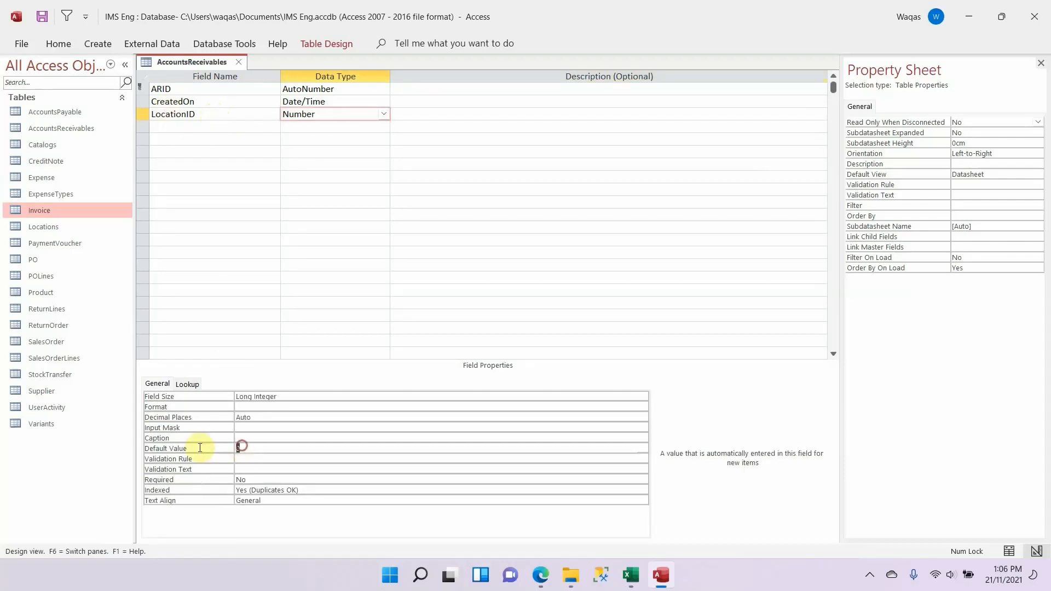
key("BackSpace")
key("Tab")
Step: Copy ProfitCenter from the Excel schema and add it below LocationID in Access as a Short Text field with field size 25
key("alt+Tab")
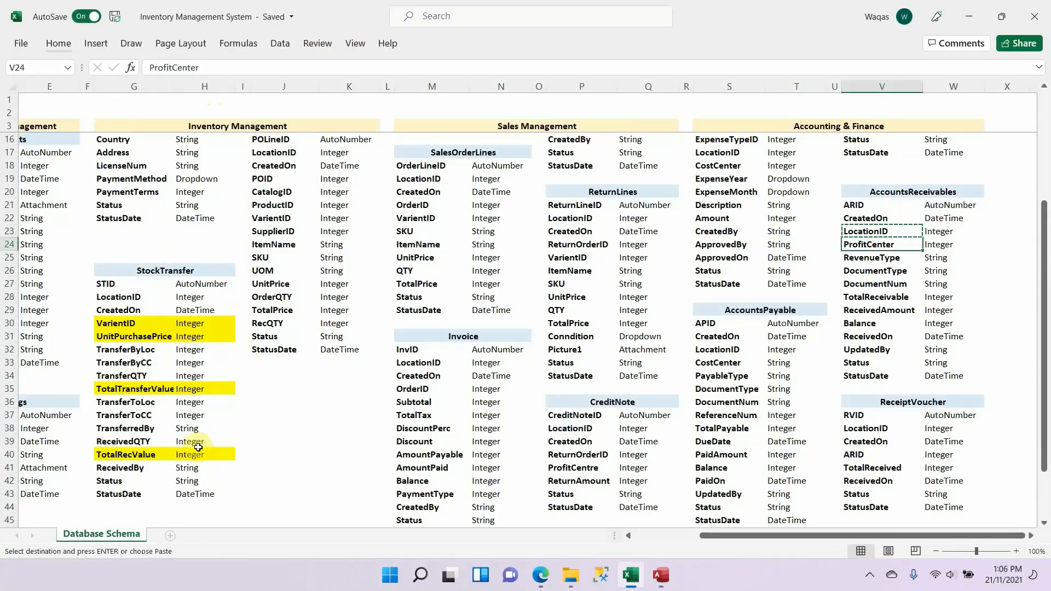
key("alt+Tab")
left_click(234, 128)
key("ctrl+v")
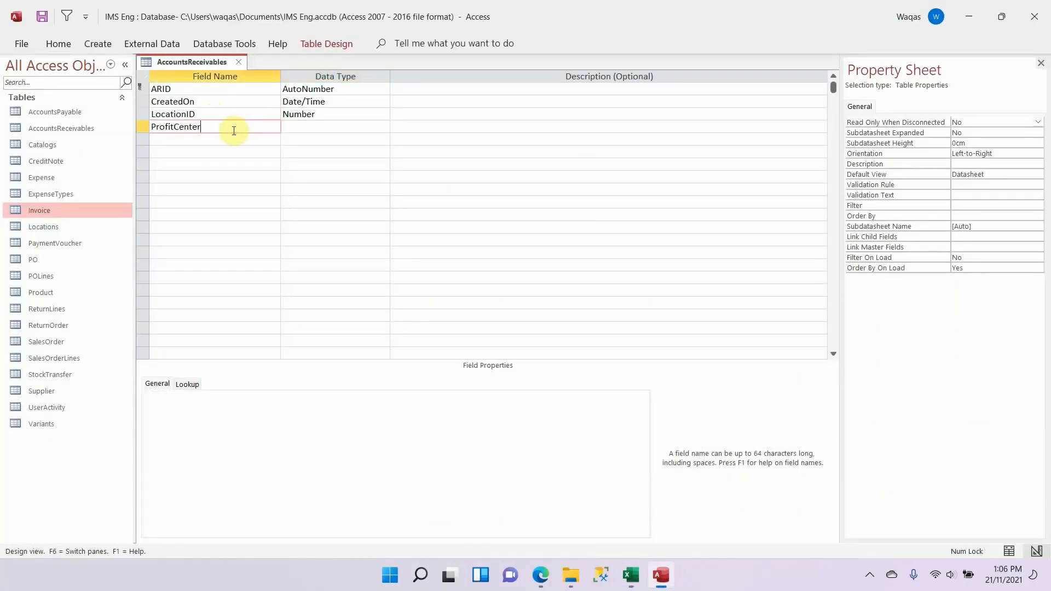
key("Tab")
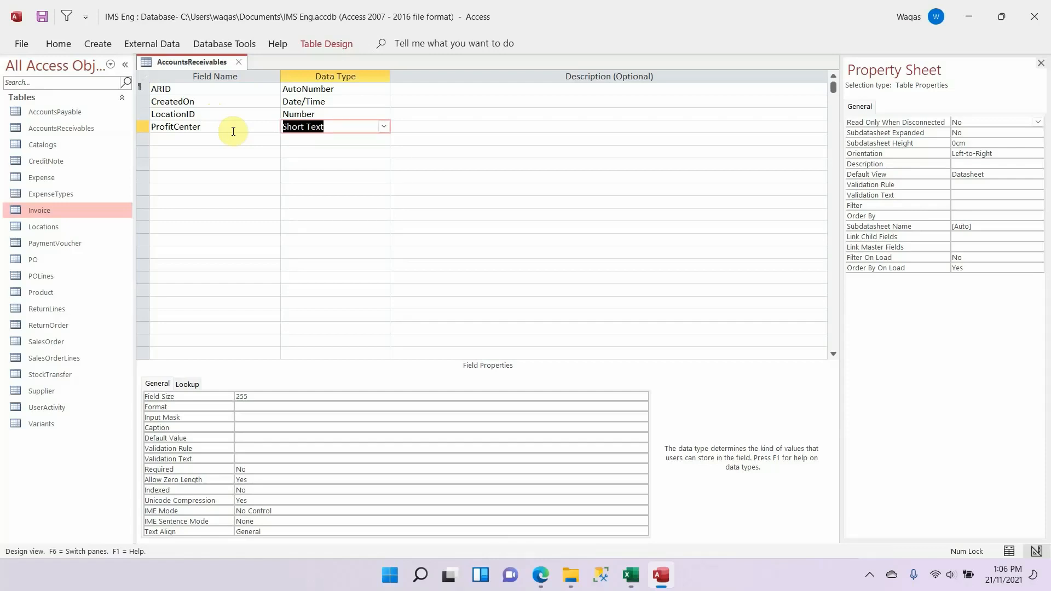
left_click(253, 394)
key("BackSpace")
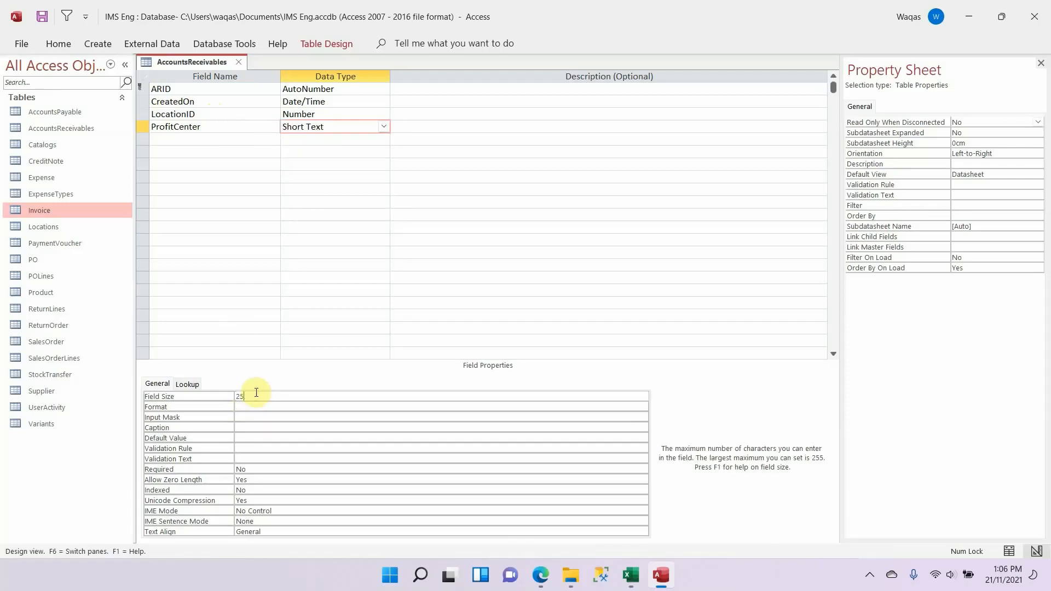
key("Return")
Step: Copy RevenueType from the Excel schema and add it below ProfitCenter in Access as a Short Text field
key("alt+Tab")
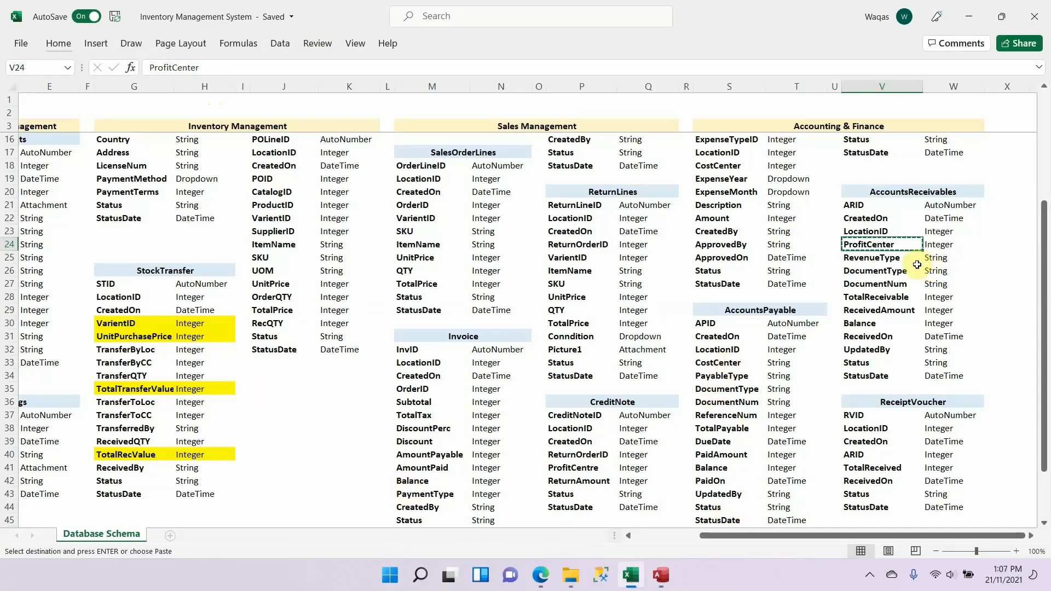
key("alt+Tab")
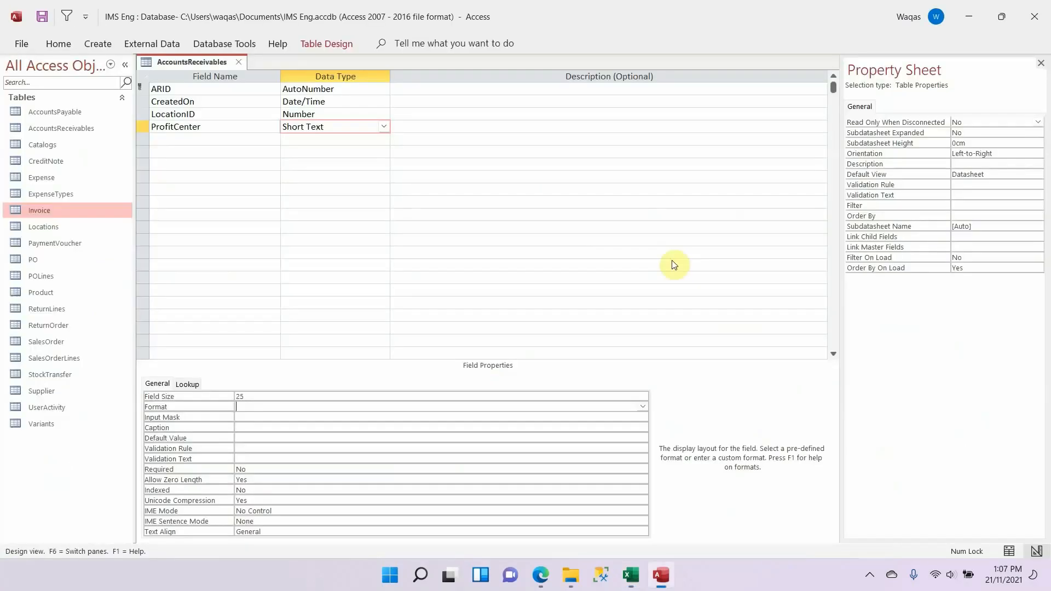
left_click(197, 134)
key("ctrl+v")
key("Tab")
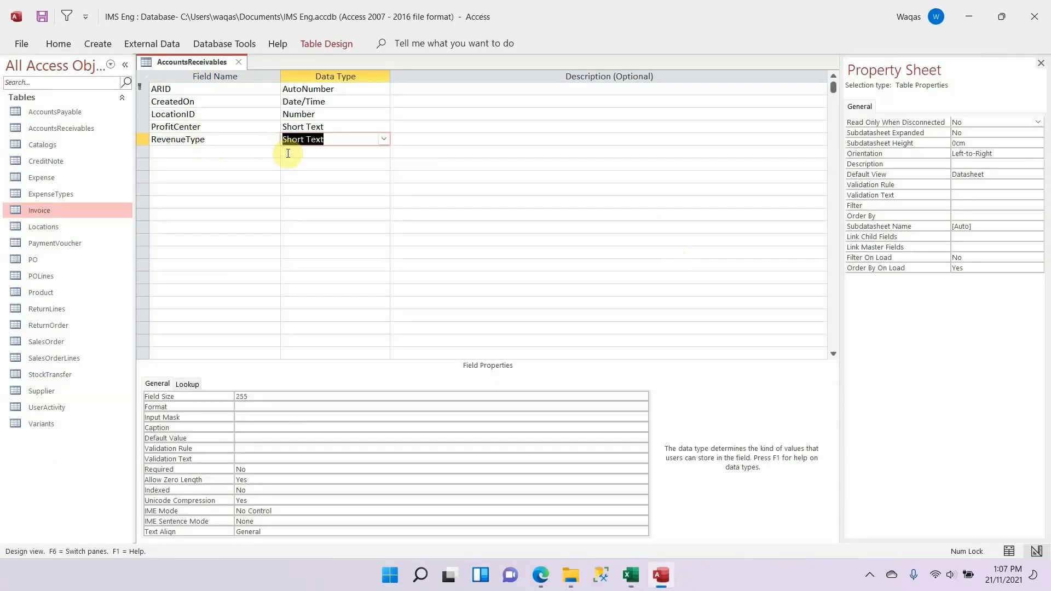
key("alt+Tab")
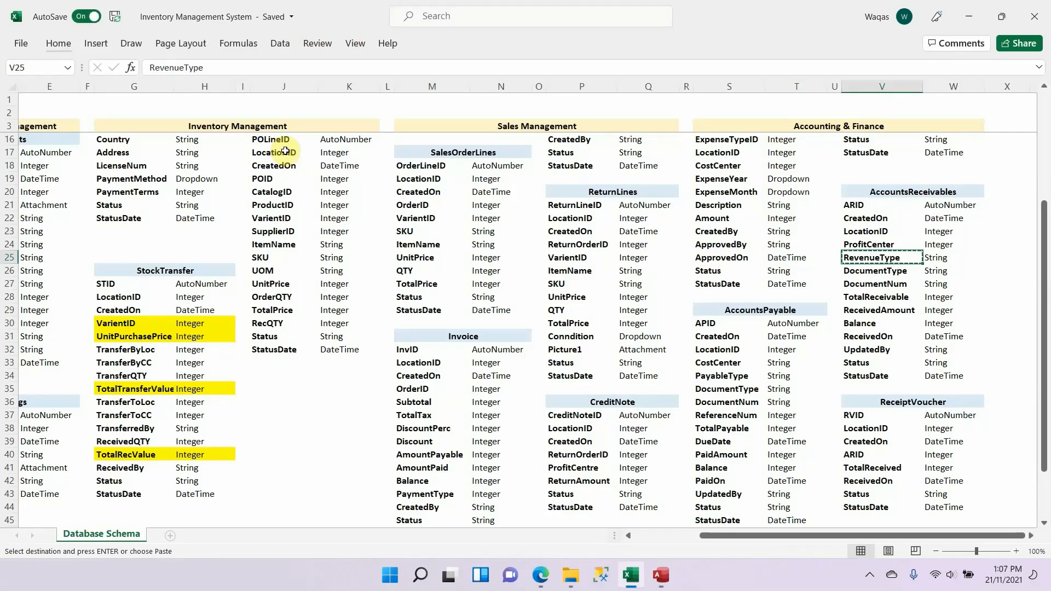
key("alt+Tab")
left_click(385, 140)
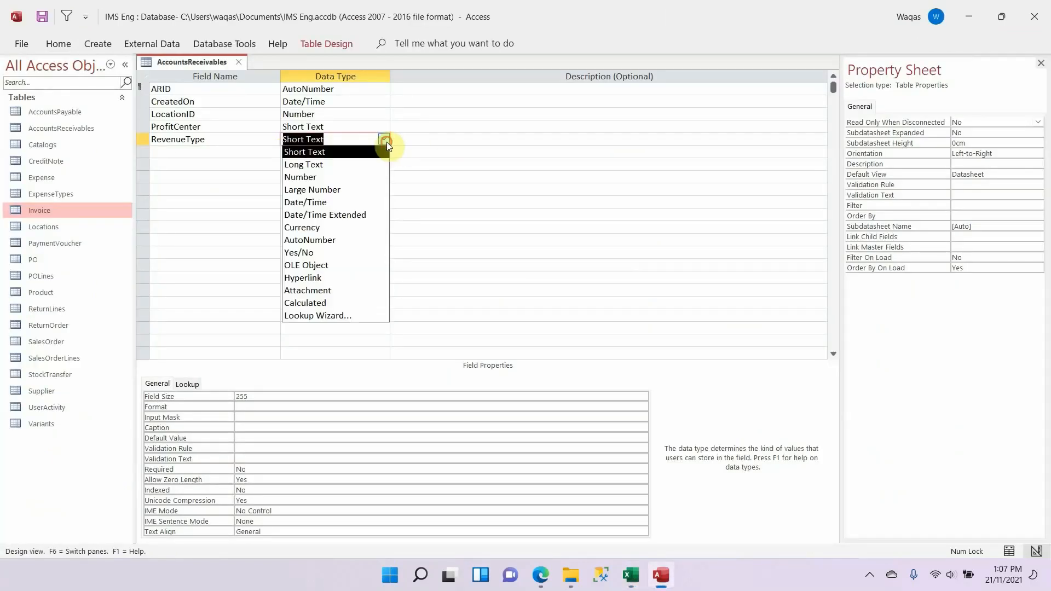
left_click(335, 315)
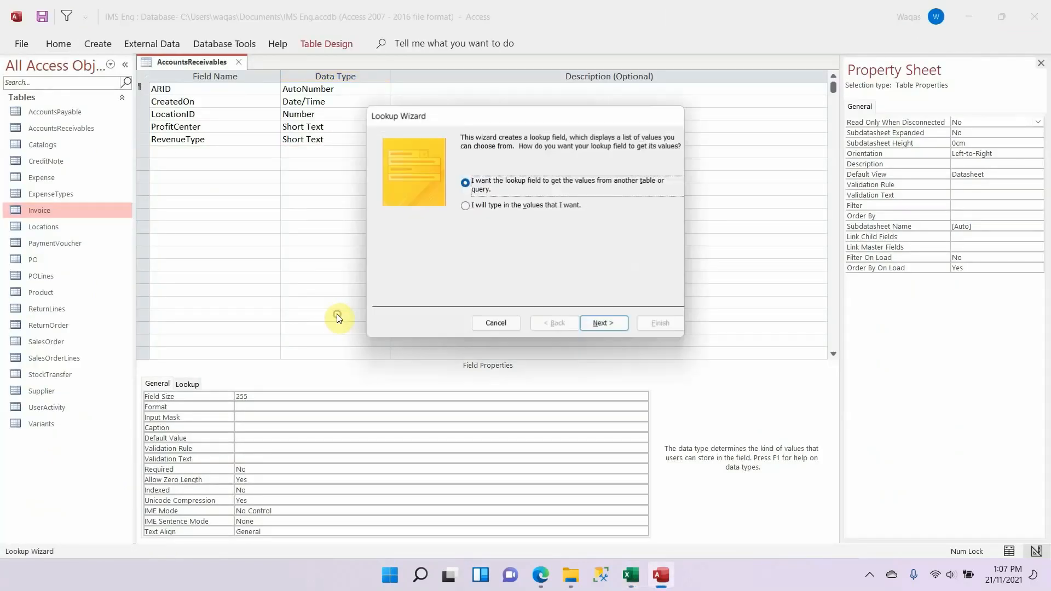
left_click(536, 206)
left_click(497, 323)
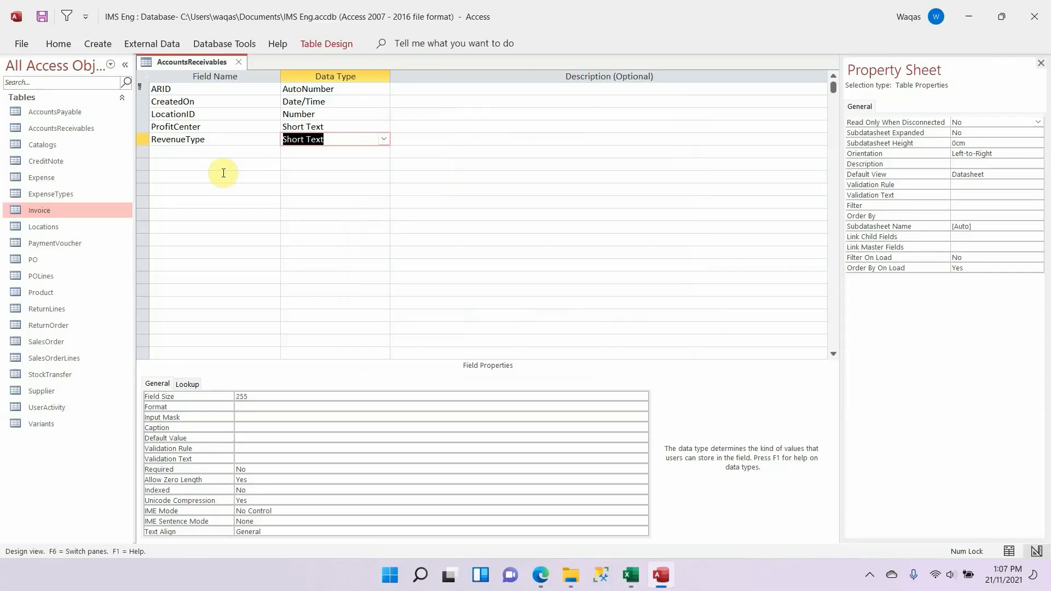
Step: Copy DocumentType from the Excel schema and add it below RevenueType in Access as a Short Text field with field size 25
key("Down")
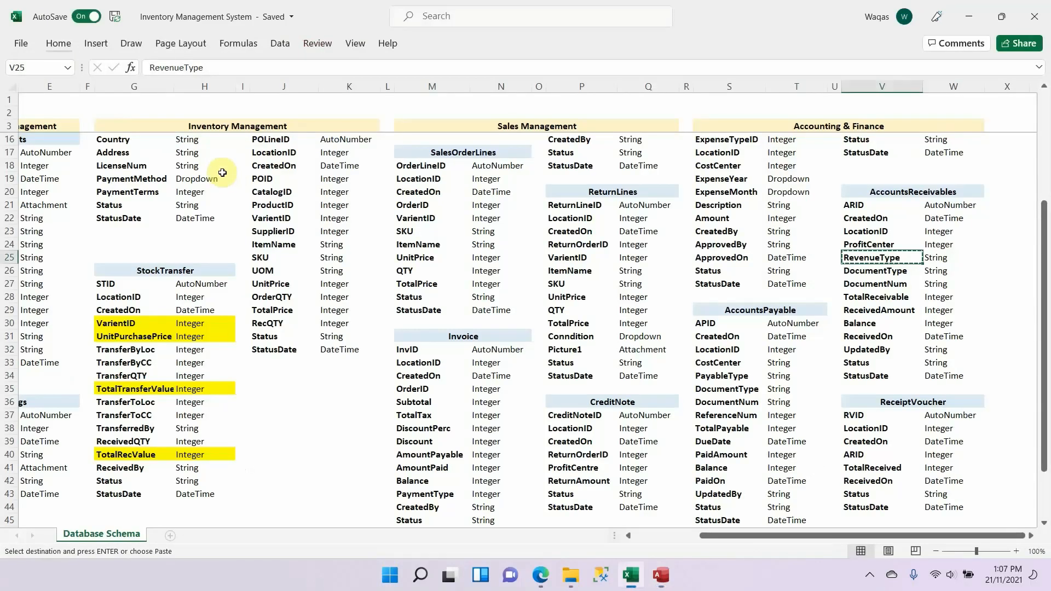
key("alt+Tab")
key("alt+Tab")
key("ctrl+v")
key("Tab")
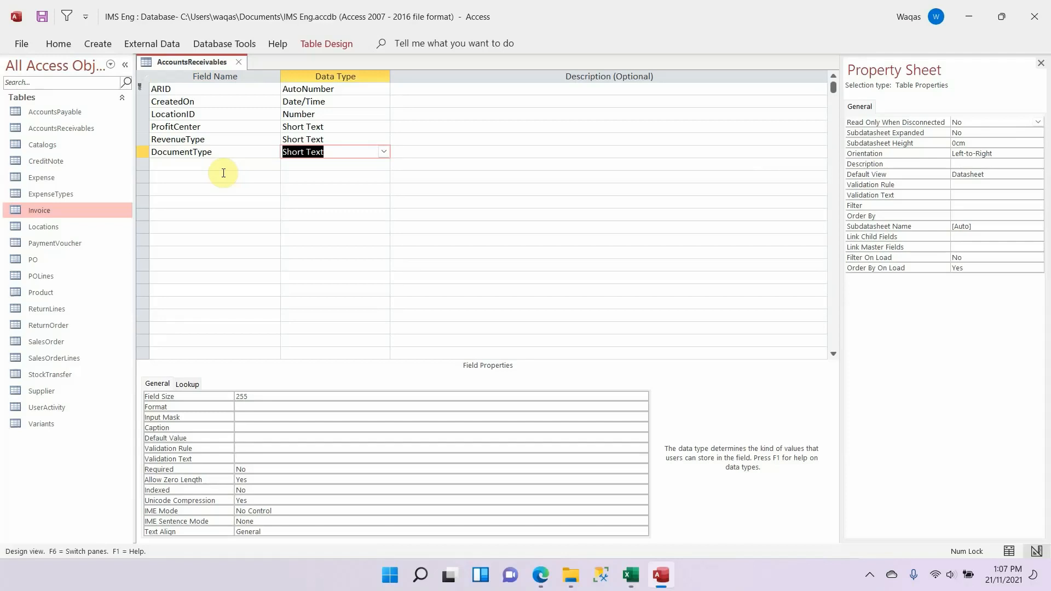
left_click(257, 396)
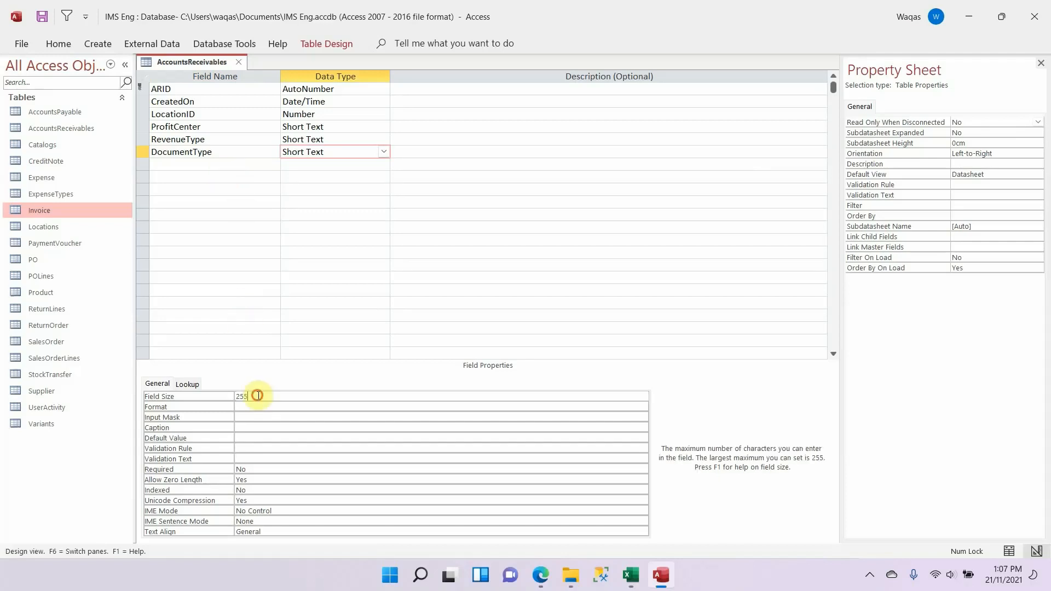
key("BackSpace")
key("Return")
Step: Copy DocumentNum from the Excel schema and add it below DocumentType in Access as a Short Text field with field size 50
key("alt+Tab")
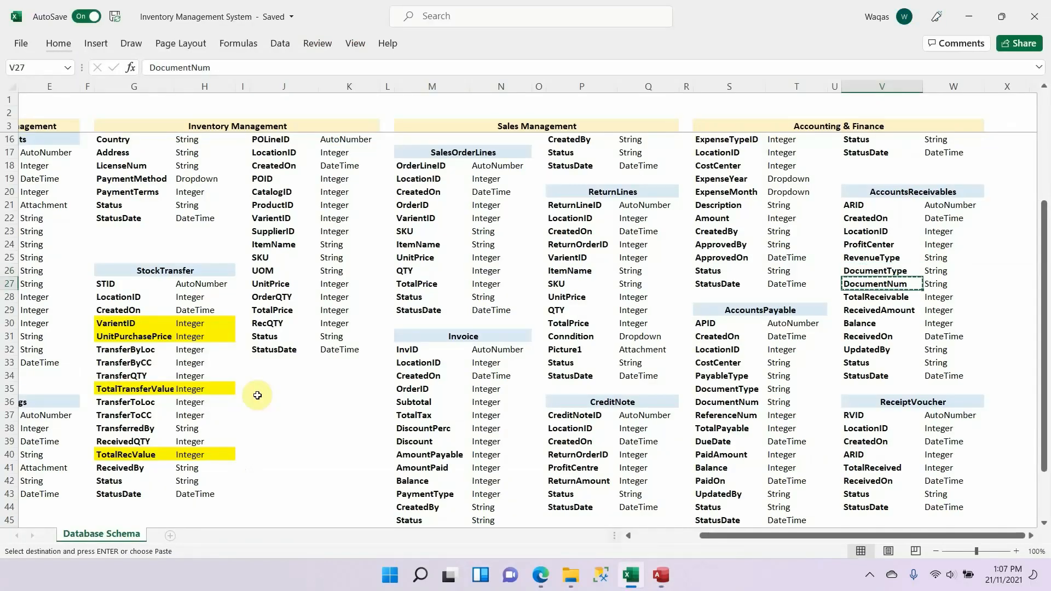
key("alt+Tab")
left_click(253, 164)
type("DocumentNum")
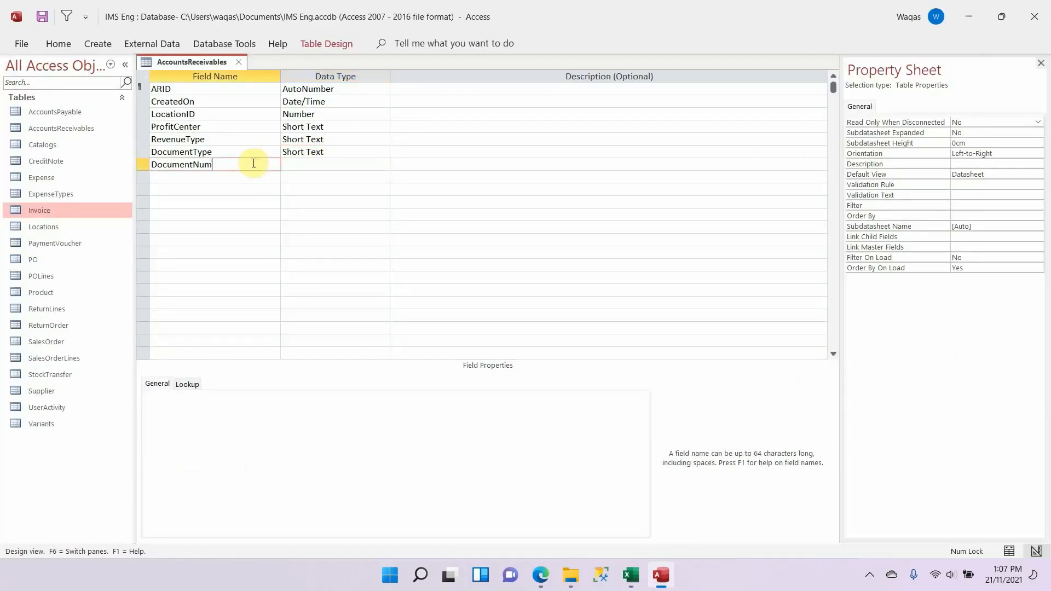
key("Tab")
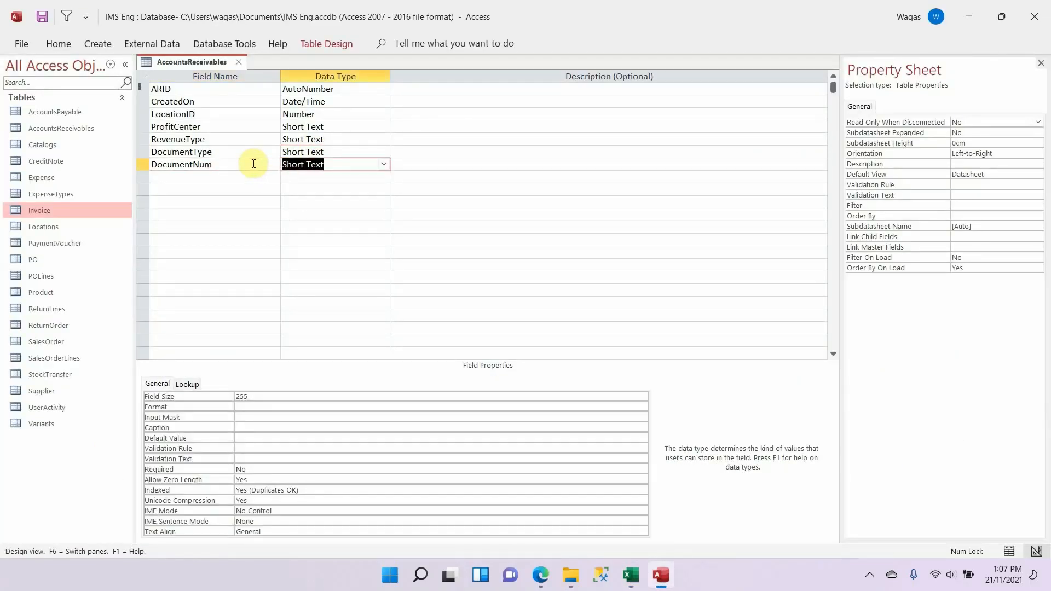
double_click(284, 393)
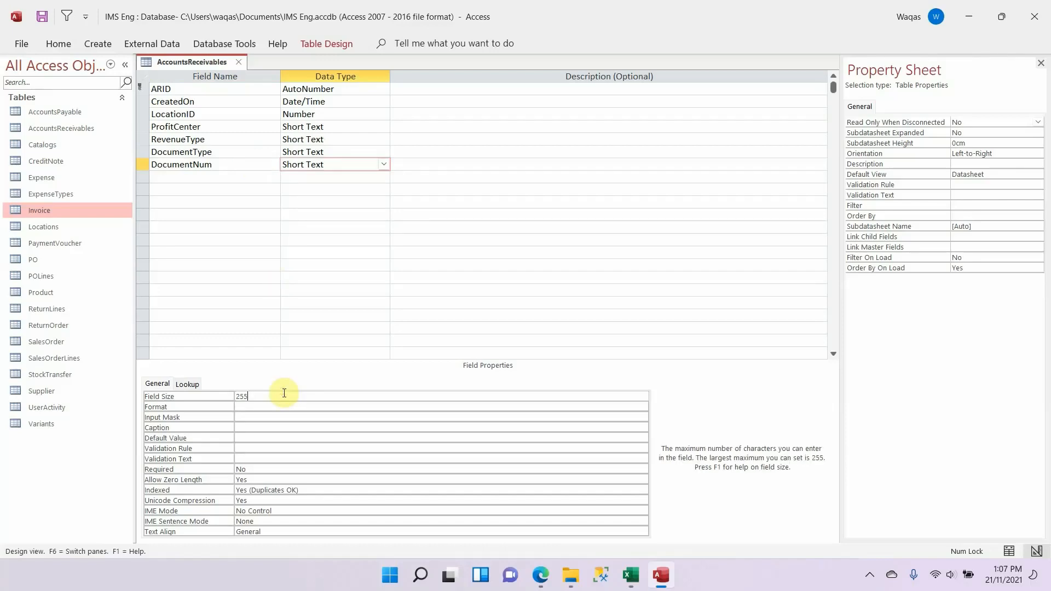
key("BackSpace")
type("50")
key("Return")
Step: Copy TotalReceivable from the Excel schema and add it below DocumentNum in Access as a Number field
key("alt+Tab")
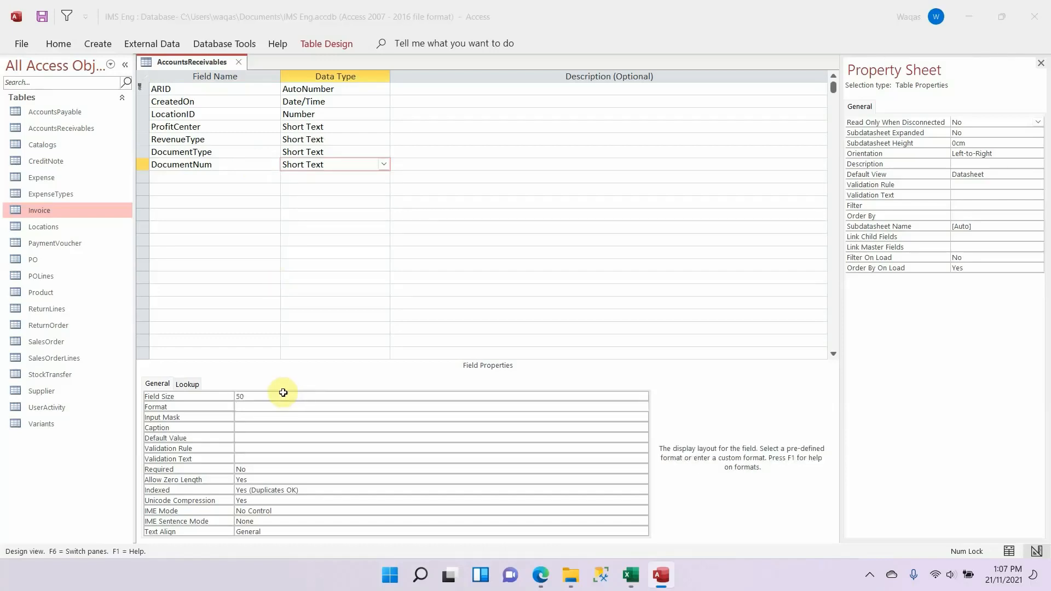
key("Down")
key("ctrl+c")
key("alt+Tab")
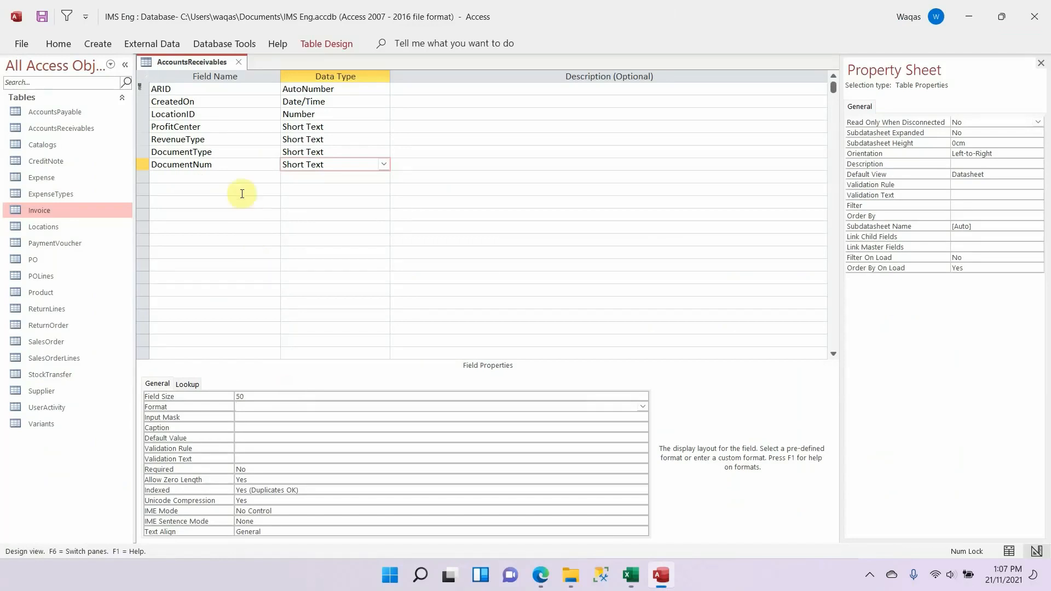
left_click(243, 167)
key("ctrl+v")
key("ctrl+z")
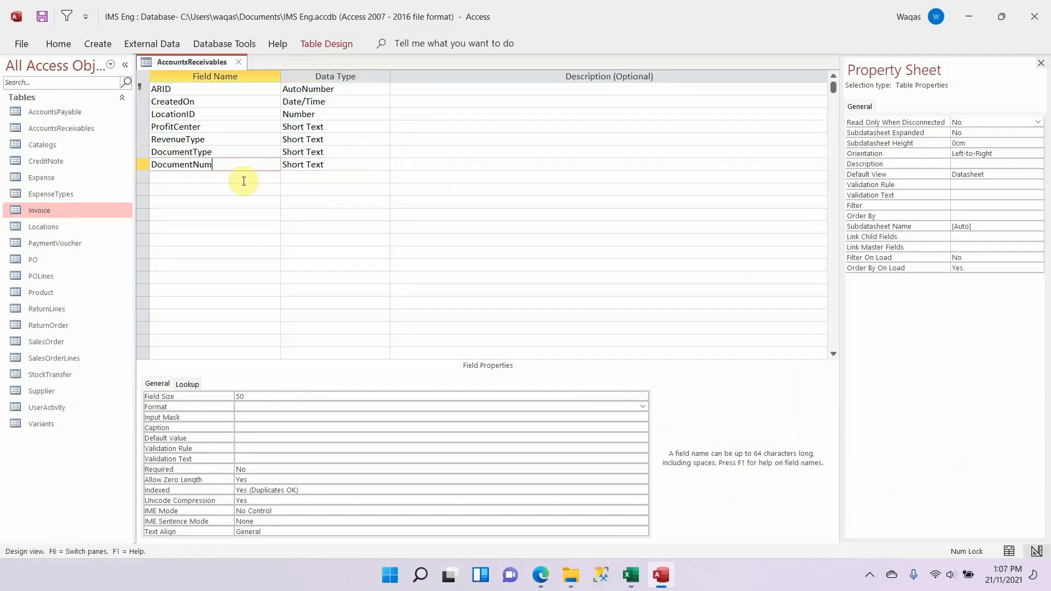
key("Down")
key("ctrl+v")
key("Tab")
type("n")
key("Tab")
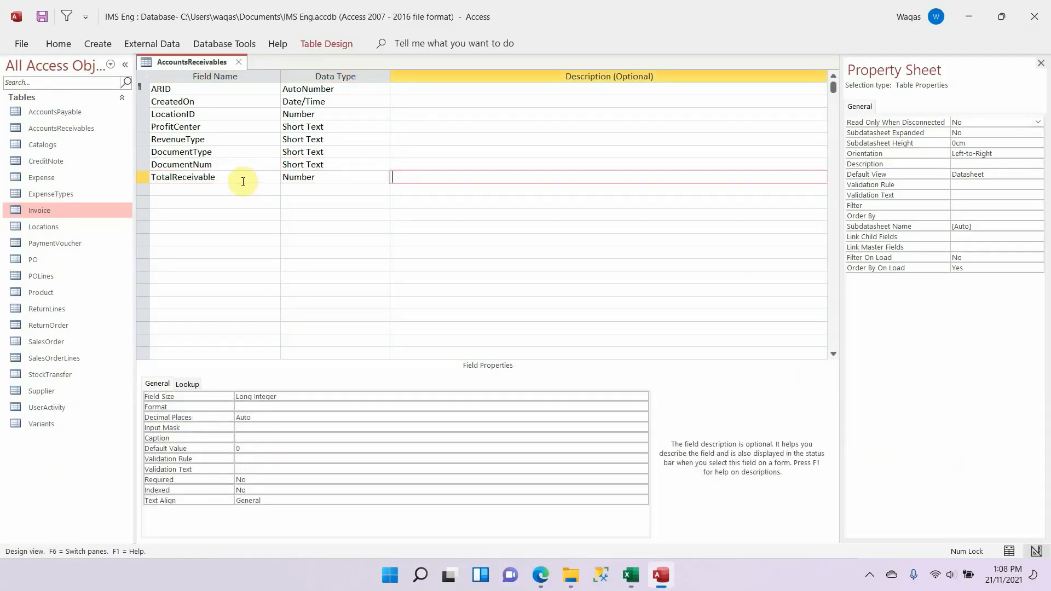
Step: Give TotalReceivable a Double field size, Standard format and 1 decimal place, and clear its default value
key("shift+Tab")
left_click(304, 401)
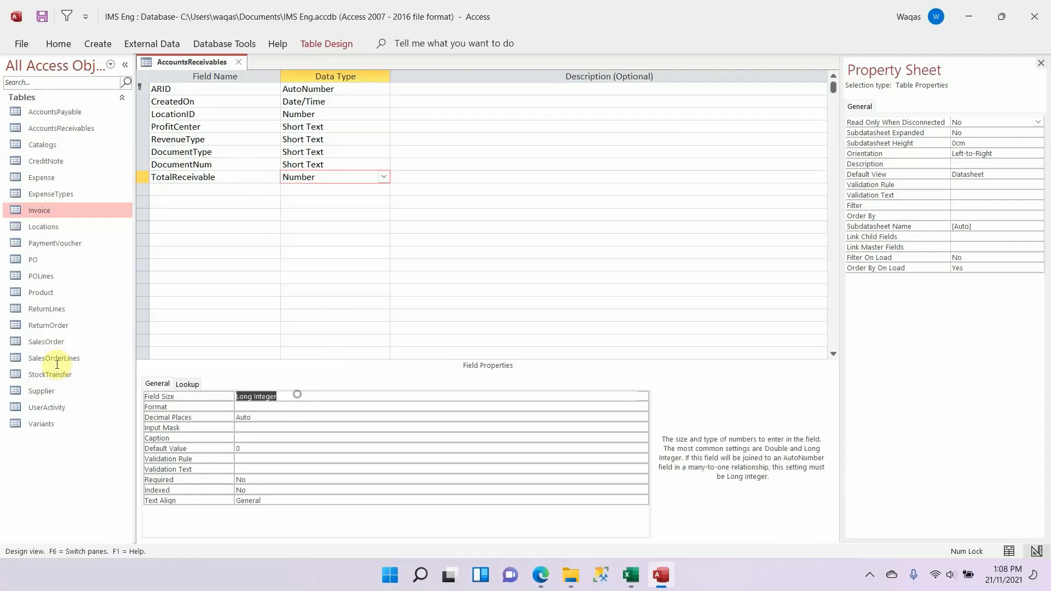
type("d")
key("Tab")
type("s")
key("Tab")
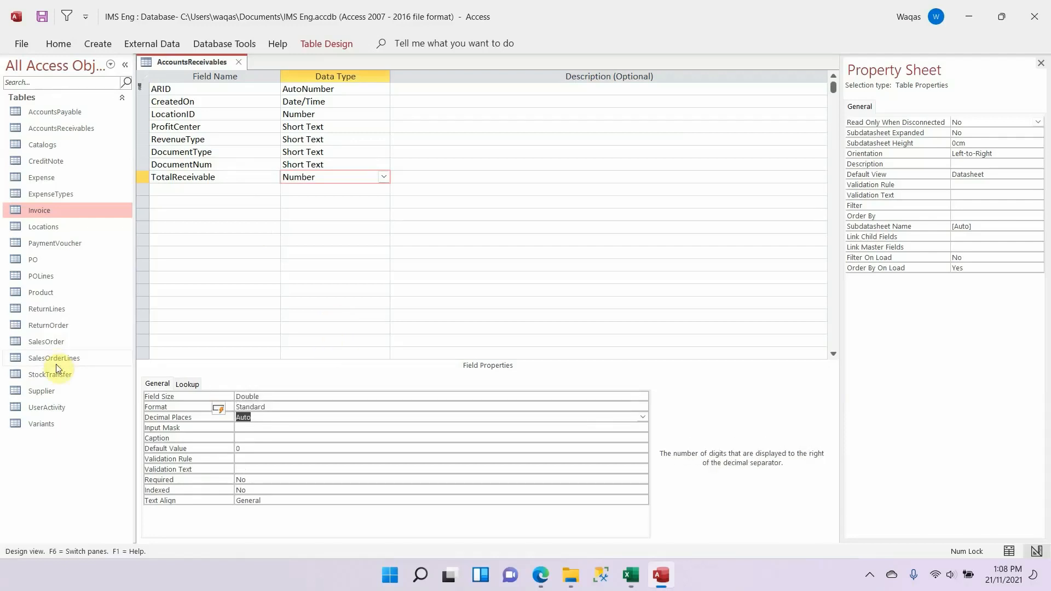
type("1")
key("Tab")
key("Tab")
key("Tab")
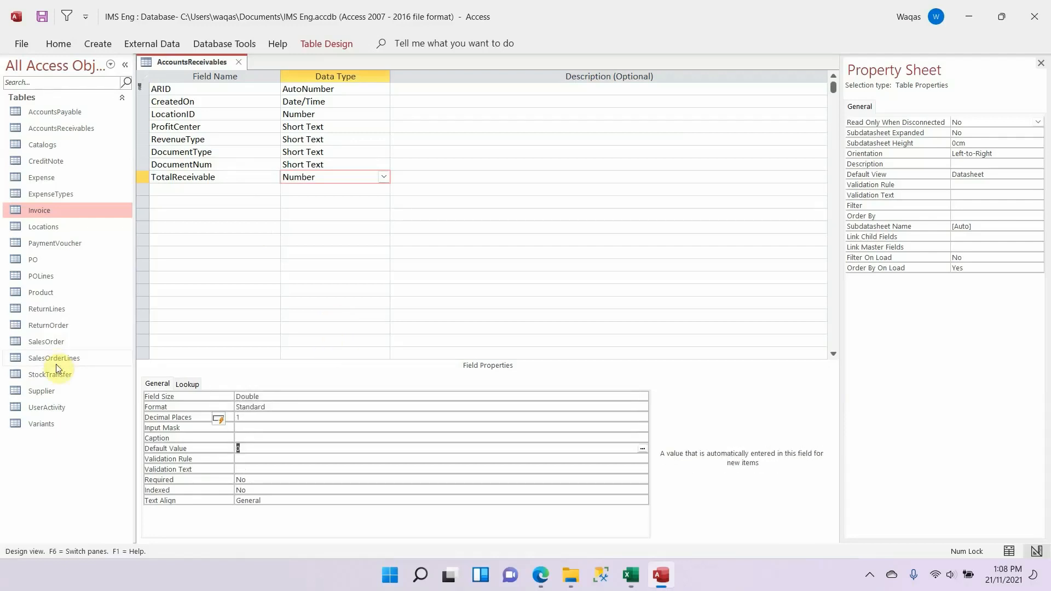
key("BackSpace")
Step: Select ReceivedAmount in the Excel schema, then duplicate the whole TotalReceivable field into the next row in Access
key("alt+Tab")
key("Down")
key("Down")
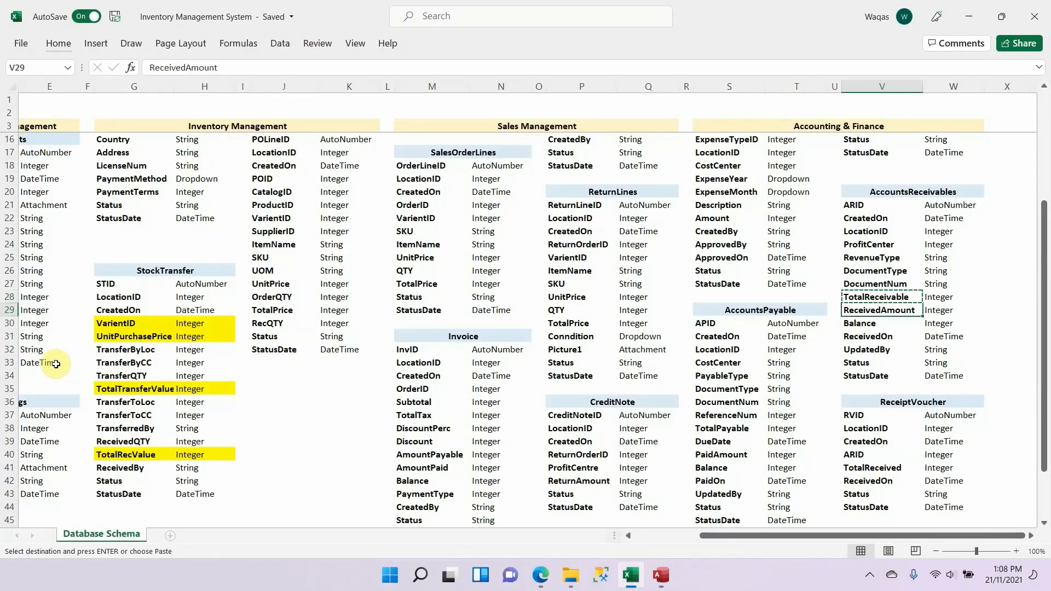
key("Up")
key("Escape")
key("ctrl+c")
key("alt+Tab")
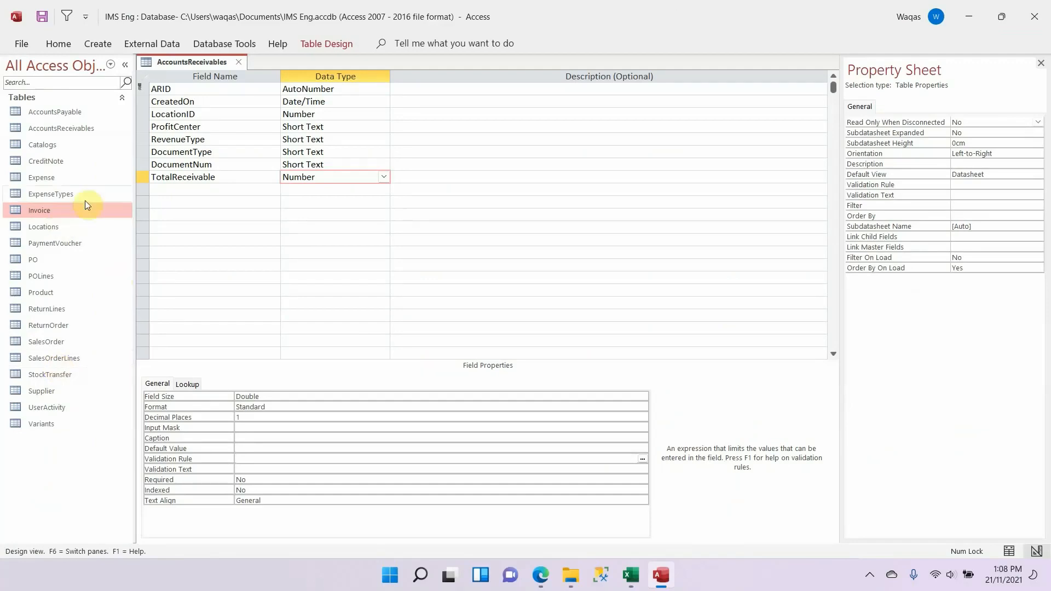
left_click(144, 175)
key("ctrl+c")
left_click(145, 189)
key("ctrl+v")
Step: Copy ReceivedAmount from the Excel schema and use it to name the duplicated TotalReceivable field in Access
key("alt+Tab")
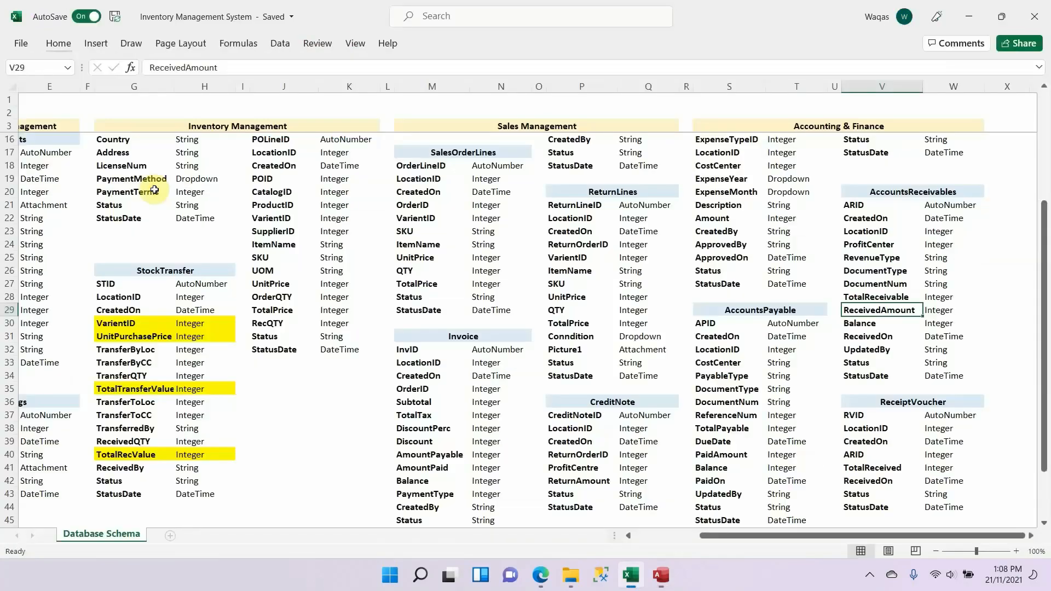
key("ctrl+c")
key("alt+Tab")
key("ctrl+v")
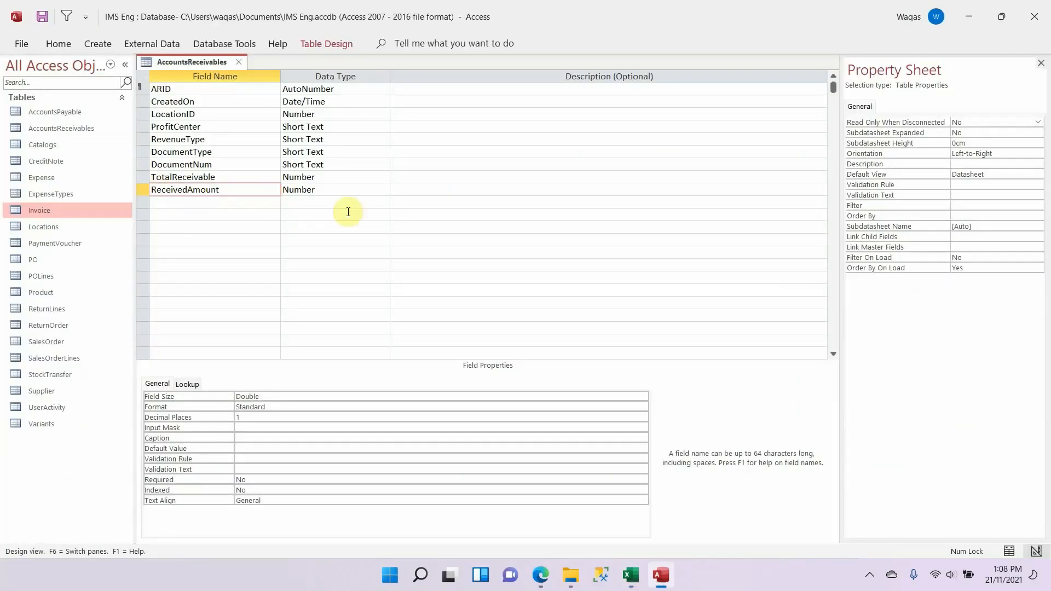
Step: Duplicate the ReceivedAmount field into the next row in Access and name the copy Balance using the name copied from the Excel schema
key("alt+Tab")
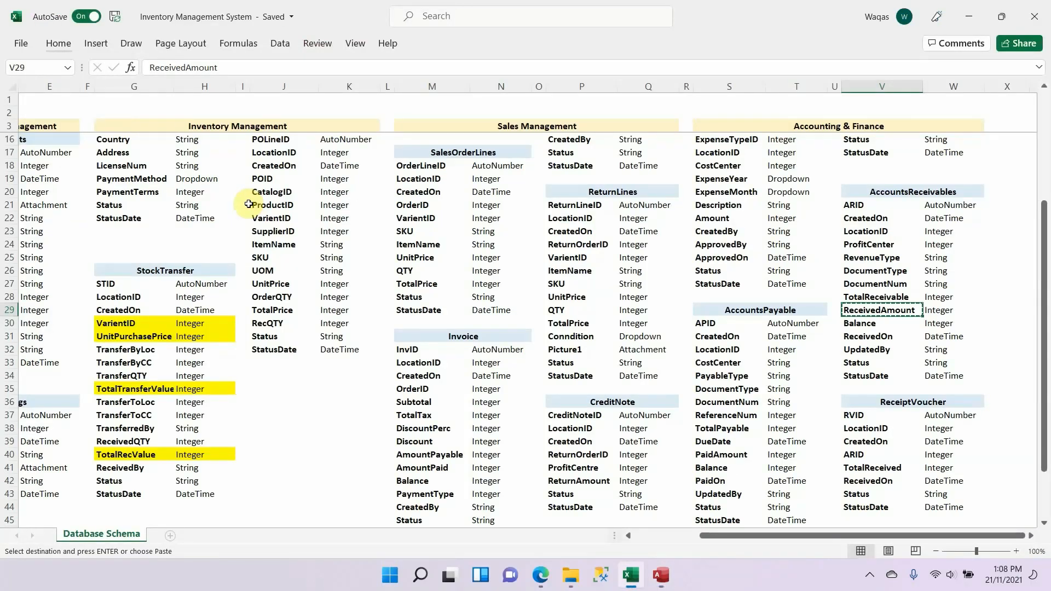
key("alt+Tab")
left_click(144, 189)
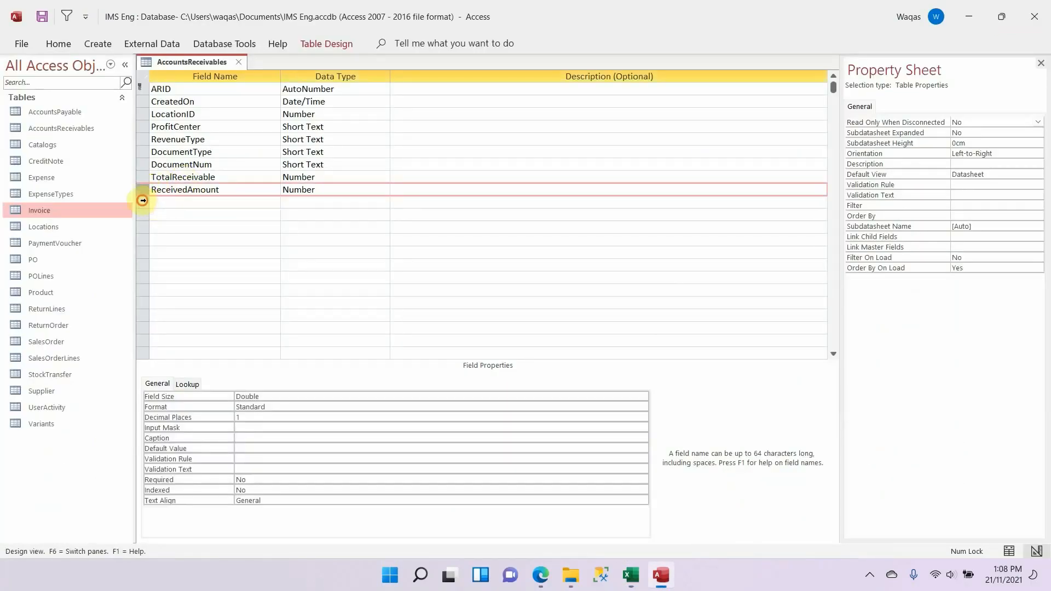
left_click(175, 202)
key("alt+Tab")
key("Down")
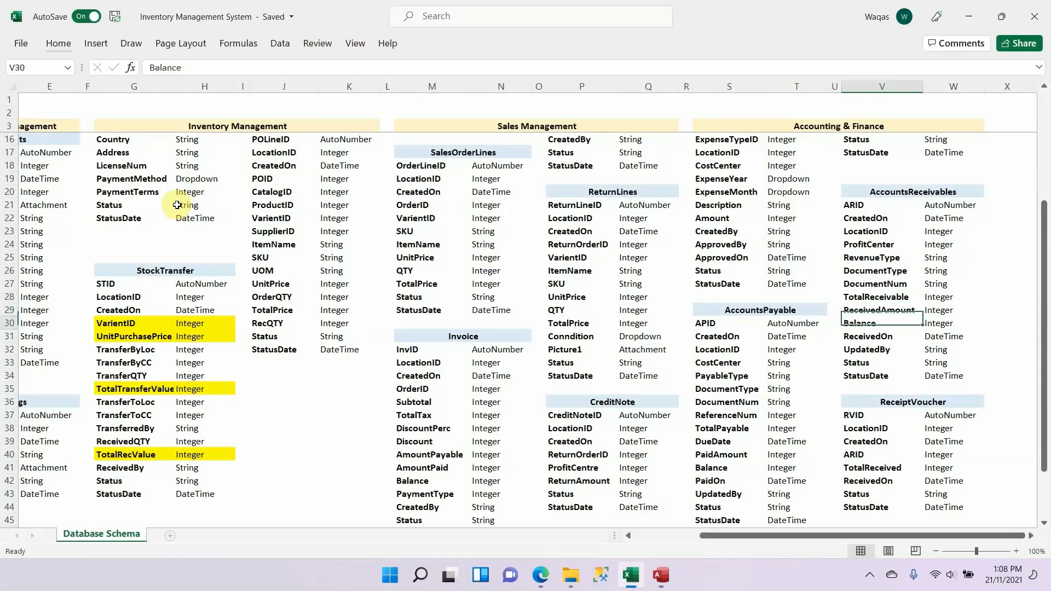
key("ctrl+c")
key("alt+Tab")
key("ctrl+v")
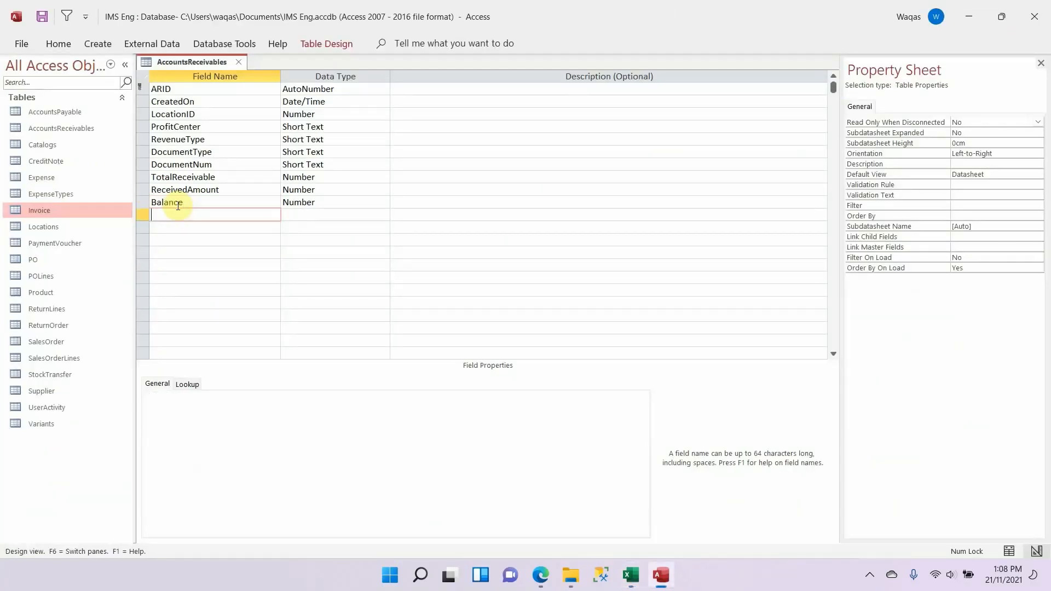
Step: Try to change Balance to a Calculated field that subtracts from TotalReceivable
key("Up")
key("Tab")
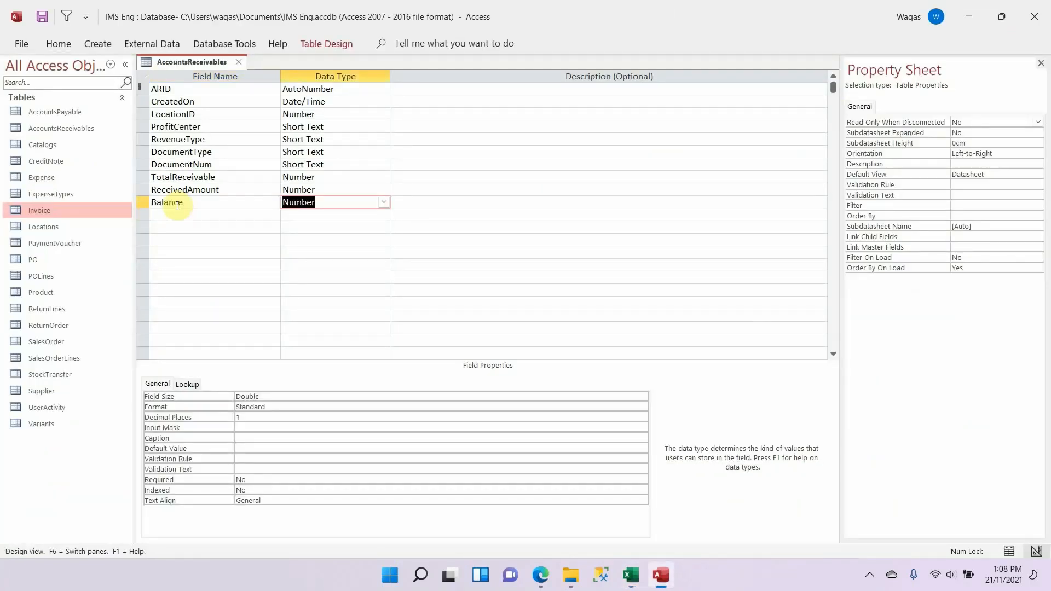
type("calculated")
key("Tab")
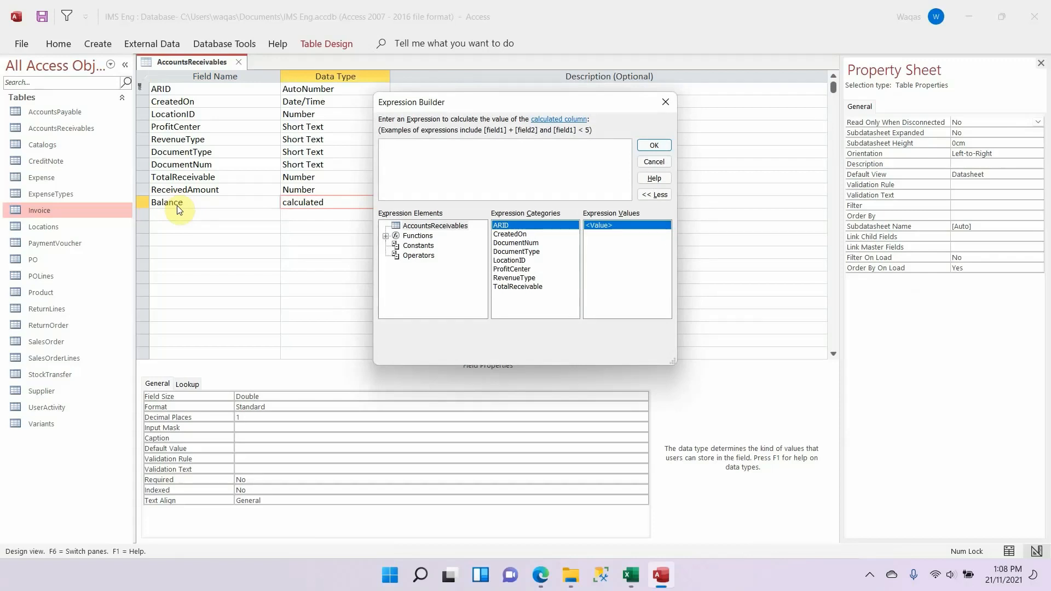
type("[Tot")
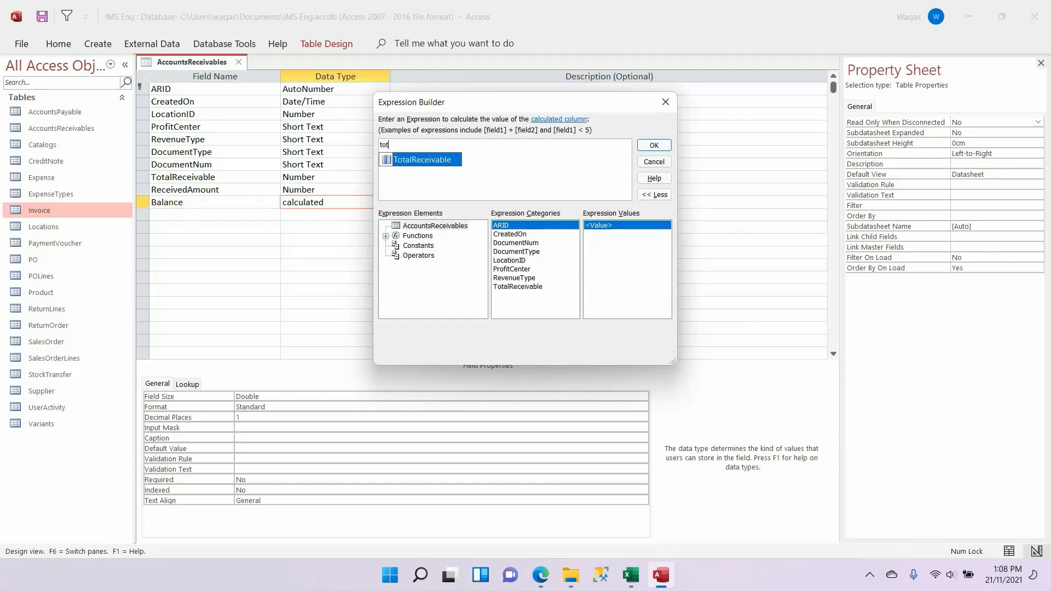
key("Tab")
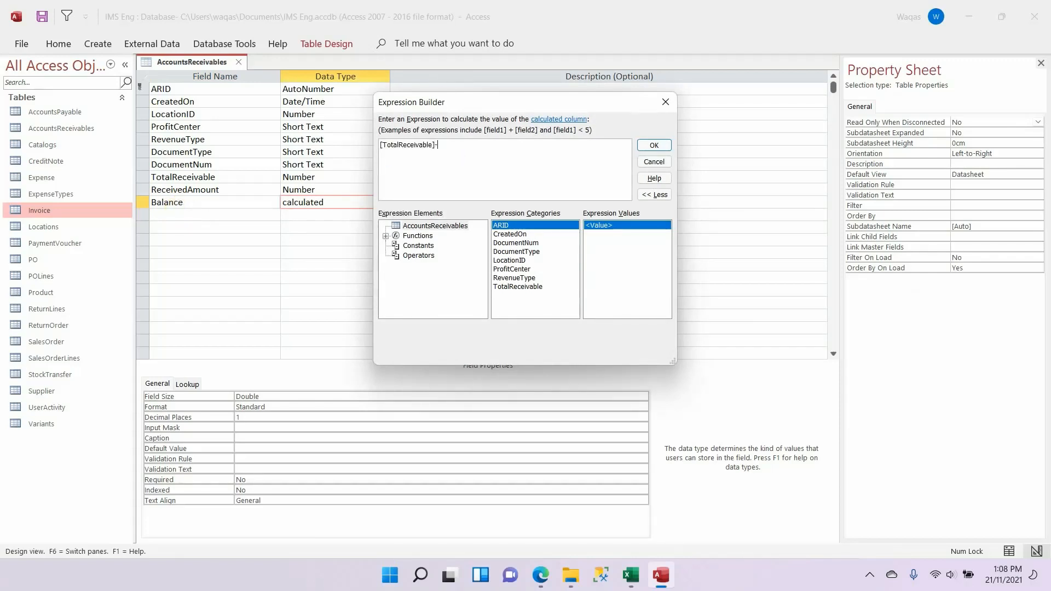
type("-re")
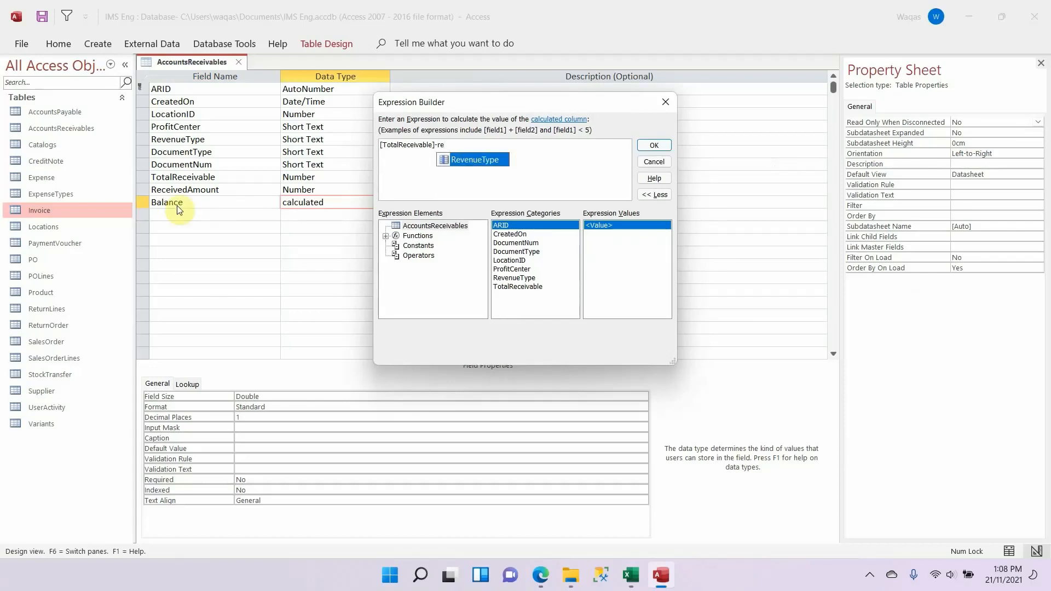
key("BackSpace")
key("Escape")
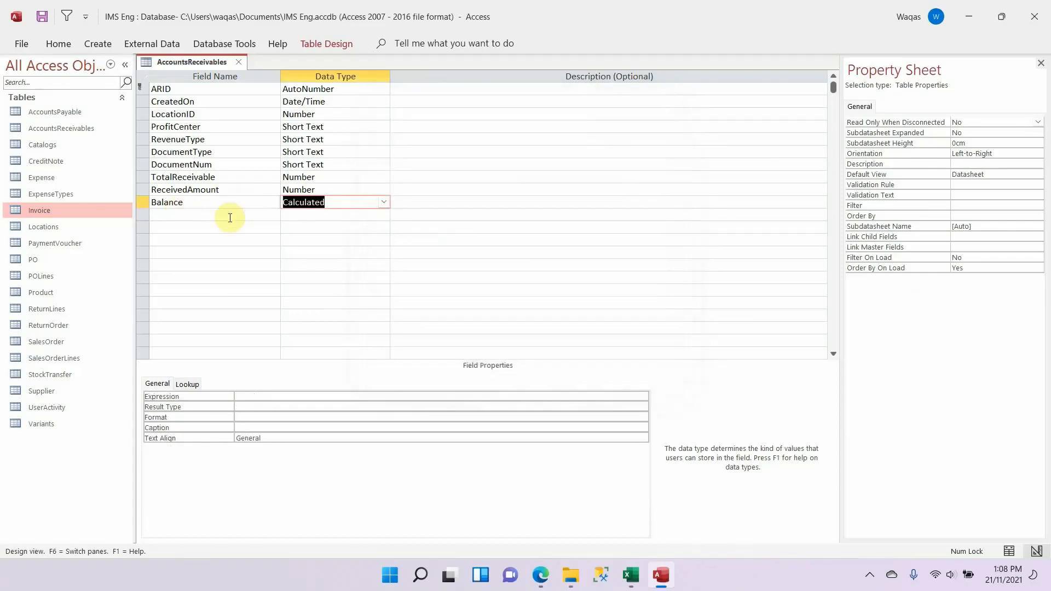
Step: Delete the Balance field row from AccountsReceivables
left_click(142, 201)
right_click(142, 201)
left_click(182, 291)
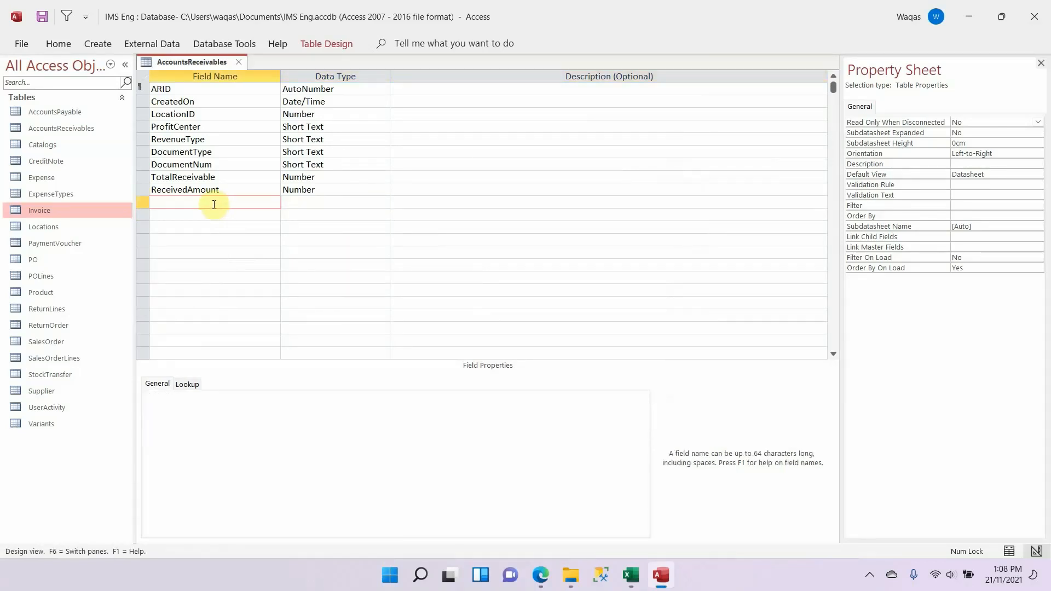
Step: Add Balance below ReceivedAmount as a Calculated field with the expression [TotalReceivable]-[ReceivedAmount]
type("Balance")
key("Tab")
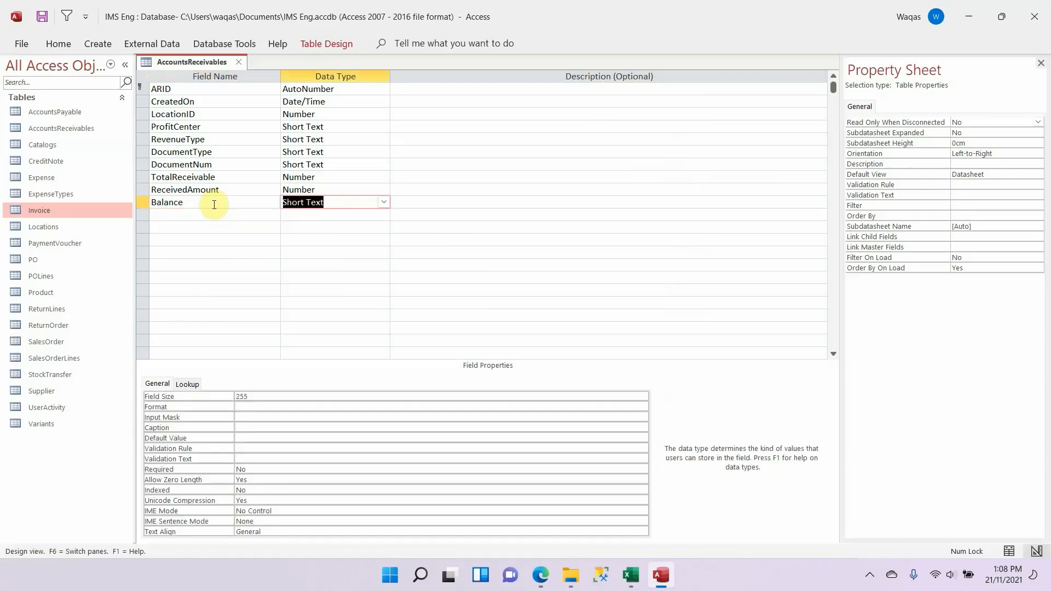
type("calculated")
key("Tab")
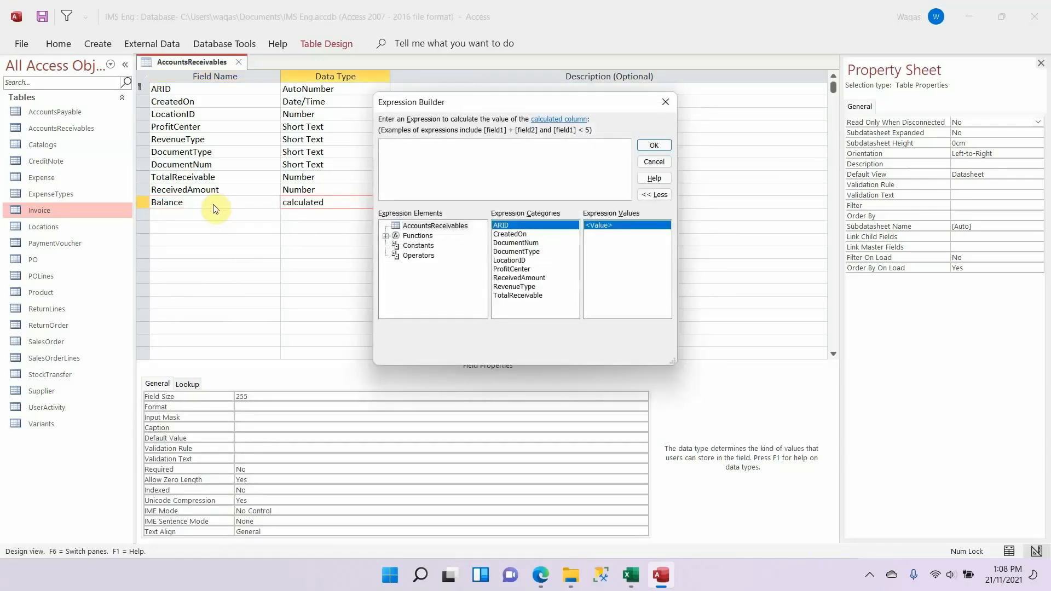
type("[TotalReceivable]-")
type("[ReceivedAmount]")
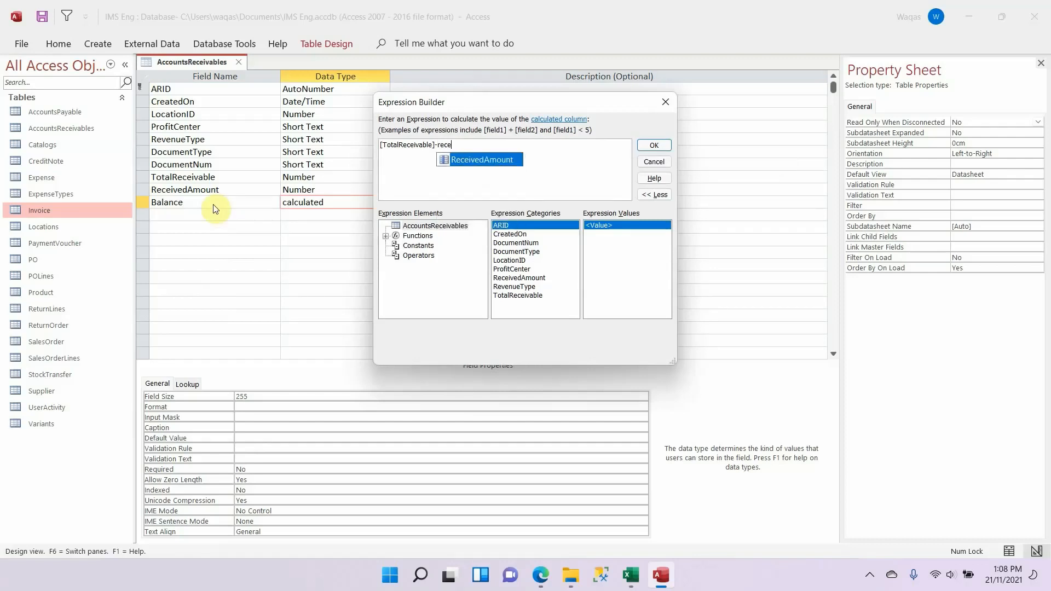
left_click(654, 146)
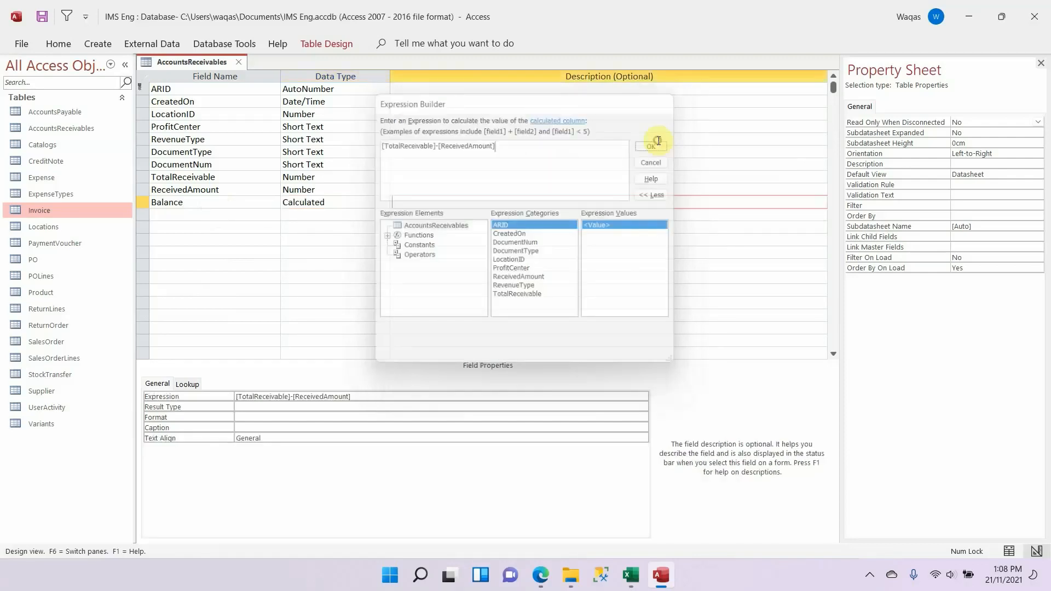
Step: Give Balance a Double result type, Standard format and 1 decimal place
left_click(281, 410)
type("double")
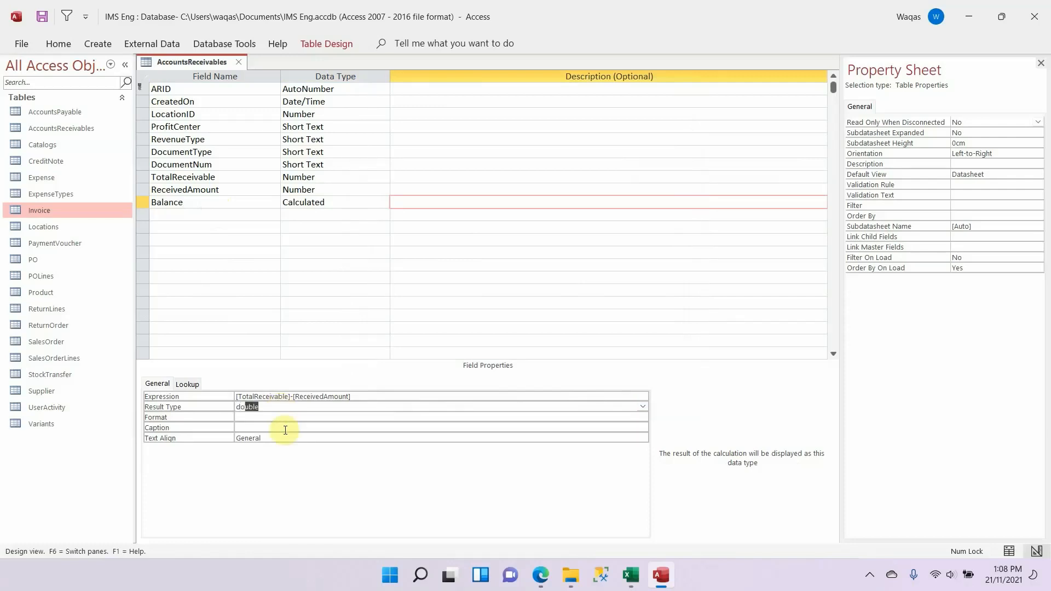
key("Tab")
type("Standard")
key("Tab")
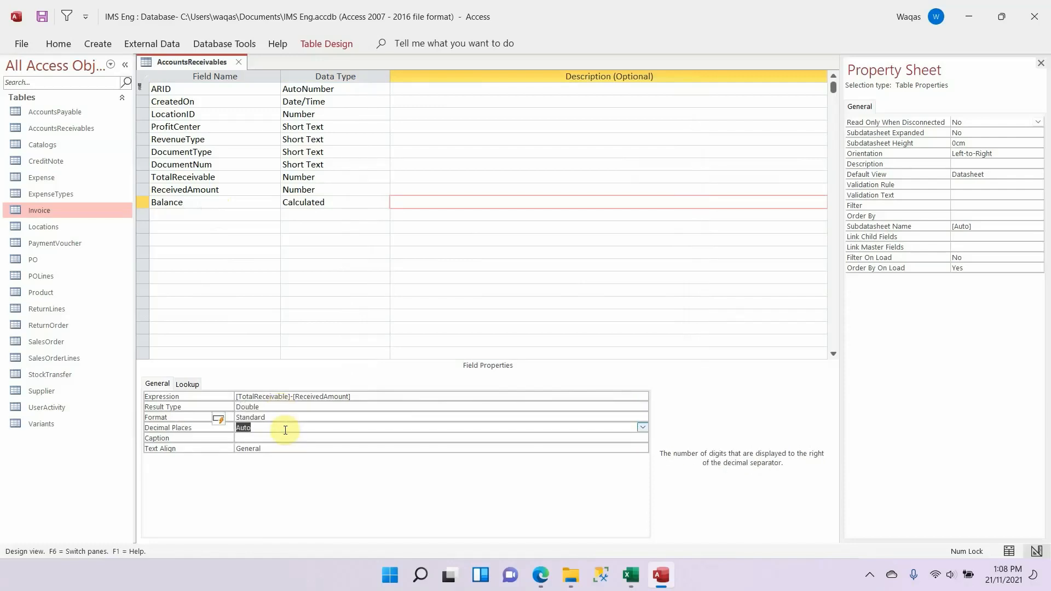
type("1")
key("Tab")
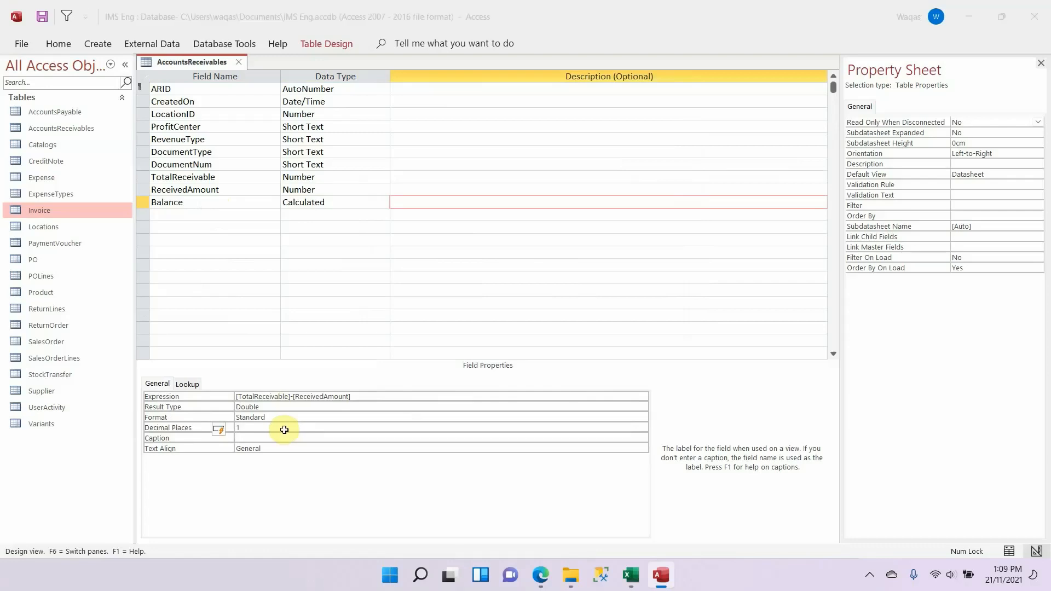
Step: Copy ReceivedOn from the Excel schema and add it below Balance in Access as a Date/Time field
key("alt+Tab")
key("Down")
key("alt+Tab")
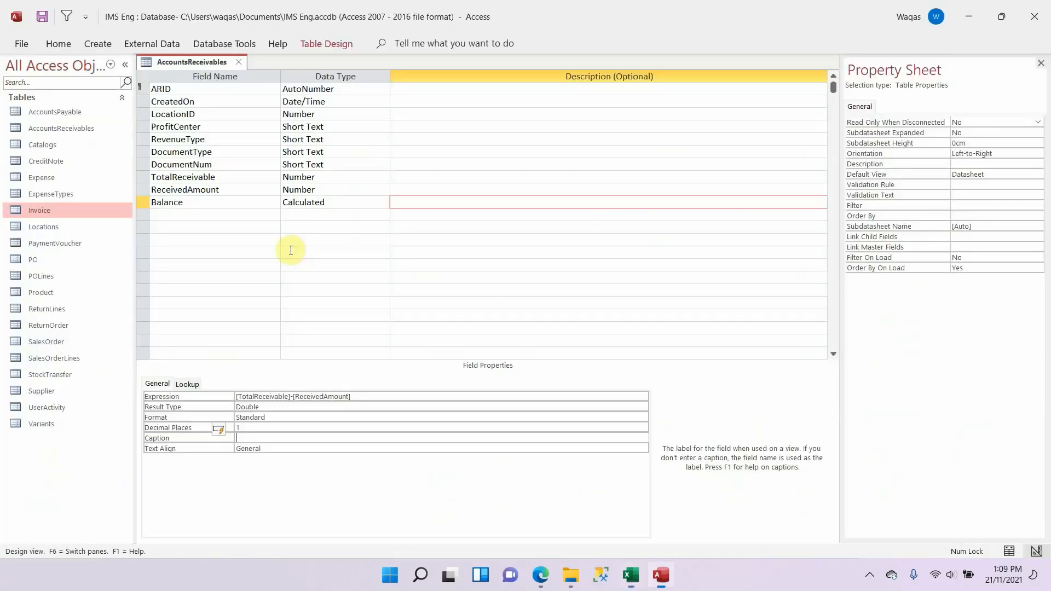
left_click(209, 214)
key("ctrl+v")
key("Tab")
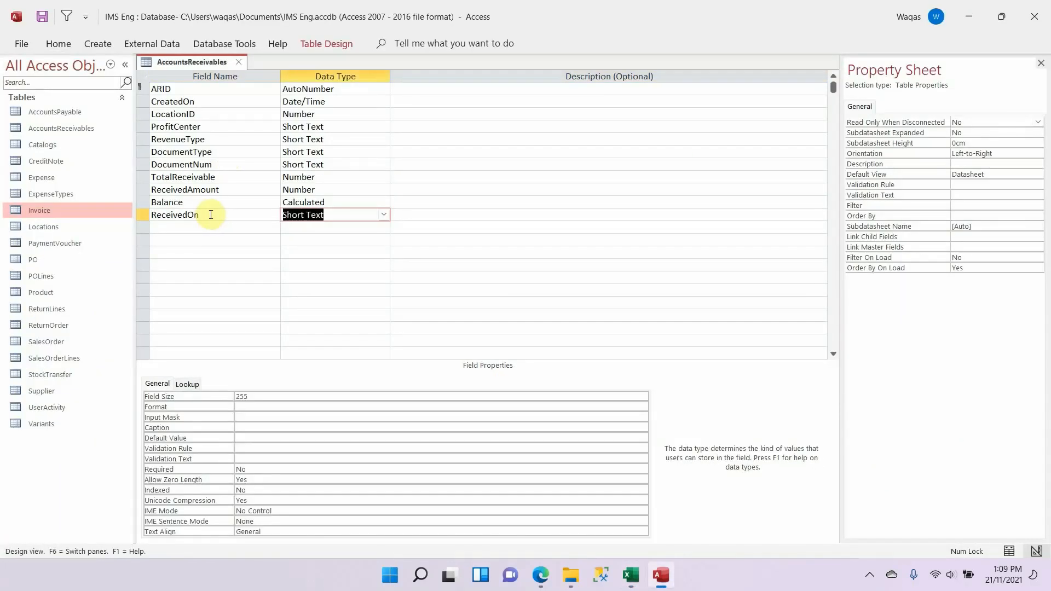
type("date/Time")
key("Tab")
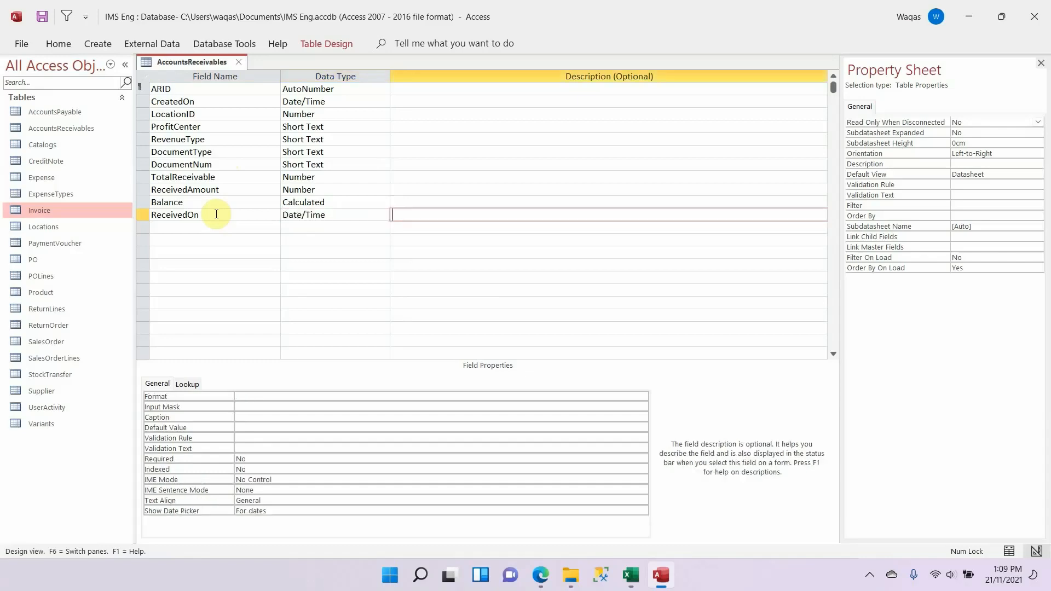
Step: Set the format of ReceivedOn to Short Date
key("shift+Tab")
left_click(255, 396)
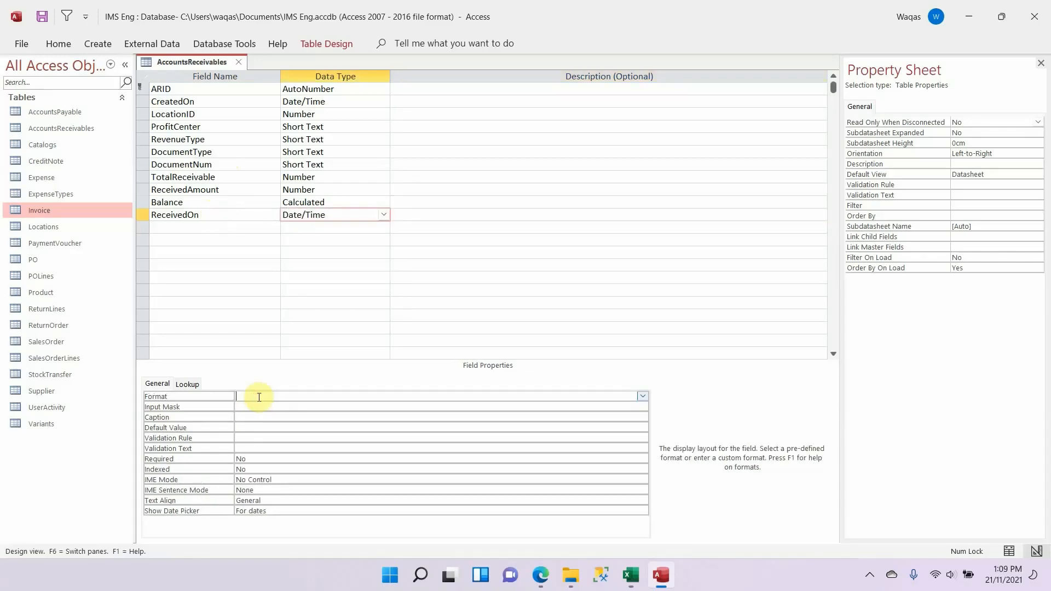
type("sho")
key("Tab")
Step: Copy UpdatedBy from the Excel schema and add it below ReceivedOn in Access as a Short Text field
key("alt+Tab")
key("Down")
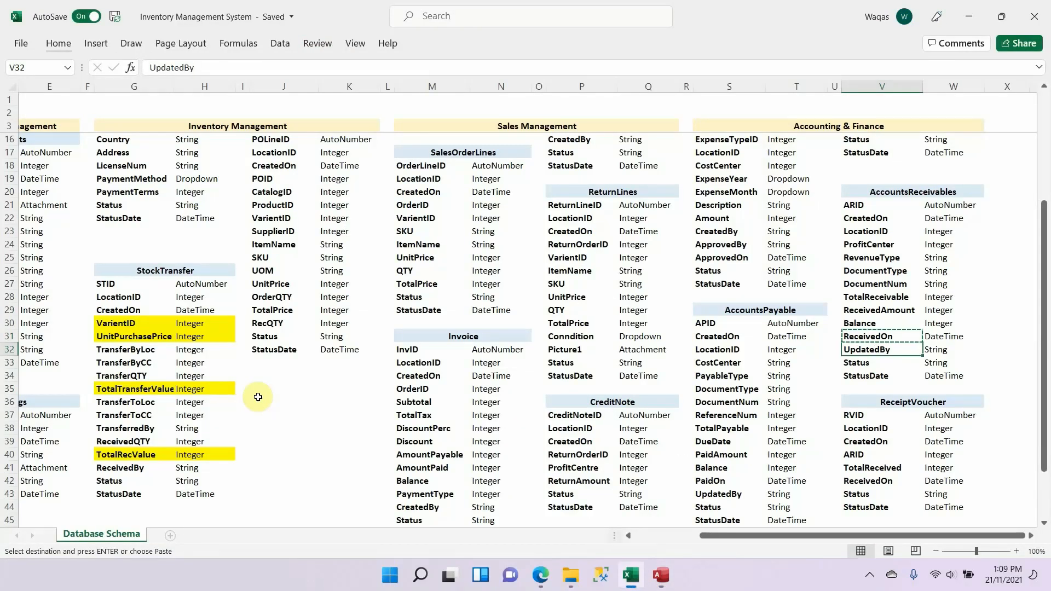
key("ctrl+c")
key("alt+Tab")
left_click(224, 225)
key("ctrl+v")
key("Tab")
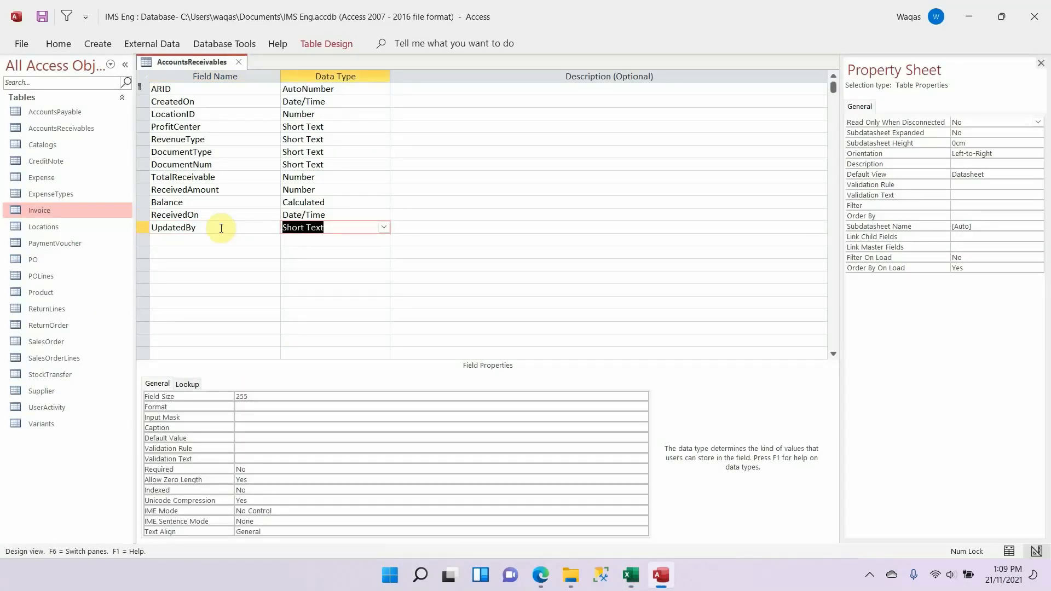
Step: Set the field size of UpdatedBy to 100
left_click(248, 403)
left_click(247, 397)
left_click(213, 396)
type("1")
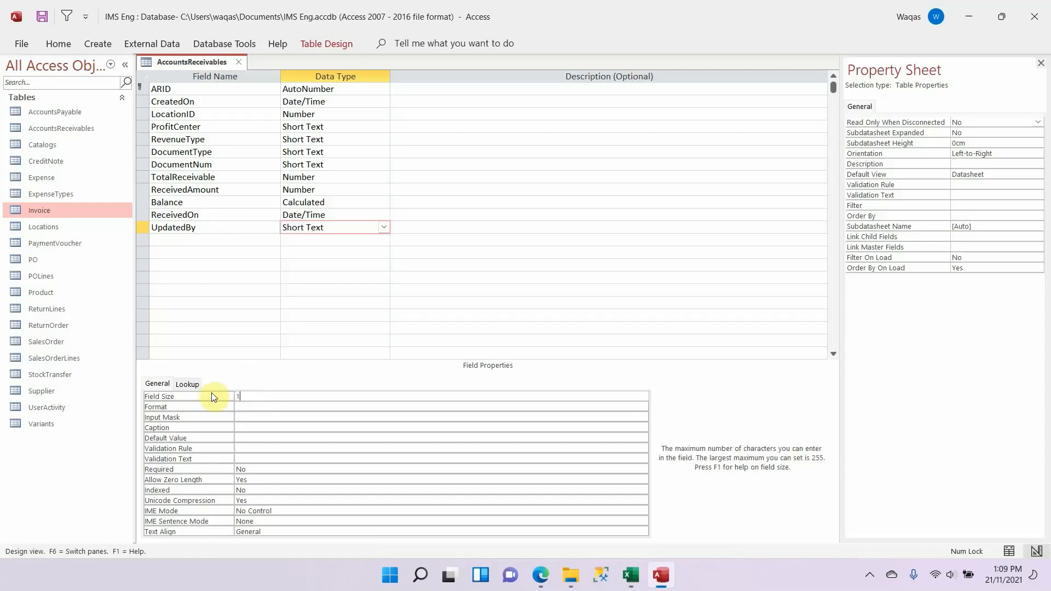
type("00")
key("Tab")
Step: Copy Status from the Excel schema and add it below UpdatedBy in Access as a Short Text field
key("alt+Tab")
key("Down")
key("ctrl+c")
key("alt+Tab")
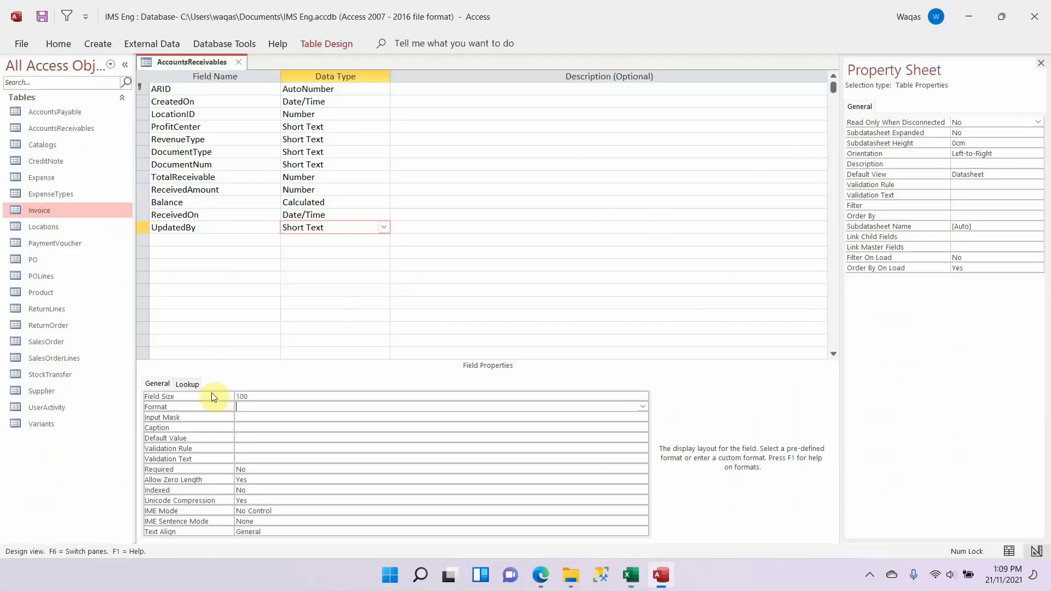
left_click(219, 240)
key("ctrl+v")
key("Tab")
type("d")
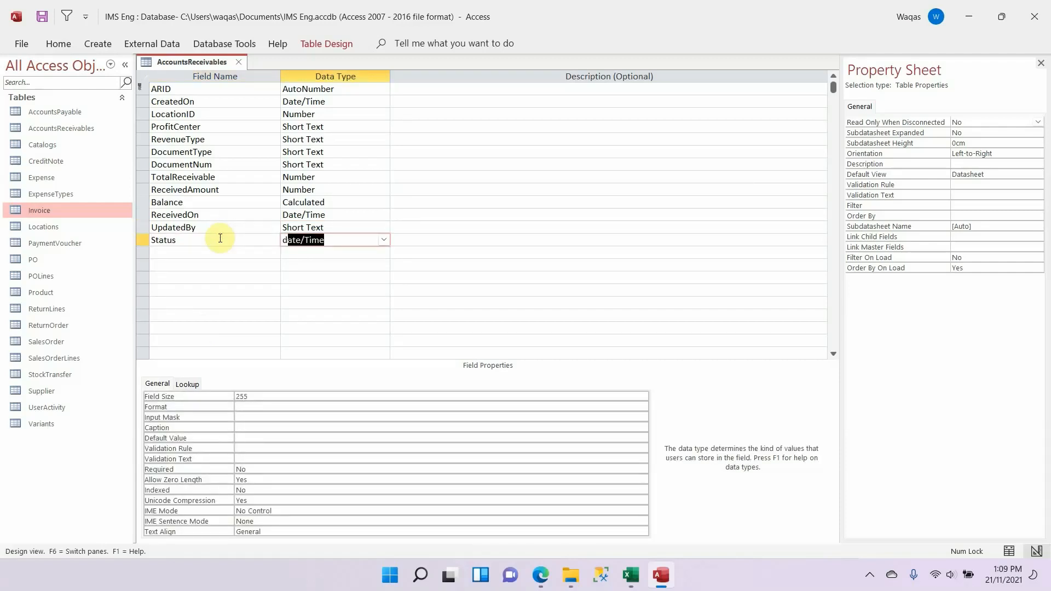
key("BackSpace")
key("BackSpace")
type("short Text")
key("Tab")
Step: Set the field size of Status to 25
key("Down")
key("Left")
key("Up")
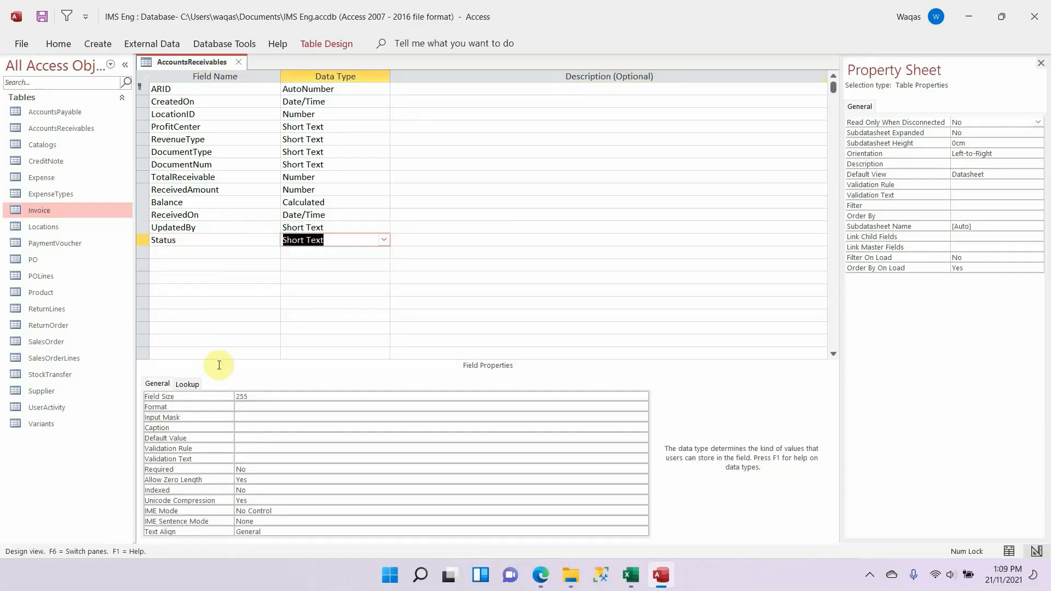
left_click(254, 394)
key("Return")
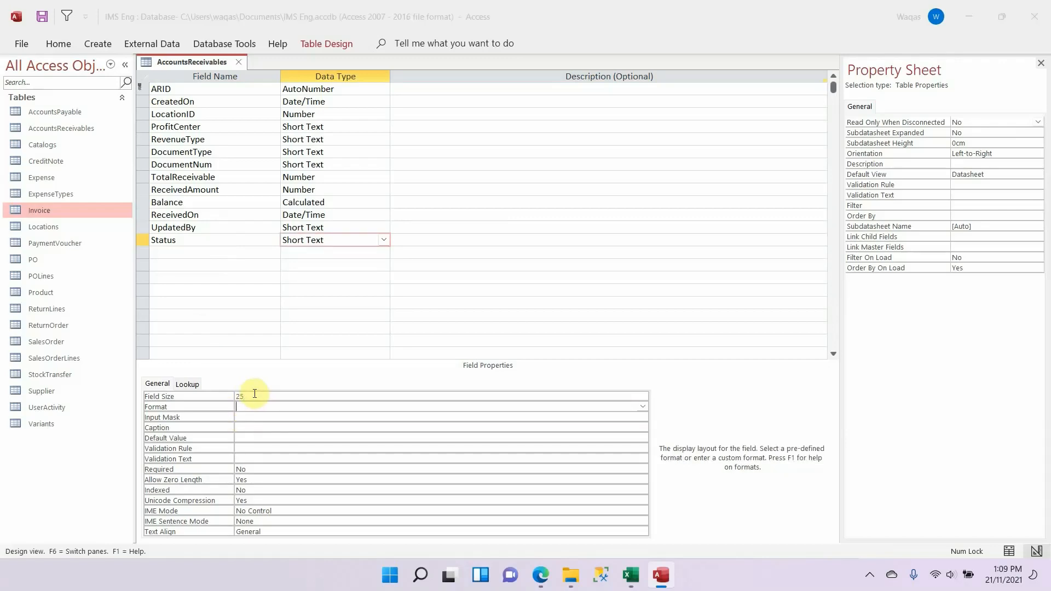
Step: Copy StatusDate from the Excel schema and add it below Status in Access as a Date/Time field
key("alt+Tab")
key("Down")
key("alt+Tab")
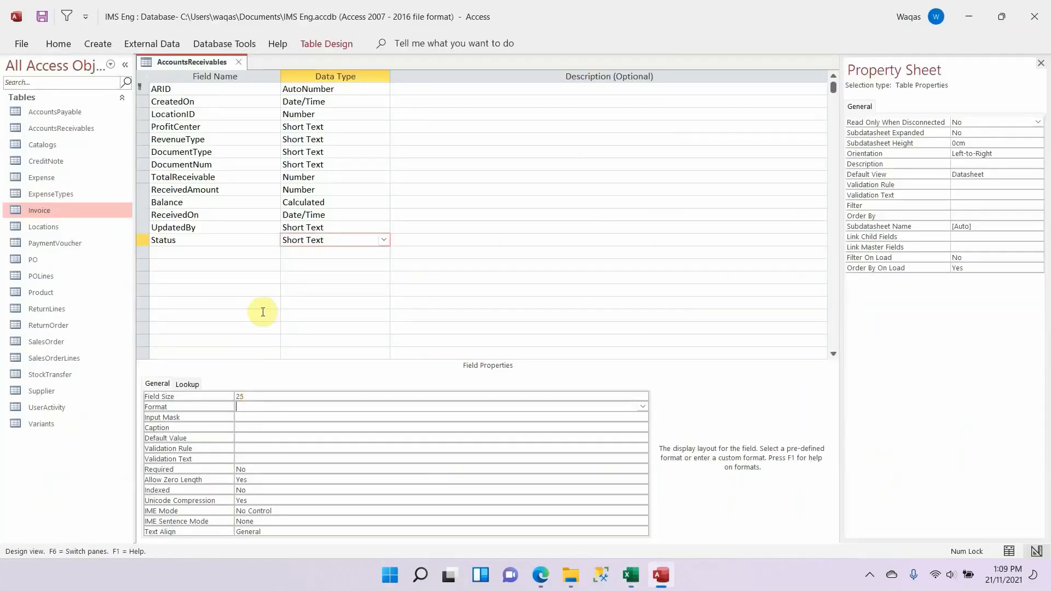
left_click(241, 255)
key("ctrl+v")
key("Tab")
type("dat")
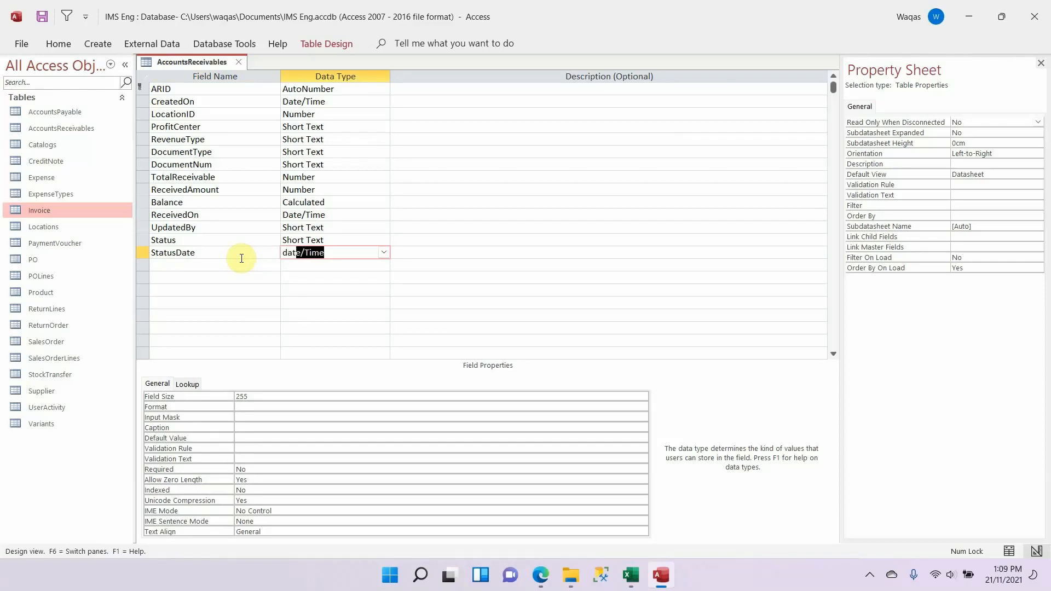
key("Tab")
Step: Set the format of StatusDate to Short Date
key("shift+Tab")
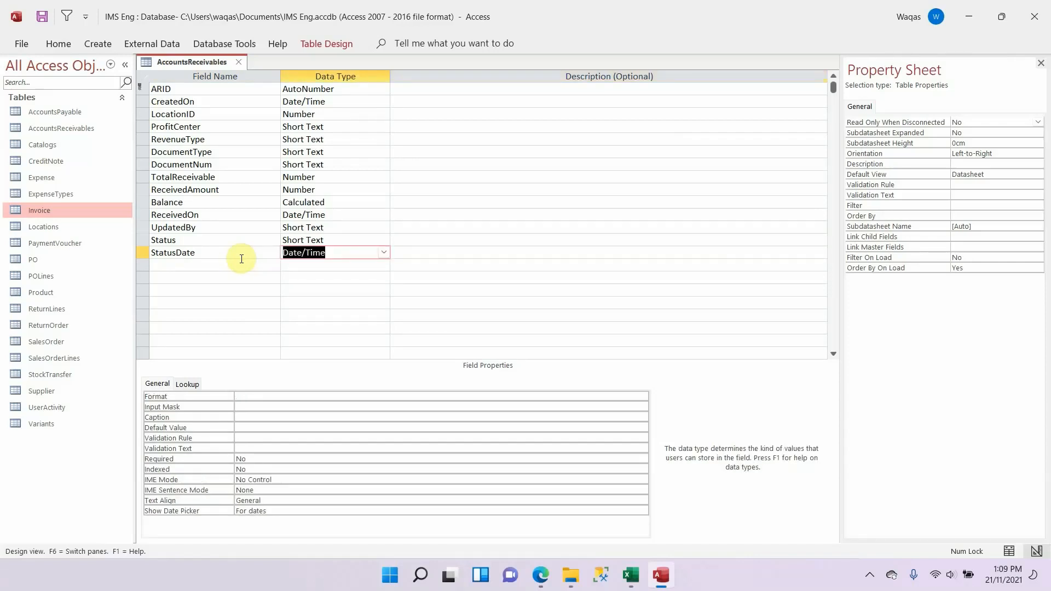
left_click(324, 399)
type("short Date")
key("Return")
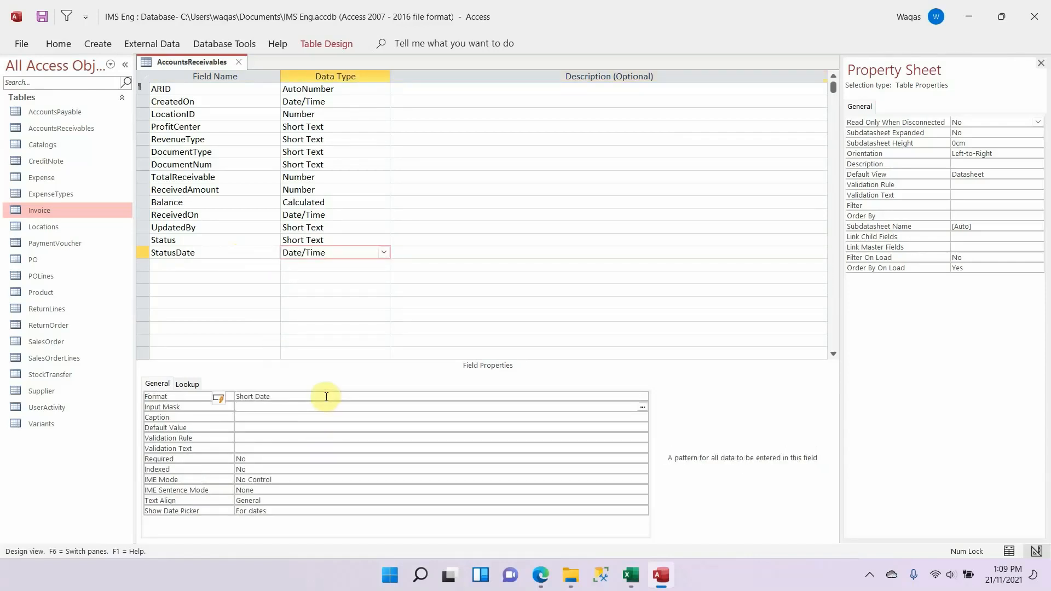
Step: Clear the pending copy in the Excel schema, then save and close the AccountsReceivables table in Access
key("alt+Tab")
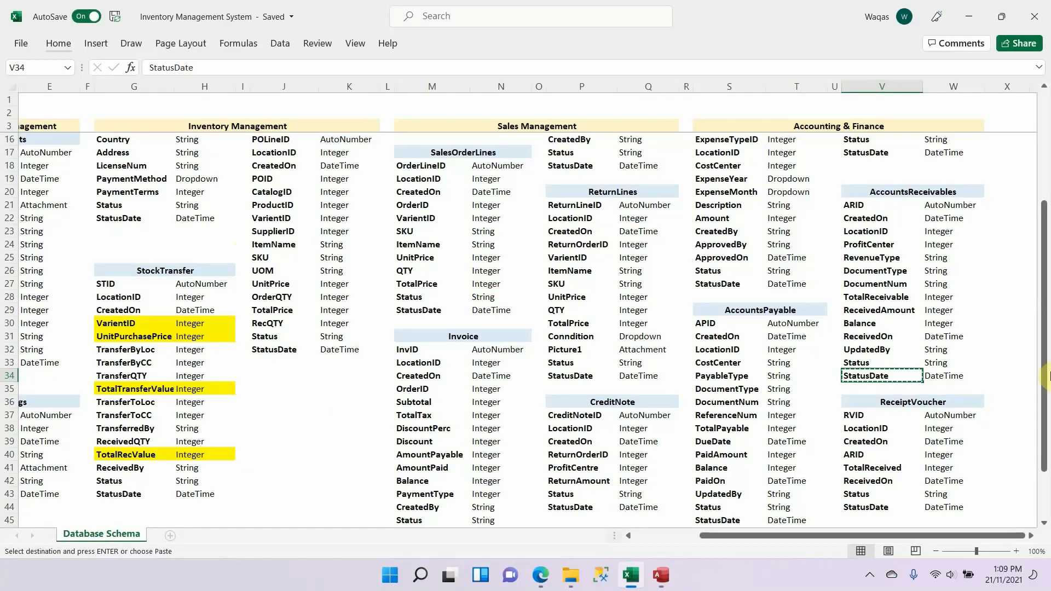
scroll(890, 343, "down", 3)
scroll(890, 343, "down", 1)
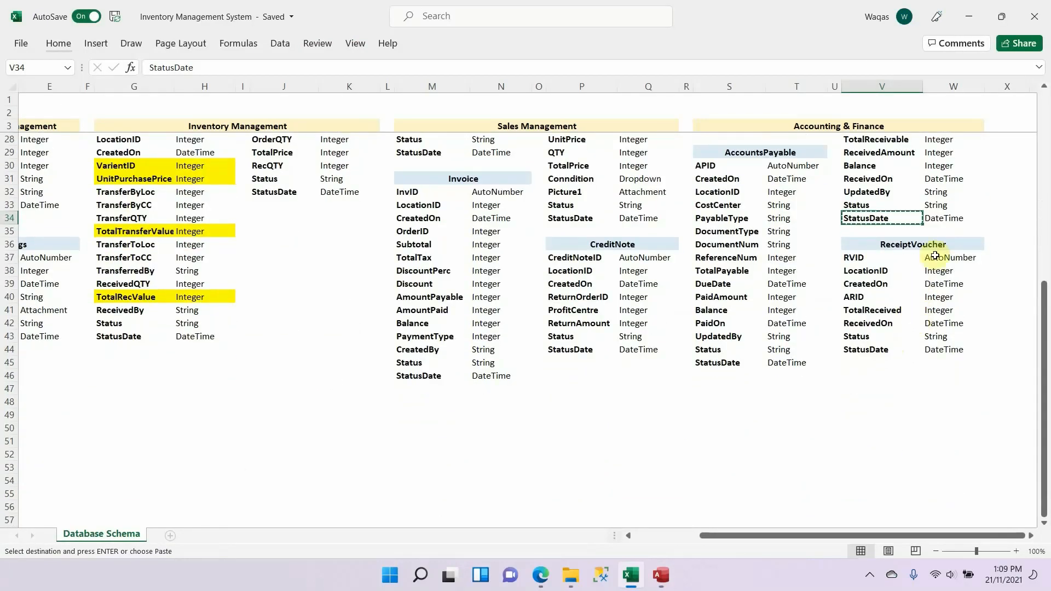
key("Escape")
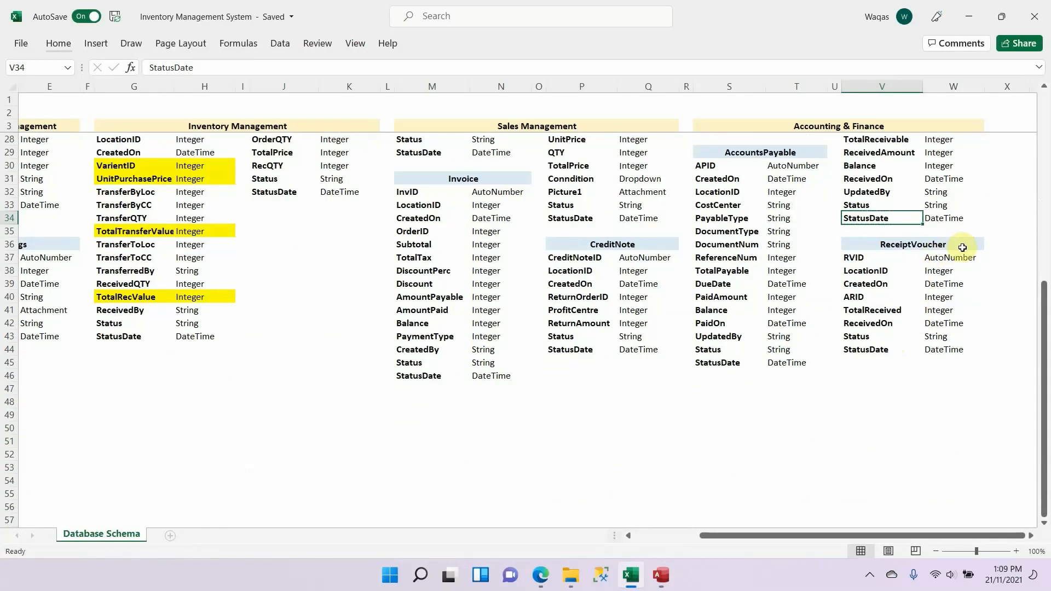
key("alt+Tab")
right_click(162, 60)
left_click(174, 70)
right_click(170, 61)
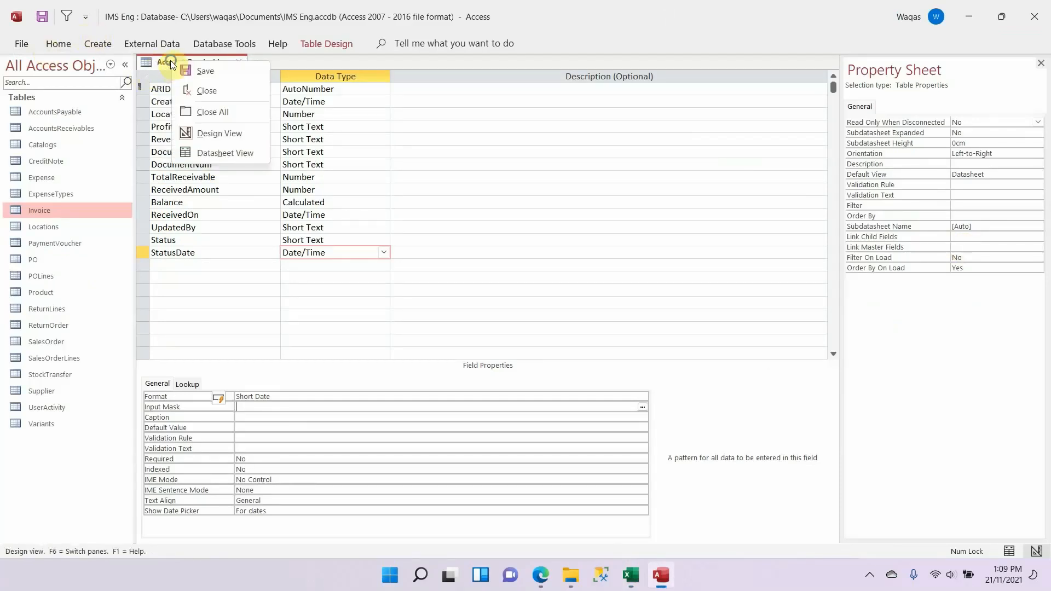
left_click(182, 70)
right_click(177, 61)
left_click(191, 72)
right_click(189, 62)
left_click(199, 70)
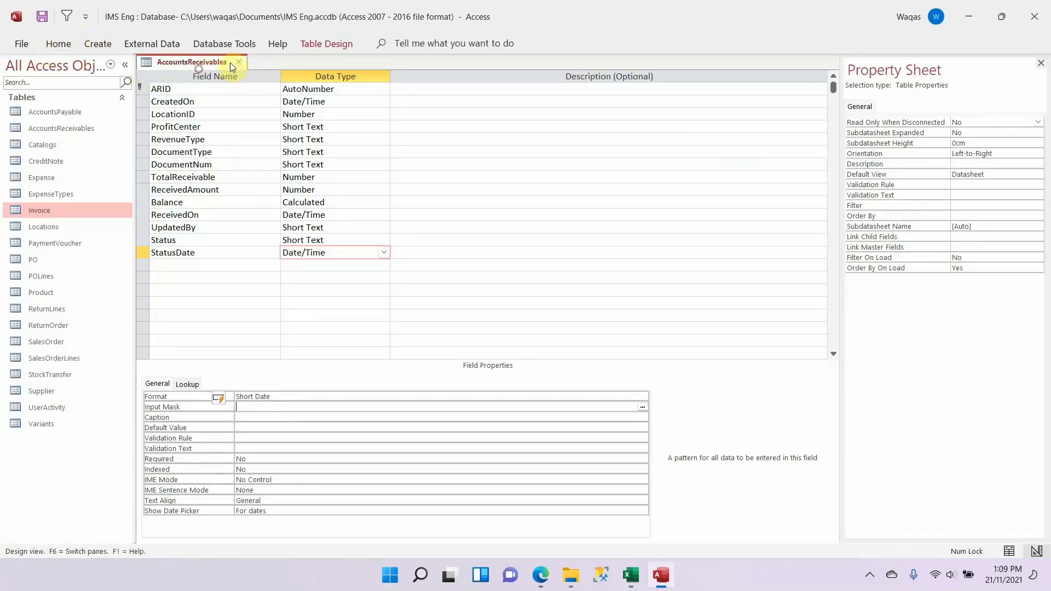
scroll(214, 126, "up", 2)
left_click(239, 62)
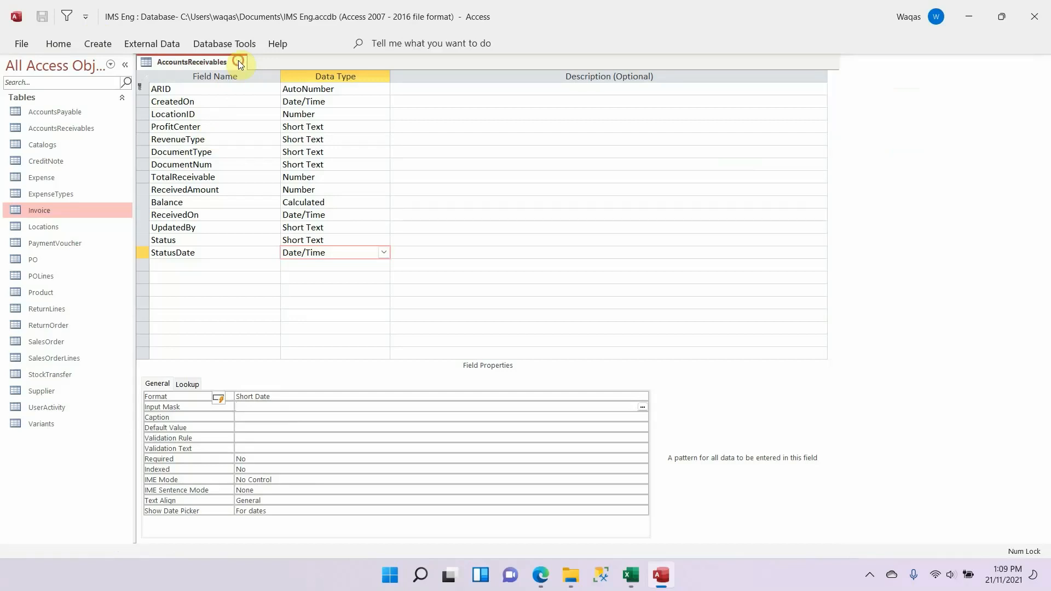
Step: Examine how the Invoice, AccountsReceivables and ReceiptVoucher tables relate in the Excel schema
key("alt+Tab")
left_click(954, 246)
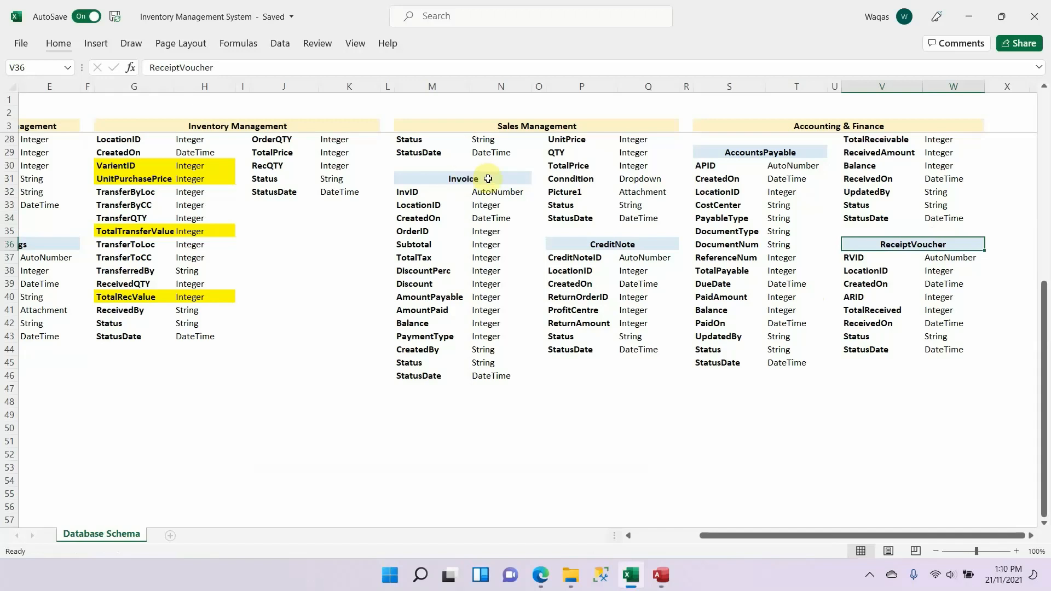
left_click_drag(487, 178, 478, 375)
scroll(511, 335, "up", 2)
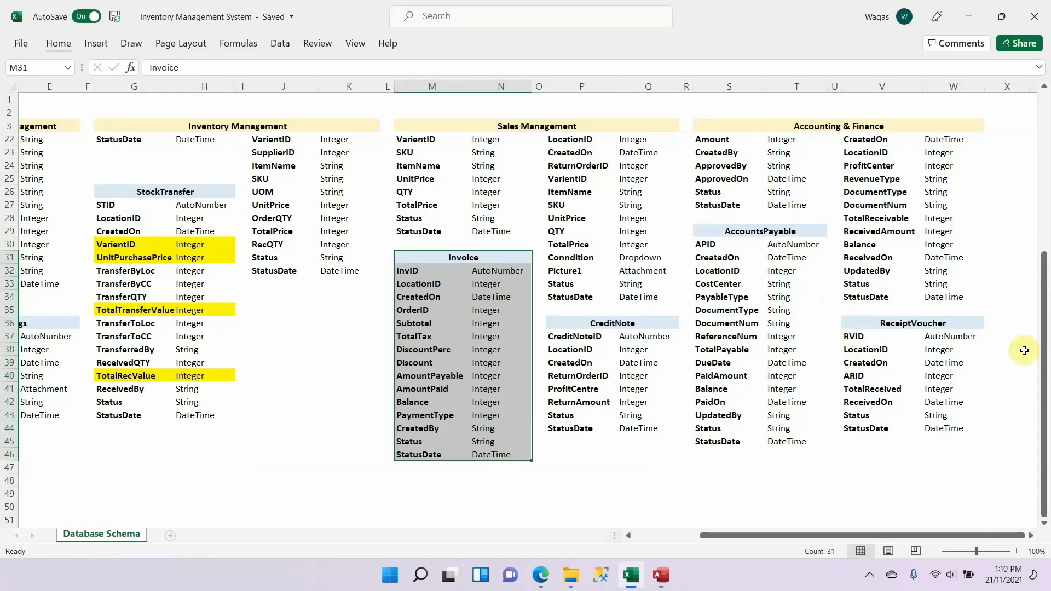
left_click(969, 325)
left_click_drag(969, 353, 950, 426)
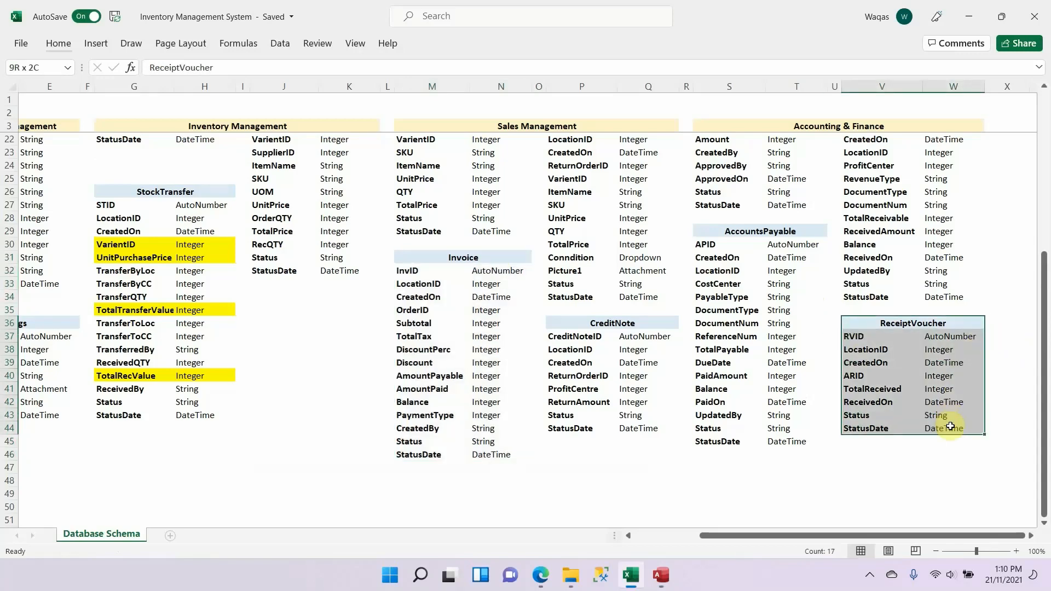
scroll(949, 425, "down", 1)
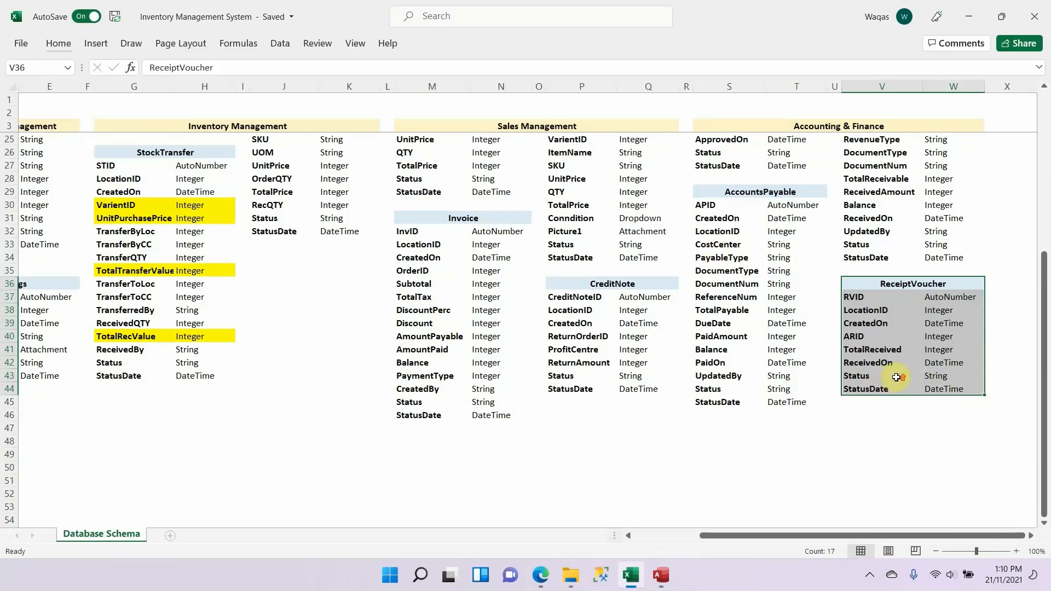
scroll(896, 377, "up", 2)
left_click_drag(465, 298, 468, 464)
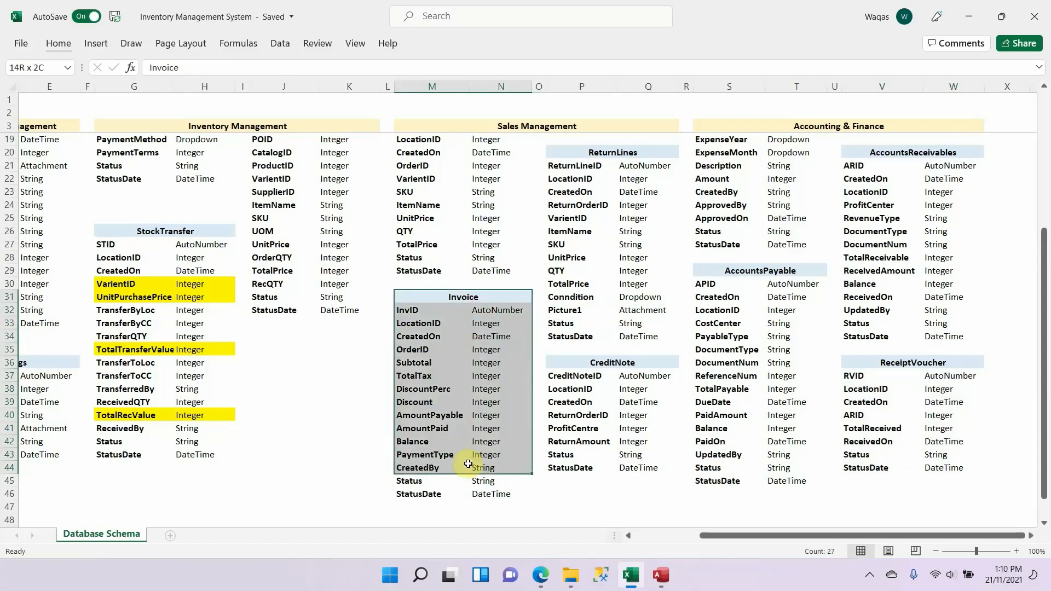
left_click_drag(968, 148, 938, 336)
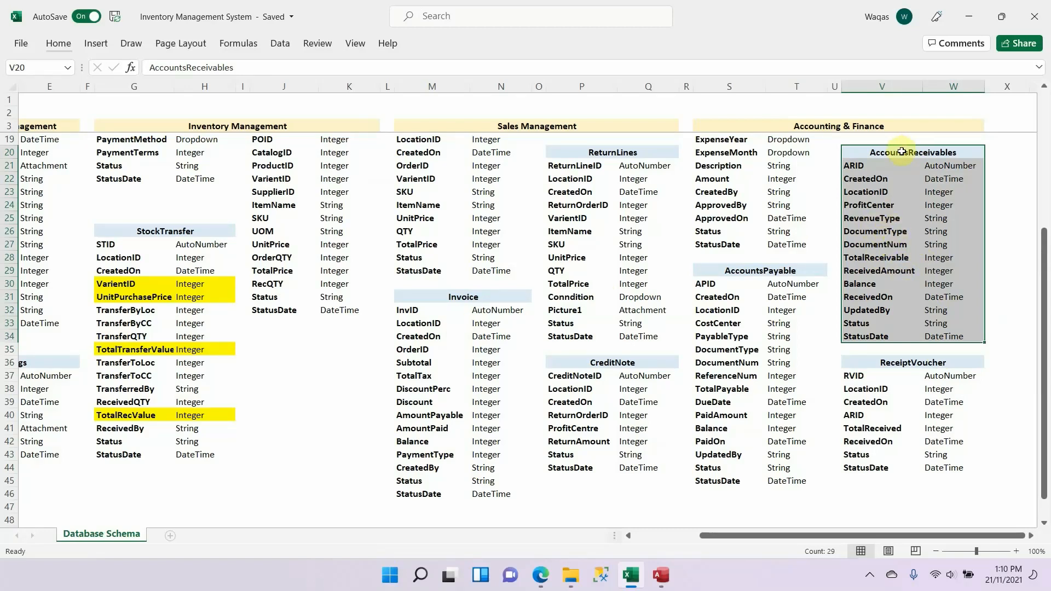
left_click_drag(902, 151, 894, 331)
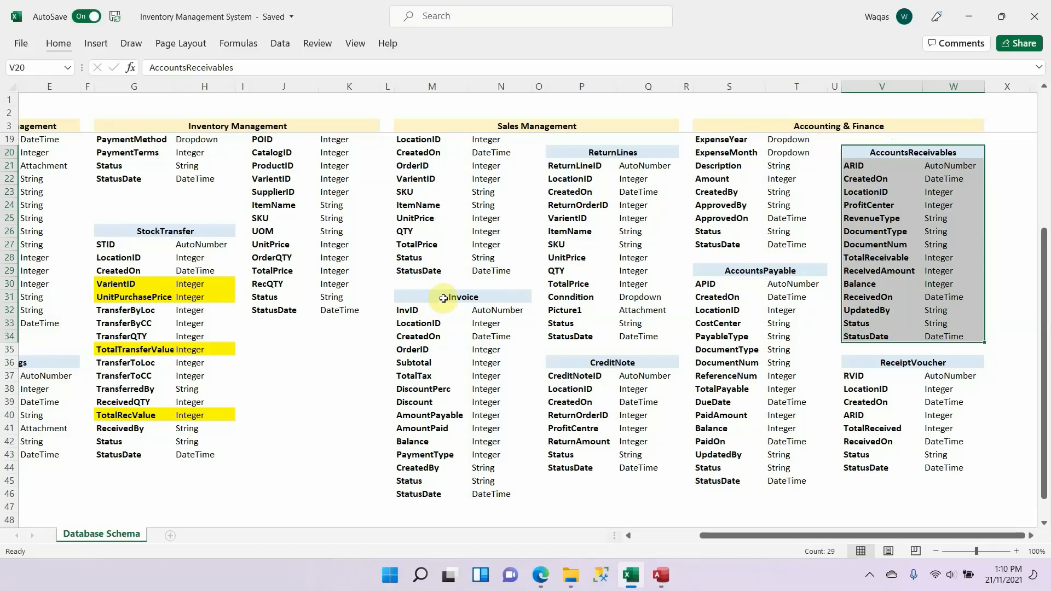
left_click_drag(443, 298, 439, 496)
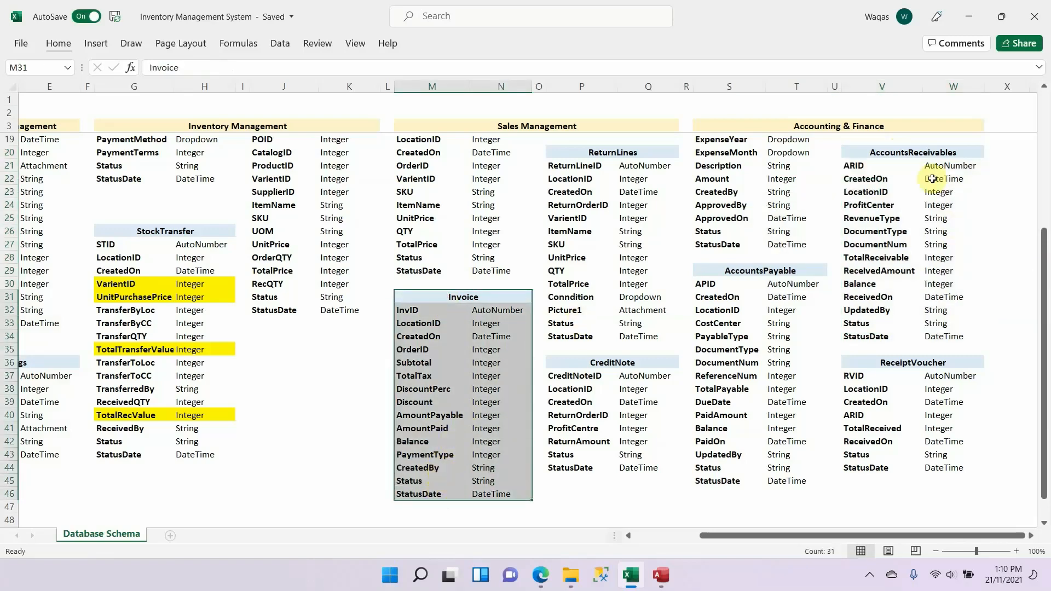
left_click_drag(938, 153, 913, 337)
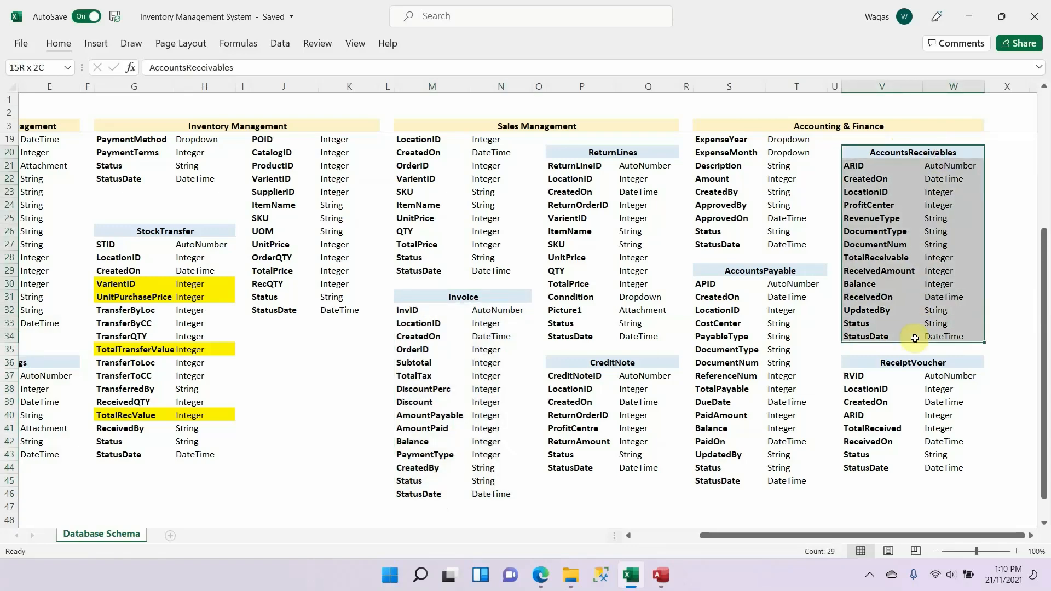
scroll(867, 295, "down", 2)
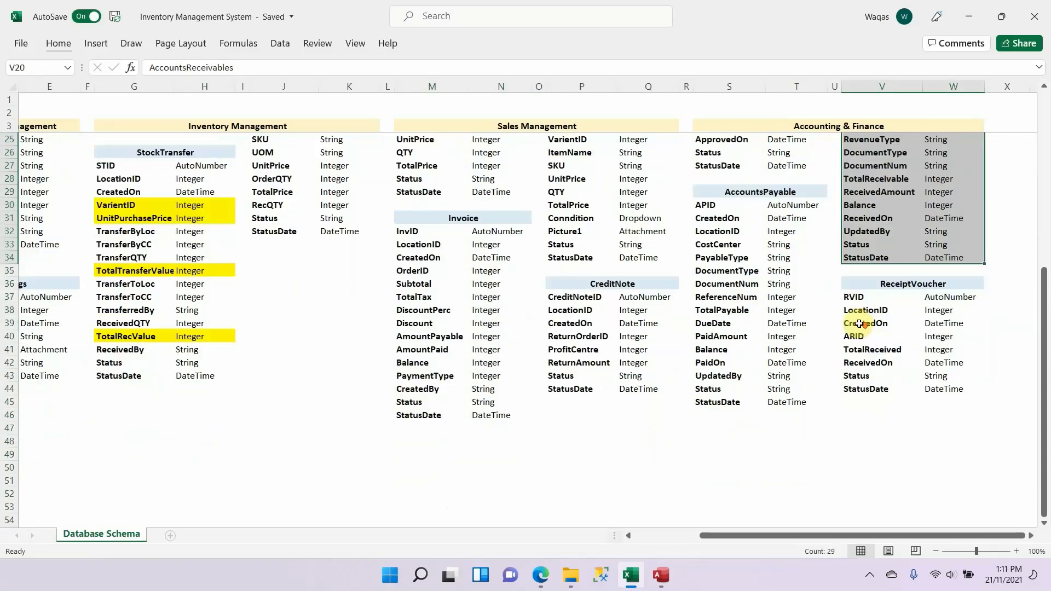
left_click_drag(950, 286, 941, 391)
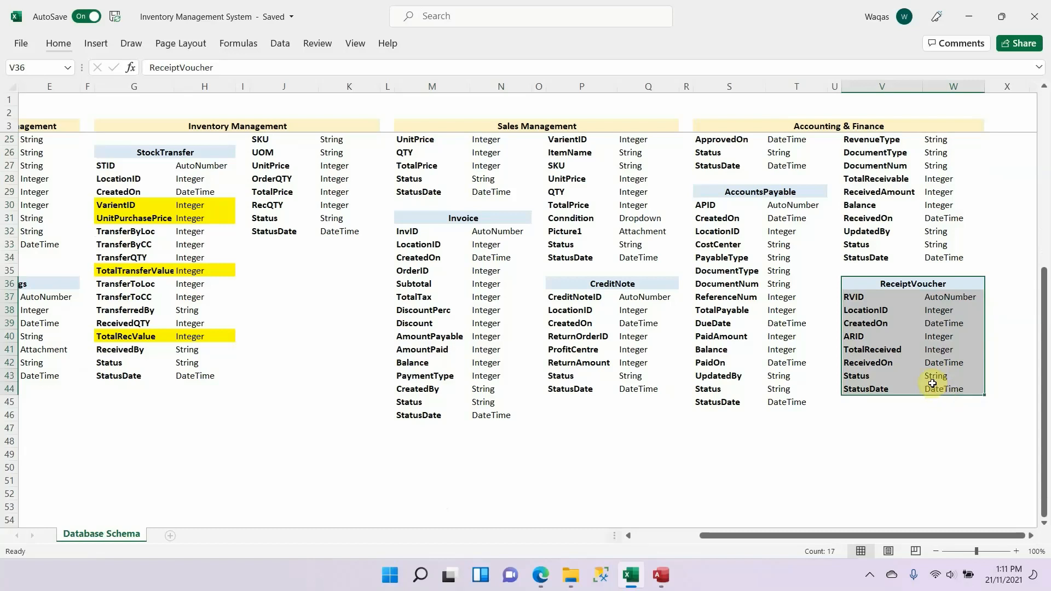
Step: Trace the sales flow in the Excel schema from SalesOrder through Invoice and AccountsReceivables to ReceiptVoucher
scroll(932, 383, "up", 1)
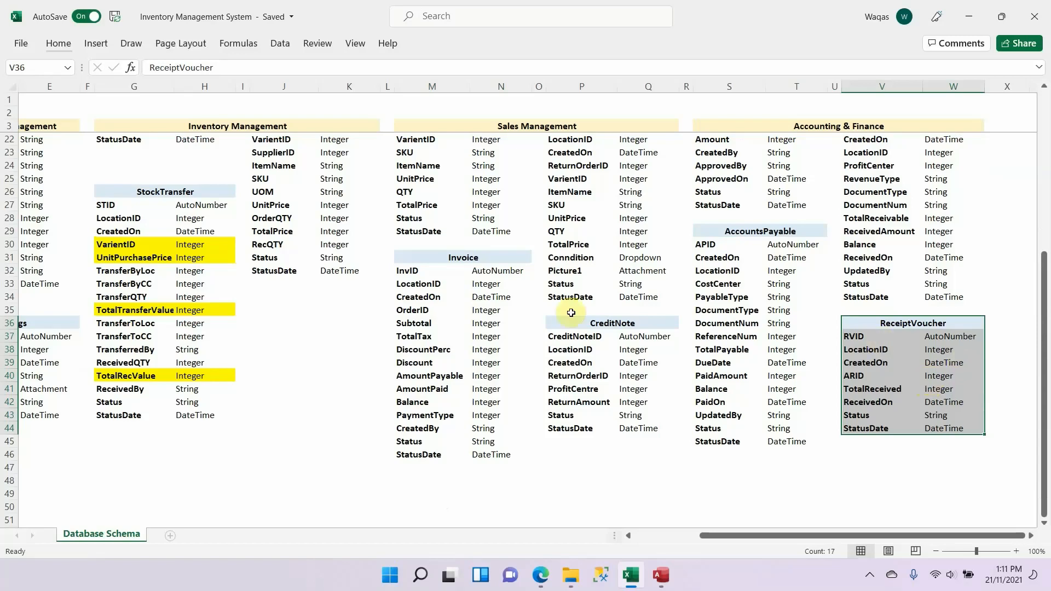
scroll(488, 259, "up", 6)
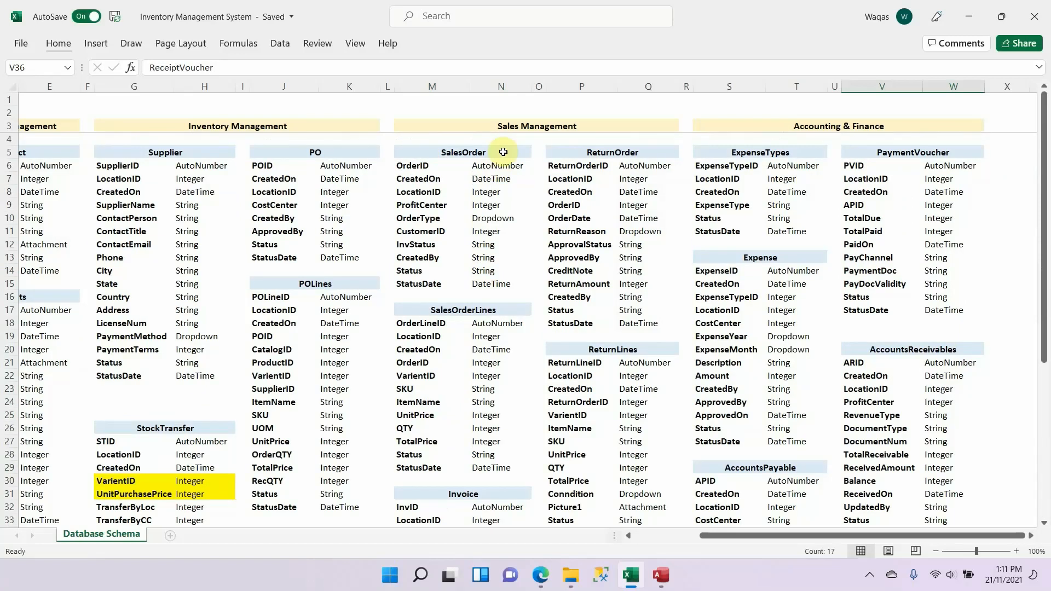
left_click_drag(498, 151, 484, 286)
scroll(484, 284, "down", 7)
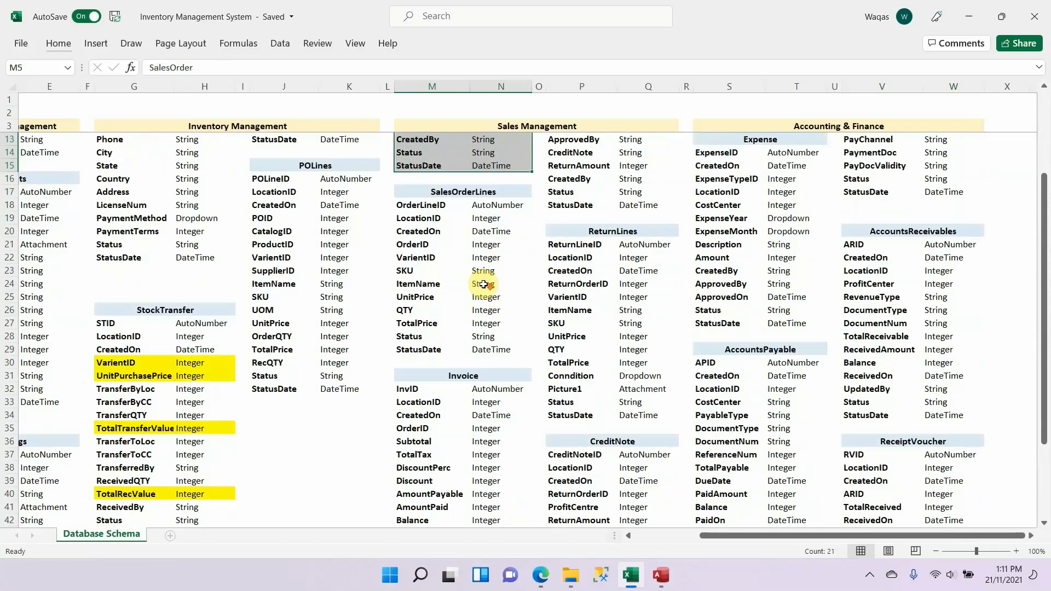
left_click_drag(500, 216, 495, 407)
scroll(482, 219, "up", 7)
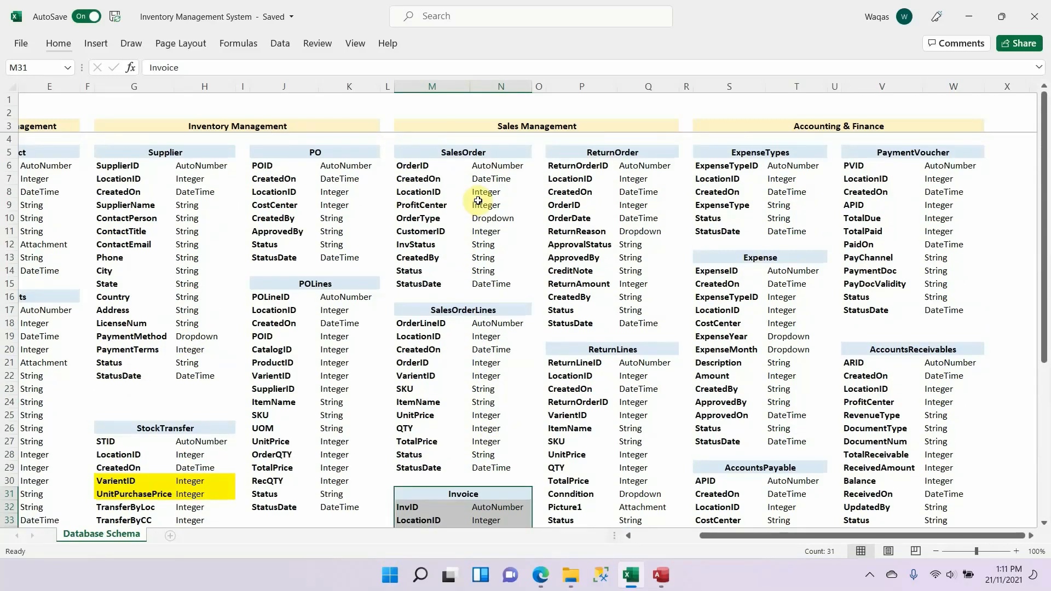
scroll(480, 196, "down", 5)
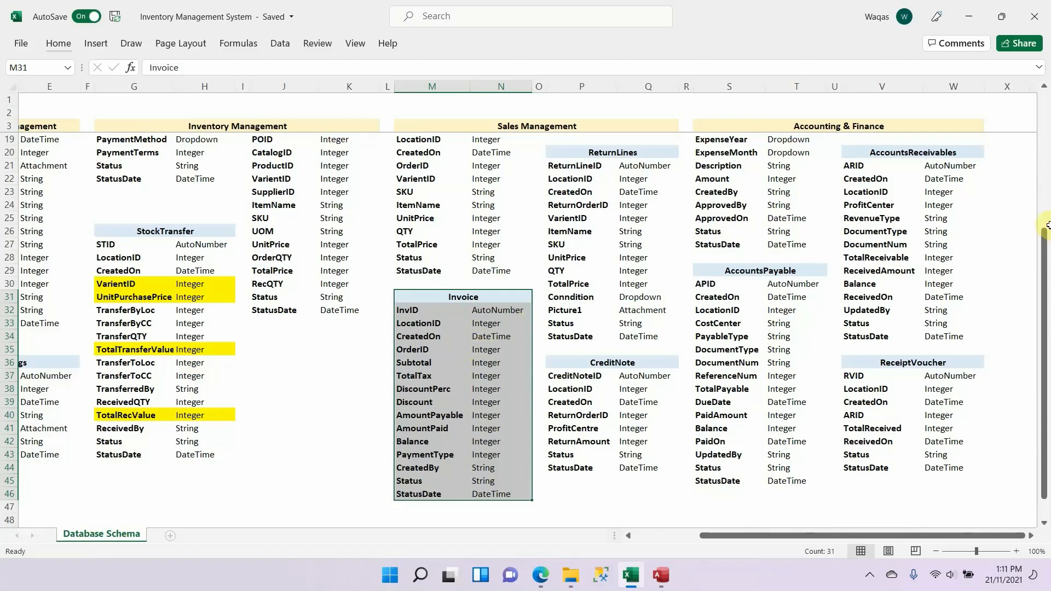
left_click_drag(970, 154, 967, 338)
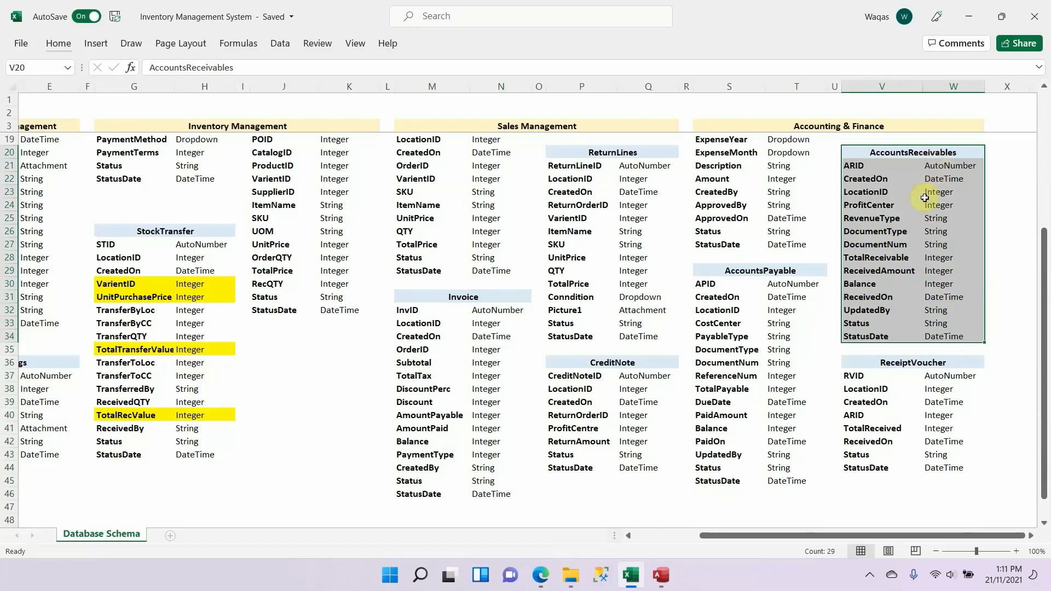
left_click(920, 364)
left_click_drag(917, 373, 903, 459)
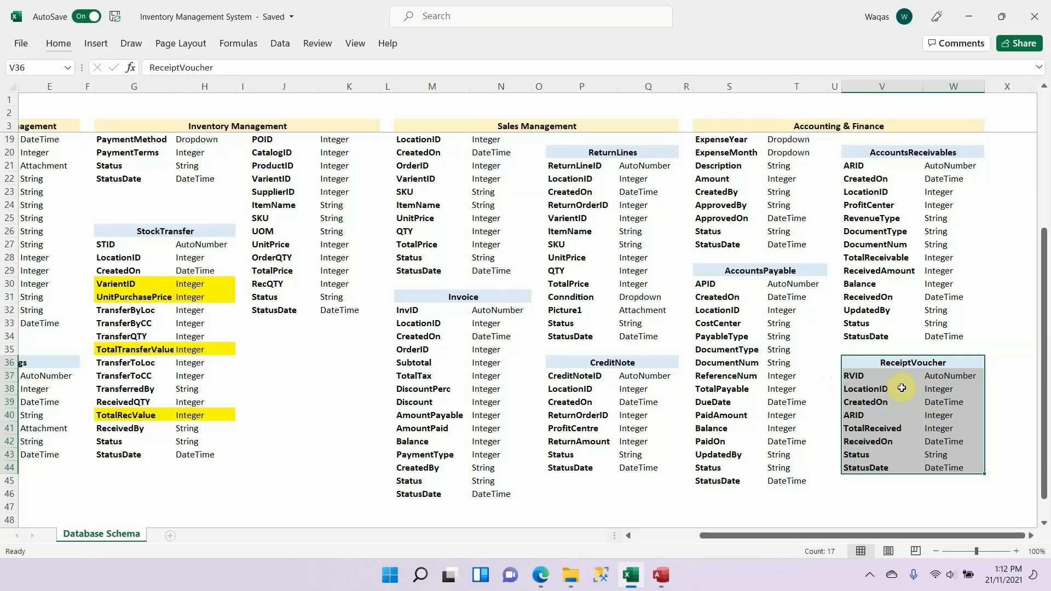
Step: Create a new table in Access and save it in Design View as ReceiptVoucher, using the name from the Excel schema
double_click(945, 361)
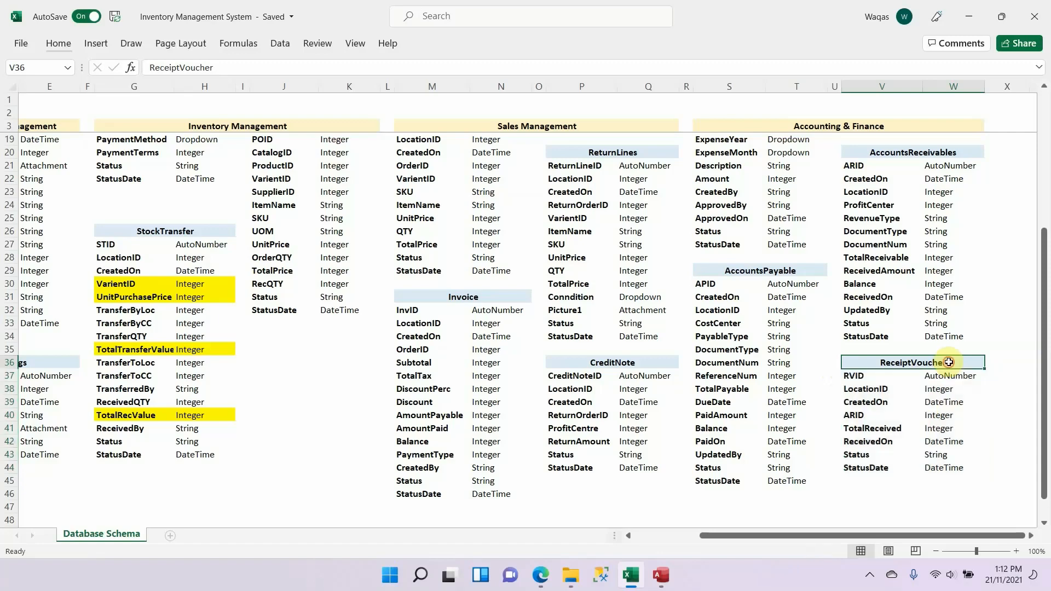
key("alt+Tab")
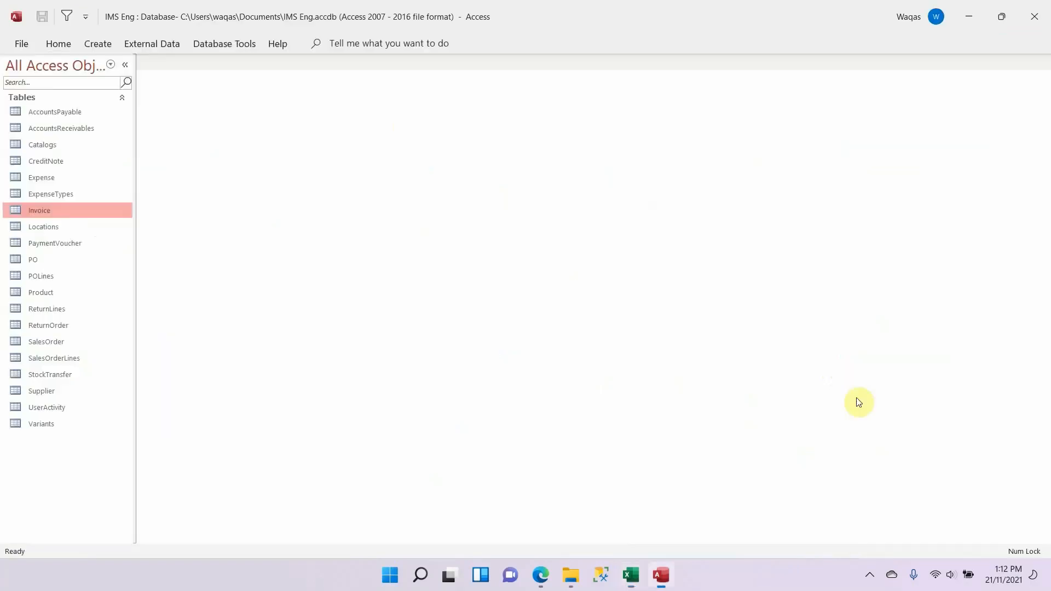
left_click(99, 43)
left_click(94, 83)
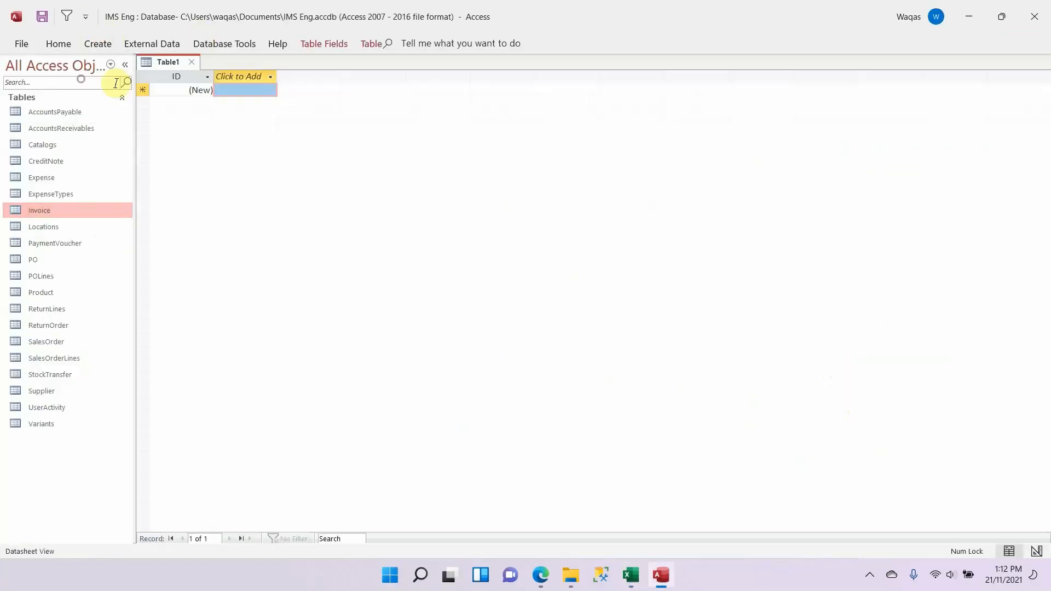
right_click(173, 68)
left_click(219, 139)
type("ReceiptVoucher")
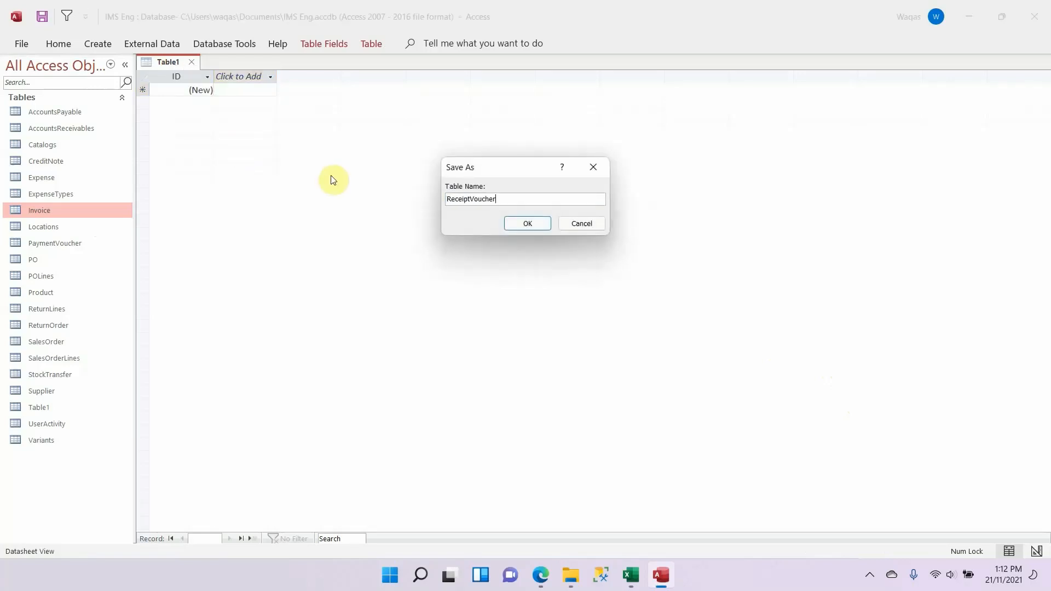
key("Return")
Step: Copy RVID from the Excel schema and use it as the name of ReceiptVoucher's AutoNumber key field in Access
key("alt+Tab")
key("Down")
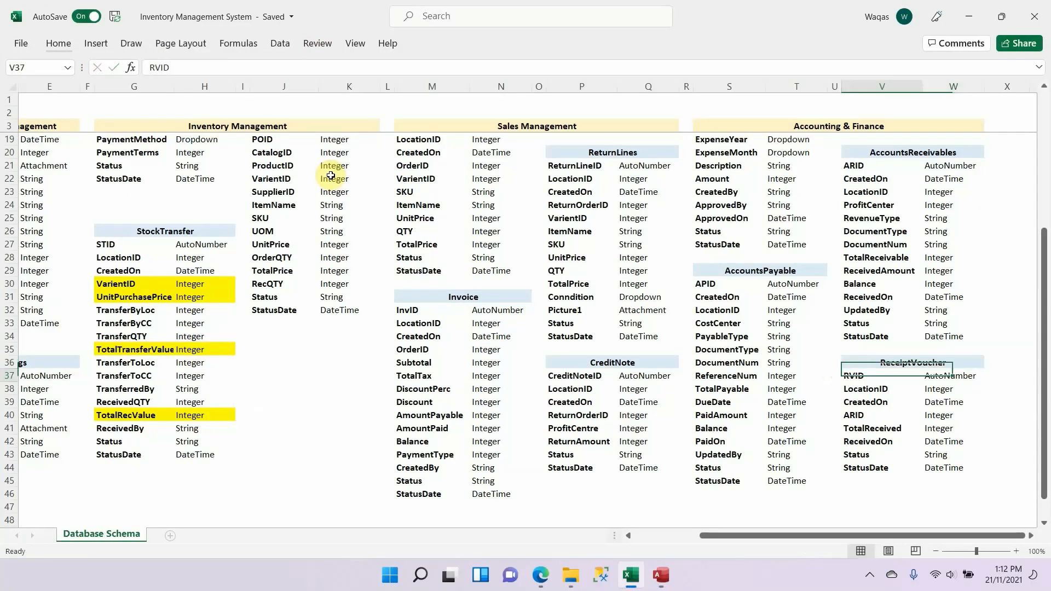
key("ctrl+c")
key("alt+Tab")
key("ctrl+v")
Step: Copy LocationID from the Excel schema and add it below RVID in Access as a Number field
key("alt+Tab")
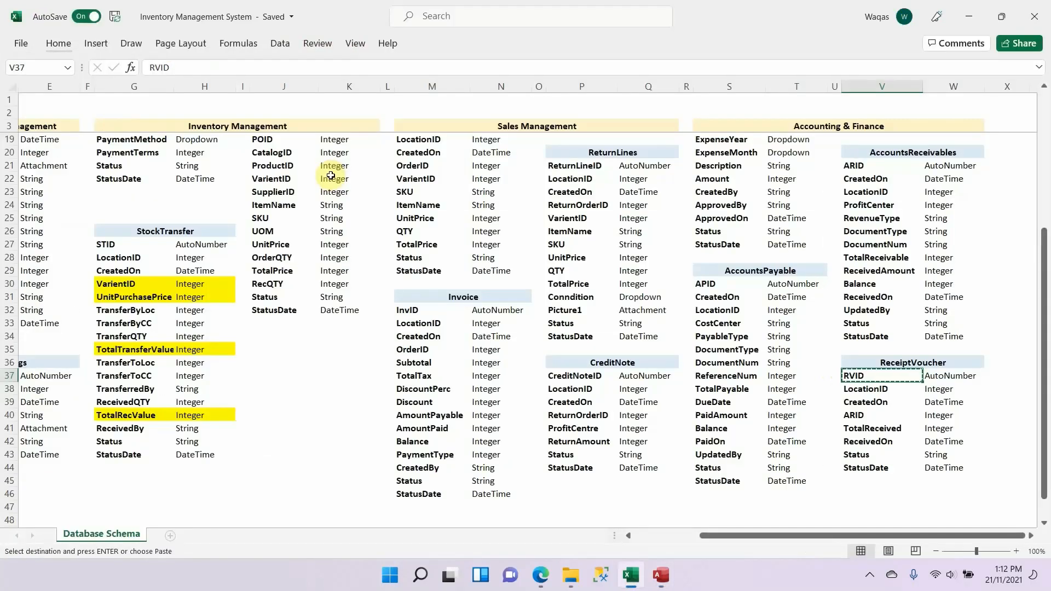
key("Down")
key("ctrl+c")
key("alt+Tab")
key("ctrl+v")
key("Tab")
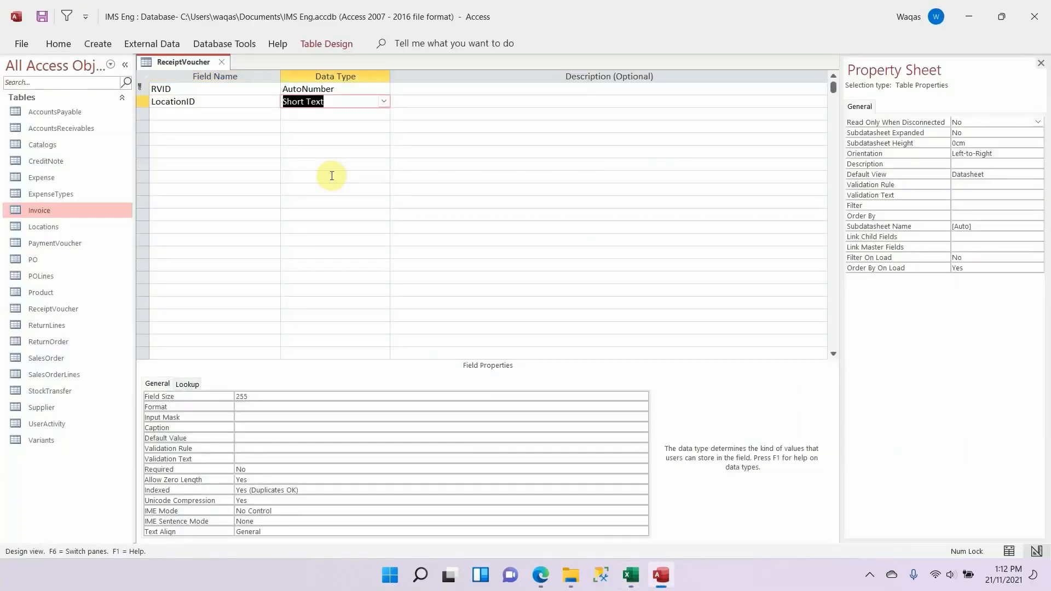
type("n")
key("Tab")
key("shift+Tab")
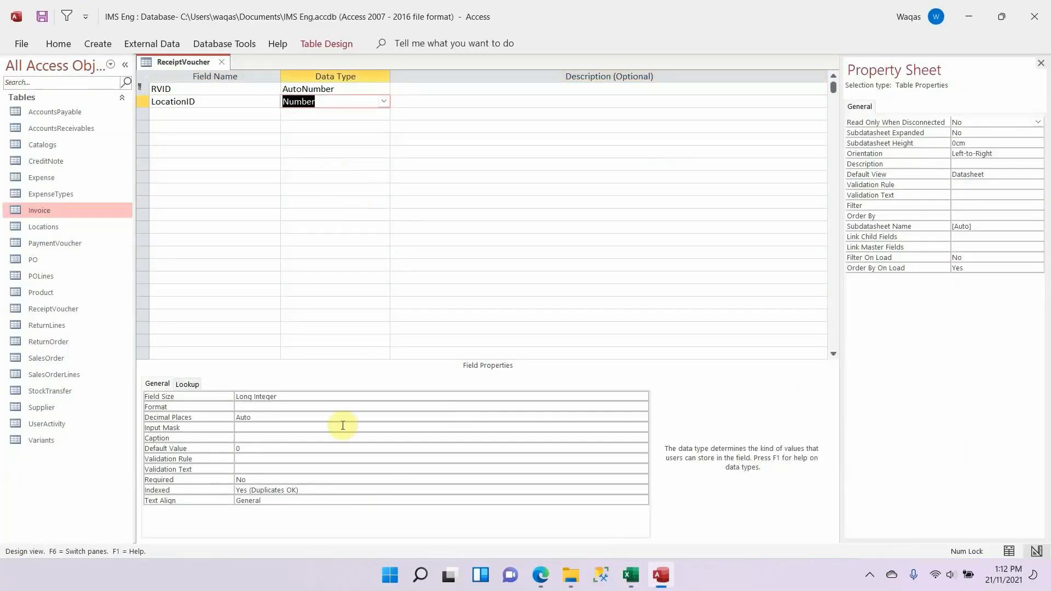
Step: Clear the default value of the LocationID field
left_click(294, 448)
key("Delete")
key("Down")
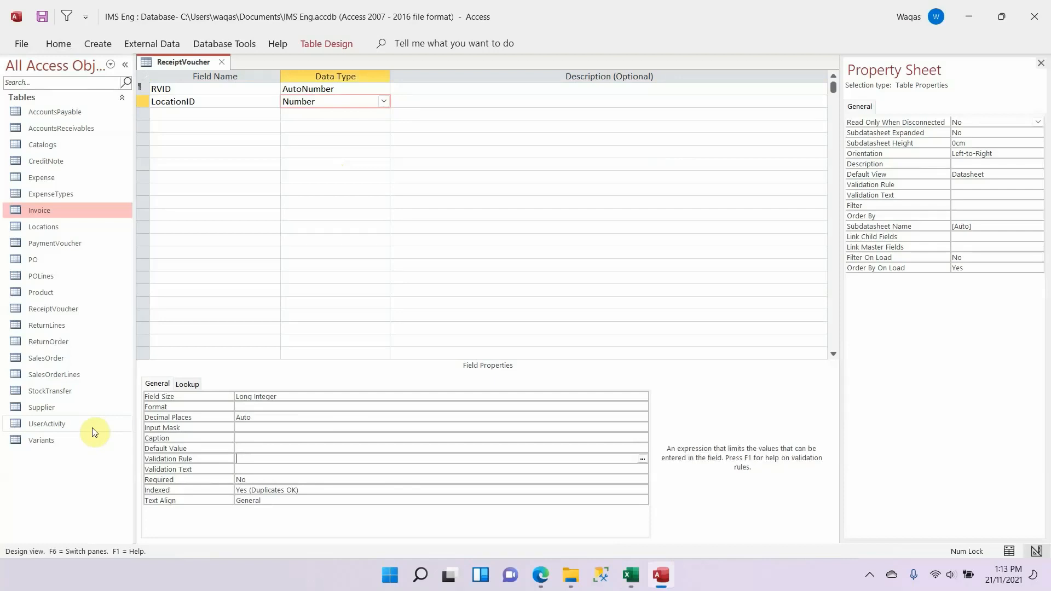
Step: Copy CreatedOn from the Excel schema and add it below LocationID in Access as a Date/Time field with the Short Date format
key("alt+Tab")
key("Down")
key("alt+Tab")
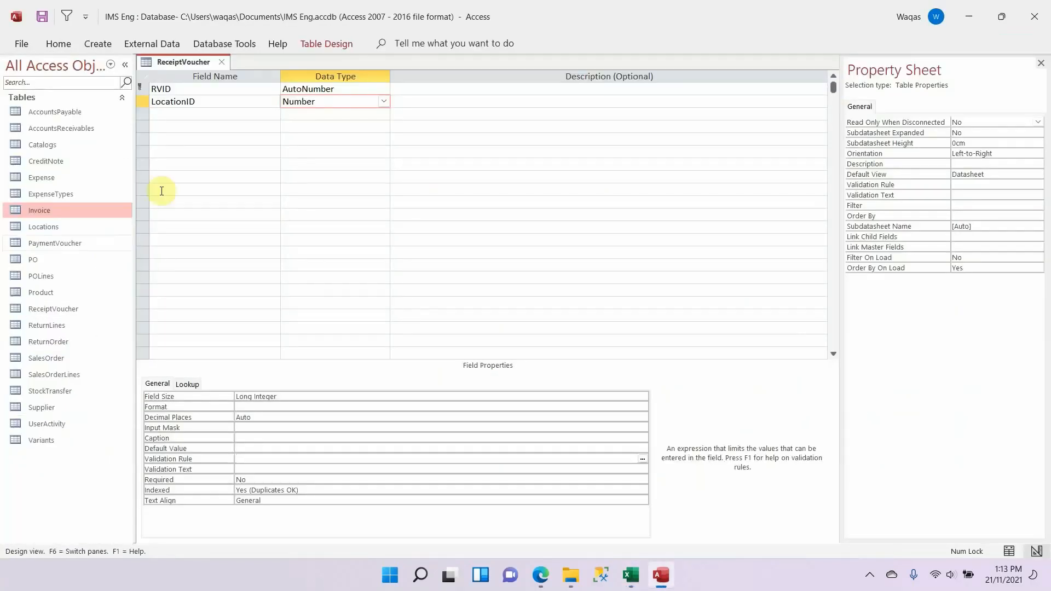
left_click(213, 114)
key("ctrl+v")
key("Tab")
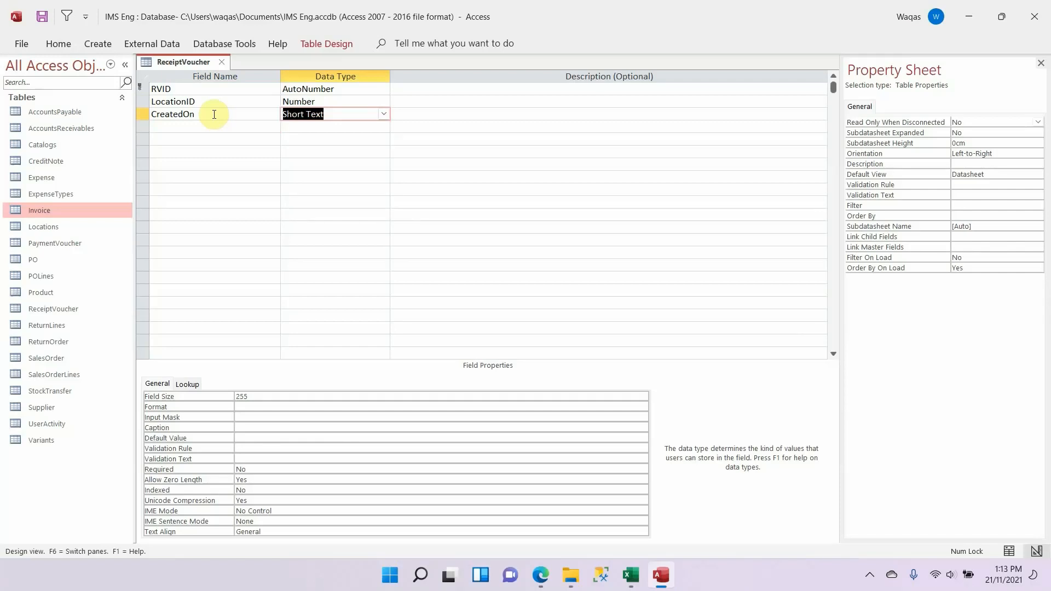
type("dat")
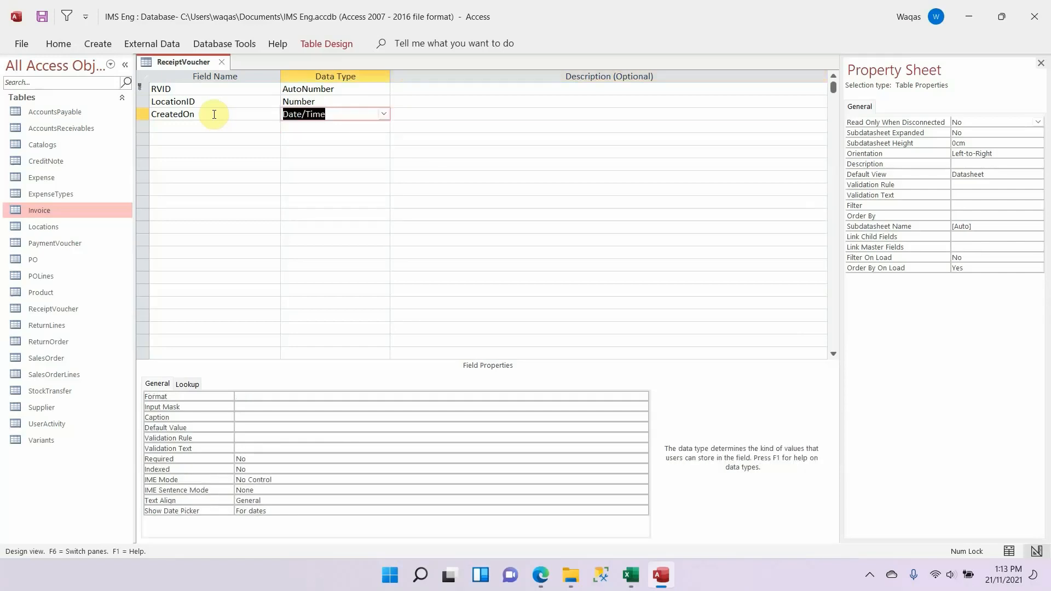
left_click(303, 396)
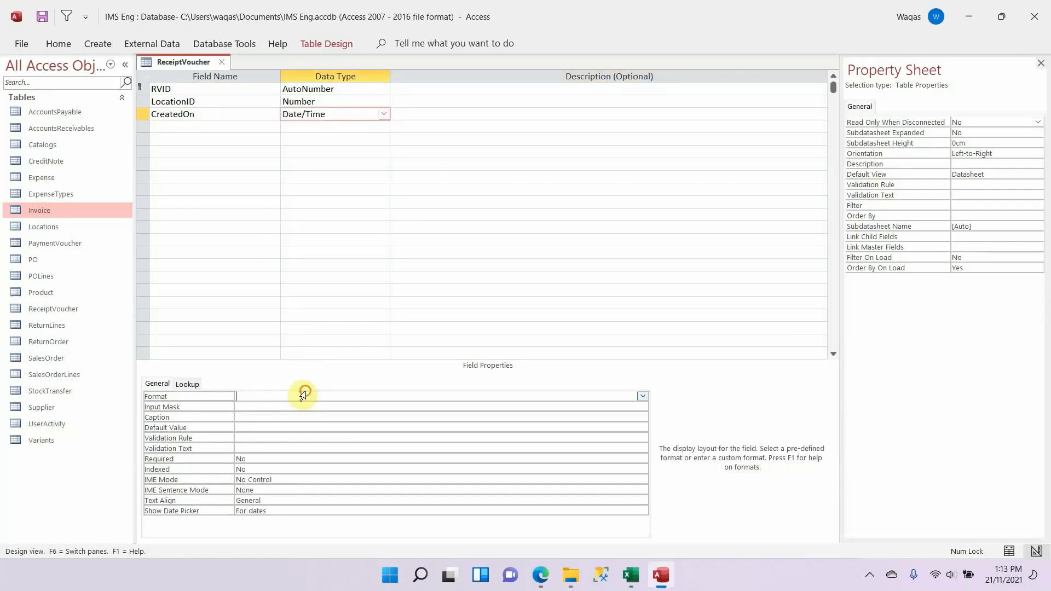
type("short Date")
key("Return")
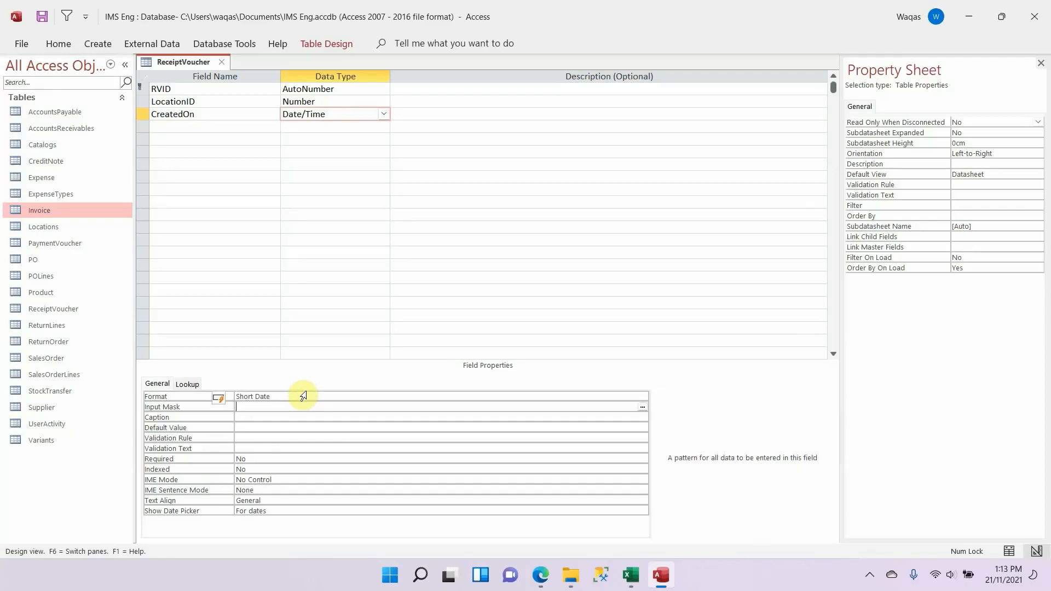
Step: Copy ARID from the Excel schema and add it below CreatedOn in Access as a Number field
key("alt+Tab")
key("Down")
key("alt+Tab")
left_click(223, 129)
key("ctrl+v")
key("Tab")
key("alt+Tab")
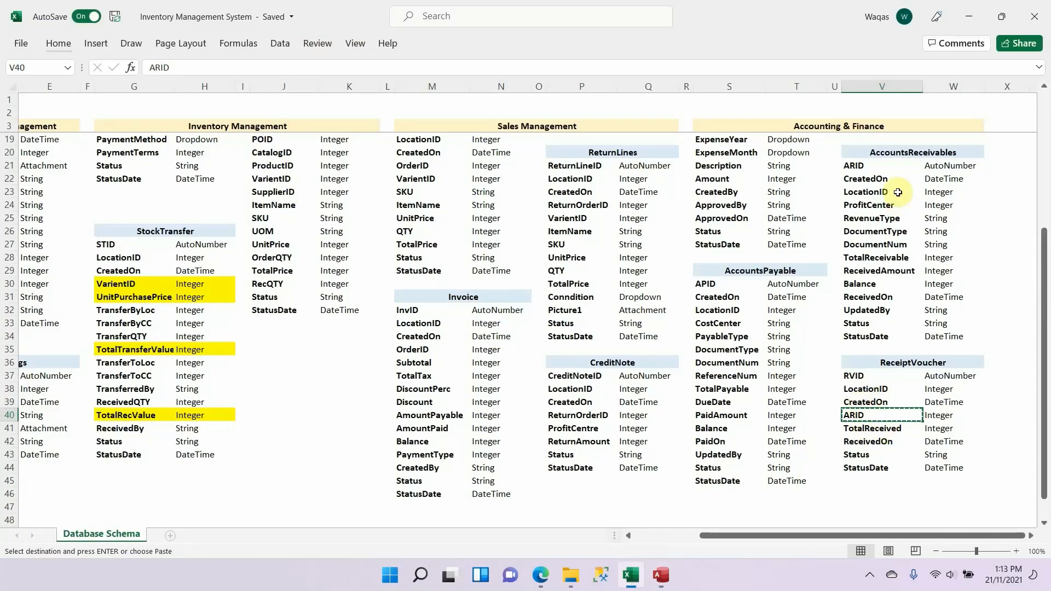
key("alt+Tab")
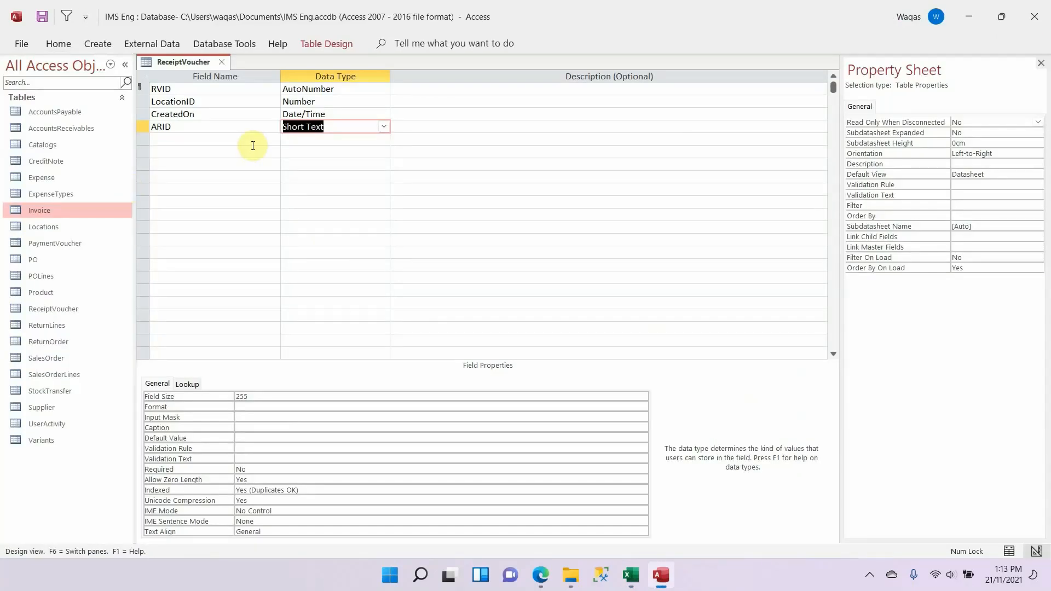
type("number")
key("Tab")
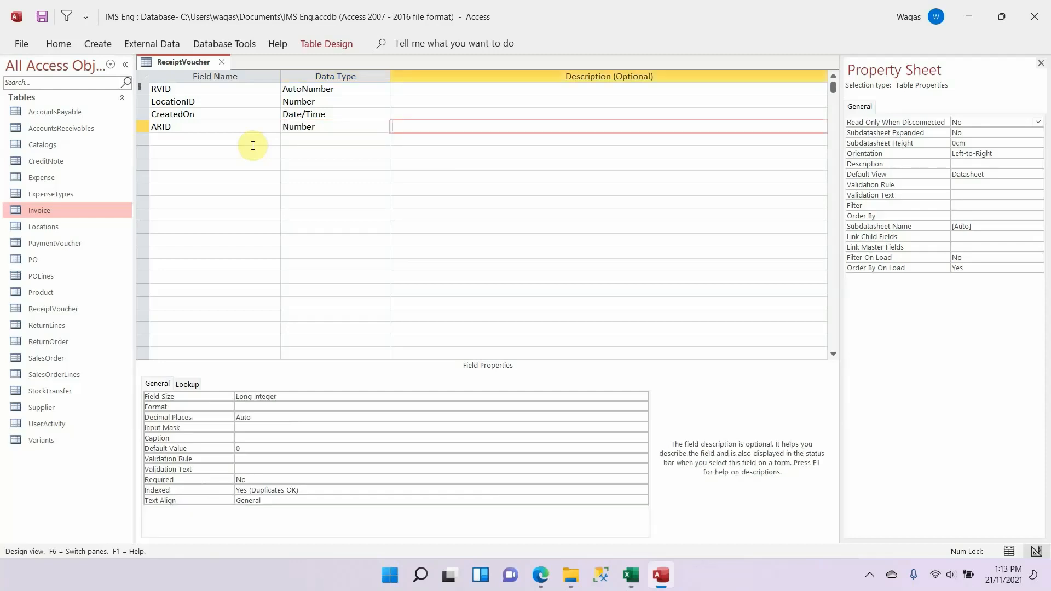
Step: Clear the default value of the ARID field
key("shift+Tab")
left_click(279, 449)
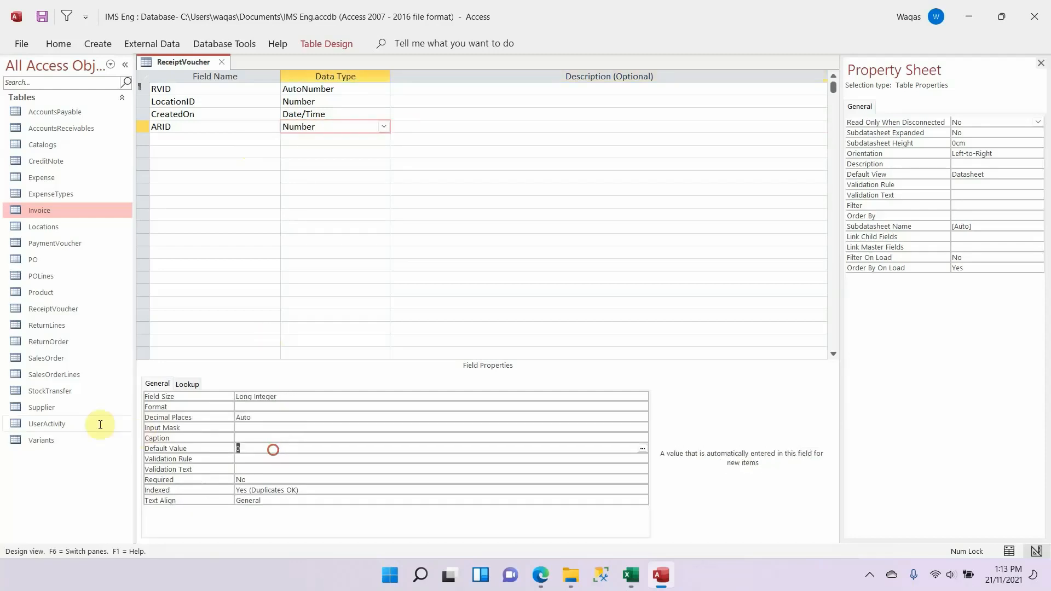
key("BackSpace")
key("Return")
Step: Copy TotalReceived from the Excel schema and add it below ARID in Access as a Number field
key("alt+Tab")
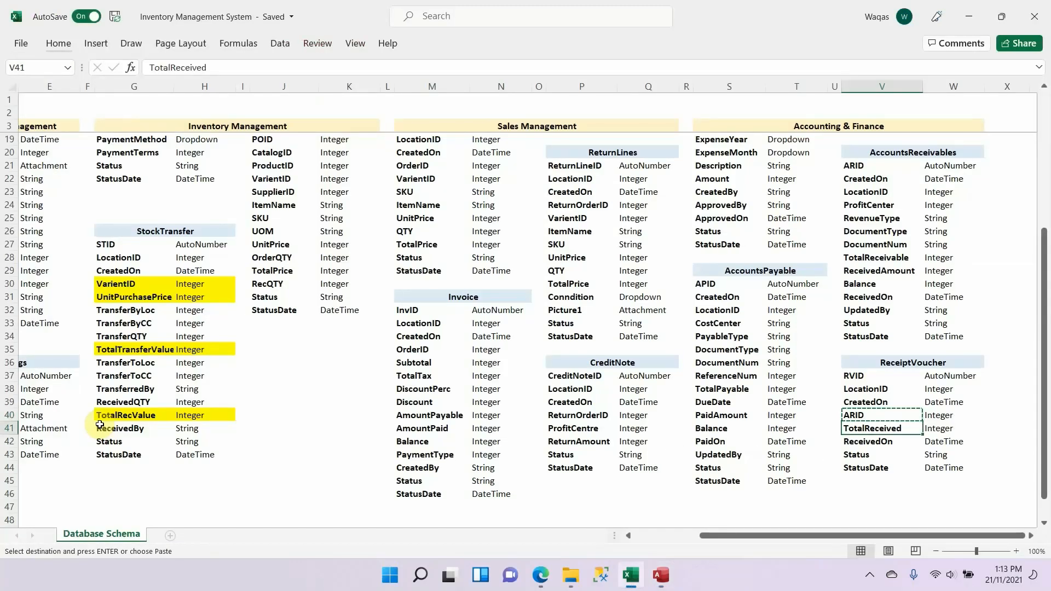
key("alt+Tab")
left_click(190, 140)
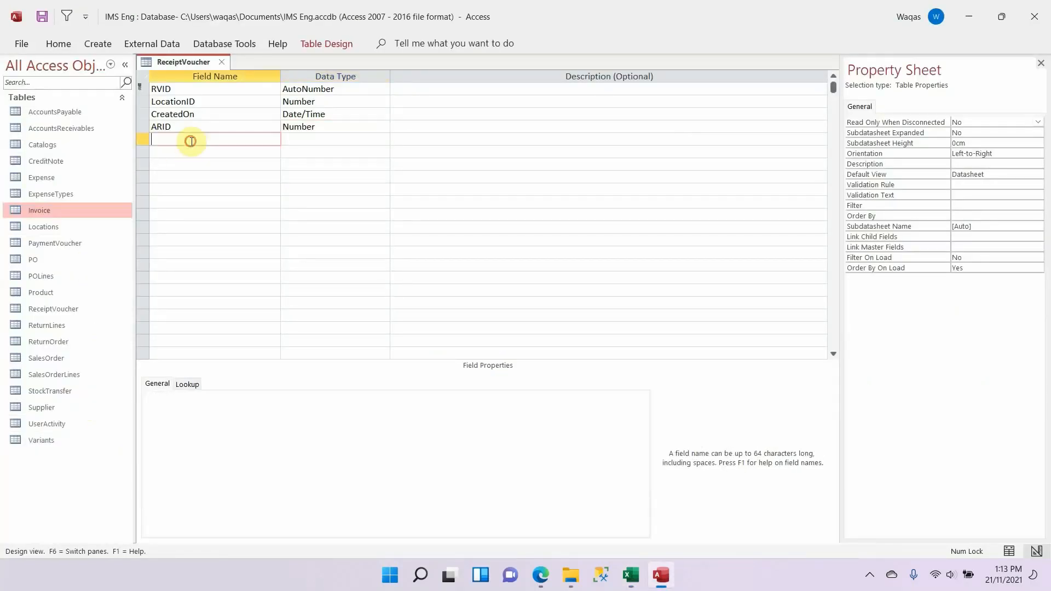
type("TotalReceived")
key("Tab")
type("nu")
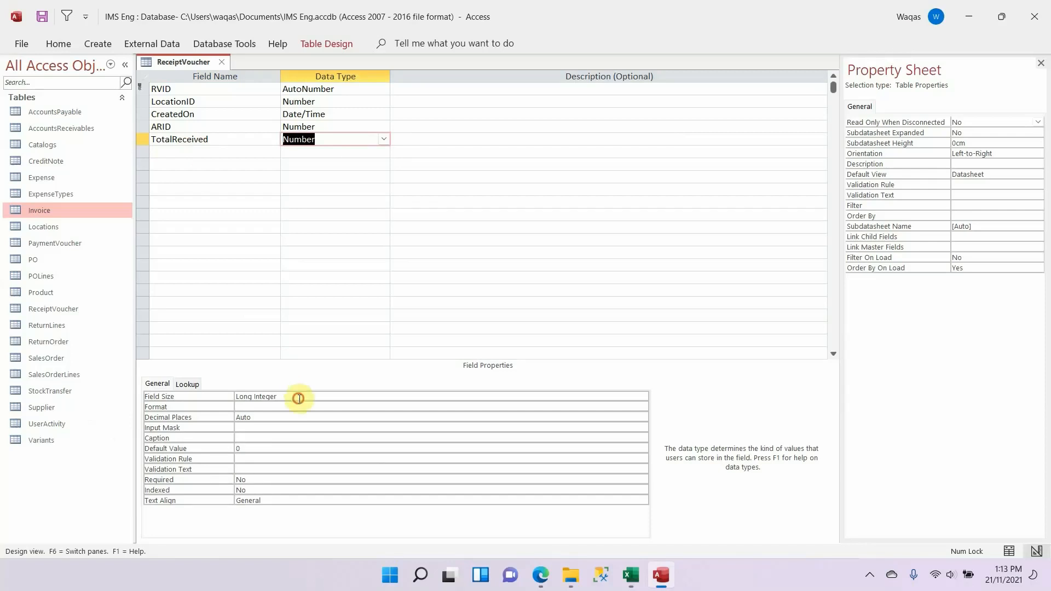
Step: Set TotalReceived to field size Double, Standard format and 1 decimal place, and clear its default value
left_click(298, 396)
type("Double")
key("Tab")
type("Standard")
key("Tab")
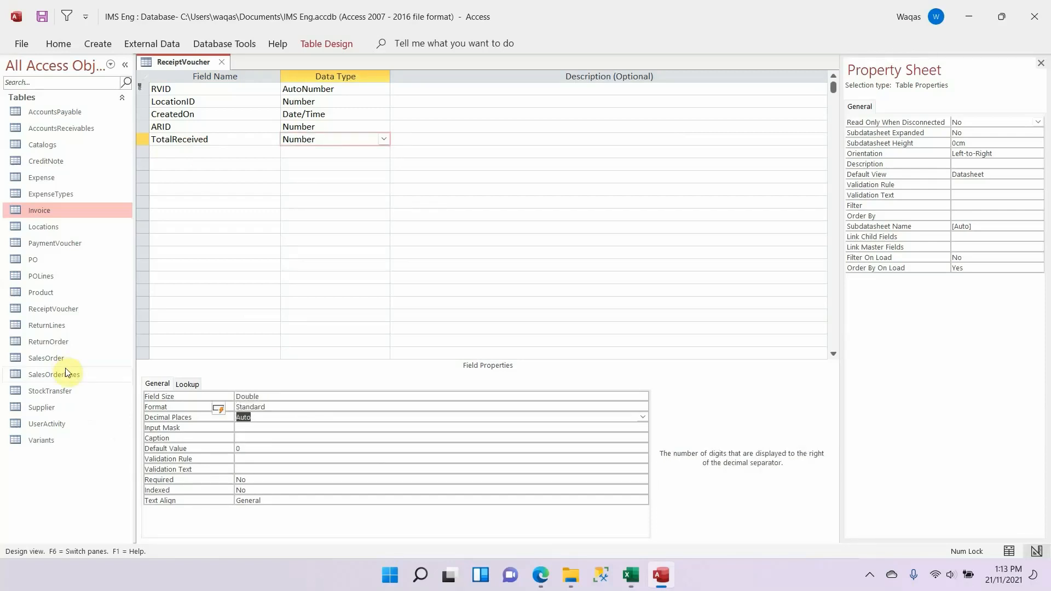
type("1")
key("Tab")
key("Tab")
key("Tab")
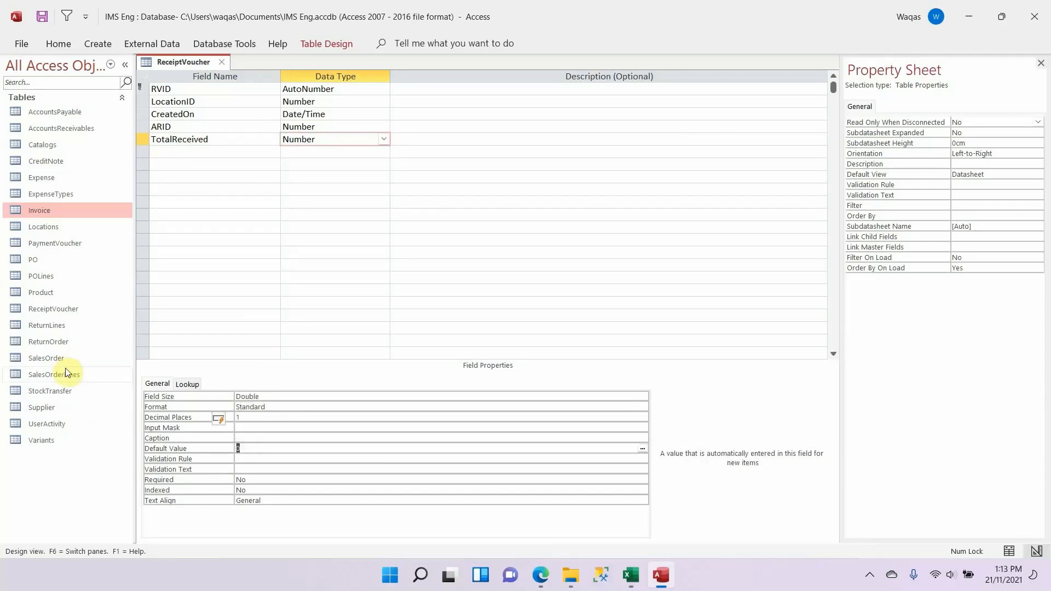
key("BackSpace")
key("Tab")
Step: Copy ReceivedOn from the Excel schema and add it below TotalReceived in Access as a Date/Time field with the Short Date format
key("alt+Tab")
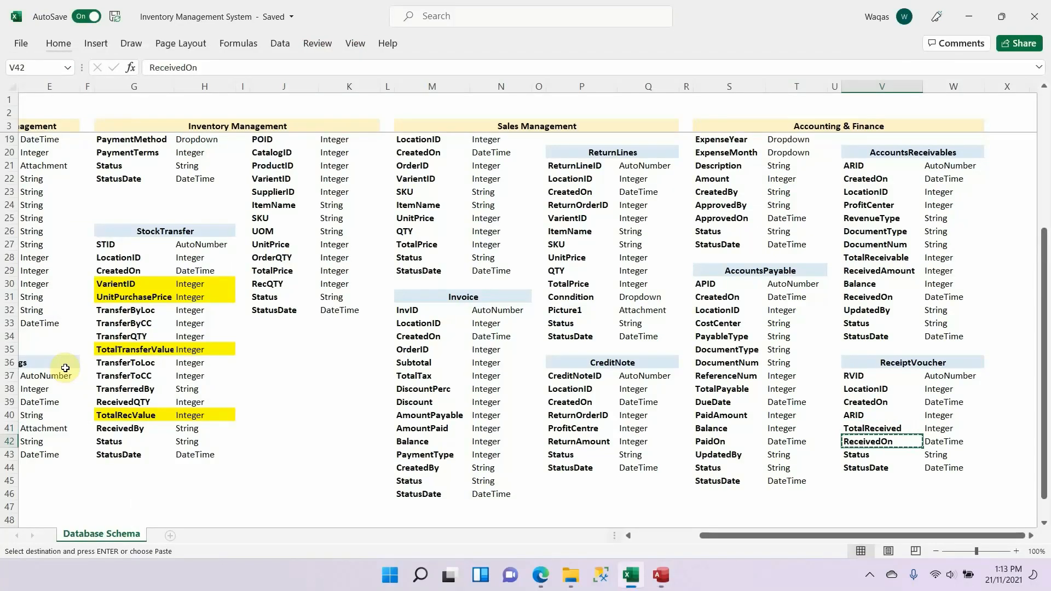
key("alt+Tab")
left_click(196, 153)
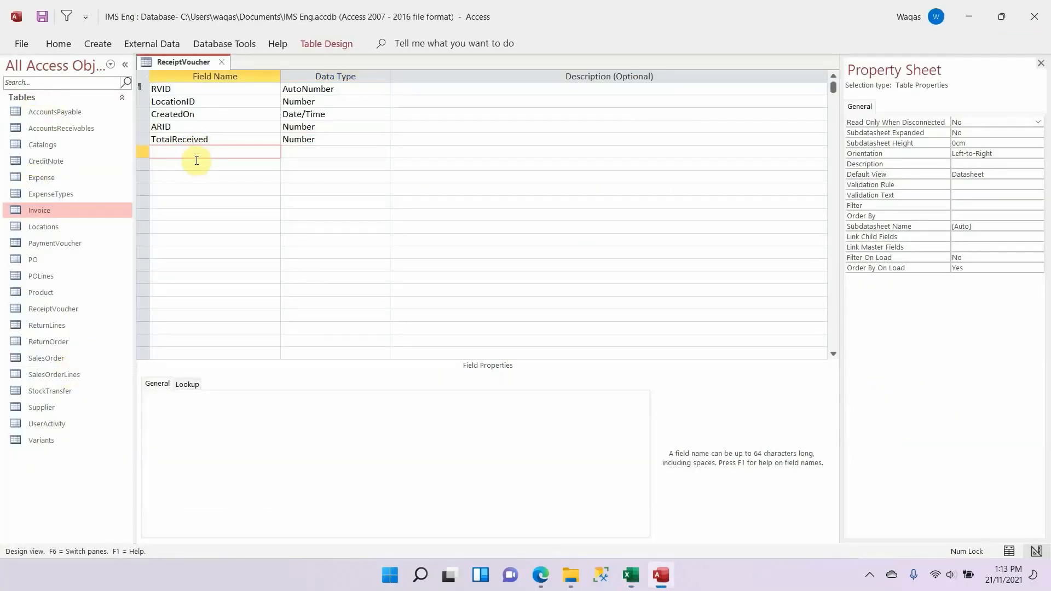
type("ReceivedOn")
key("Tab")
type("dat")
key("Tab")
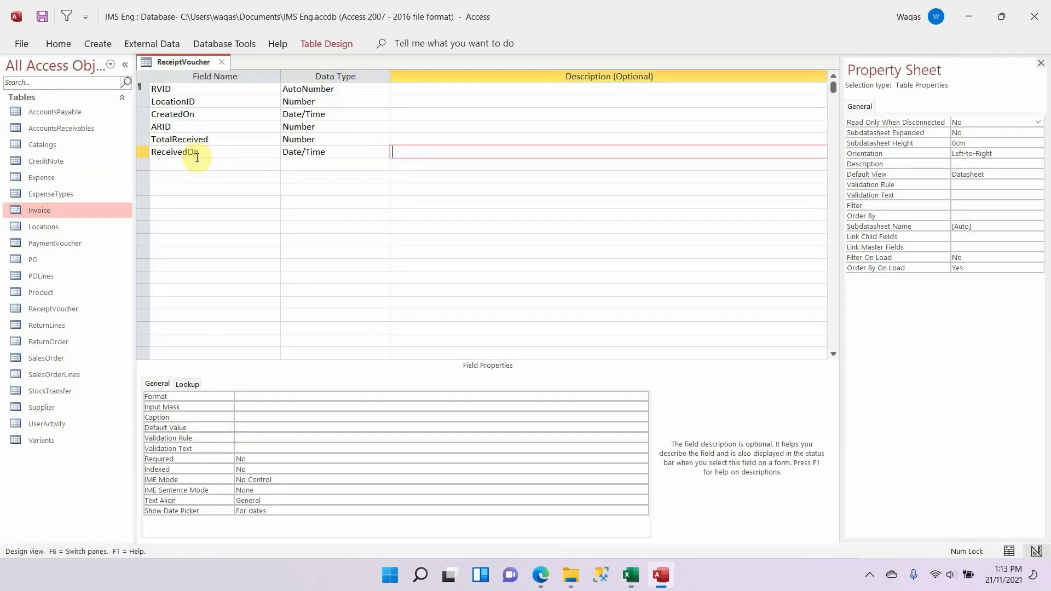
key("shift+Tab")
left_click(393, 396)
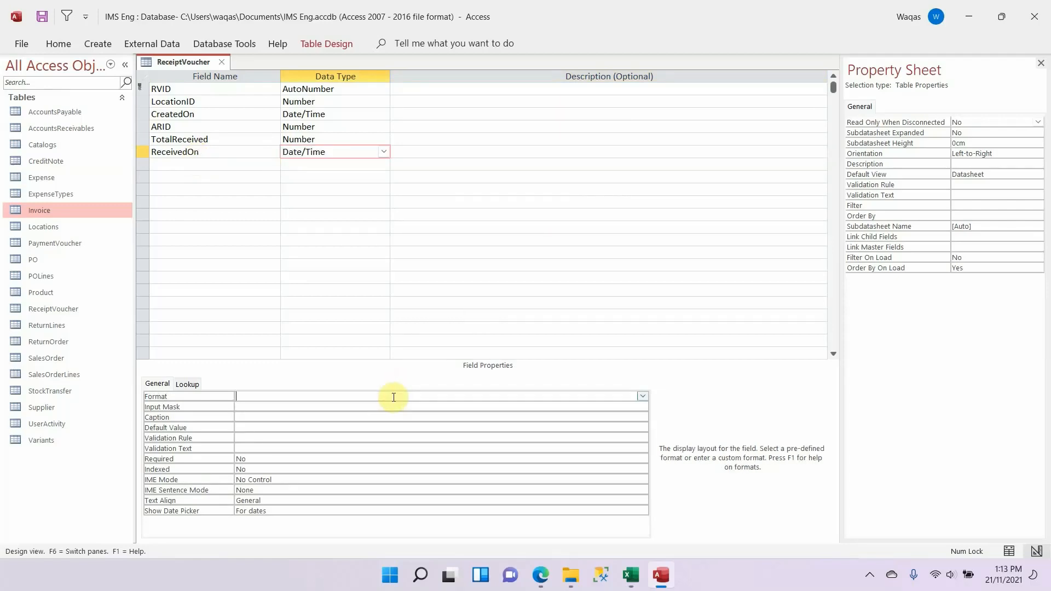
type("sho")
key("Tab")
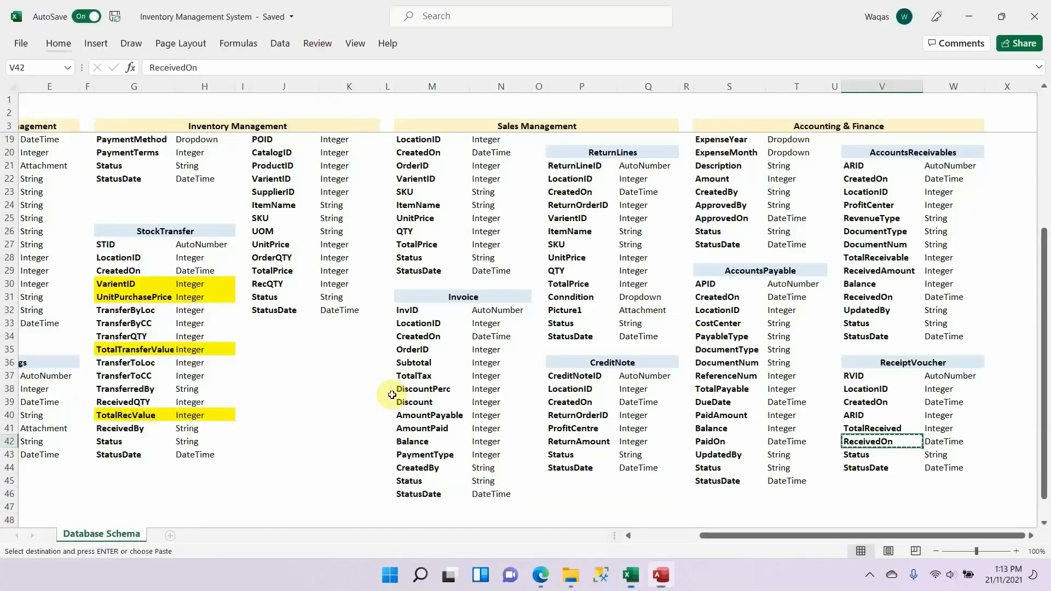
Step: Copy the Status field name from the ReceiptVoucher schema in Excel and return to the table design in Access
key("alt+Tab")
key("alt+Tab")
left_click(232, 166)
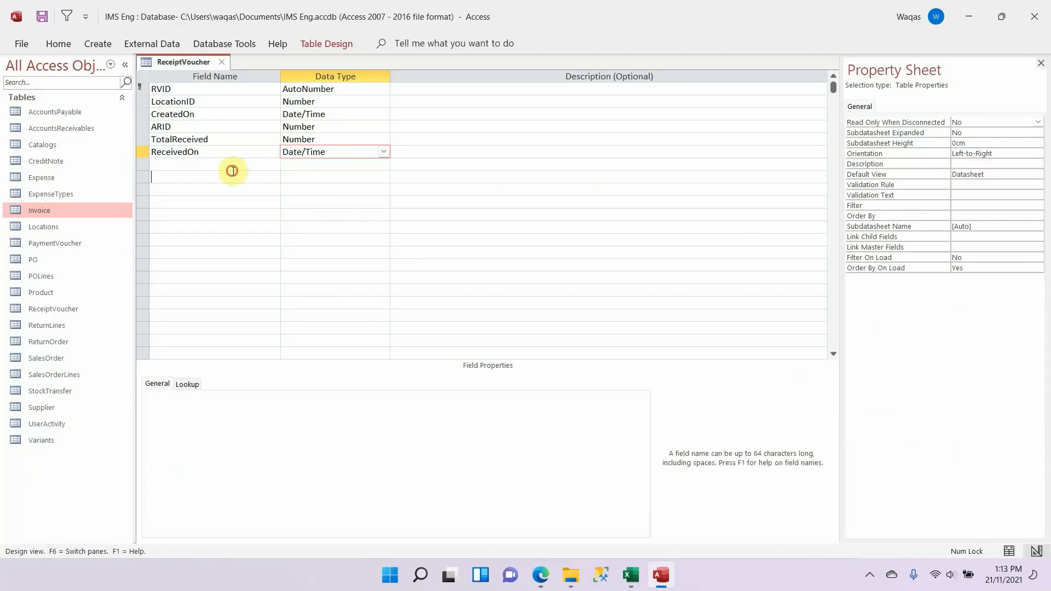
left_click(227, 156)
key("ctrl+v")
key("ctrl+z")
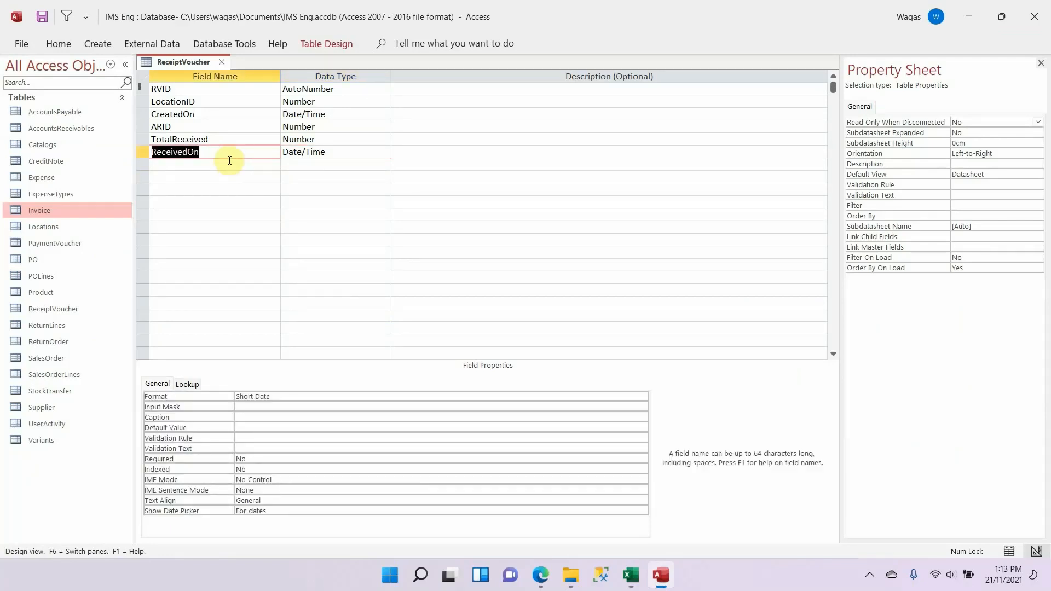
Step: Add the copied Status name below ReceivedOn as a Short Text field
left_click(229, 163)
key("ctrl+v")
key("Tab")
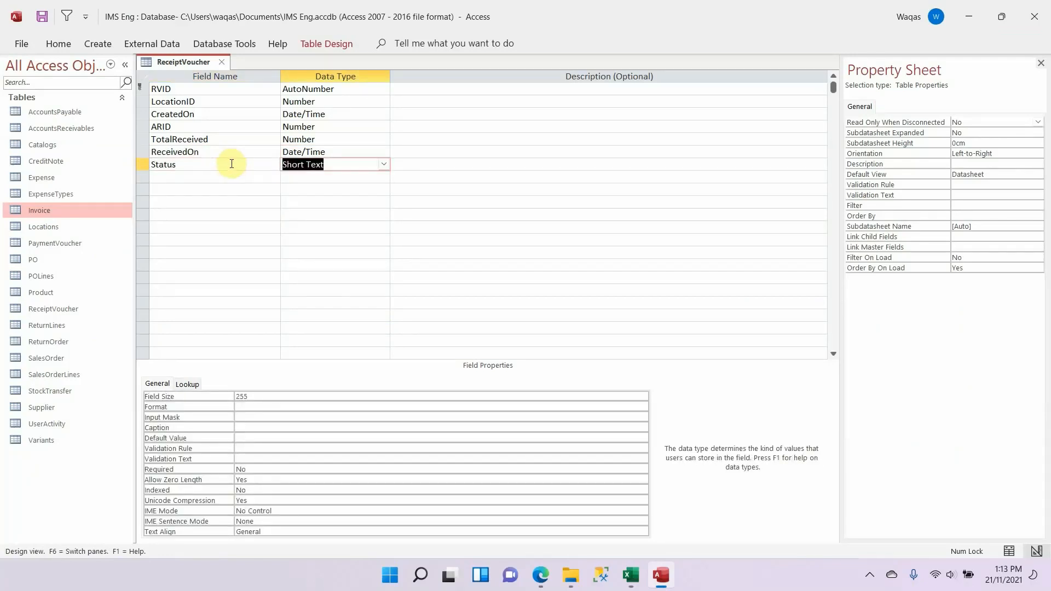
type("d")
key("BackSpace")
key("BackSpace")
type("Short Text")
key("Tab")
key("shift+Tab")
key("Tab")
key("Tab")
key("Up")
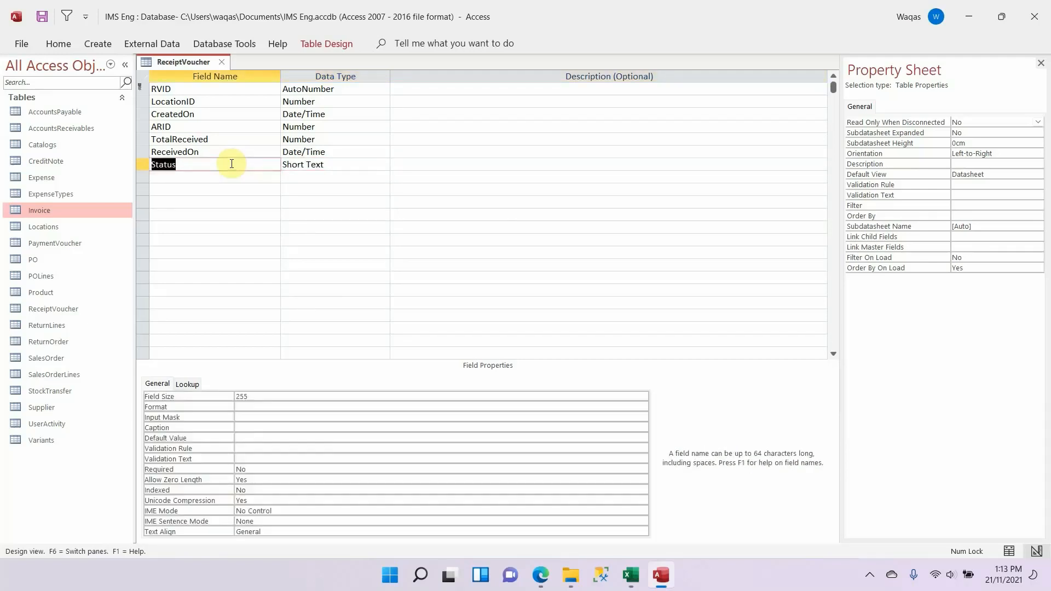
Step: Set the Status field's size to 25
key("Tab")
left_click(283, 392)
key("BackSpace")
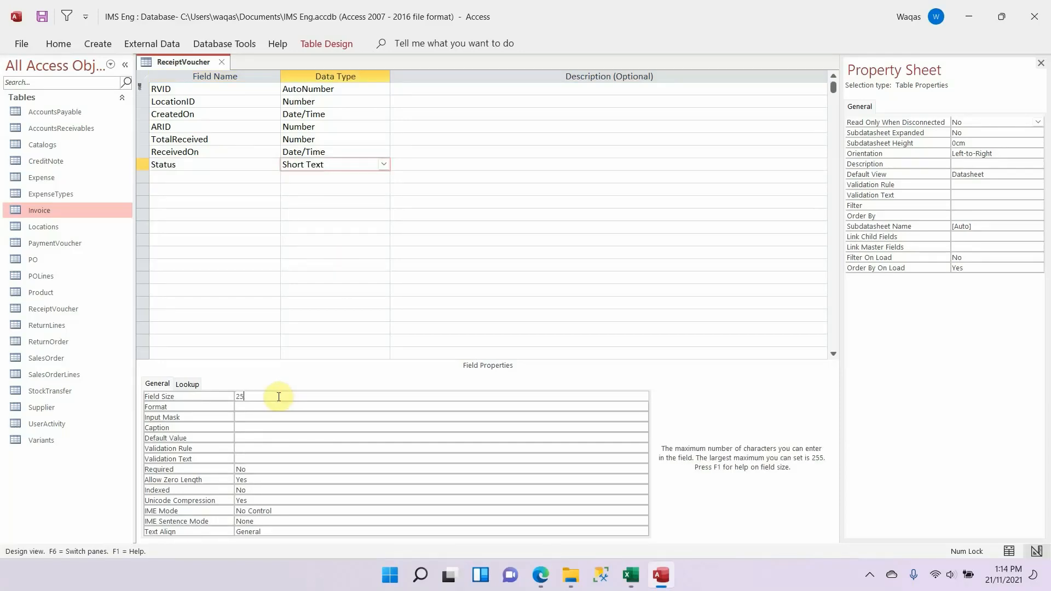
key("Return")
Step: Add a StatusDate field below Status with the Date/Time data type and the Short Date format
left_click(202, 179)
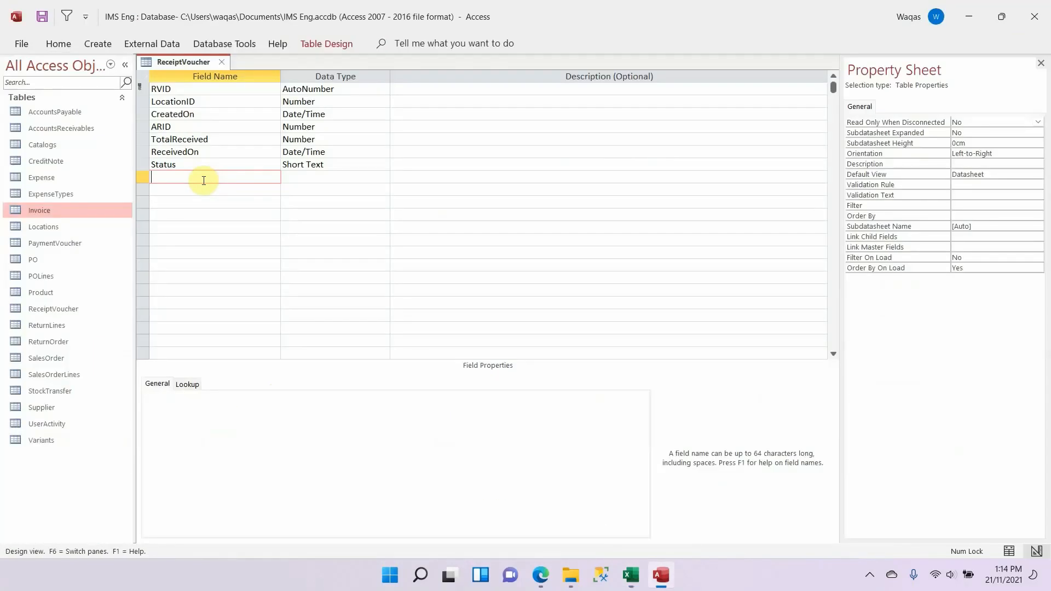
type("StatusDate")
key("Tab")
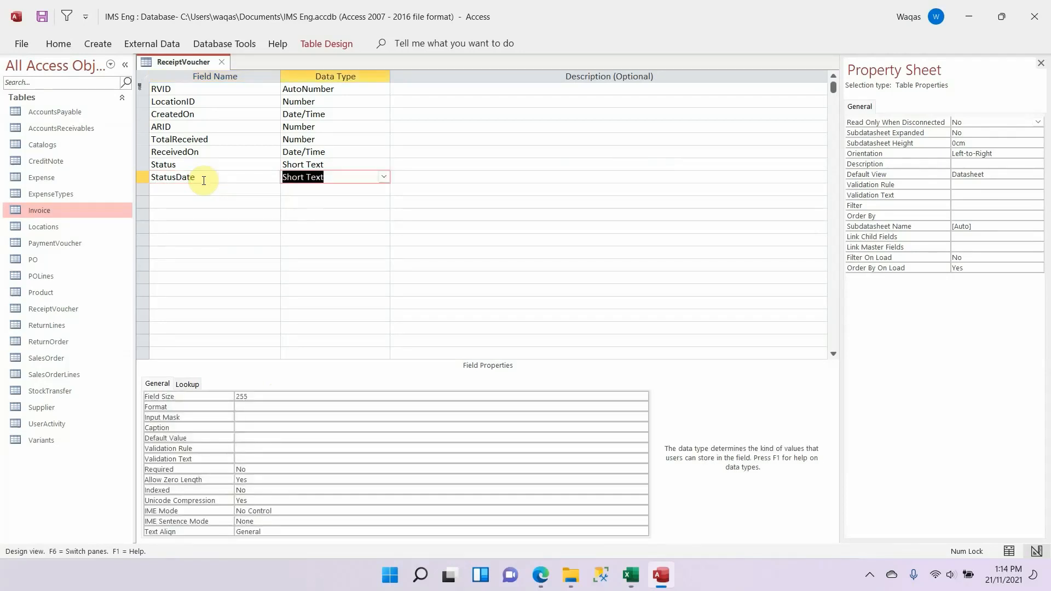
type("Date/Time")
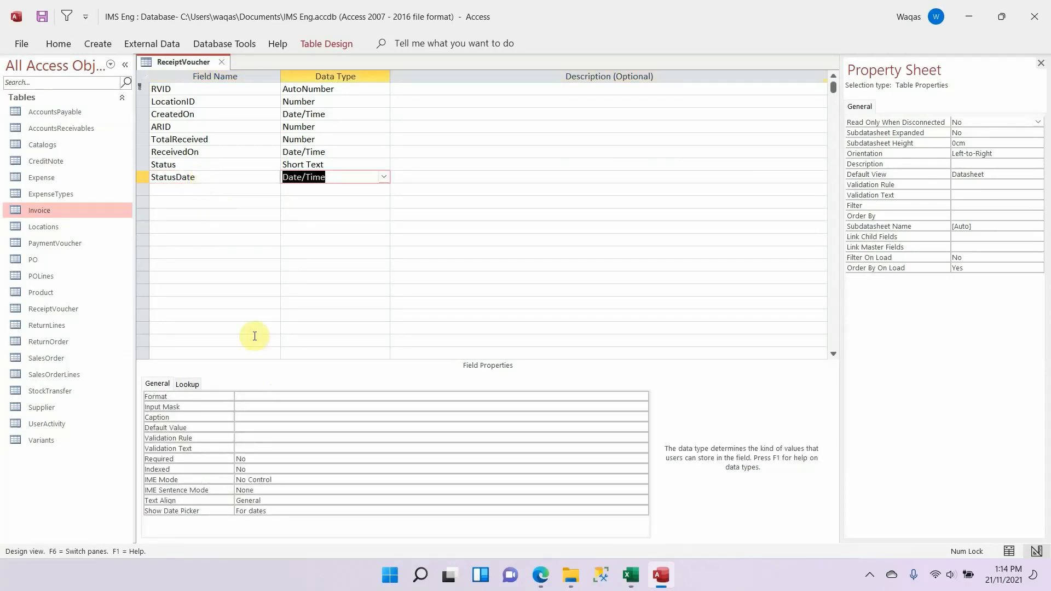
left_click(266, 396)
type("short Date")
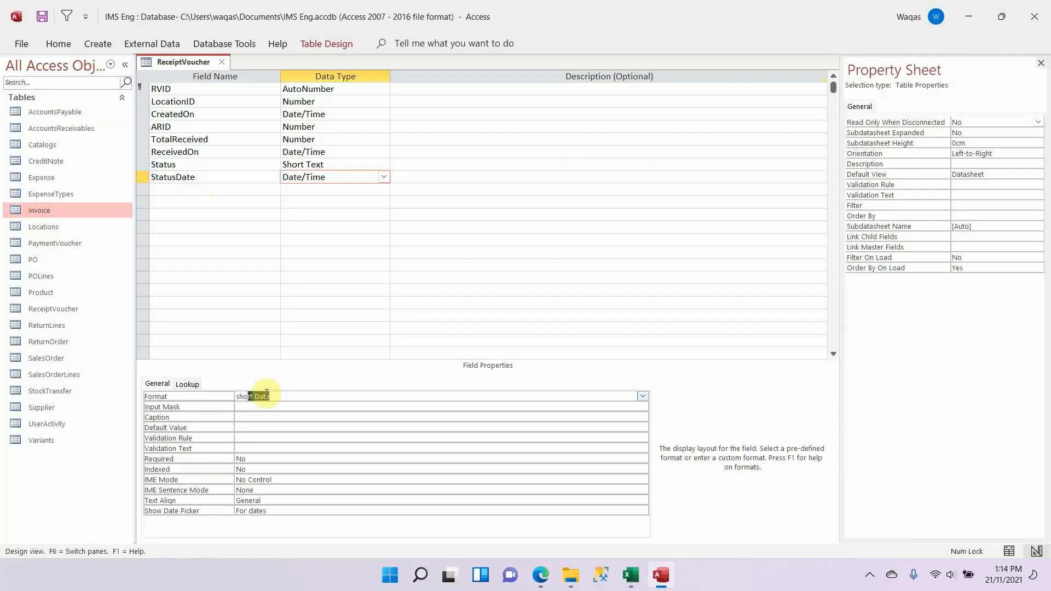
key("Tab")
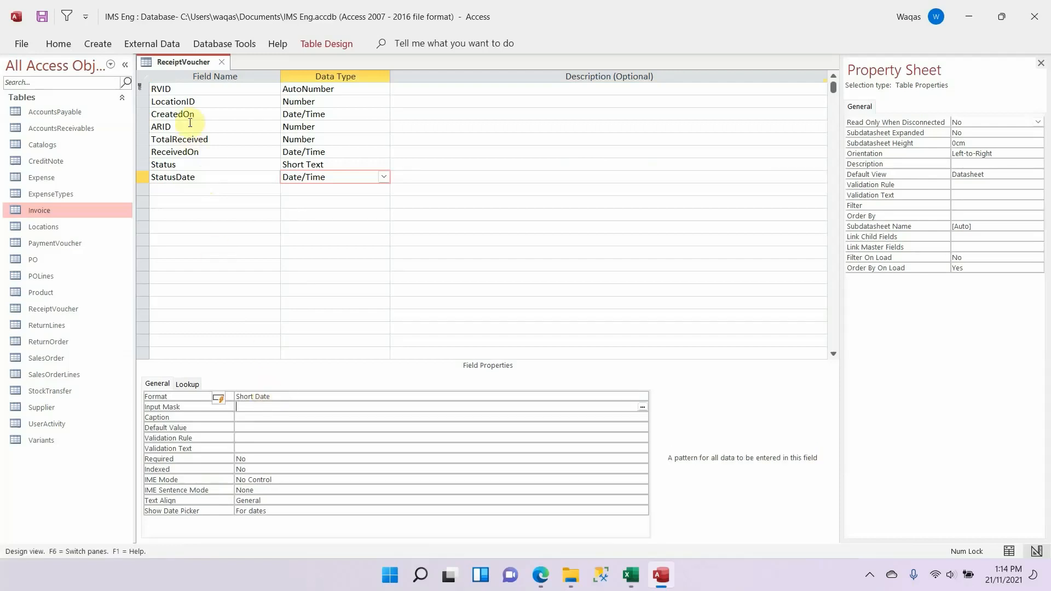
Step: Save the ReceiptVoucher table design and close the table
right_click(183, 49)
right_click(174, 61)
left_click(180, 72)
right_click(179, 70)
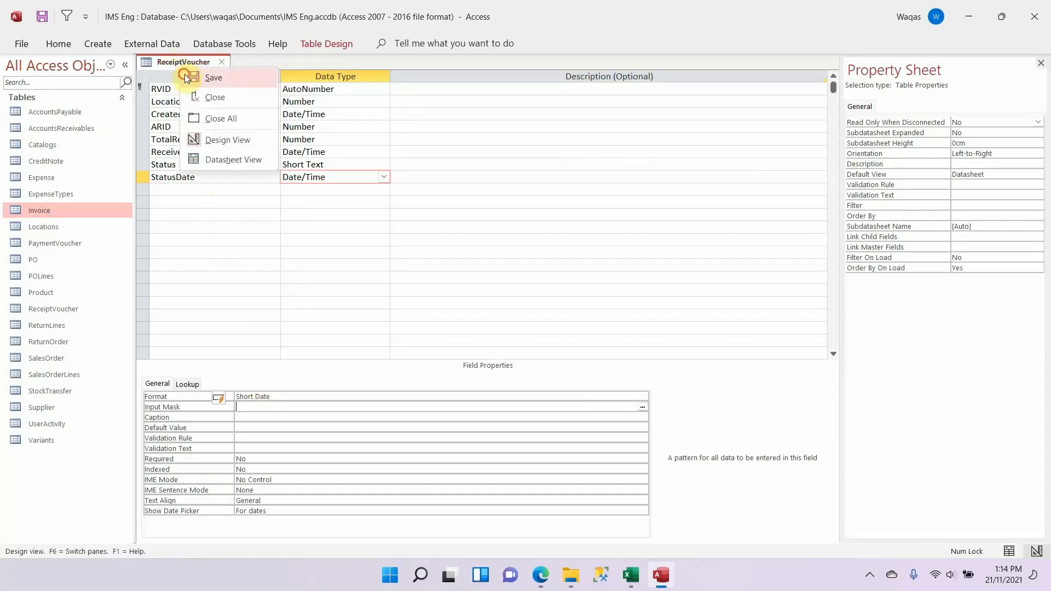
left_click(219, 65)
left_click(220, 61)
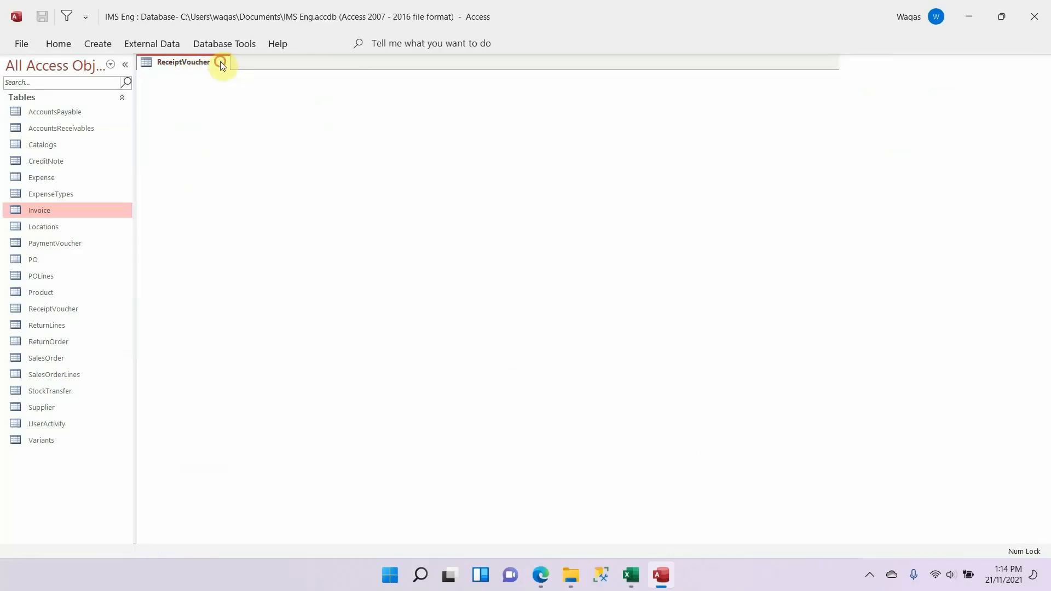
Step: Switch to Excel, clear the copy selection, review the schema's tables across all modules, and return to Access
left_click(631, 576)
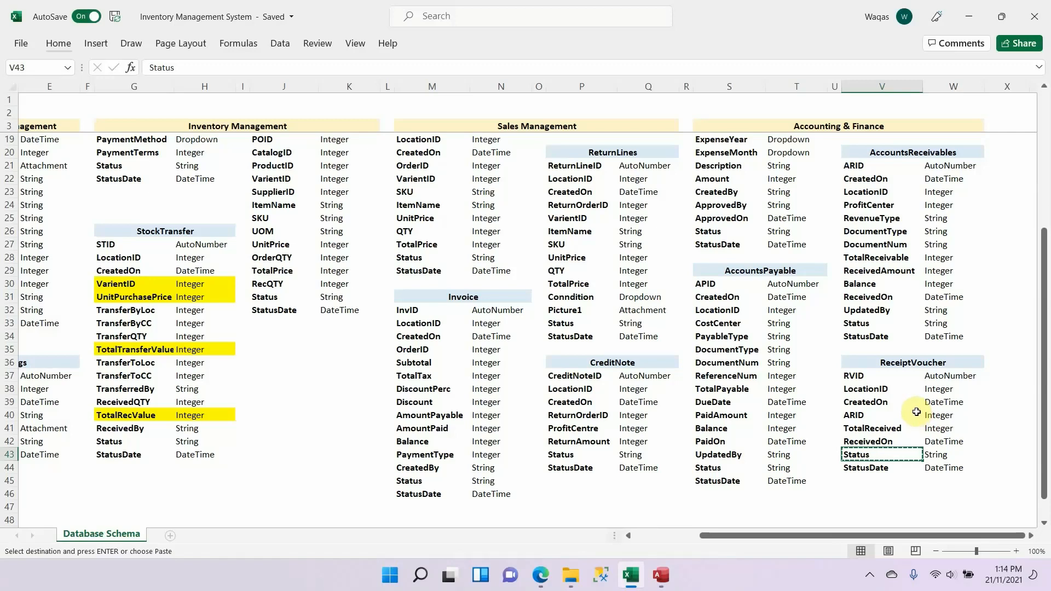
key("Escape")
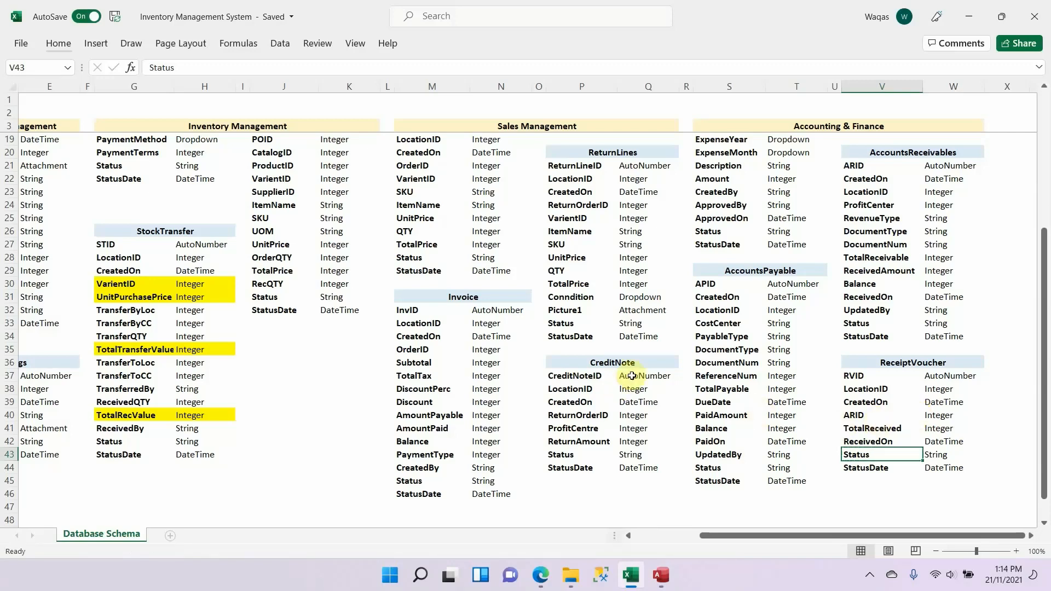
scroll(679, 368, "up", 5)
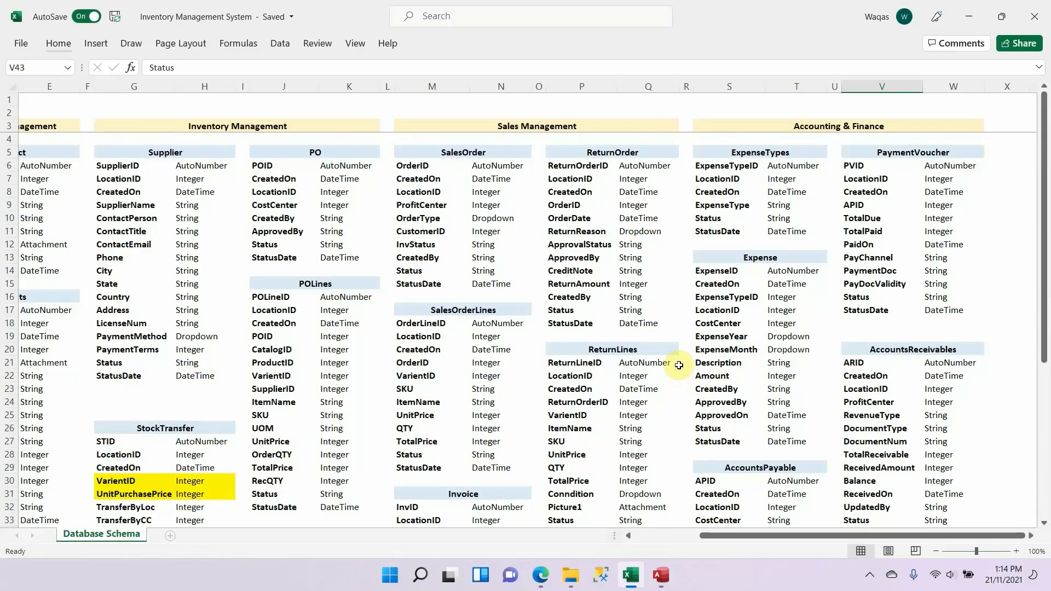
scroll(679, 365, "down", 5)
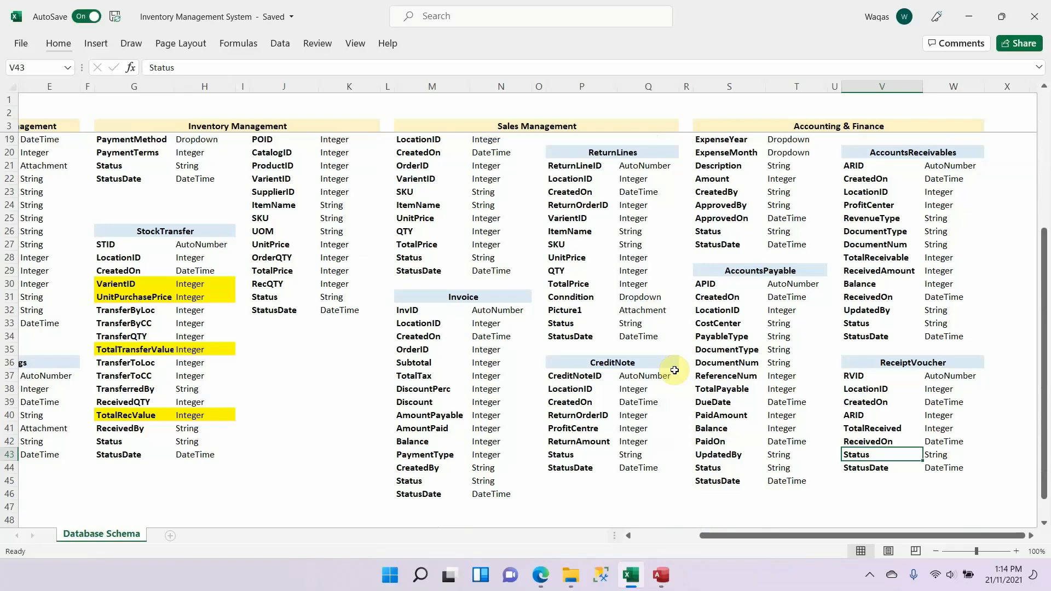
key("alt+Tab")
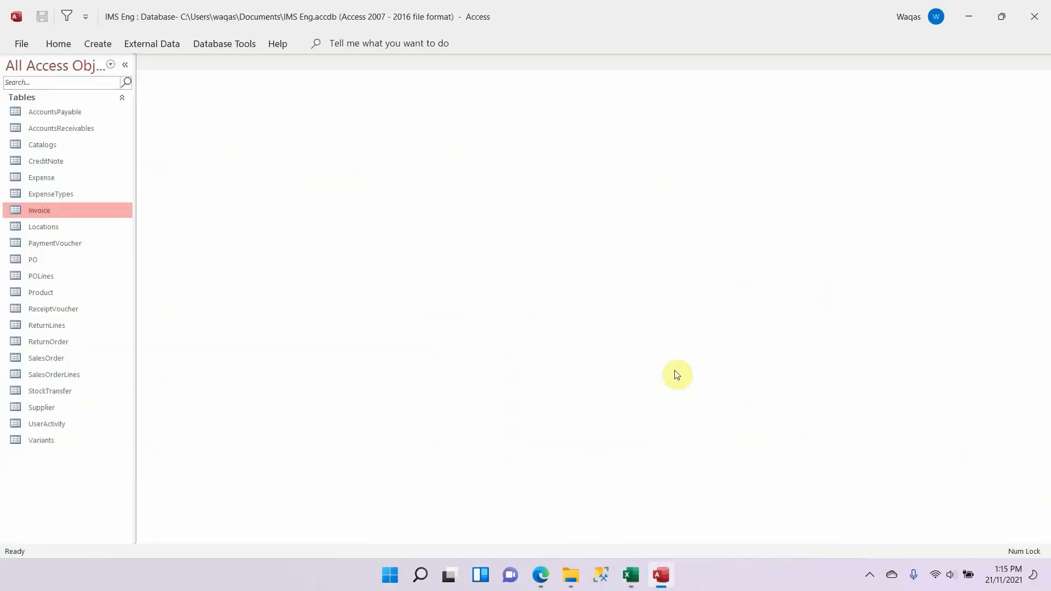